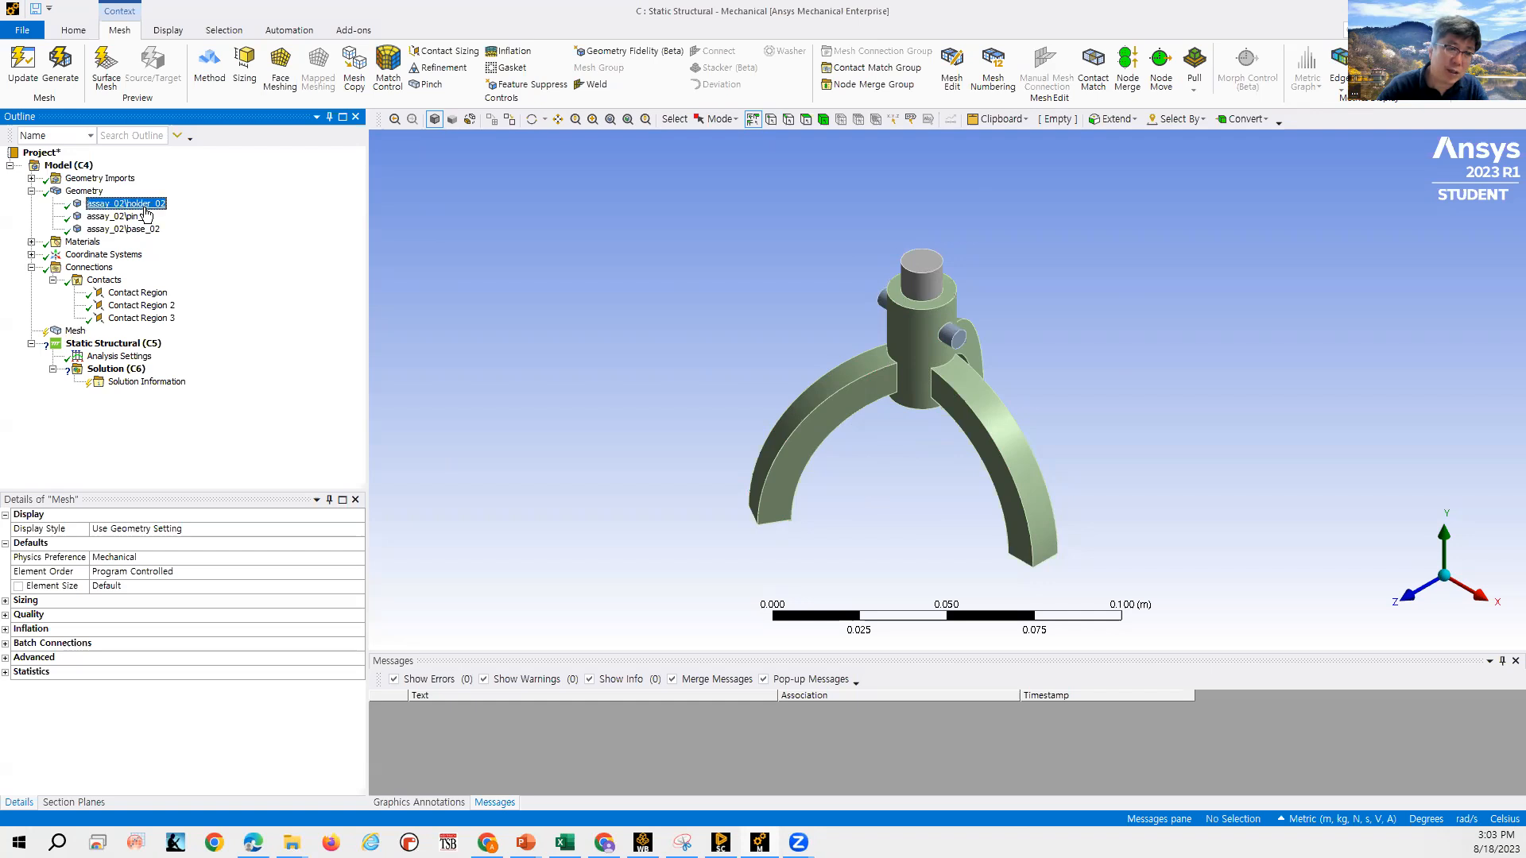
Compare the holder_02, pin_02 and base_02 parts in the model with their matching components in the SpaceClaim assembly.
left_click(144, 218)
left_click(144, 231)
left_click(135, 204)
left_click(135, 217)
left_click(127, 229)
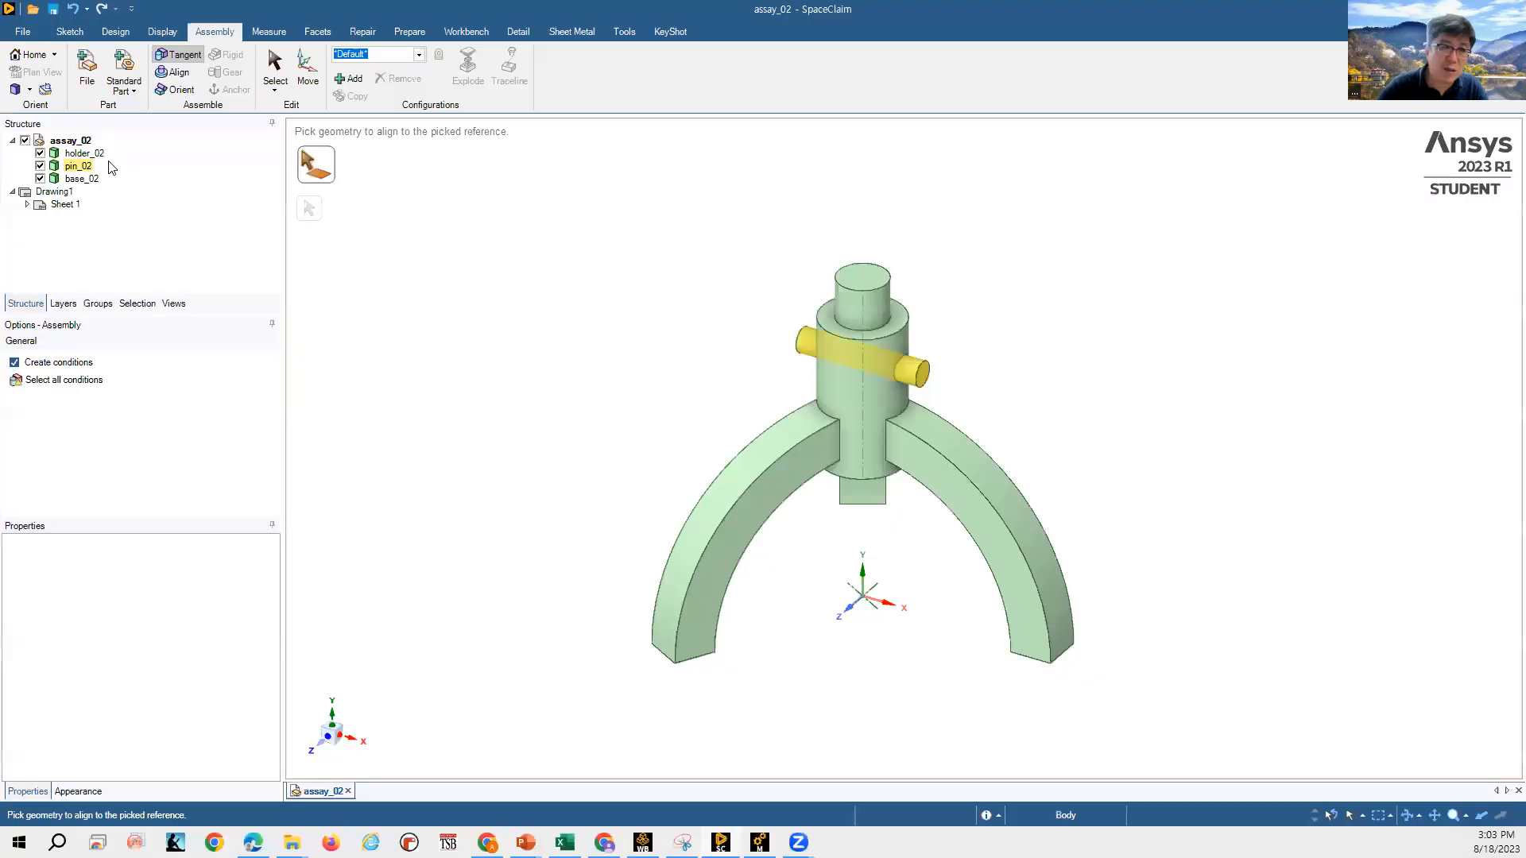
left_click(79, 167)
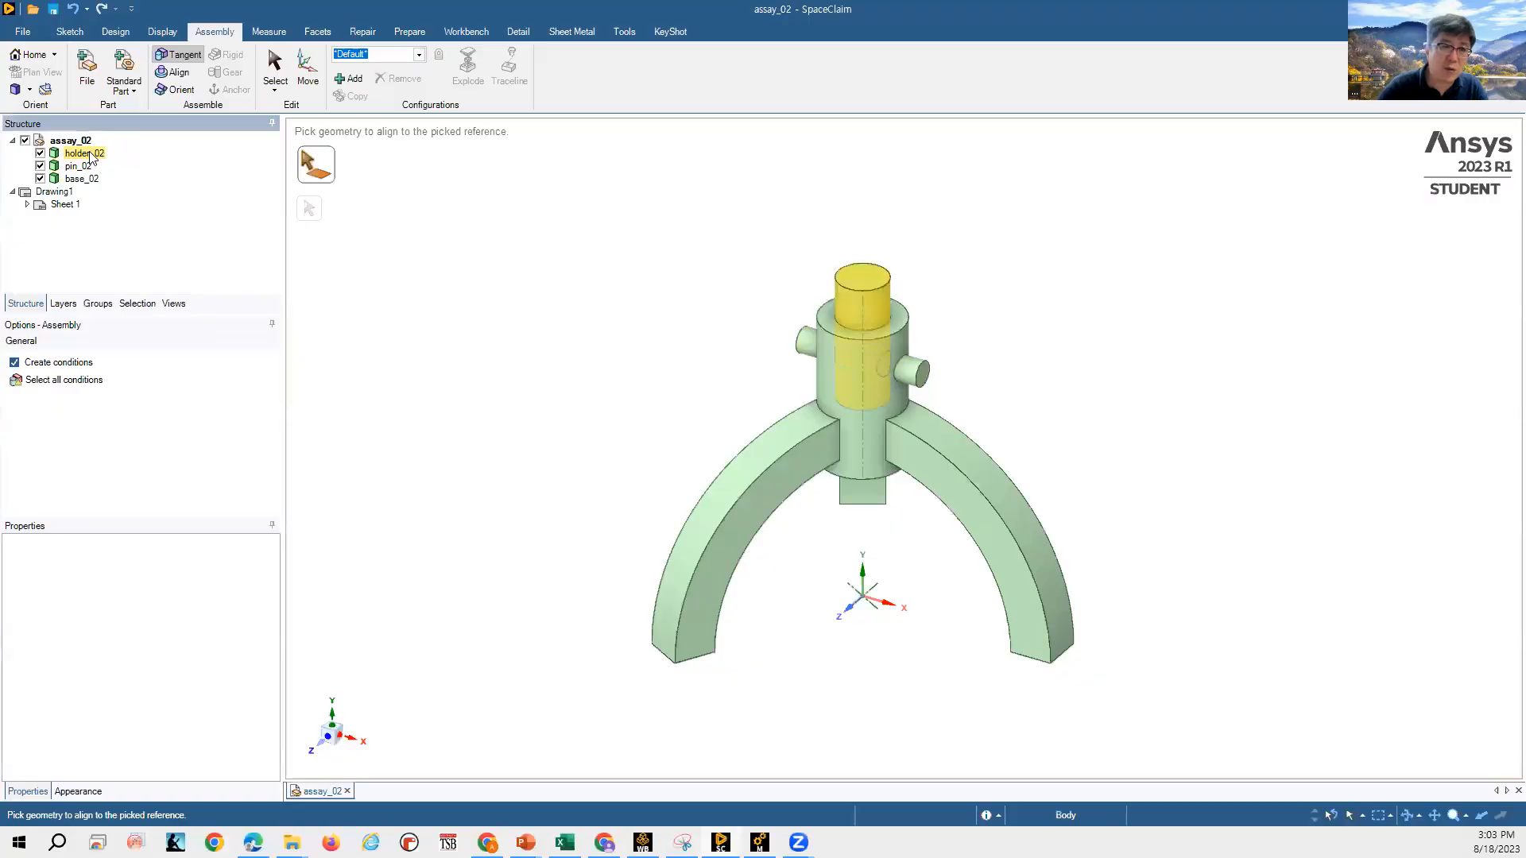
left_click(85, 179)
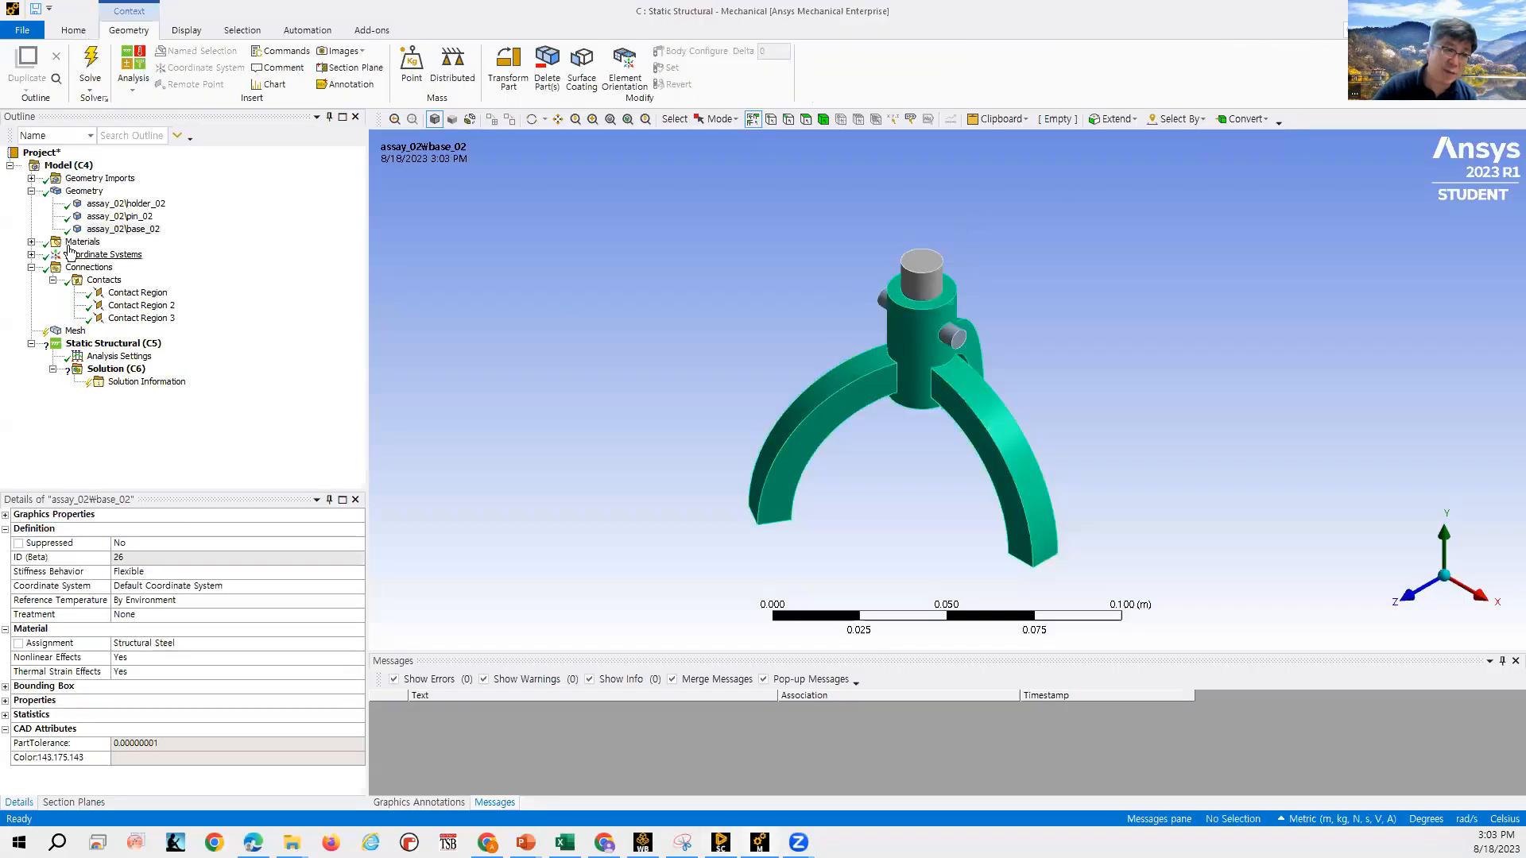
Return to Mechanical, expand the materials and check the material assignments of the holder, pin and base parts.
left_click(31, 242)
left_click(123, 204)
left_click(119, 216)
left_click(123, 229)
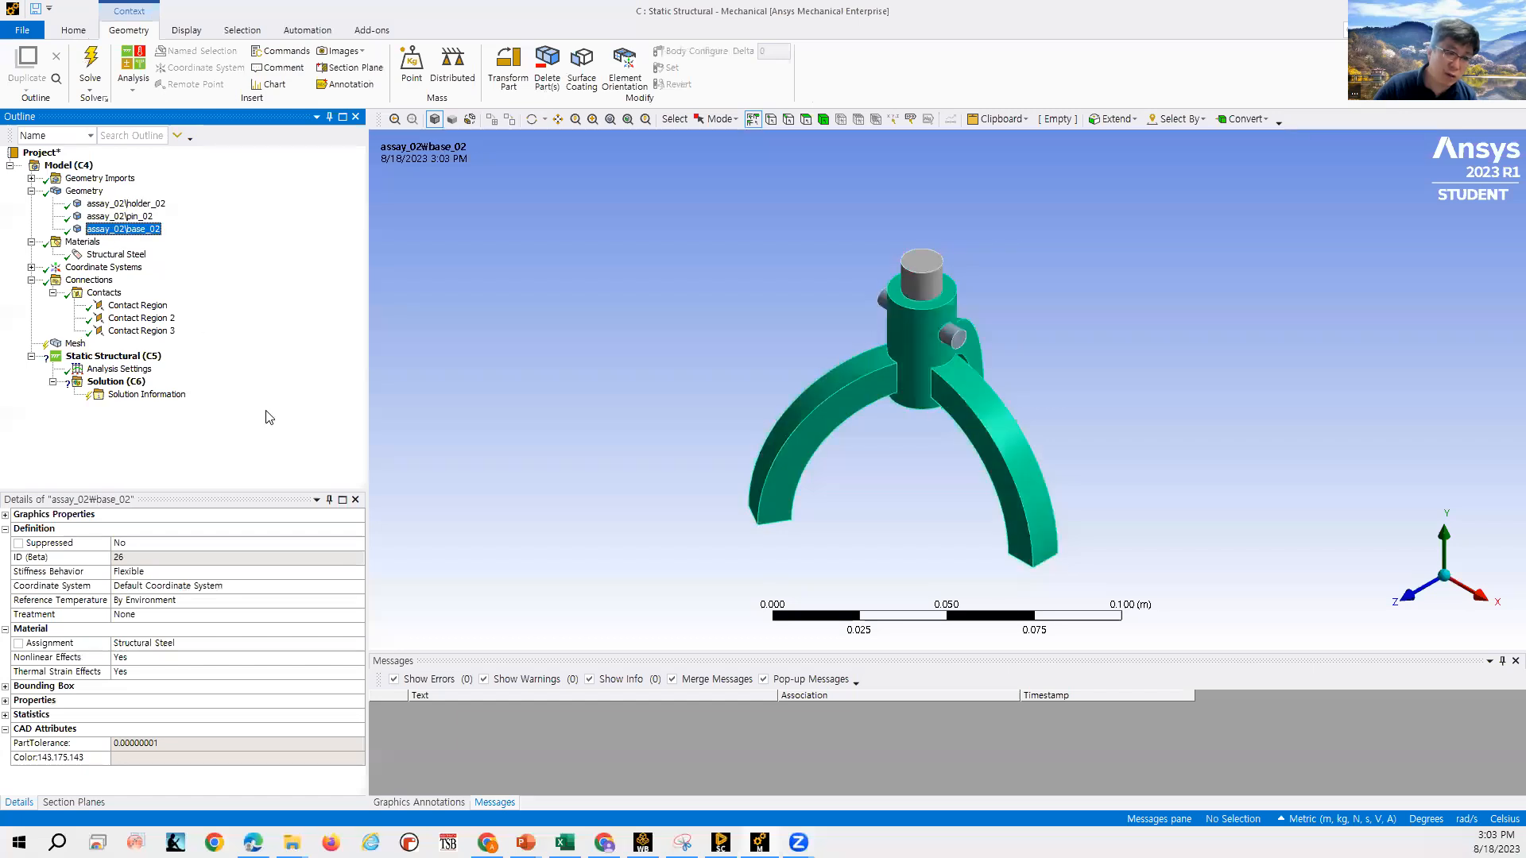
left_click(193, 645)
left_click(148, 205)
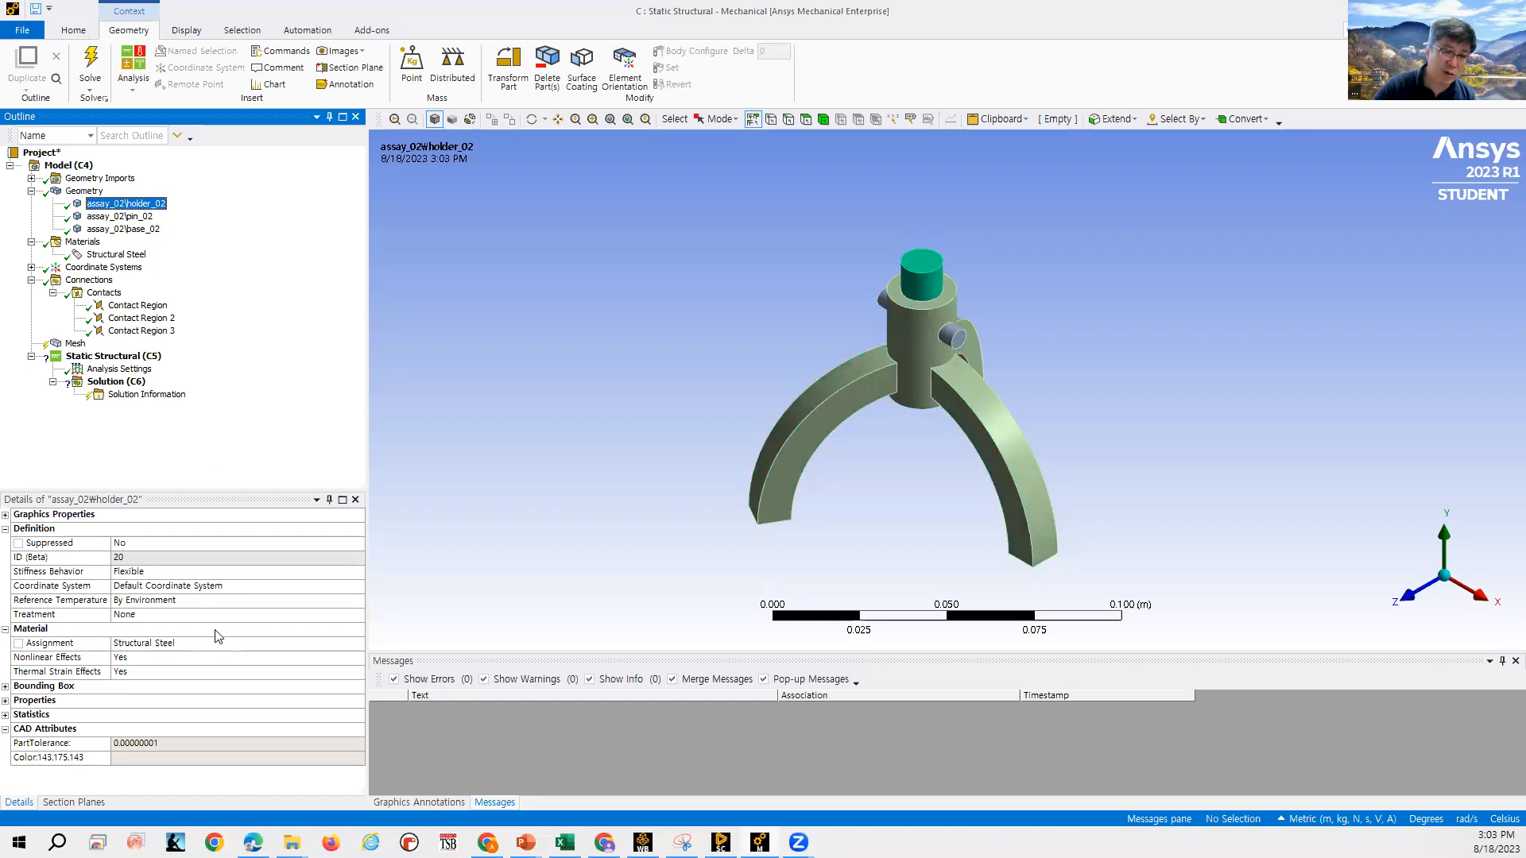
Search the engineering data materials for "tita" and assign Titanium Alloy to the pin_02 part.
left_click(139, 218)
left_click(339, 644)
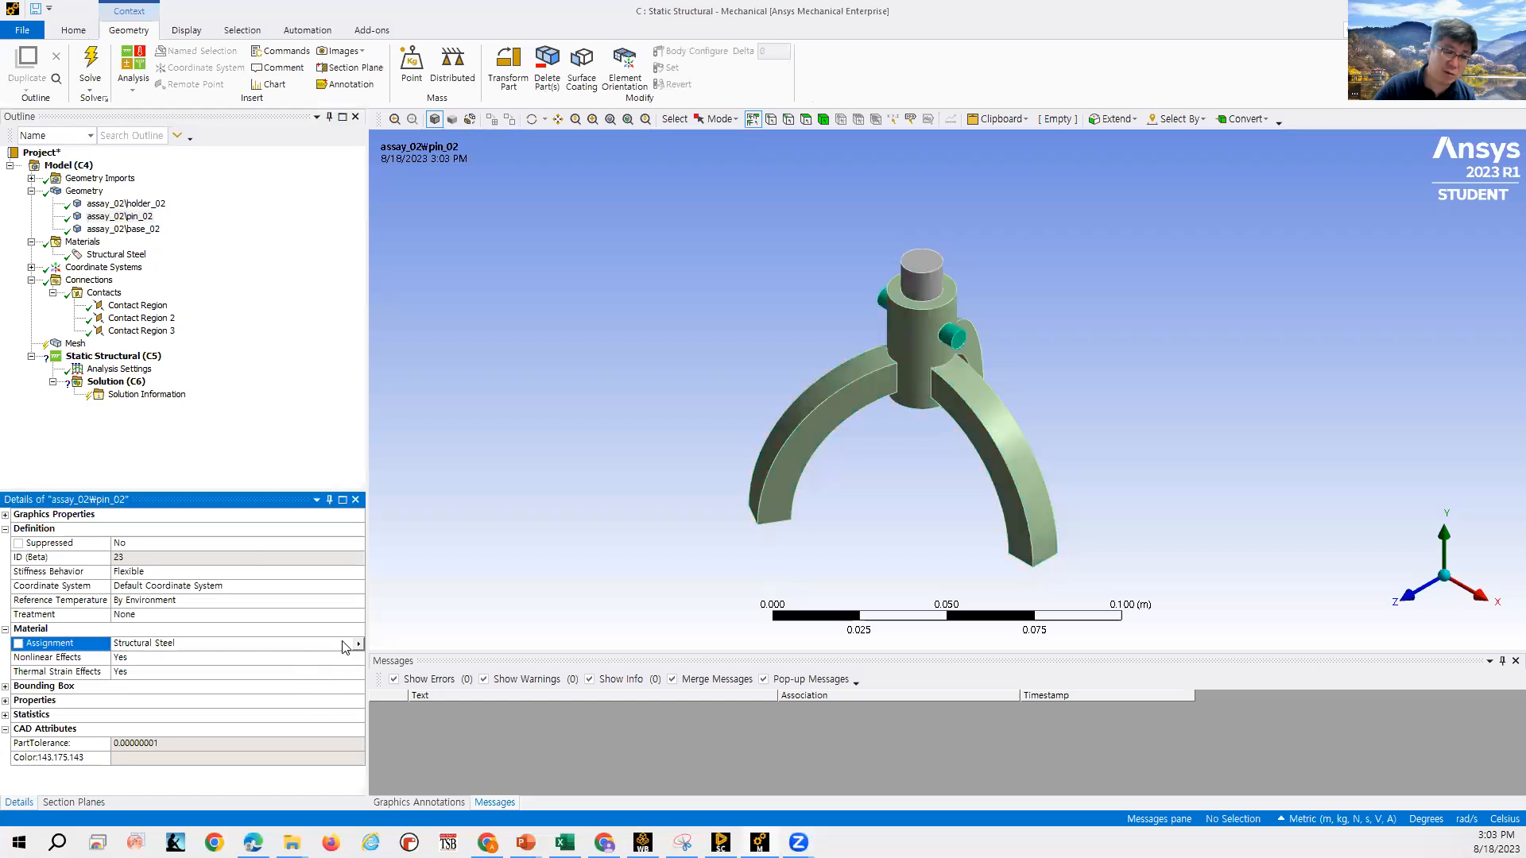
left_click(358, 645)
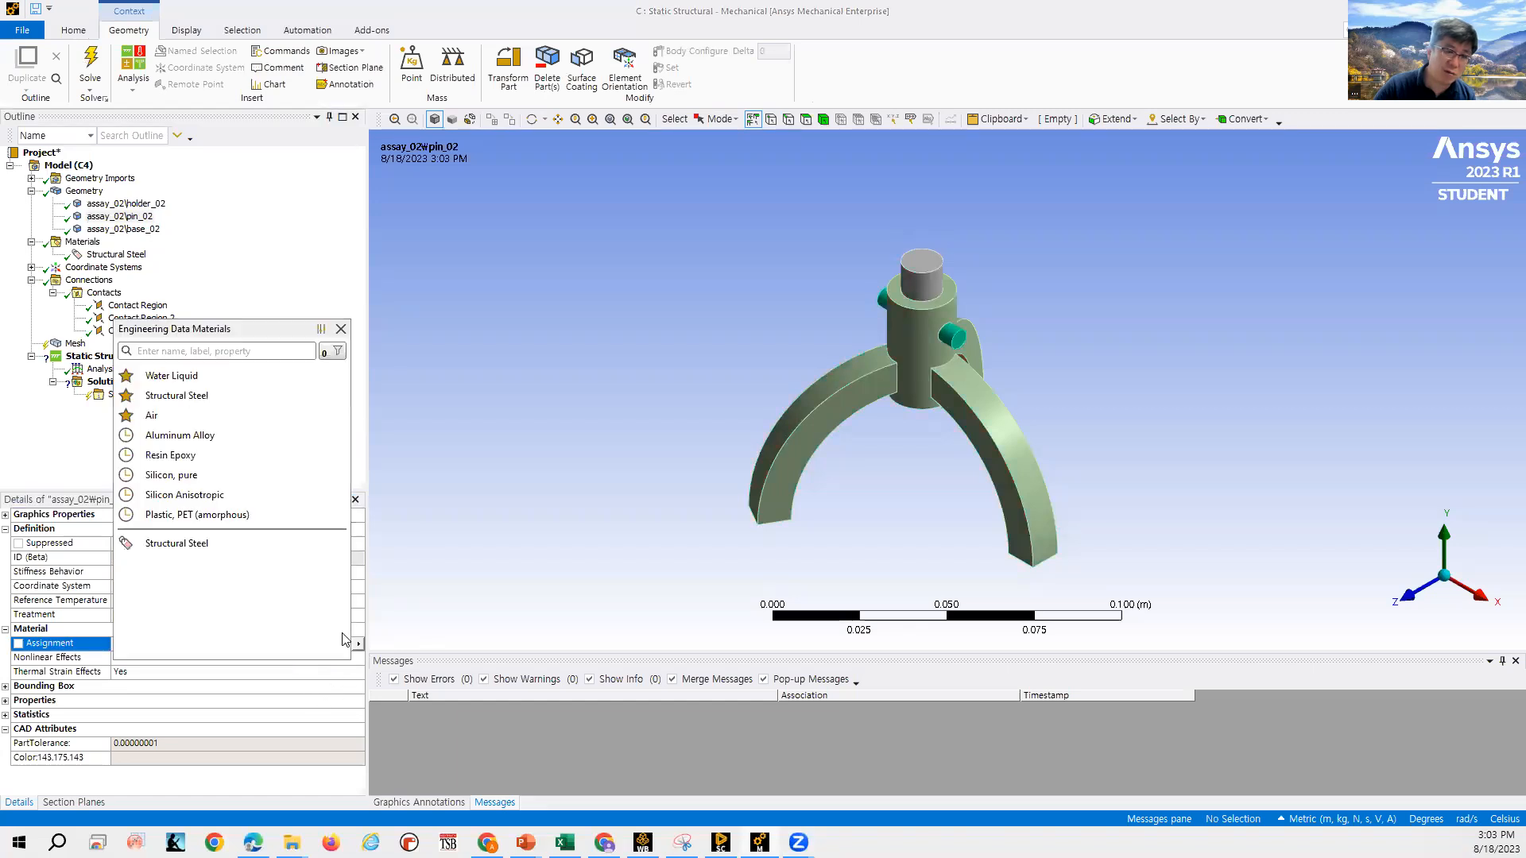
left_click(264, 346)
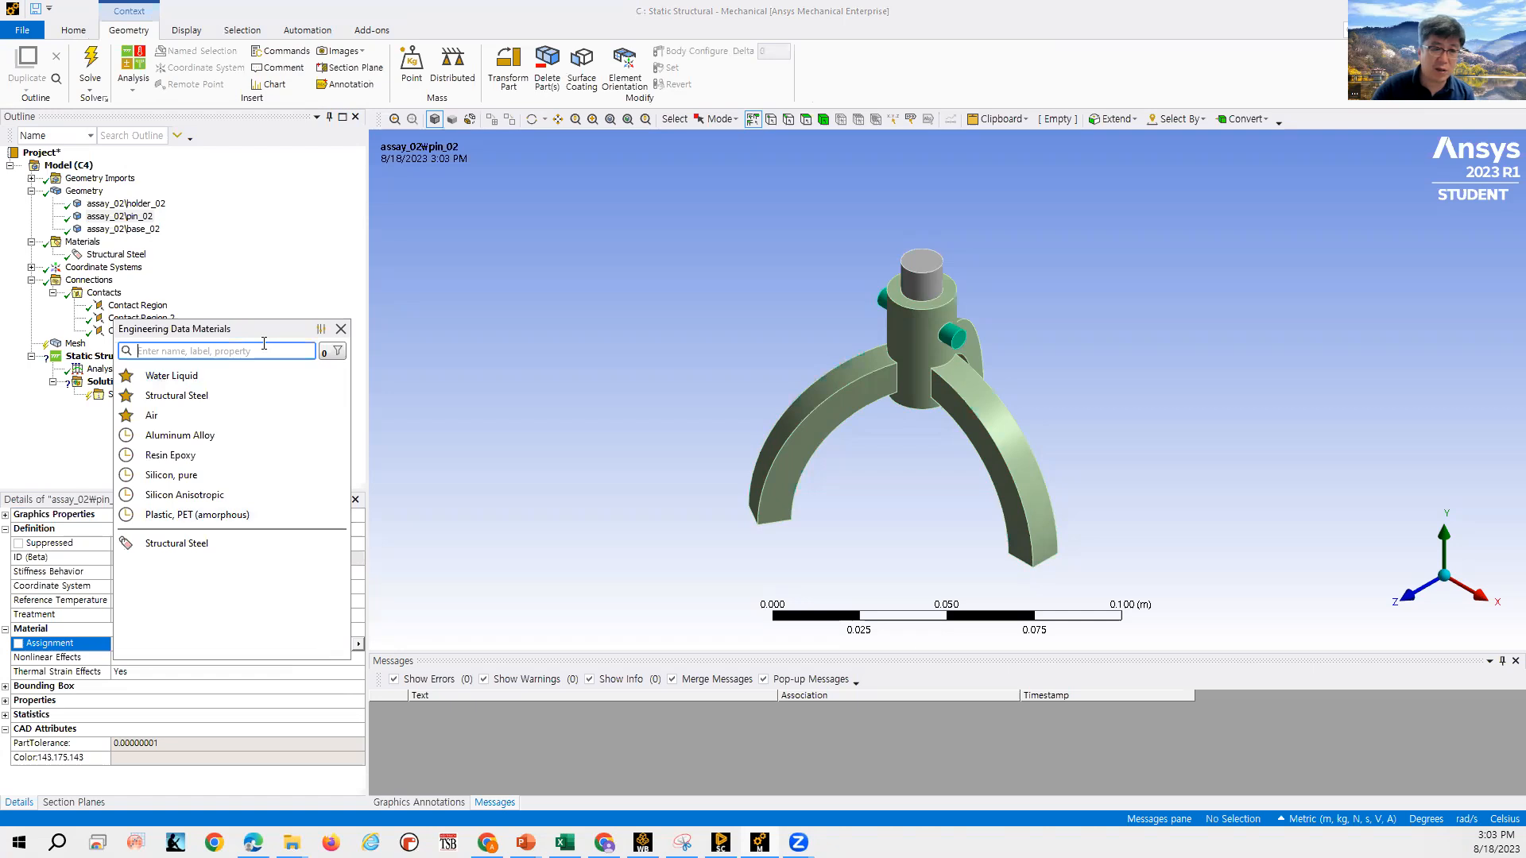
type("t")
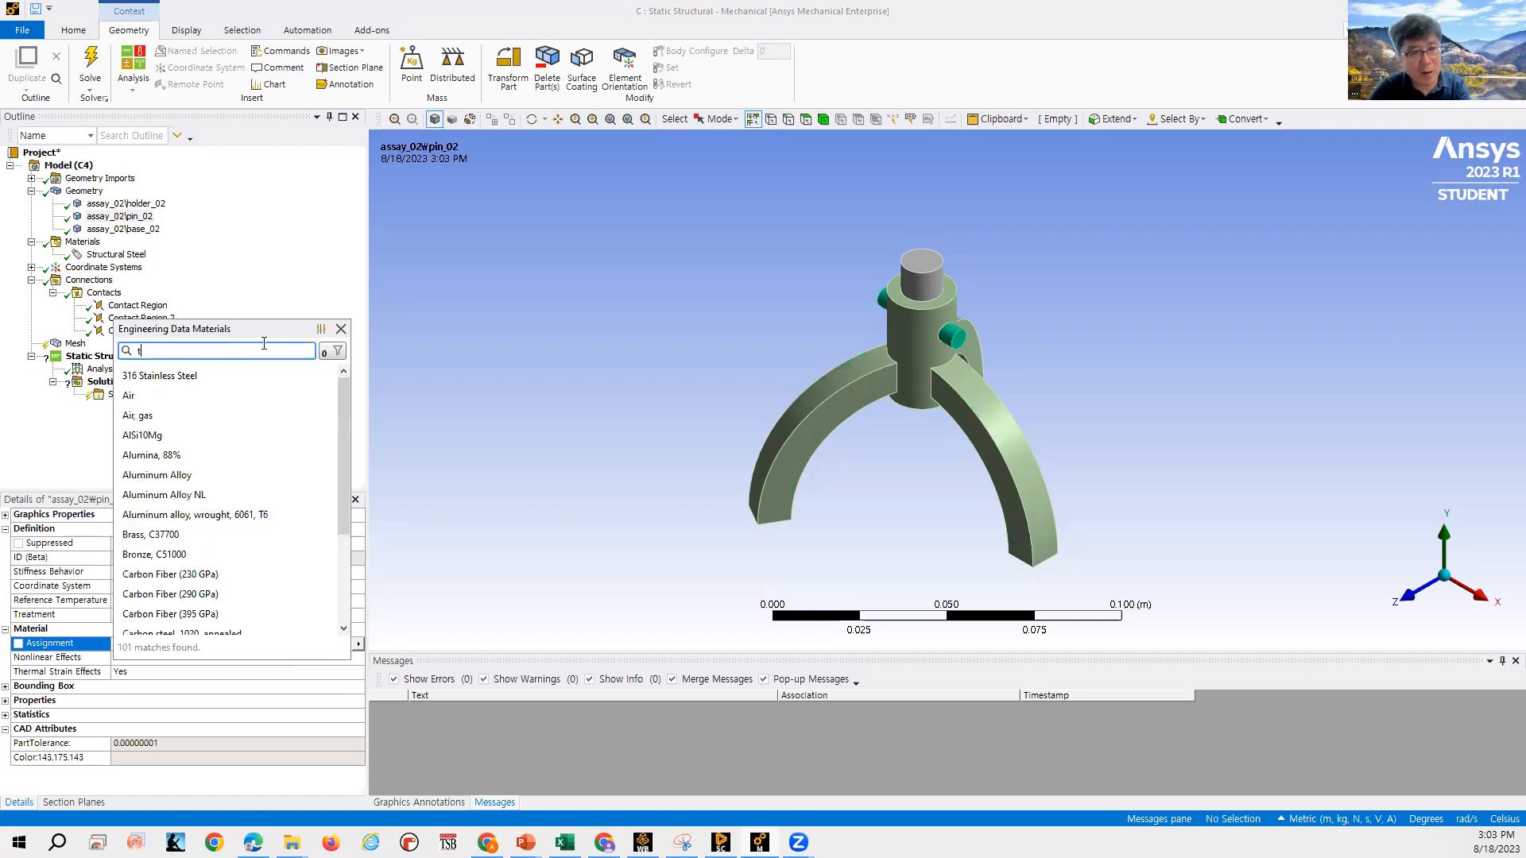
type("ita")
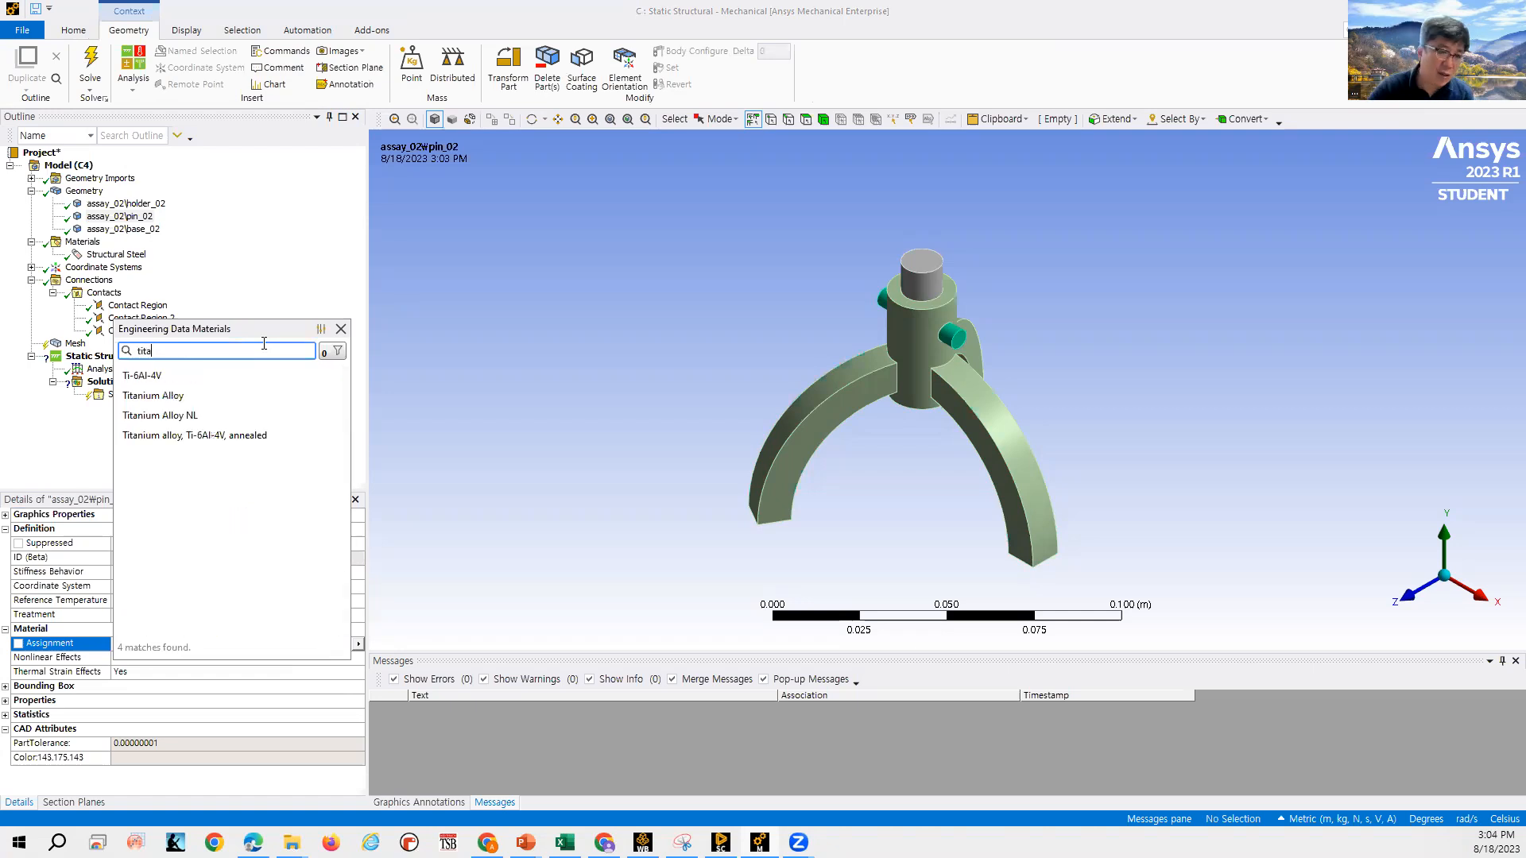
left_click(205, 398)
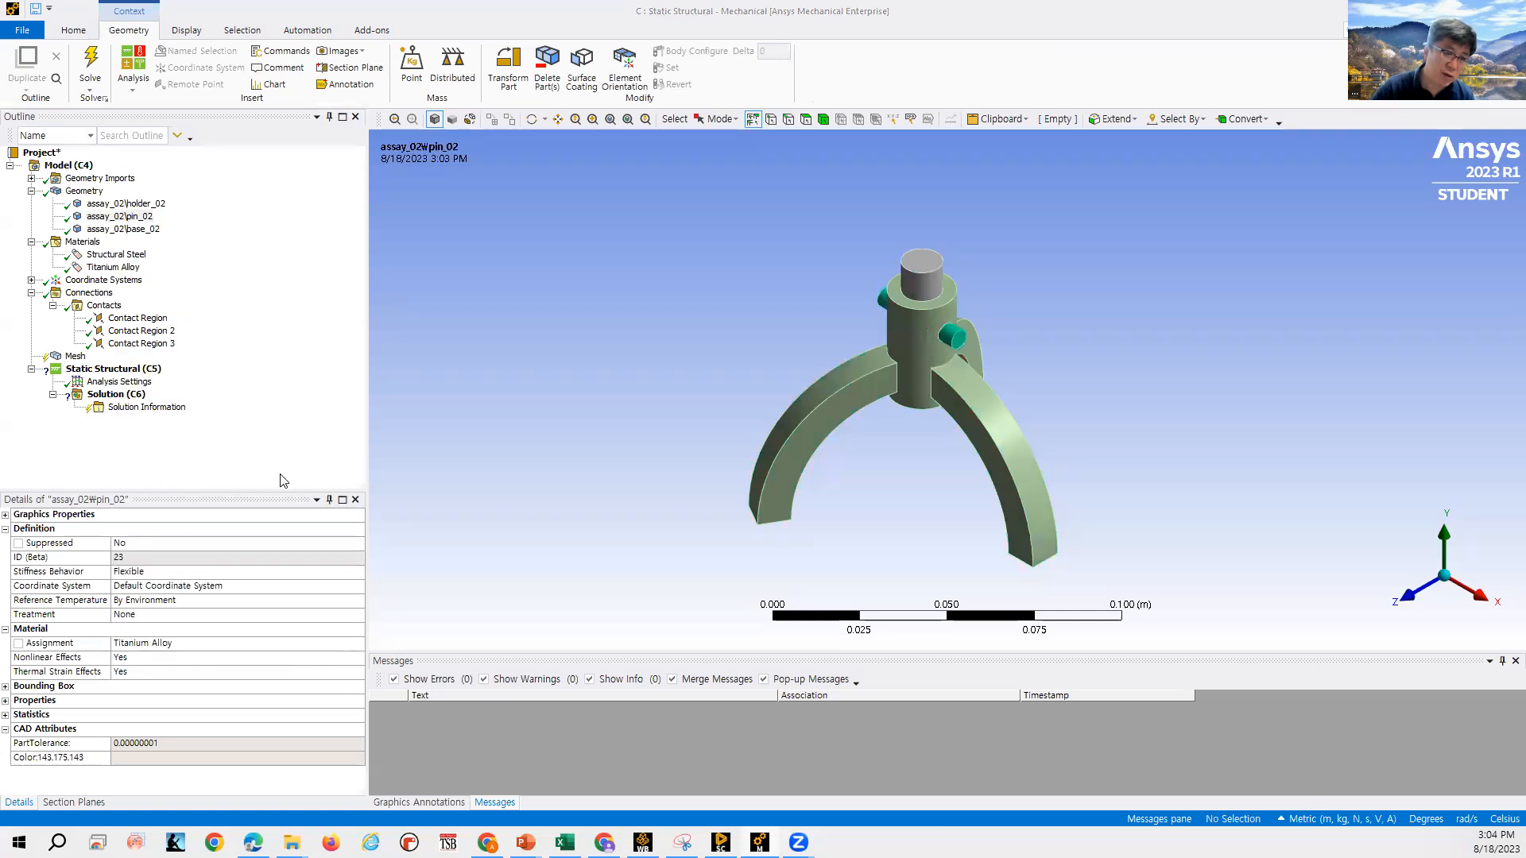
Set the material of the pin_02 part back to Structural Steel.
left_click(123, 229)
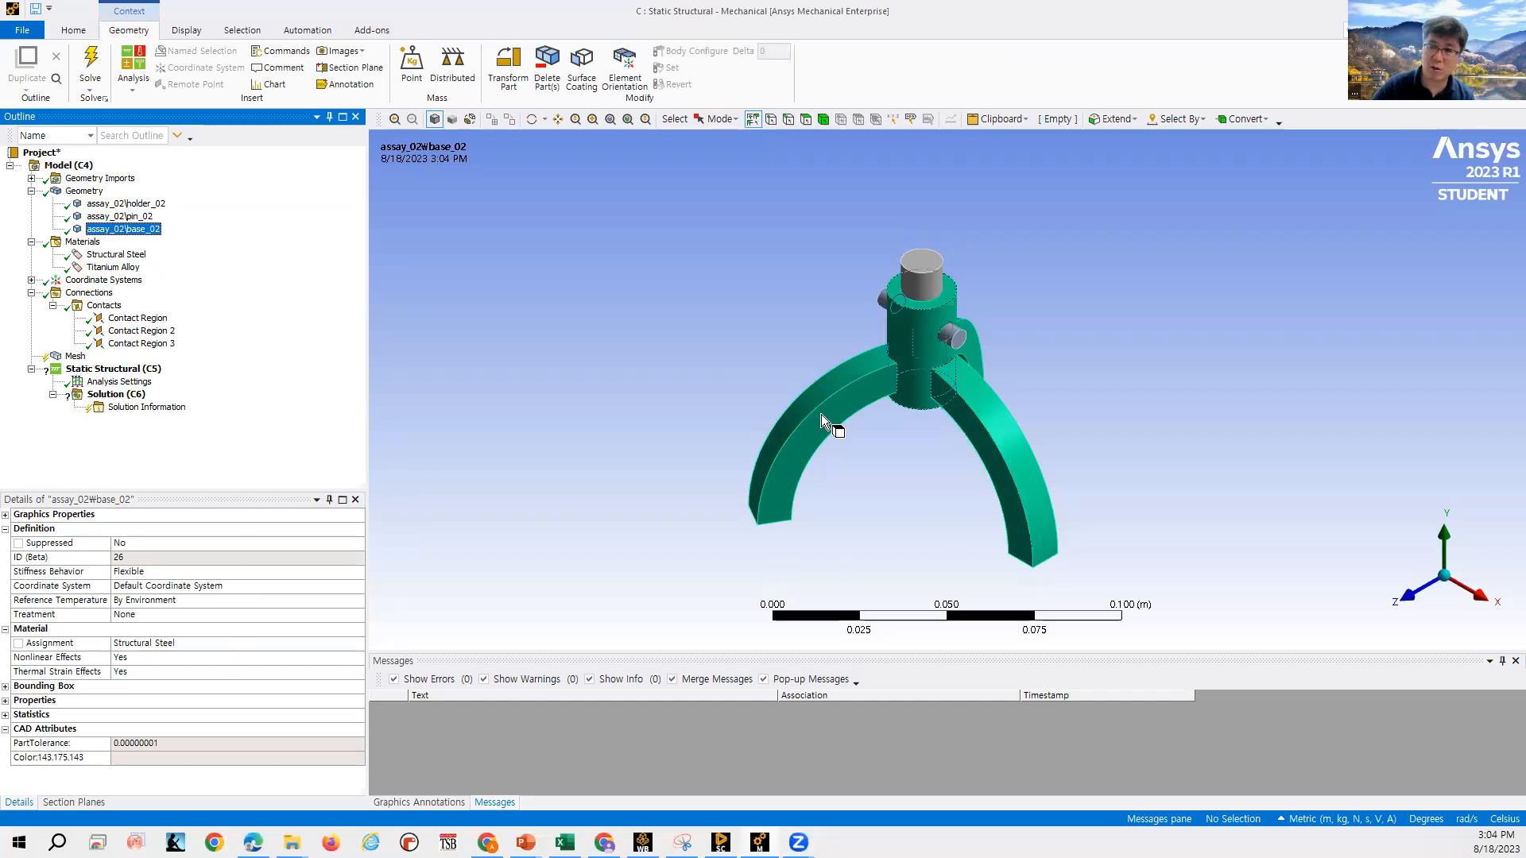
left_click(151, 217)
left_click(348, 645)
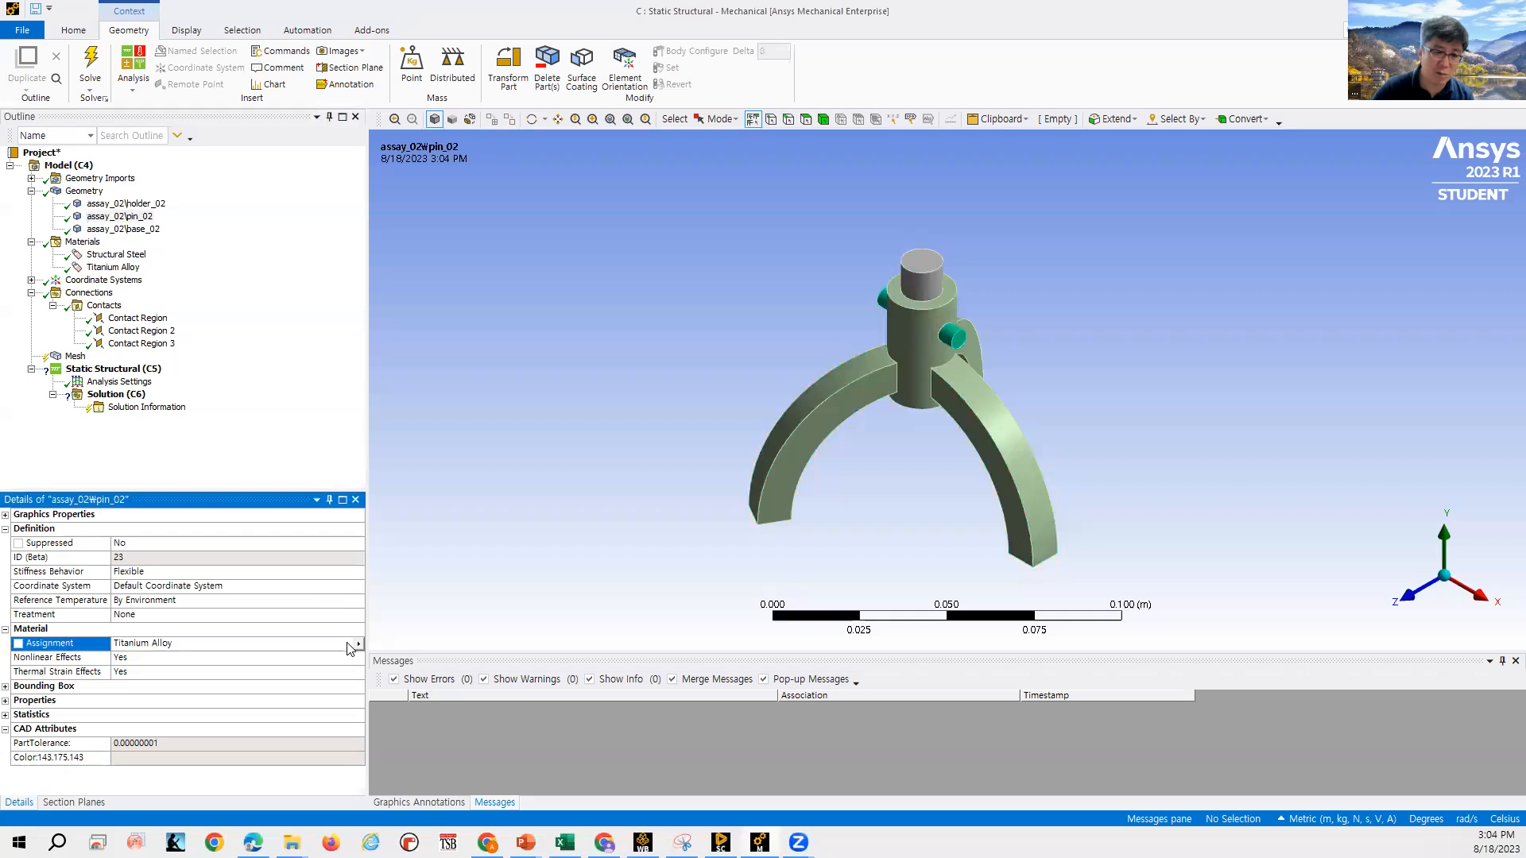
left_click(358, 651)
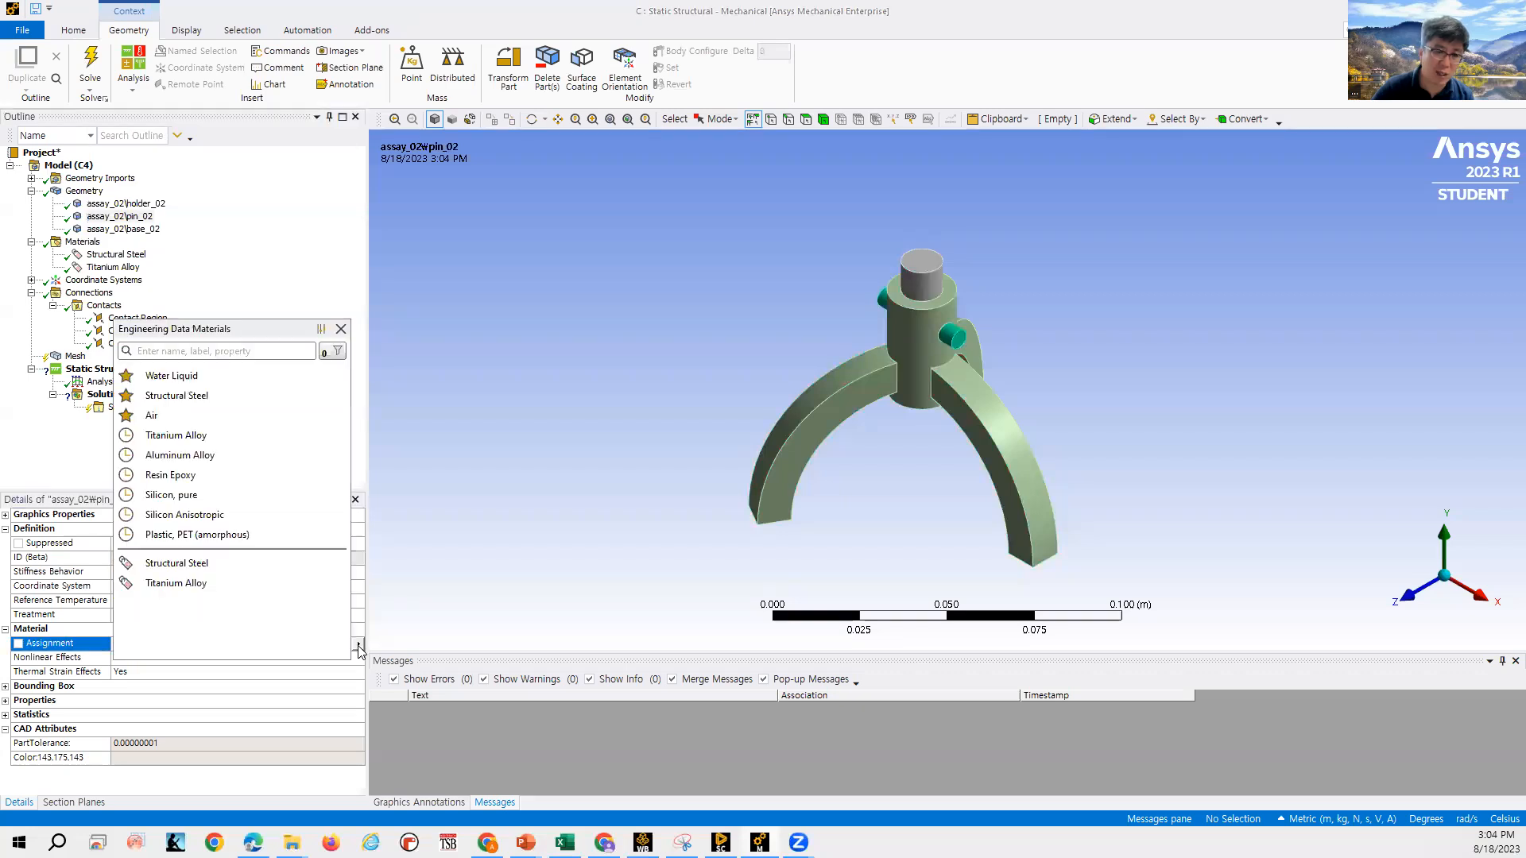
left_click(250, 565)
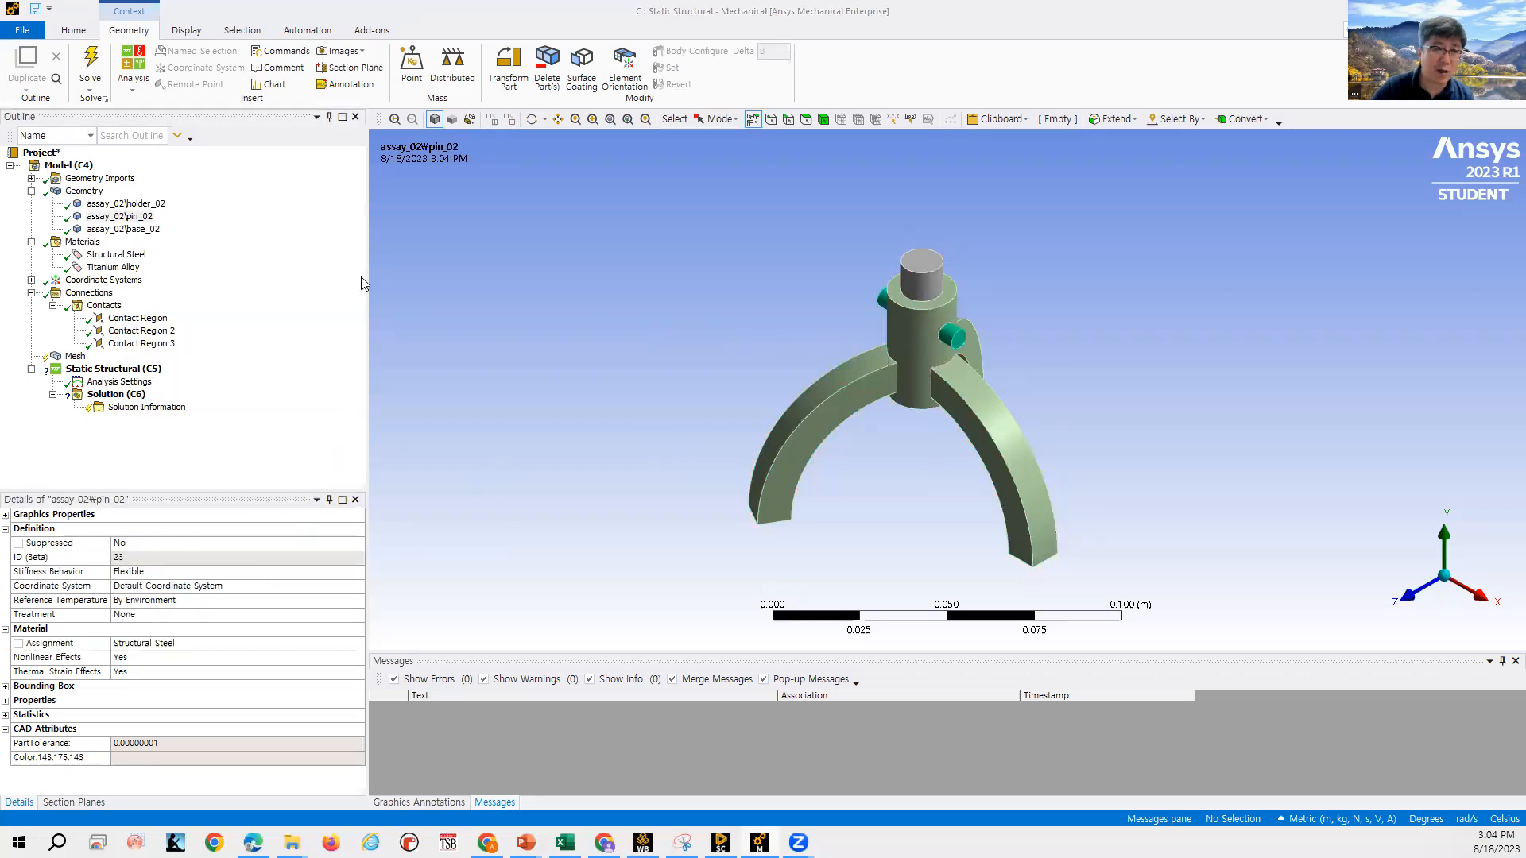
Expand the coordinate systems and review the bodies paired in each of the three contact regions.
left_click(31, 280)
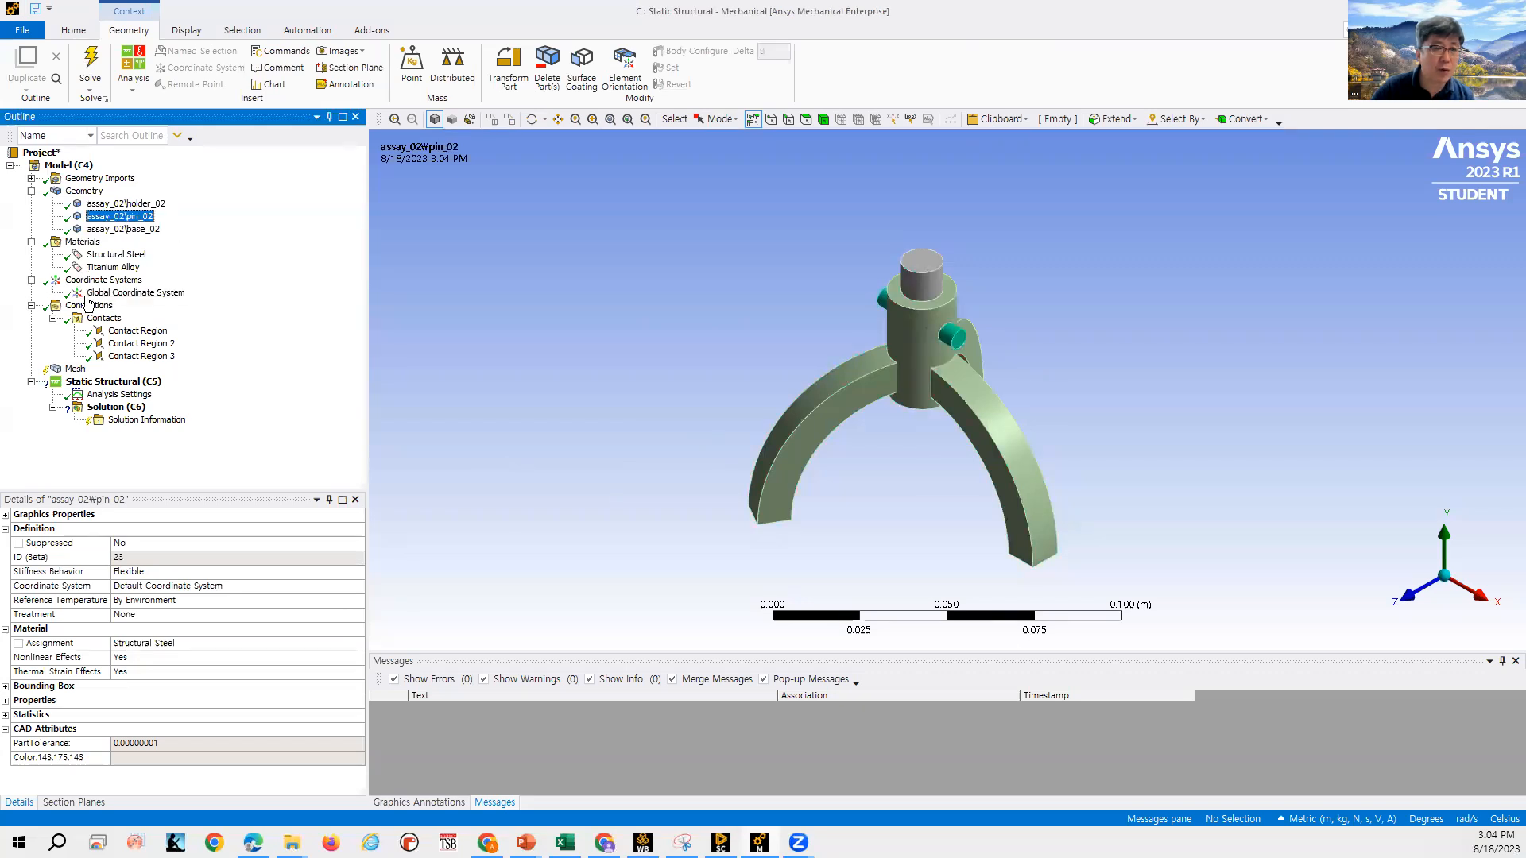
left_click(135, 331)
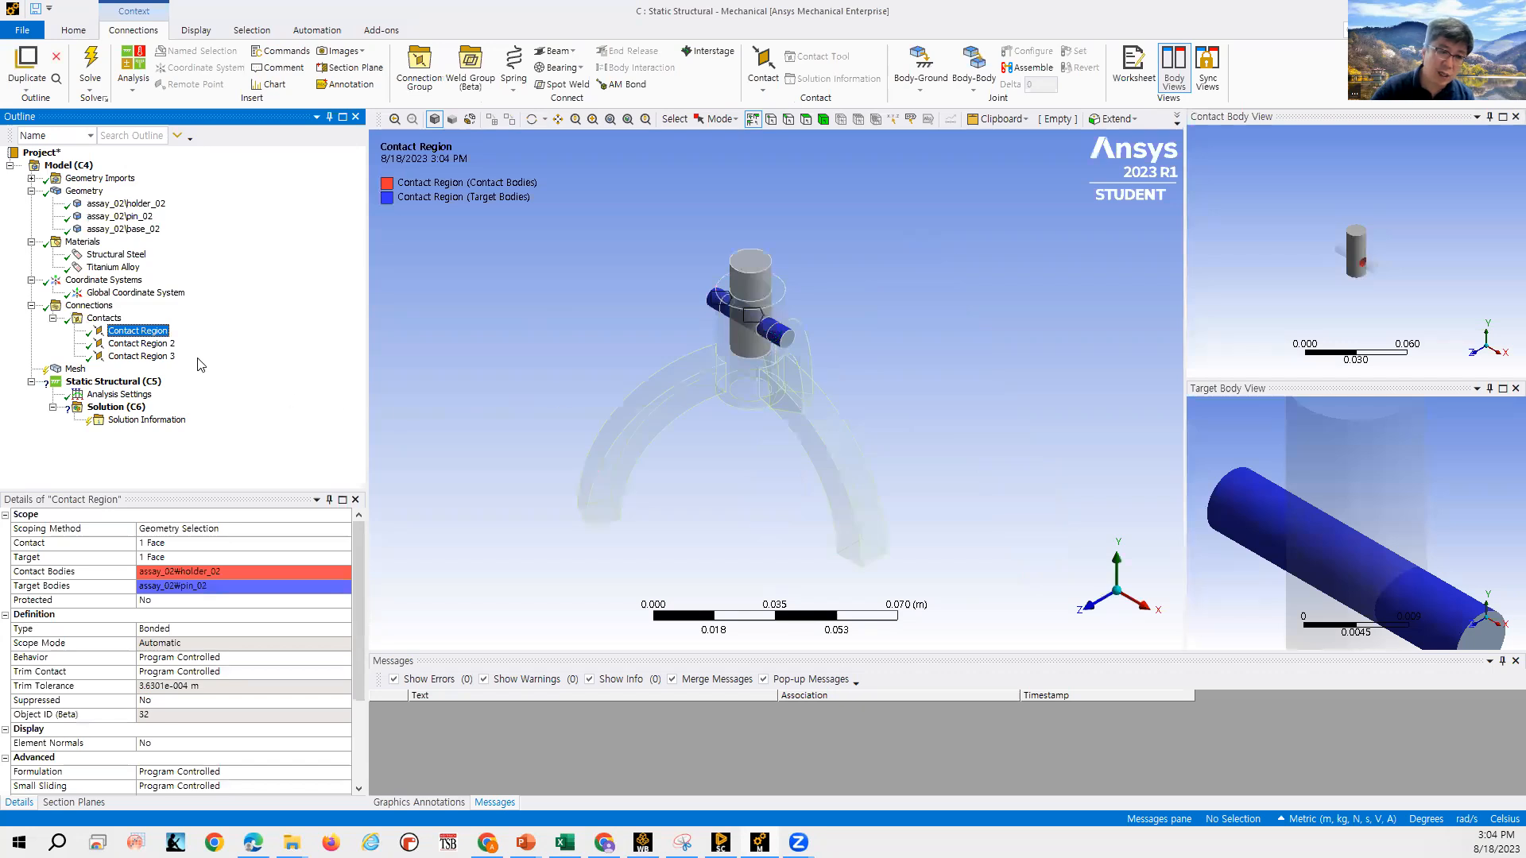
left_click(143, 344)
left_click(151, 357)
Inspect the contact faces between holder_02 and pin_02 and set this contact's type to No Separation.
left_click(137, 331)
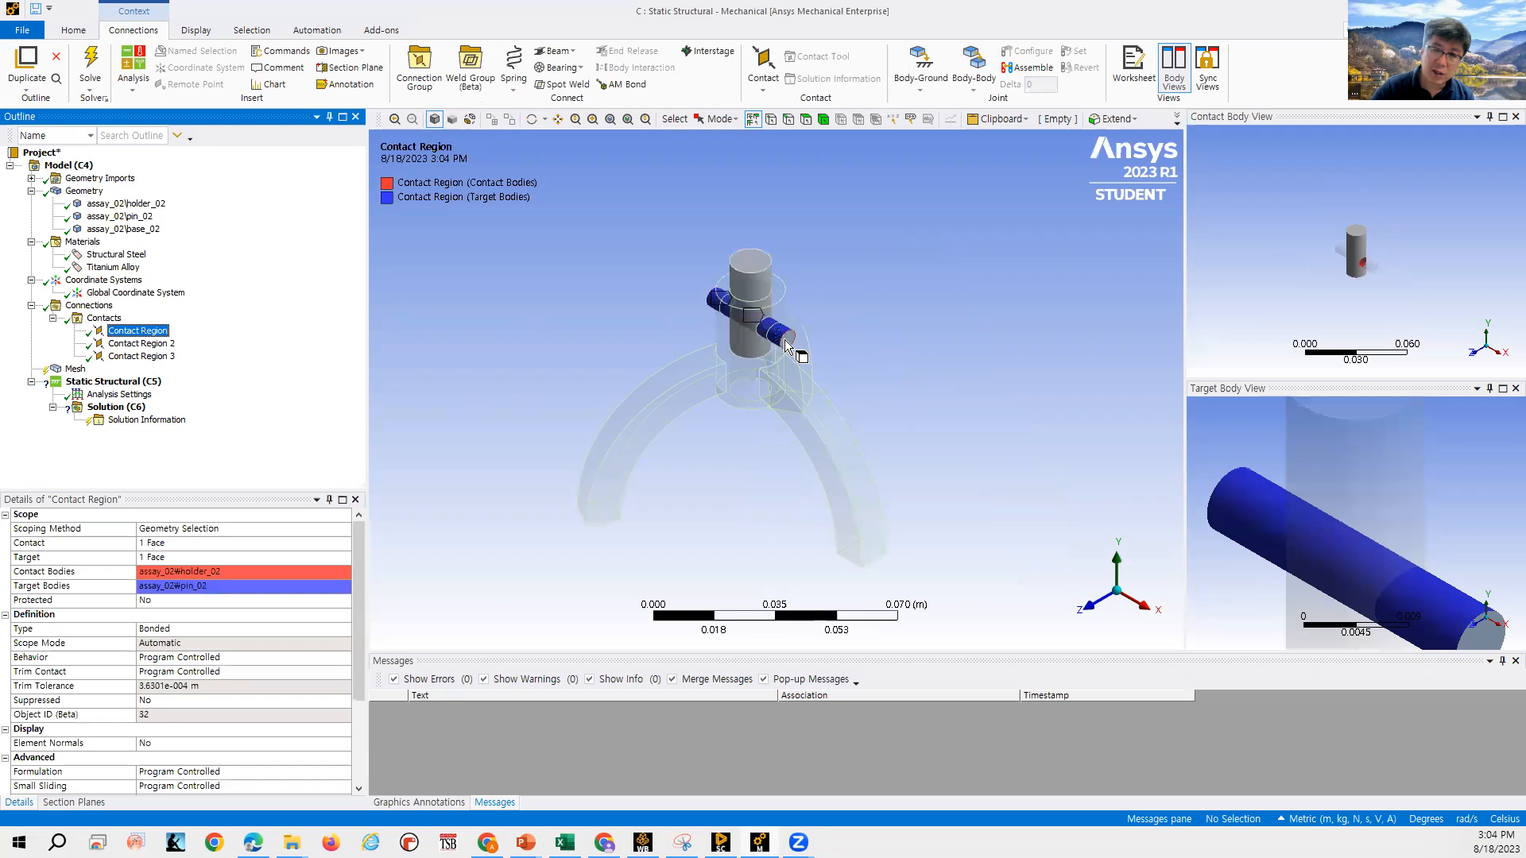
scroll(1360, 279, "up", 8)
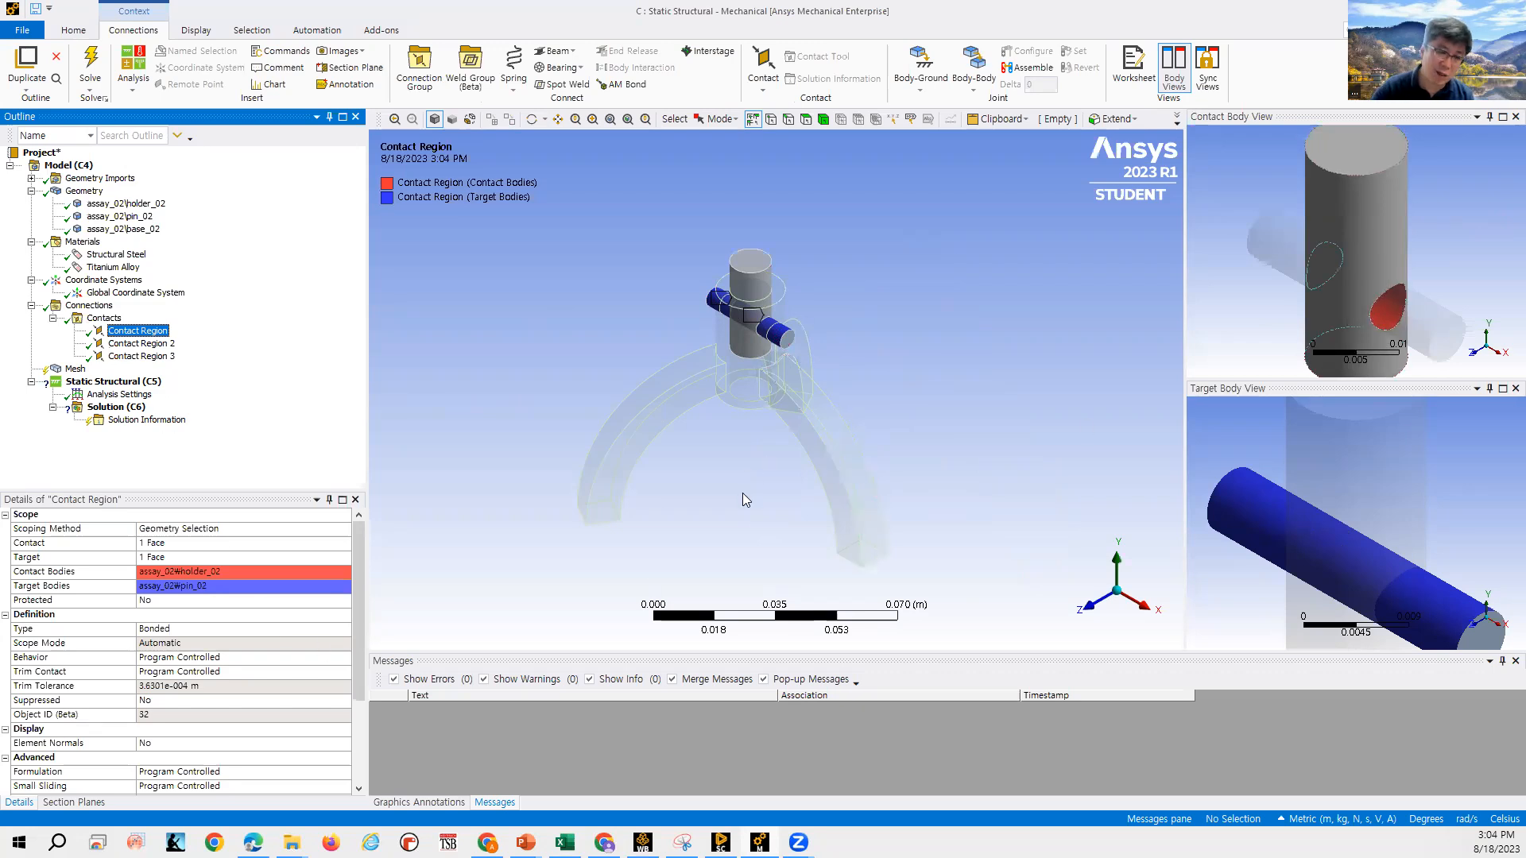
left_click(270, 631)
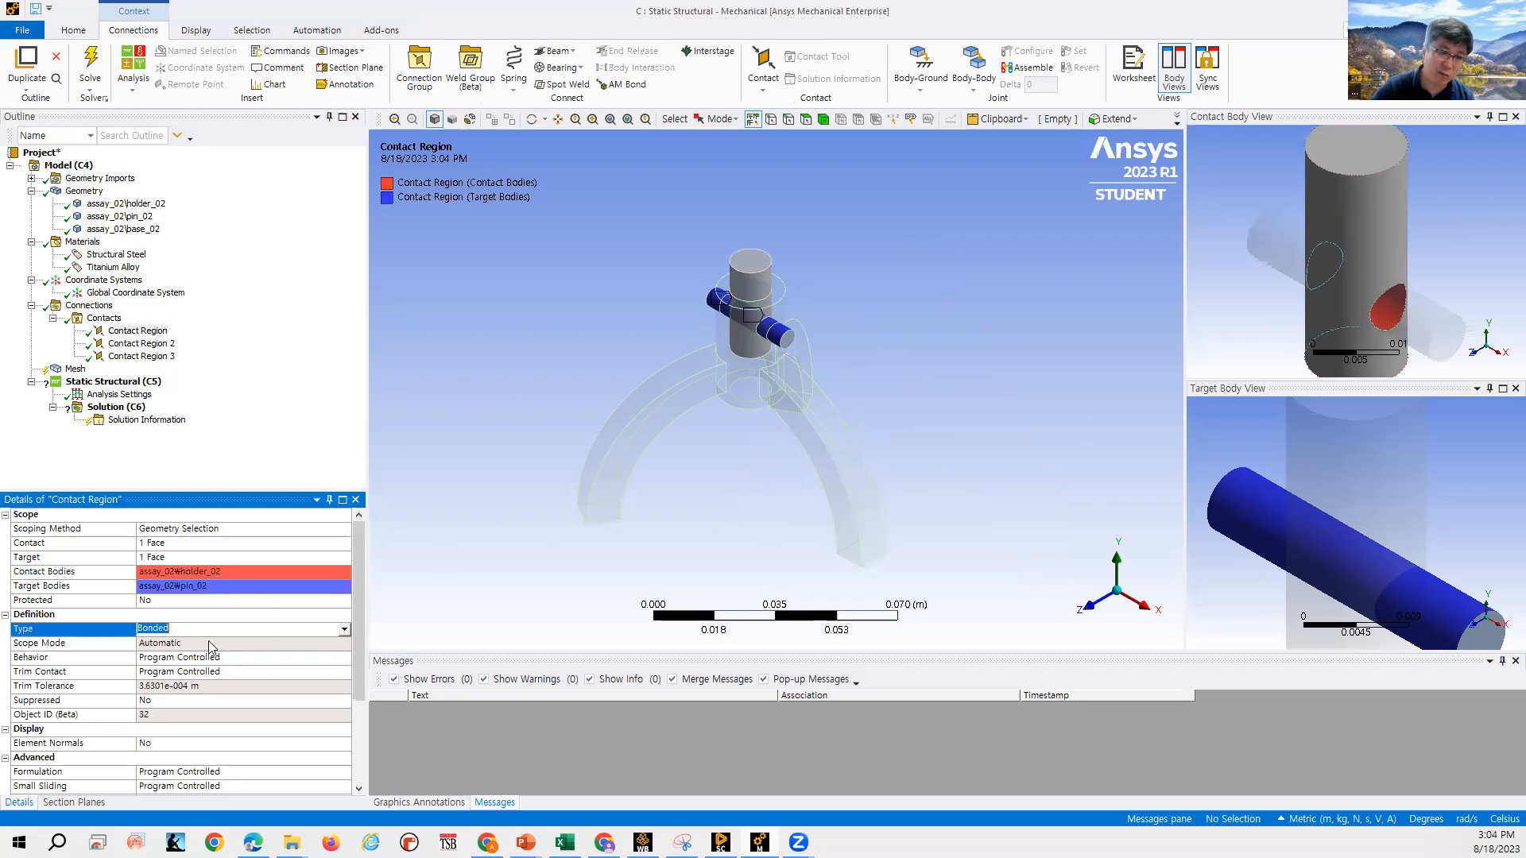
left_click(344, 628)
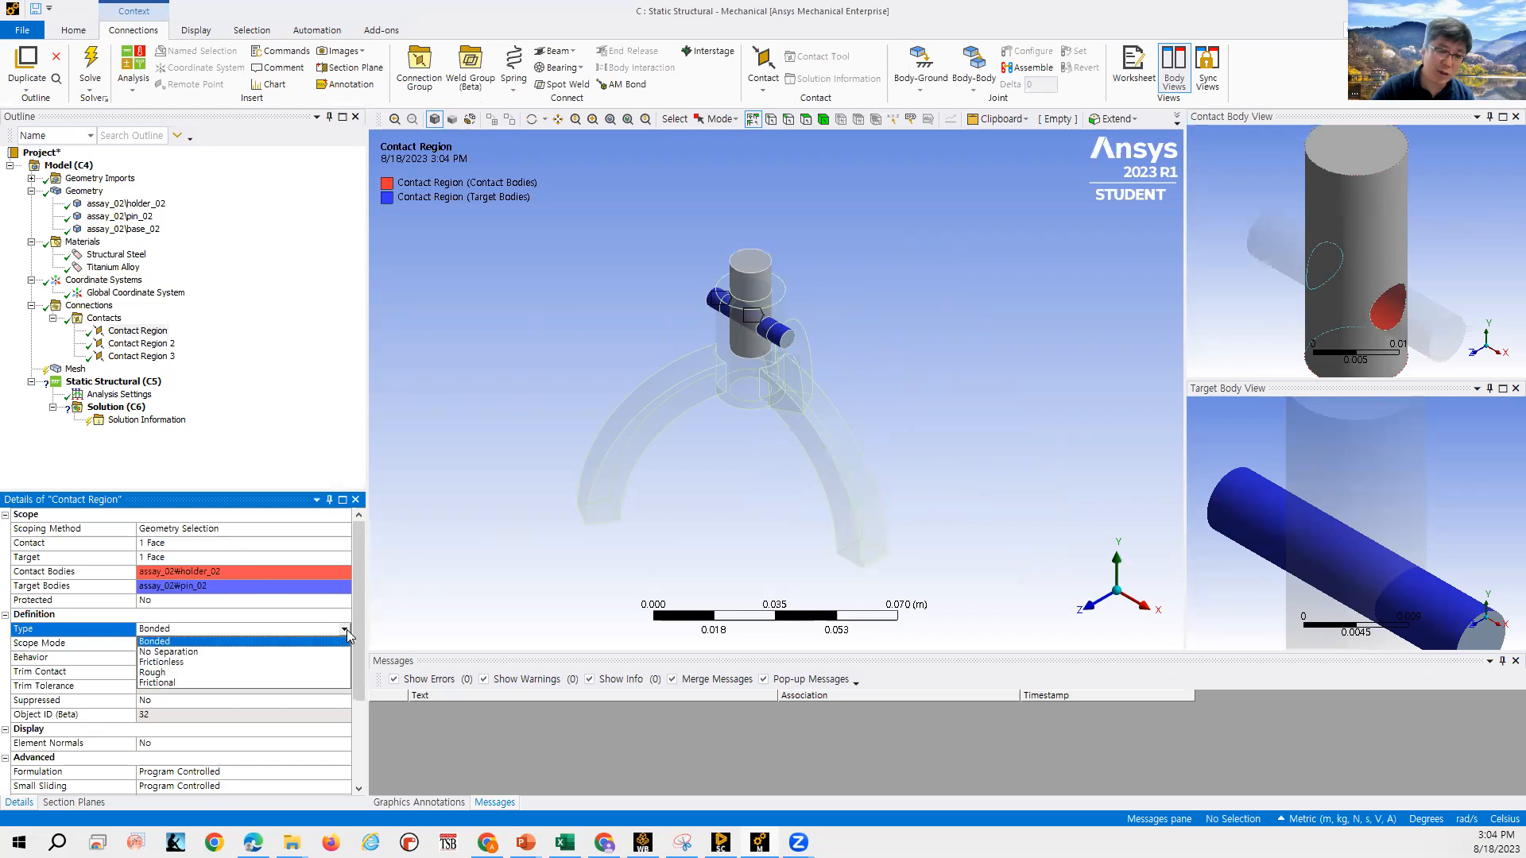
left_click(271, 654)
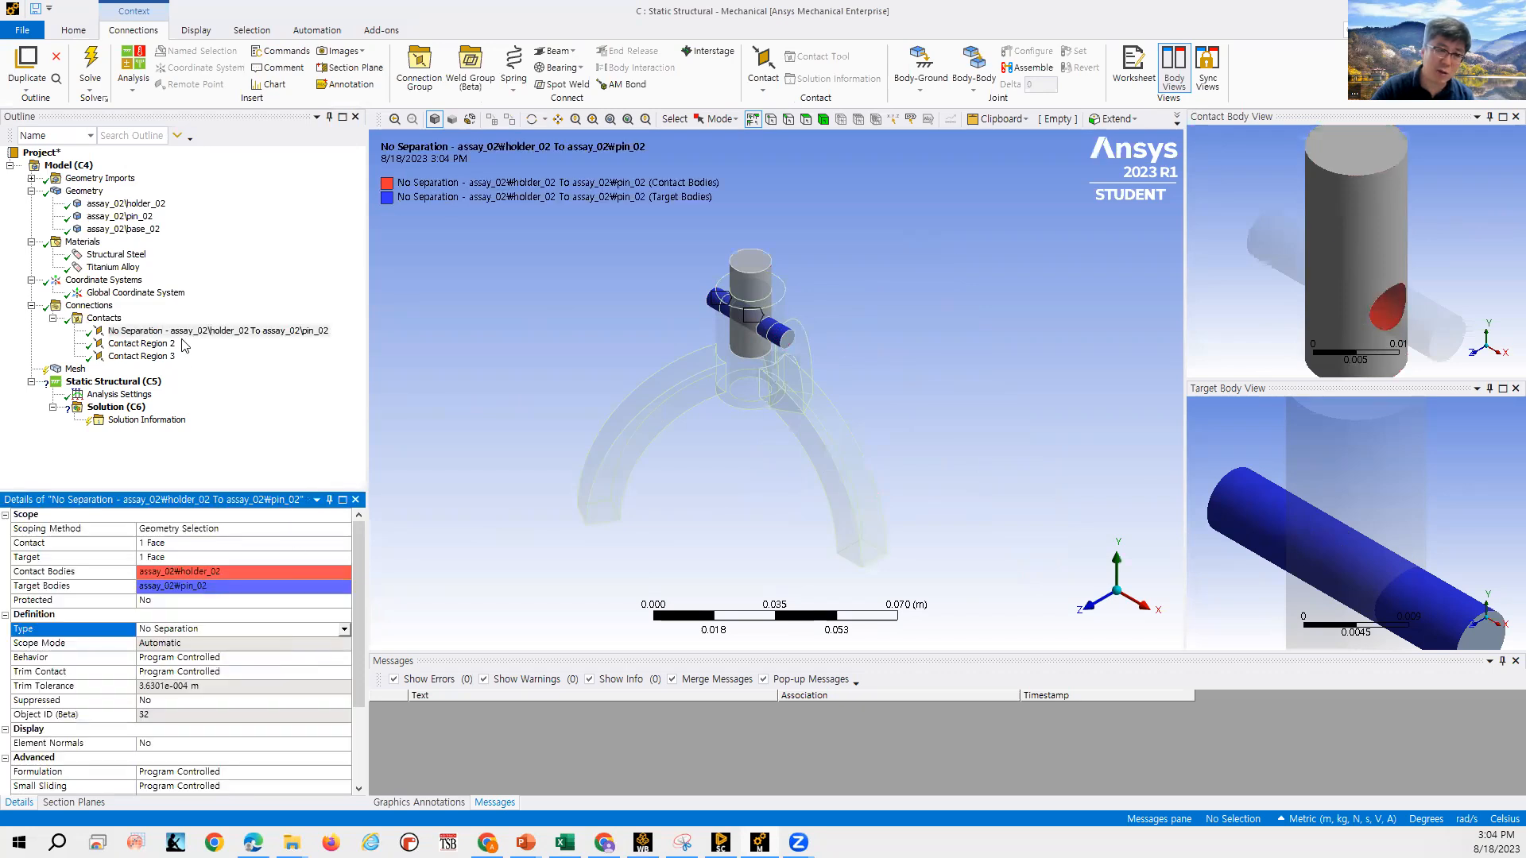
Inspect the contact faces between holder_02 and base_02 and set this contact's type to No Separation.
left_click(155, 344)
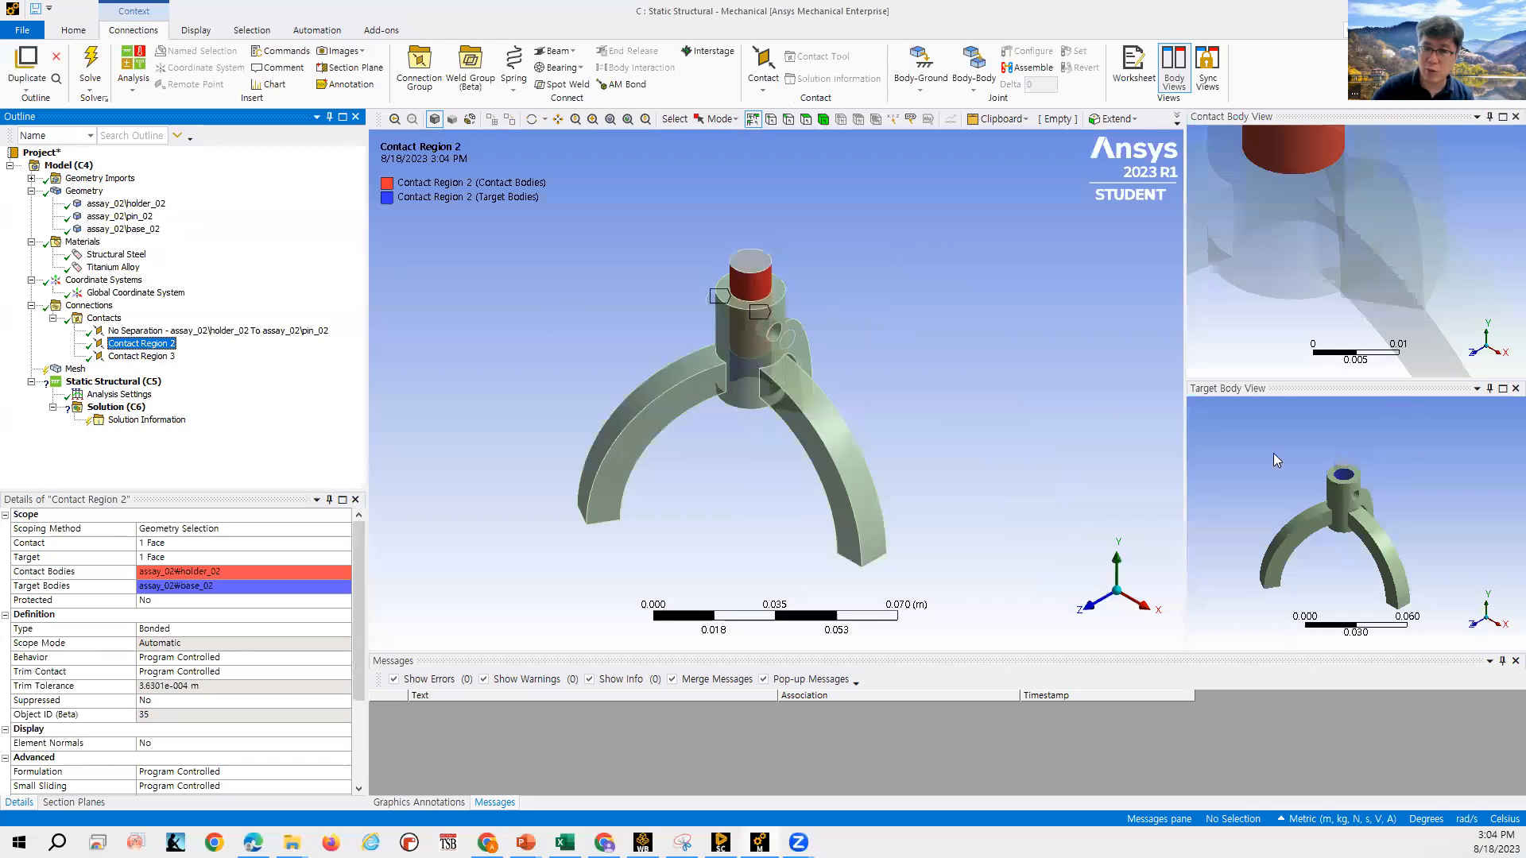
scroll(1348, 461, "up", 5)
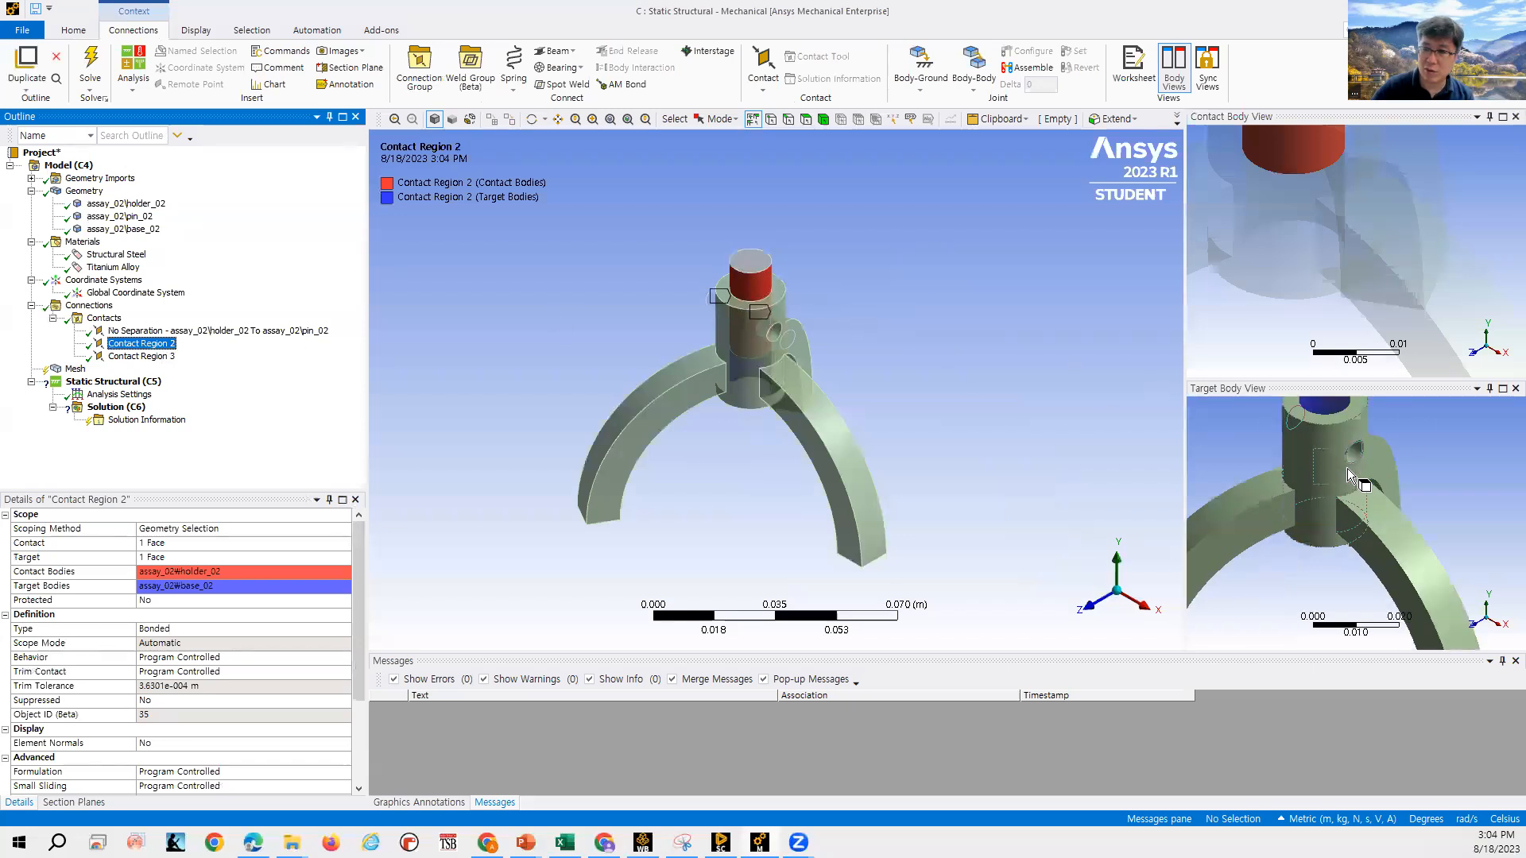
scroll(1356, 431, "down", 3)
scroll(1348, 445, "up", 3)
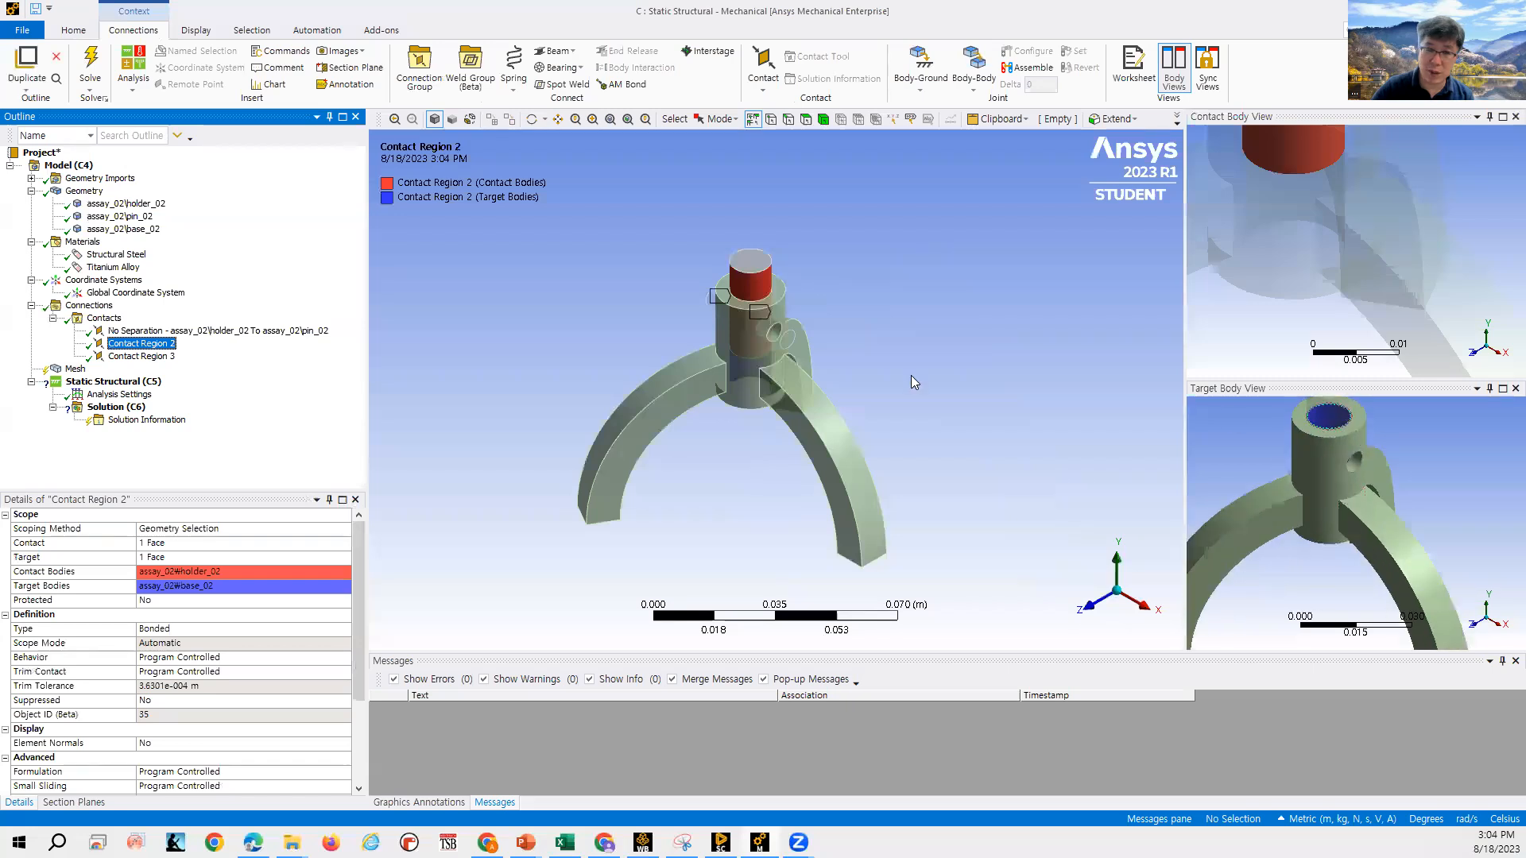
left_click(311, 630)
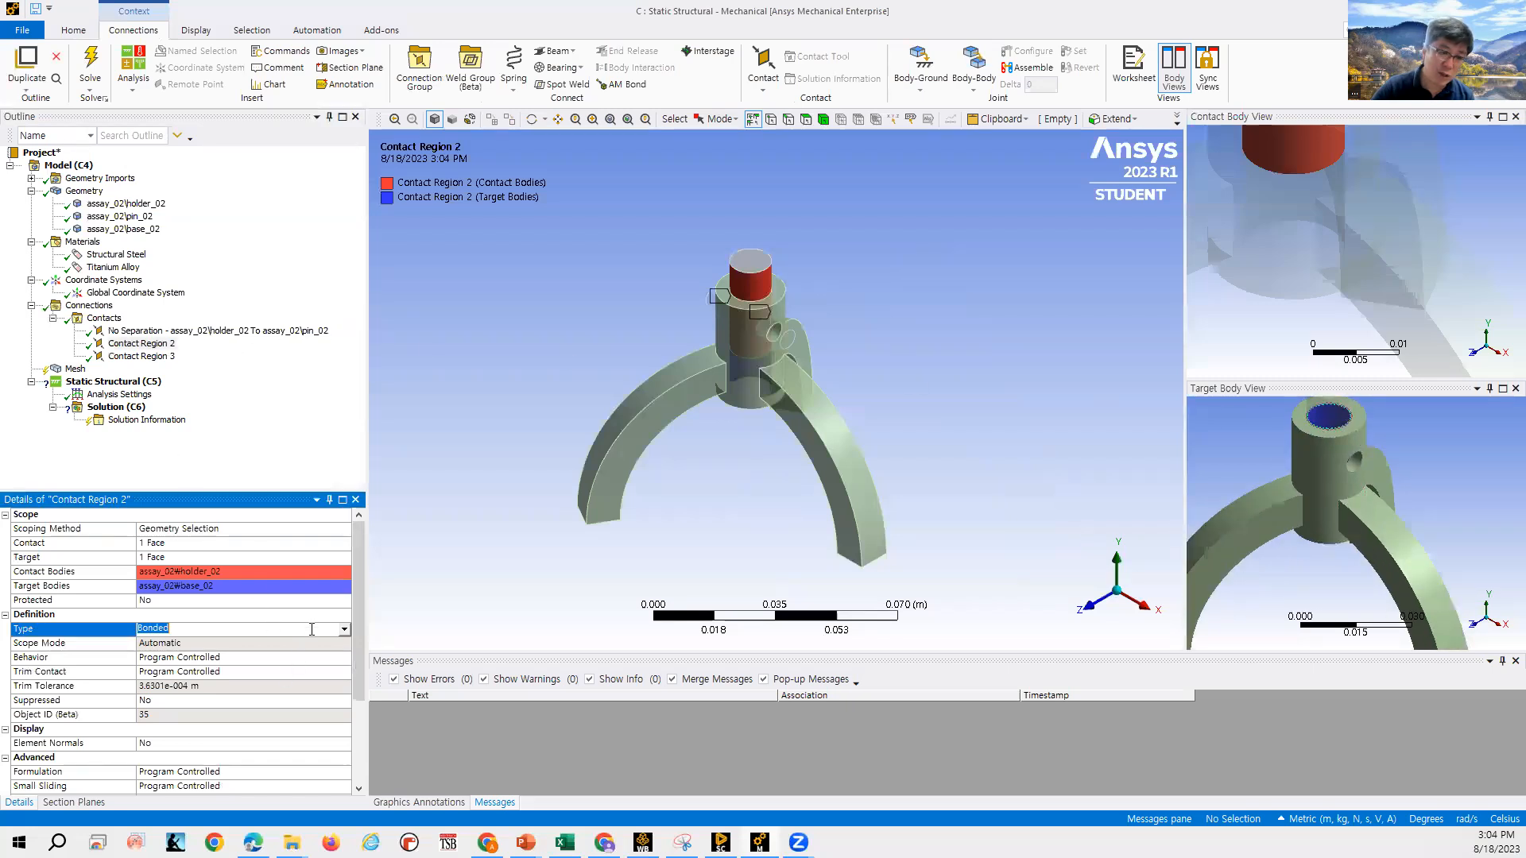
left_click(345, 632)
left_click(308, 652)
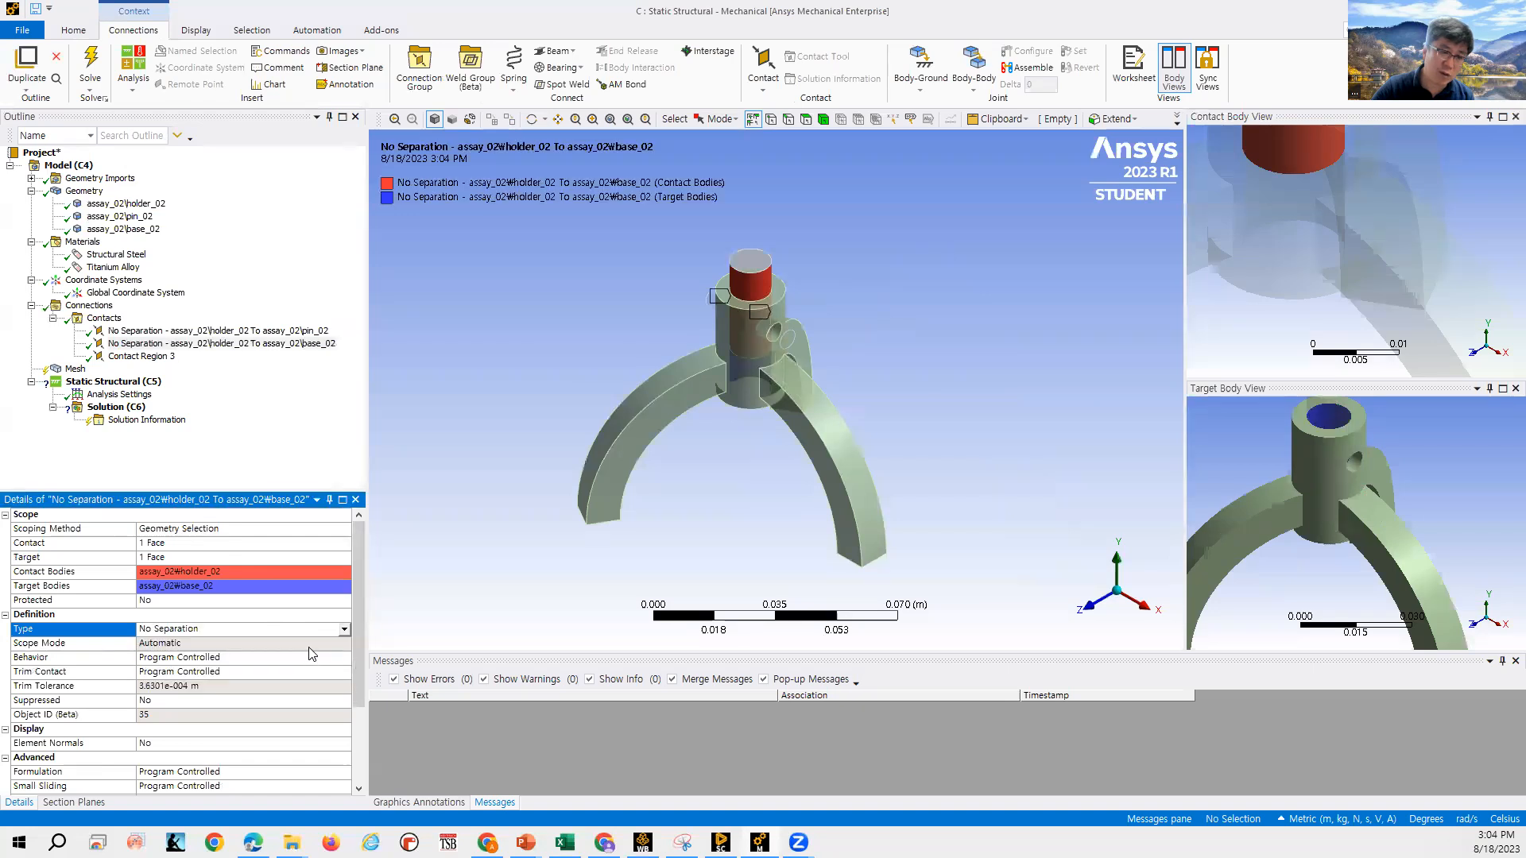
Inspect the contact faces between pin_02 and base_02 and set this contact's type to No Separation.
left_click(164, 357)
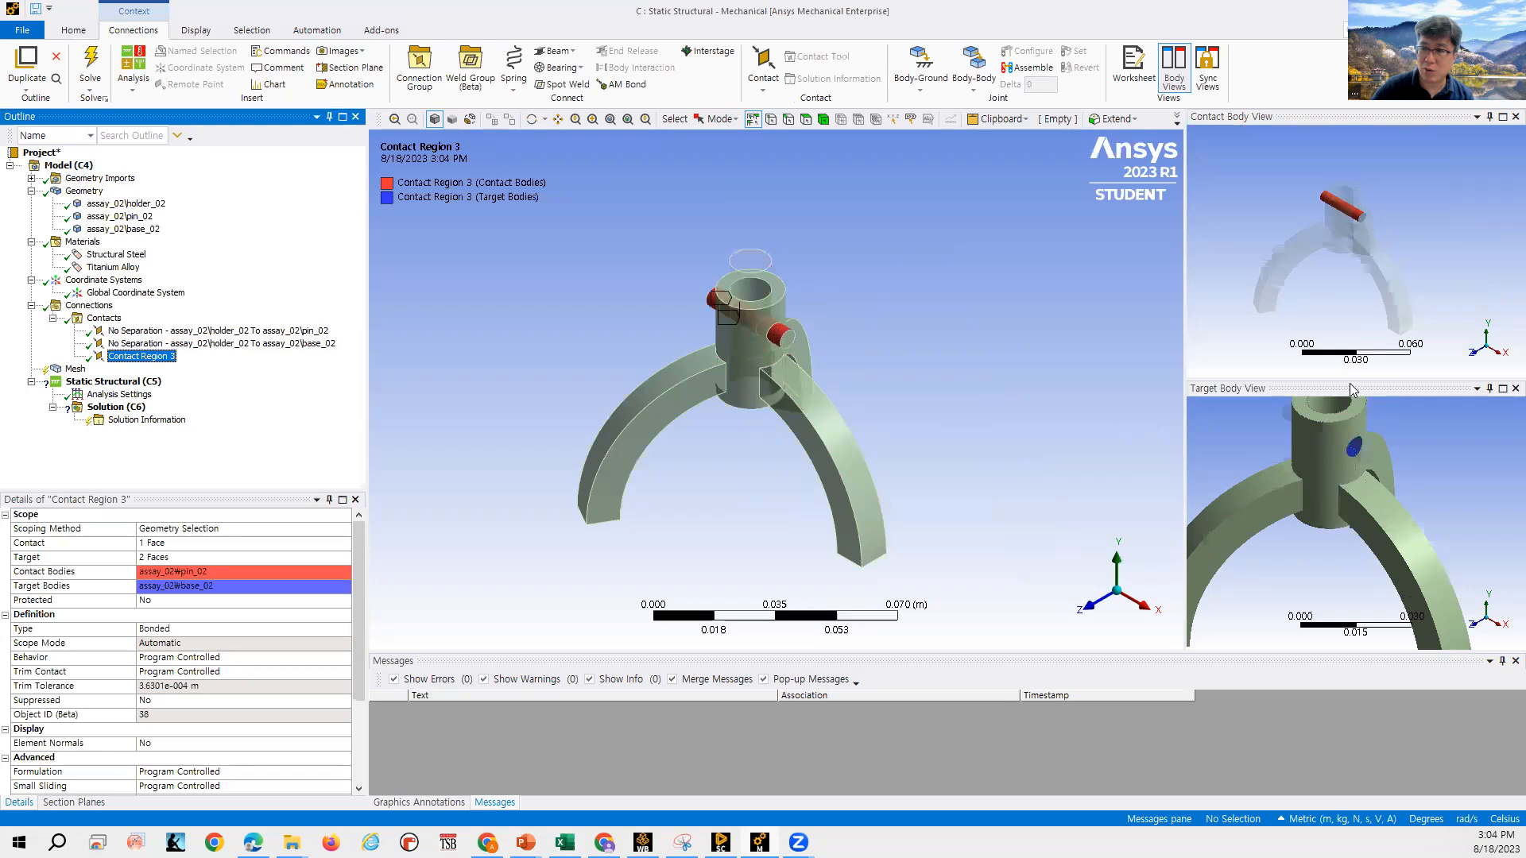
scroll(1284, 508, "down", 1)
scroll(1407, 220, "up", 1)
scroll(1407, 218, "up", 1)
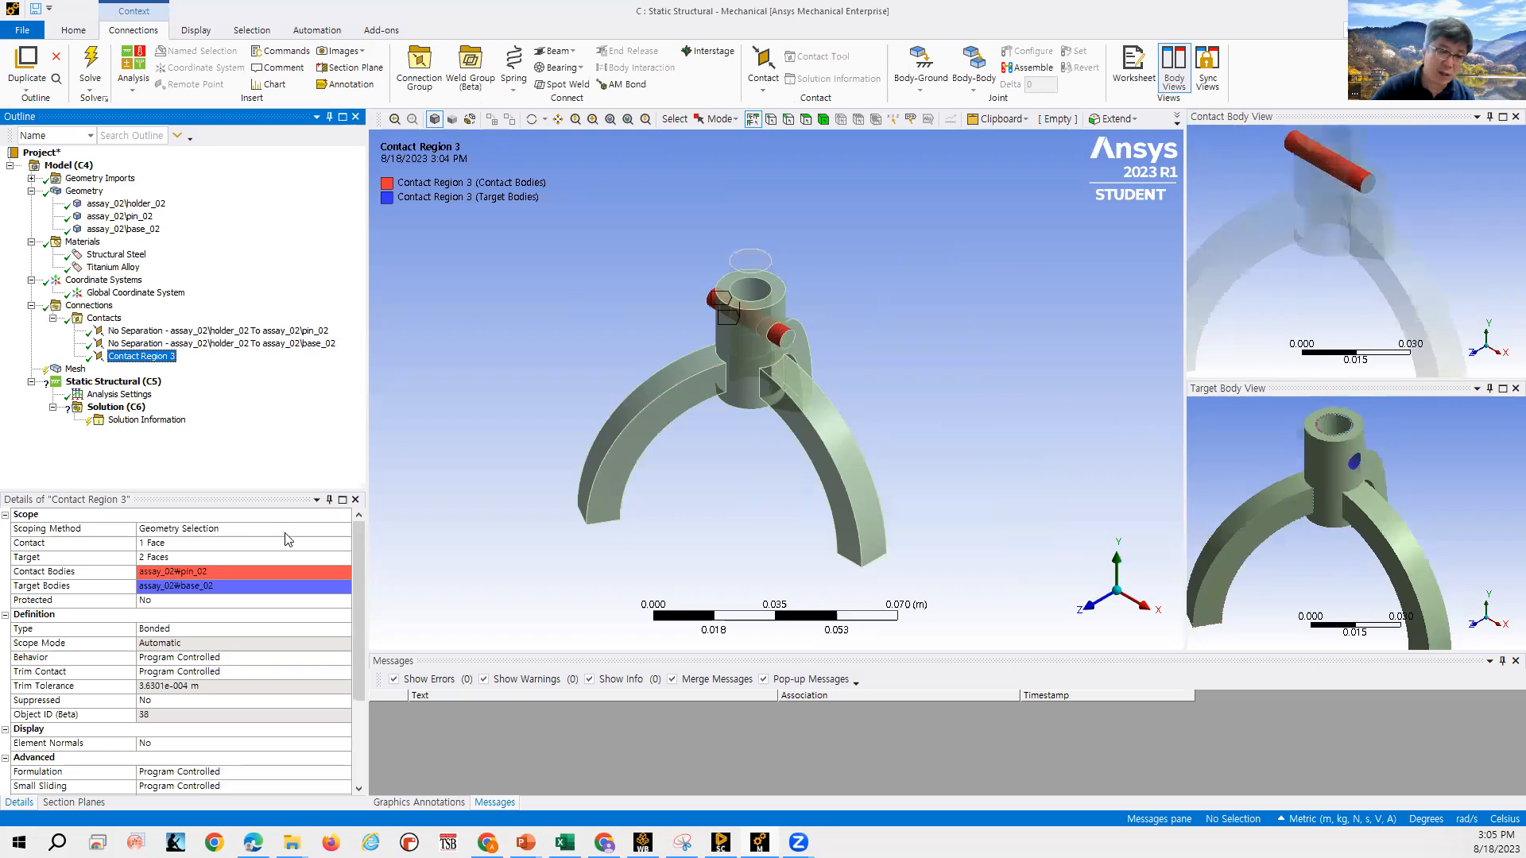
left_click(310, 629)
left_click(344, 629)
left_click(272, 657)
Generate the assembly's mesh with the default element size and show its node and element statistics.
left_click(76, 369)
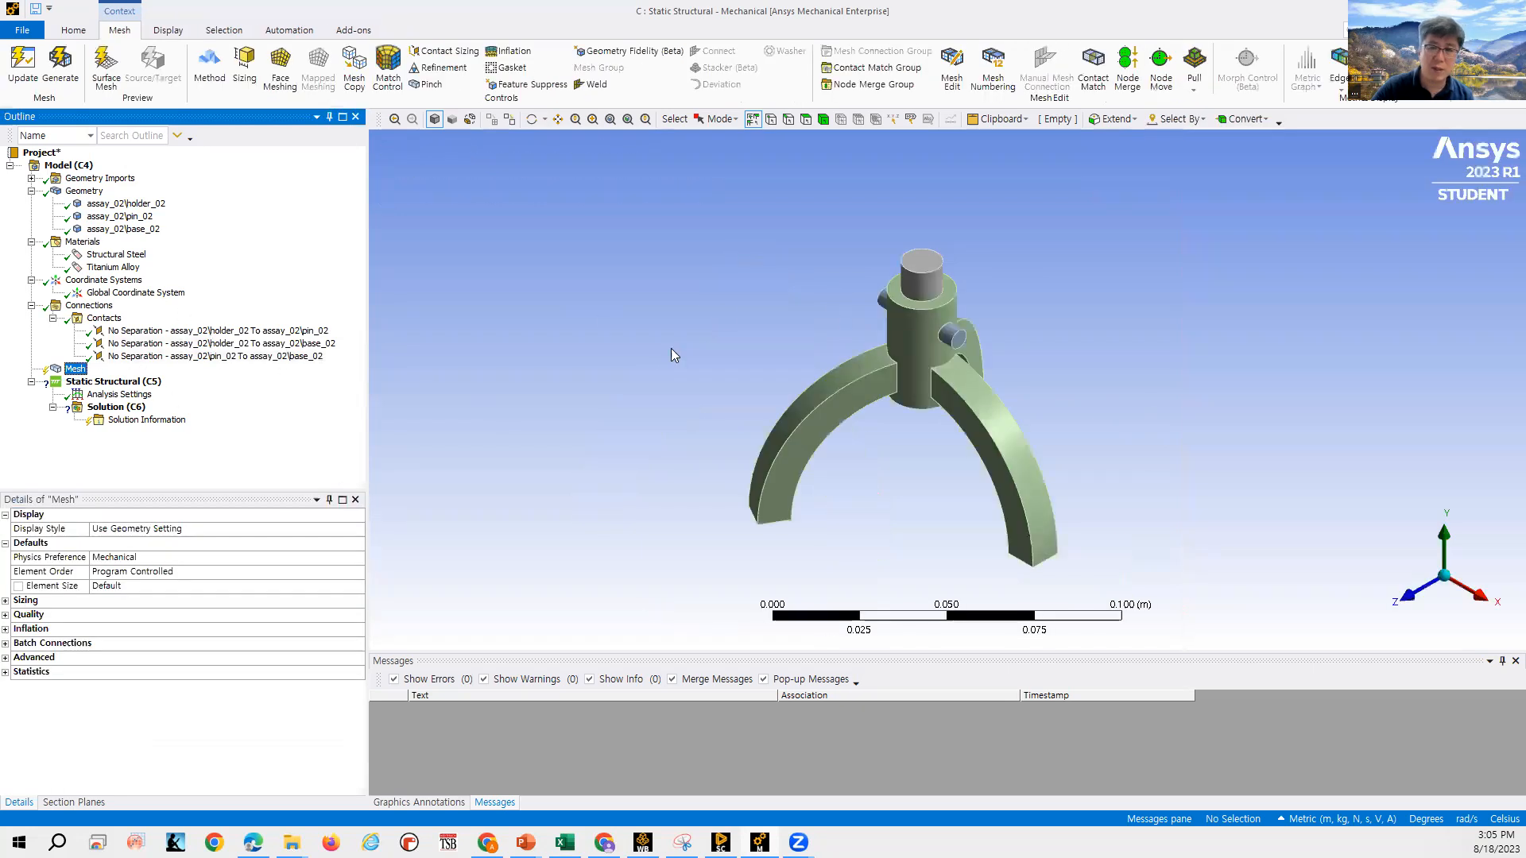
right_click(72, 371)
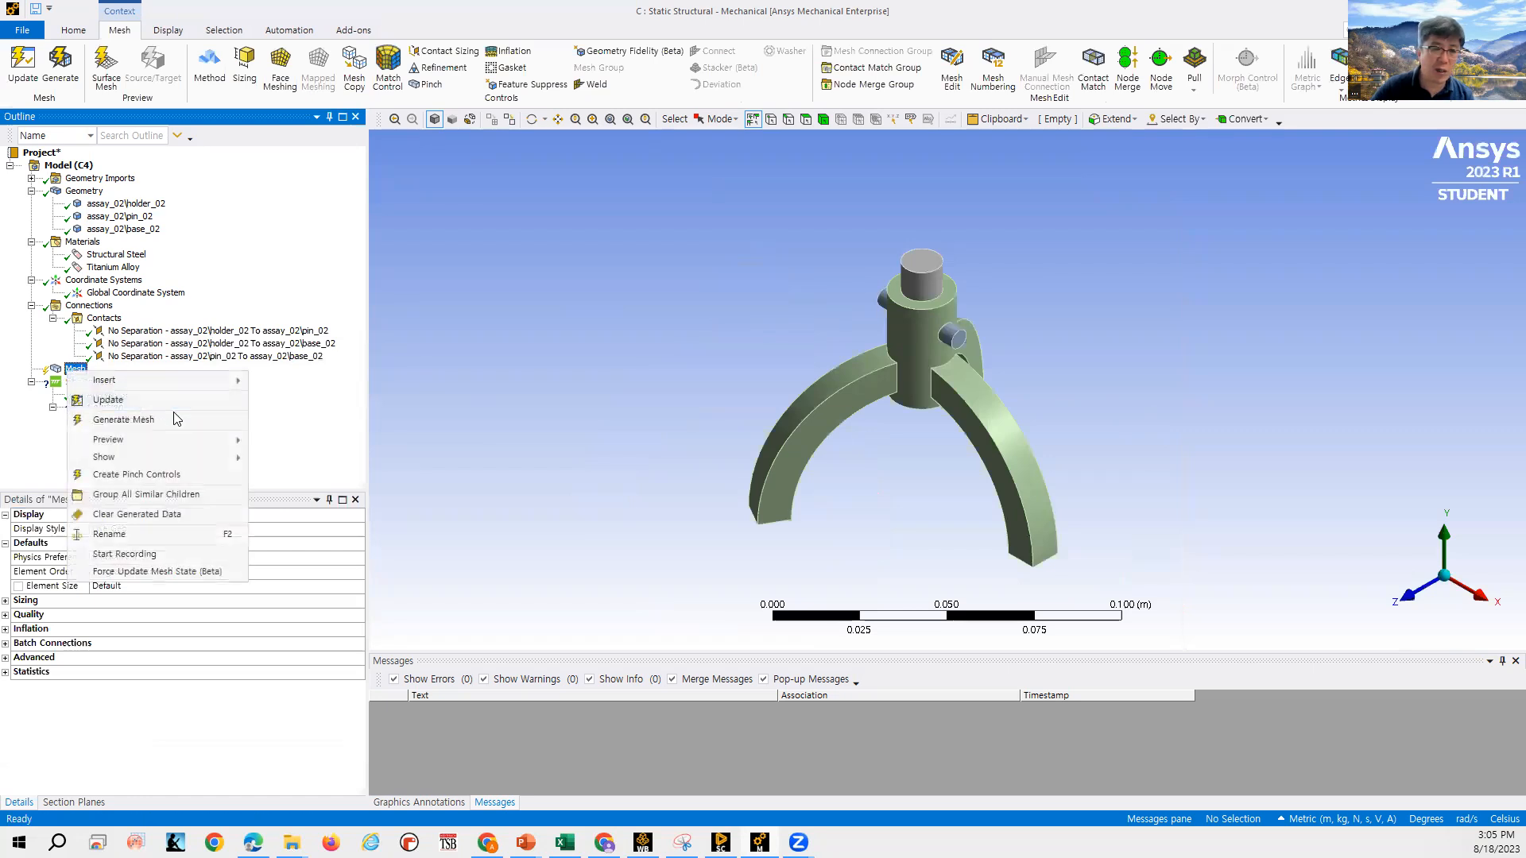
left_click(199, 422)
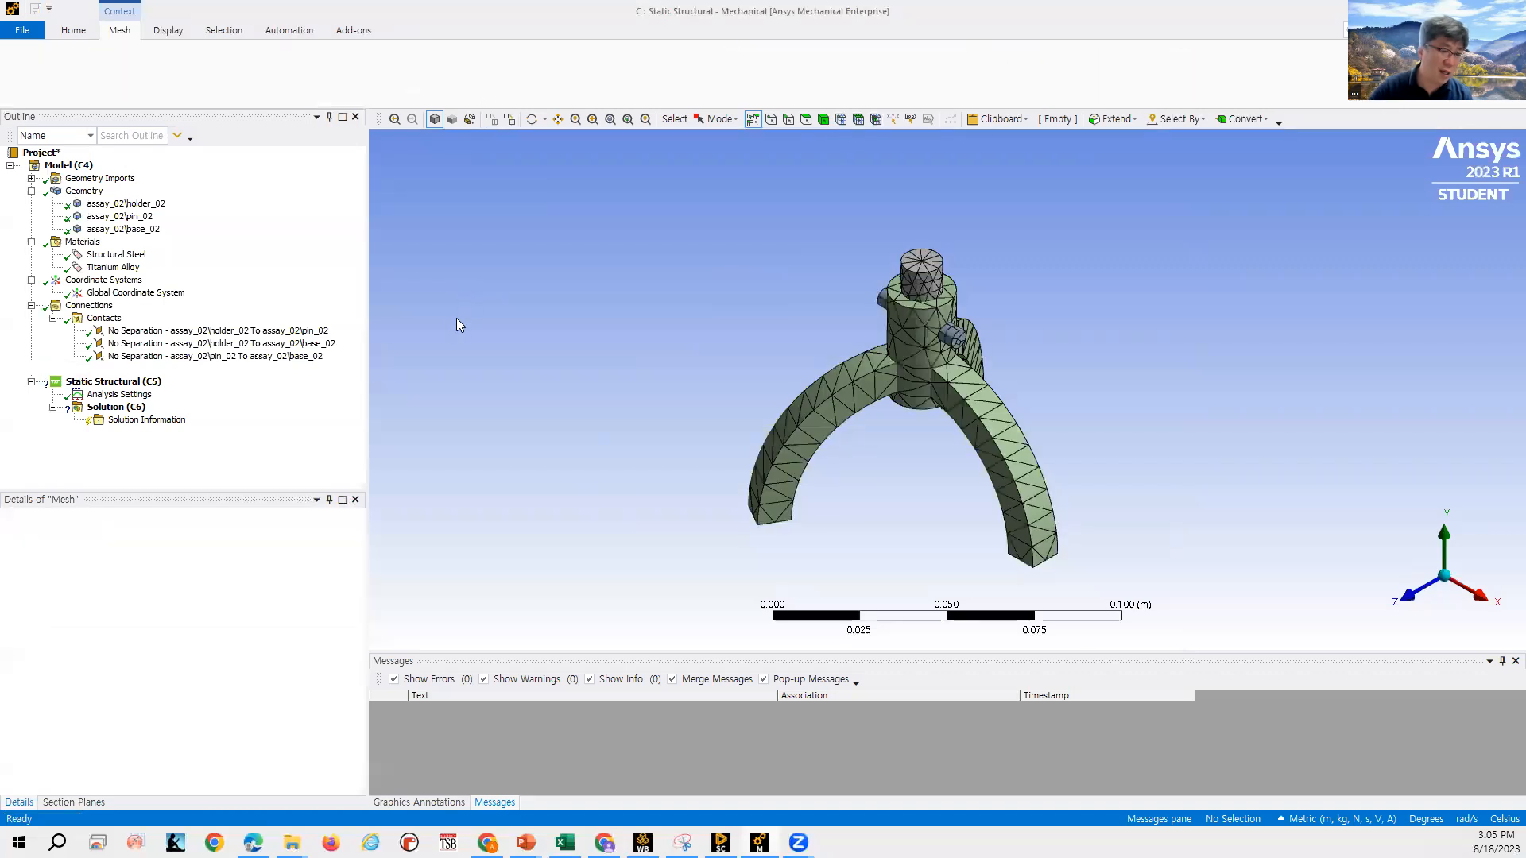
scroll(1047, 297, "up", 3)
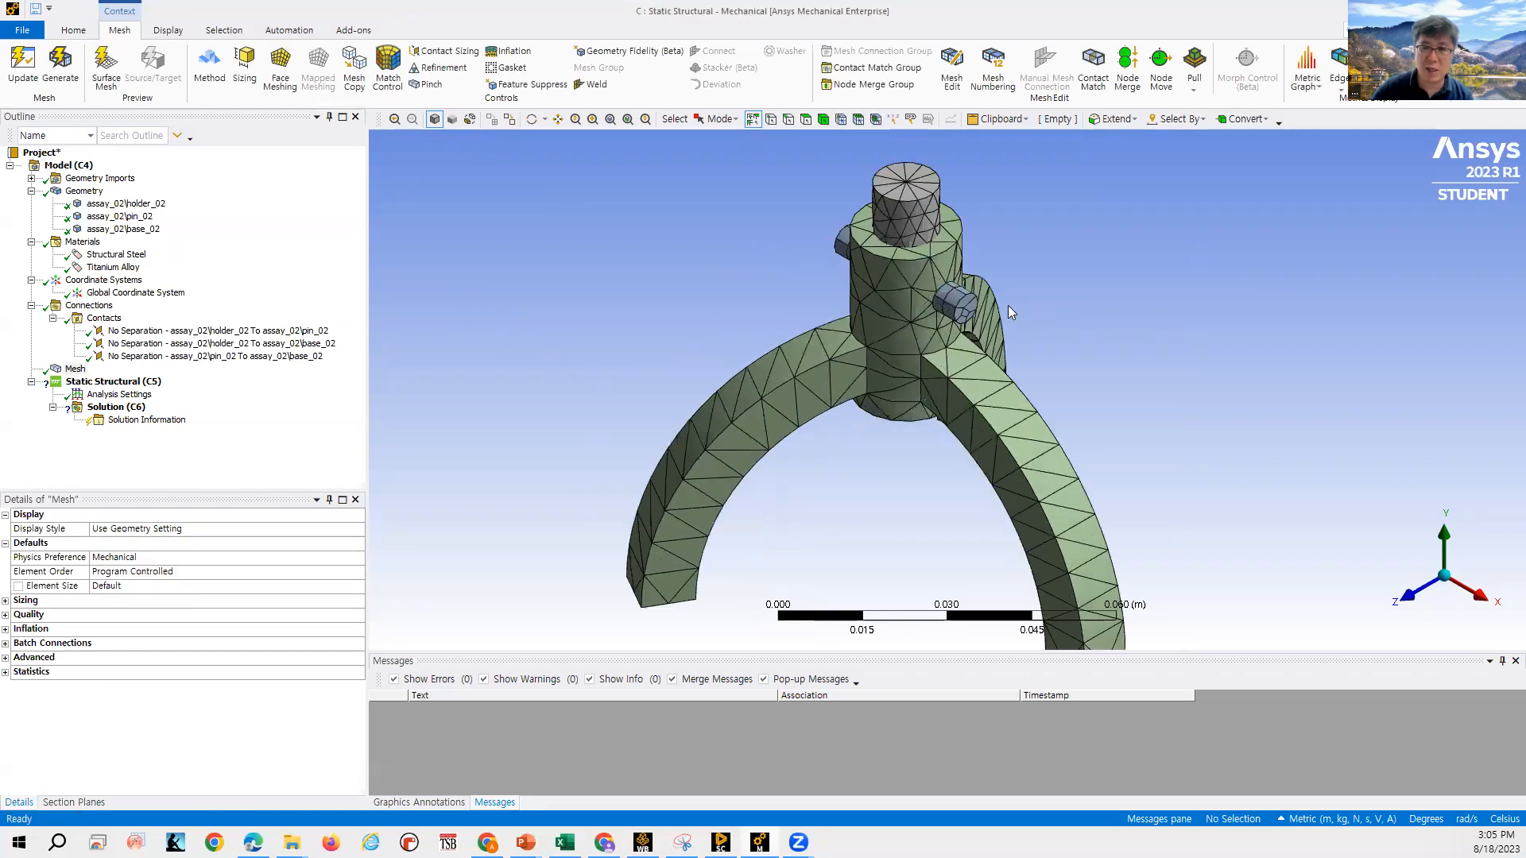
left_click(6, 672)
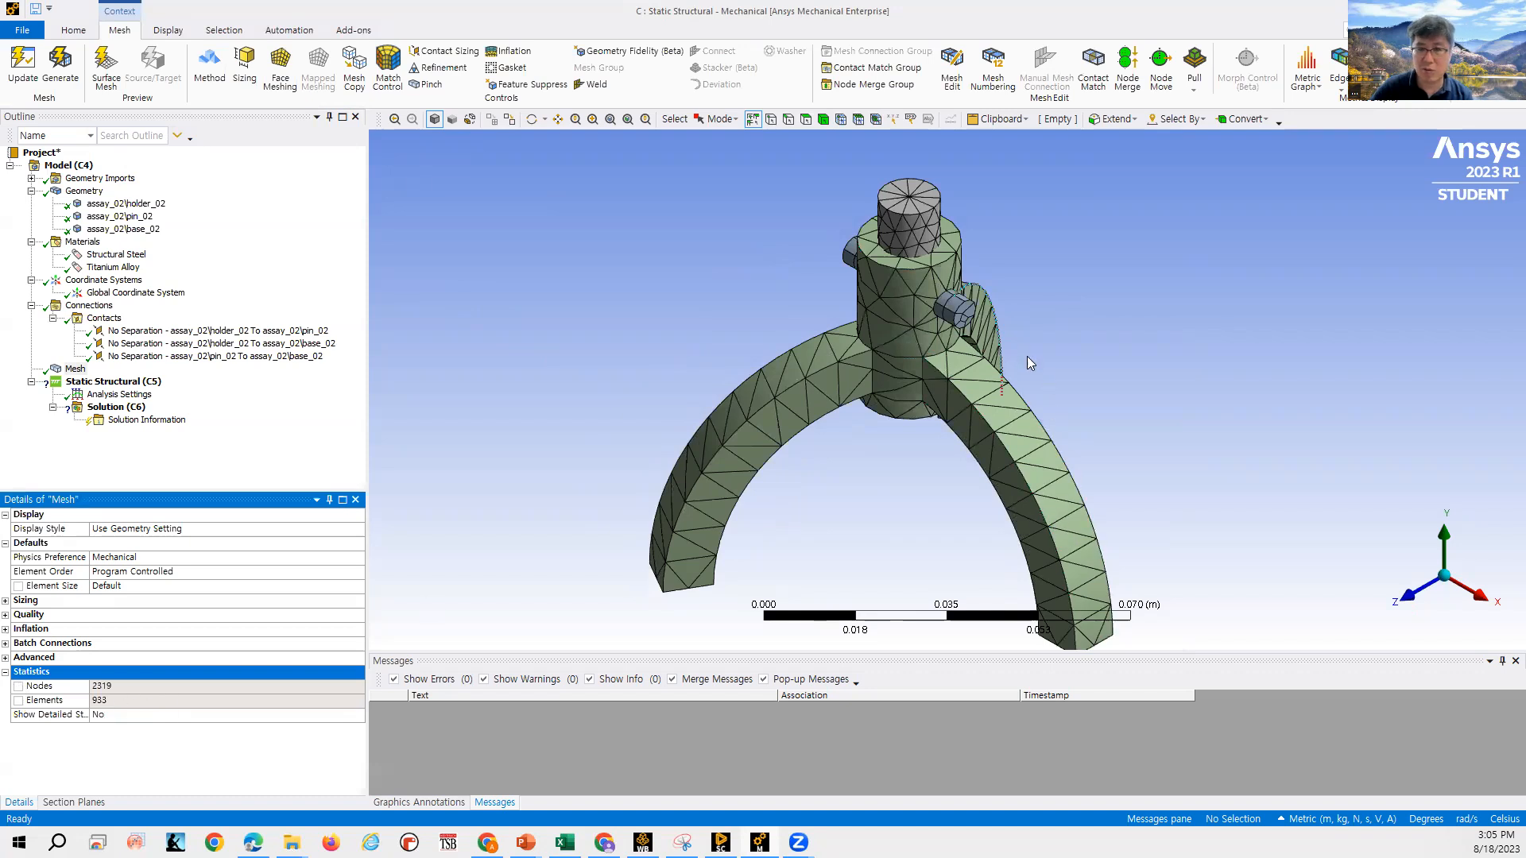
scroll(994, 327, "down", 2)
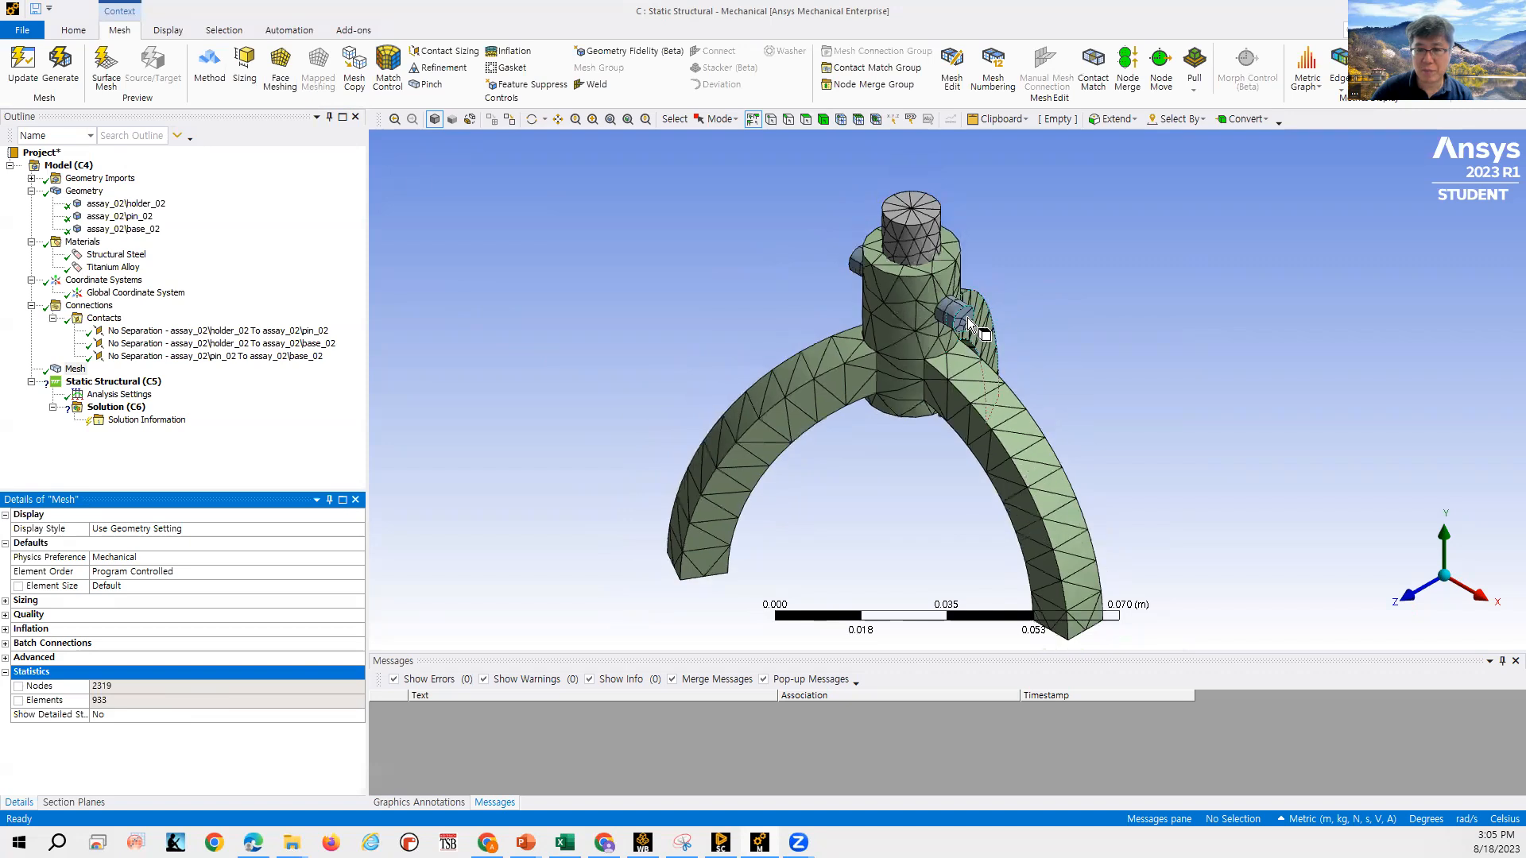
Insert a body Sizing control under the mesh, scoped to the pin body.
left_click(966, 317)
left_click(1078, 248)
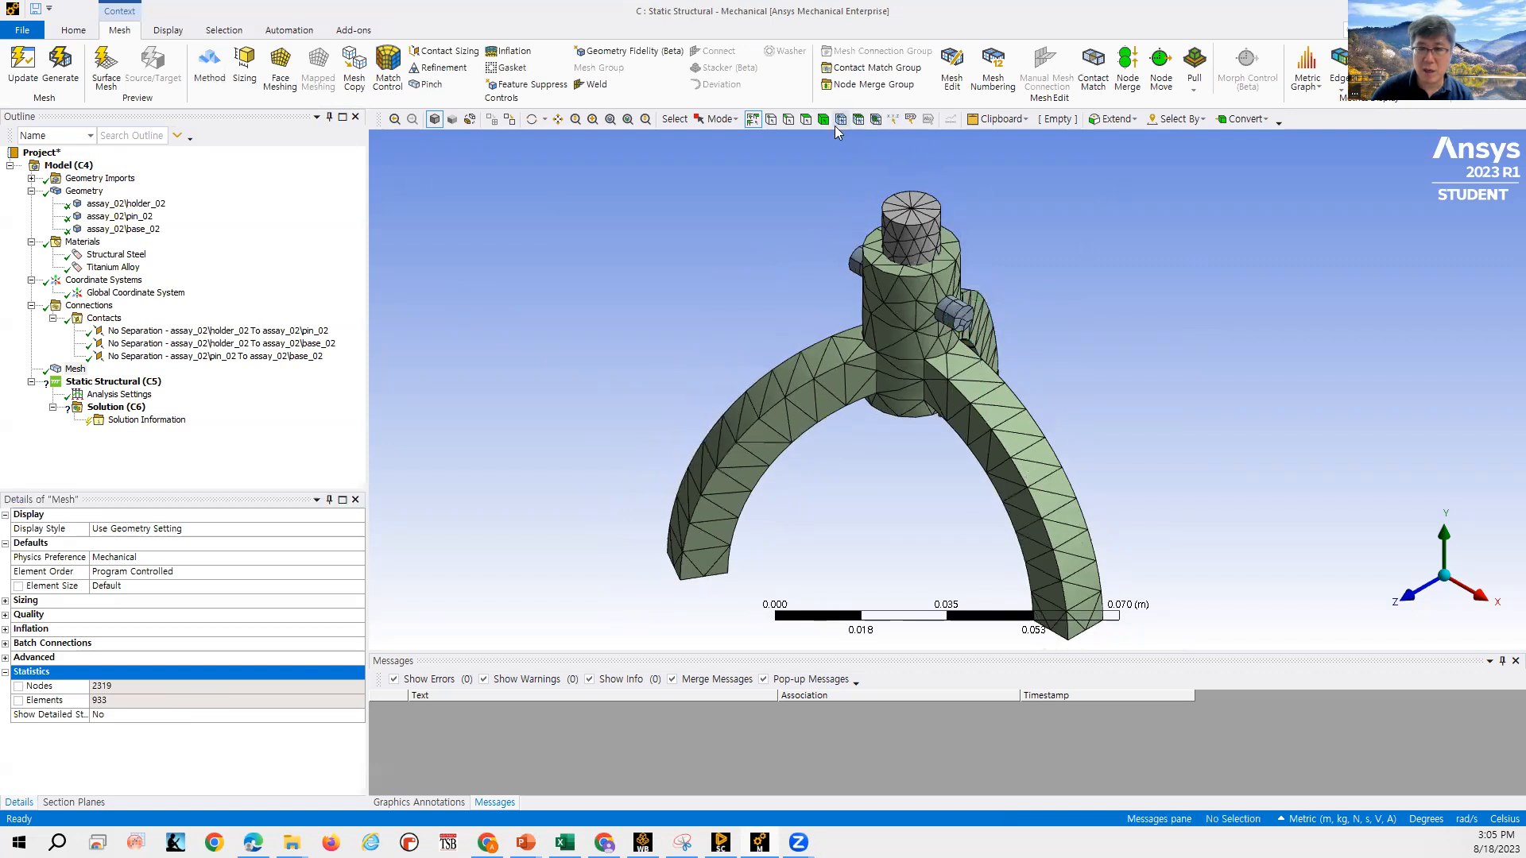
left_click(953, 310)
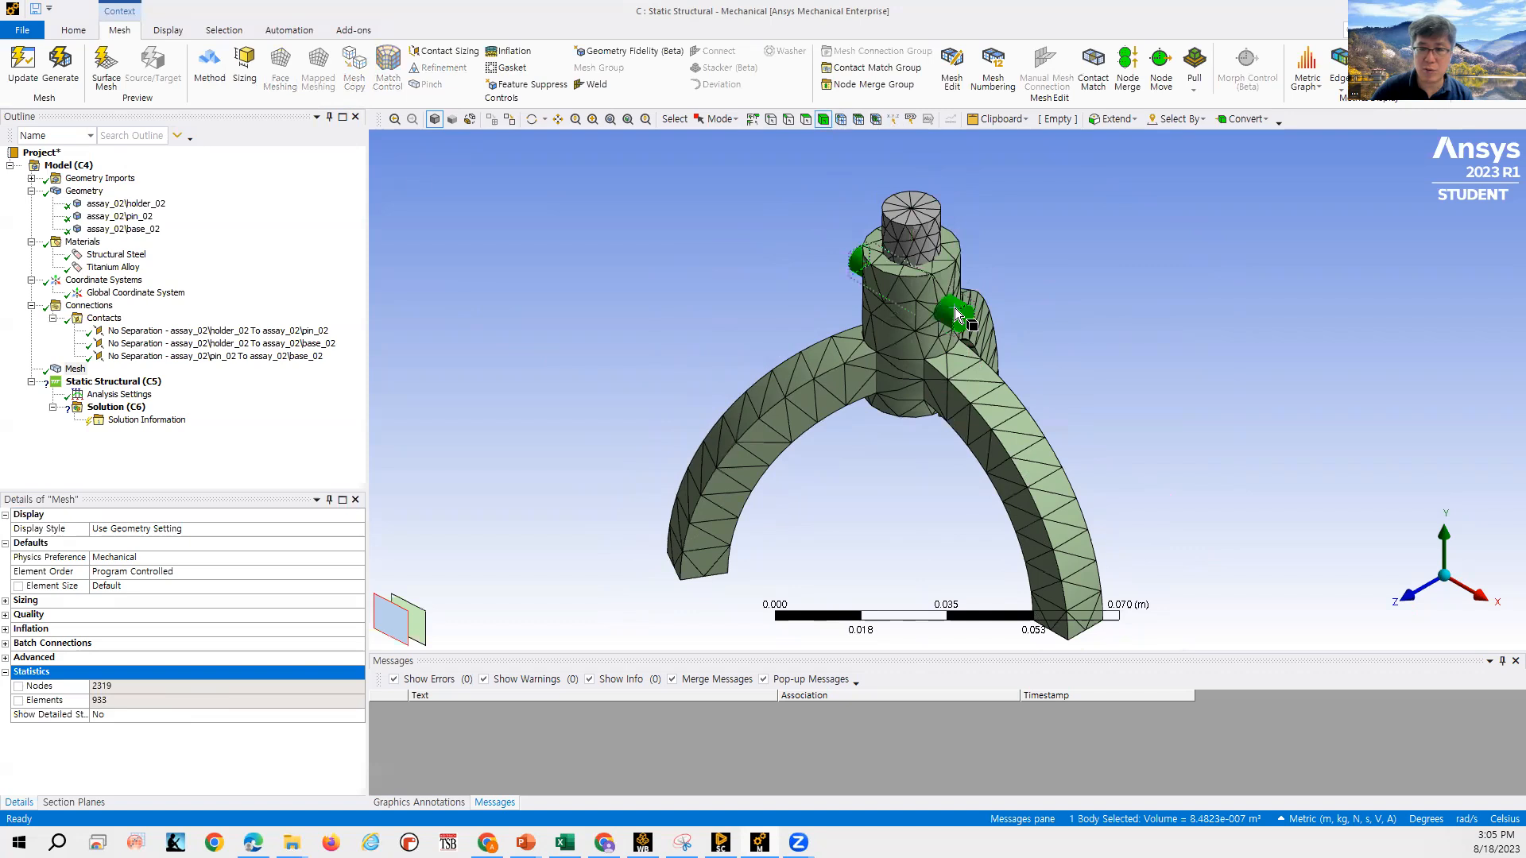
left_click(75, 369)
right_click(74, 370)
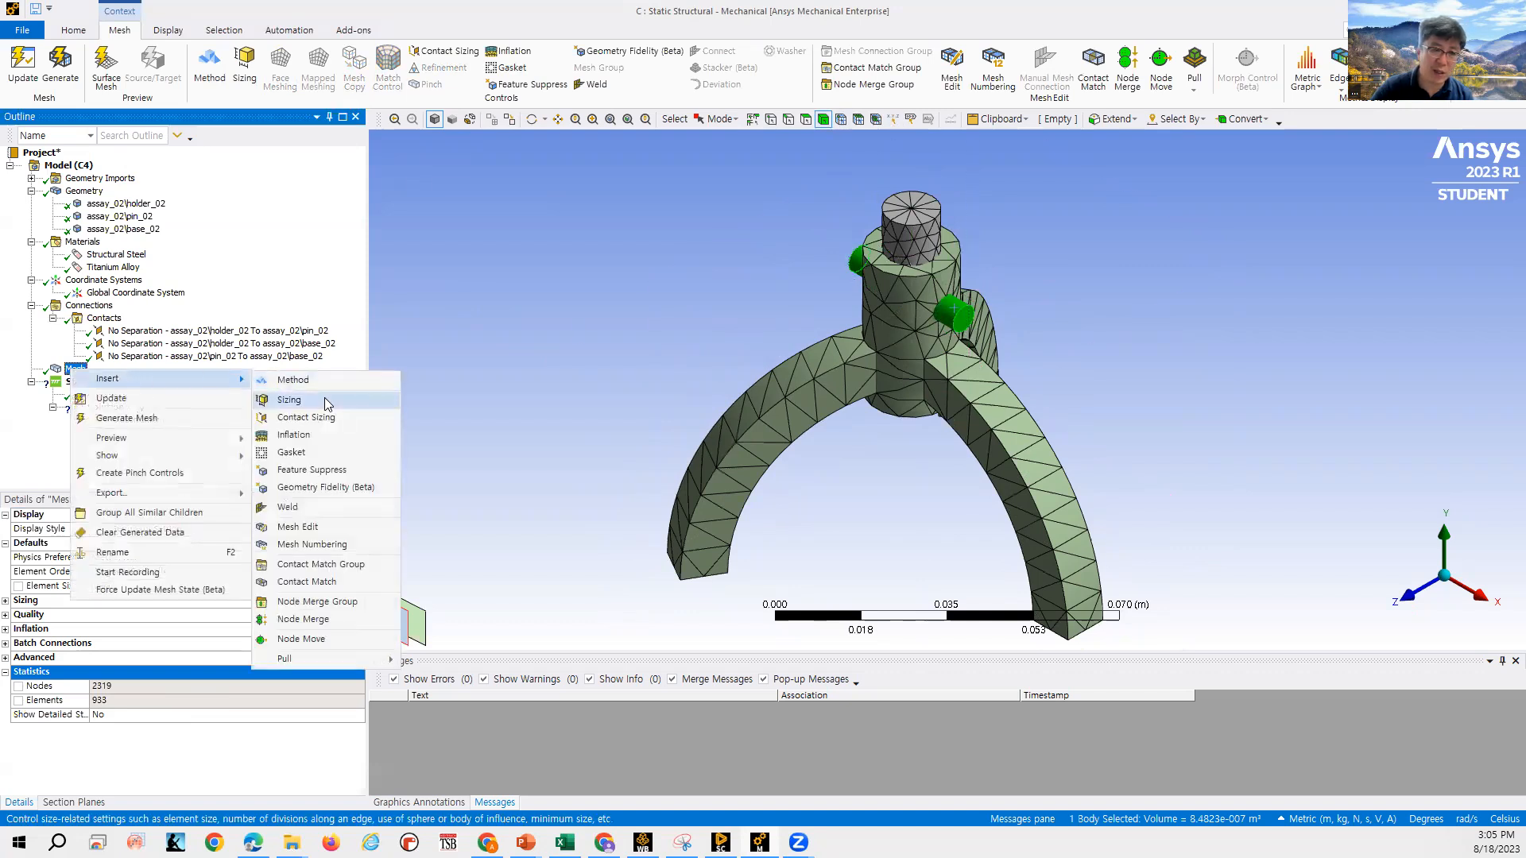
left_click(419, 380)
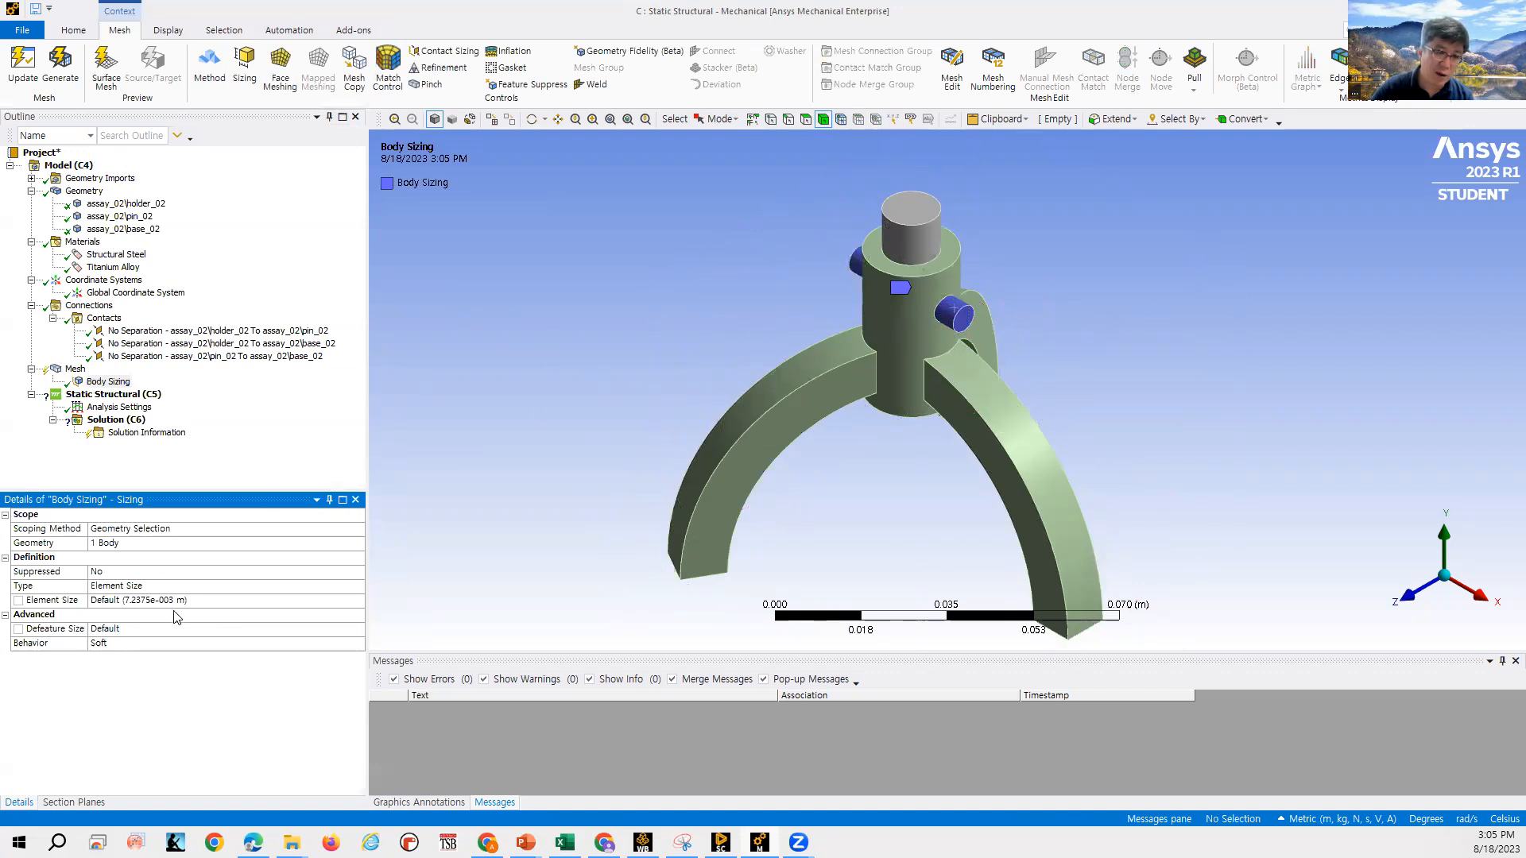
Change the unit system to Metric (mm, kg, N, s, mV, mA).
left_click(73, 29)
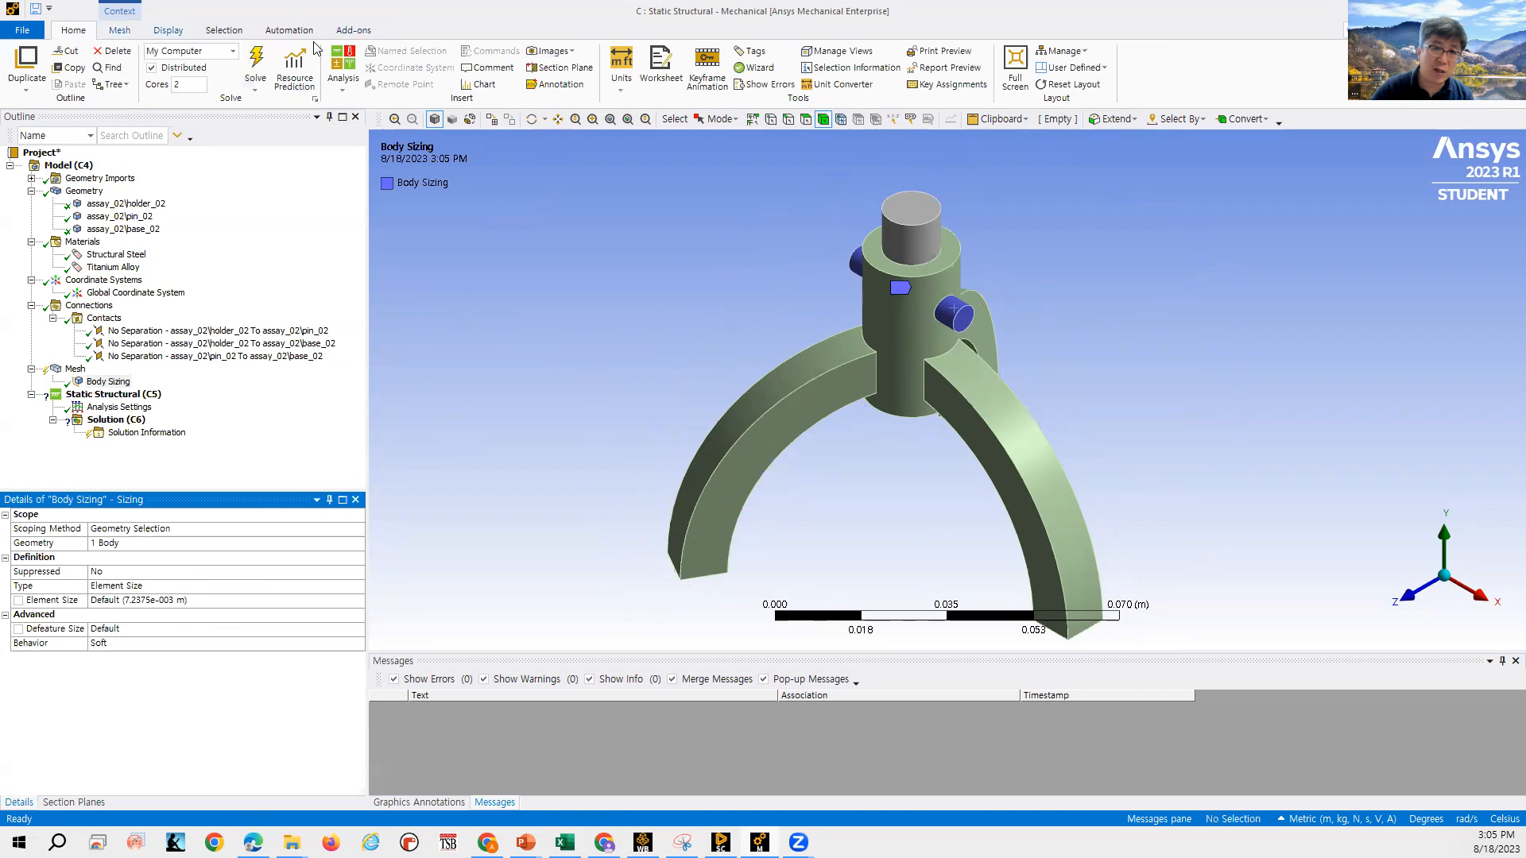
left_click(634, 86)
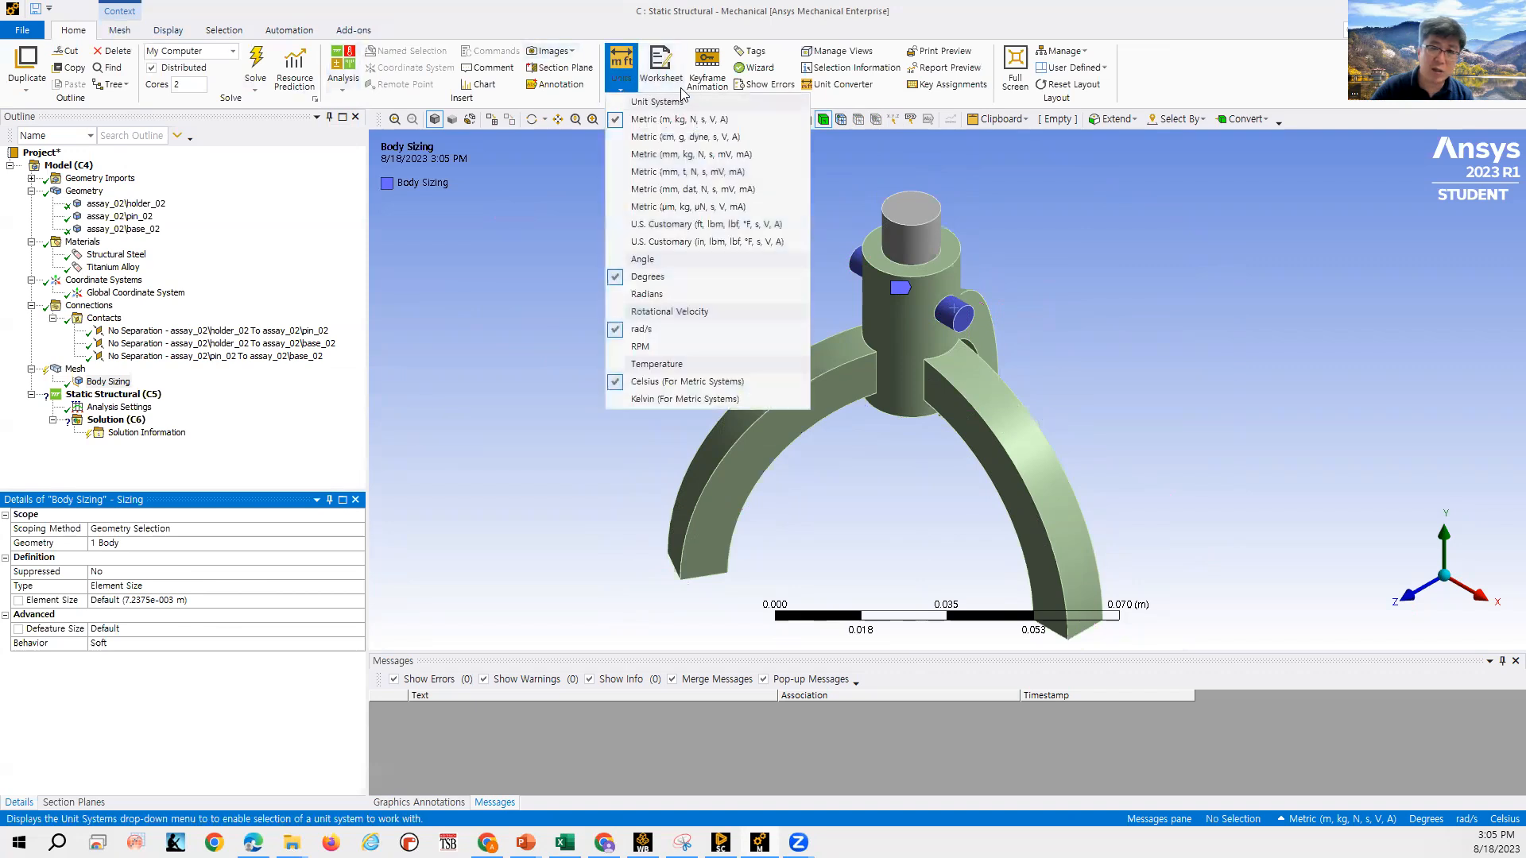
left_click(683, 141)
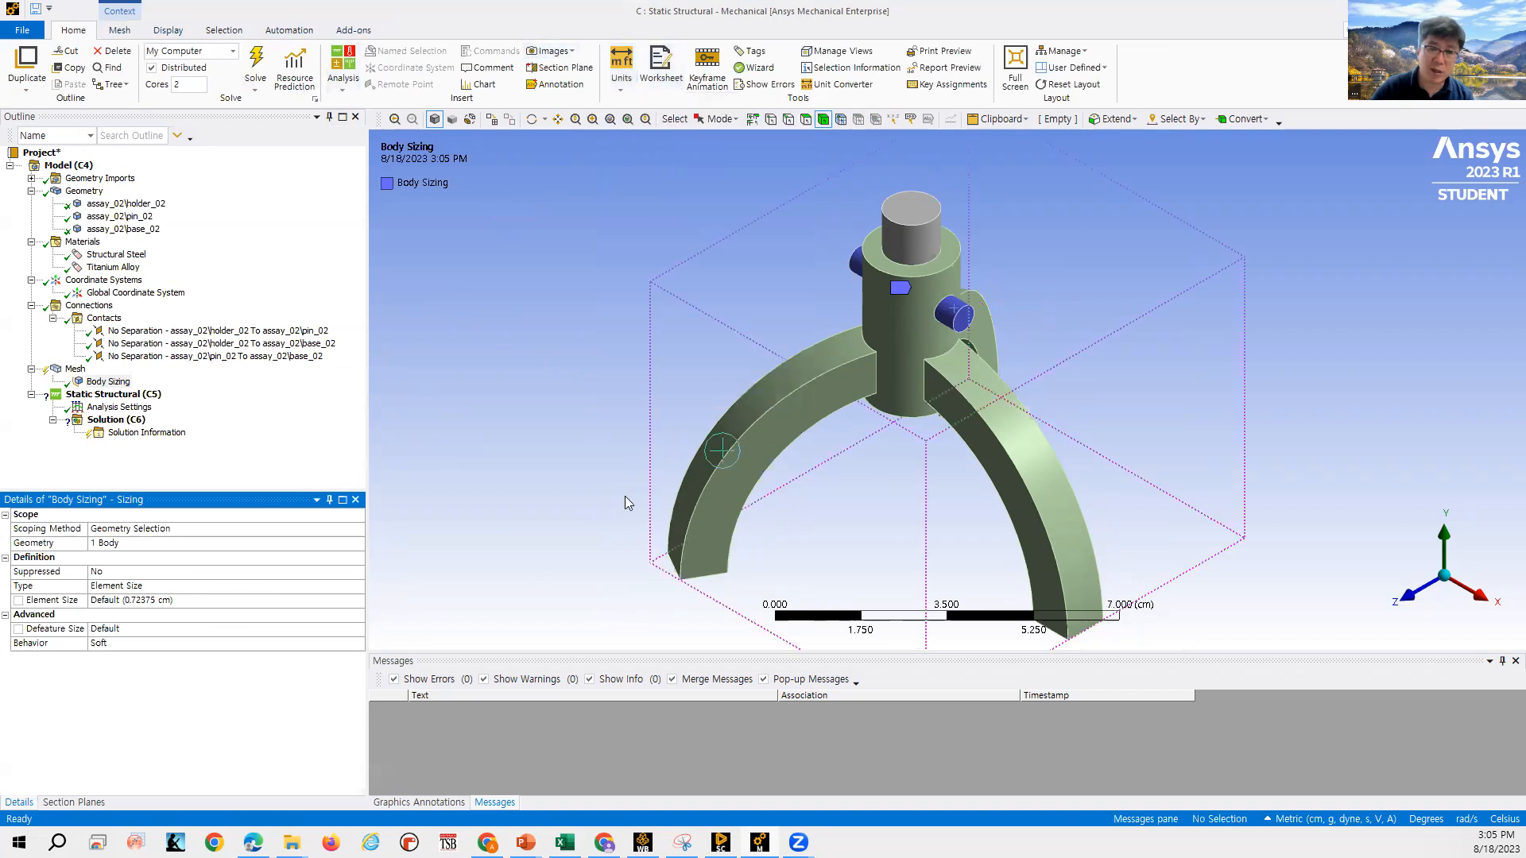
left_click(622, 71)
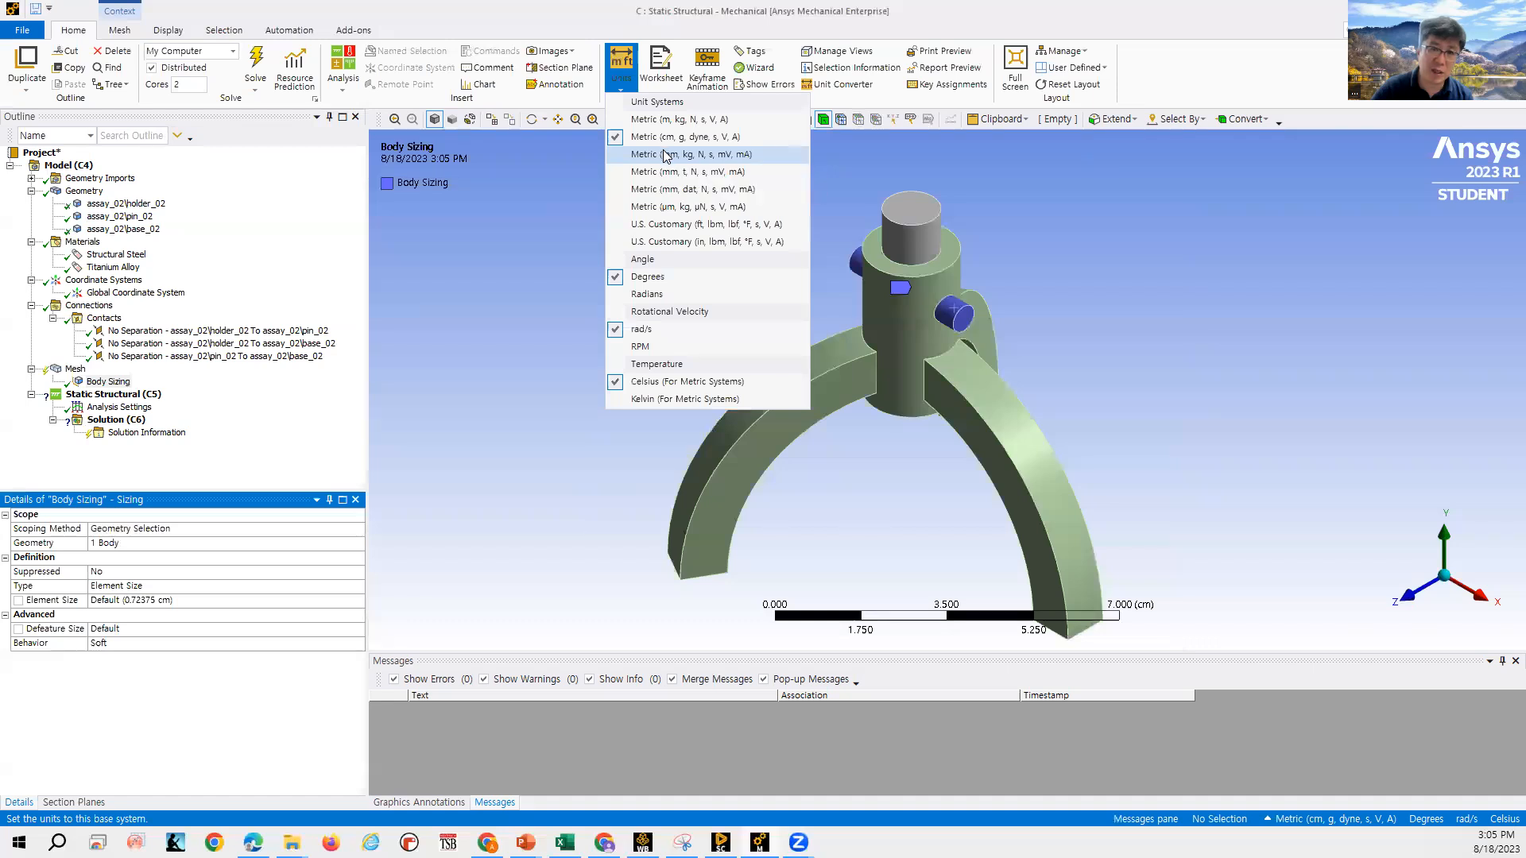
left_click(664, 155)
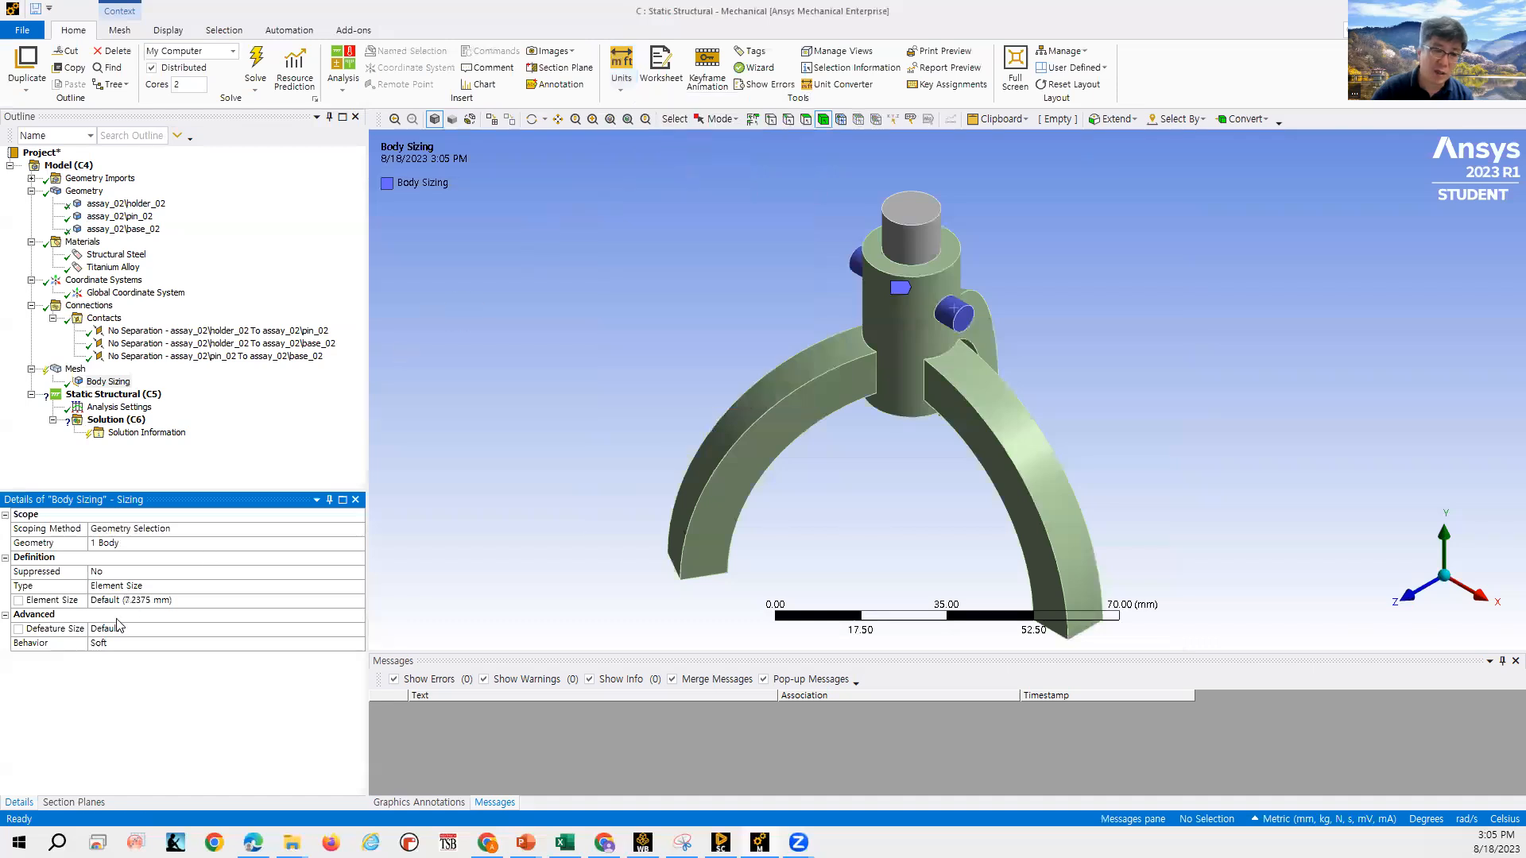
Set the body sizing's element size to 2 mm and rescope it to all three bodies of the assembly.
left_click(159, 603)
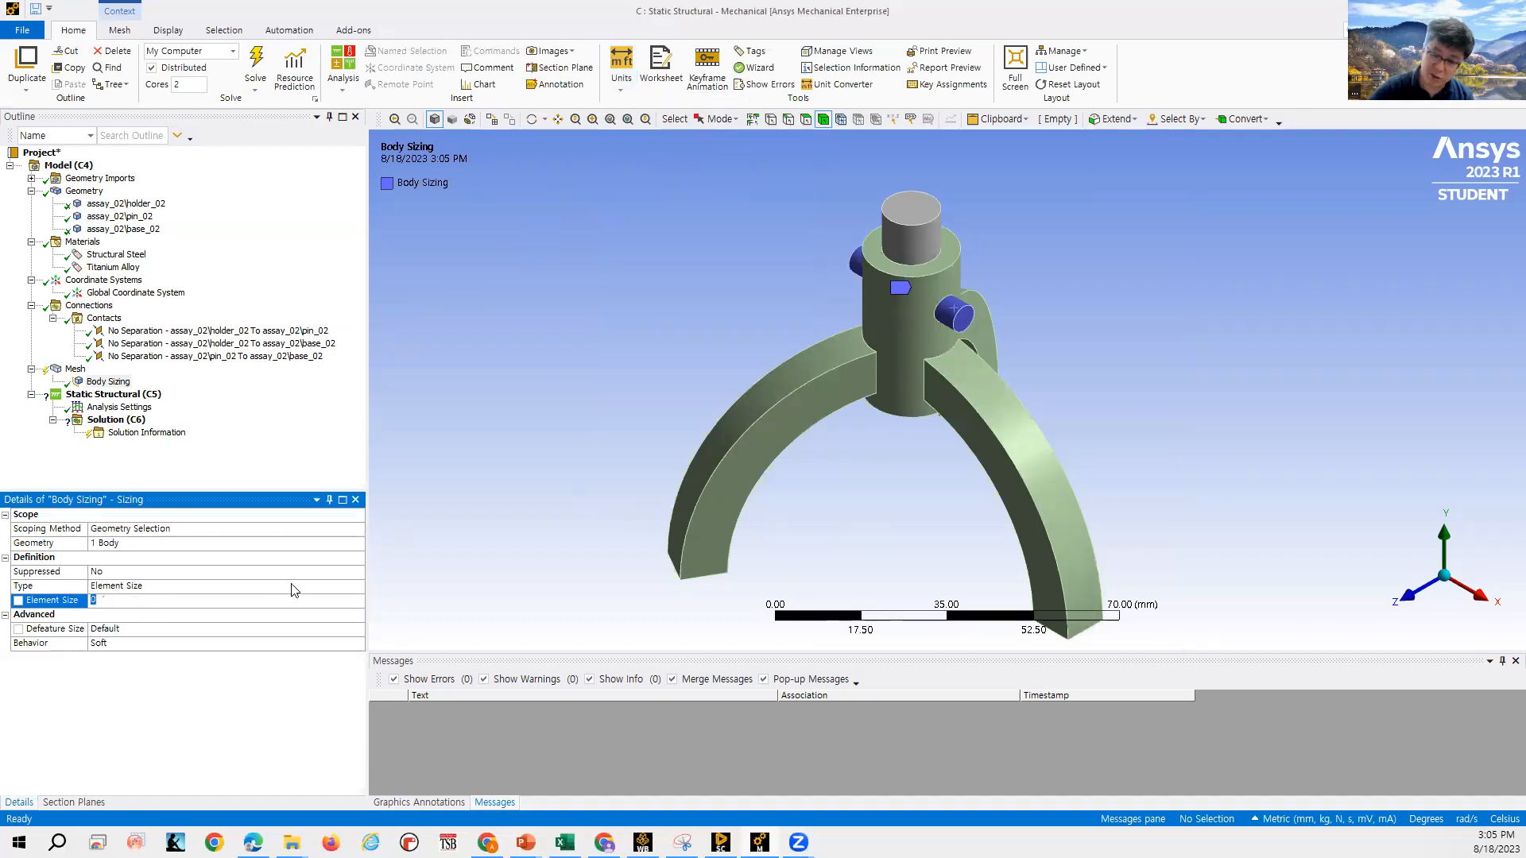
type("2")
key("Return")
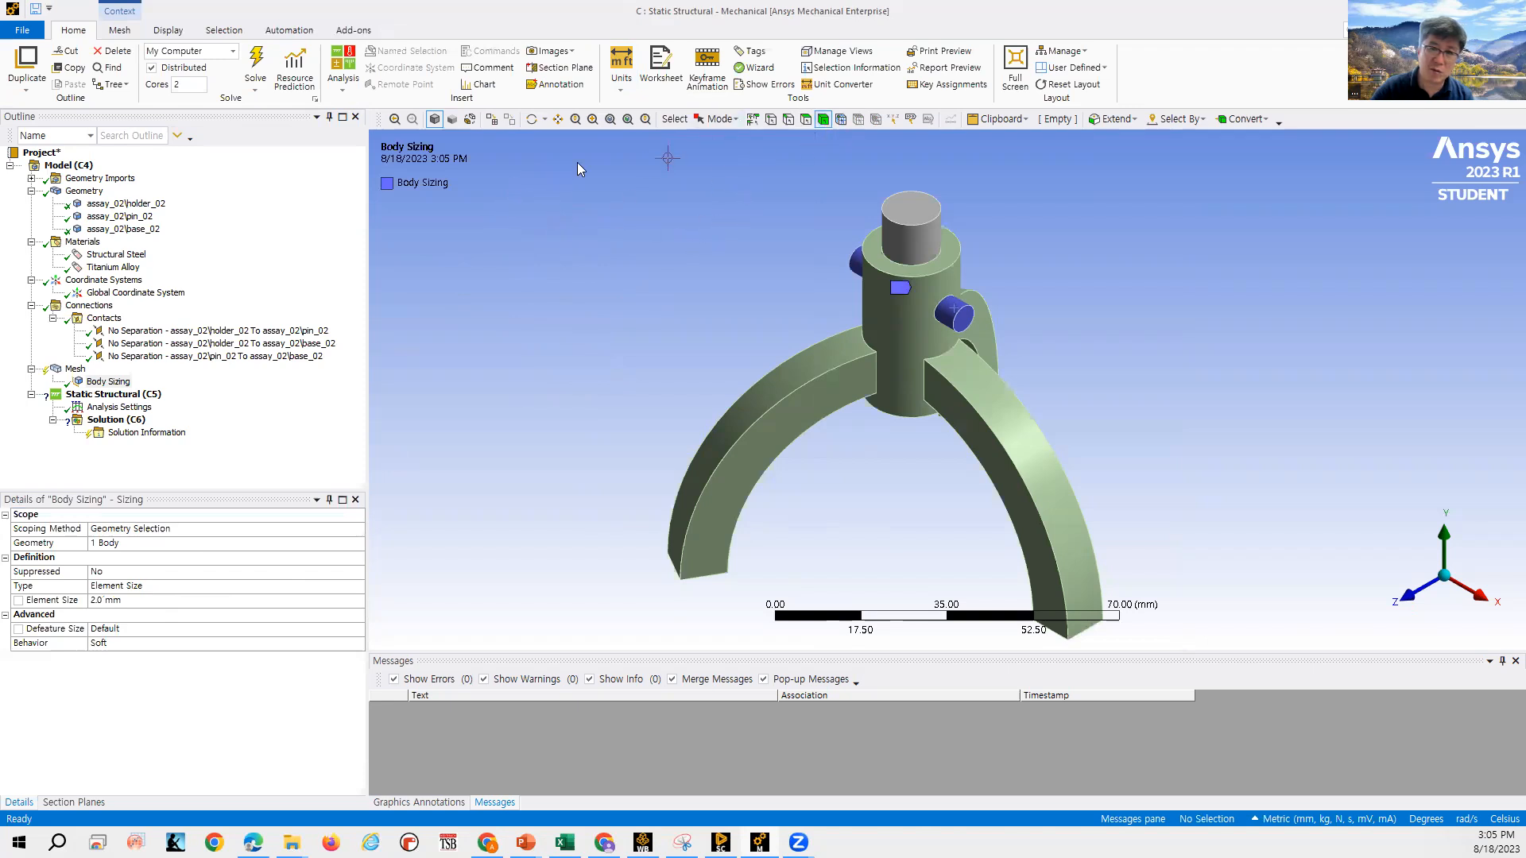
left_click(1041, 454)
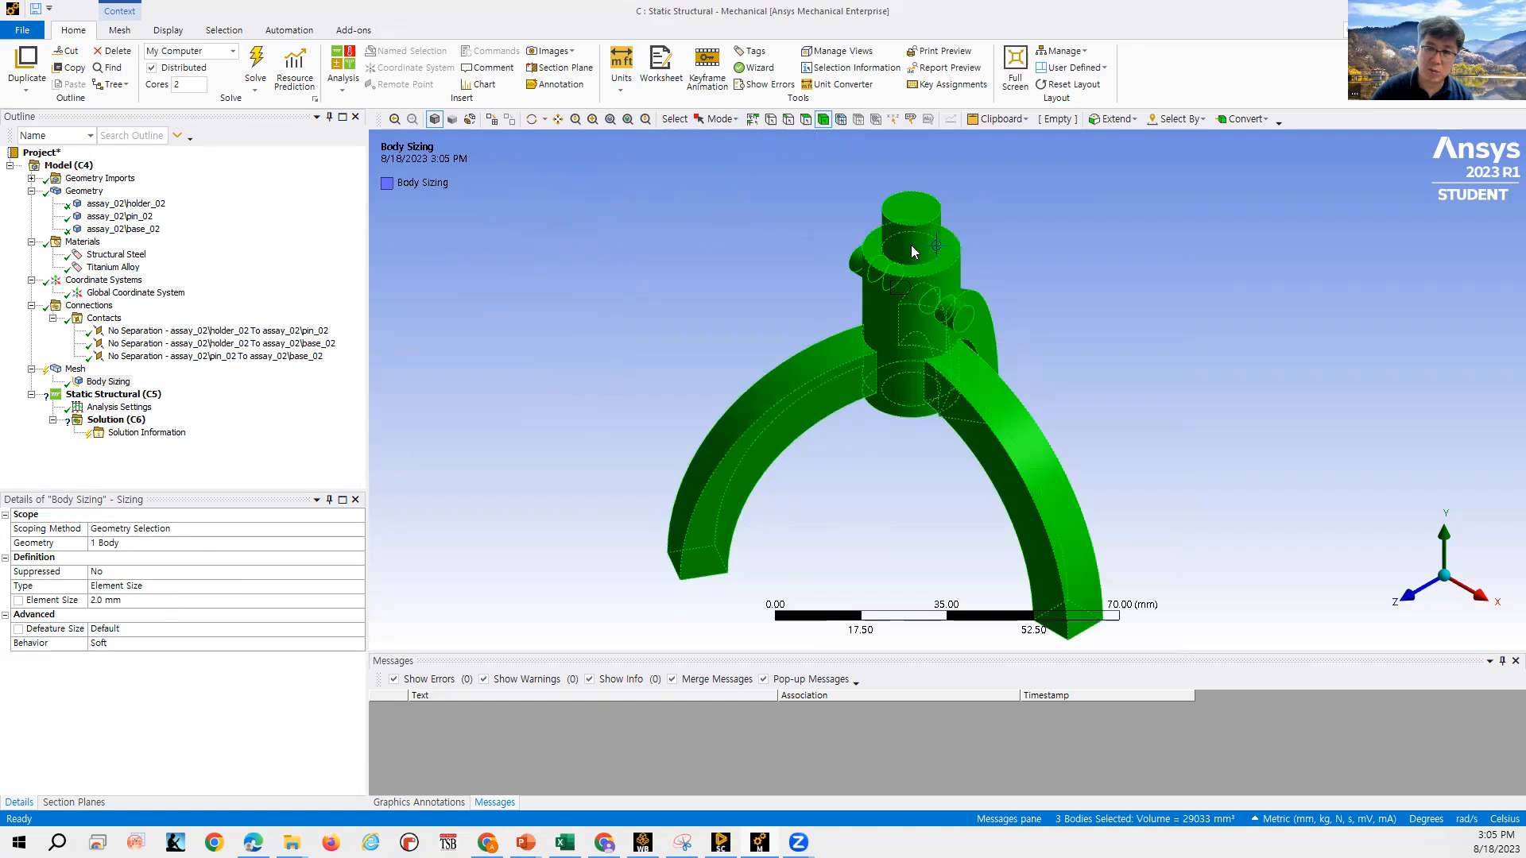
left_click(143, 543)
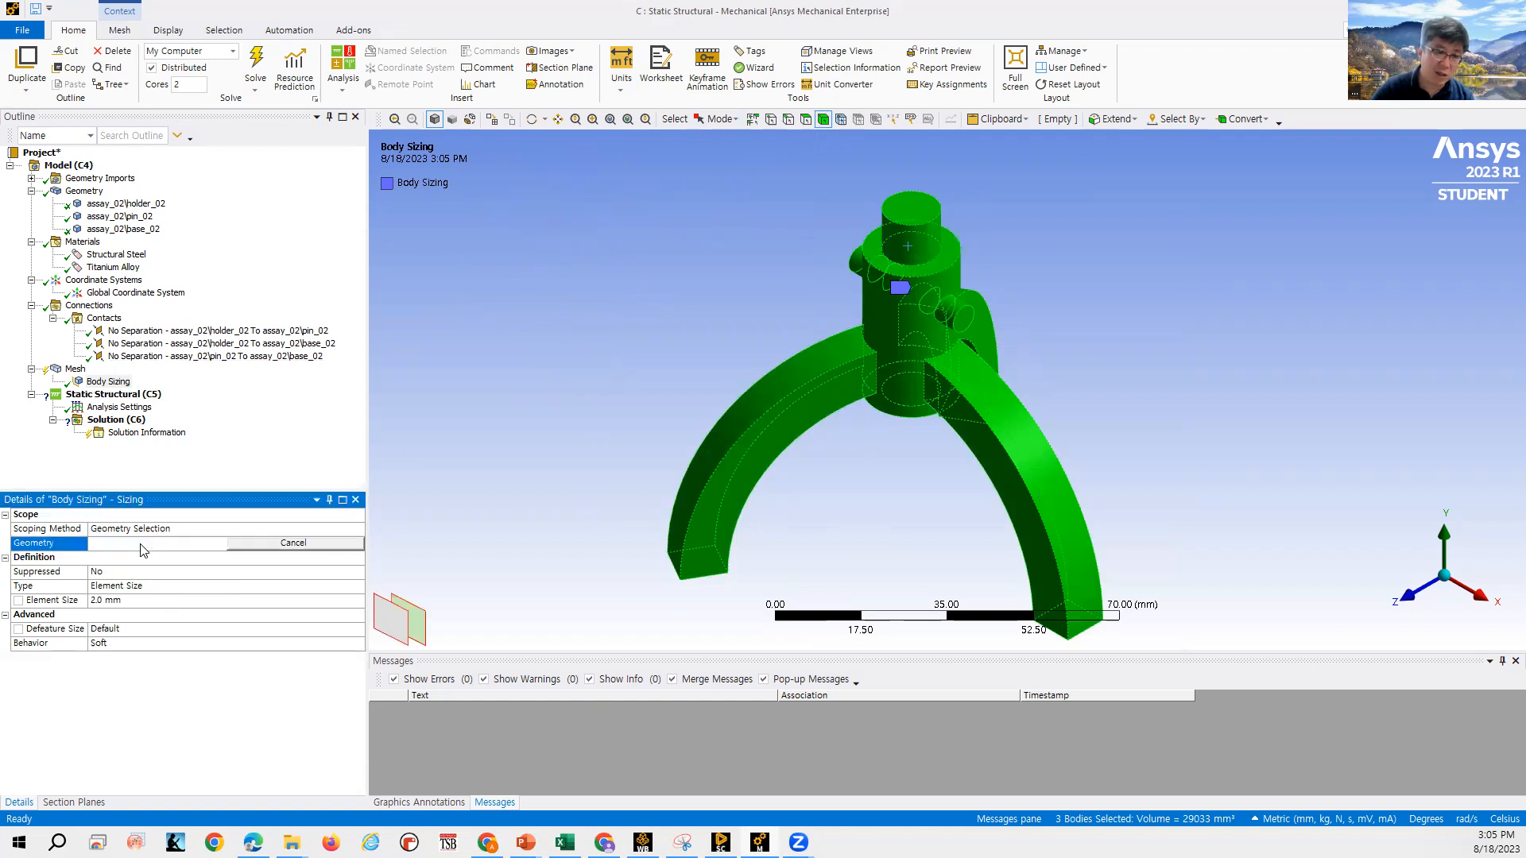
left_click(143, 545)
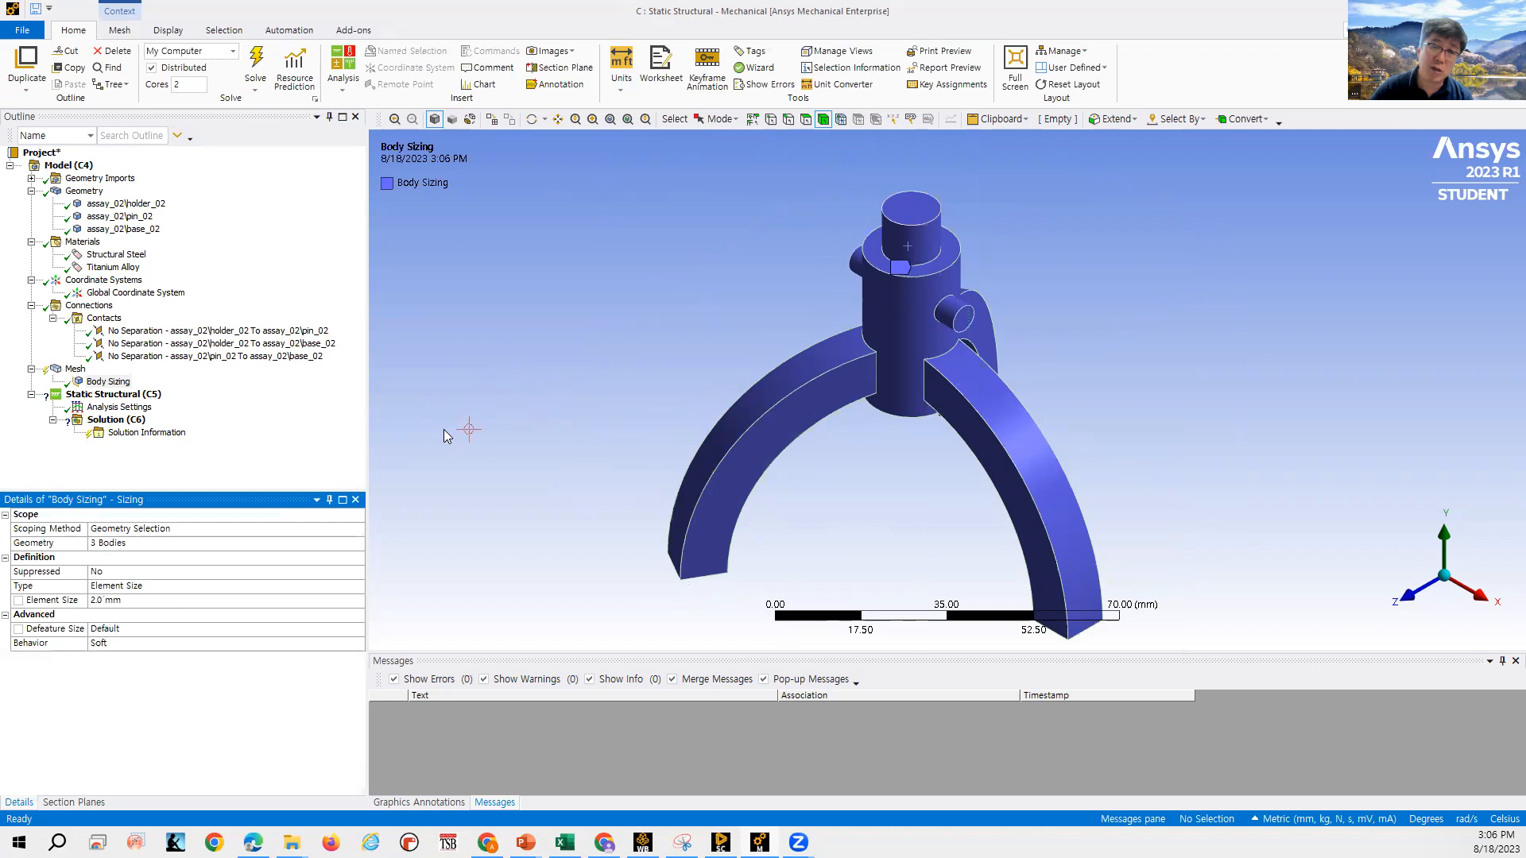
Update the mesh with the body sizing applied to the whole assembly and look at it closer up.
right_click(75, 369)
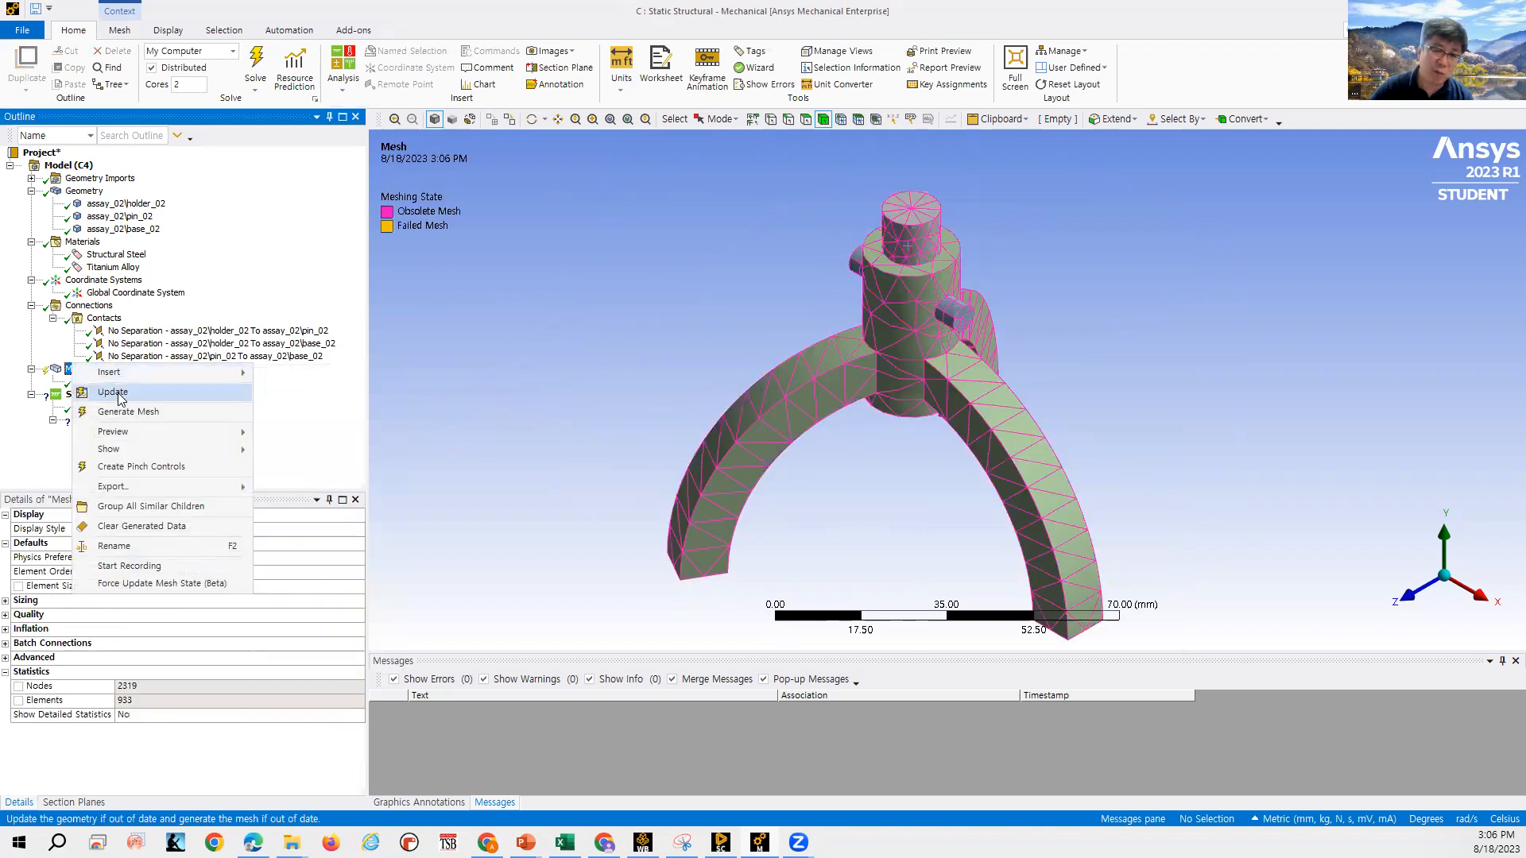
left_click(114, 392)
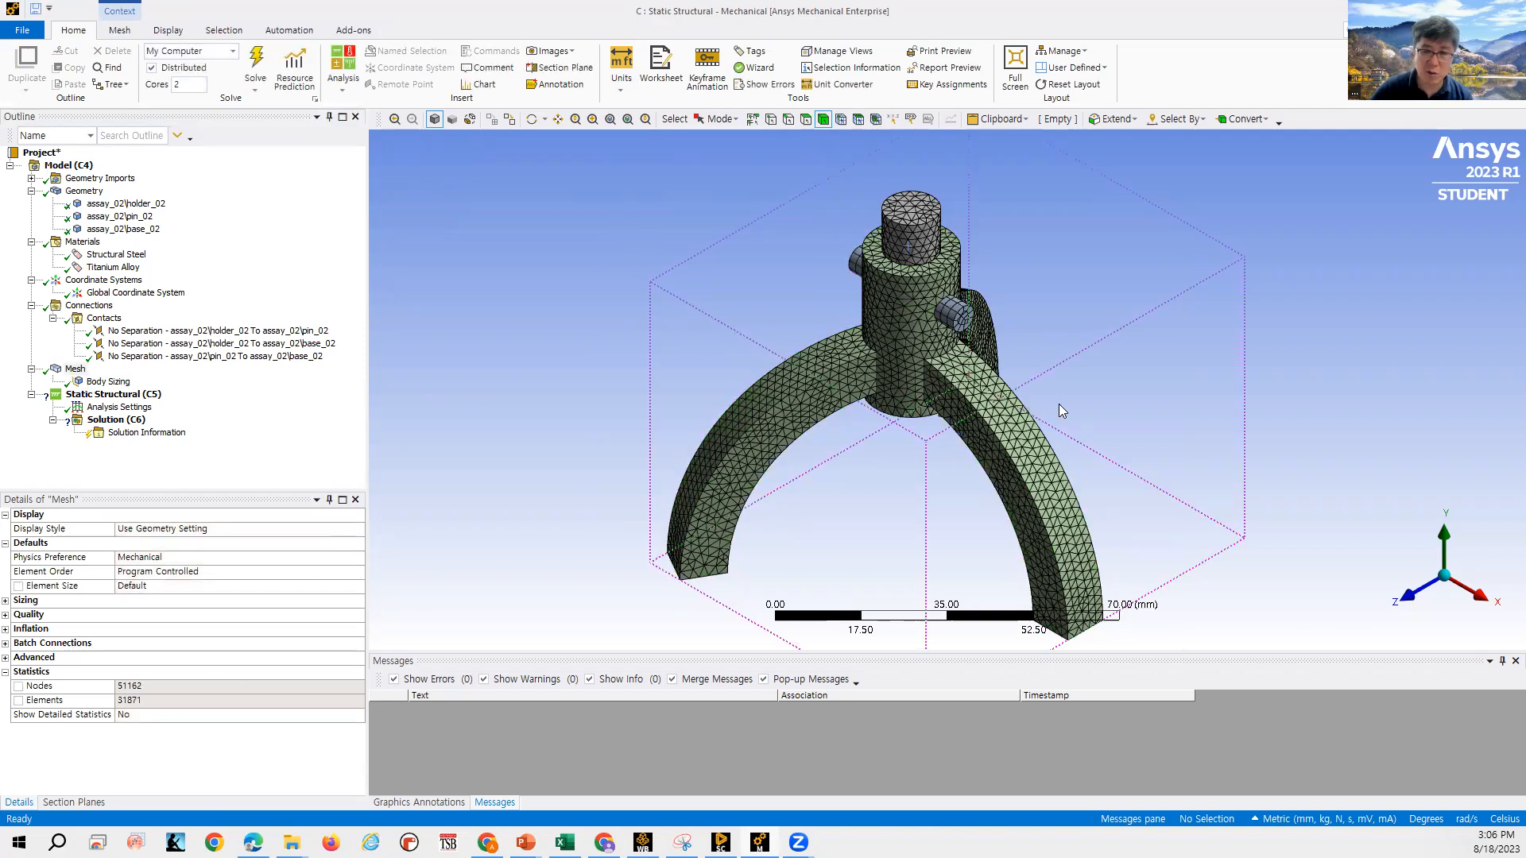
scroll(1068, 407, "up", 3)
scroll(1076, 404, "down", 1)
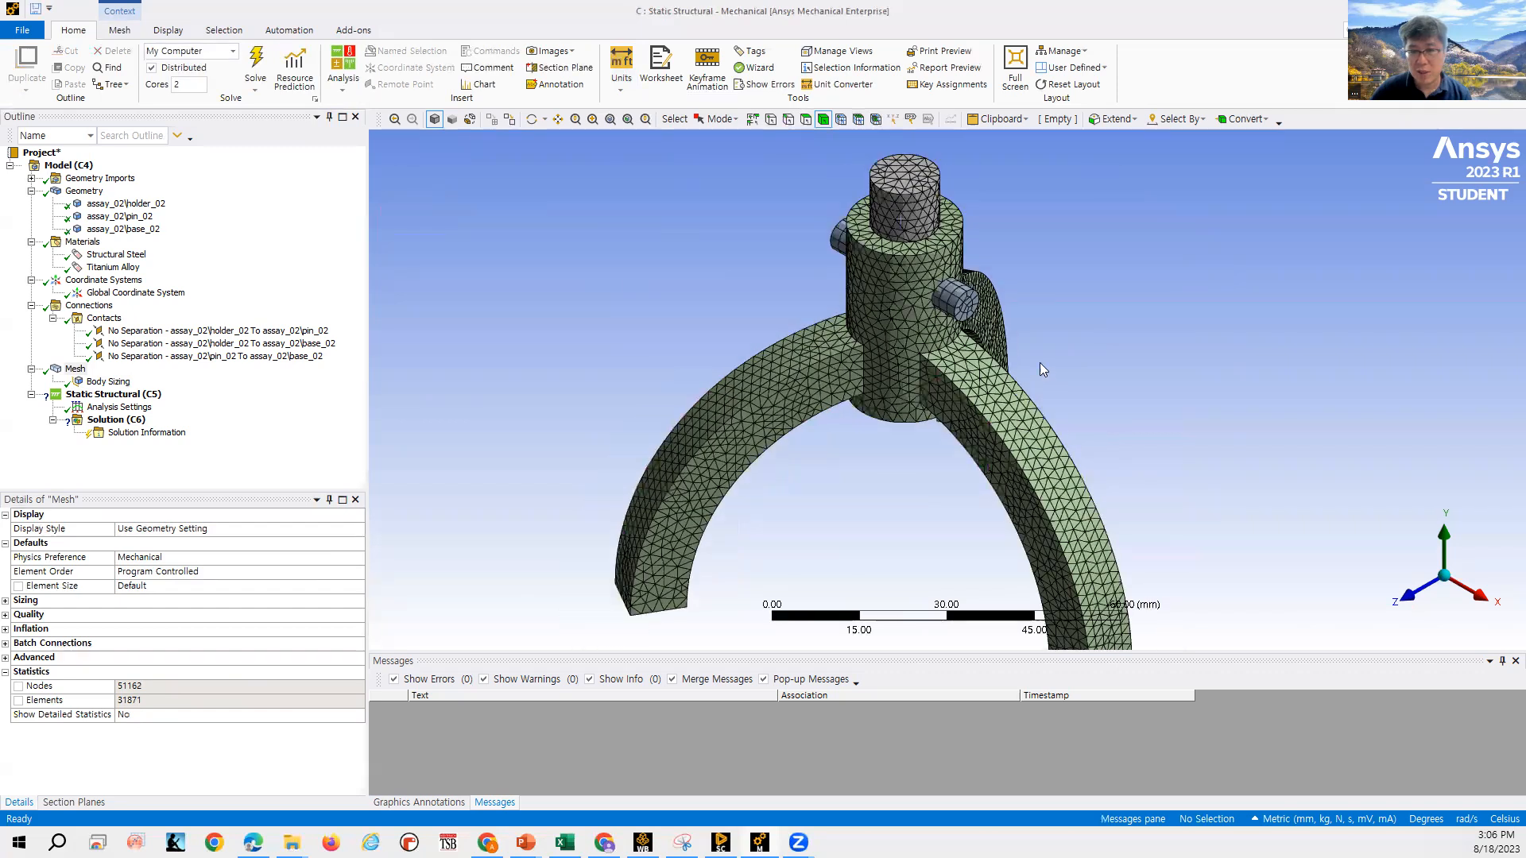
Insert a second body Sizing control on the pin alone with an element size of 1 mm.
left_click(960, 304)
scroll(1004, 306, "up", 2)
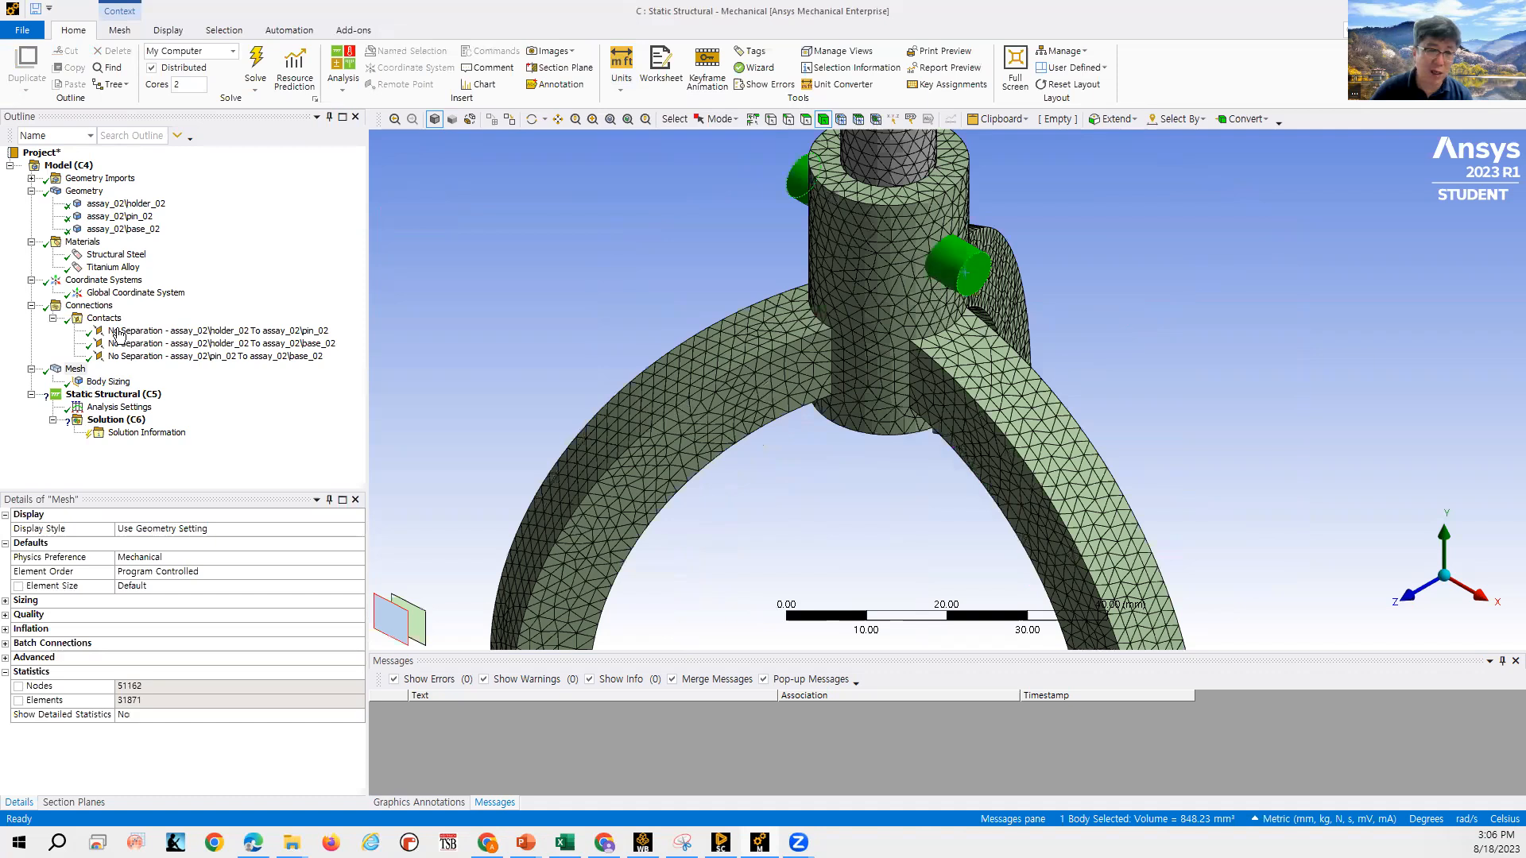
right_click(75, 369)
mouse_move(137, 382)
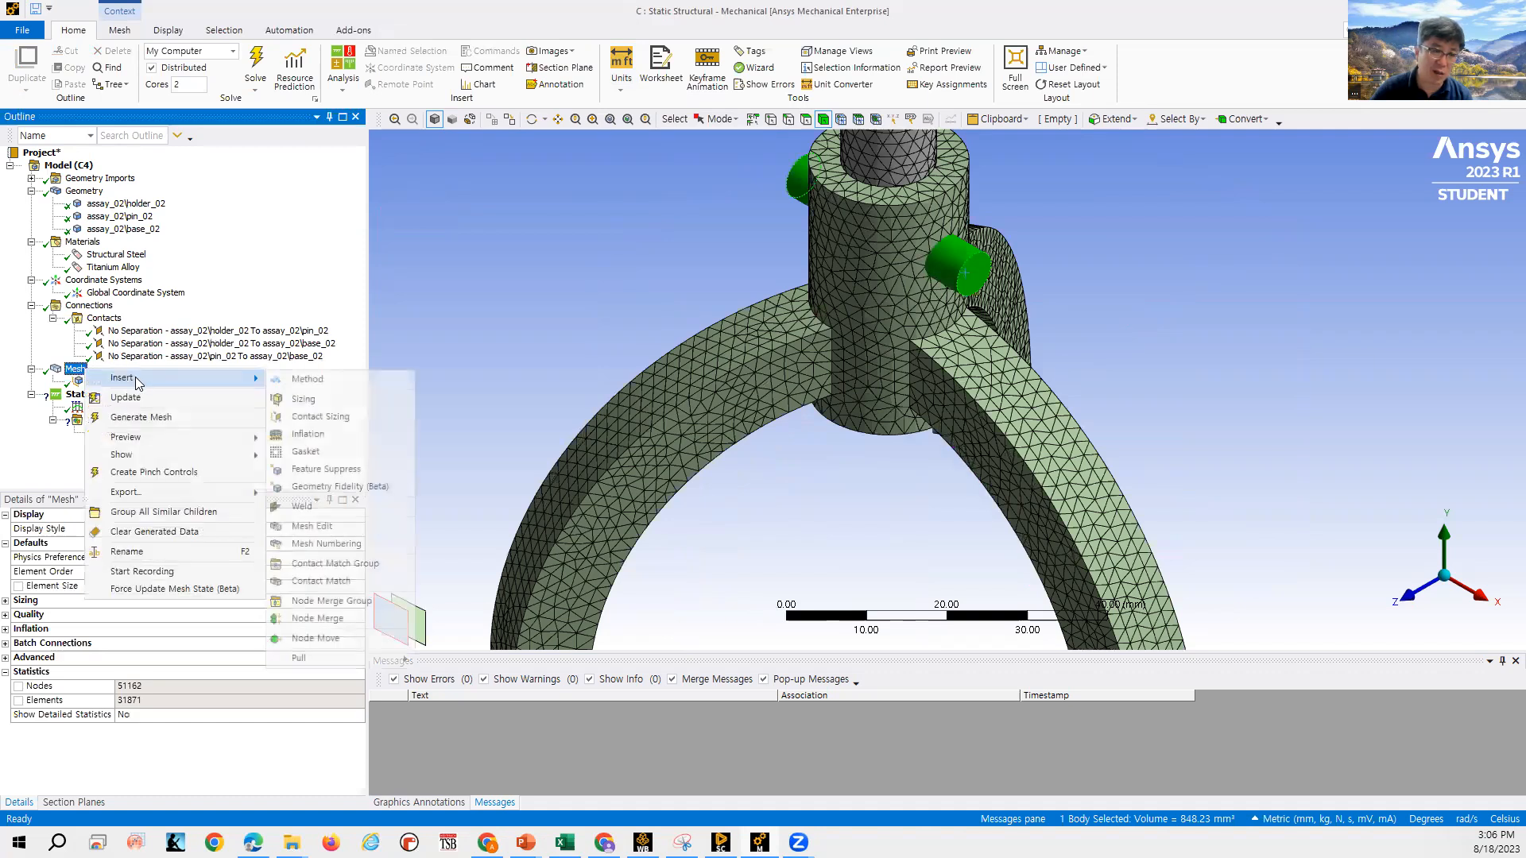
left_click(328, 398)
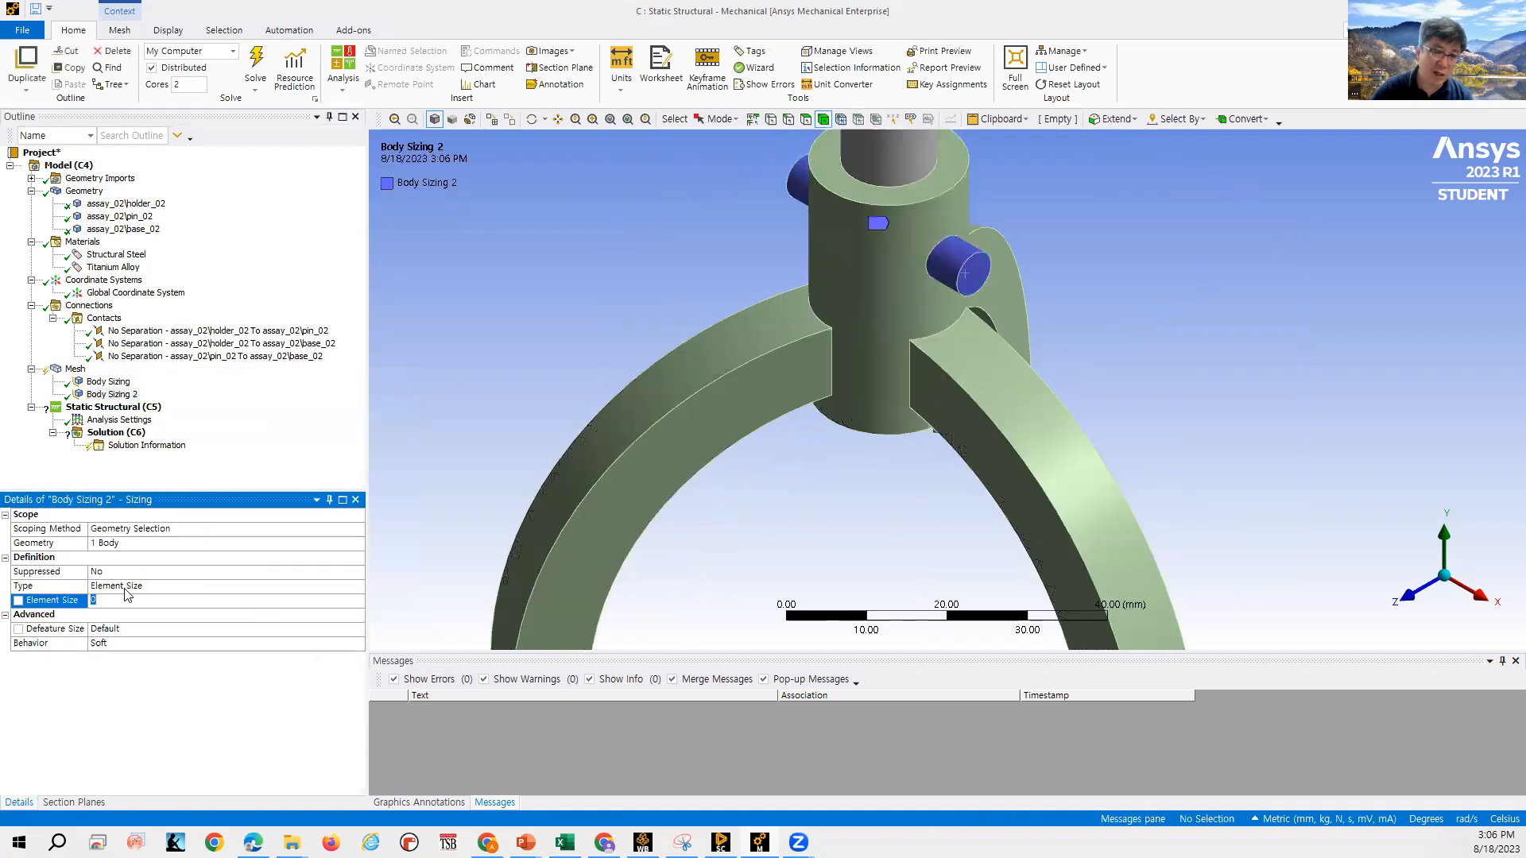
type("1")
key("Return")
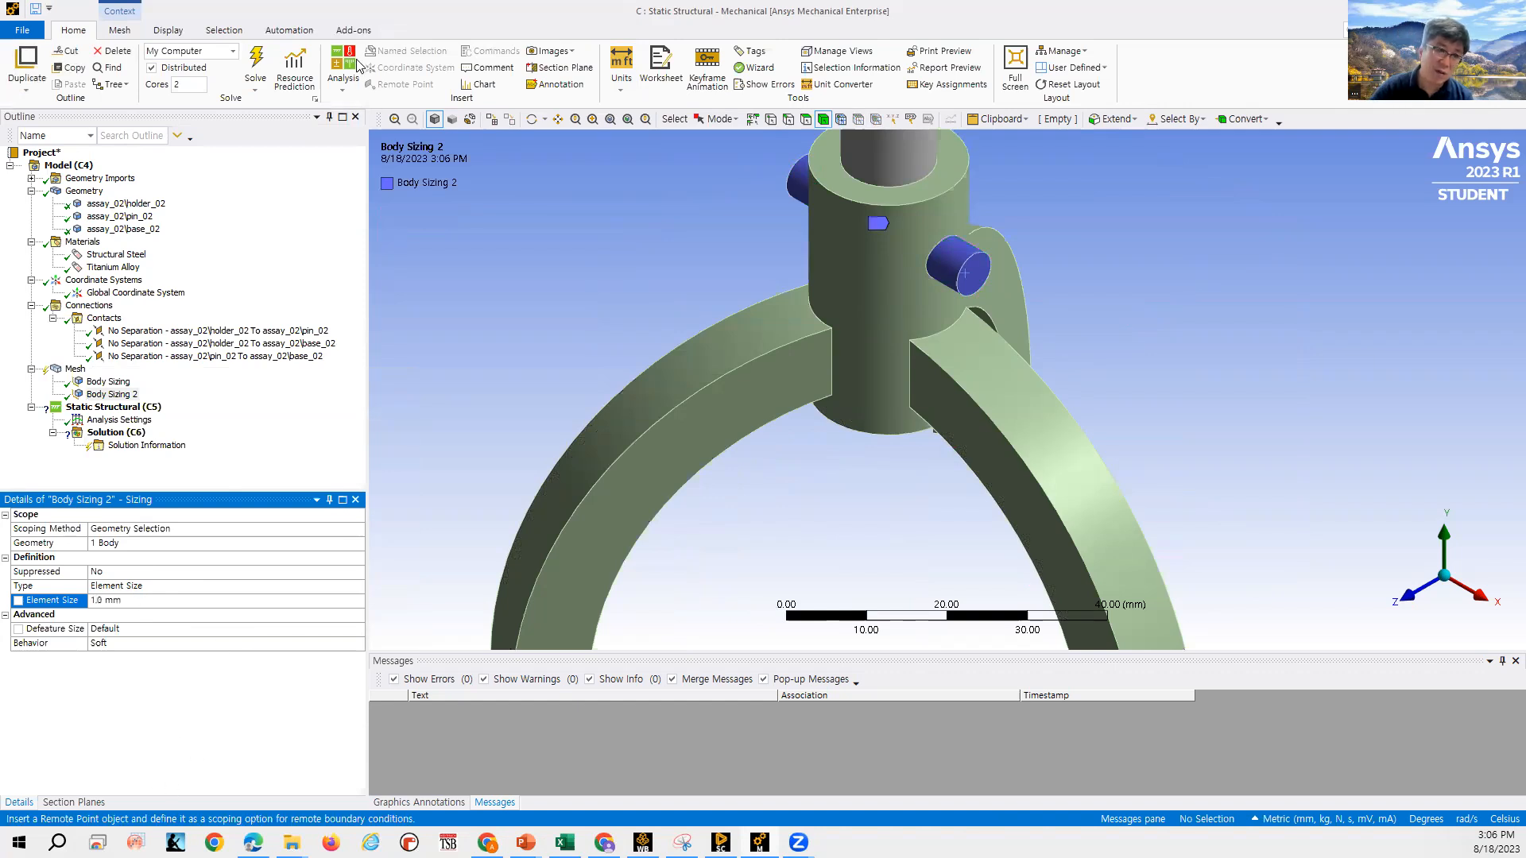
Update the mesh to apply the pin's finer body sizing.
right_click(111, 400)
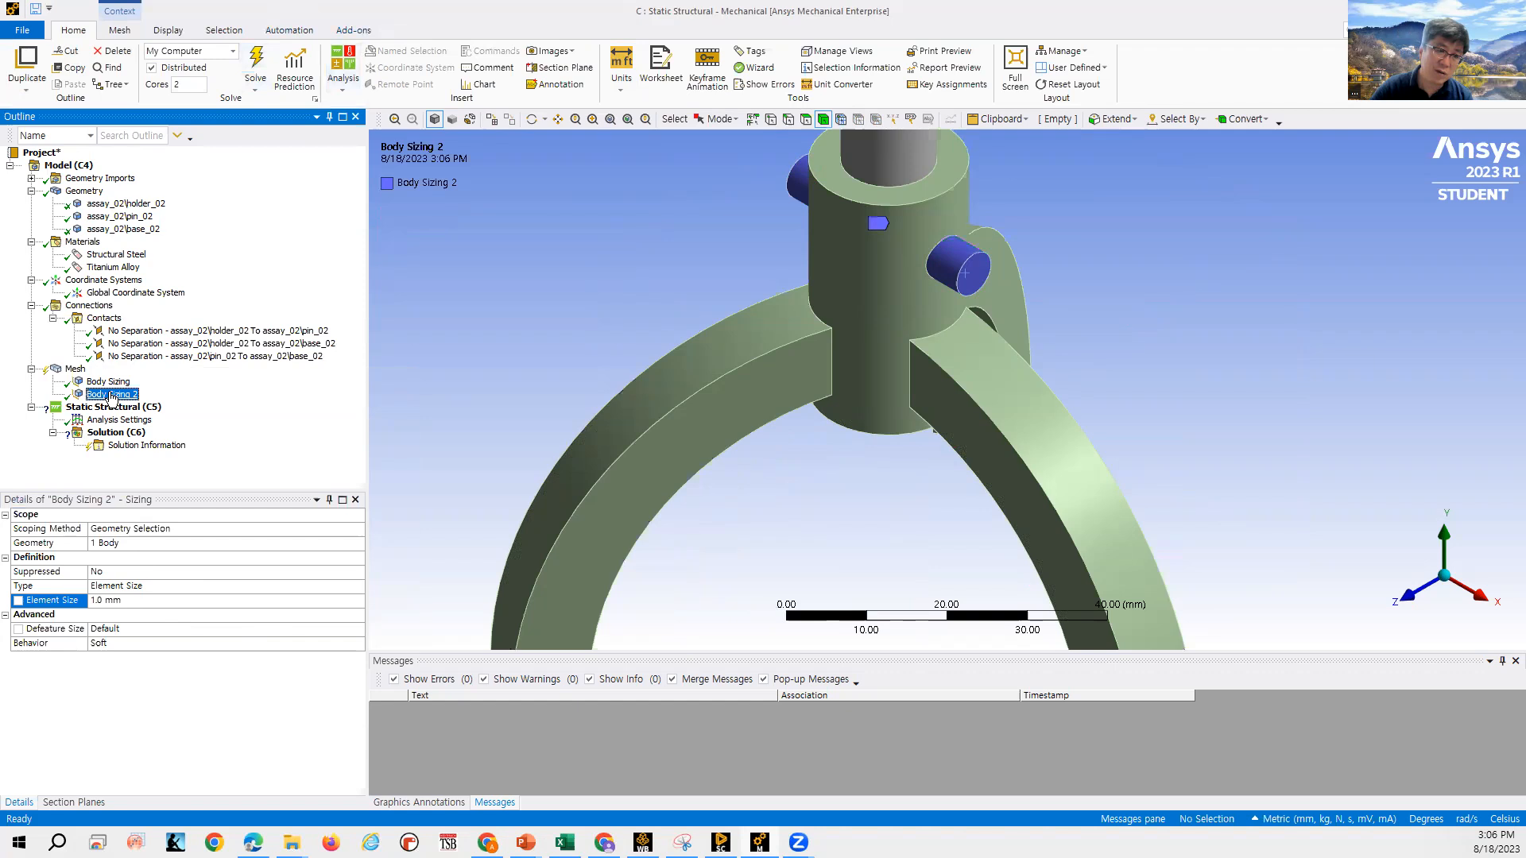
left_click(74, 368)
right_click(74, 368)
left_click(157, 399)
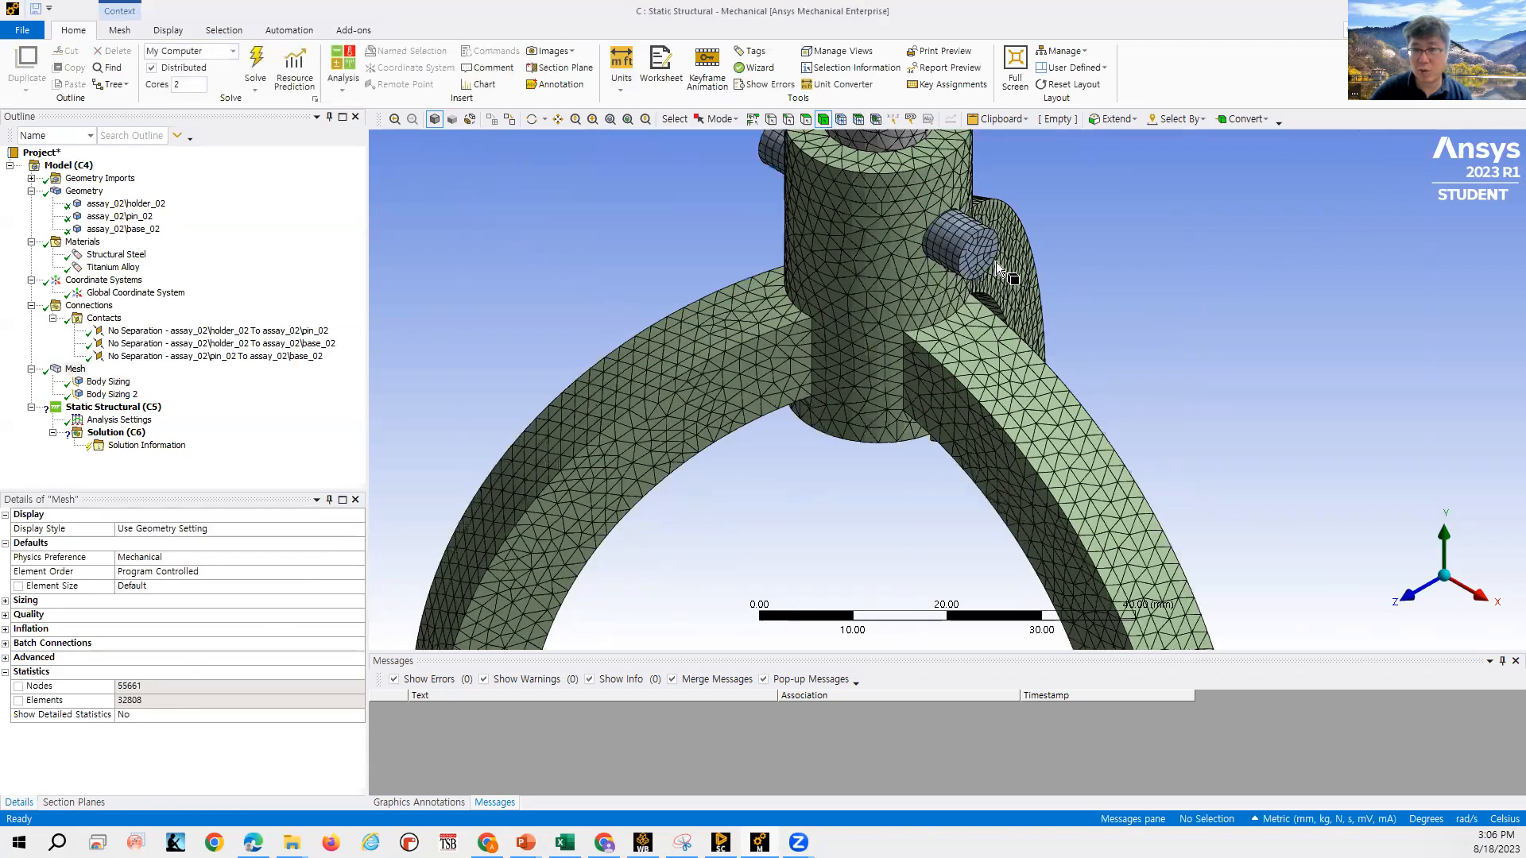
Examine the updated mesh on the pin and compare it with the surrounding base and holder elements.
scroll(996, 260, "up", 3)
scroll(1034, 300, "down", 3)
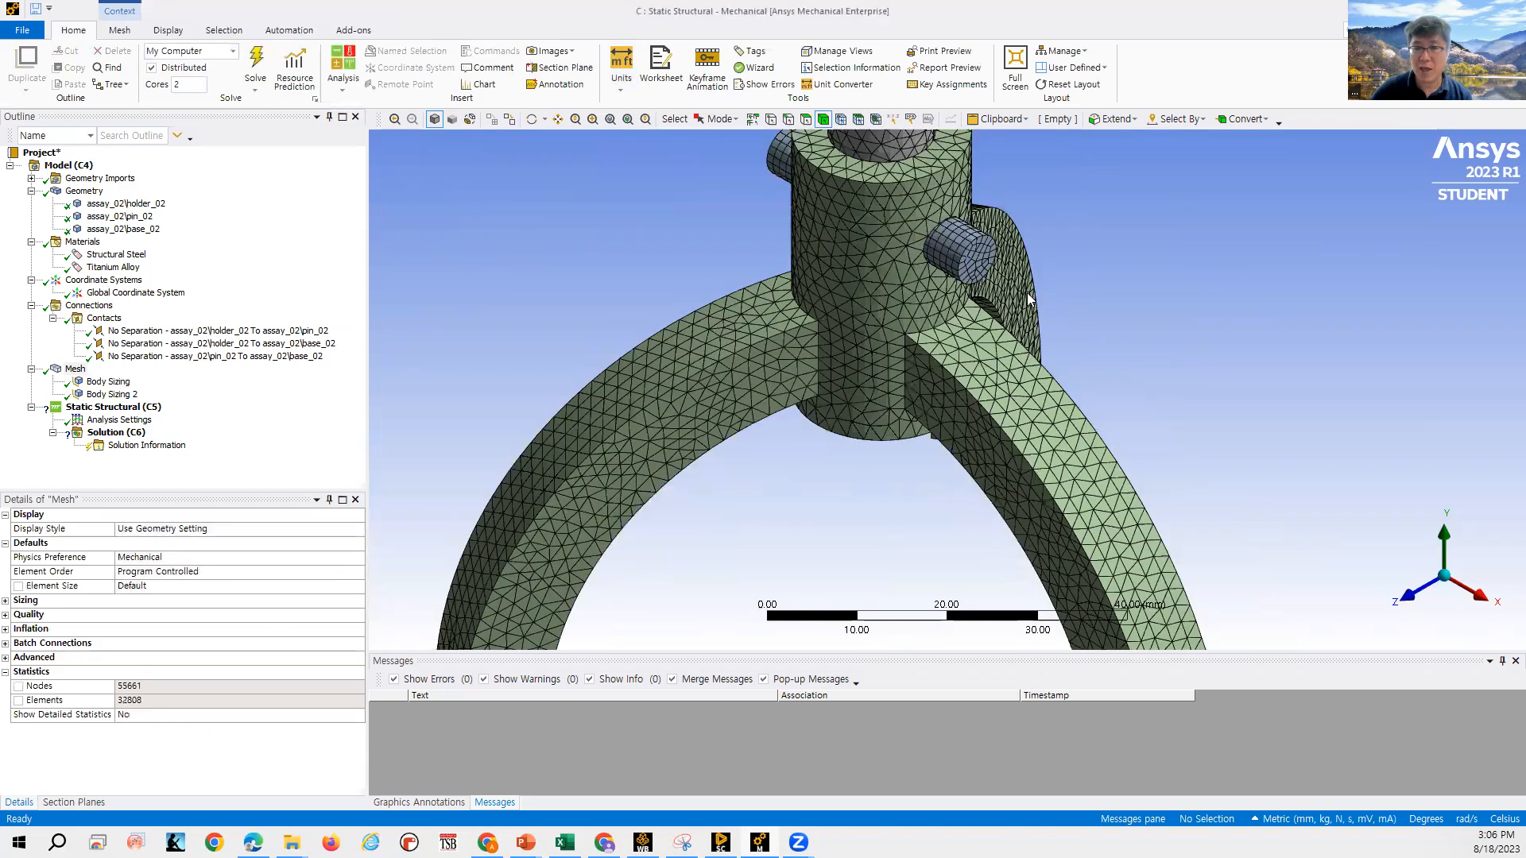
scroll(906, 222, "down", 3)
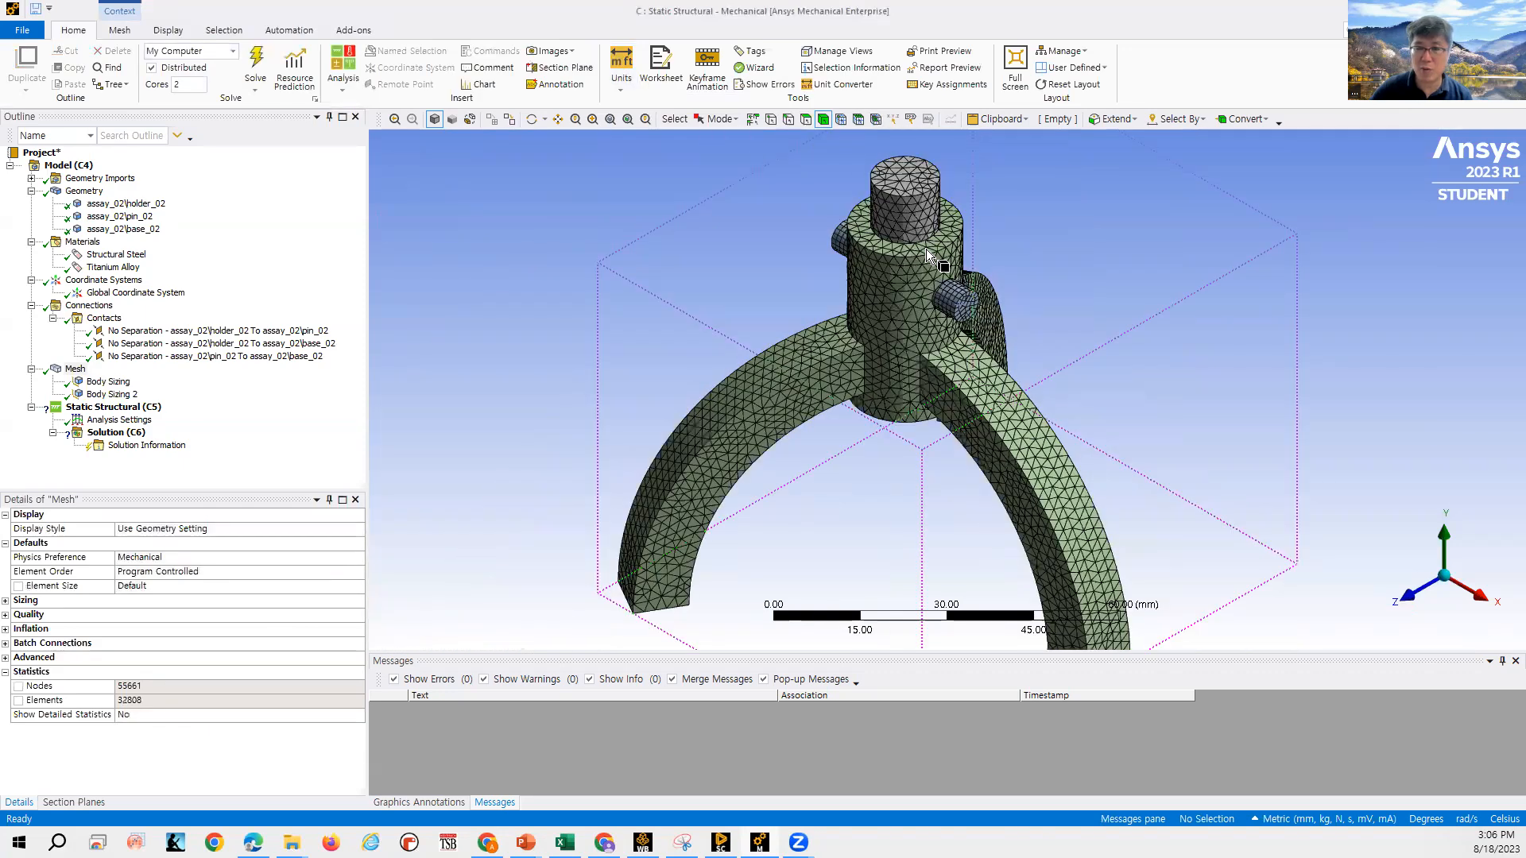
scroll(931, 230, "up", 2)
scroll(931, 230, "up", 2)
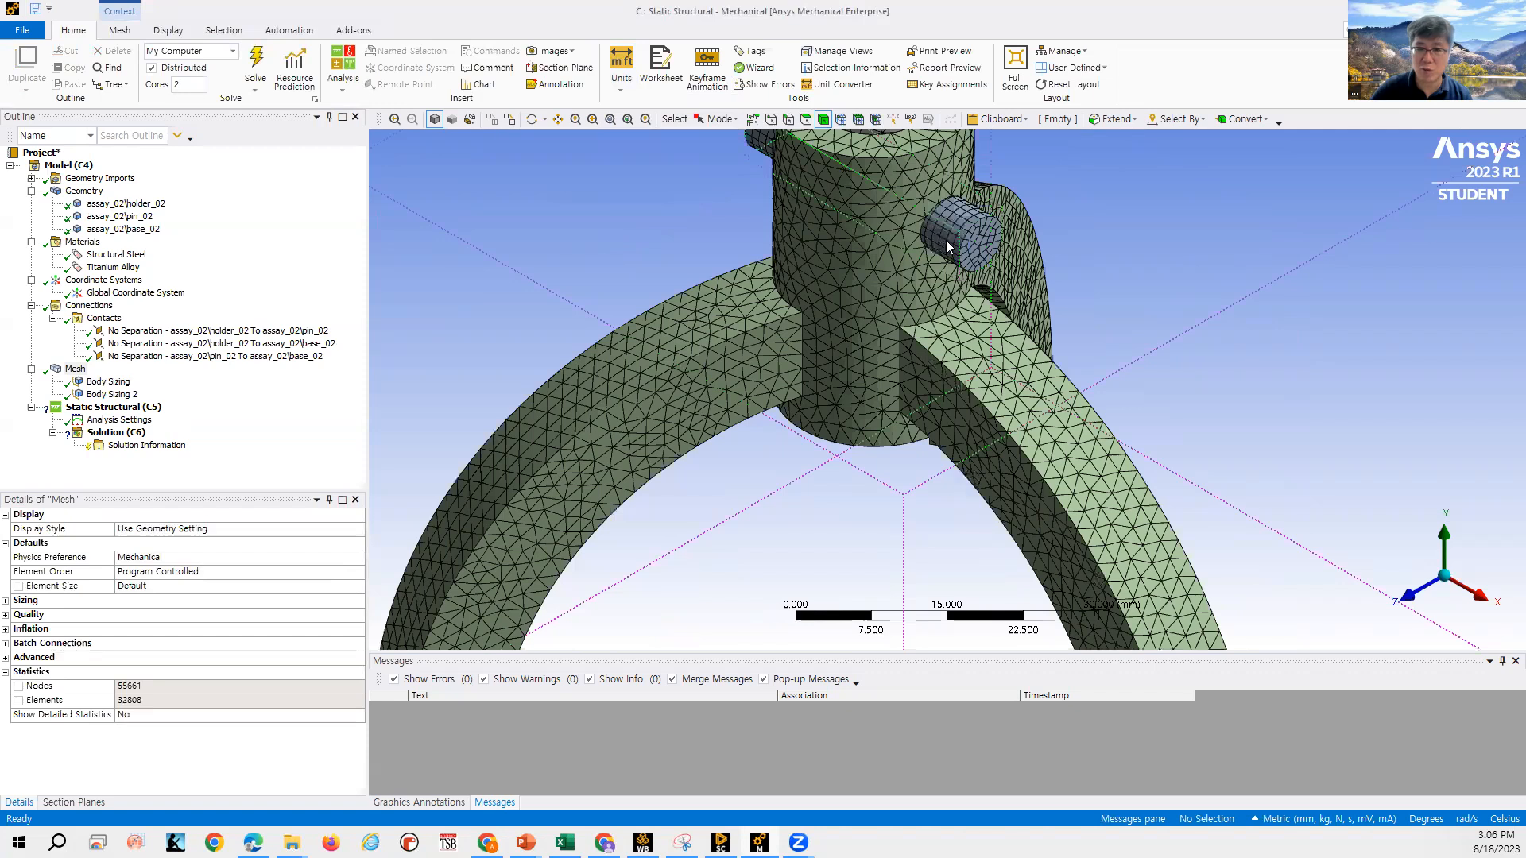
key("F7")
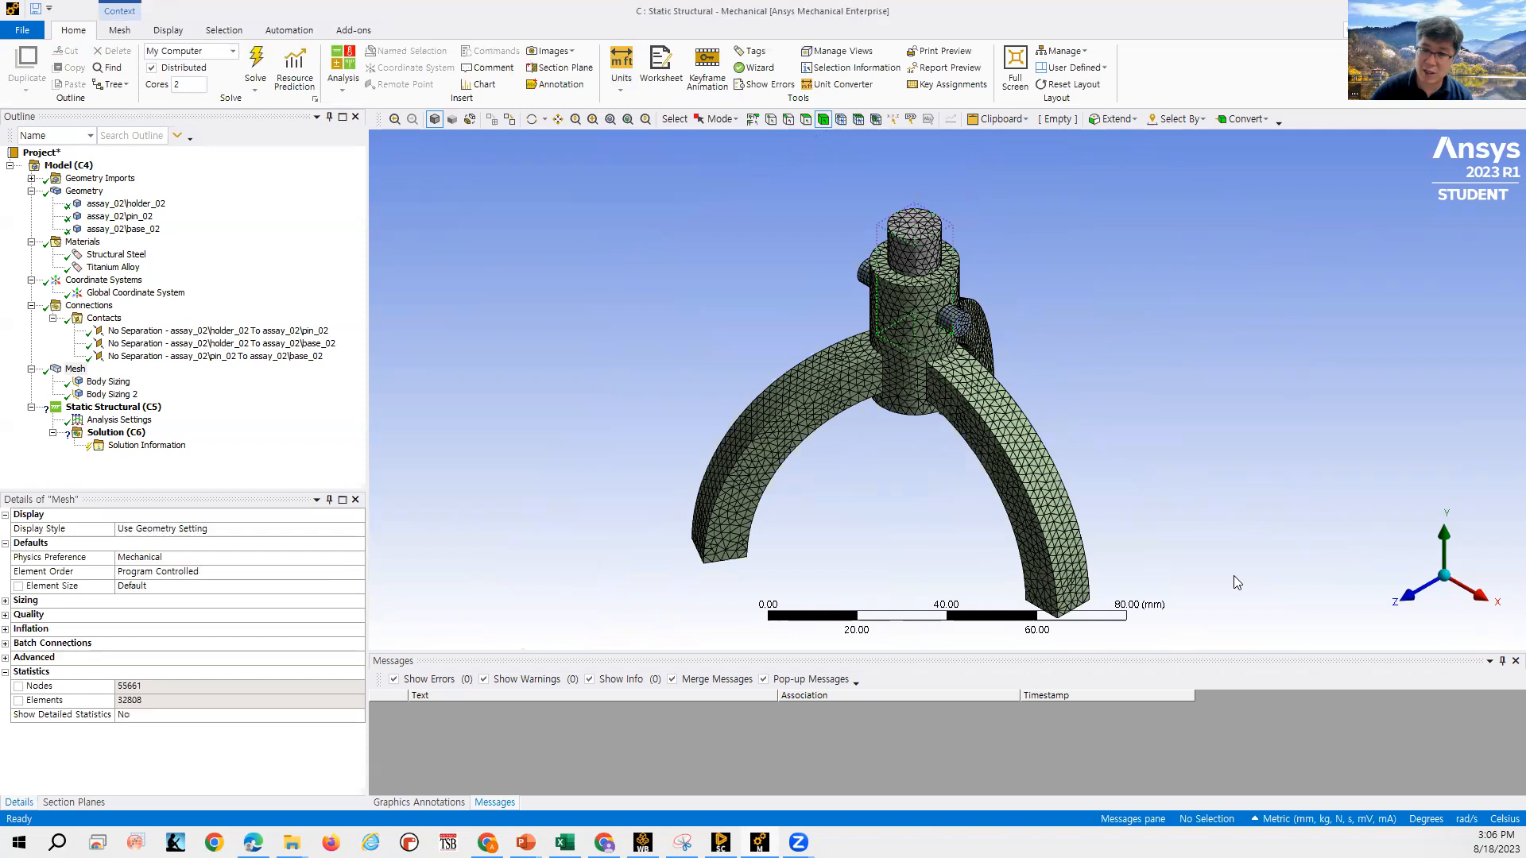
scroll(1216, 562, "up", 3)
scroll(1216, 558, "down", 3)
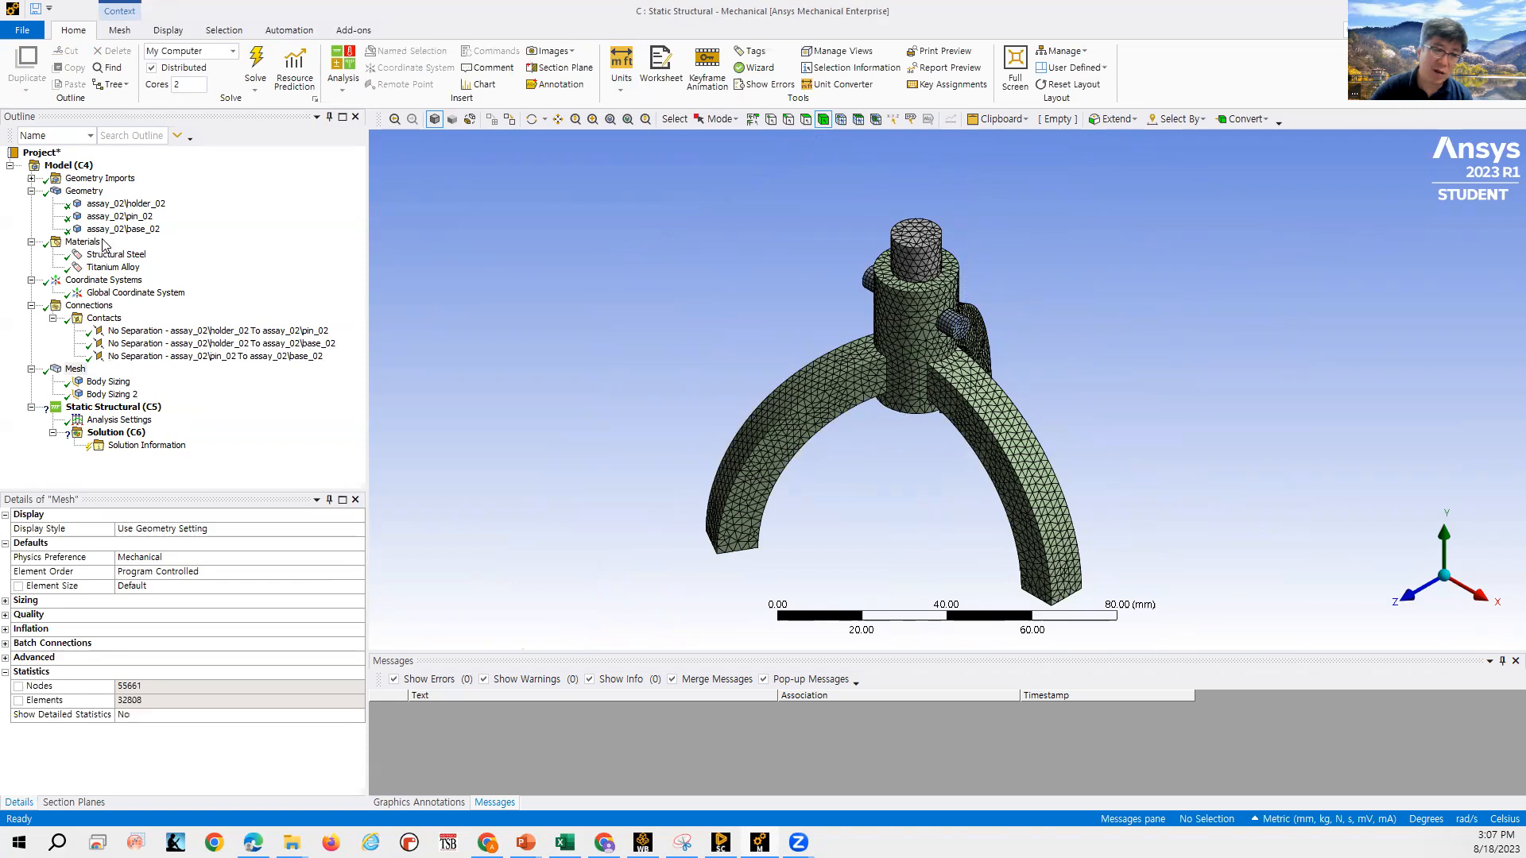
Review the holder-to-base and pin-to-base contacts and both body sizing controls.
left_click(140, 347)
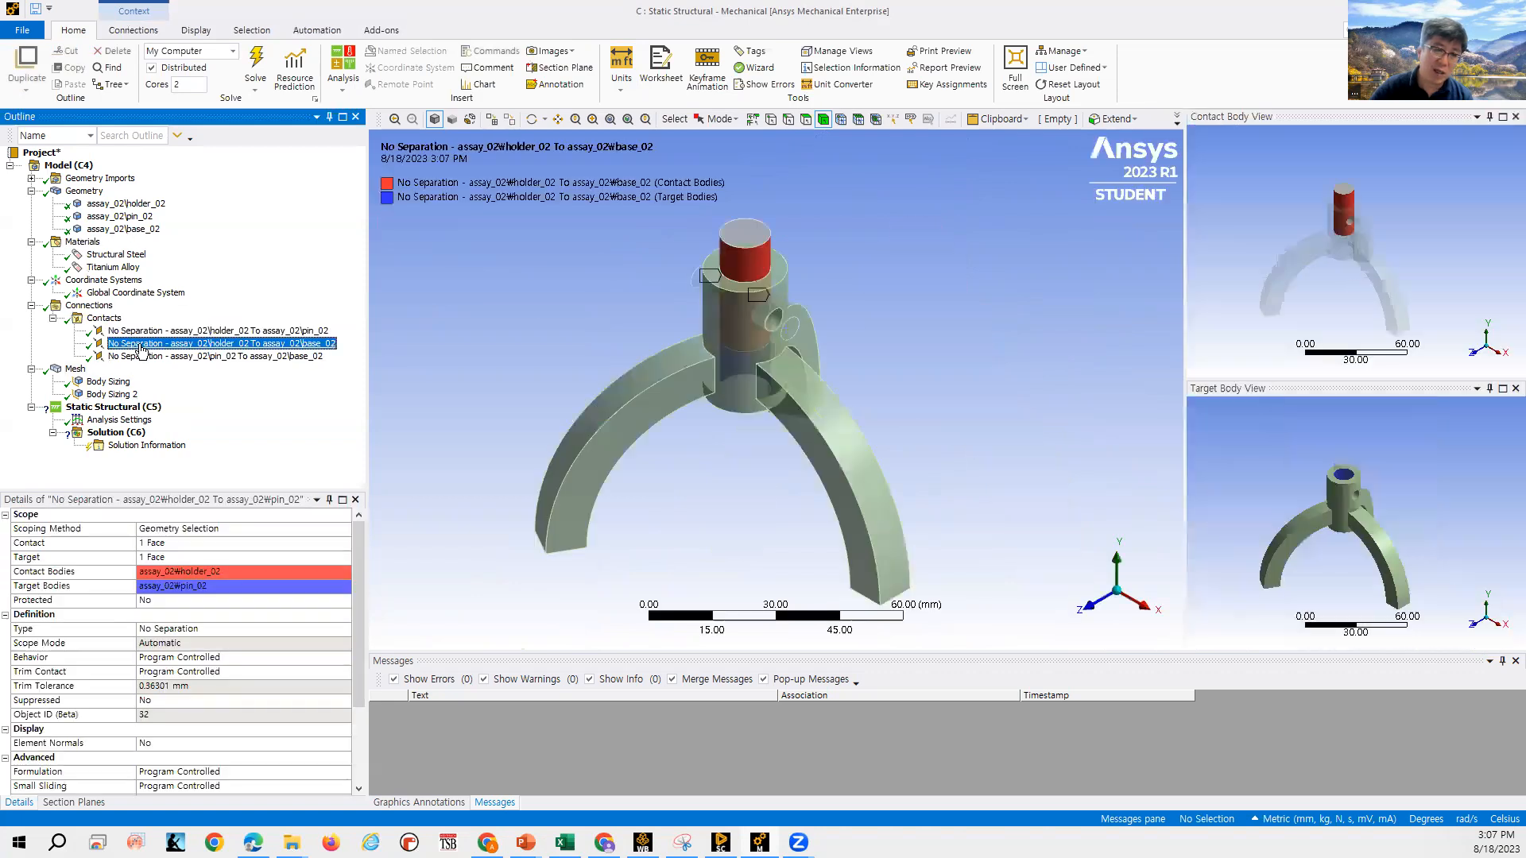
left_click(144, 357)
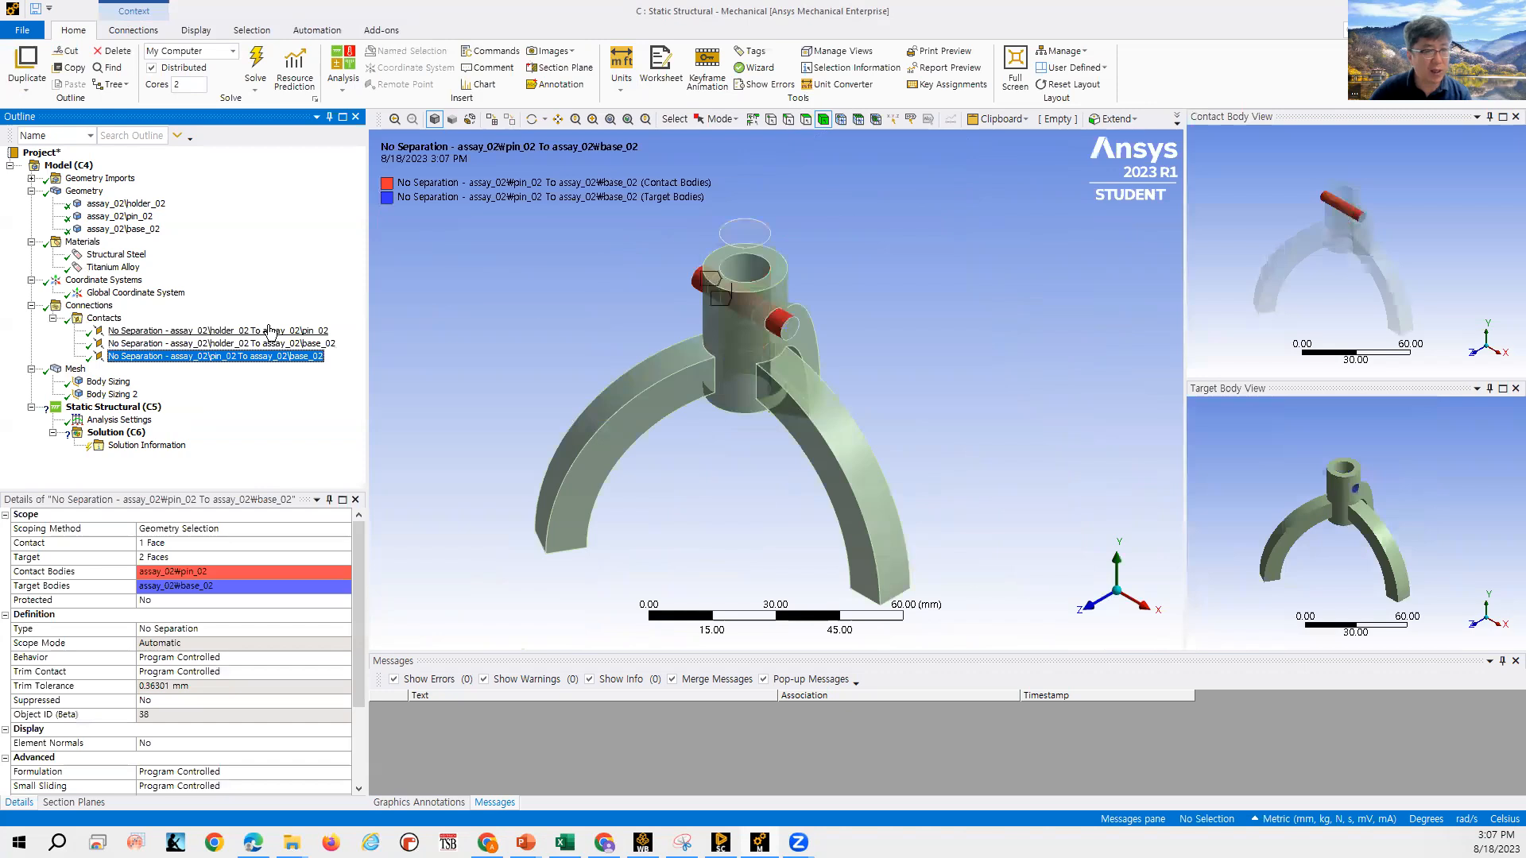
left_click(109, 382)
left_click(115, 395)
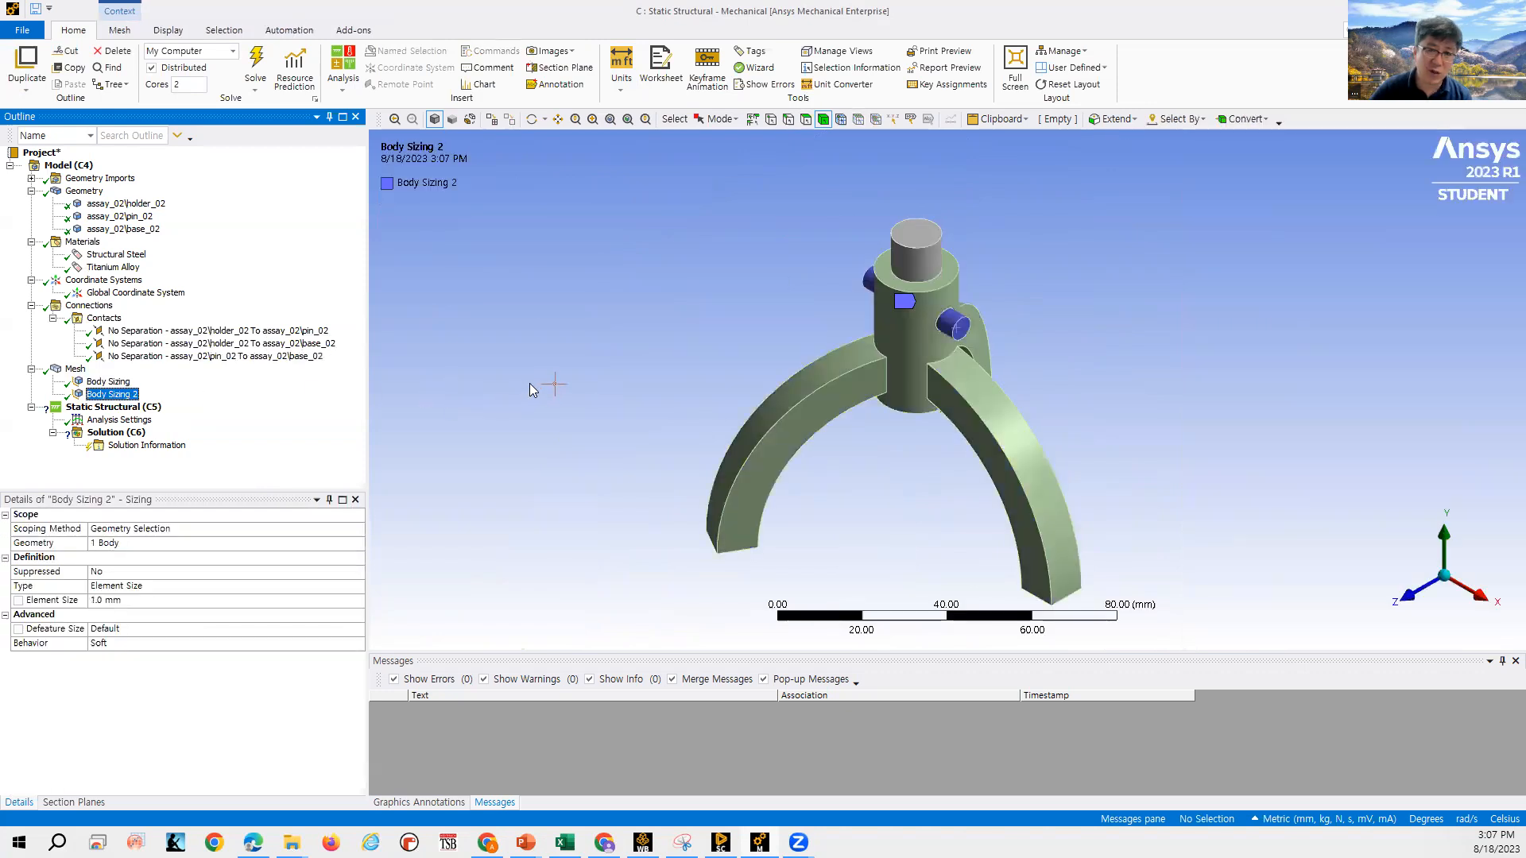
Add a Fixed Support to the static structural analysis on the three bottom end faces of the base's legs.
left_click(143, 408)
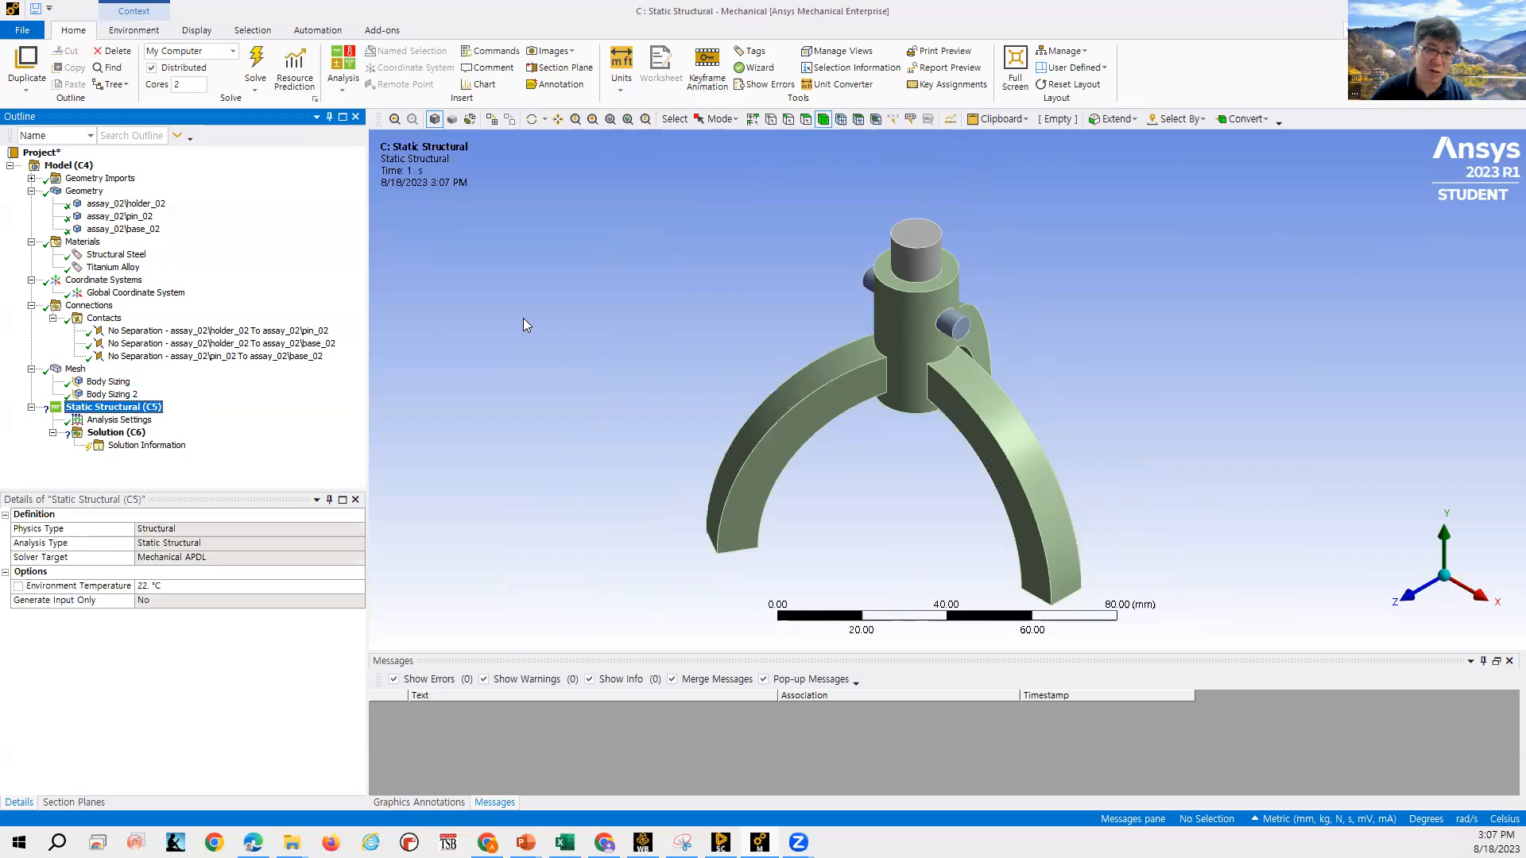
right_click(109, 413)
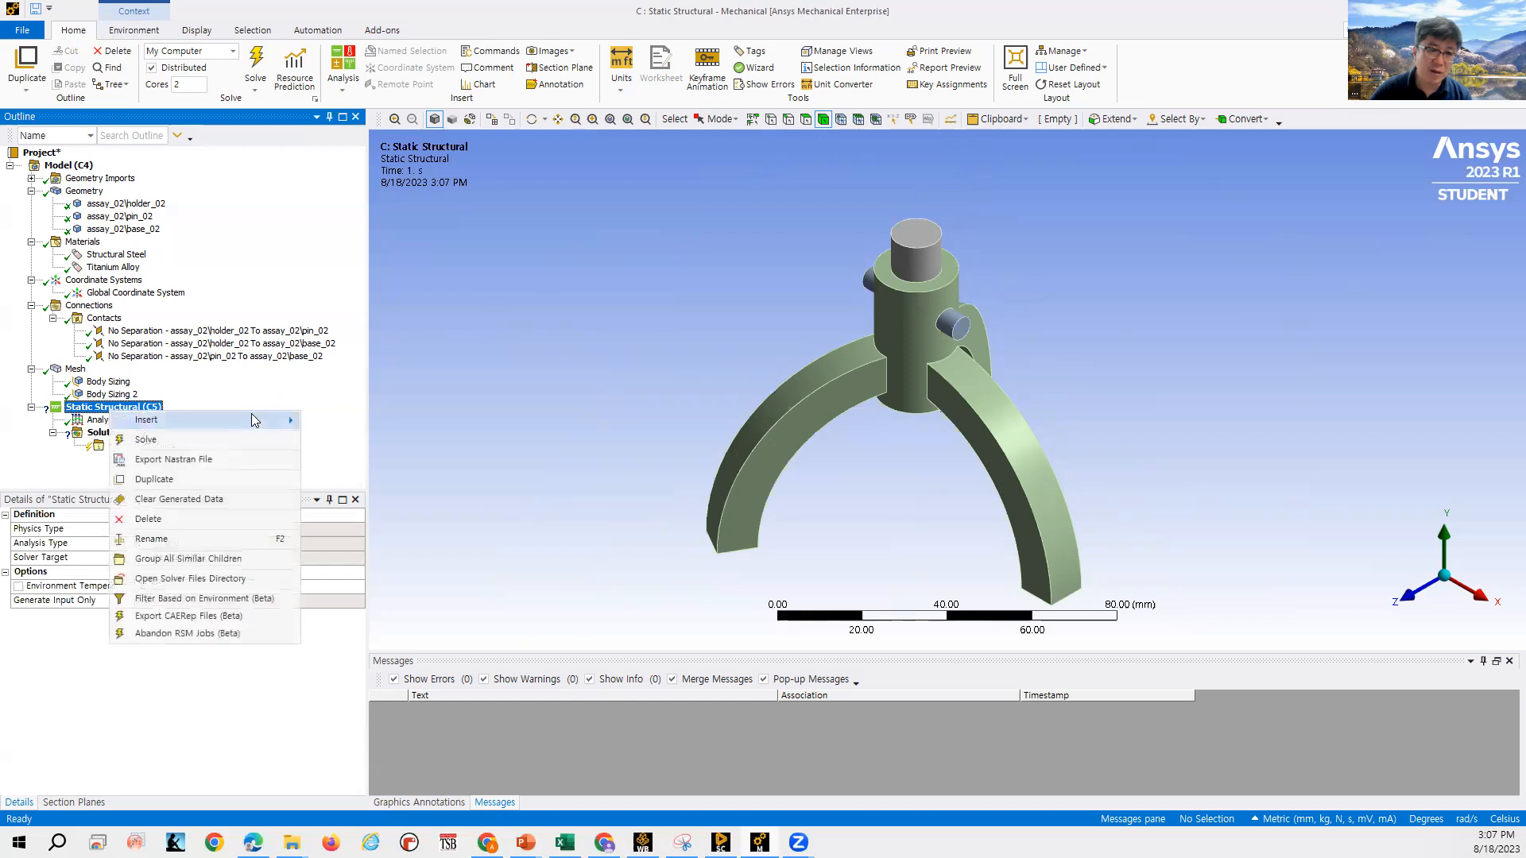
mouse_move(254, 420)
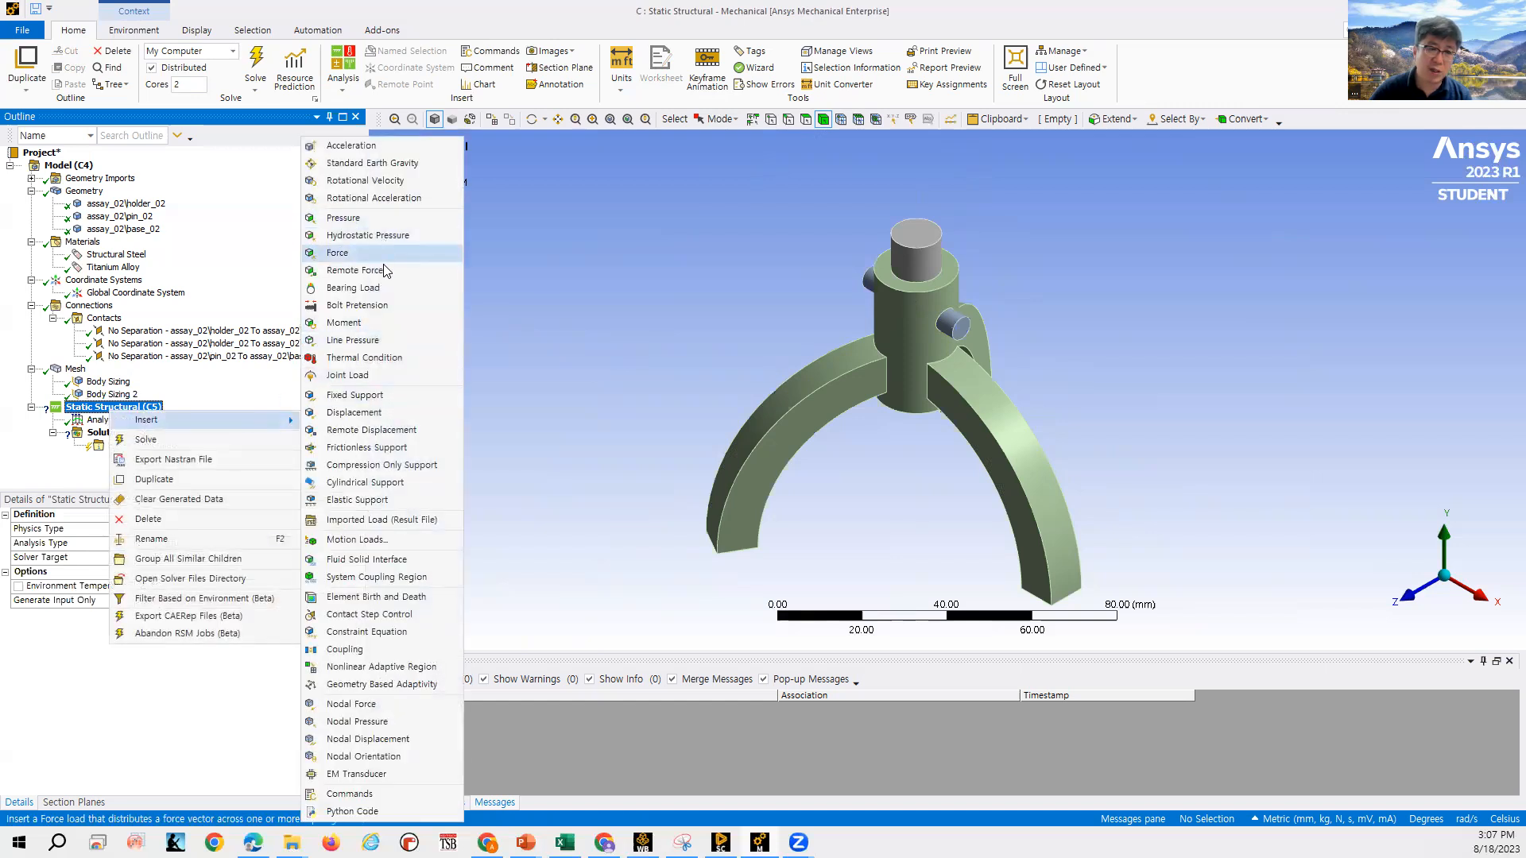
left_click(415, 395)
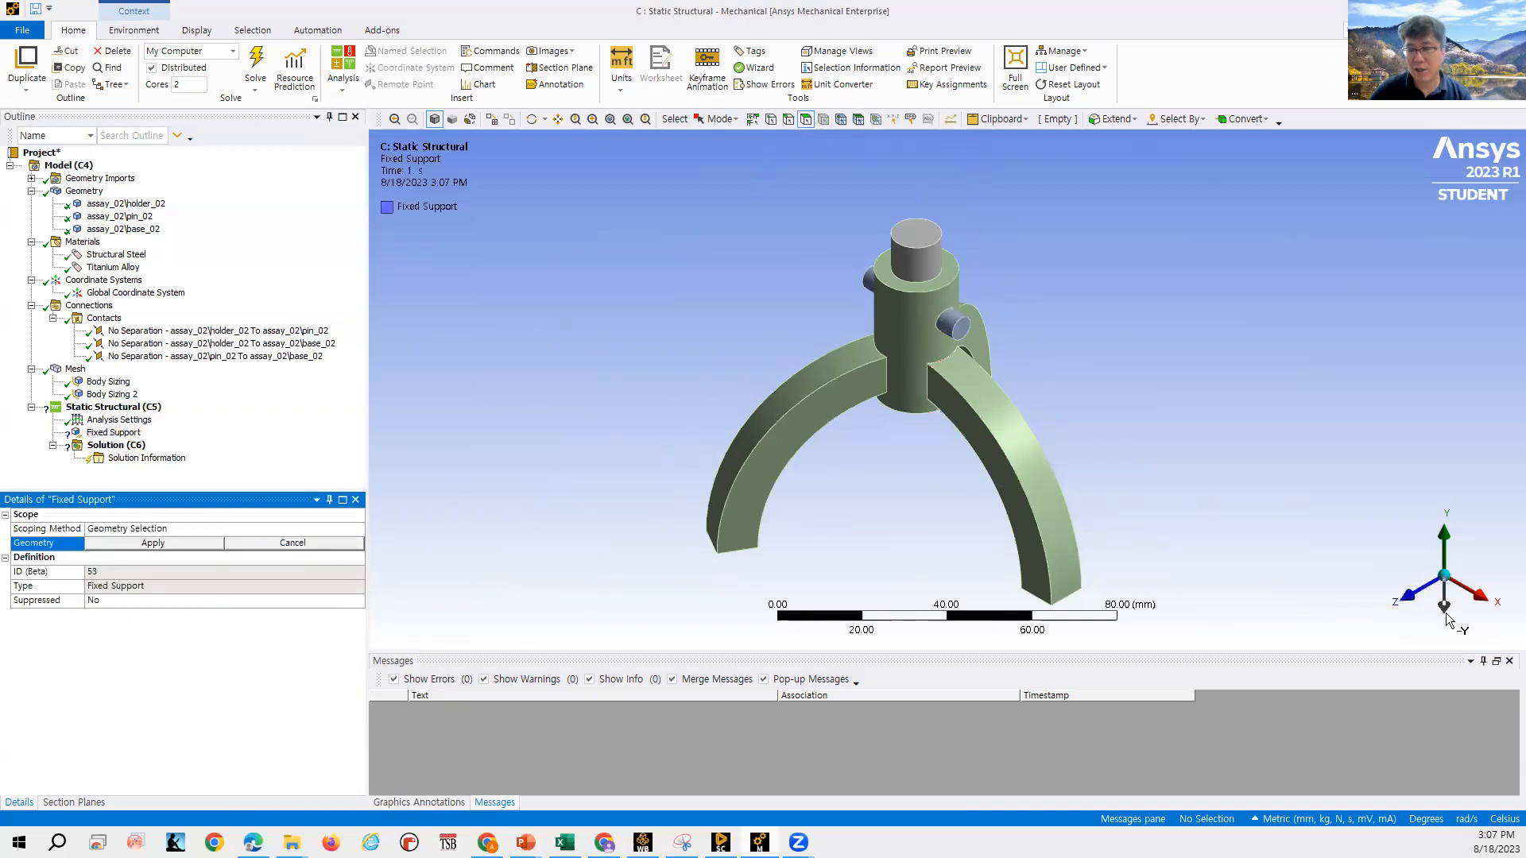
left_click(1445, 609)
left_click(813, 221)
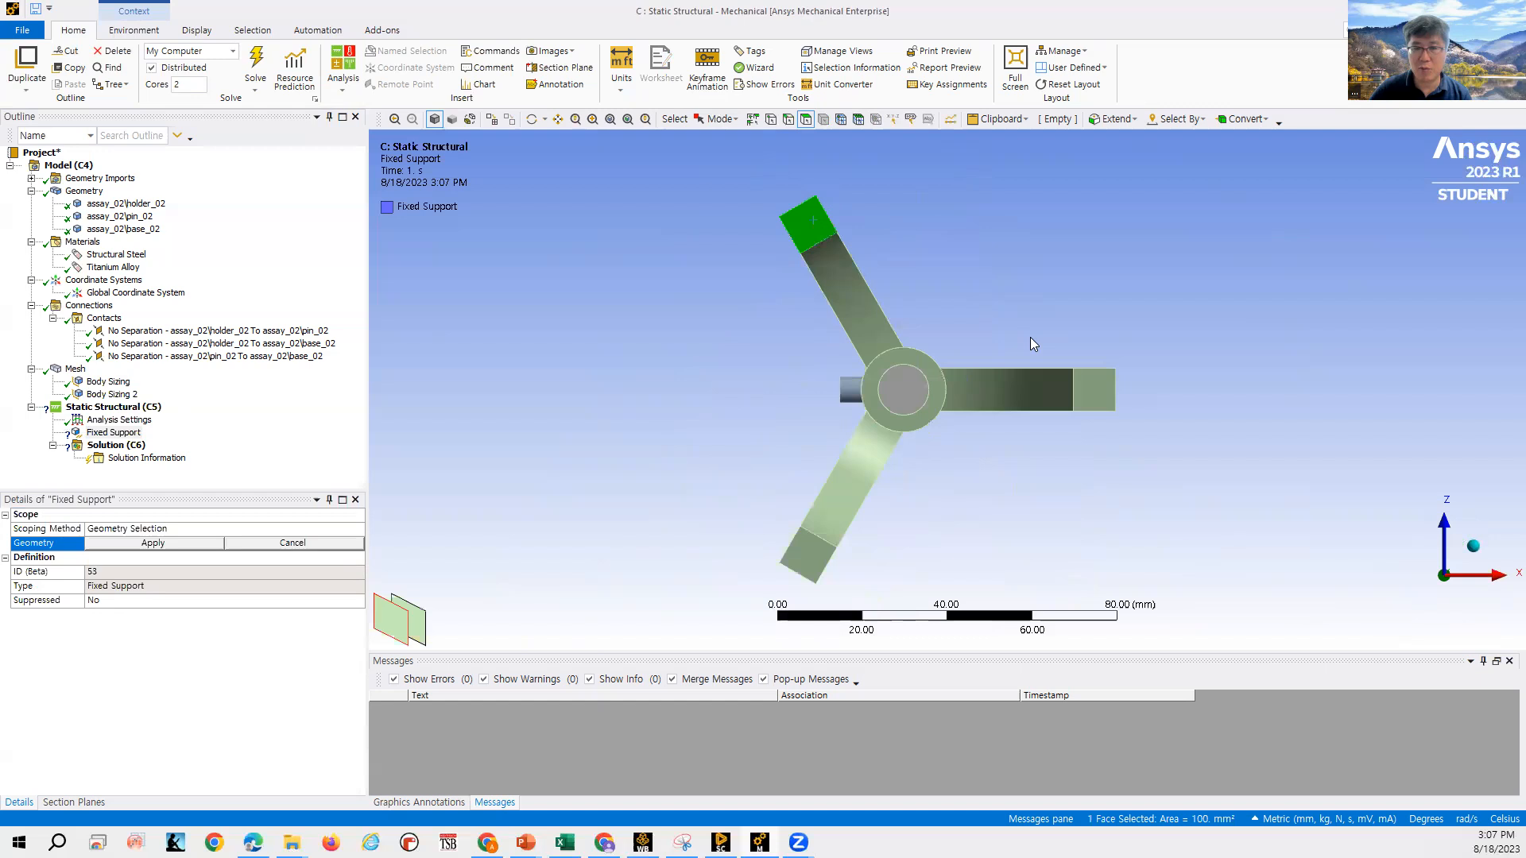
left_click(1095, 389, "ctrl")
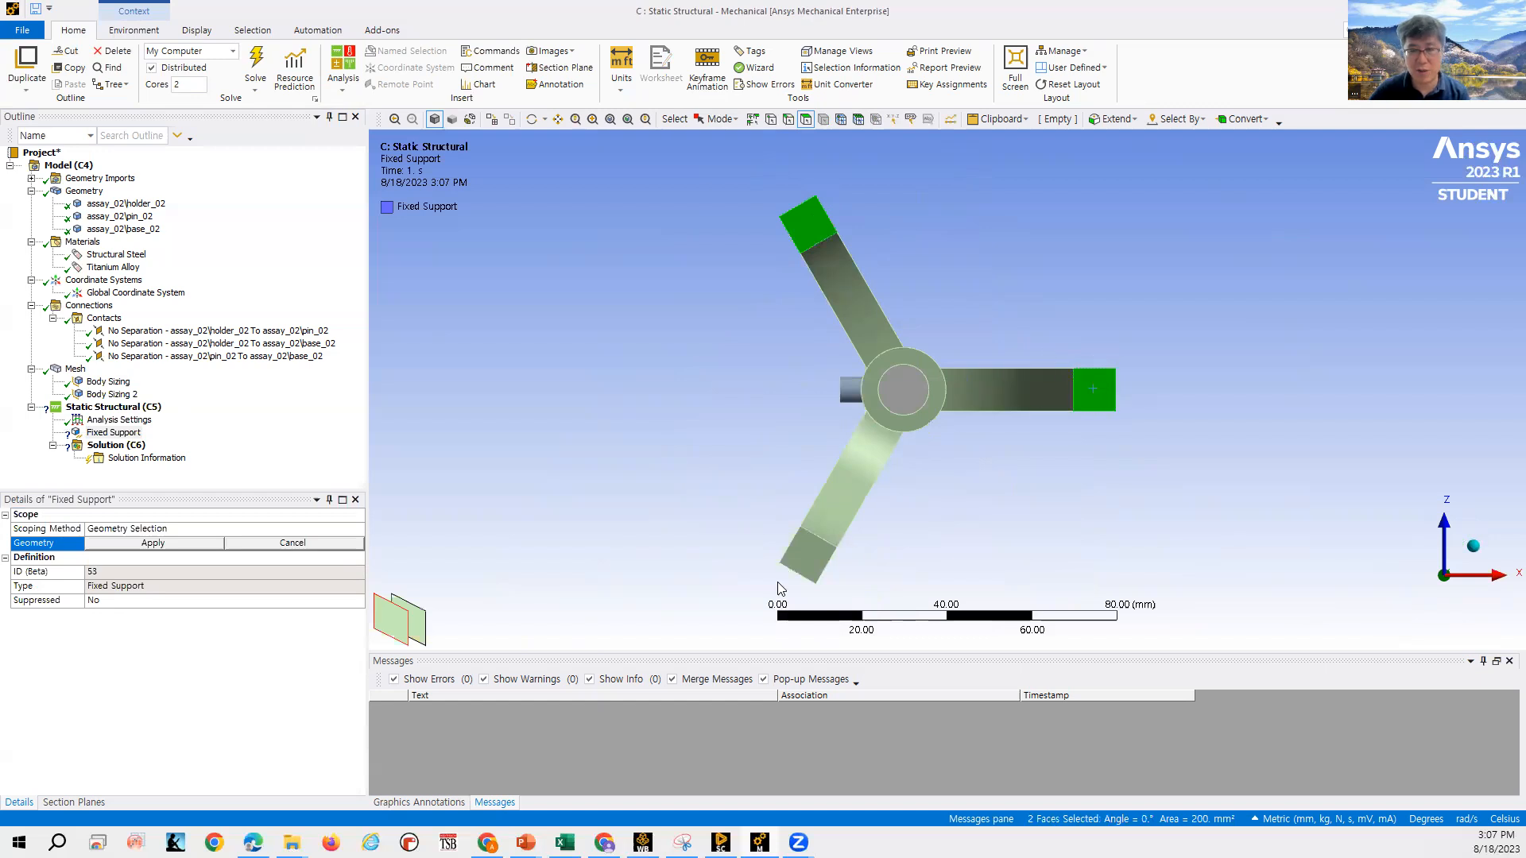
left_click(801, 557, "ctrl")
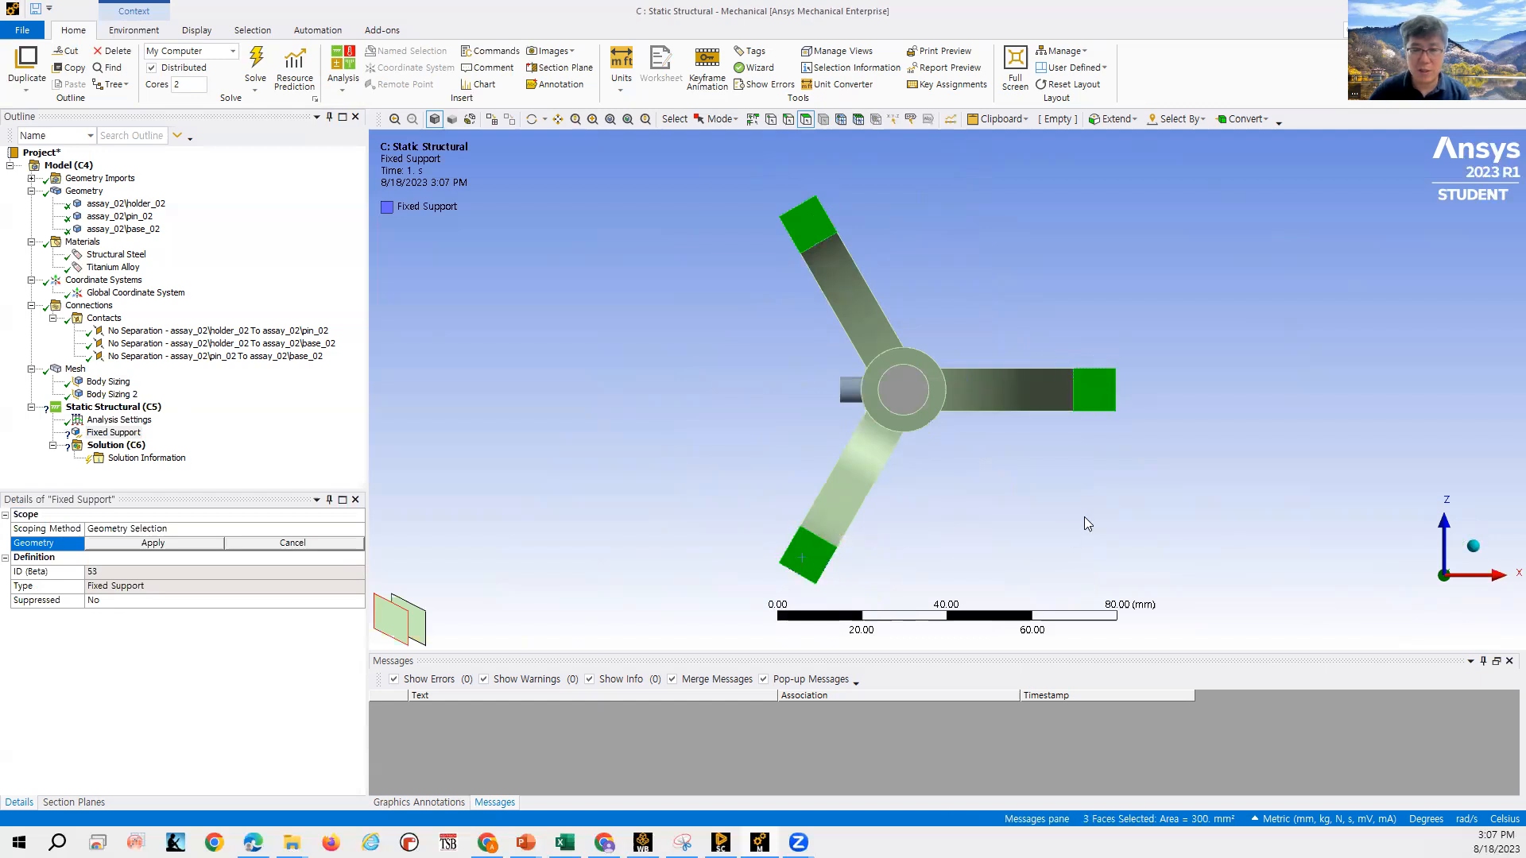
left_click(155, 544)
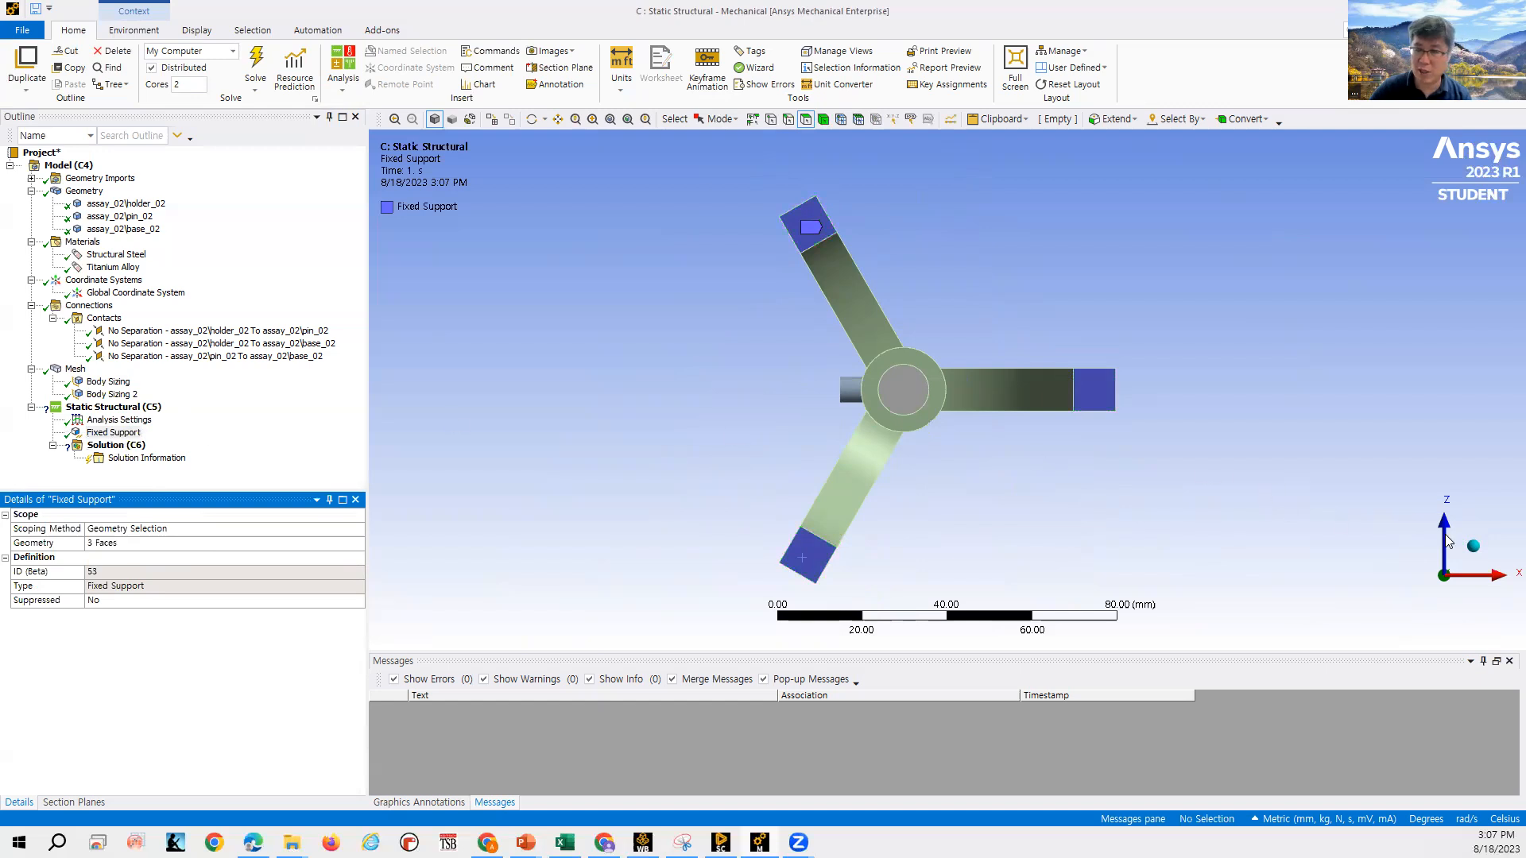
left_click(1470, 545)
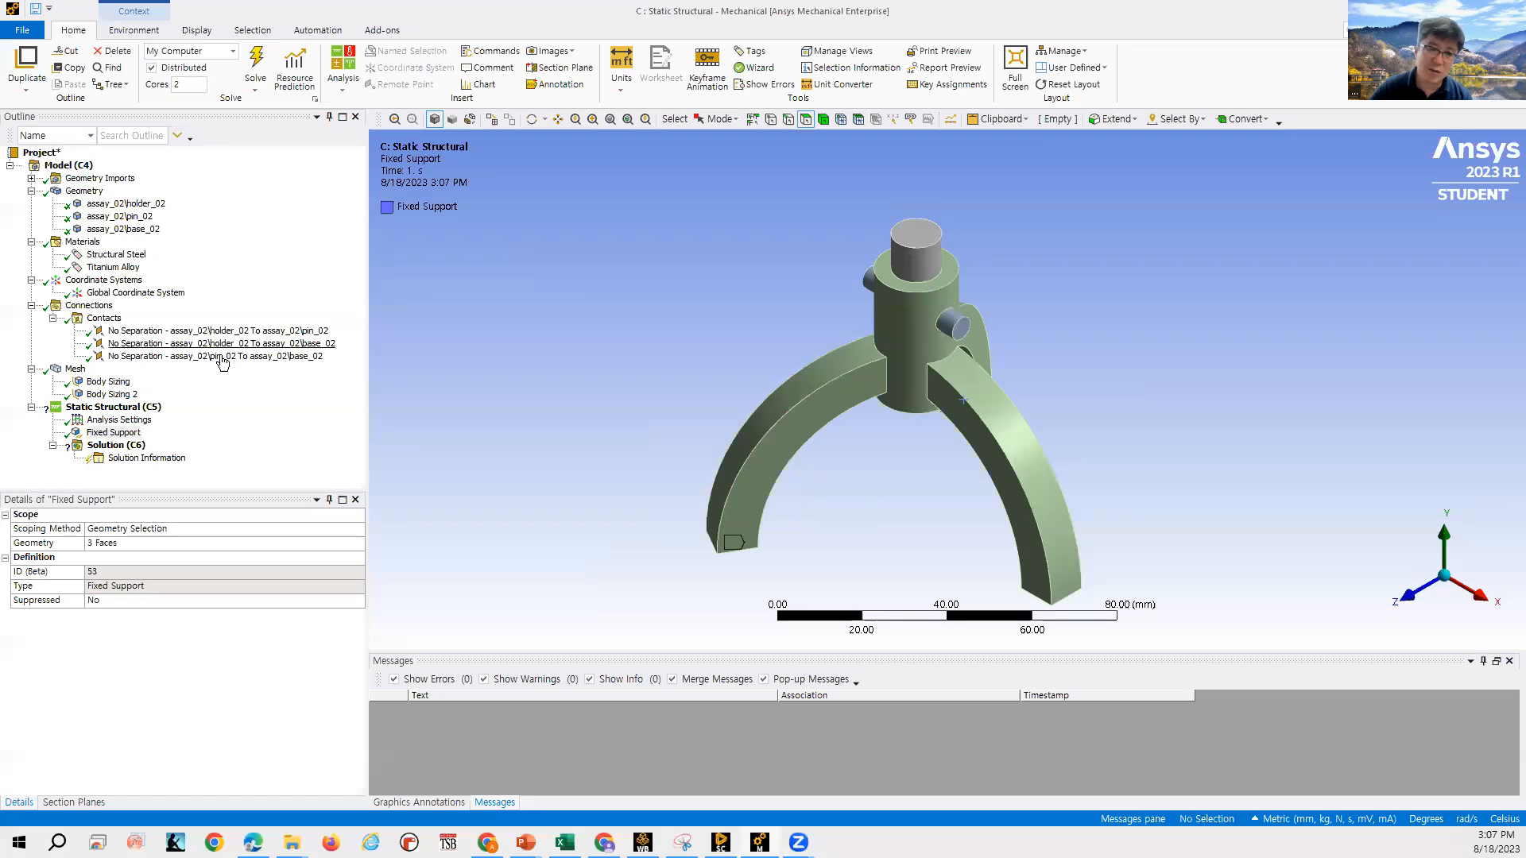
Apply a Force of 10000 N to the circular top face of the holder.
left_click(127, 407)
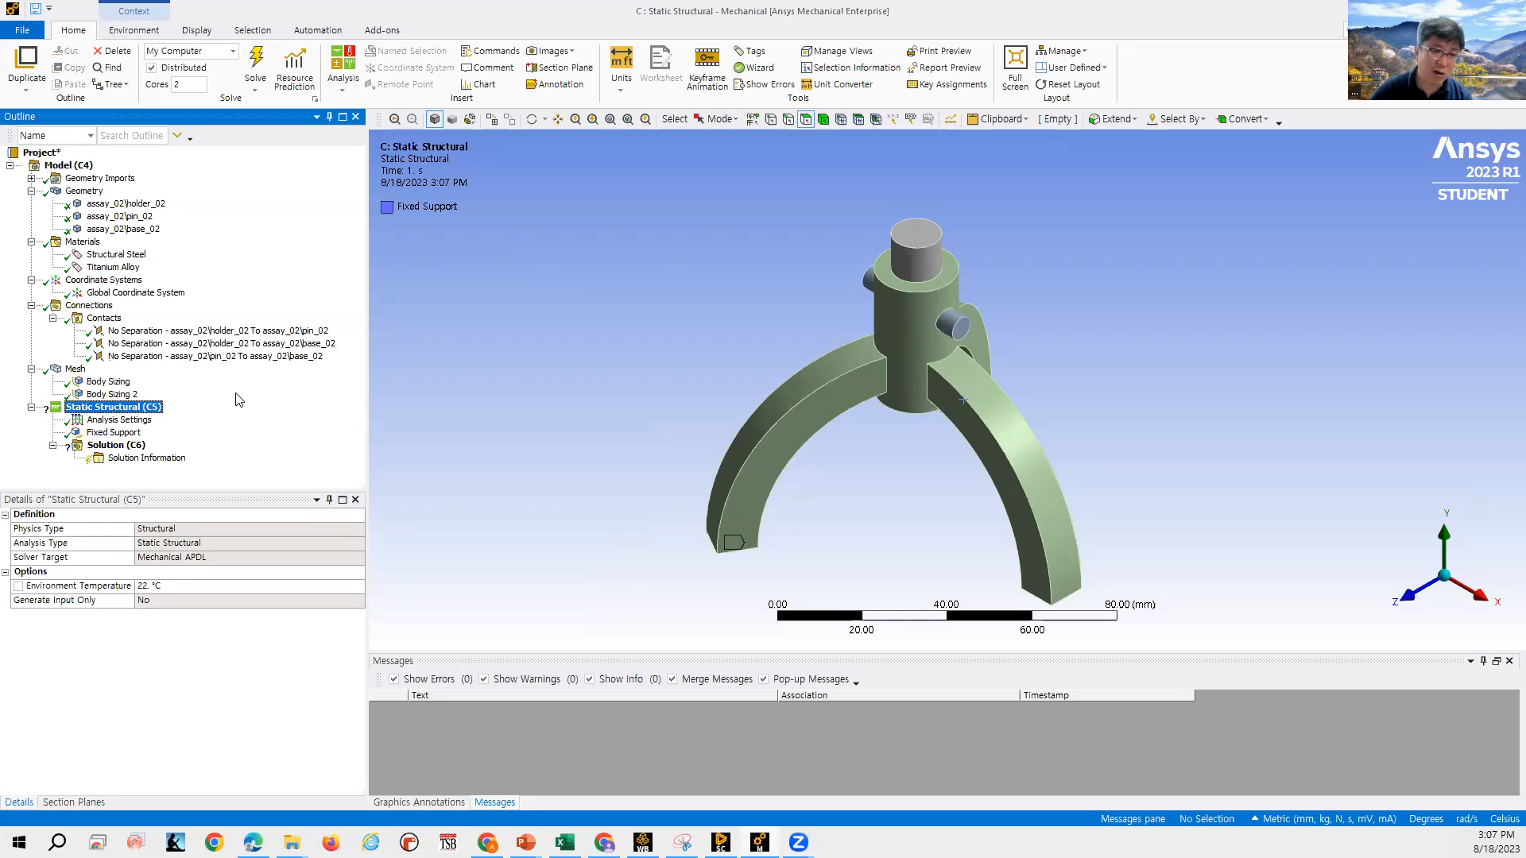
right_click(131, 407)
mouse_move(207, 415)
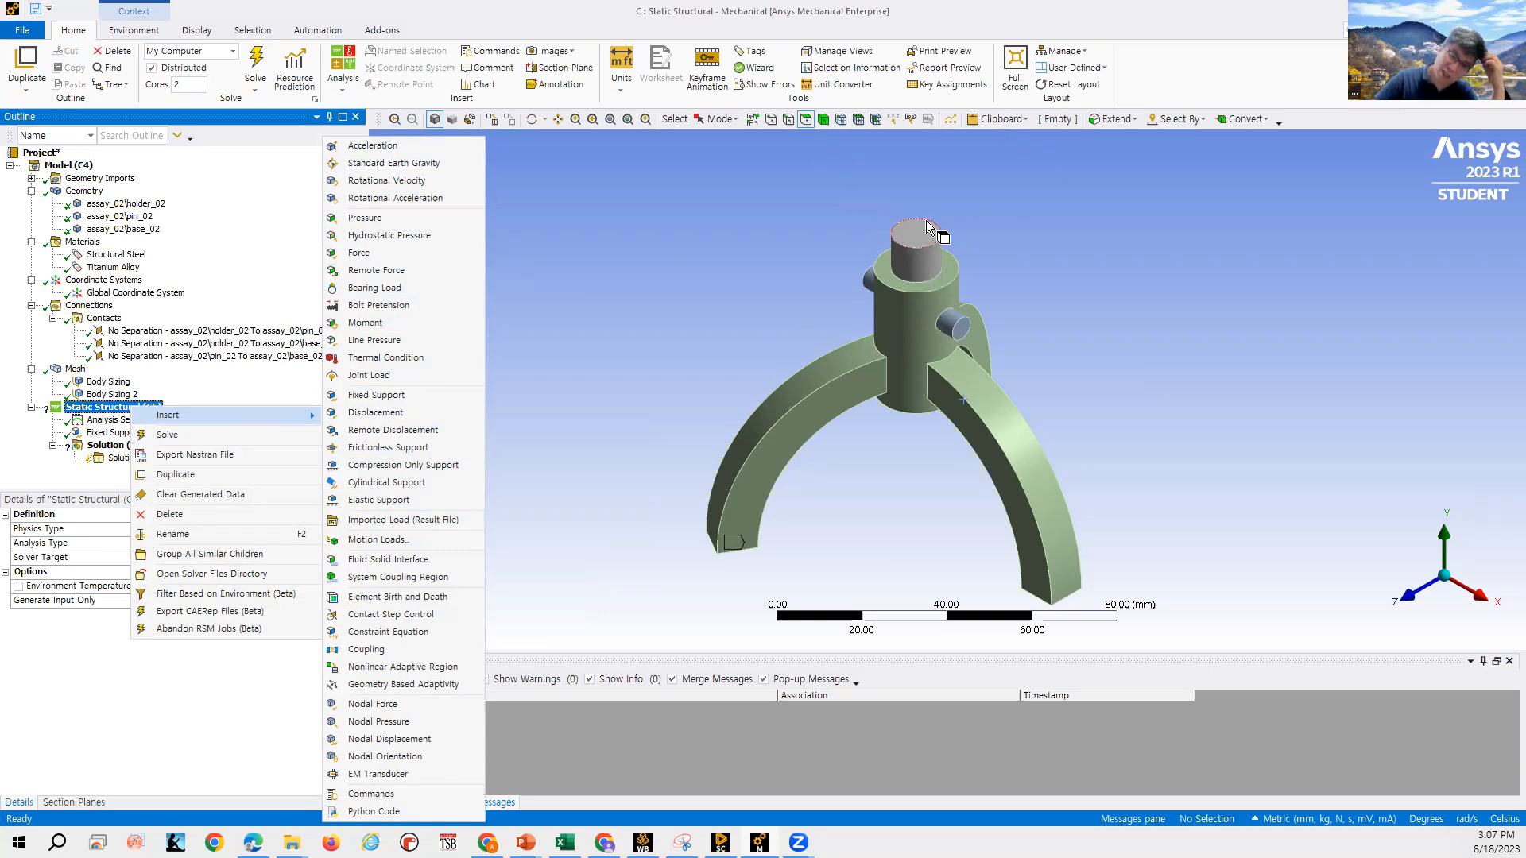
left_click(456, 254)
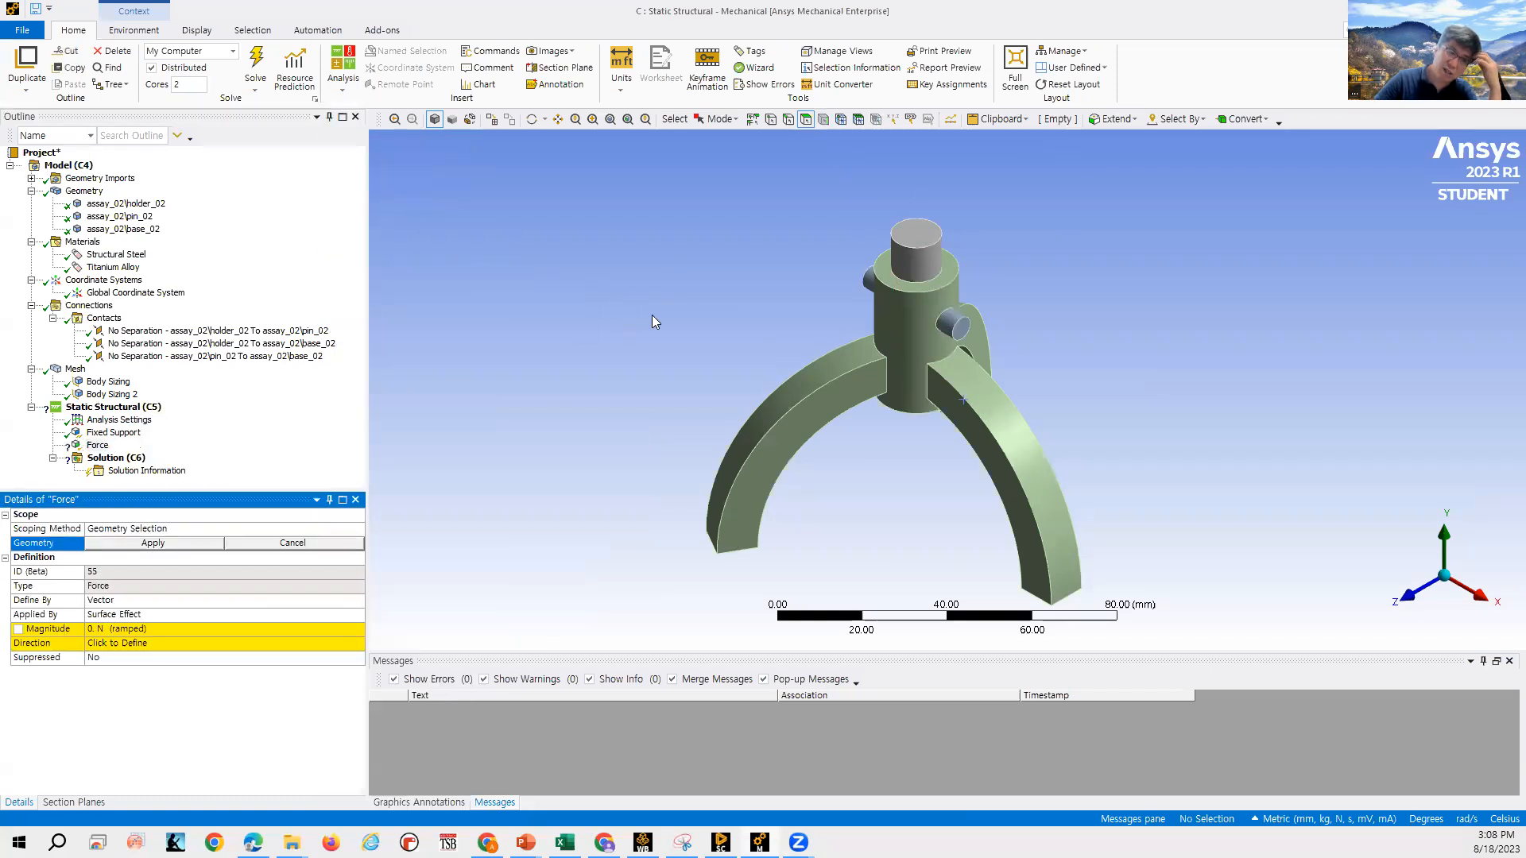
left_click(916, 235)
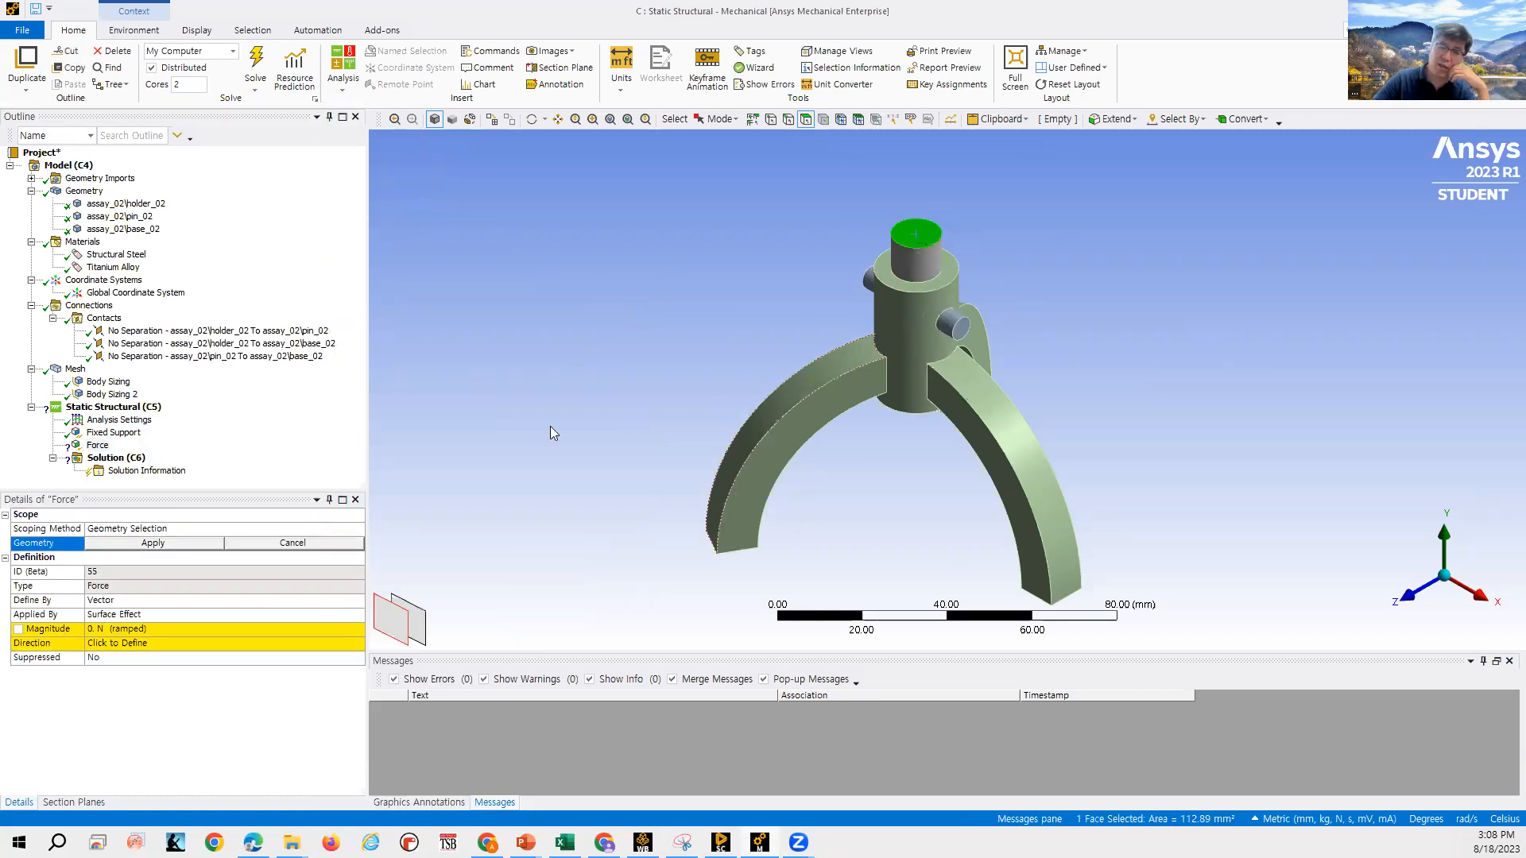
left_click(205, 547)
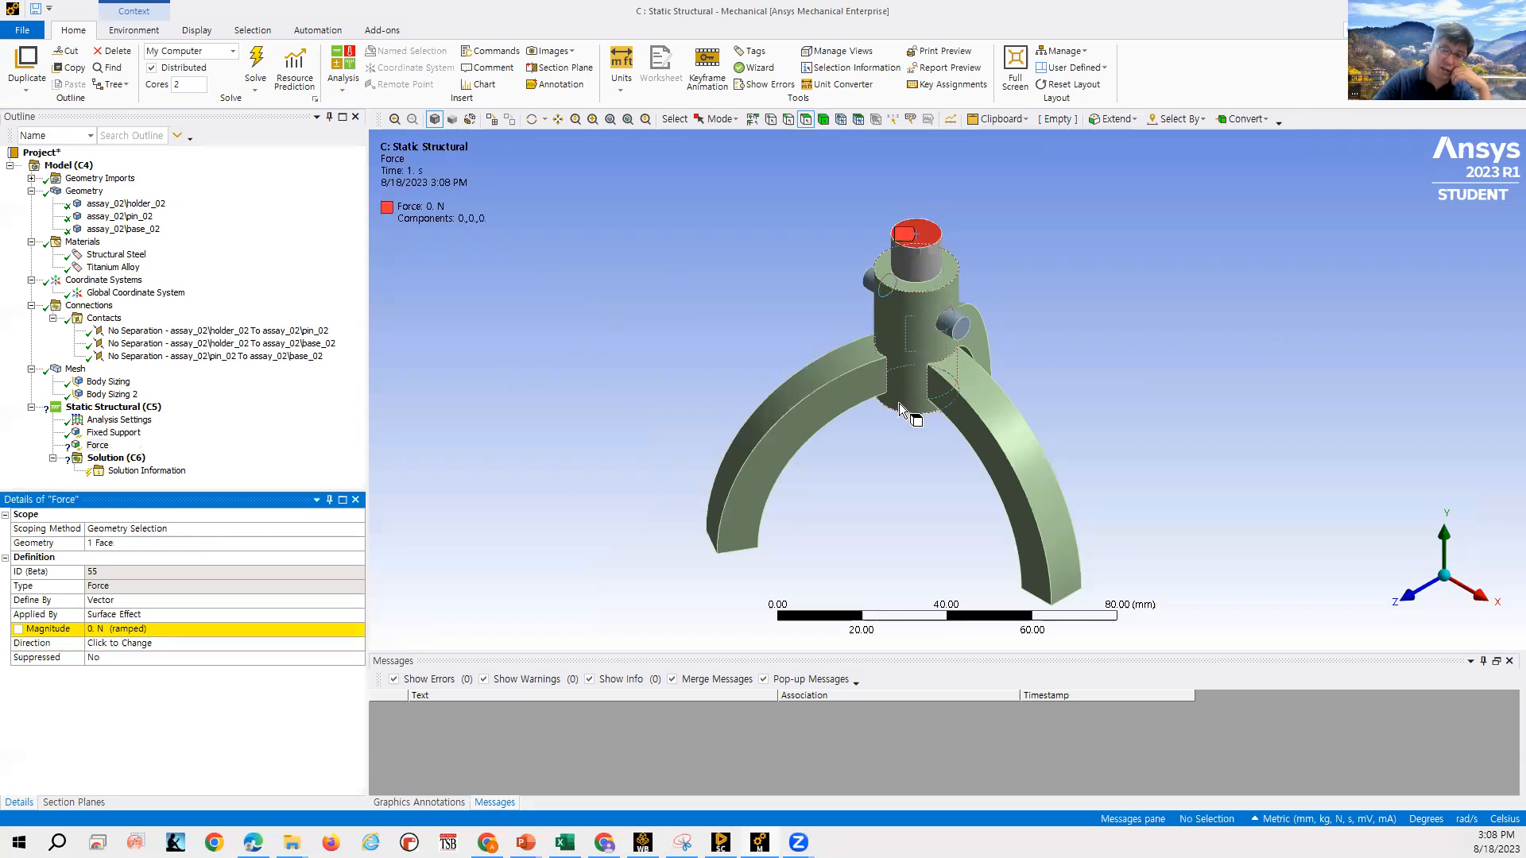
left_click(198, 628)
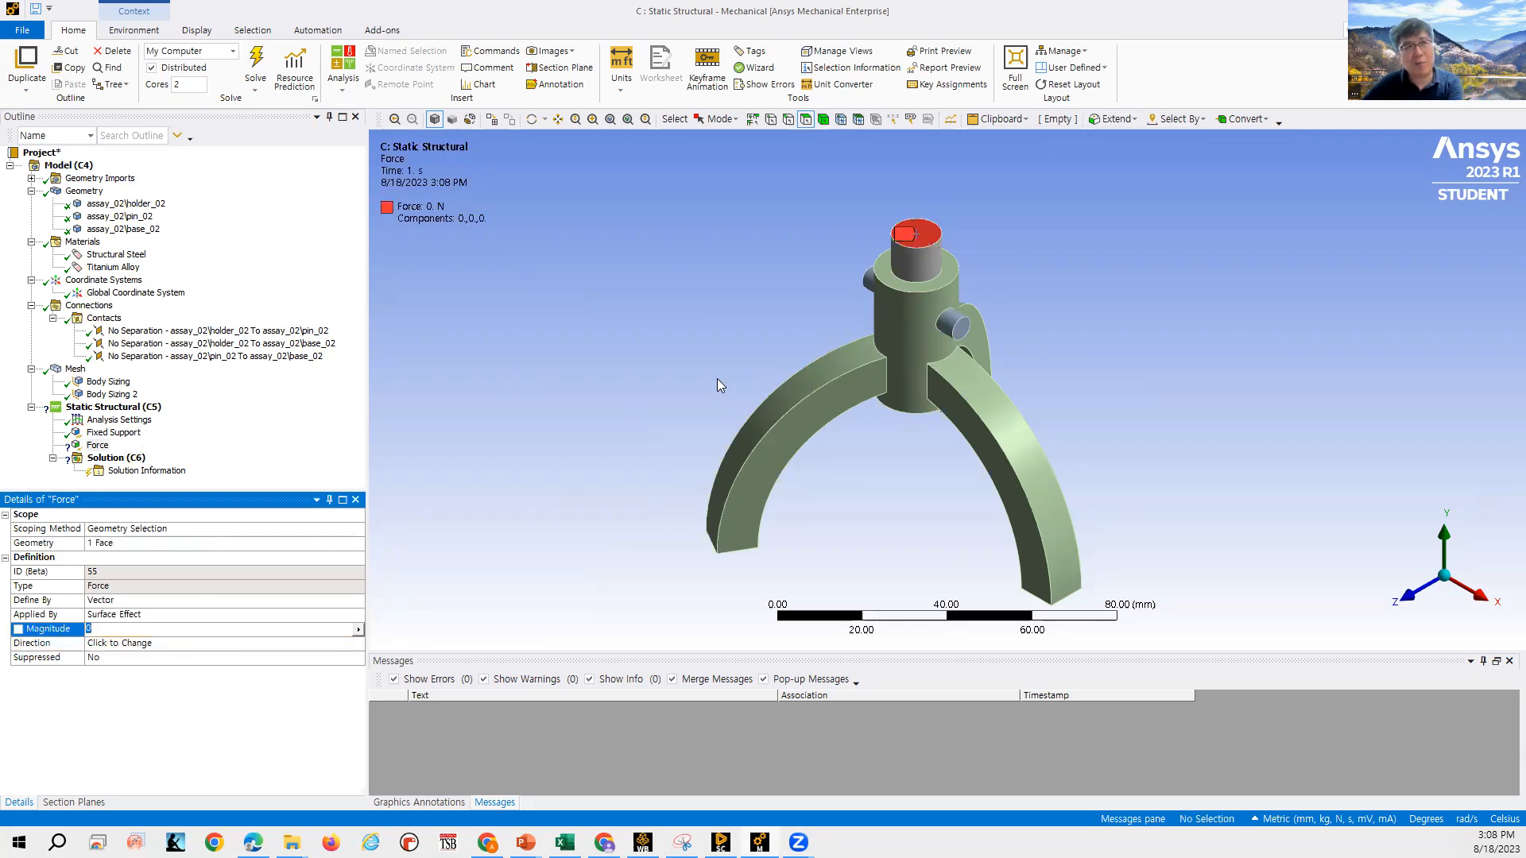
type("10")
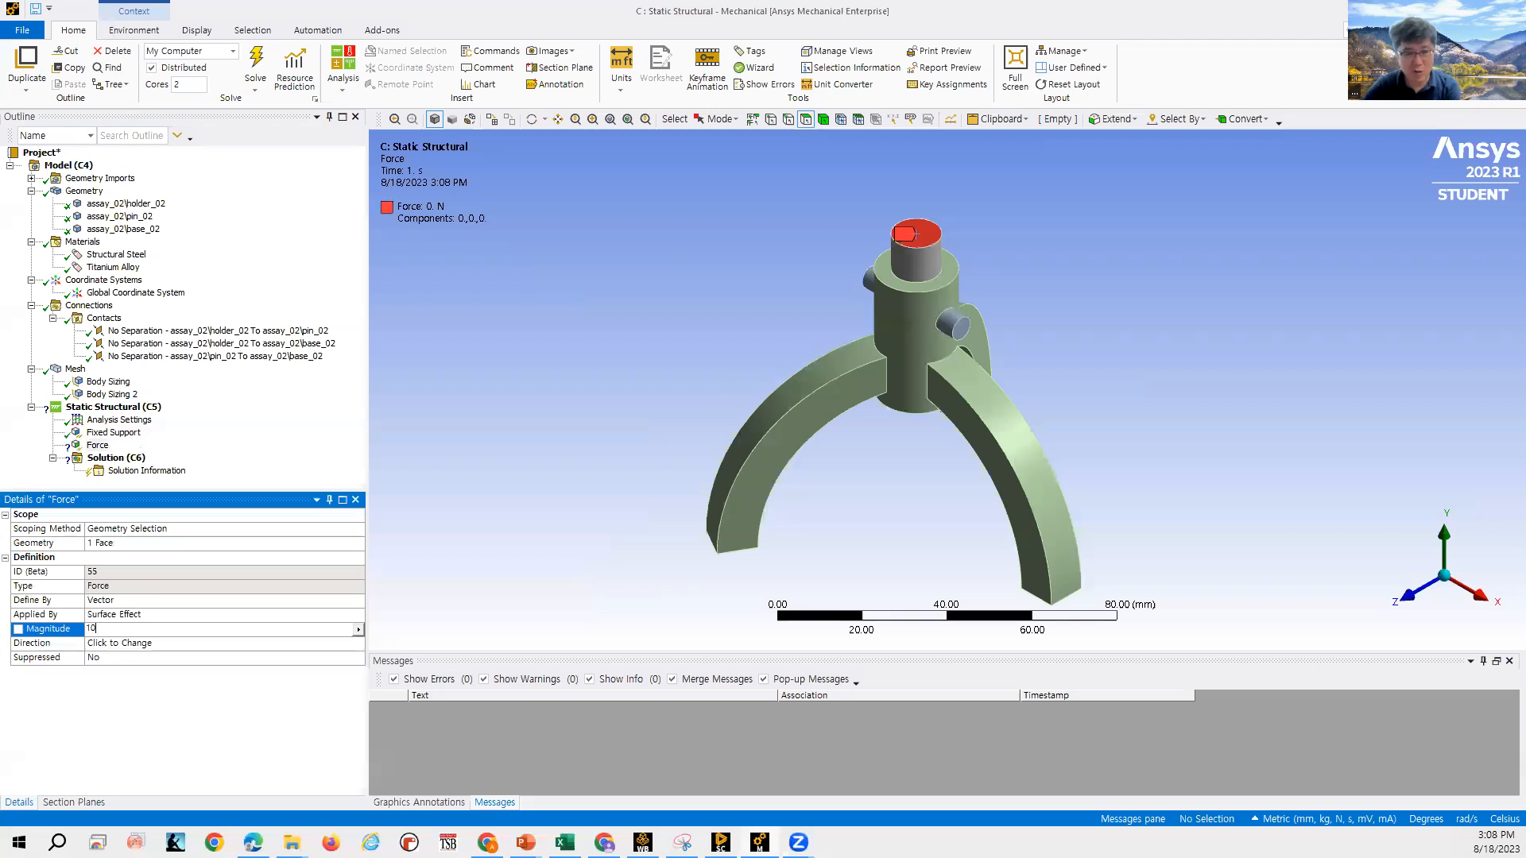
type("000")
key("Return")
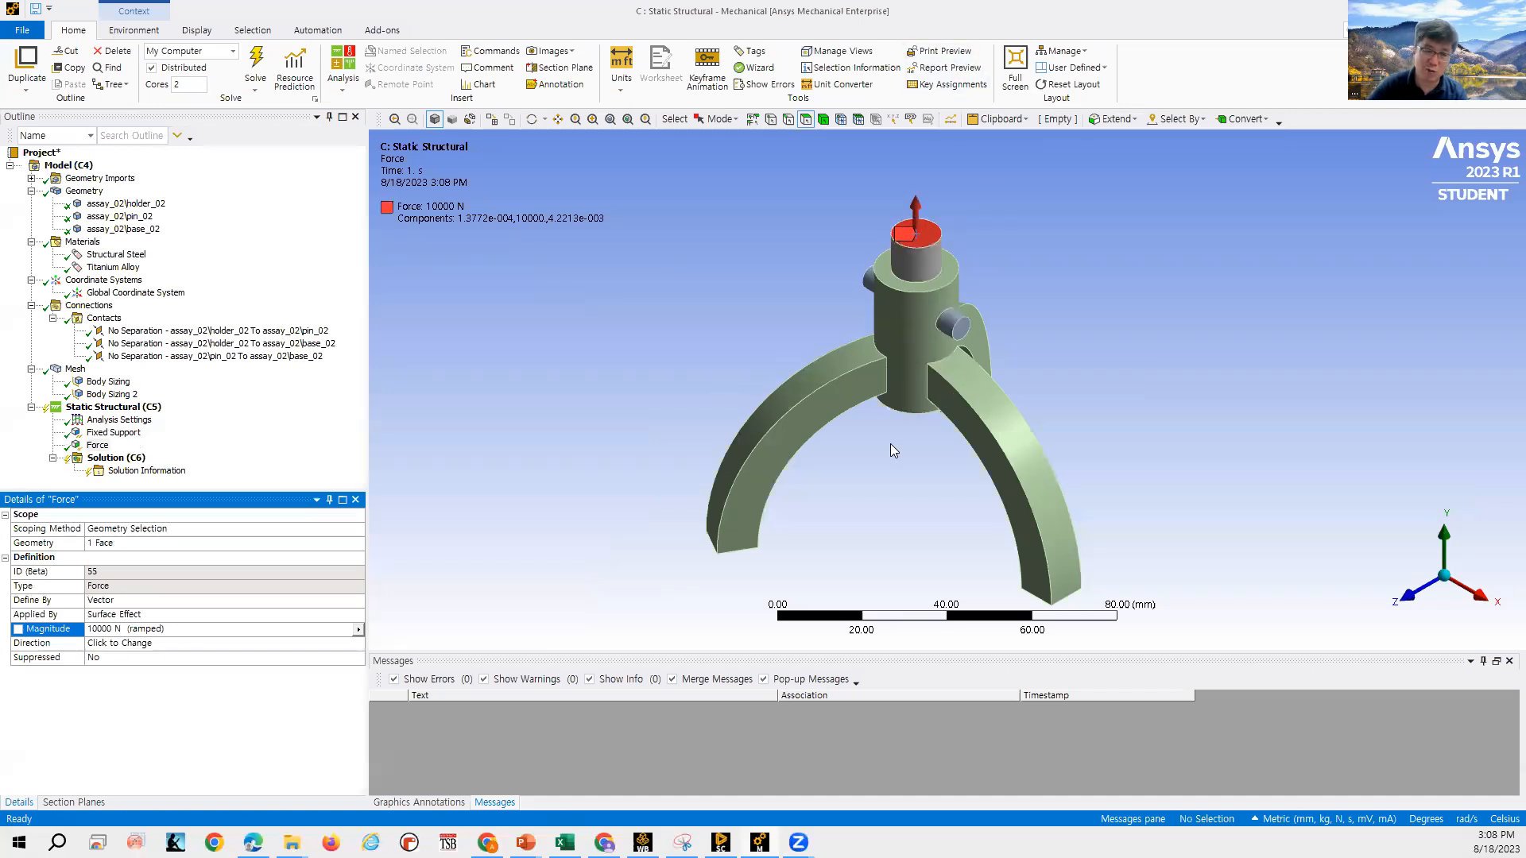
Reverse the direction of the holder force so it acts downward along the negative Y axis.
left_click(124, 632)
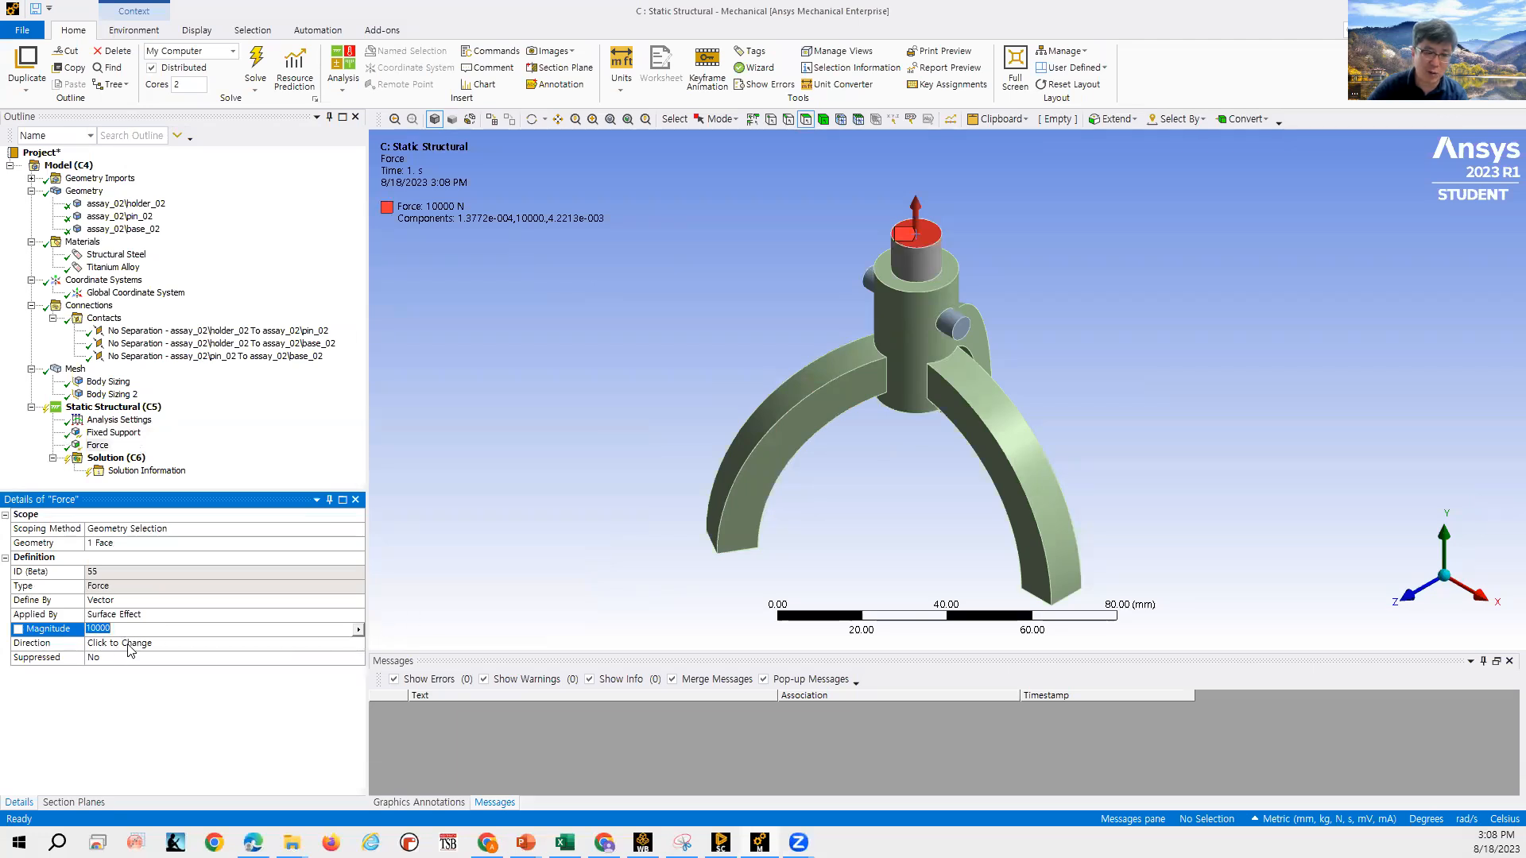
left_click(127, 643)
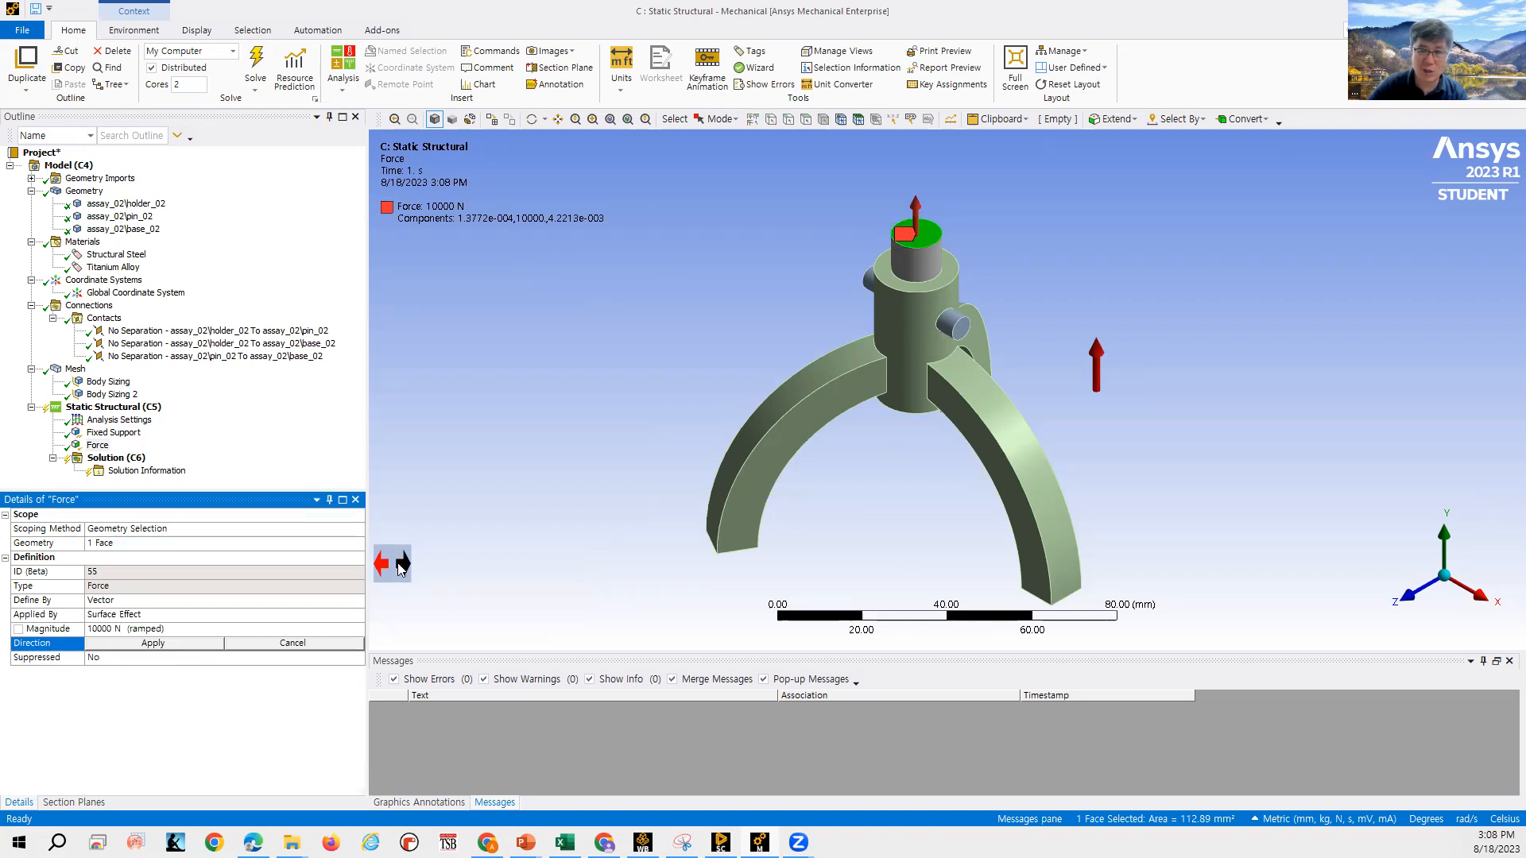
left_click(402, 565)
left_click(399, 564)
left_click(398, 563)
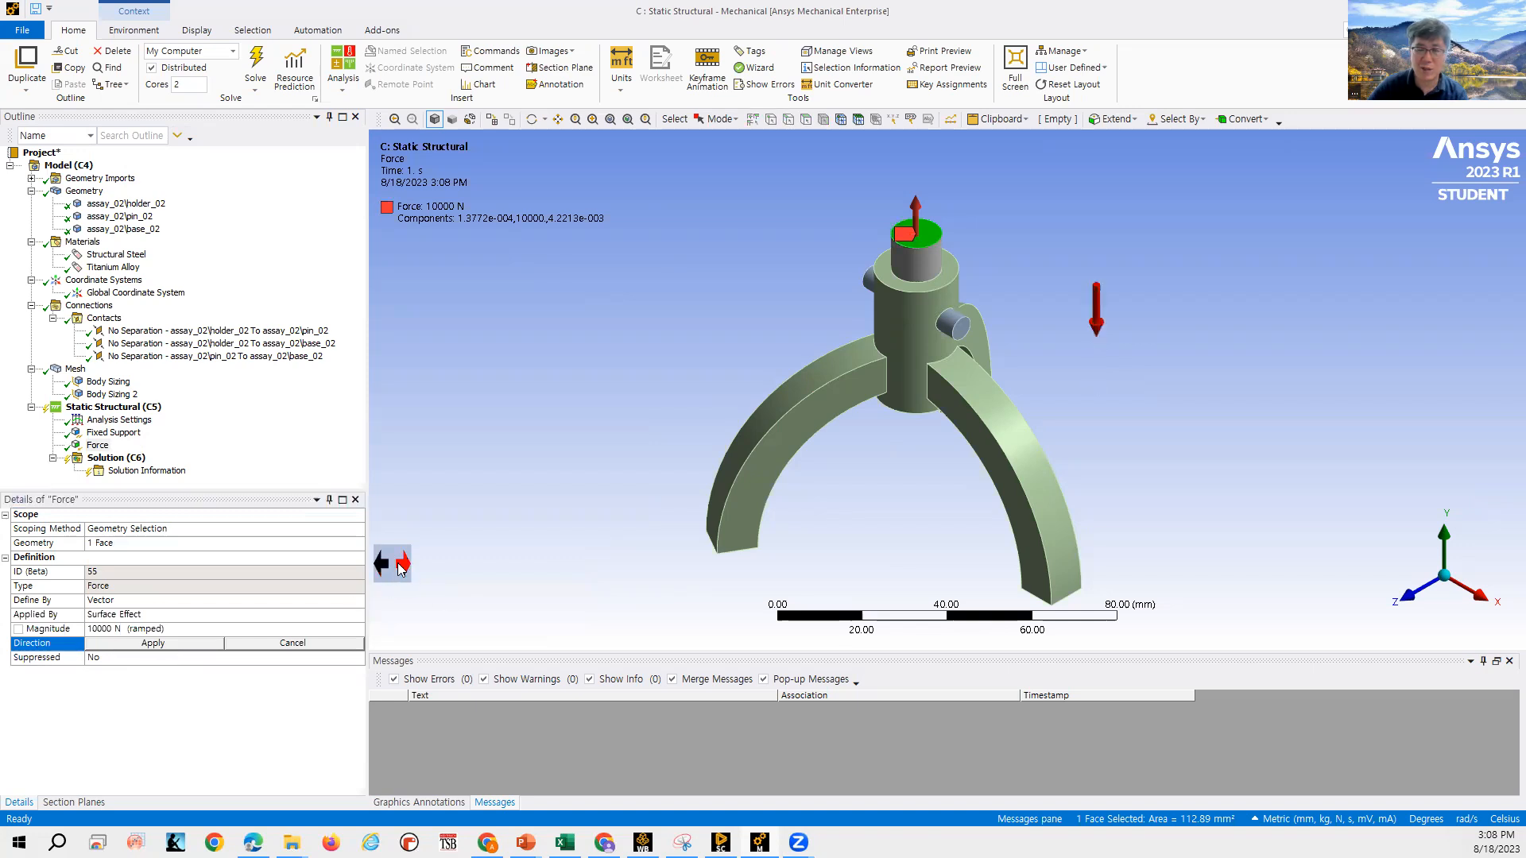
left_click(165, 648)
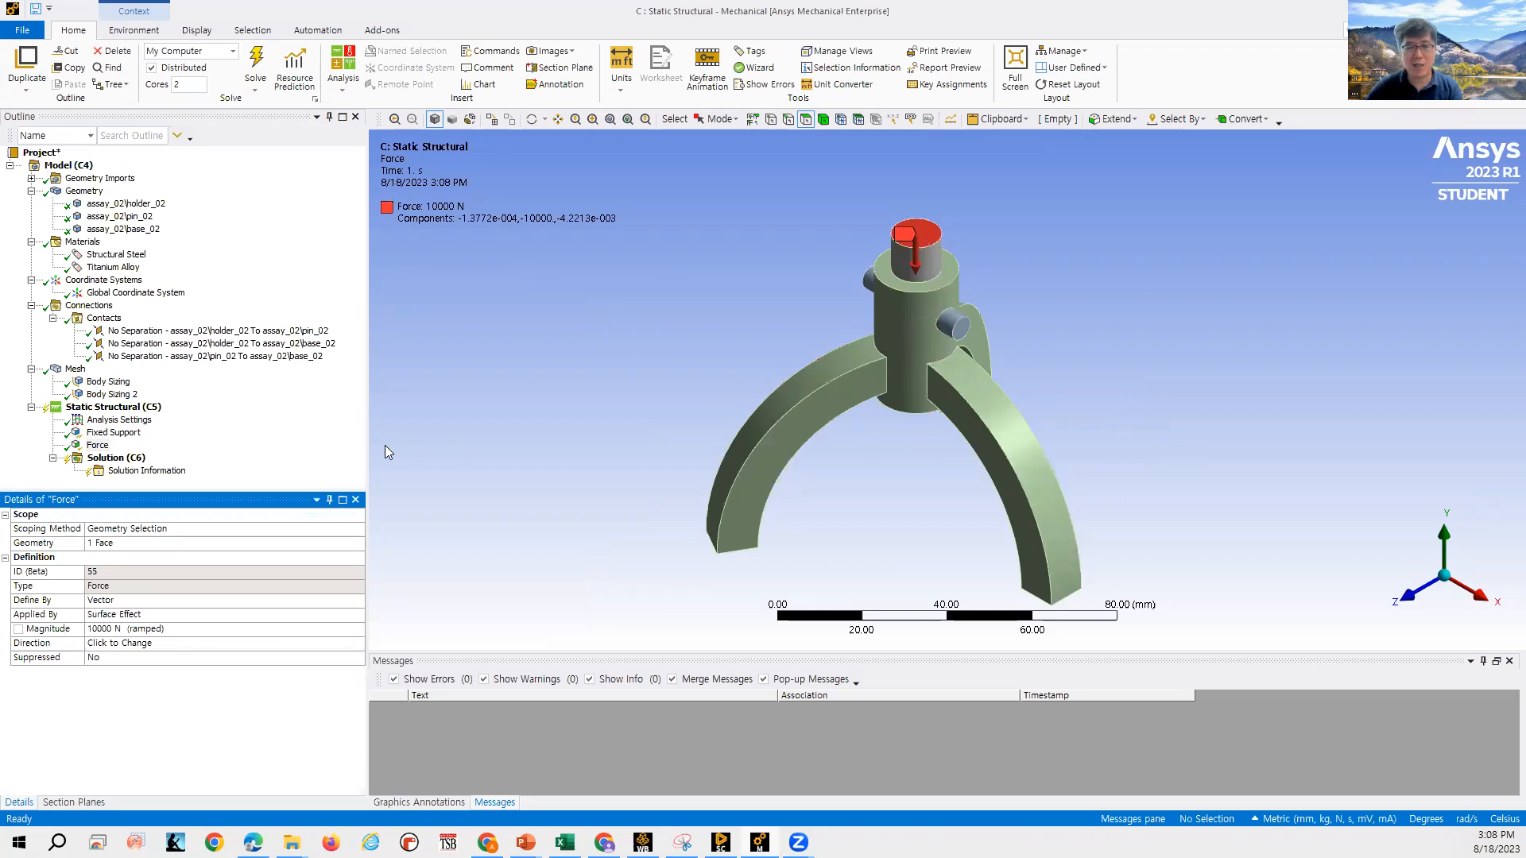
Add a Total Deformation result for all bodies to the solution.
left_click(141, 458)
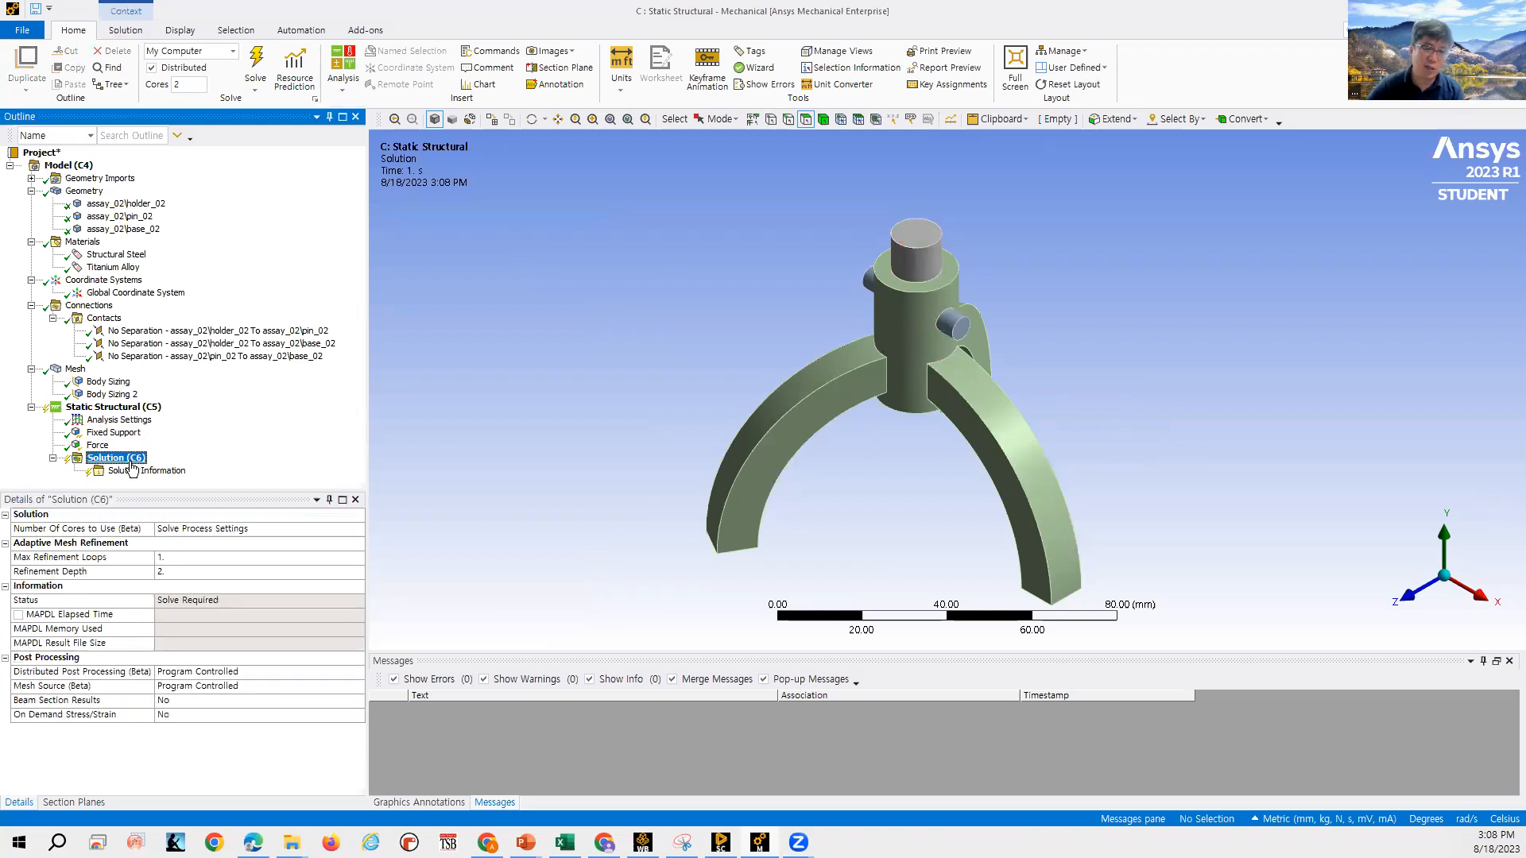
right_click(135, 461)
mouse_move(250, 474)
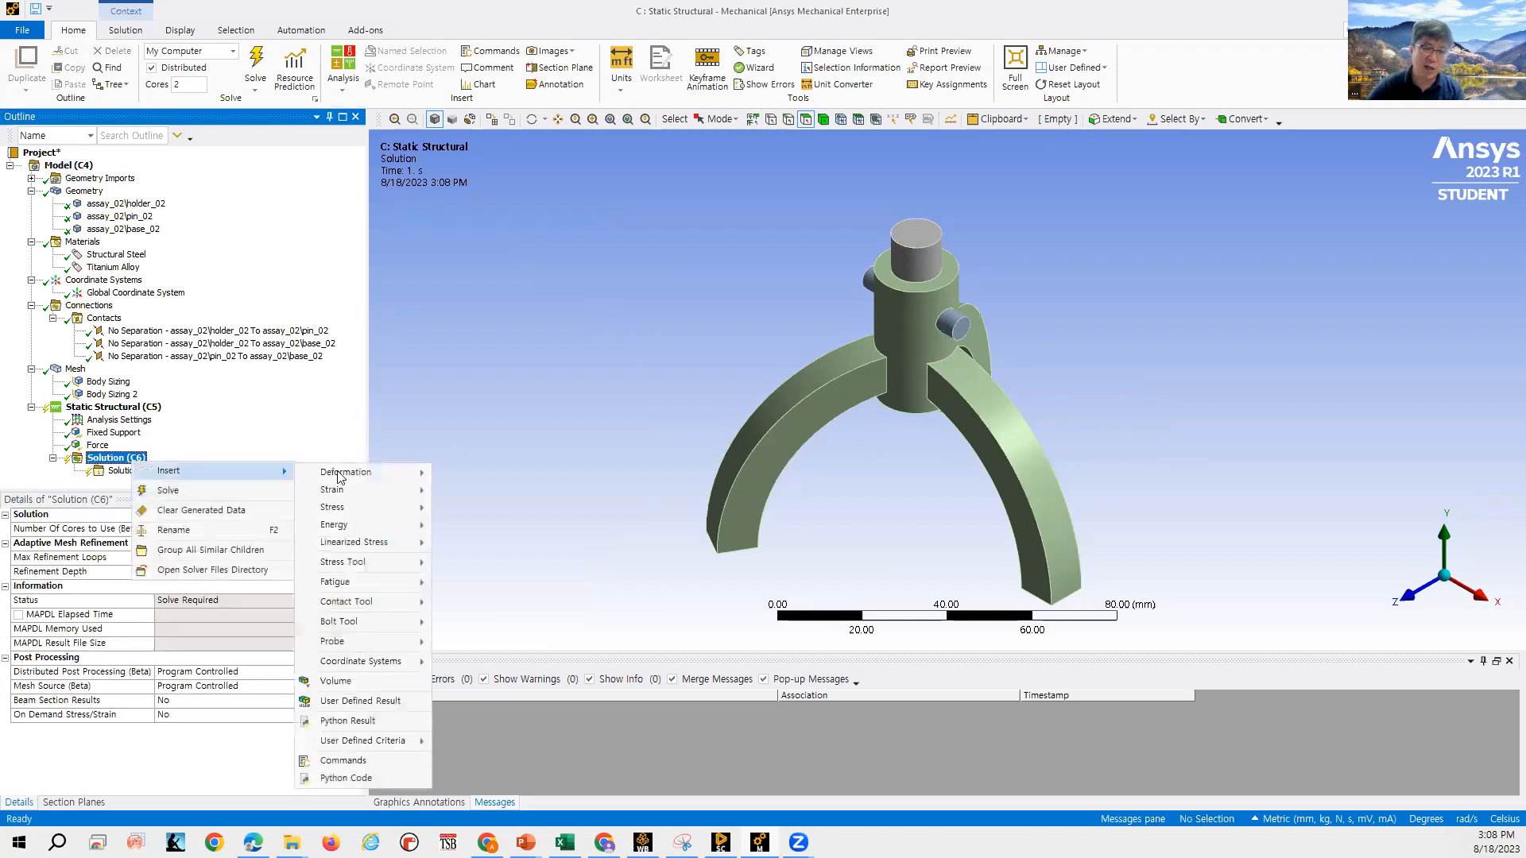
mouse_move(340, 477)
left_click(447, 473)
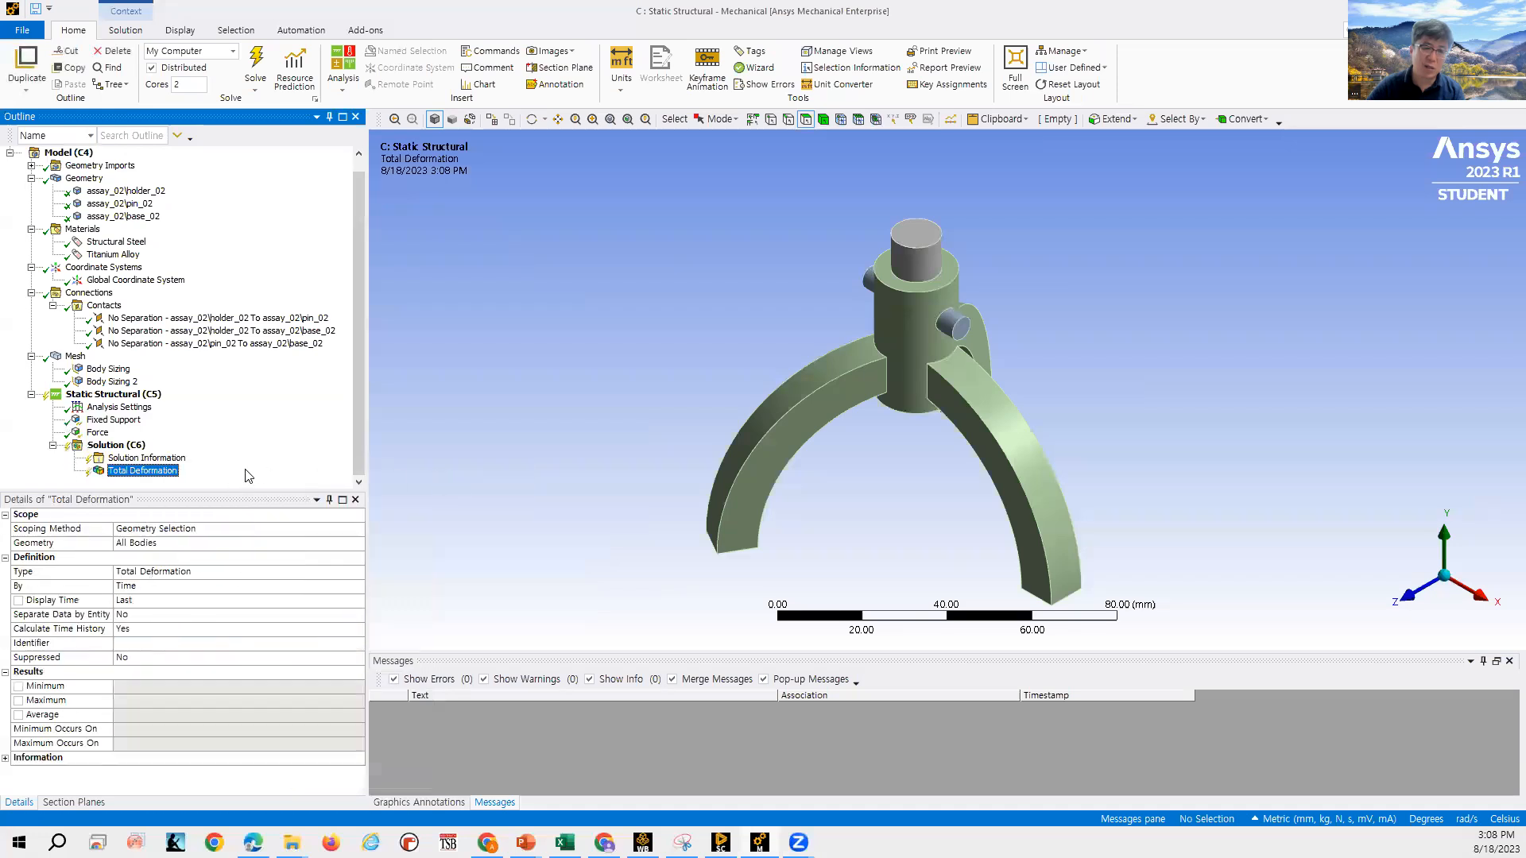
Add an Equivalent (von-Mises) strain result for all bodies to the solution.
left_click(120, 445)
right_click(136, 447)
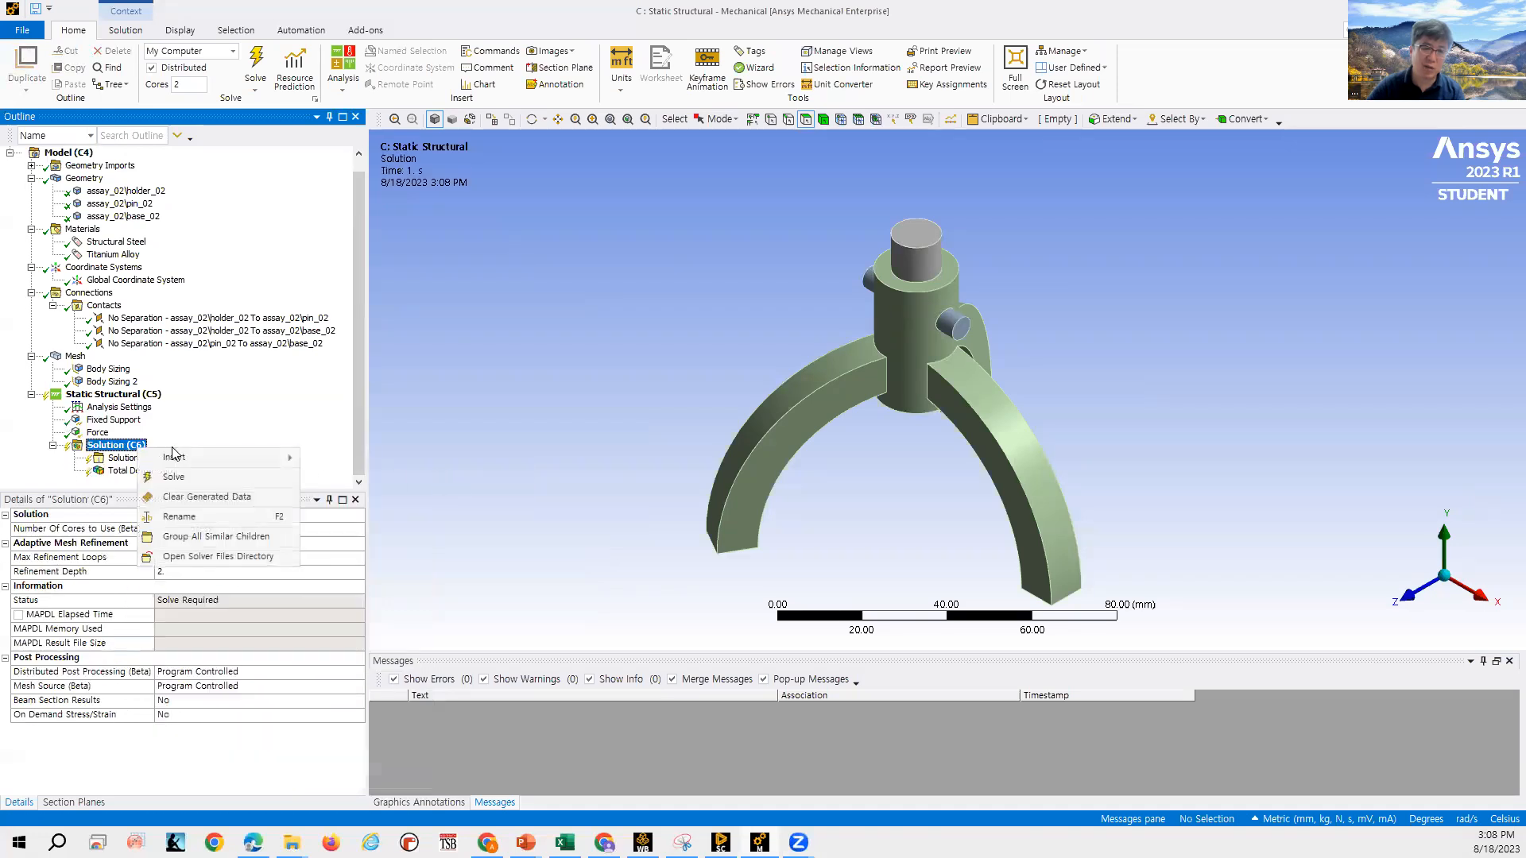
mouse_move(238, 457)
mouse_move(397, 477)
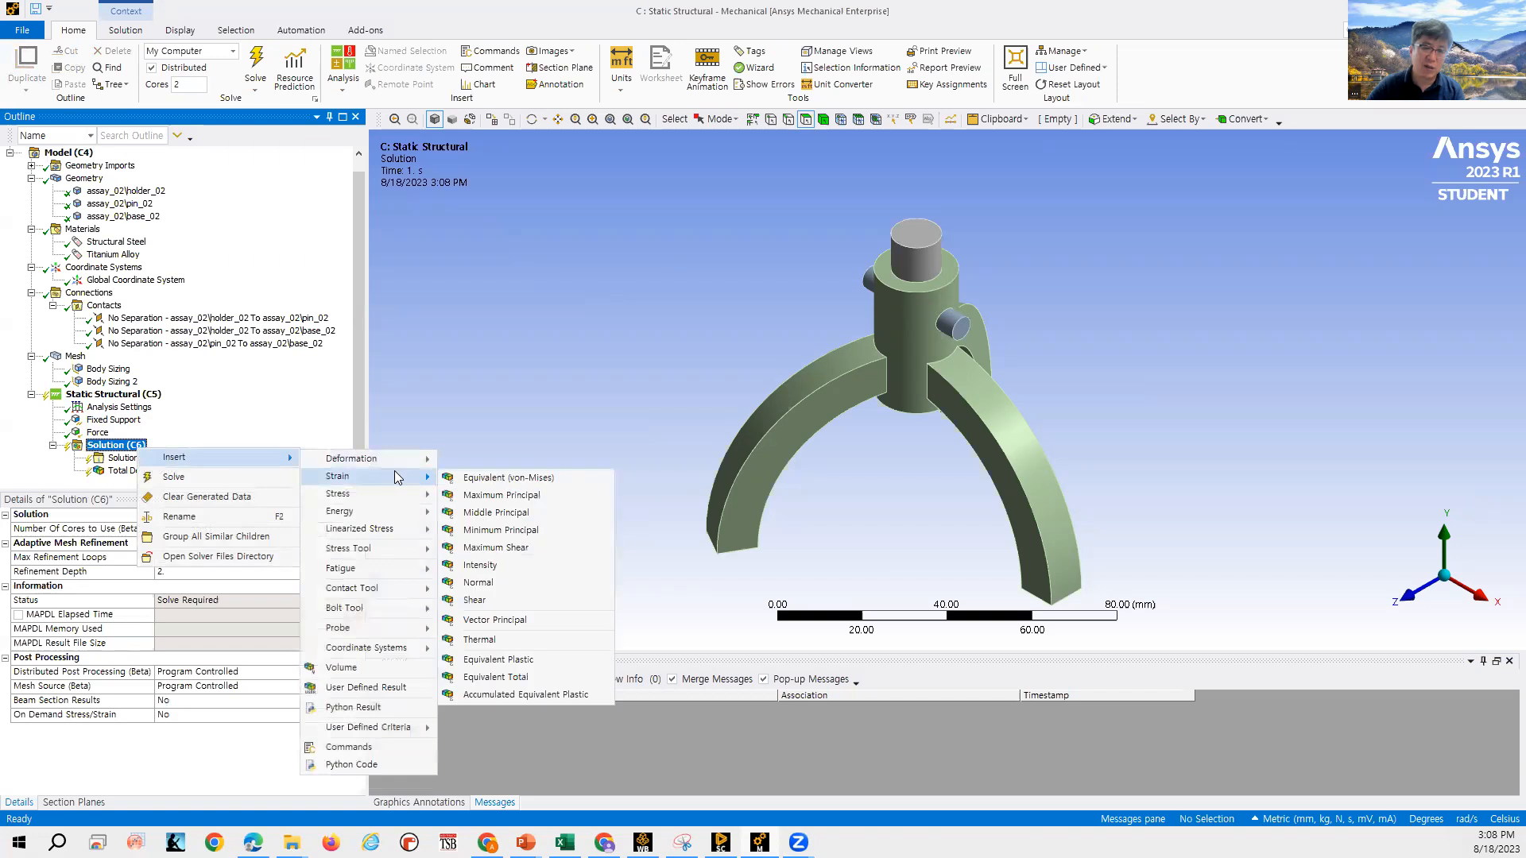
left_click(481, 479)
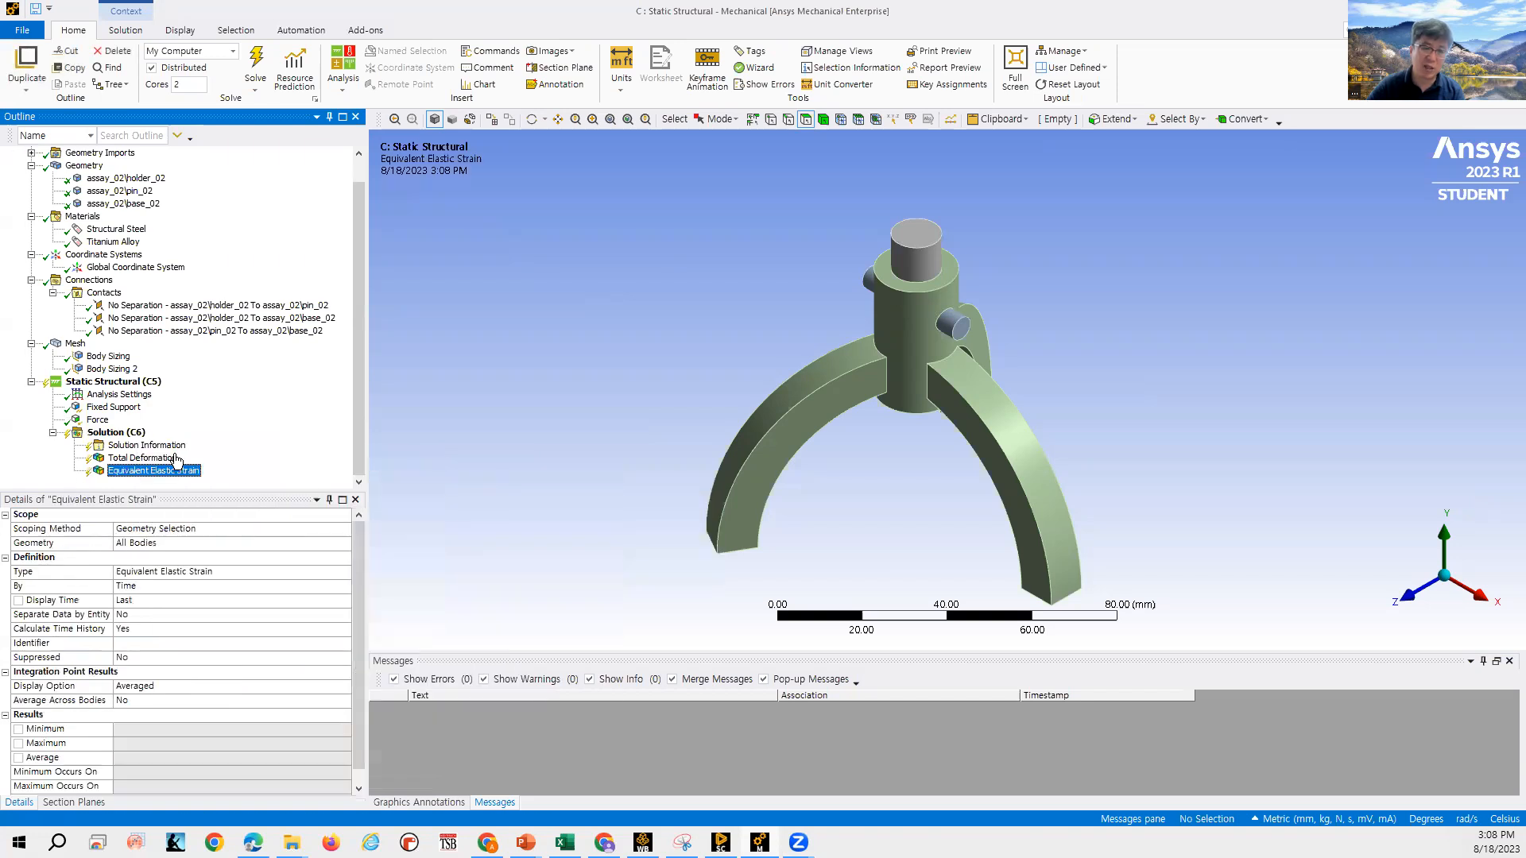
Add an Equivalent (von-Mises) stress result for all bodies to the solution.
right_click(128, 434)
mouse_move(246, 439)
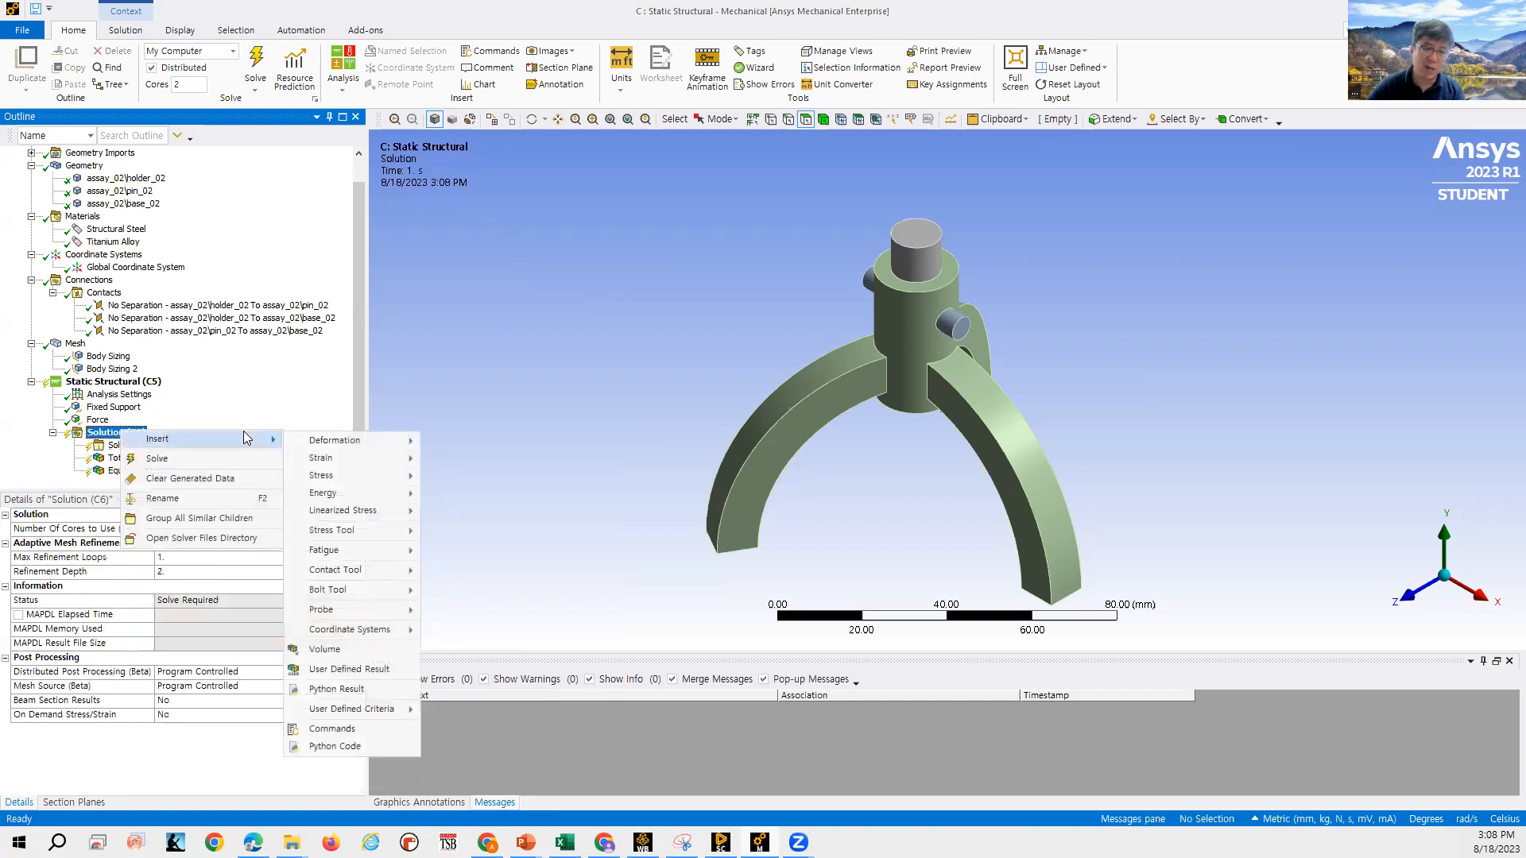
mouse_move(389, 477)
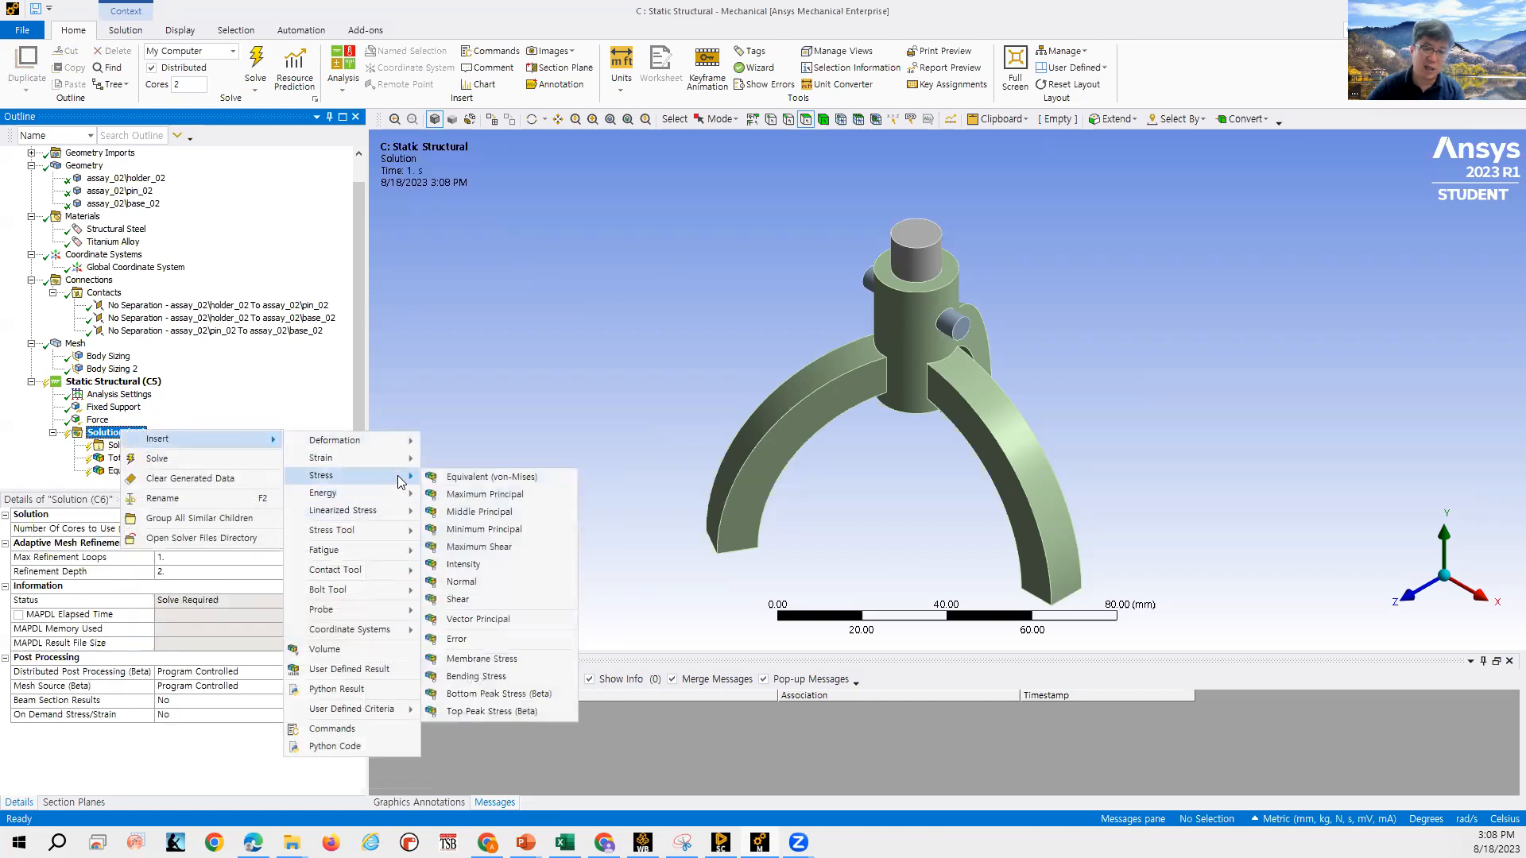
left_click(465, 481)
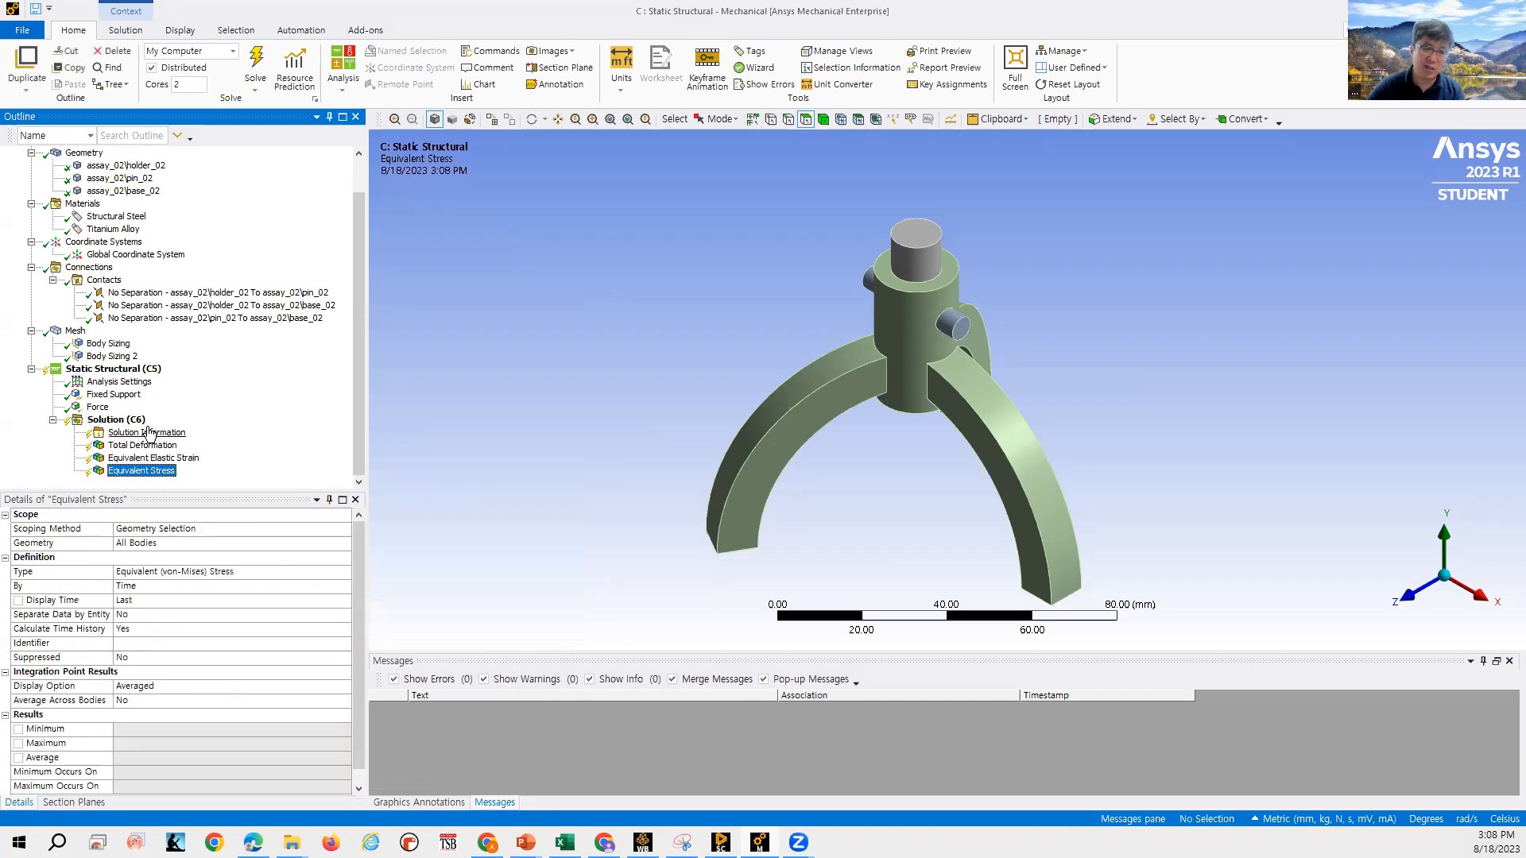
Add a Stress Tool based on the Max Equivalent Stress theory to the solution.
right_click(137, 421)
mouse_move(209, 429)
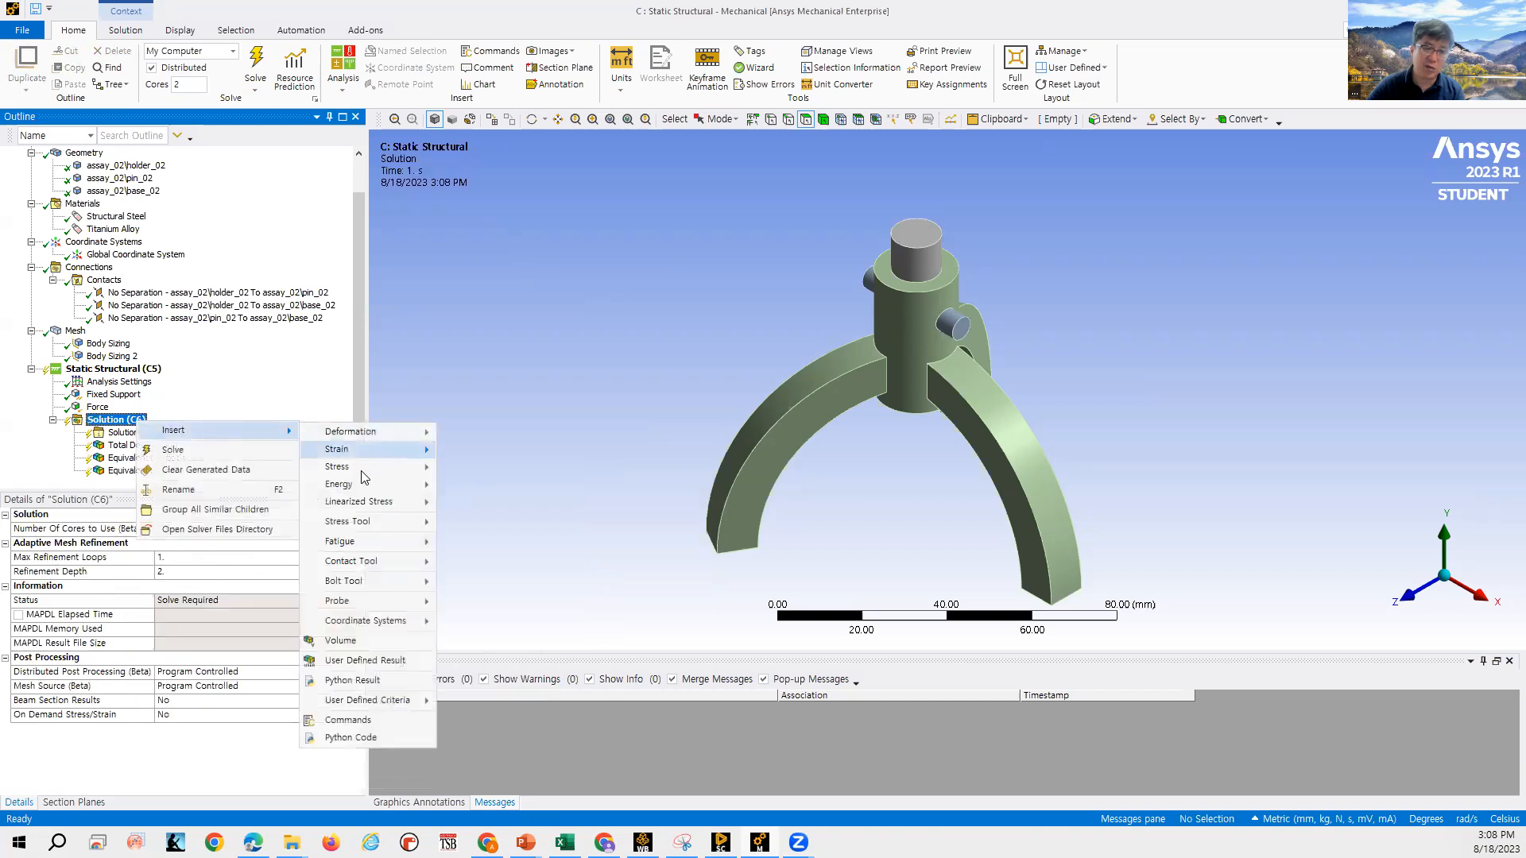
mouse_move(377, 523)
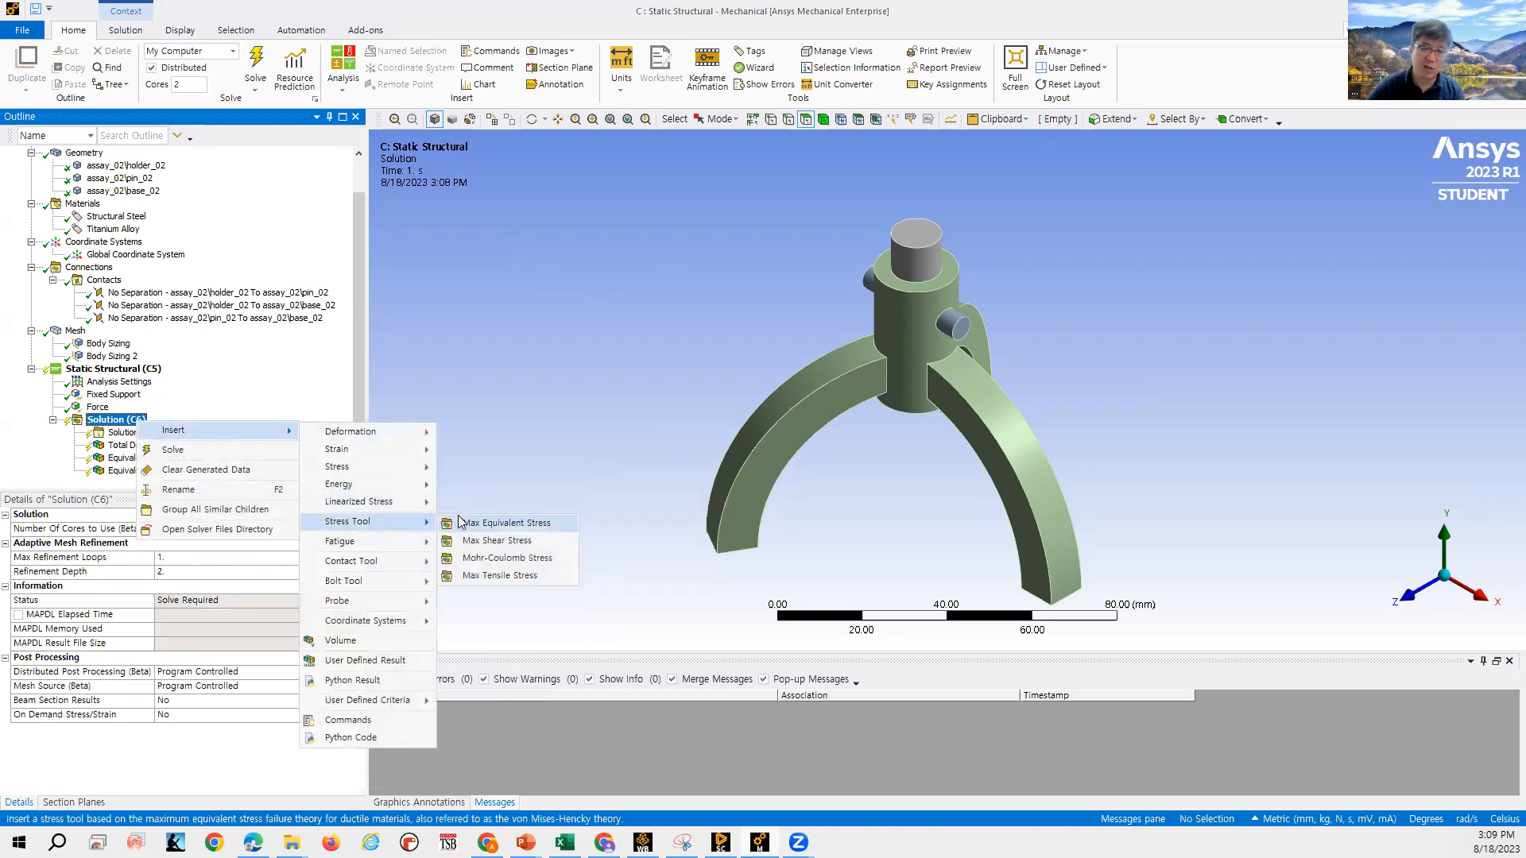
left_click(493, 523)
Add a second Stress Tool based on the Max Shear Stress theory to the solution.
left_click(116, 406)
right_click(118, 408)
mouse_move(199, 418)
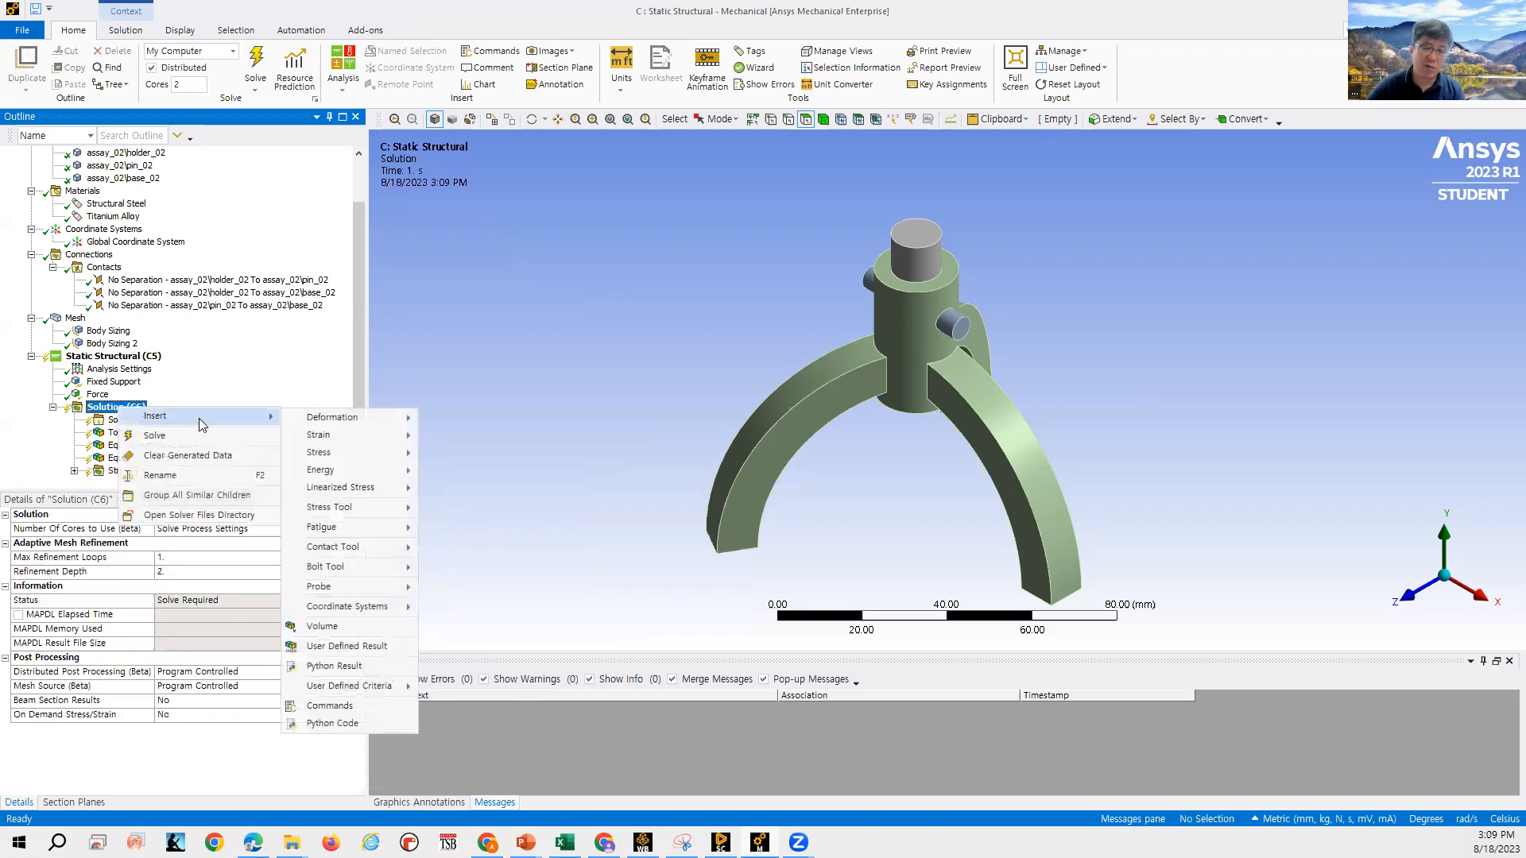
mouse_move(358, 507)
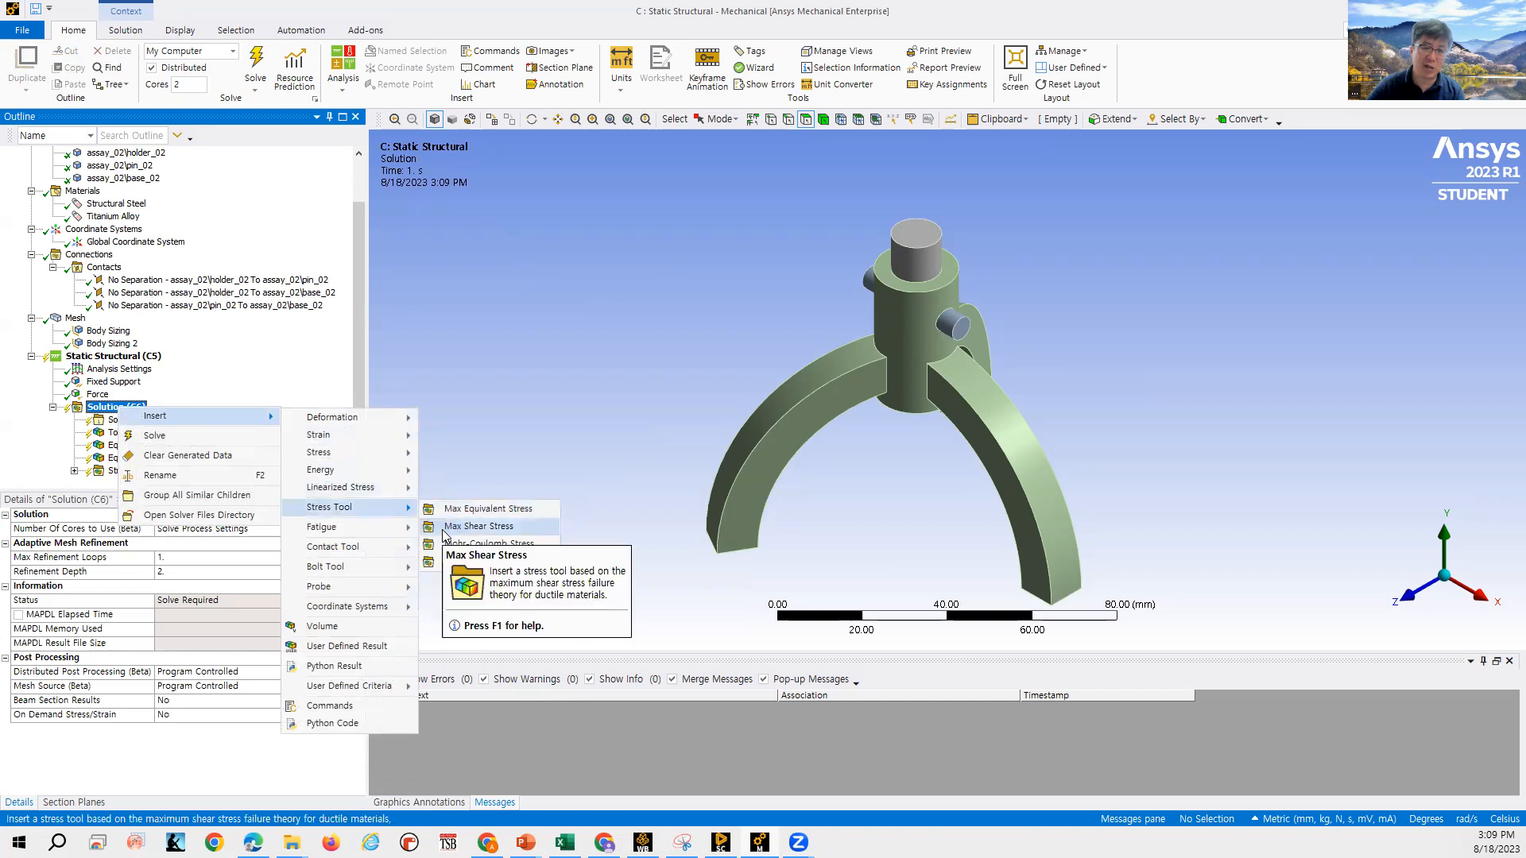
key("Escape")
key("Escape")
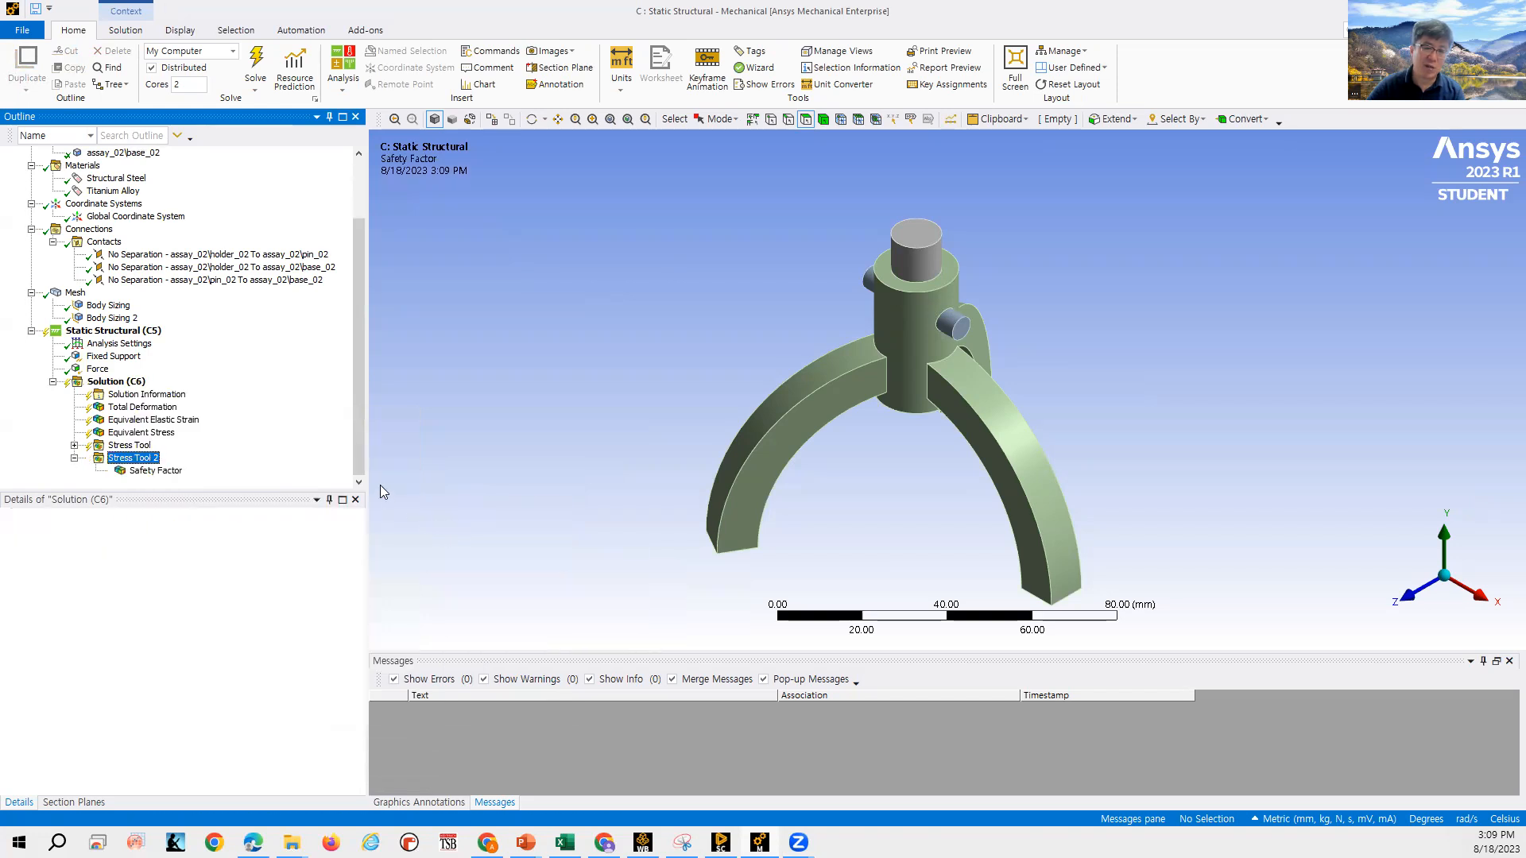
Expand the first Stress Tool, select its Safety Factor result, and solve the static structural analysis.
left_click(75, 447)
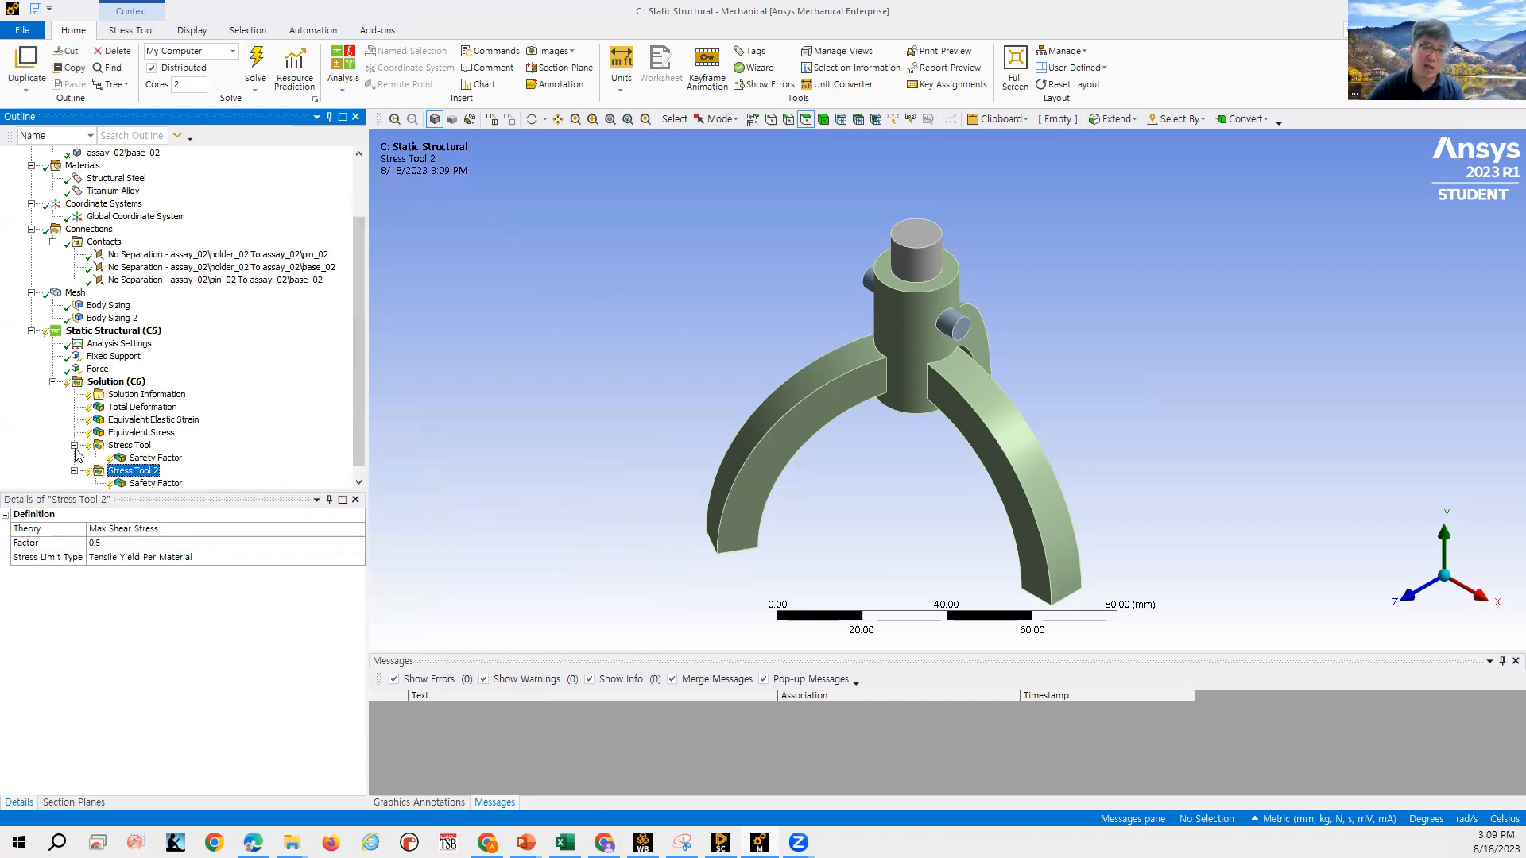
left_click(156, 459)
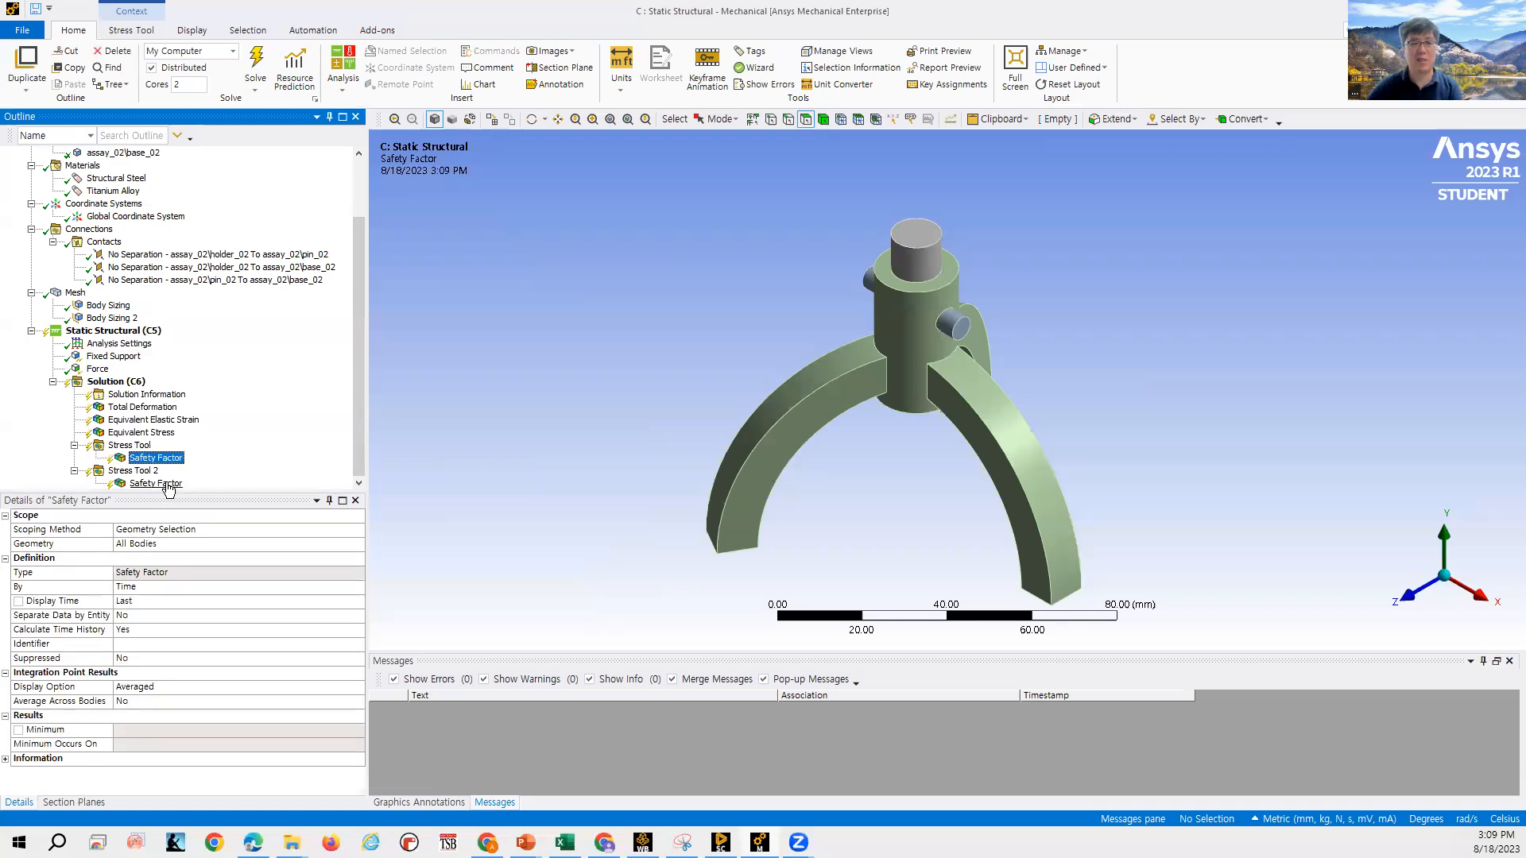
left_click_drag(175, 488, 175, 535)
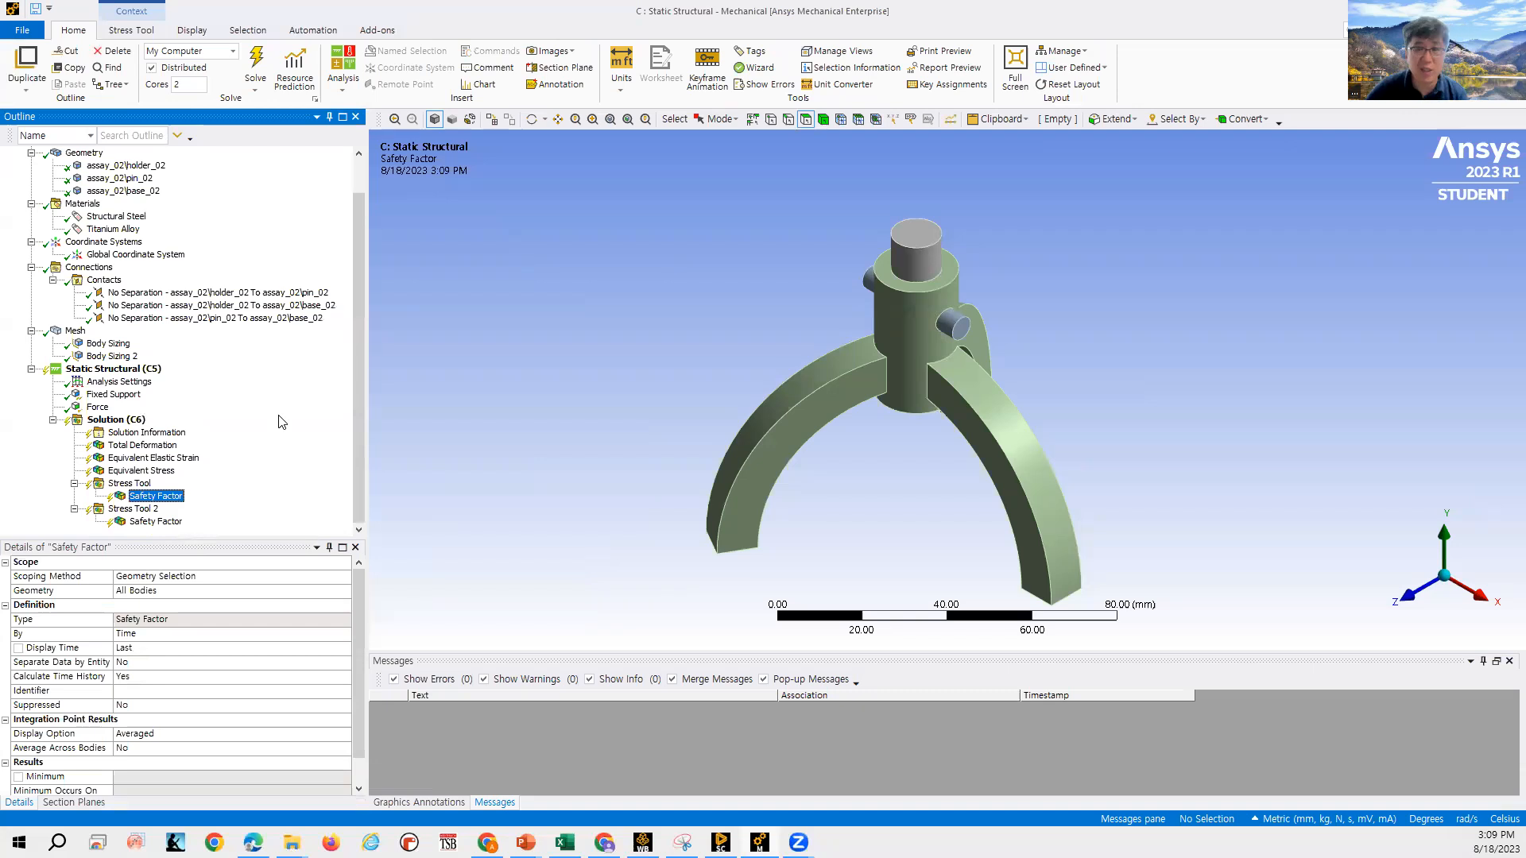
left_click(255, 65)
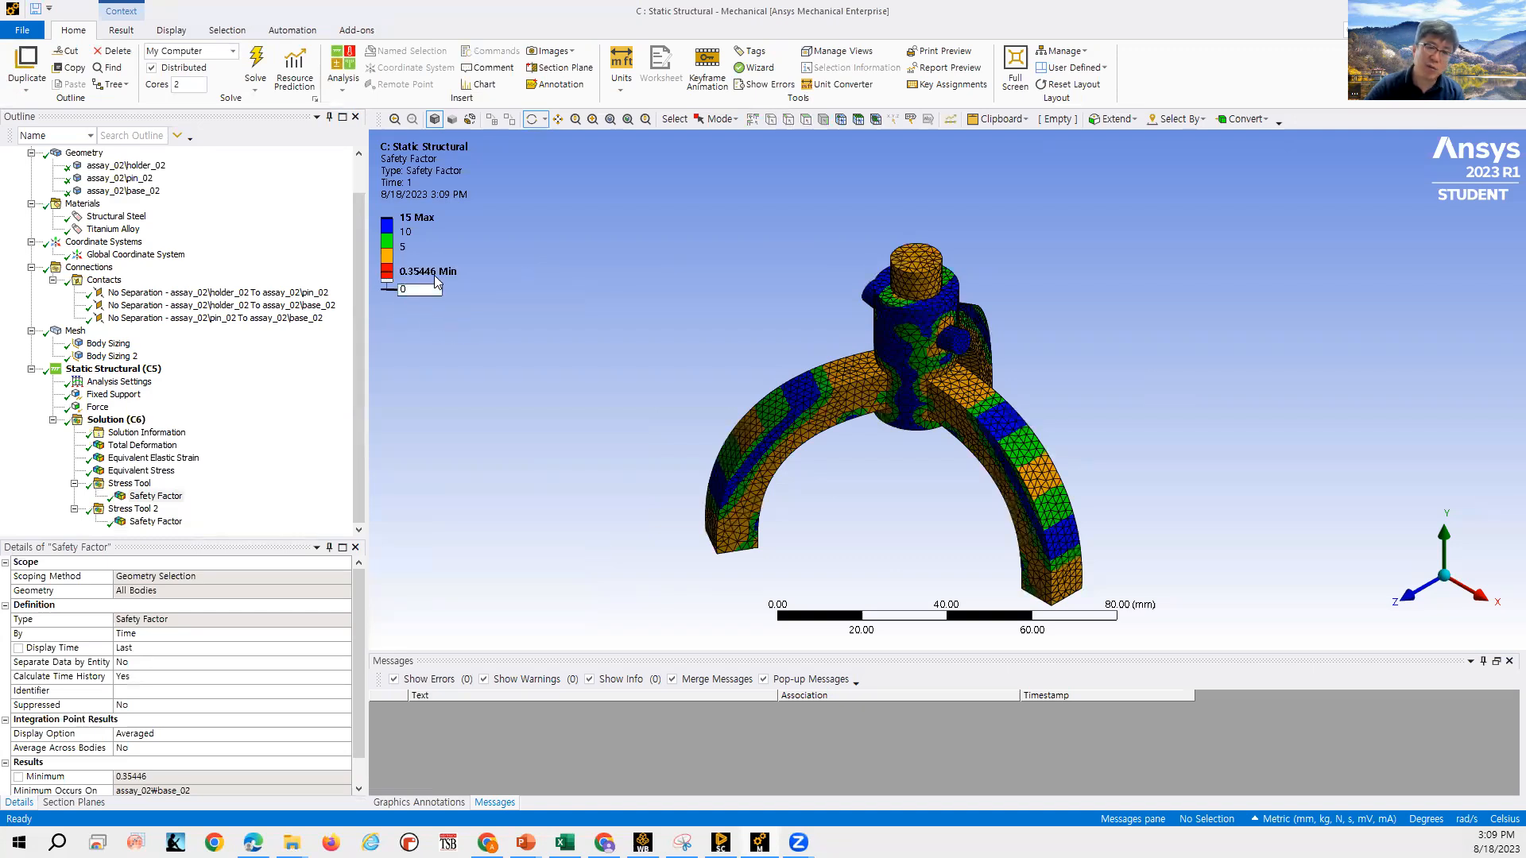
Review the solved contour plots of the first Stress Tool's Safety Factor, Total Deformation and Equivalent Elastic Strain.
scroll(444, 291, "up", 1)
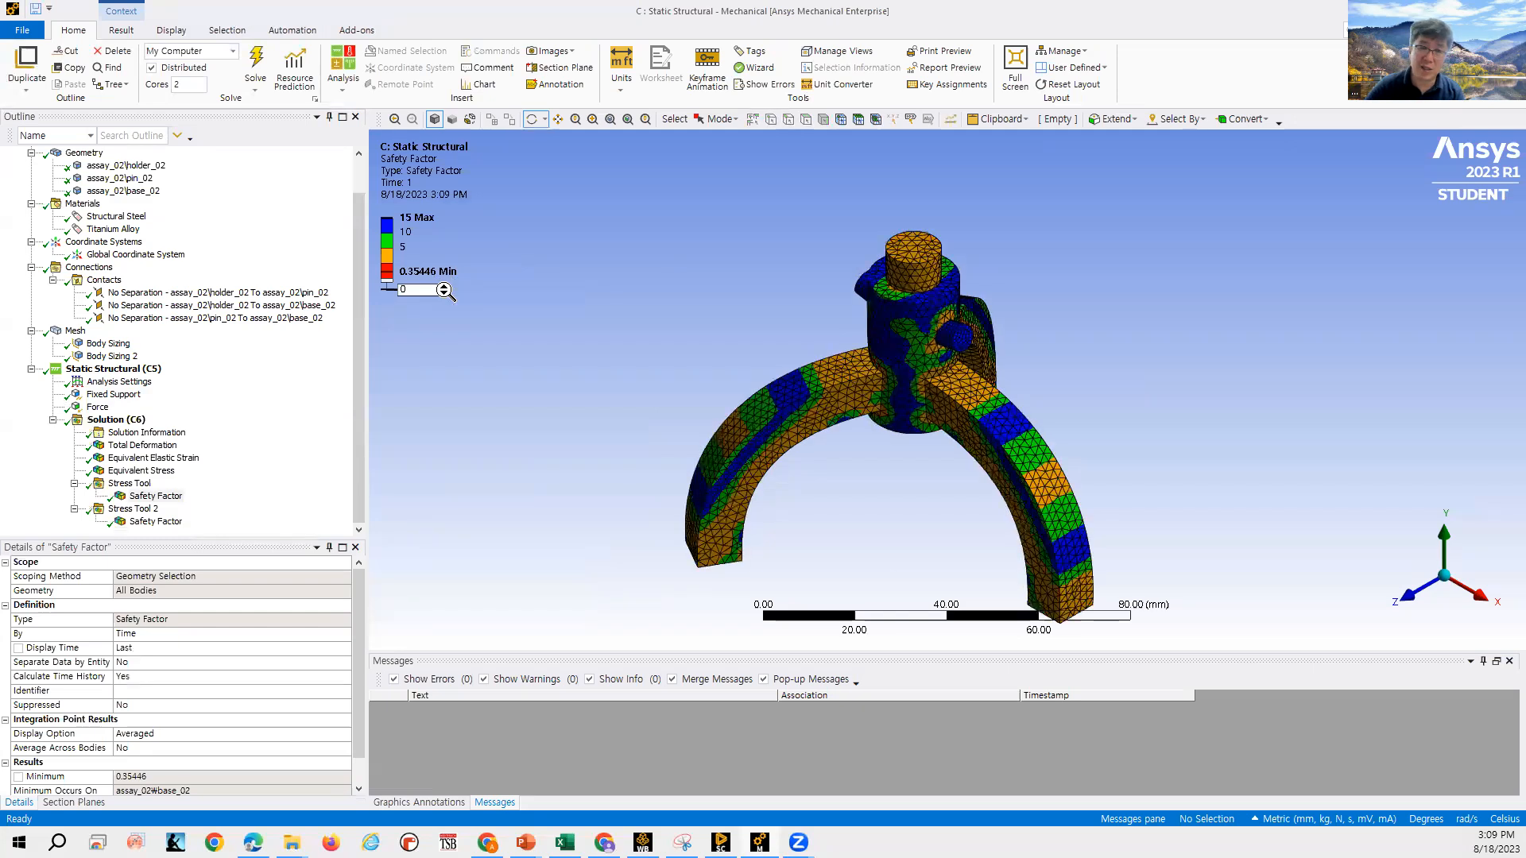
scroll(438, 269, "up", 2)
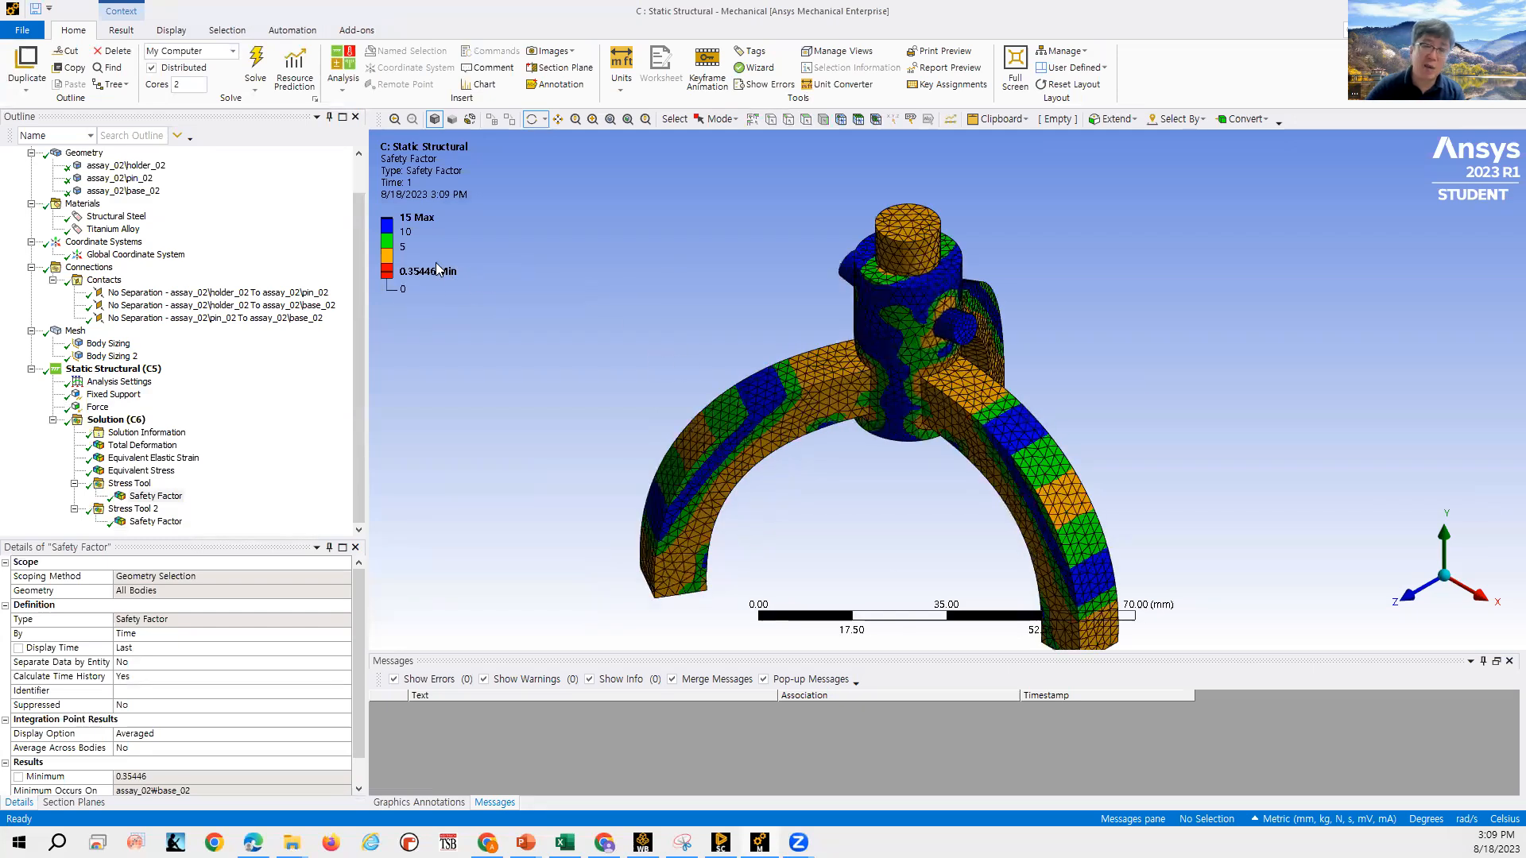
left_click_drag(443, 409, 440, 415)
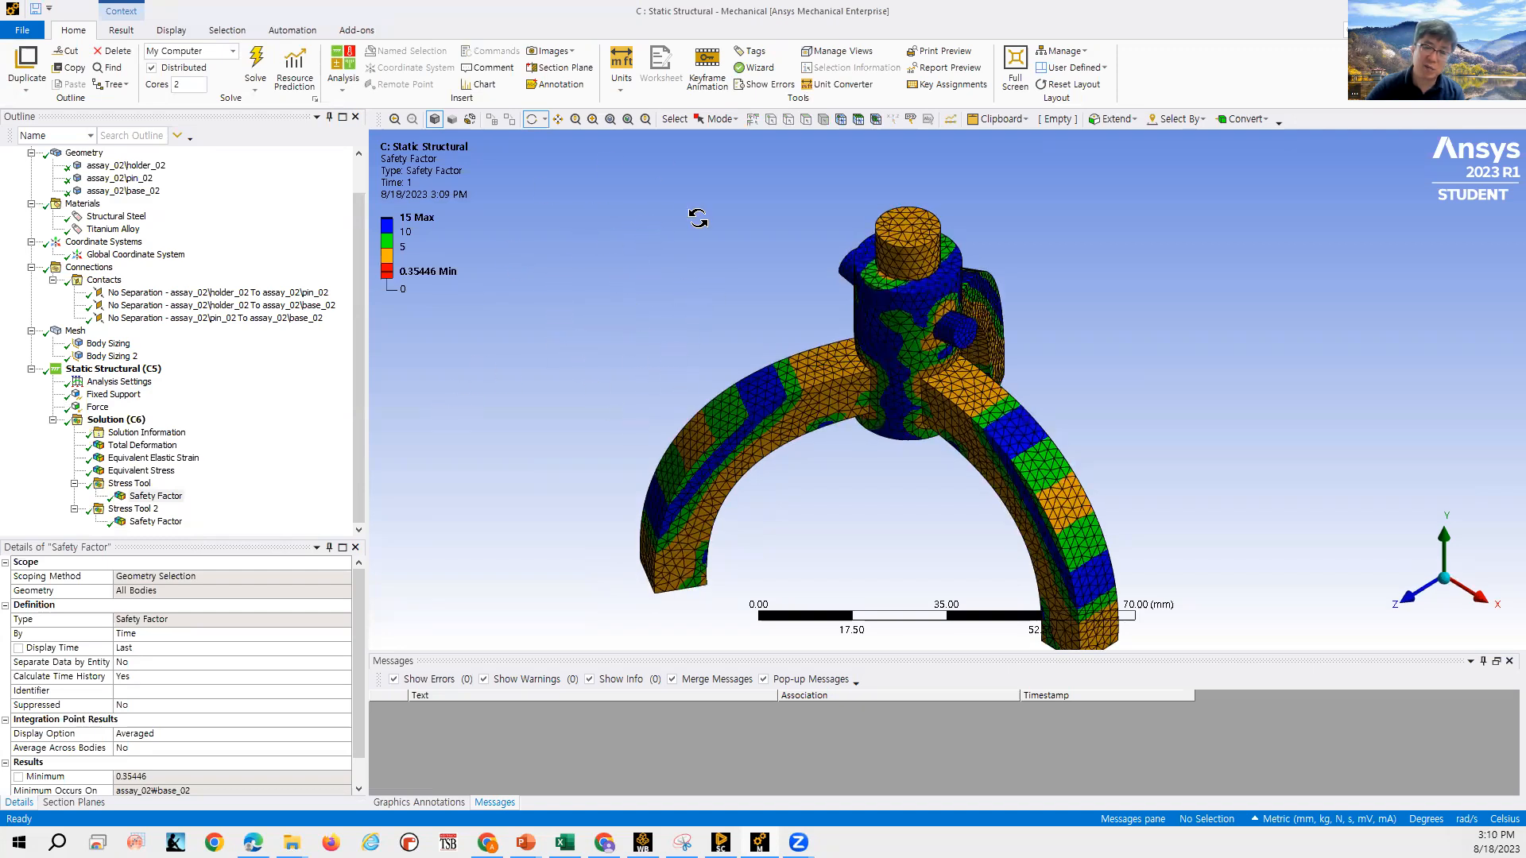
scroll(809, 400, "up", 1)
scroll(809, 400, "down", 1)
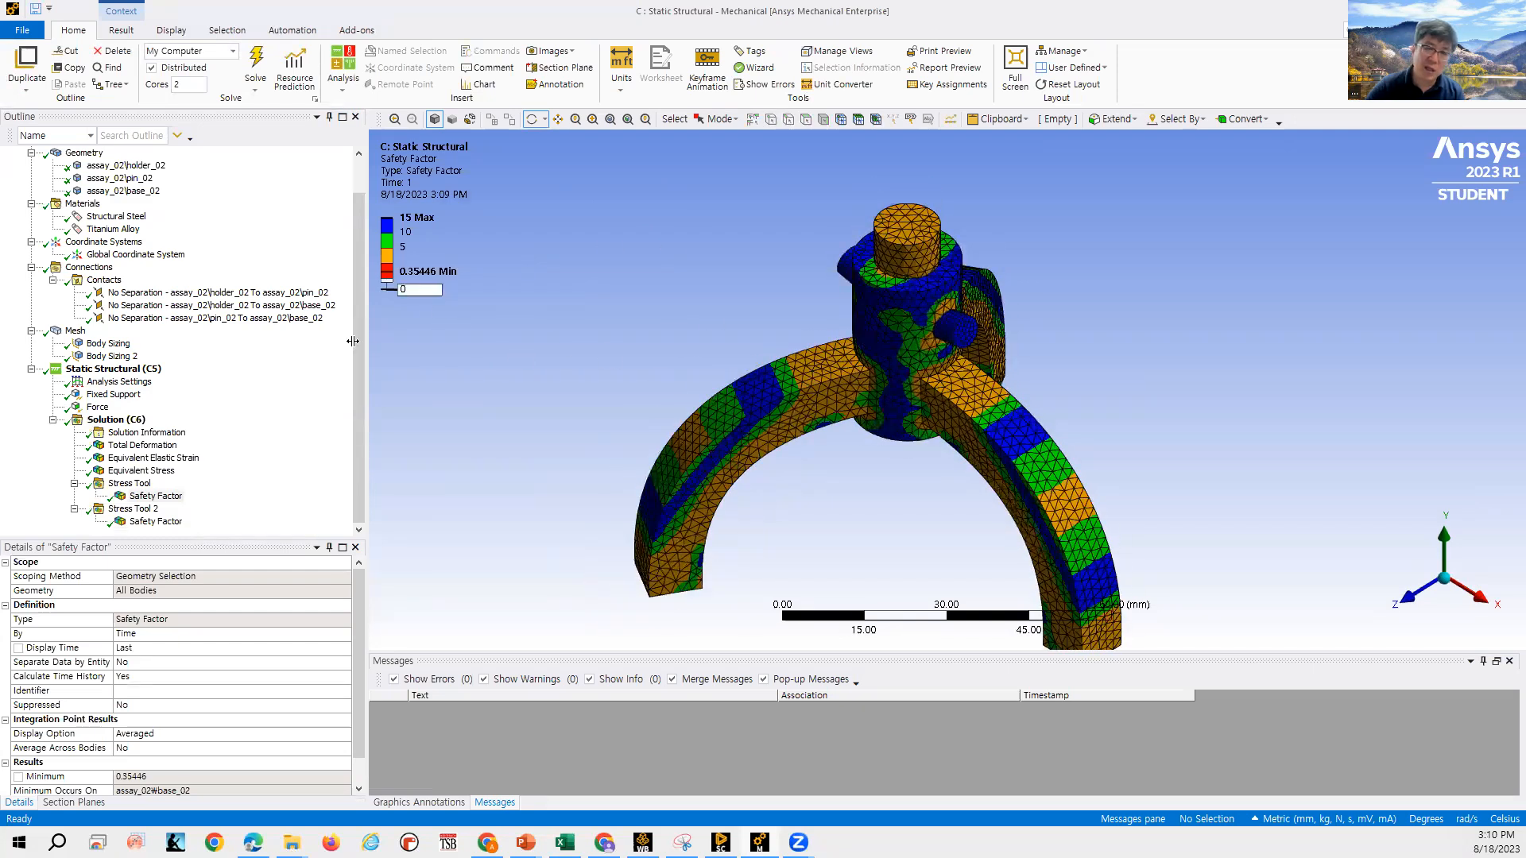
left_click(151, 447)
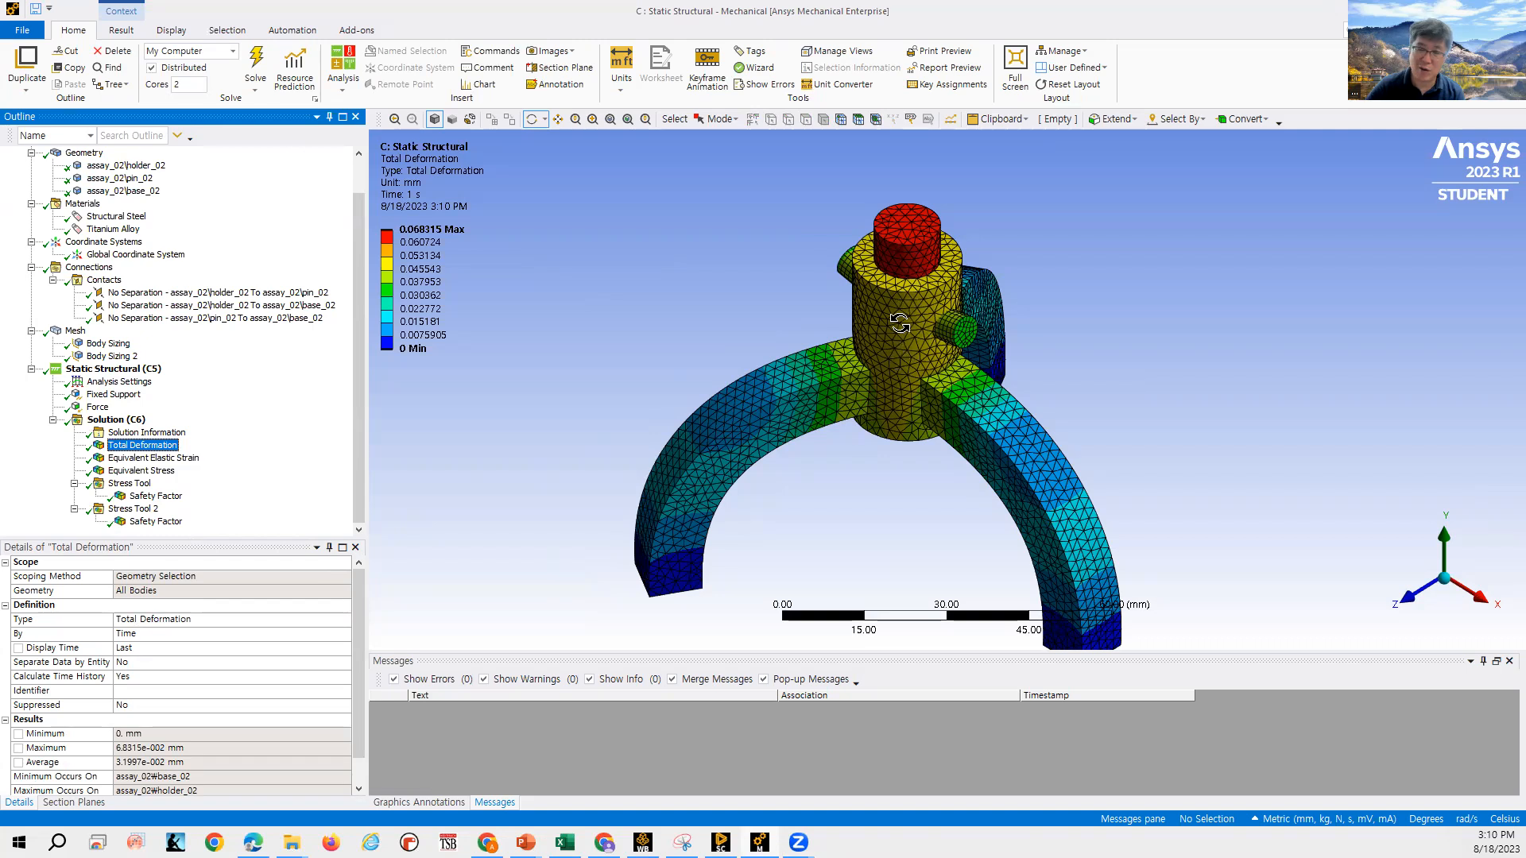
left_click(159, 459)
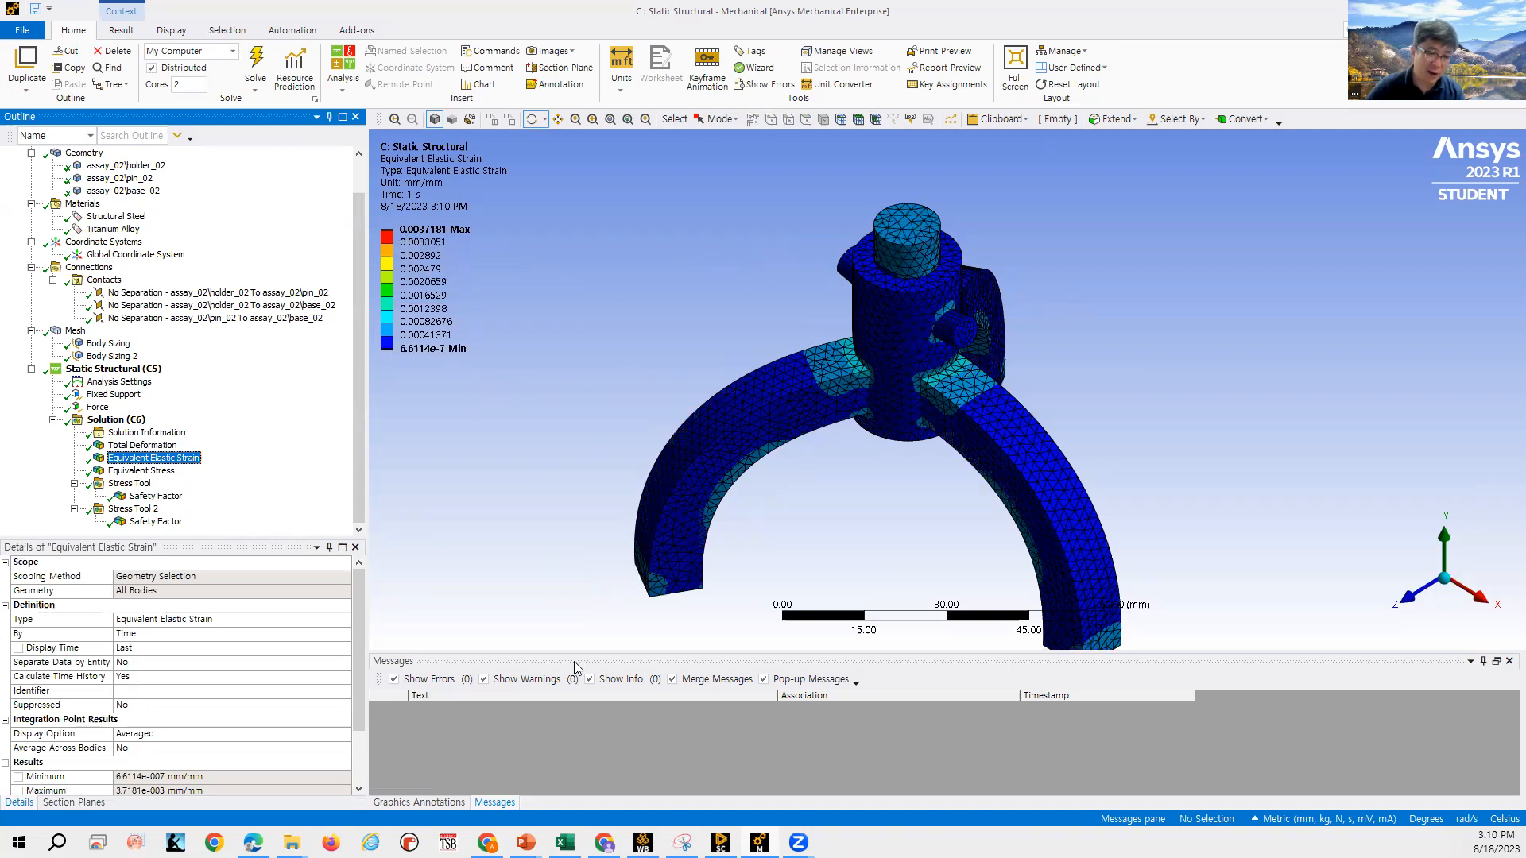
Switch to the PowerPoint slide show and go back to the slide defining strain and the equivalent (von Mises) strain formula.
mouse_move(525, 842)
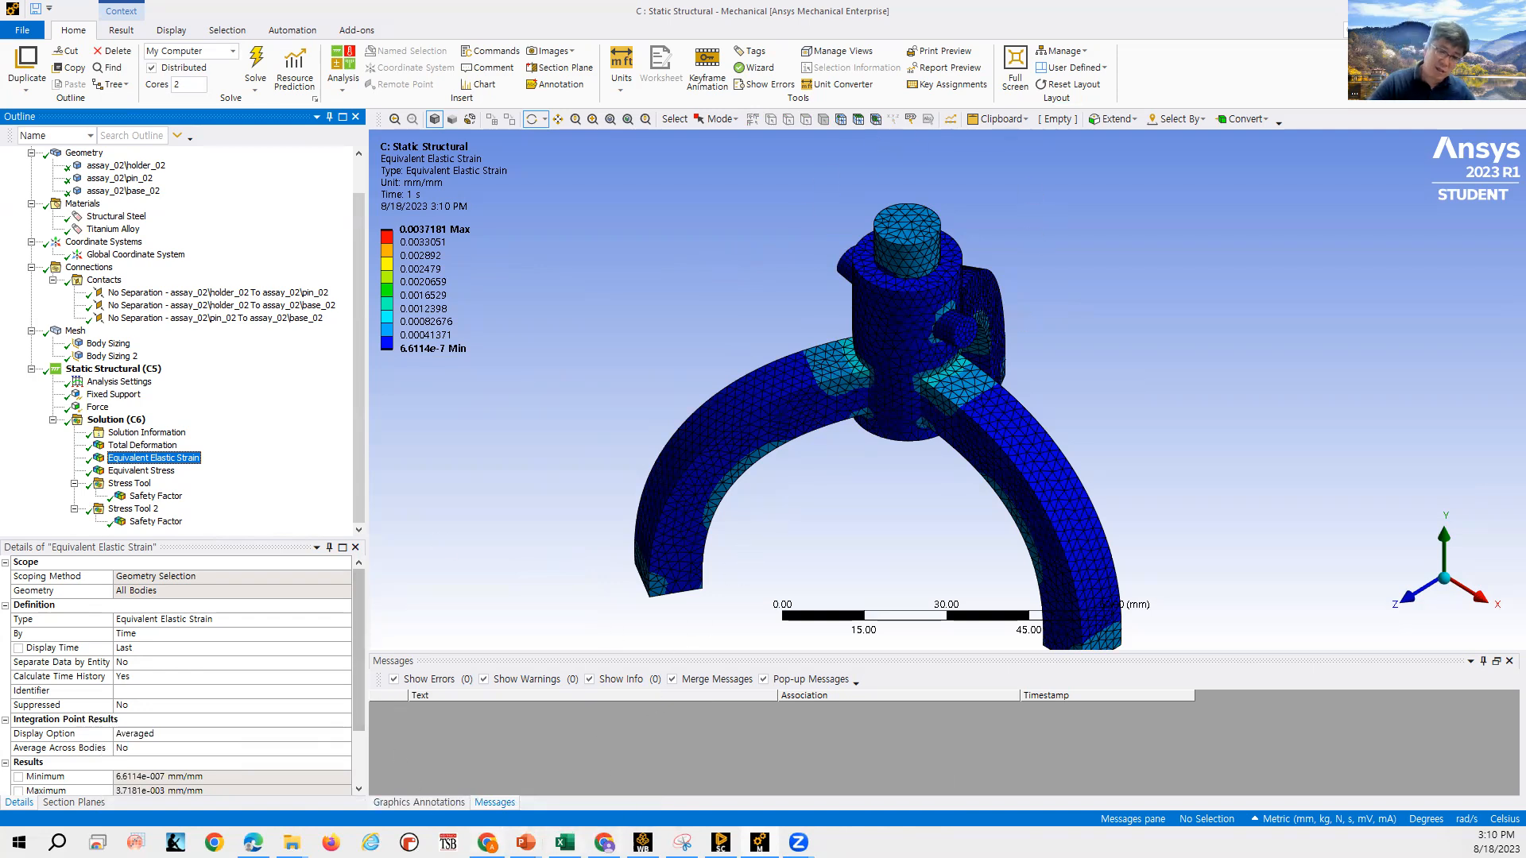
left_click(525, 842)
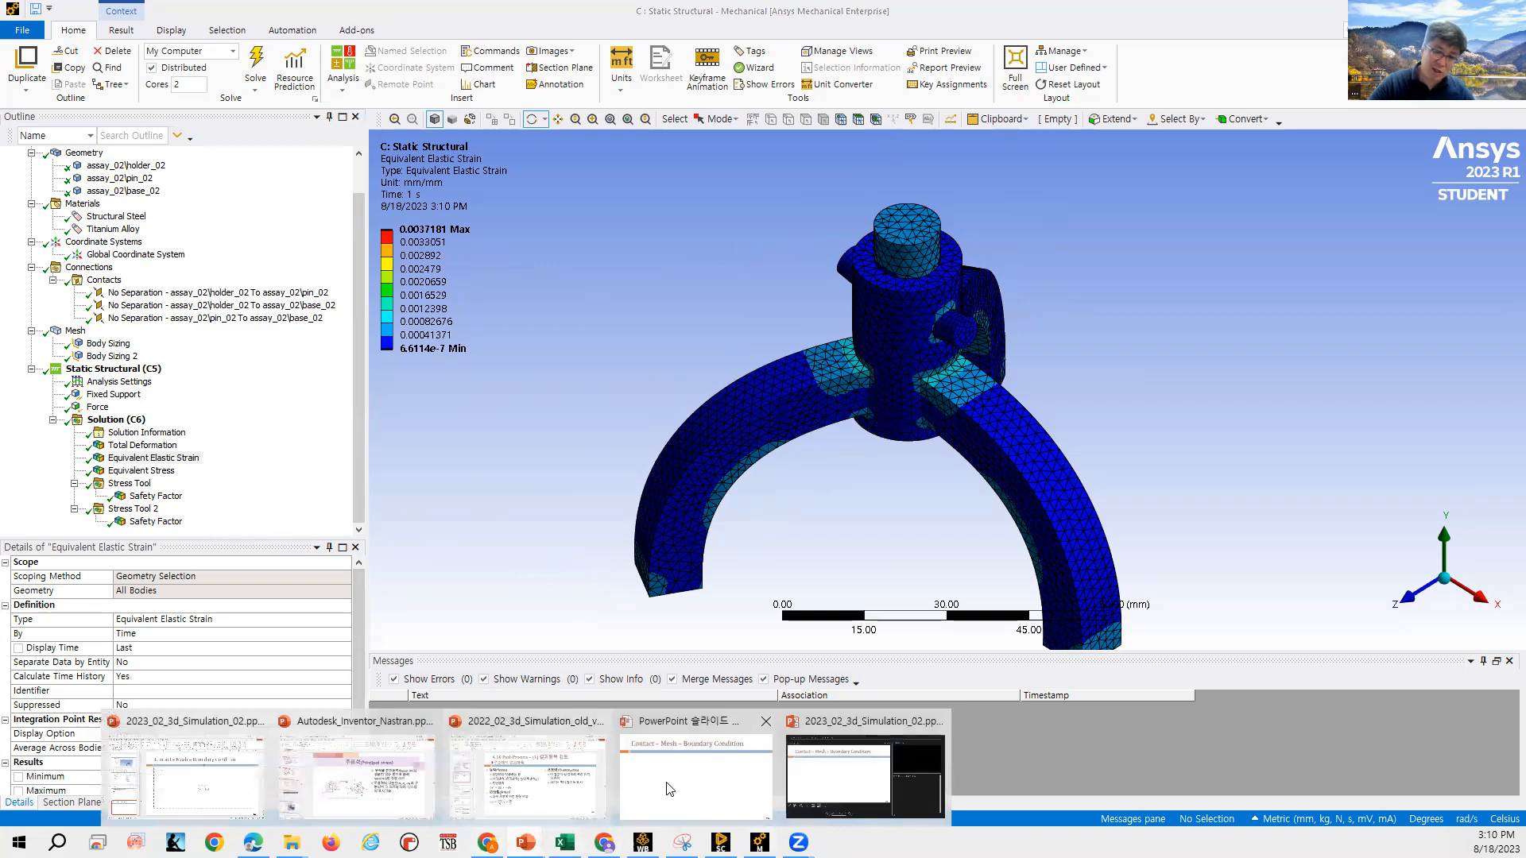
left_click(875, 782)
key("Left")
key("Left")
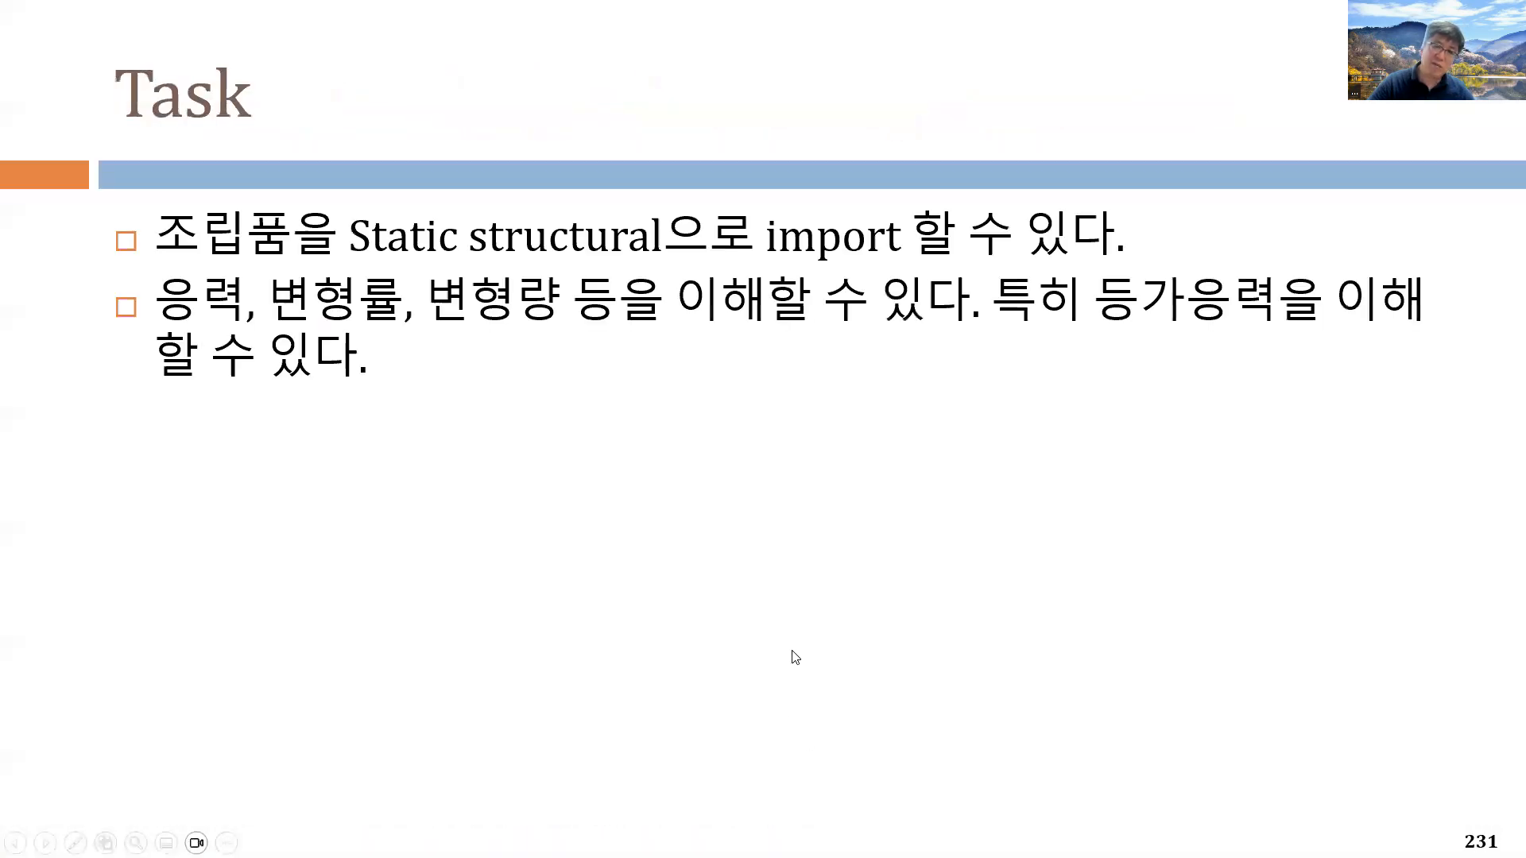
key("Left")
key("Left")
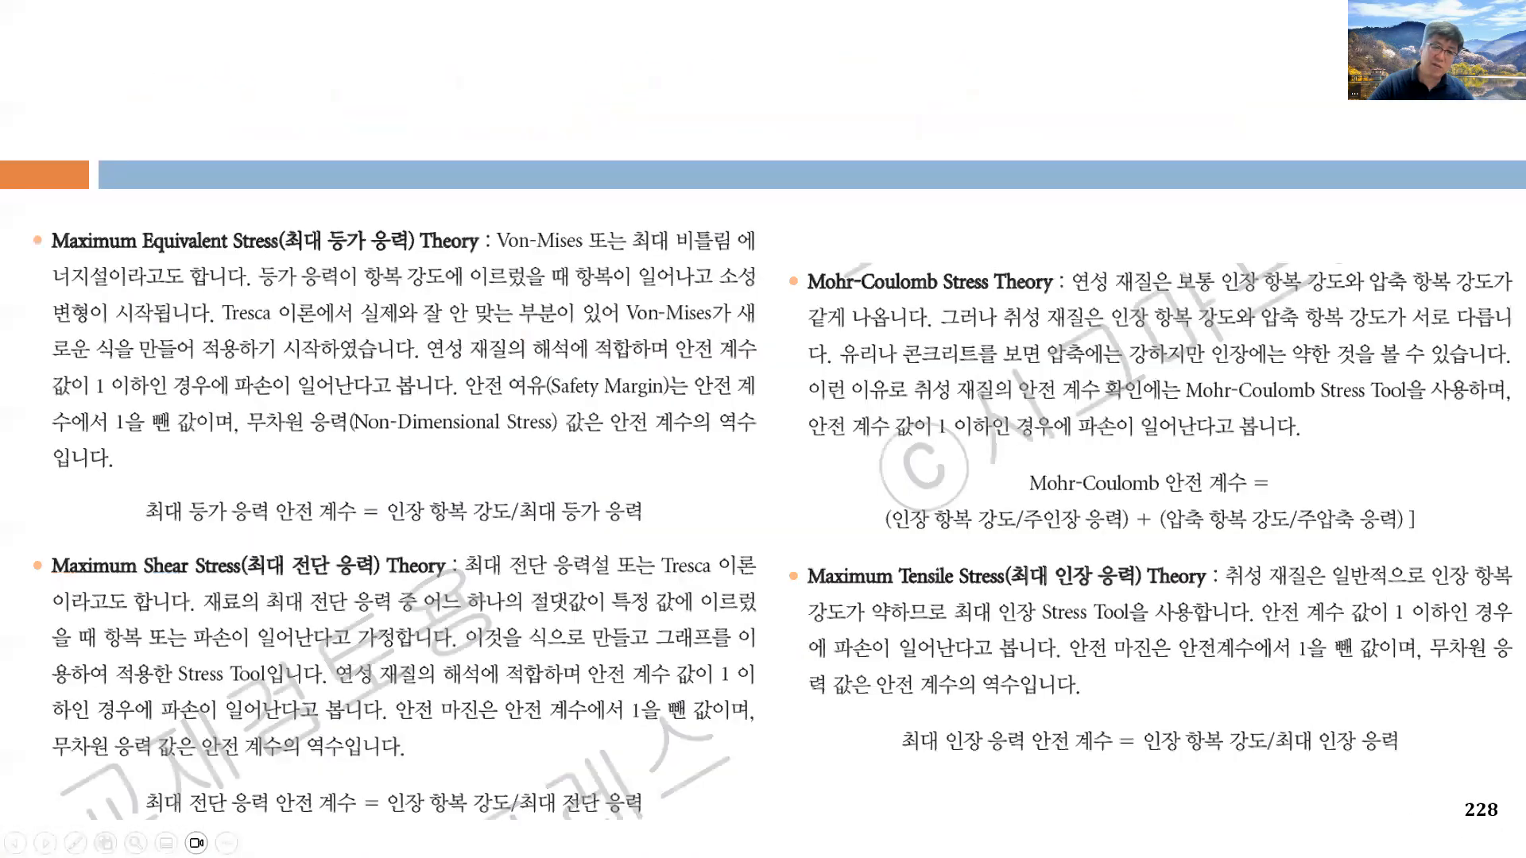
key("Left")
key("Left")
key("Left")
key("Left")
key("Left")
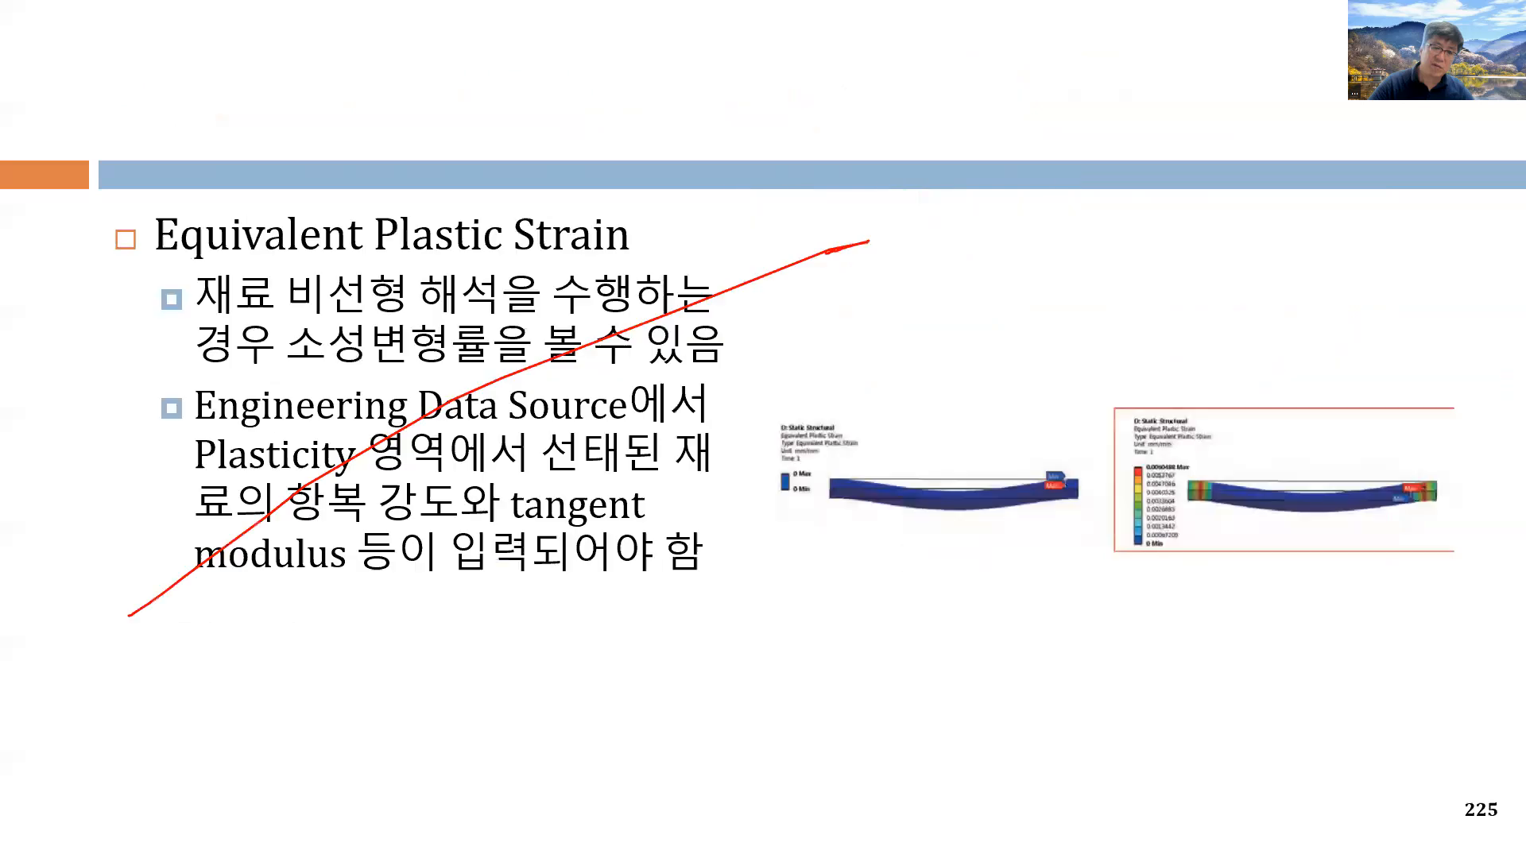
key("Left")
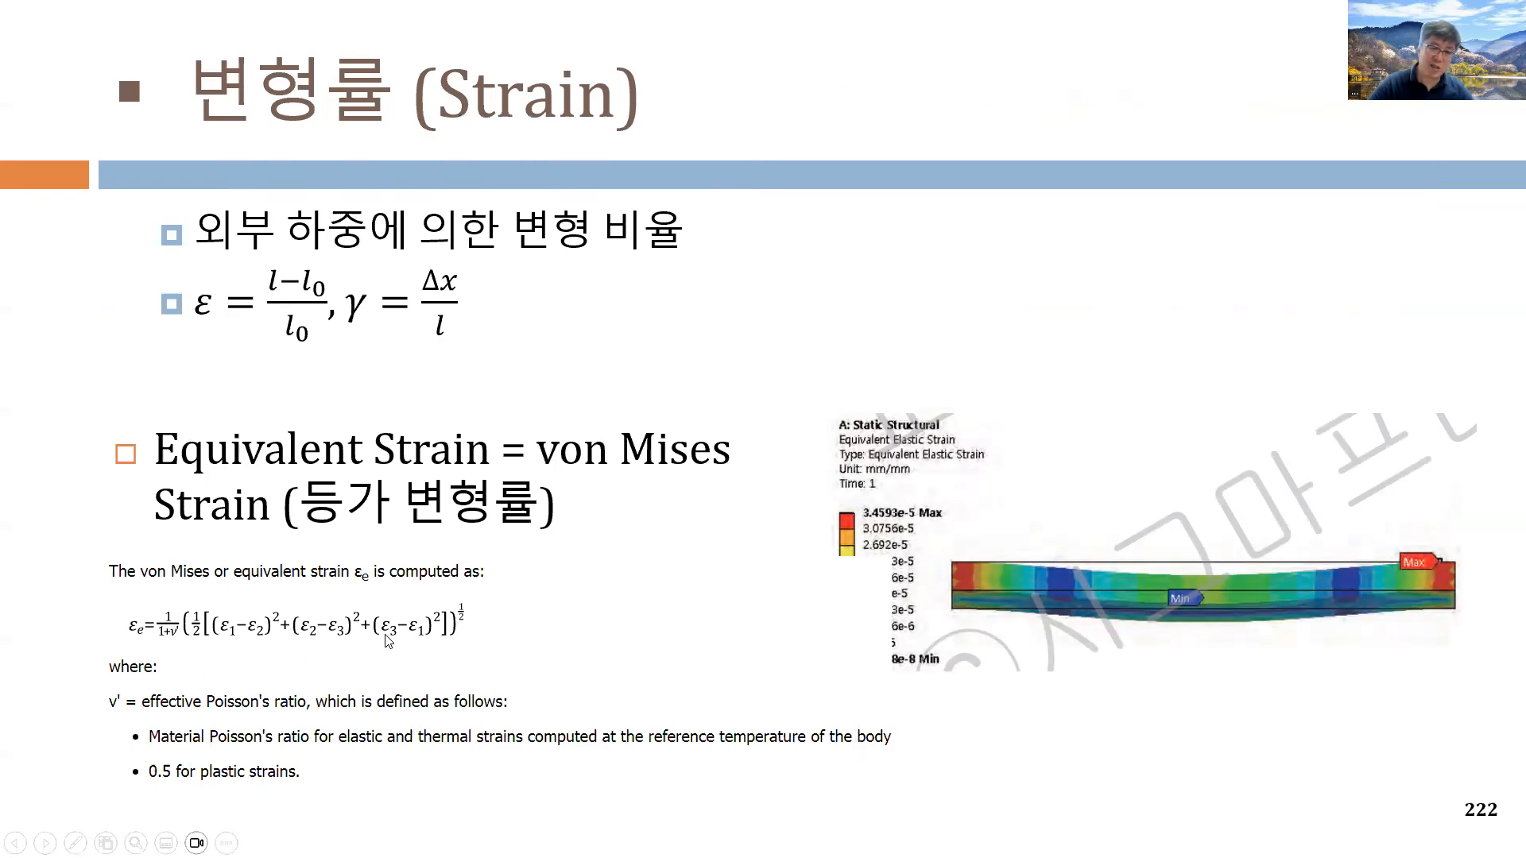
Go through the following slides on Deformation and on the Stress Tool's safety factor criteria.
key("Right")
key("Right")
key("Right")
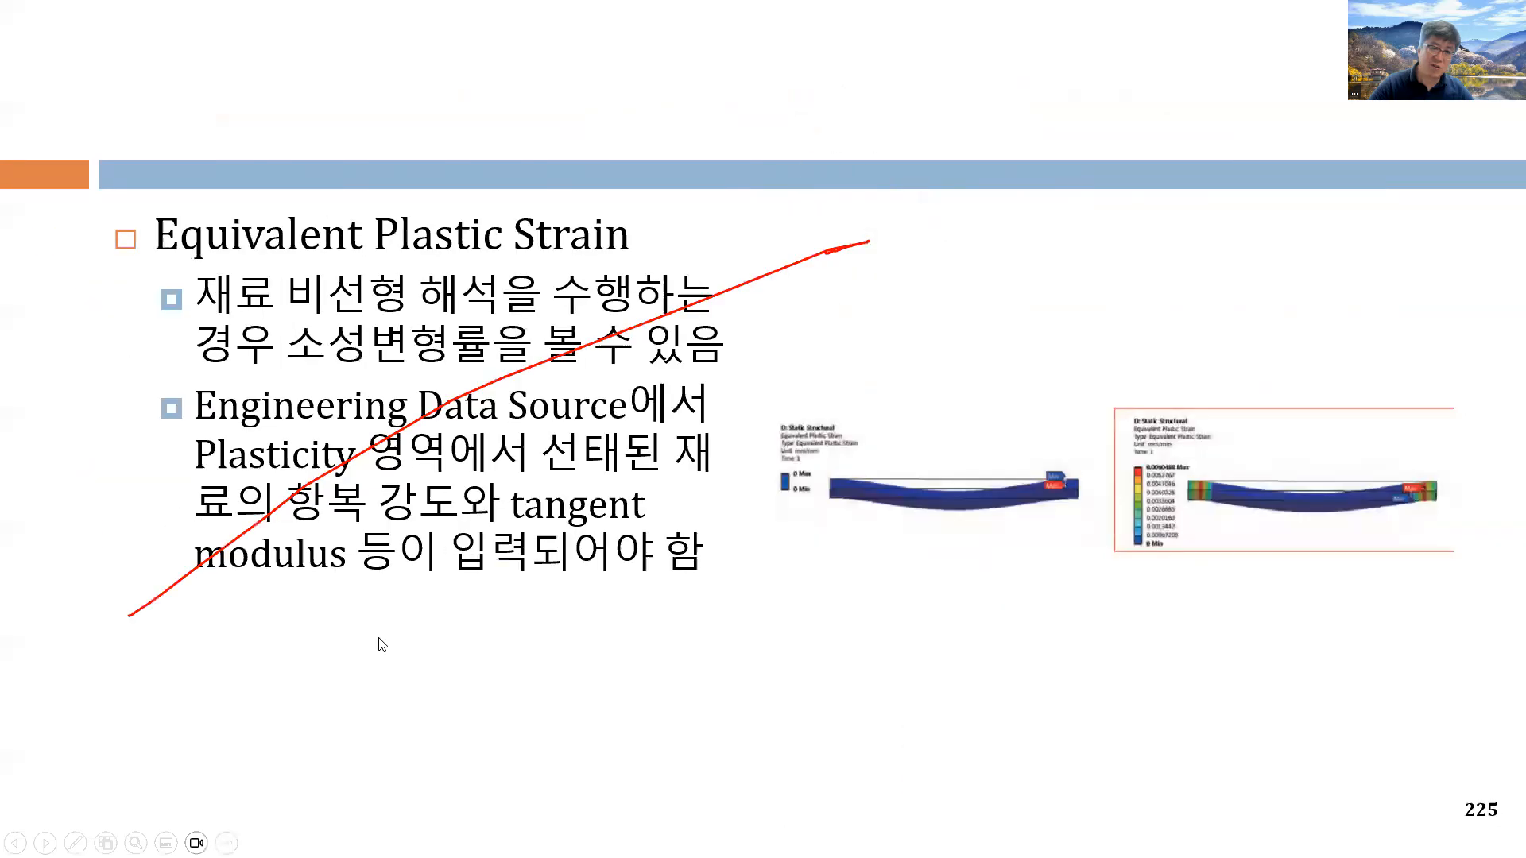
key("Right")
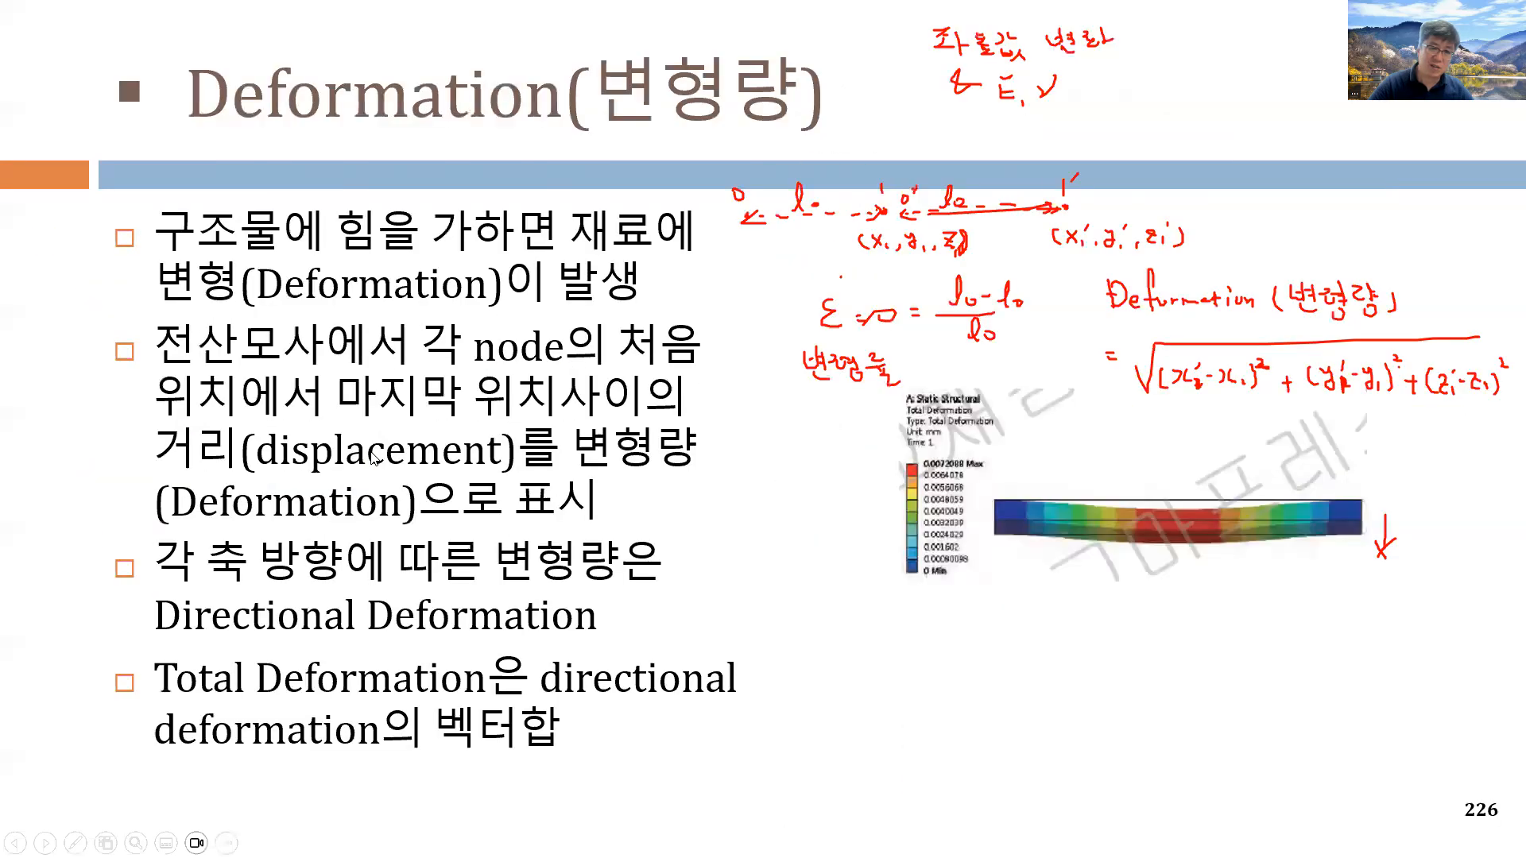
key("Left")
key("Right")
key("Left")
key("Right")
key("Right")
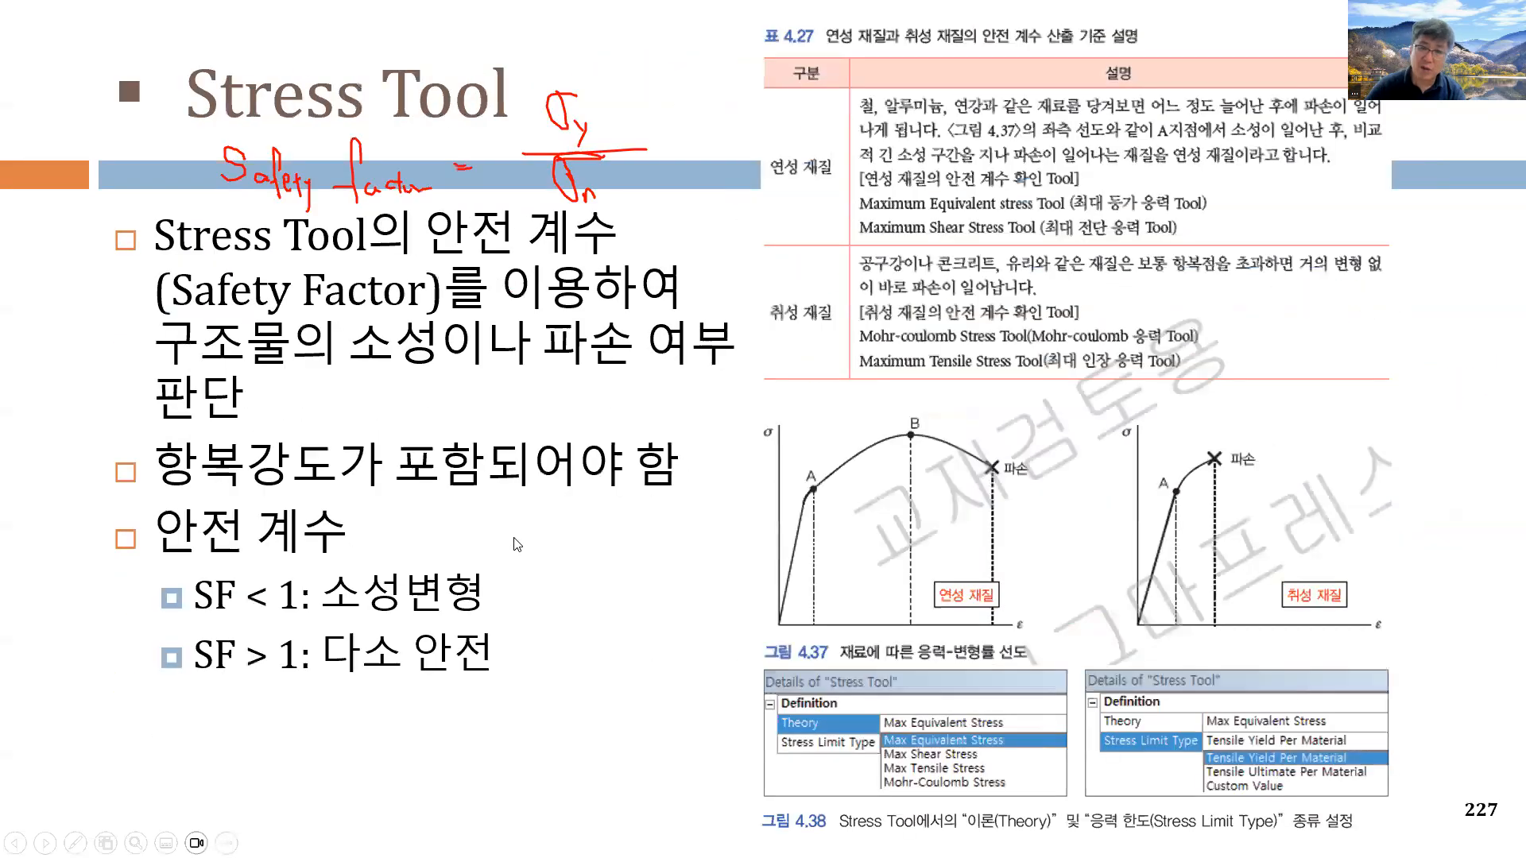
key("Right")
key("Right")
key("Right")
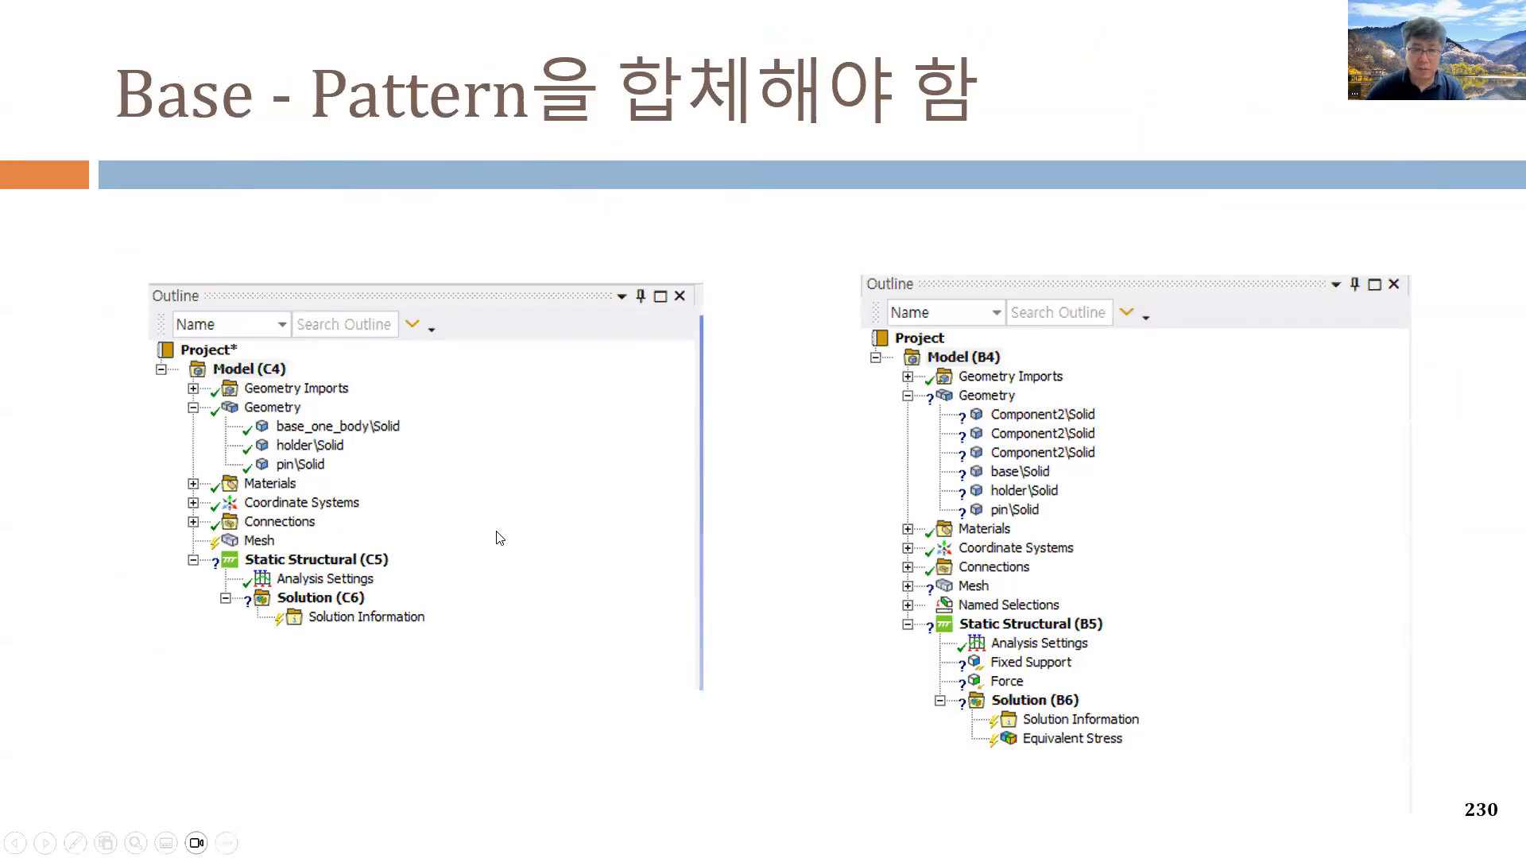
Go back to the stress slide and read the equivalent (von Mises) stress equations and the safety factor definition.
key("Left")
key("Left")
key("Left")
key("Left")
key("Left")
key("Left")
key("Left")
key("Left")
key("Left")
key("Left")
key("Left")
key("Left")
key("Left")
key("Left")
key("Left")
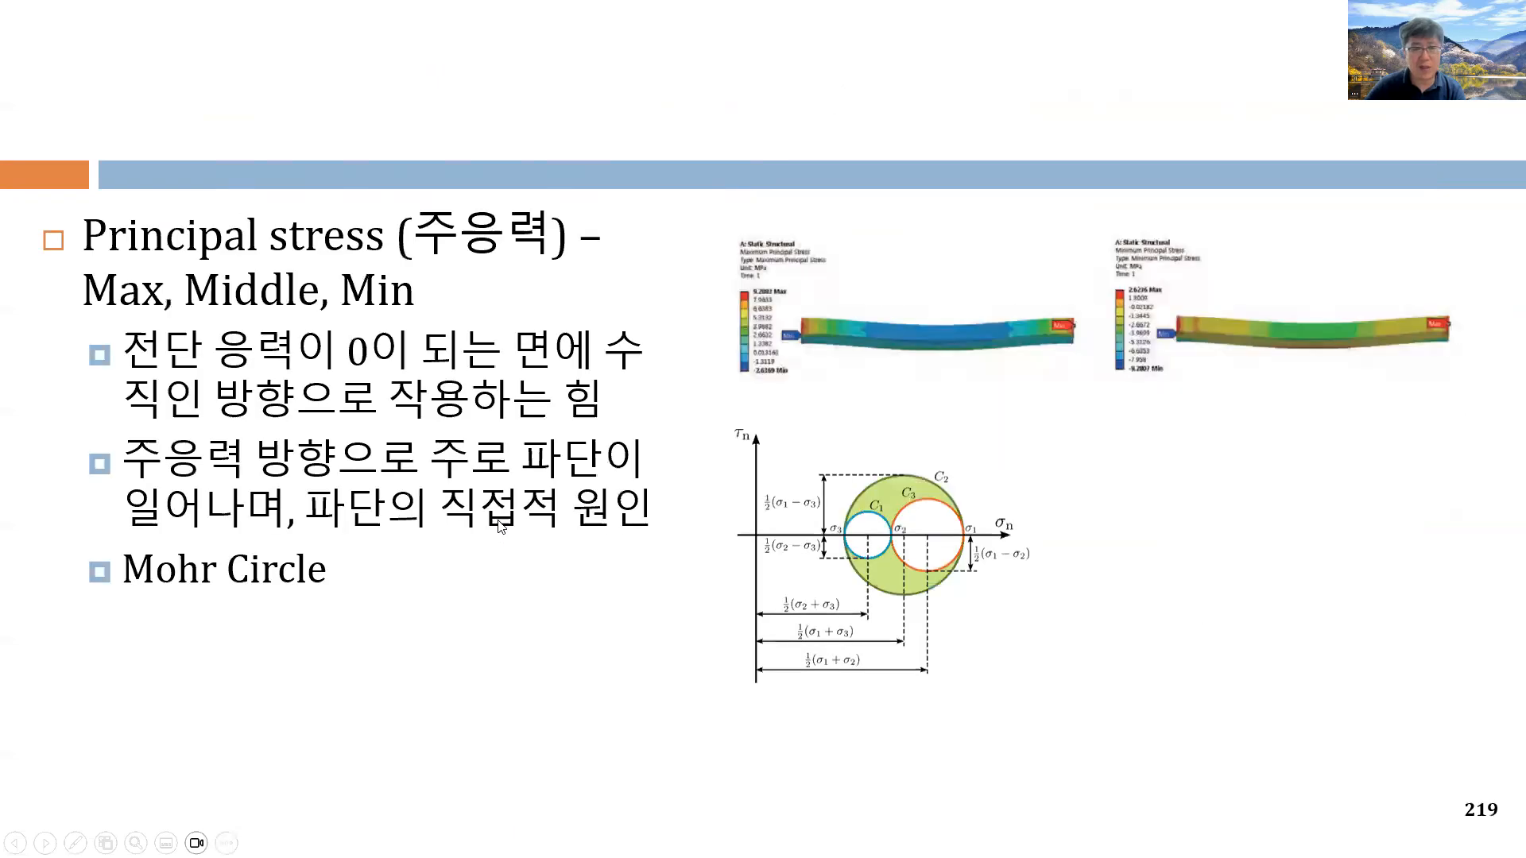
key("Right")
key("Right")
key("Right")
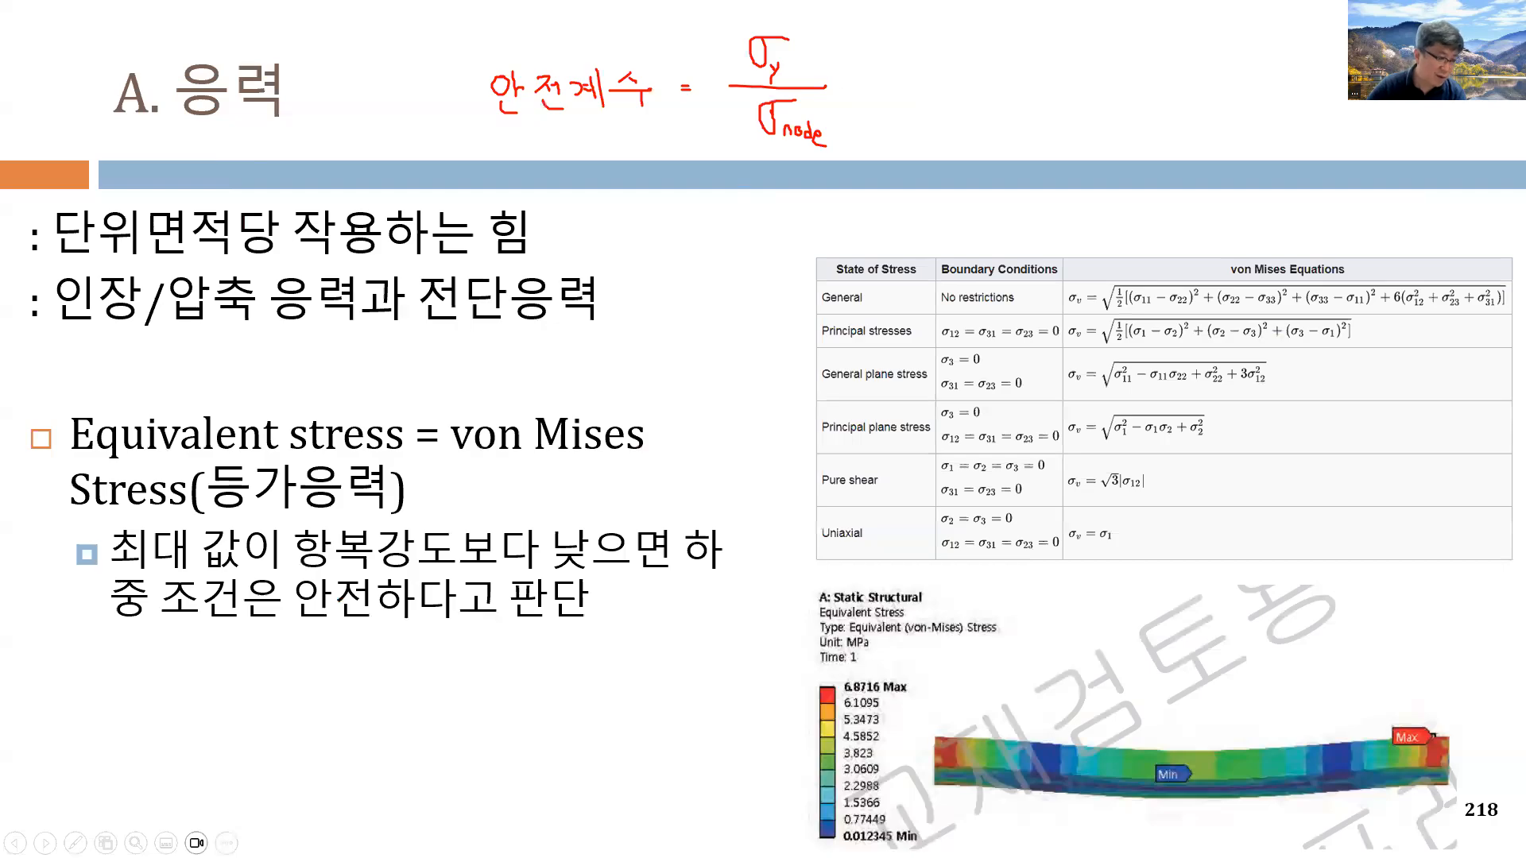
Switch back to Ansys Mechanical and compare the Safety Factor results of both Stress Tools, including a front view.
key("alt+Tab")
left_click_drag(171, 538, 152, 595)
left_click(156, 535)
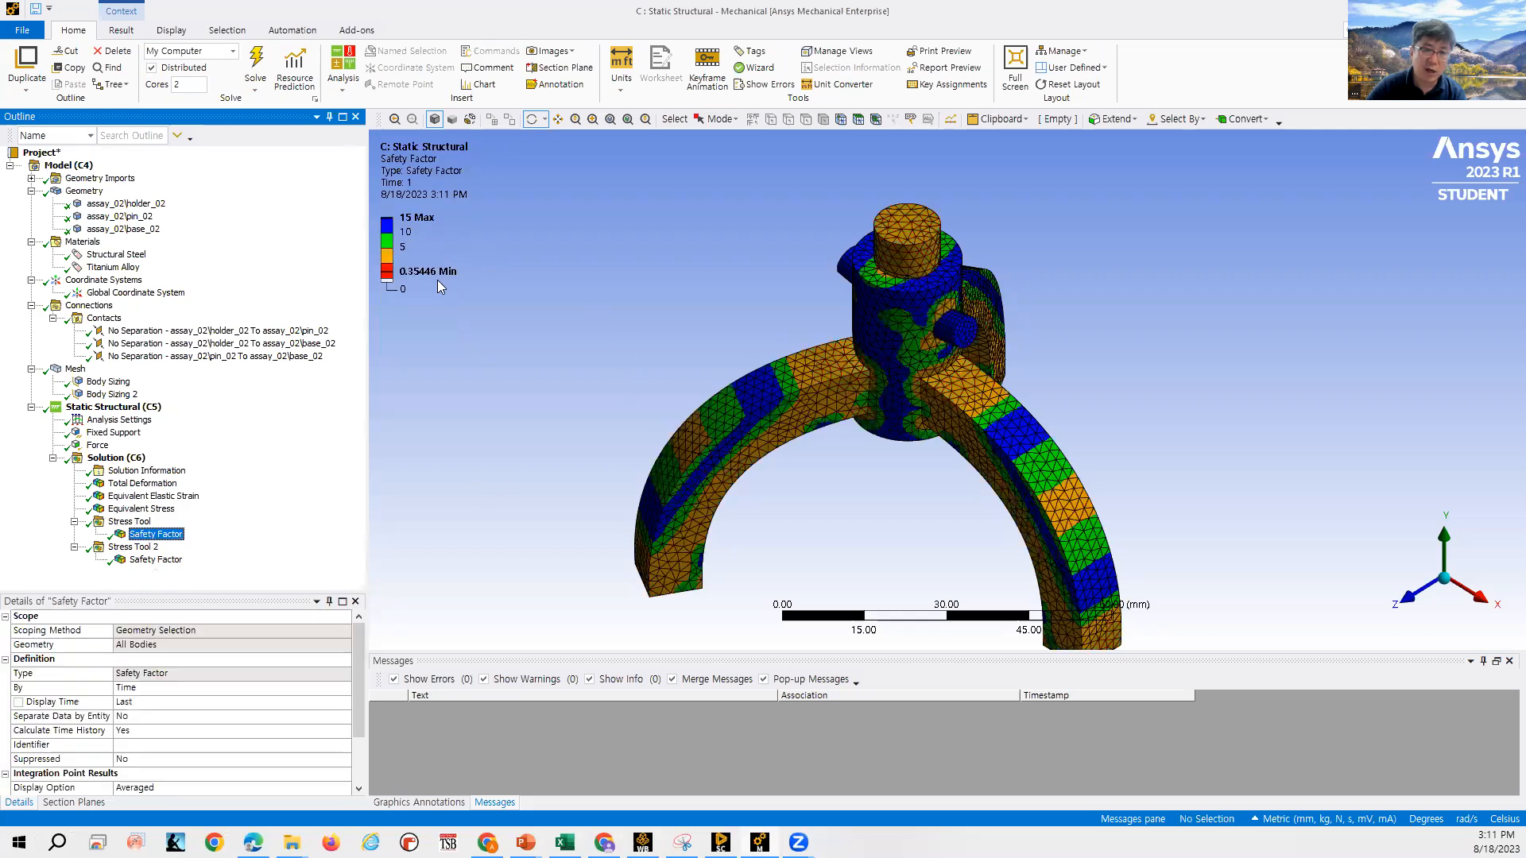
left_click(156, 561)
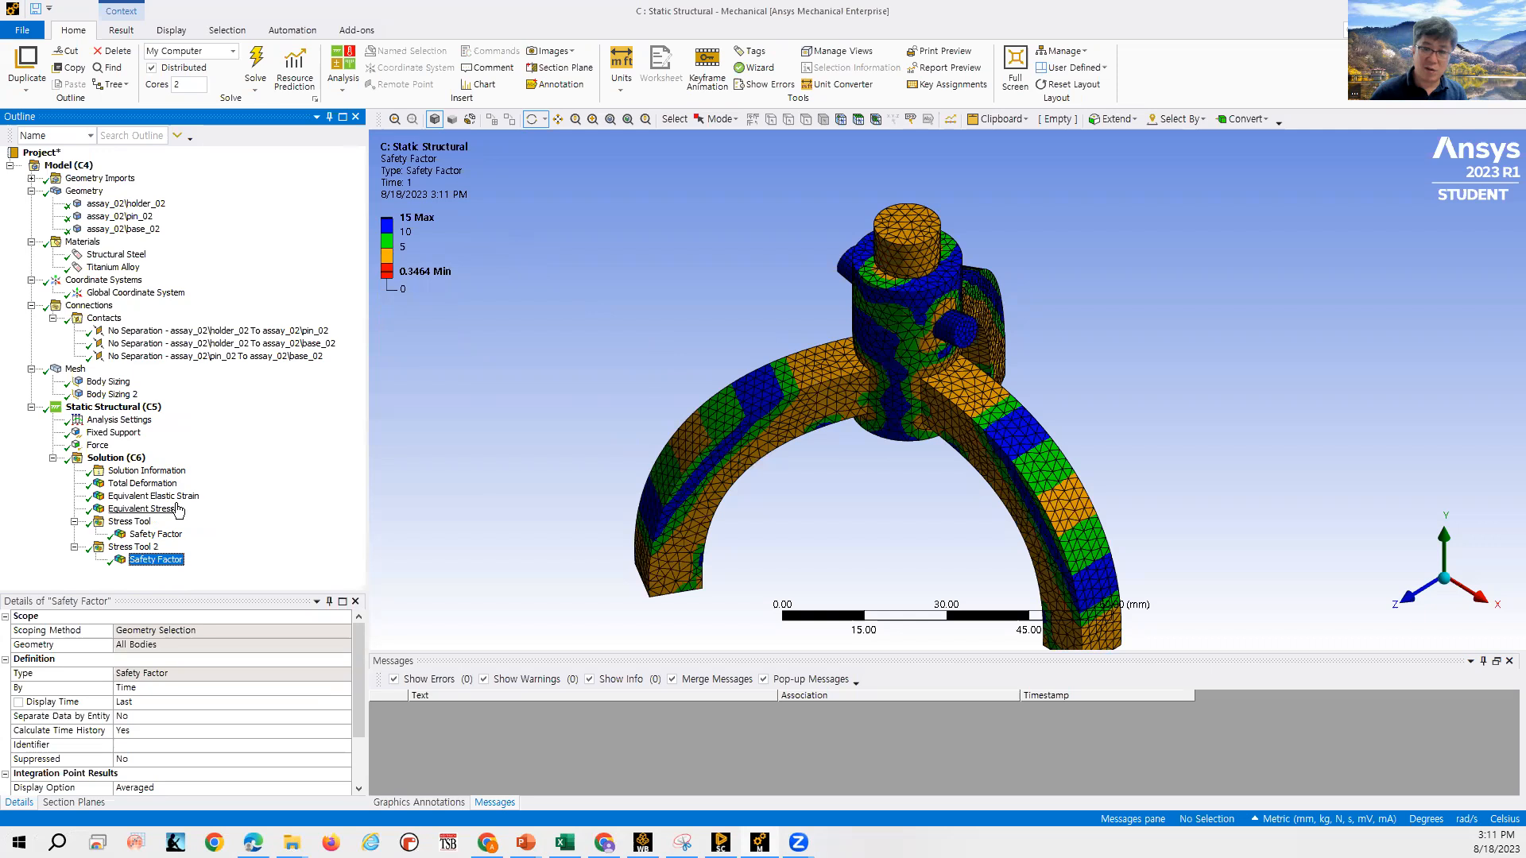
left_click(1403, 606)
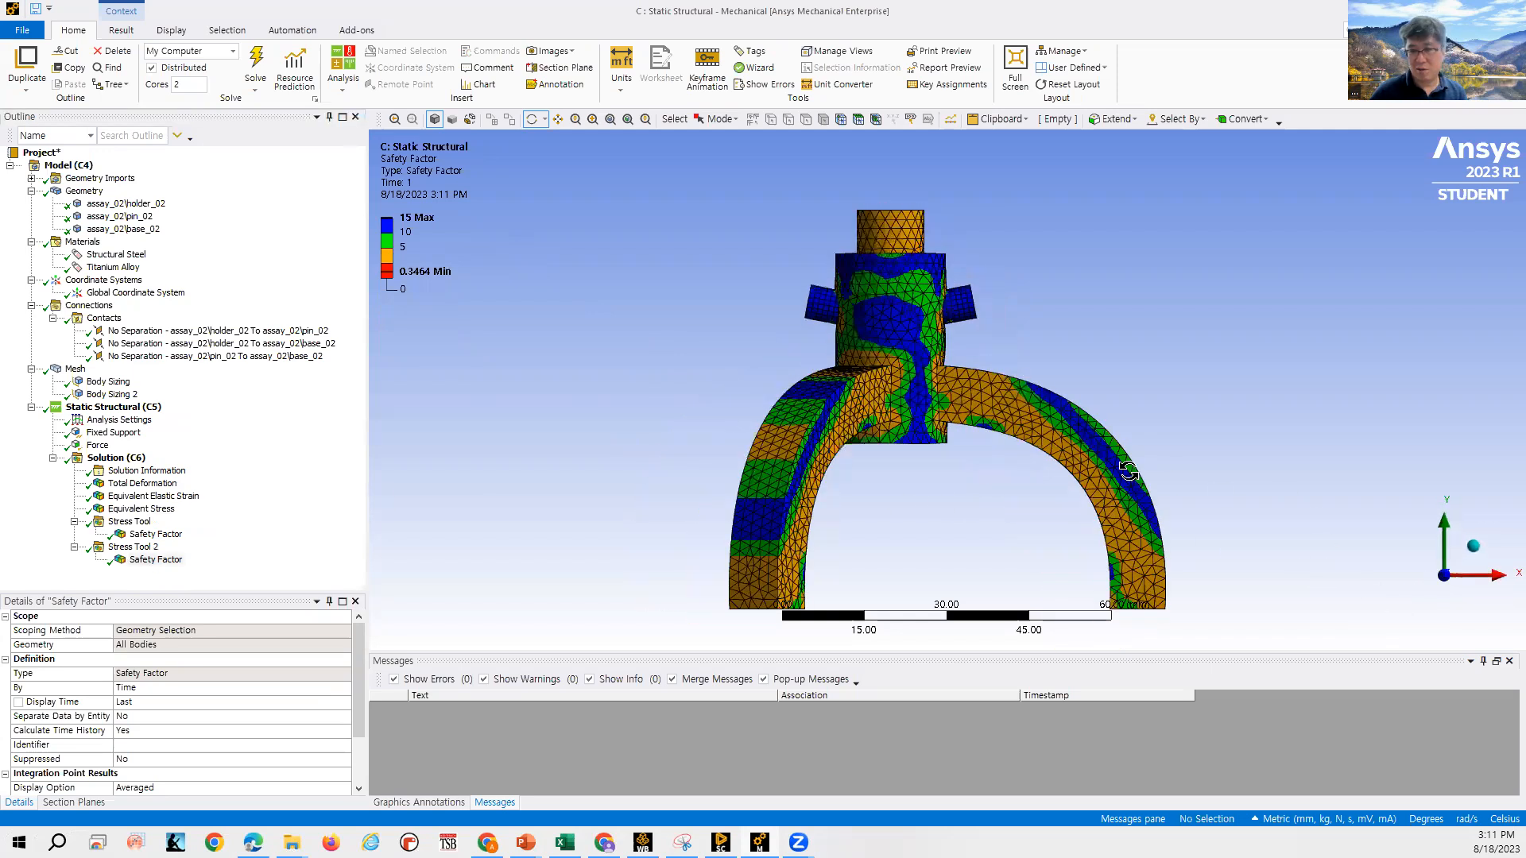
scroll(1145, 483, "up", 2)
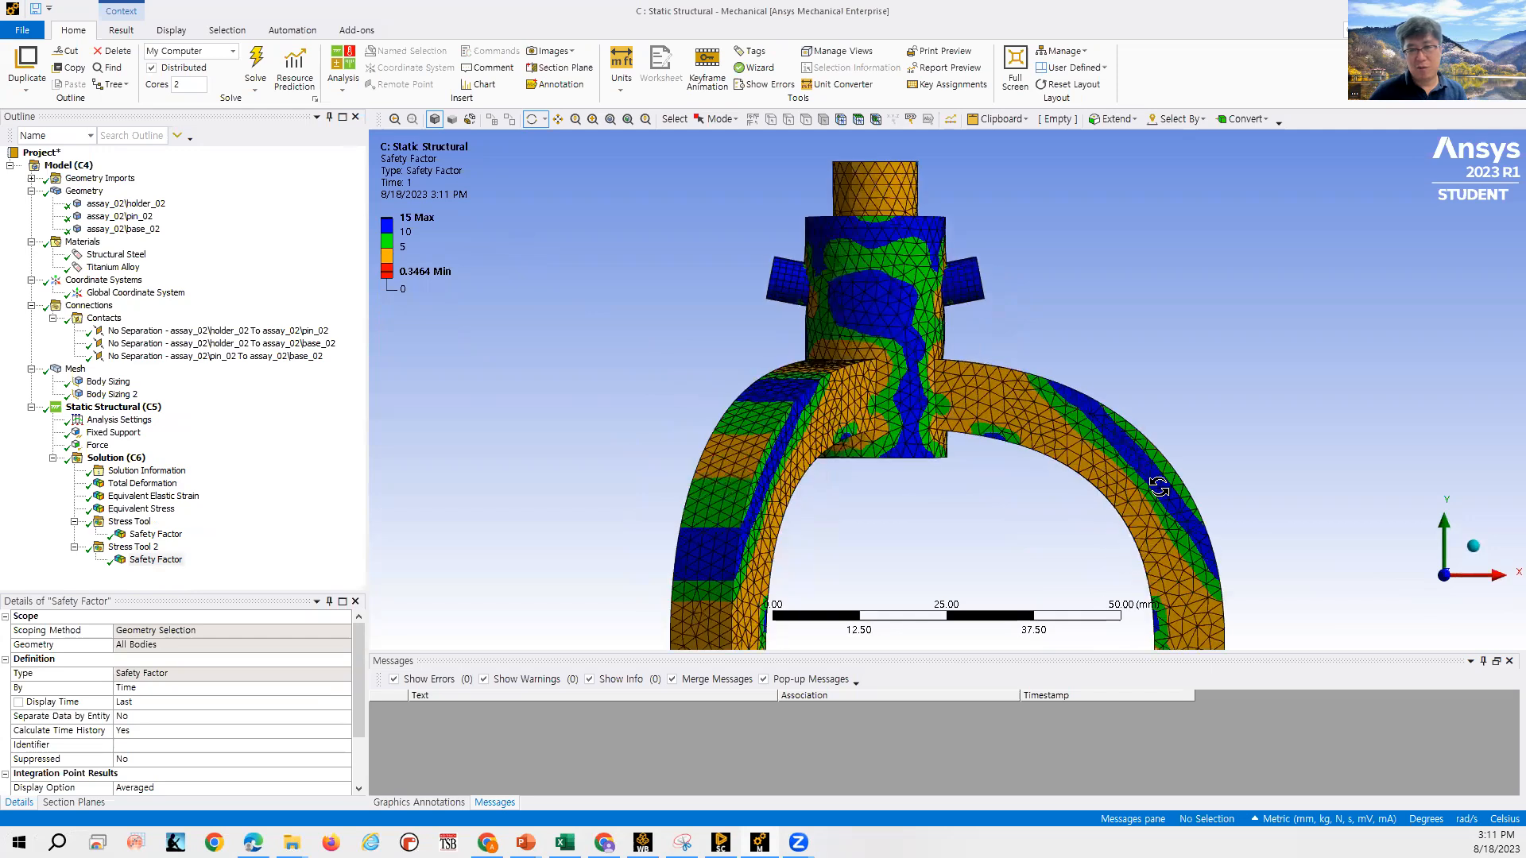
left_click_drag(1235, 477, 1206, 473)
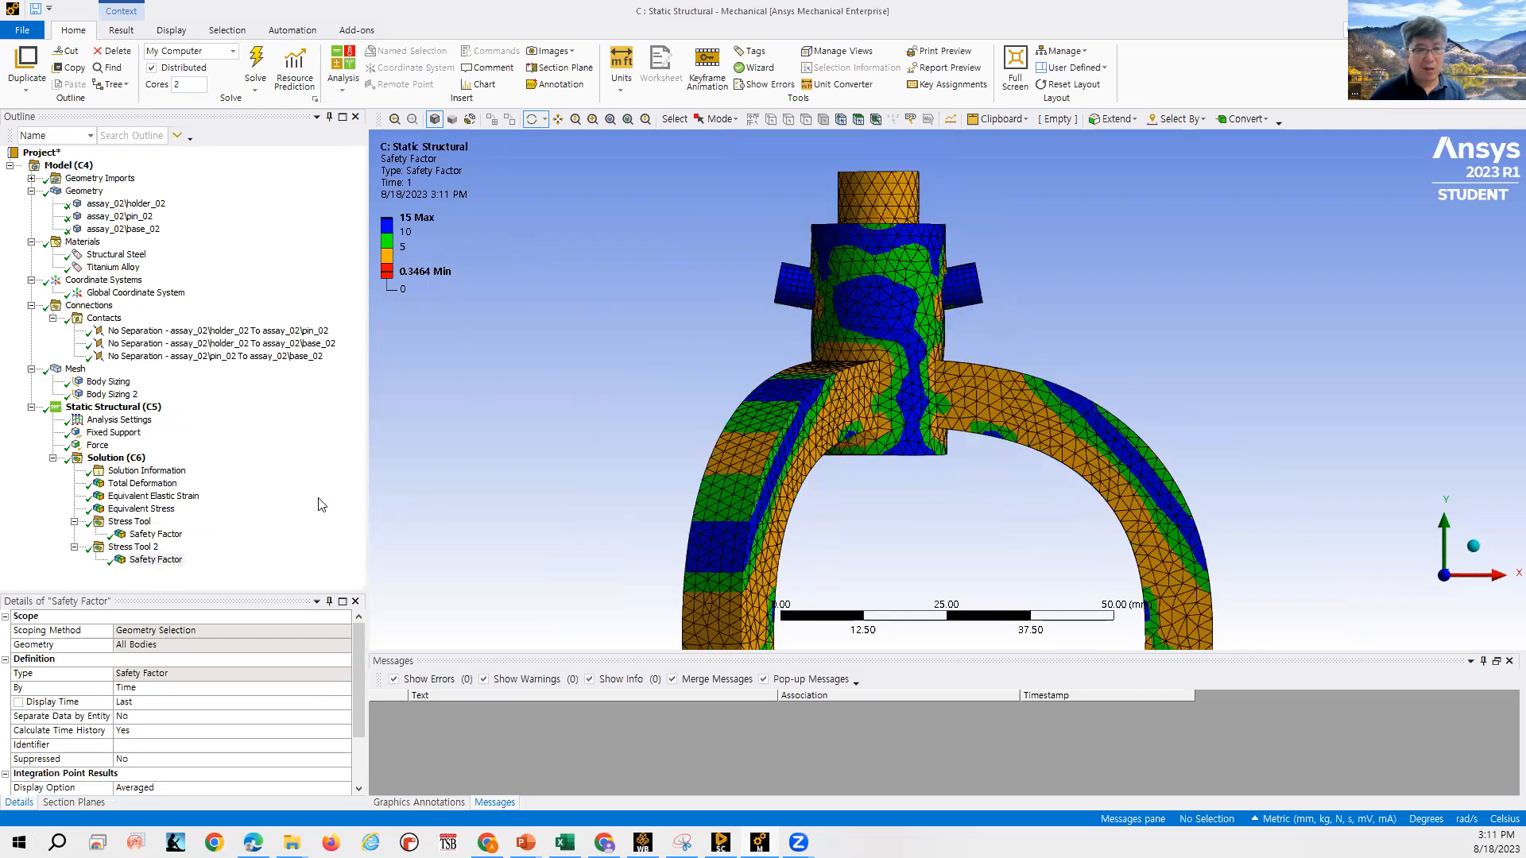
Examine the Equivalent Stress distribution around the base's hub and arms.
left_click(159, 509)
scroll(1116, 544, "up", 1)
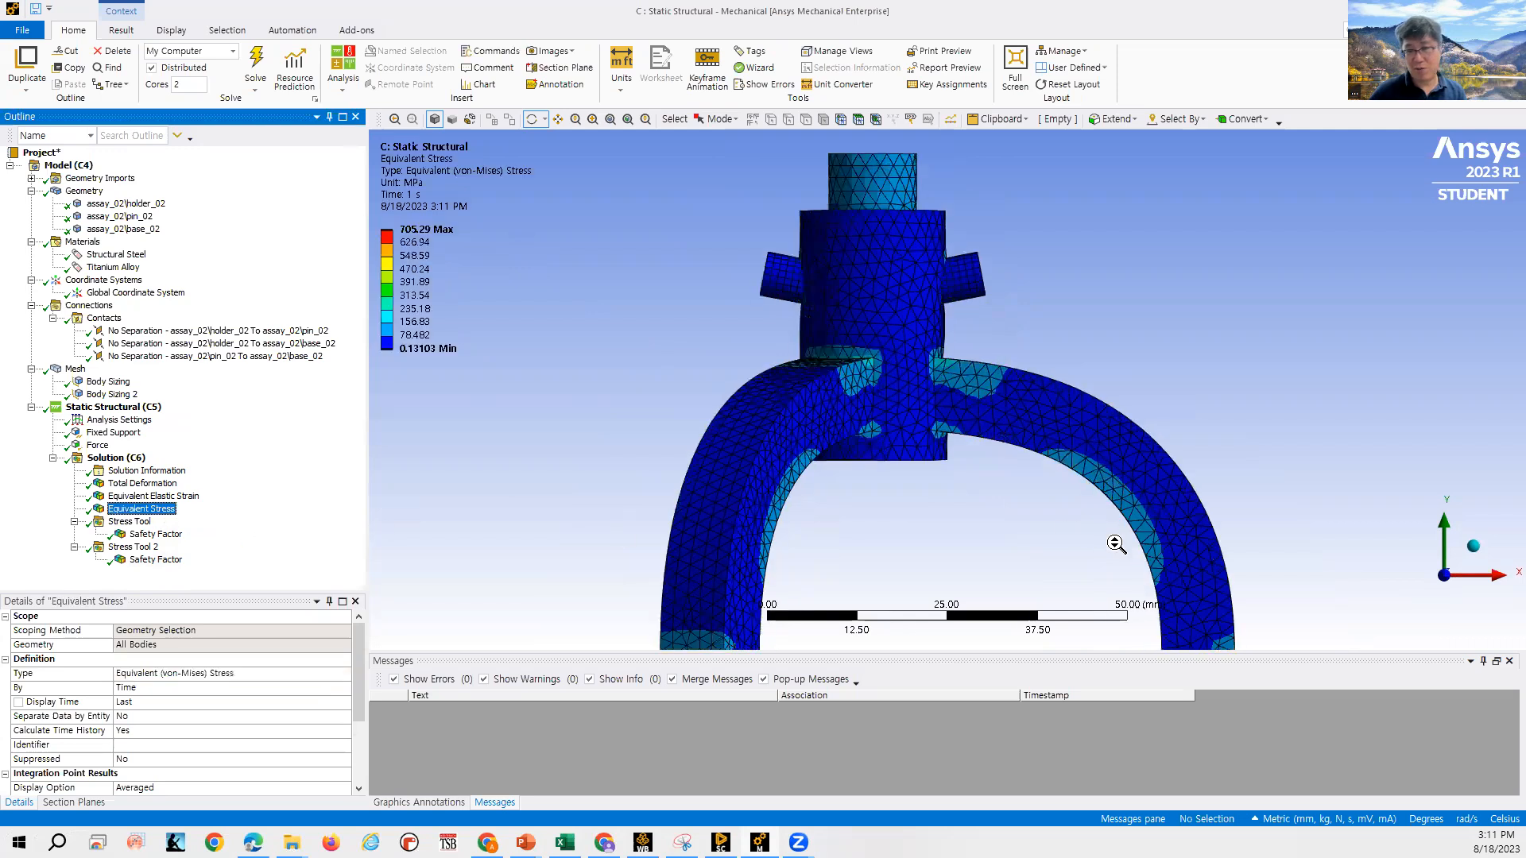
scroll(1117, 545, "up", 1)
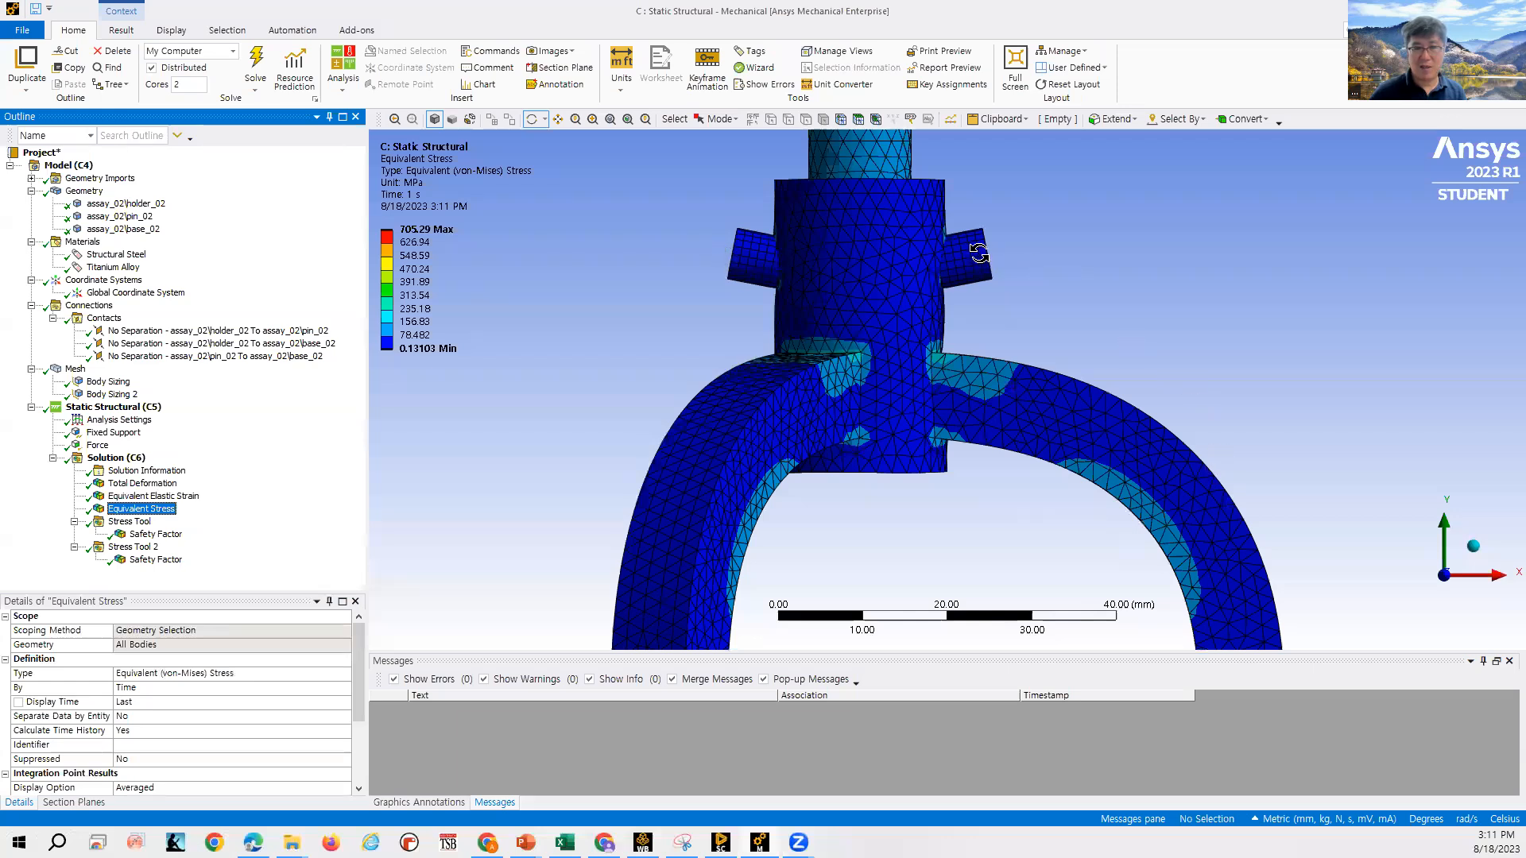
Turn on the Minimum label for the first Stress Tool's Safety Factor result.
left_click(151, 534)
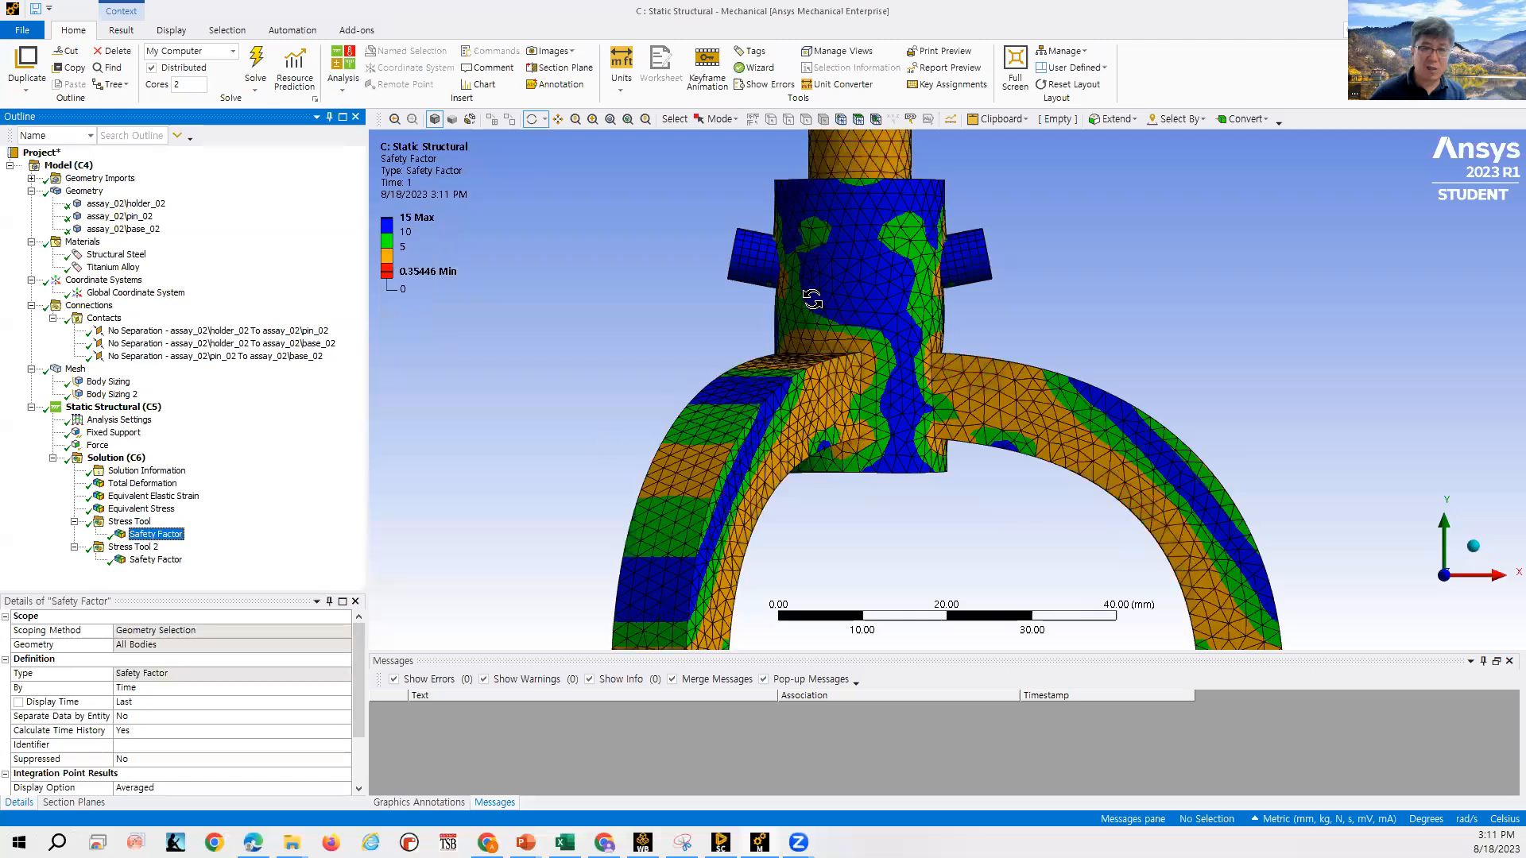
left_click(531, 120)
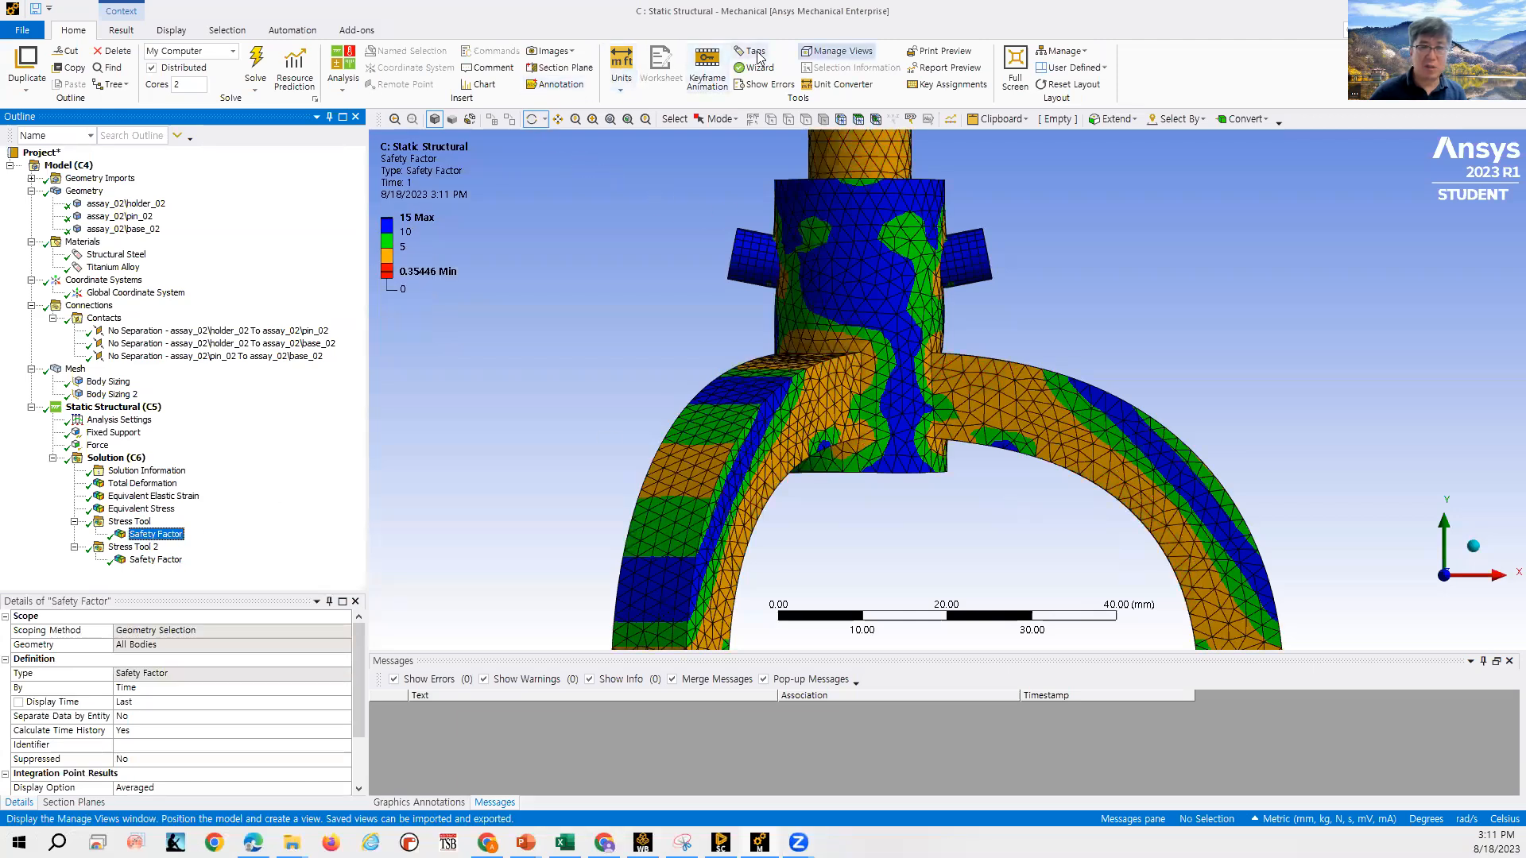
left_click(122, 30)
left_click(658, 85)
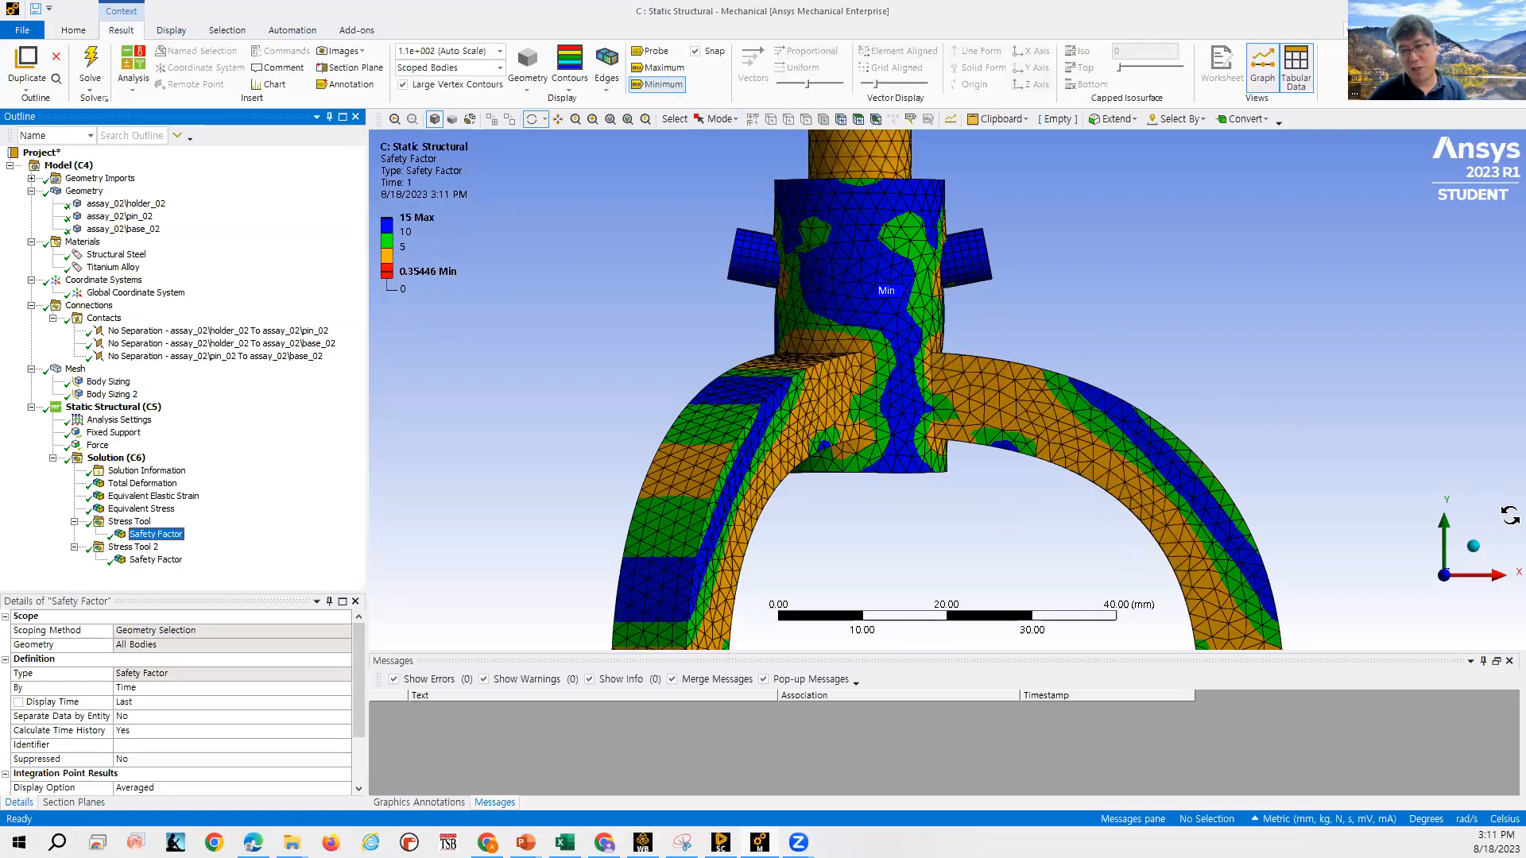
Examine where the minimum safety factor lies on the base, using the isometric view and the view along +X.
left_click(1470, 554)
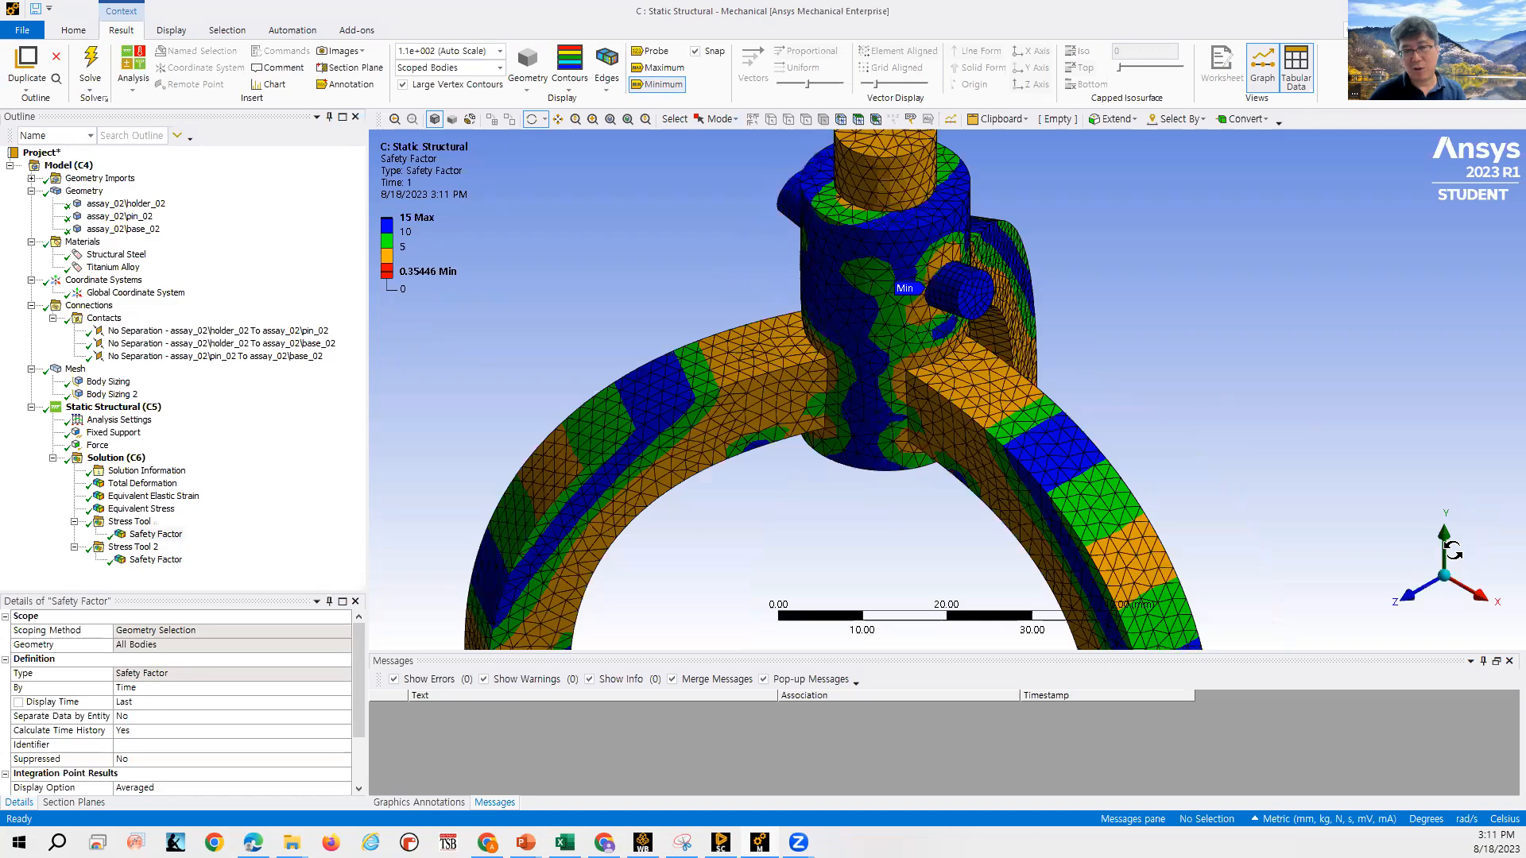
left_click(1459, 580)
left_click(1474, 549)
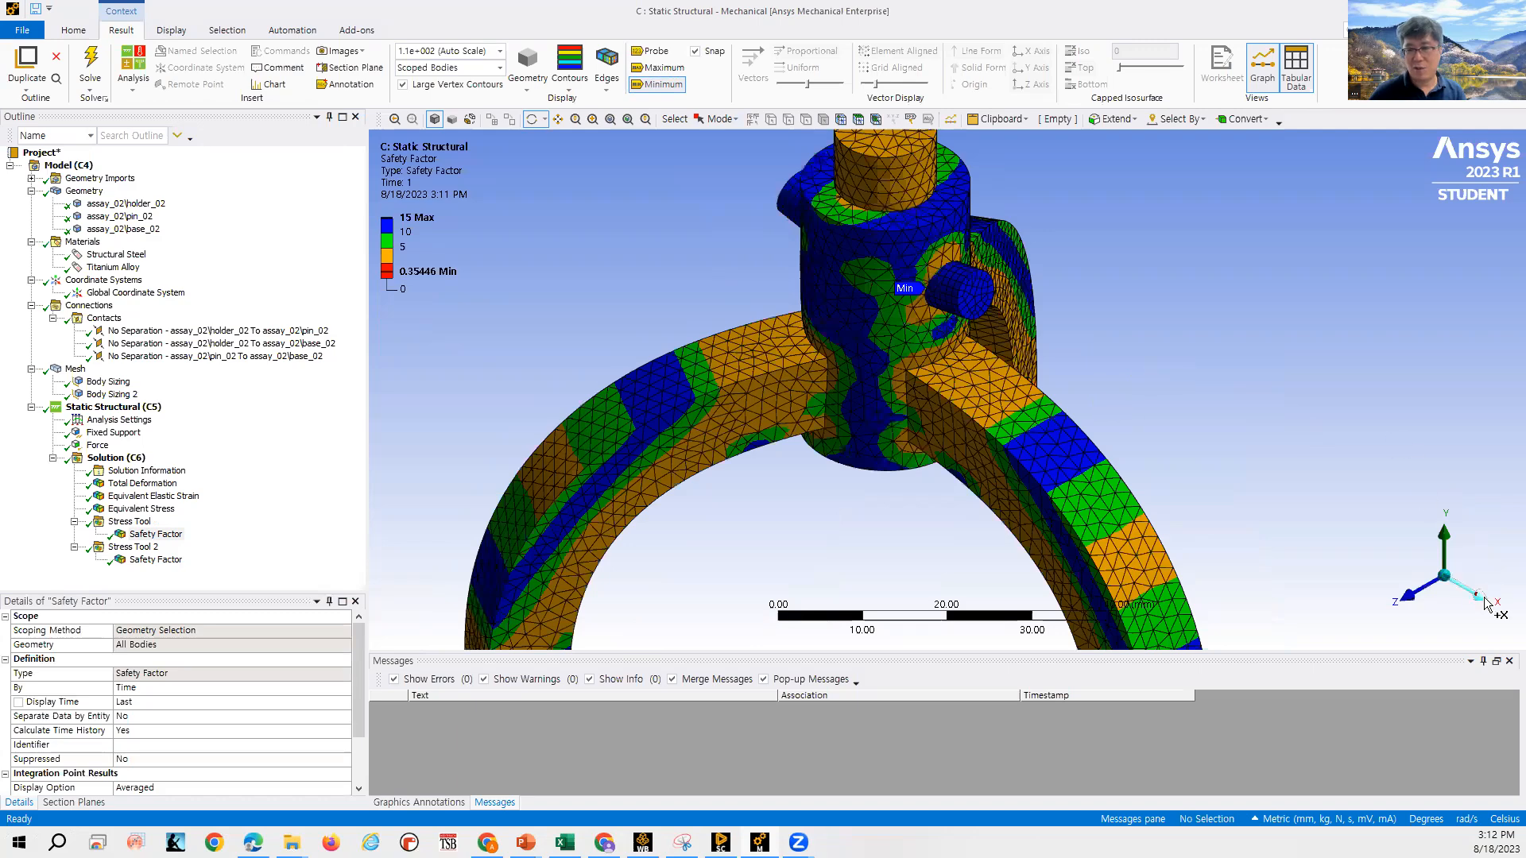
left_click(1483, 602)
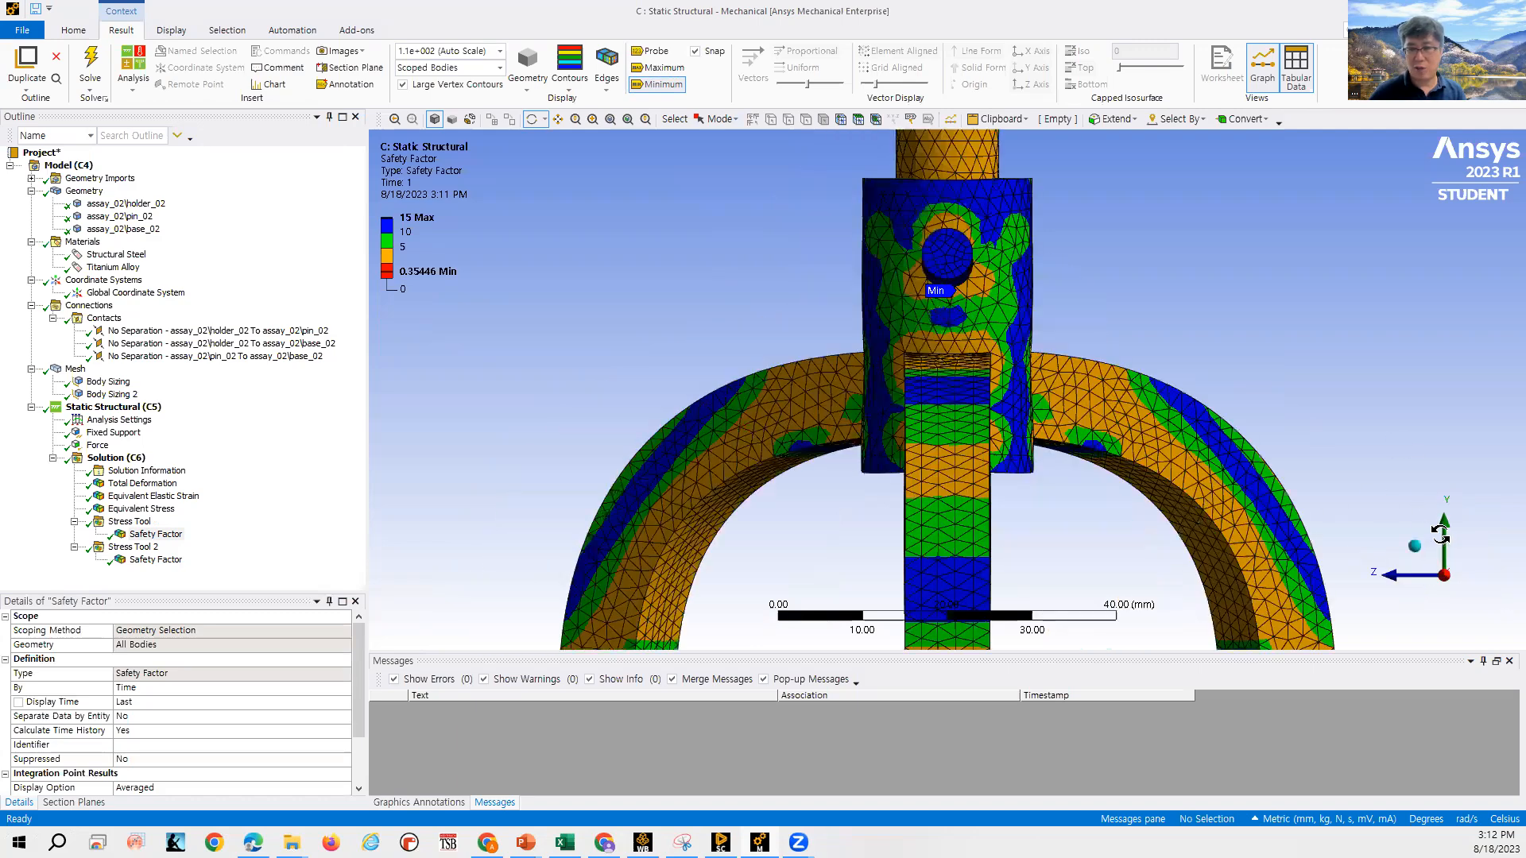
Cut the assembly with a vertical section plane through the hub's centre, drawn in the view from above.
left_click_drag(1440, 536, 1437, 548)
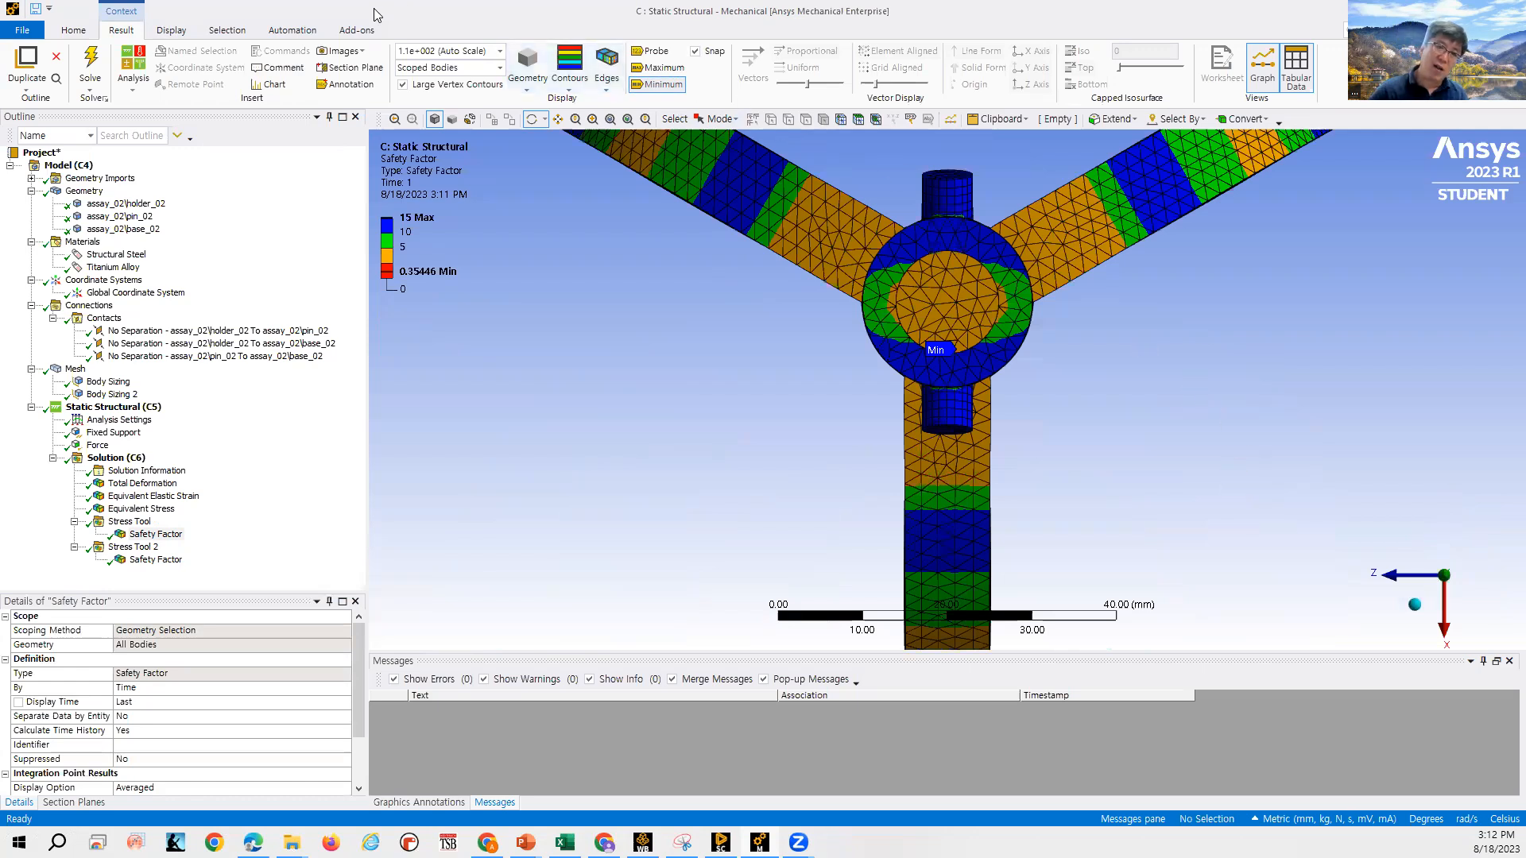
left_click(350, 69)
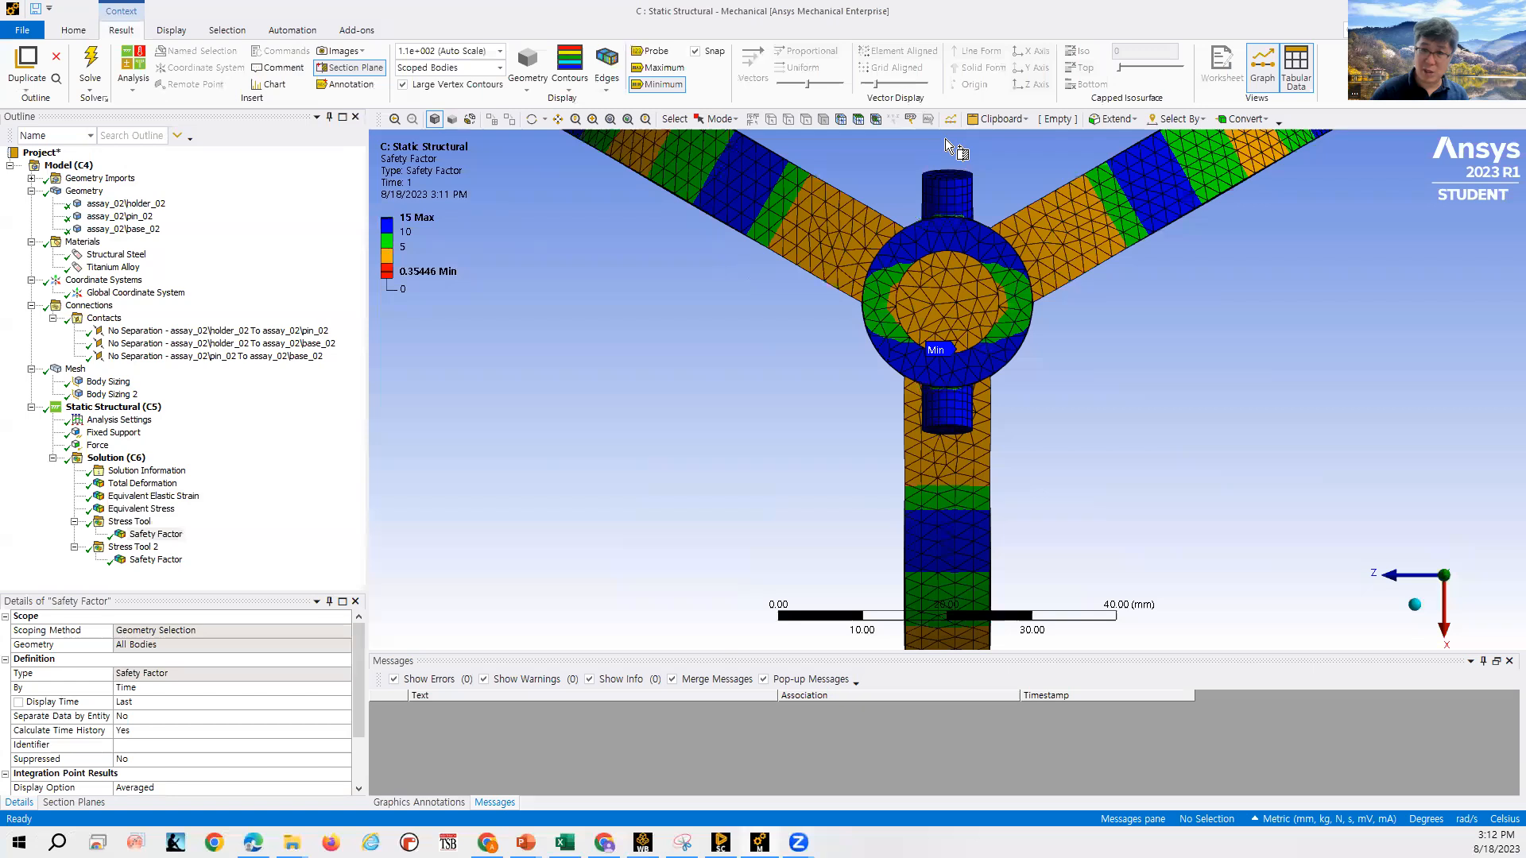
left_click_drag(946, 138, 944, 637)
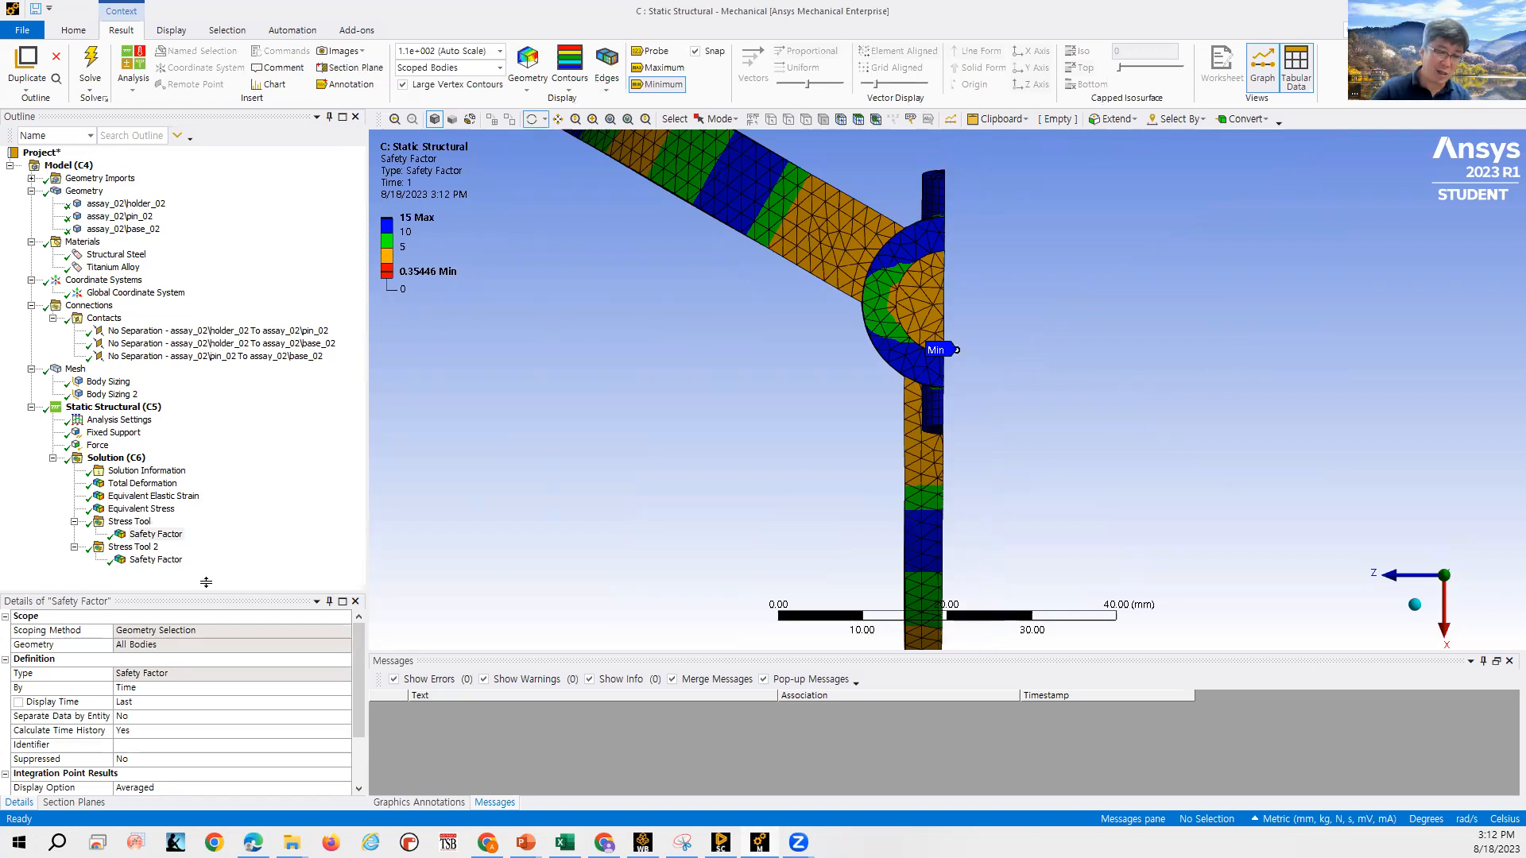
Edit Section Plane1 and switch the retained side to the half of the assembly toward negative Z.
left_click_drag(202, 591, 201, 453)
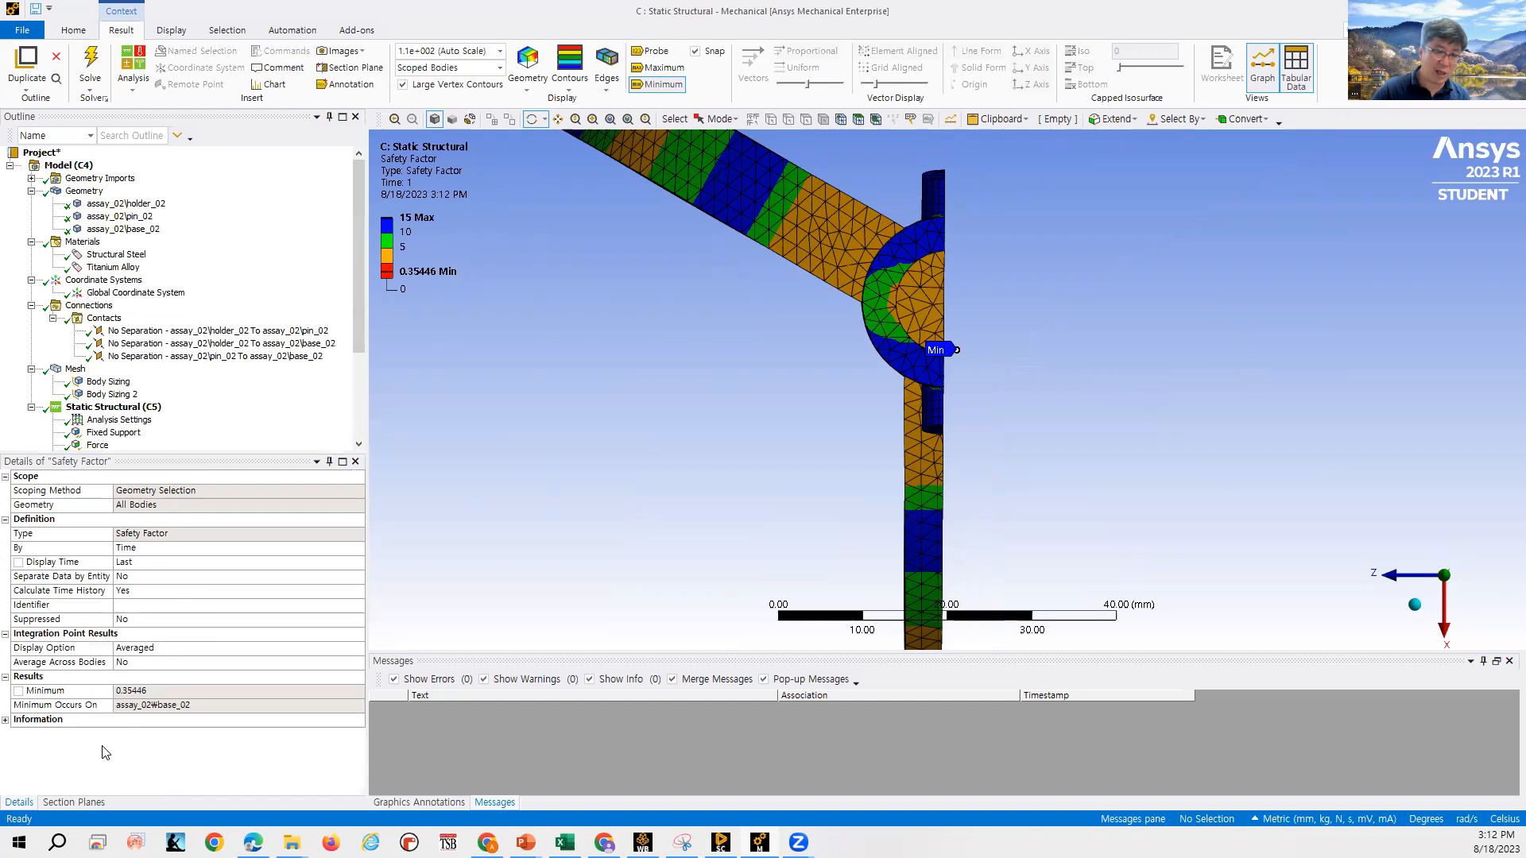
left_click(80, 802)
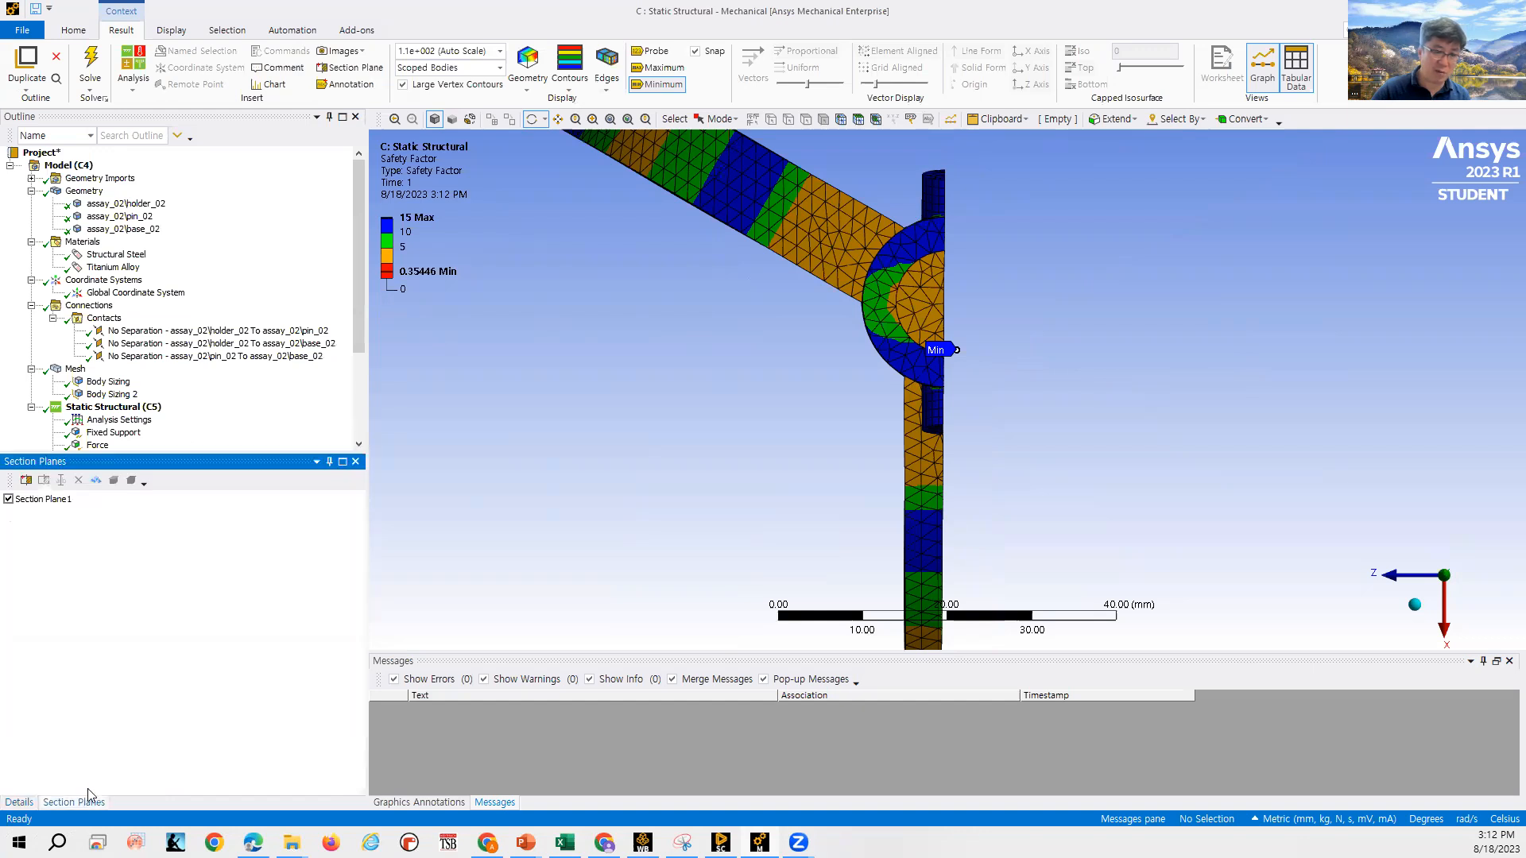
left_click(29, 501)
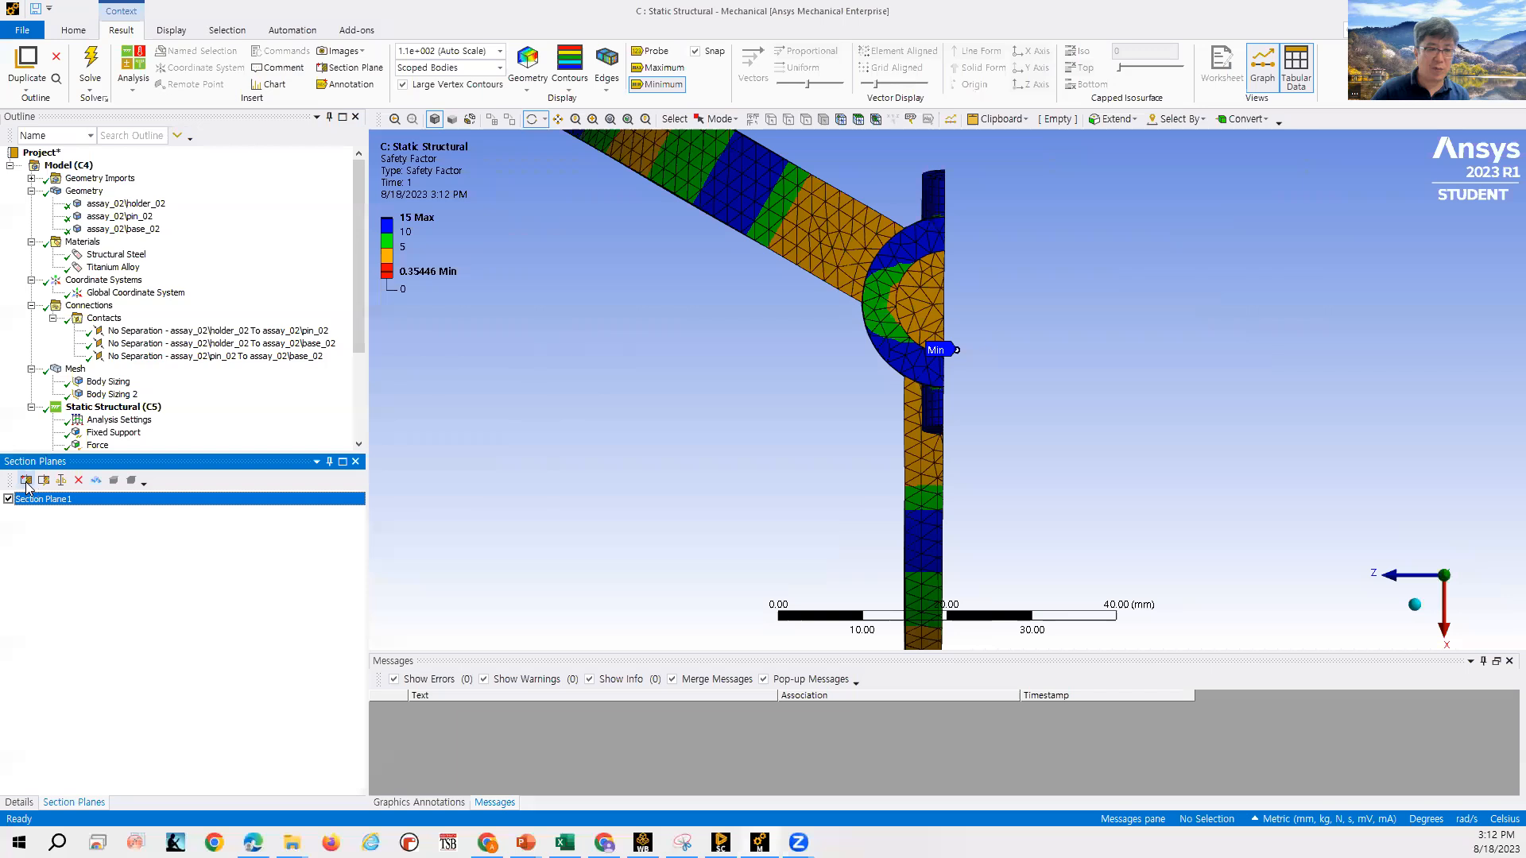
left_click(38, 482)
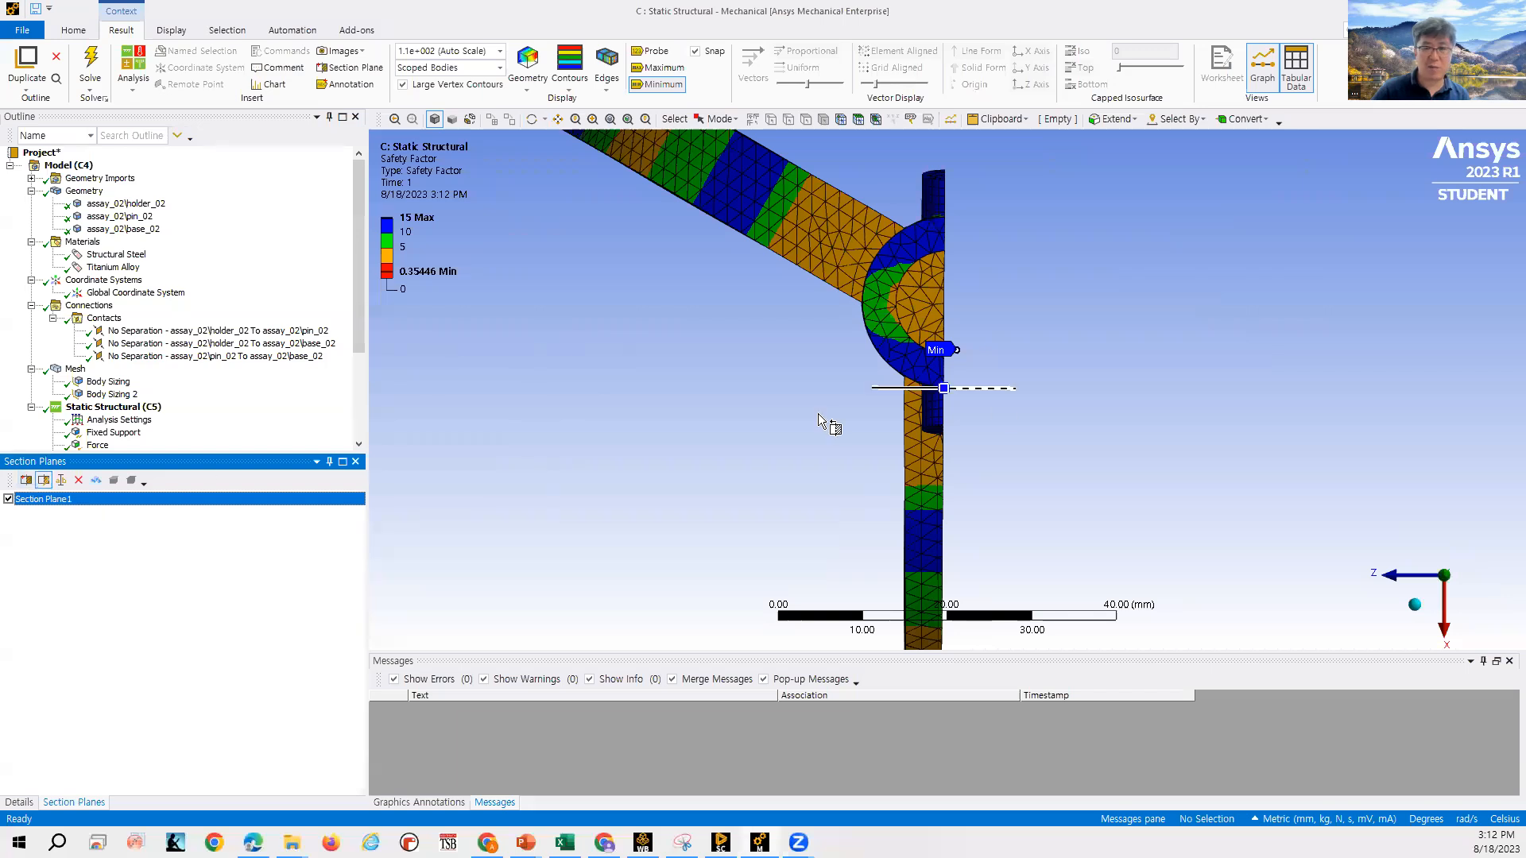
left_click(890, 388)
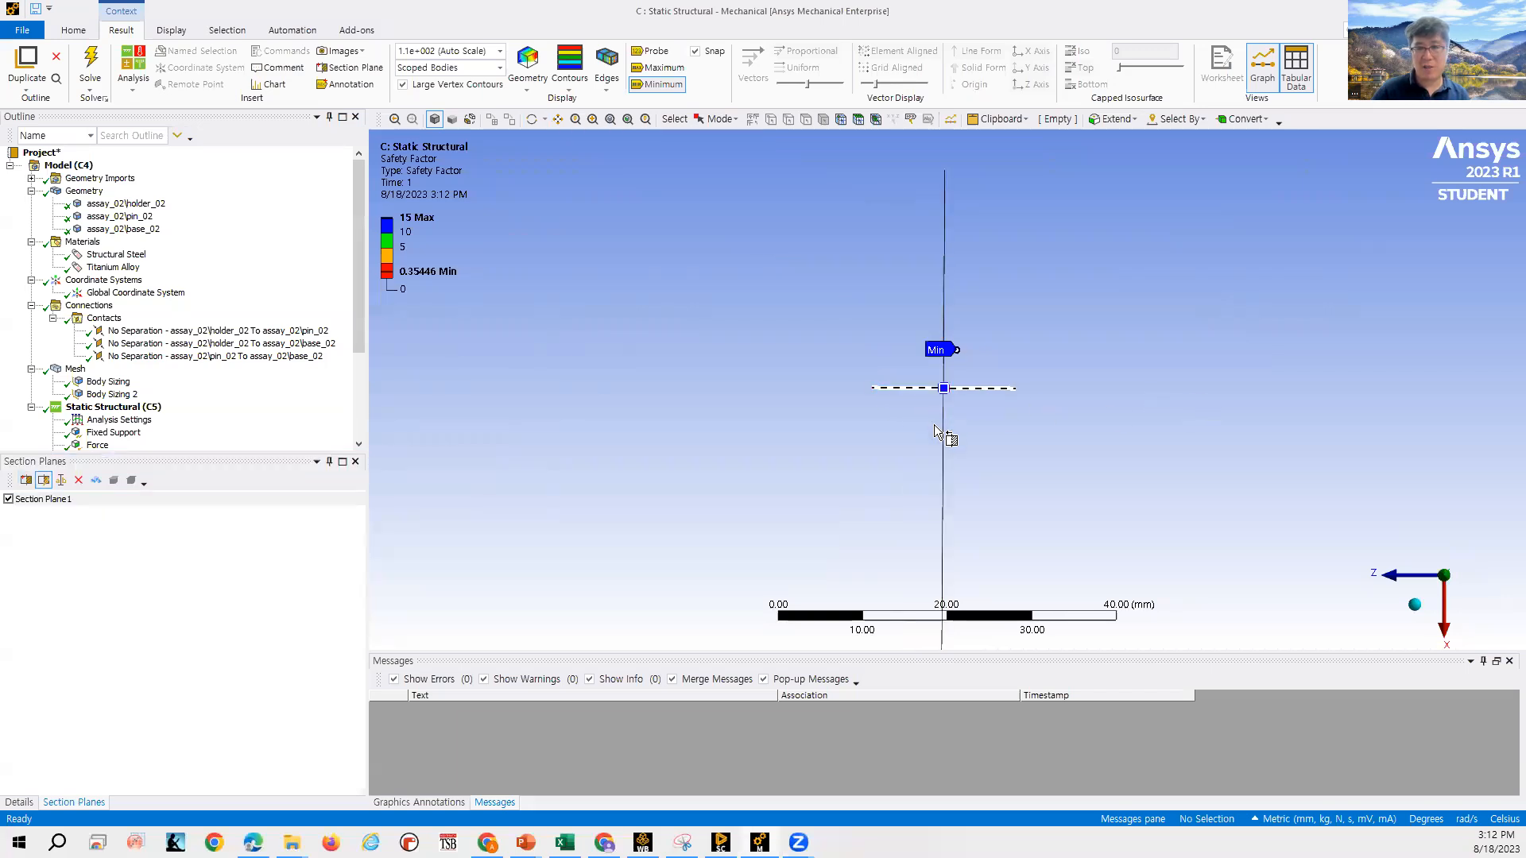
left_click(979, 388)
Examine the Safety Factor contours on the cut face through the hub, pin and base arm from isometric and rotated views.
middle_click_drag(1311, 475, 986, 479)
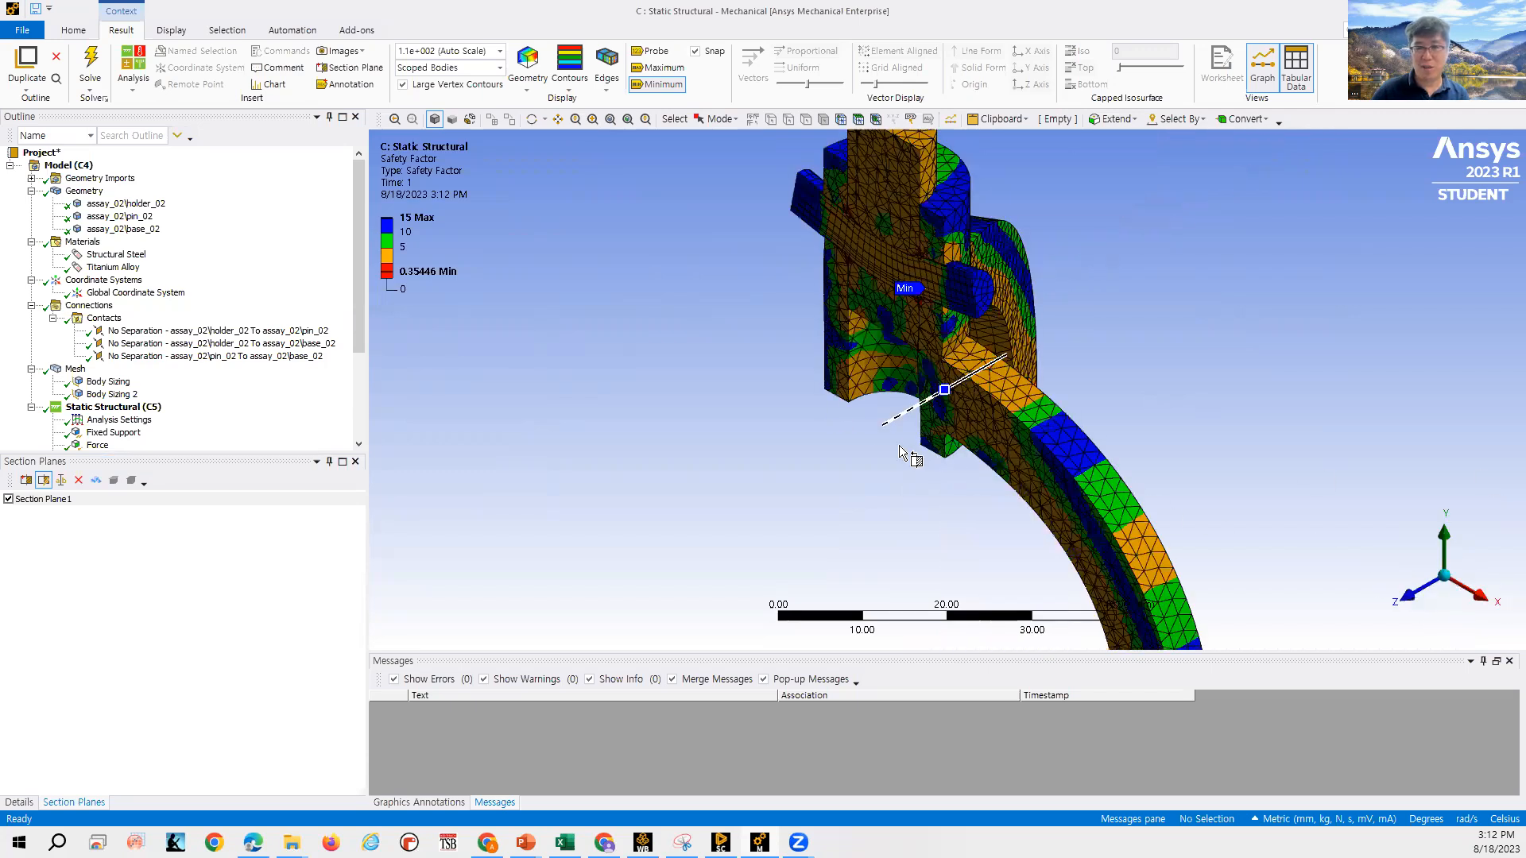
scroll(856, 381, "up", 1)
scroll(874, 362, "up", 1)
scroll(885, 300, "up", 1)
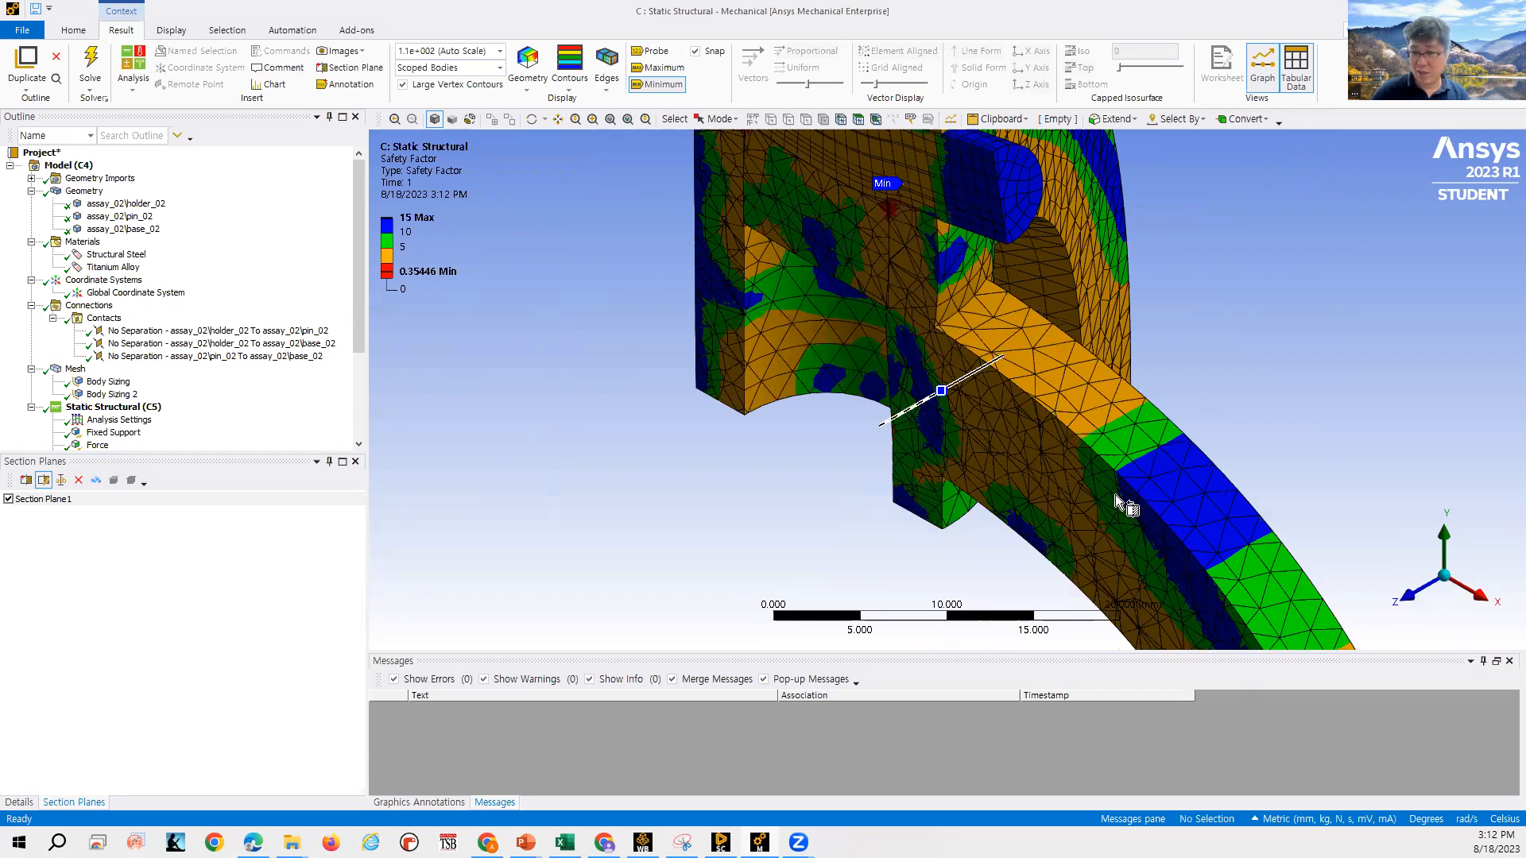
scroll(1113, 508, "down", 2)
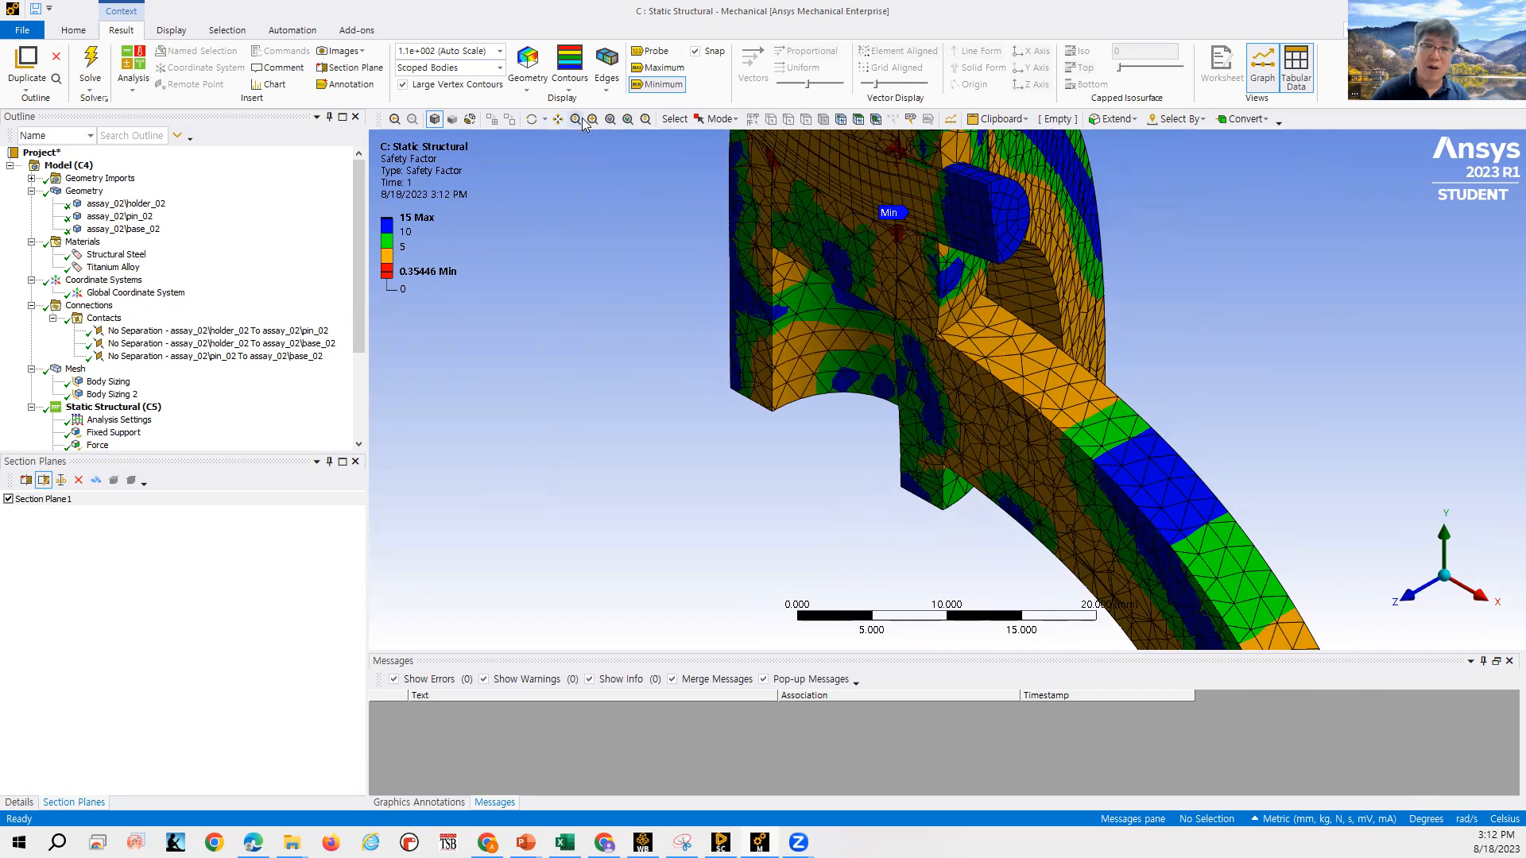
left_click(532, 127)
left_click_drag(968, 446, 1078, 467)
scroll(907, 253, "up", 2)
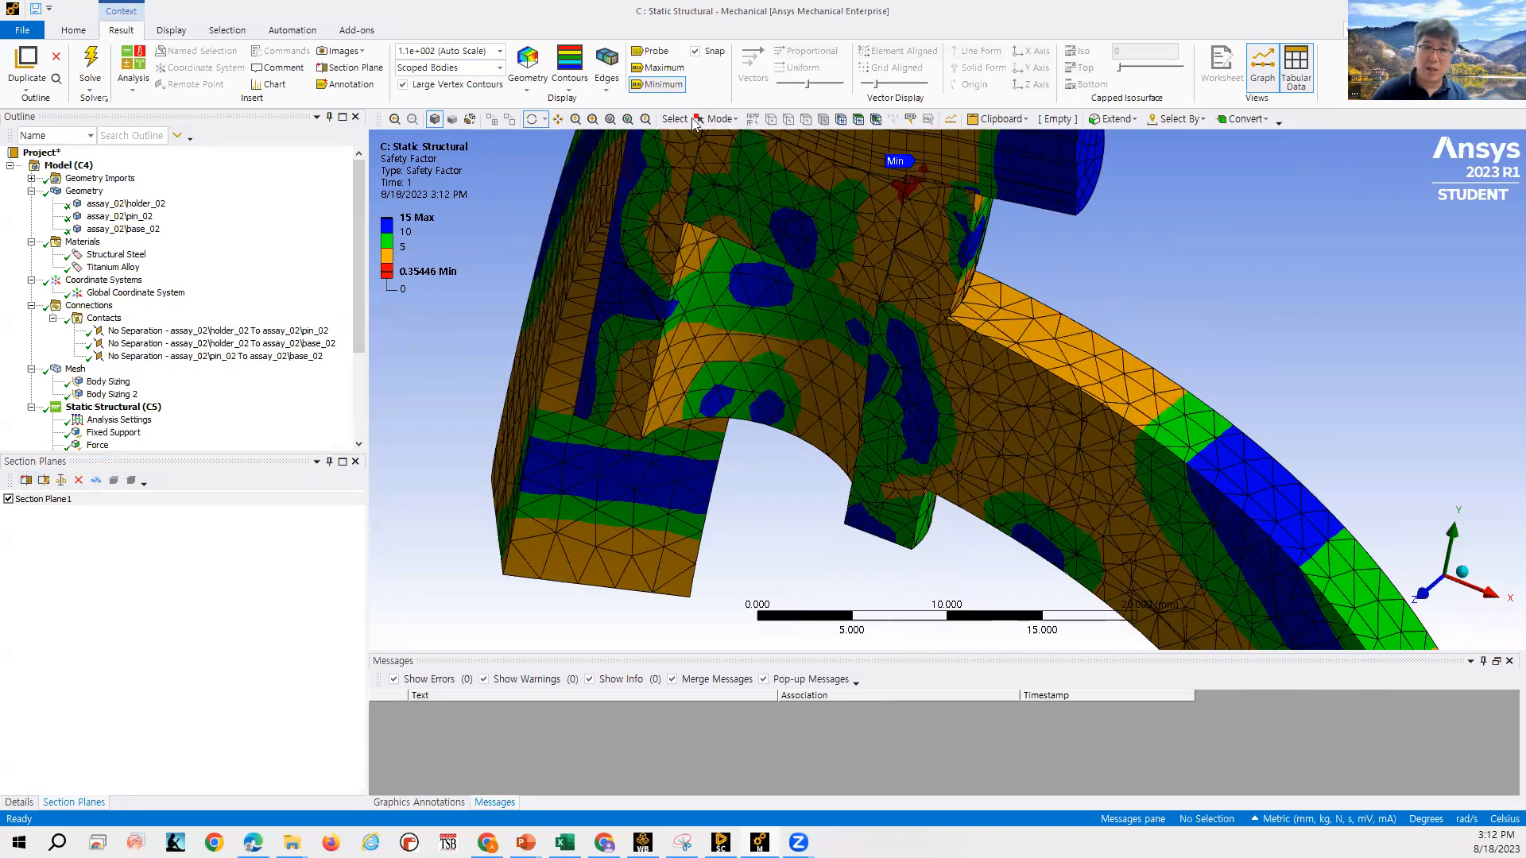
left_click(558, 121)
left_click_drag(862, 300, 834, 383)
scroll(890, 333, "up", 1)
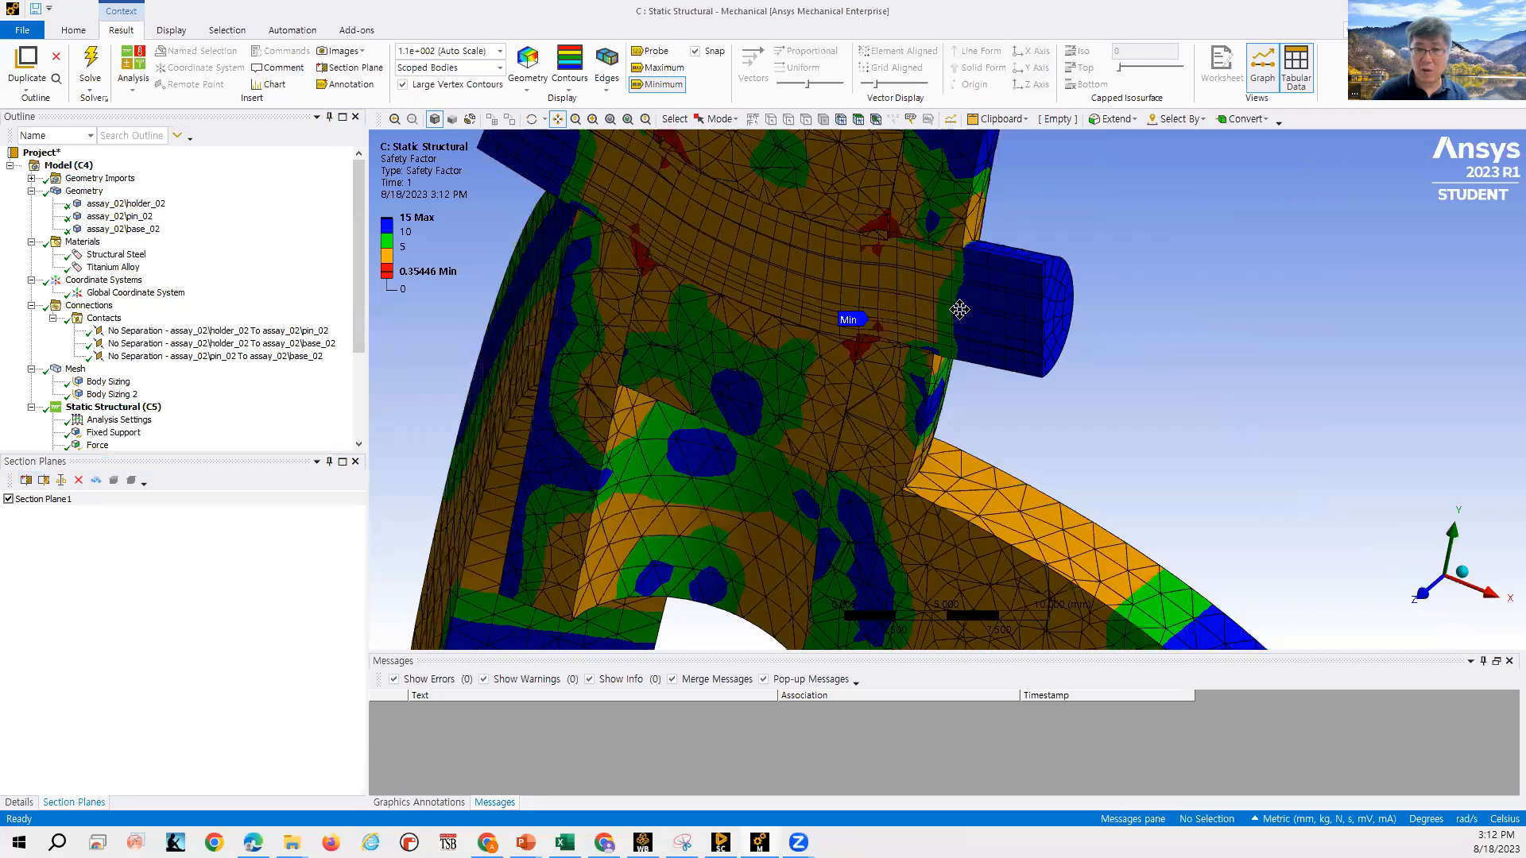
Inspect the red low safety factor zones above and below the pin hole near the Min label.
scroll(925, 259, "up", 1)
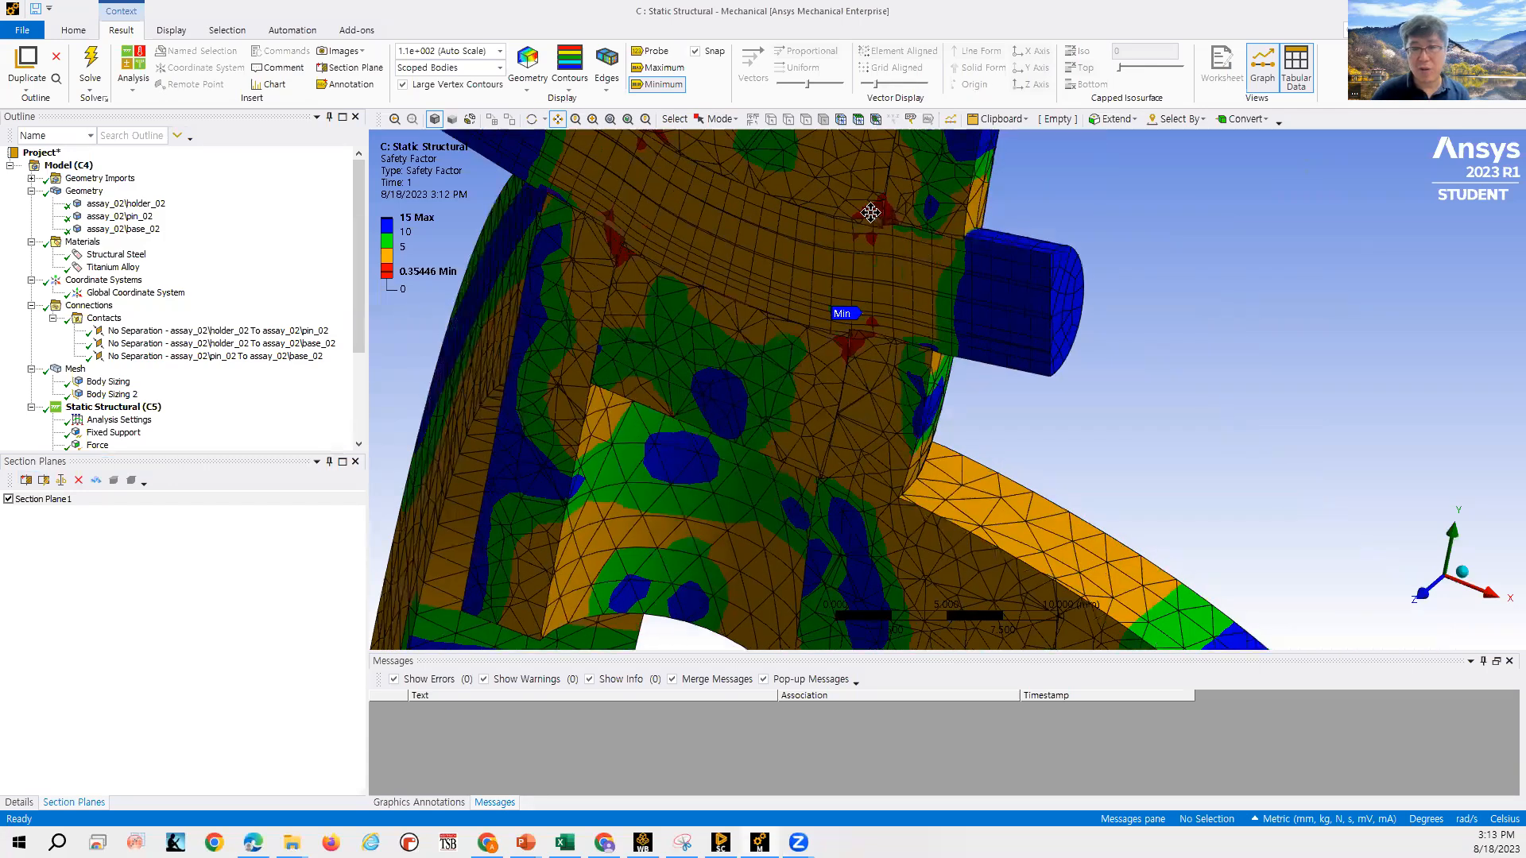
scroll(870, 211, "up", 1)
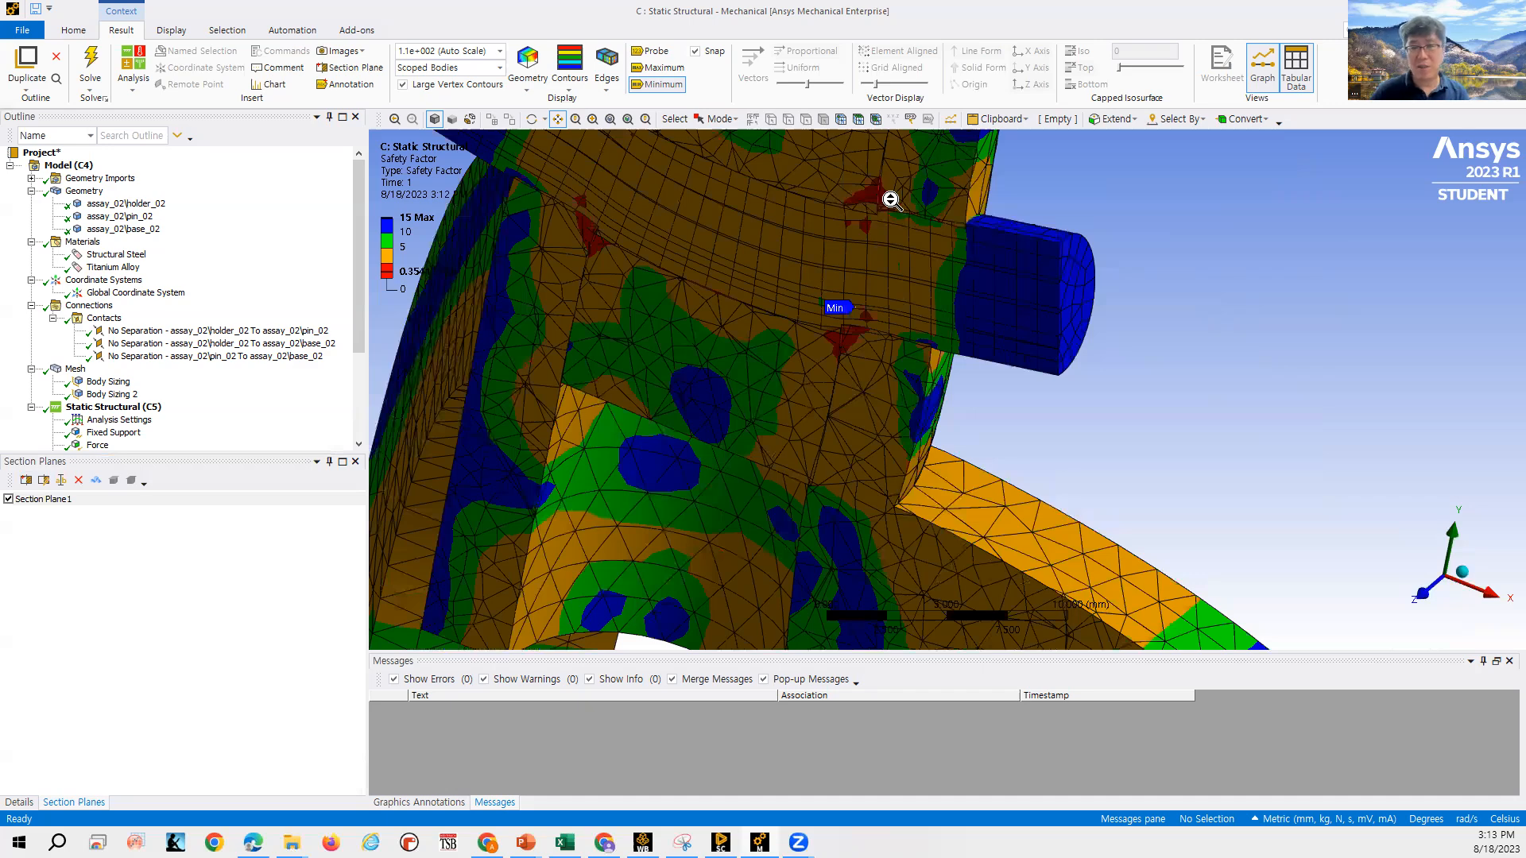
scroll(906, 204, "up", 2)
left_click_drag(903, 354, 940, 412)
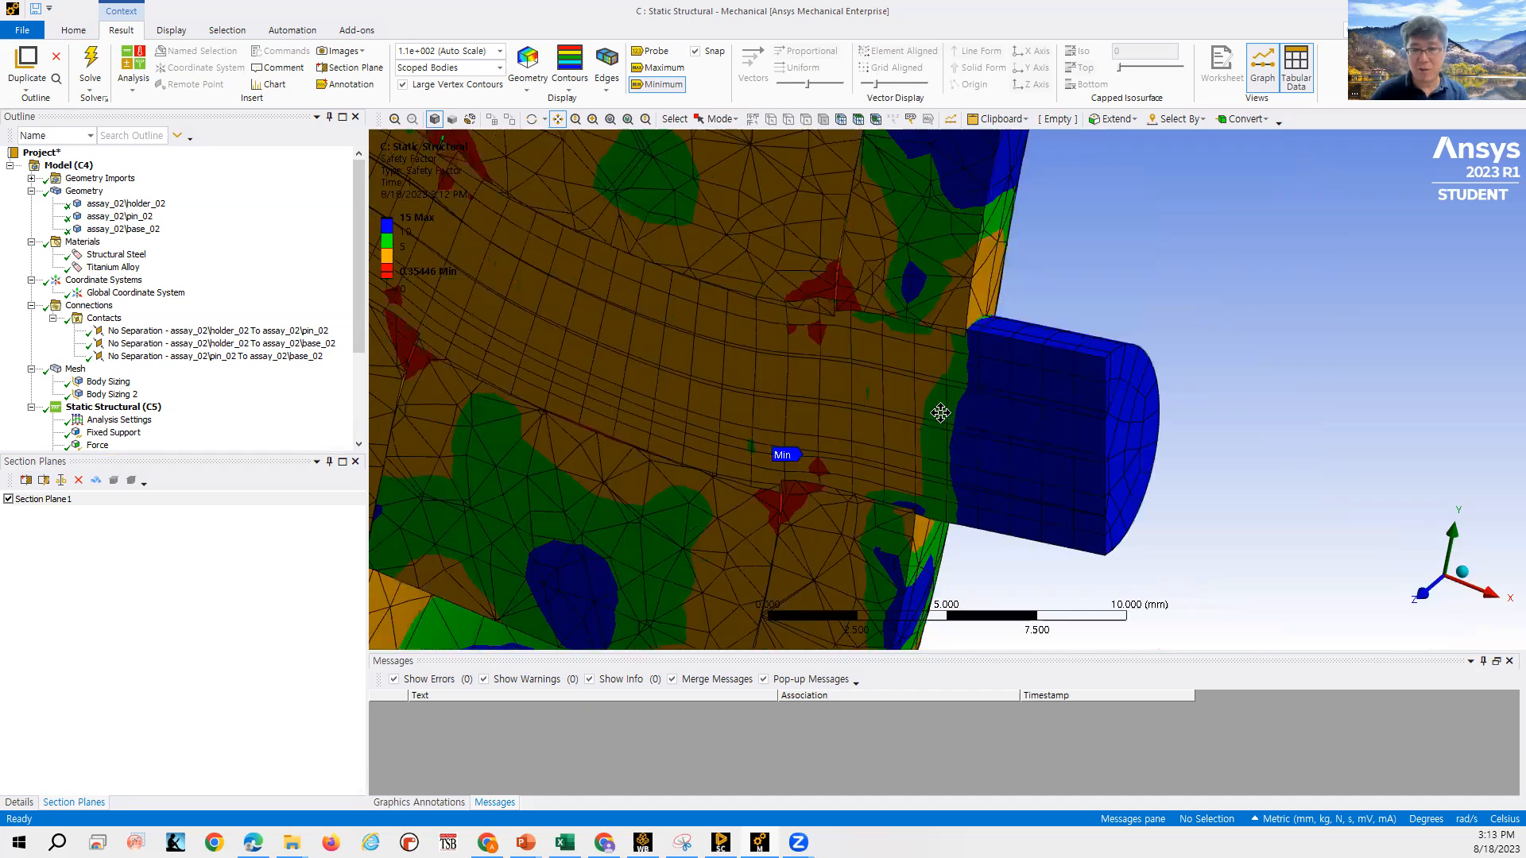
left_click_drag(934, 332, 964, 324)
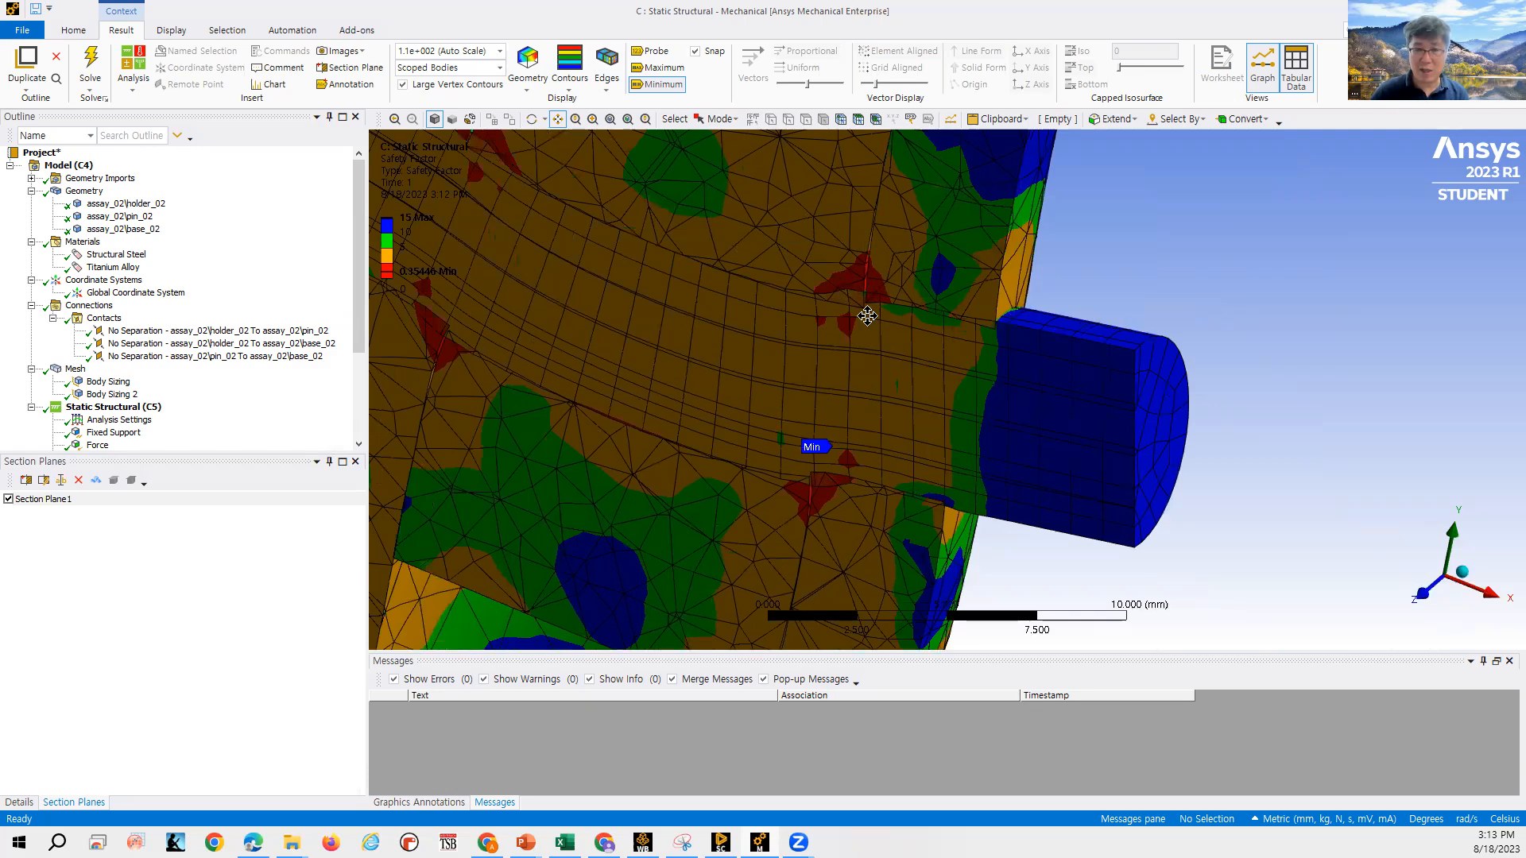
scroll(883, 311, "down", 1)
scroll(875, 312, "down", 2)
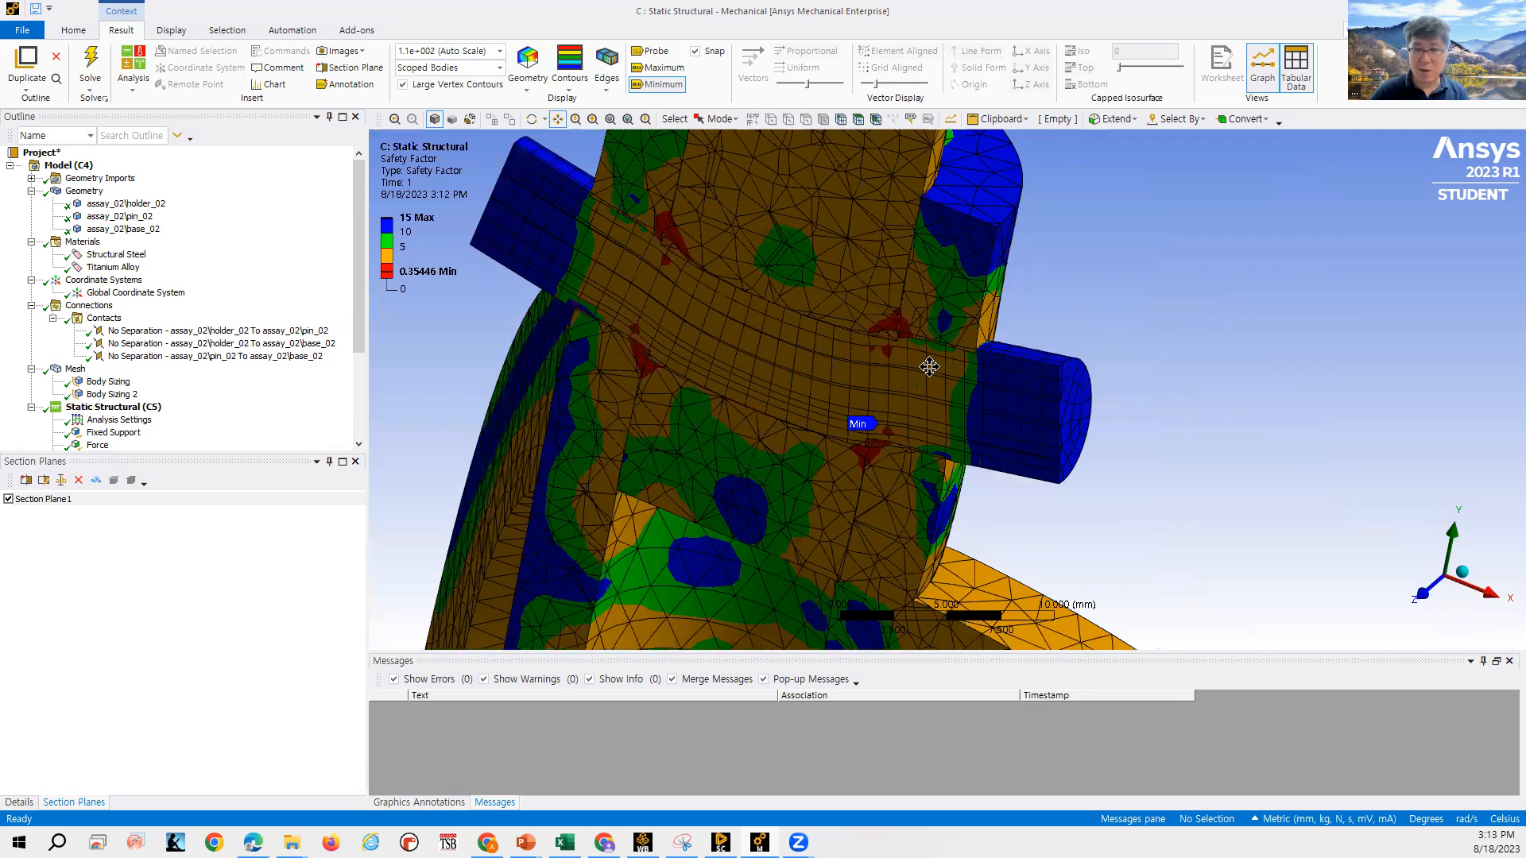
scroll(889, 304, "up", 1)
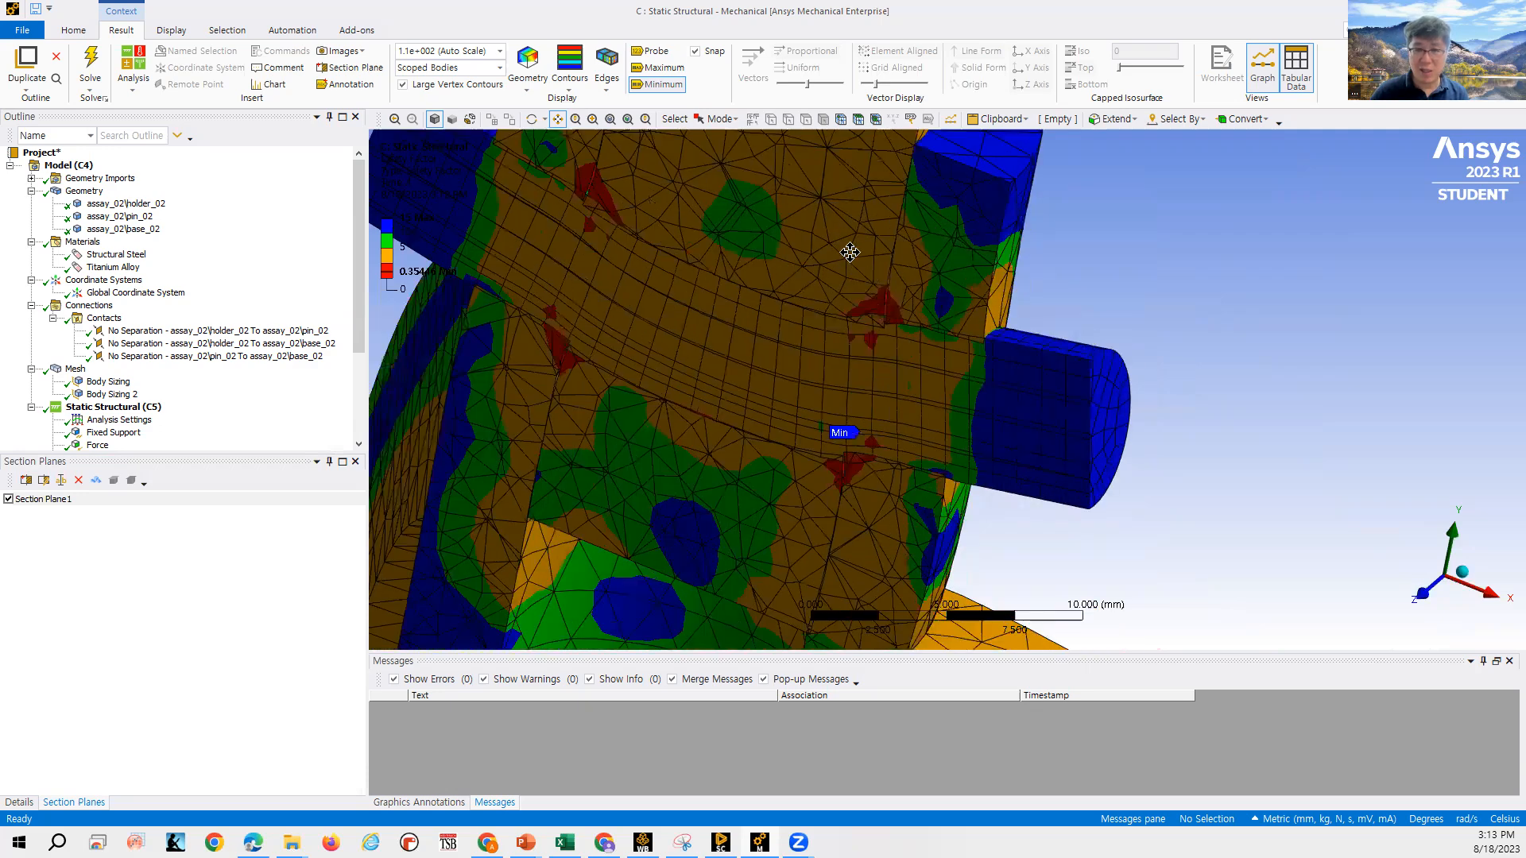
scroll(851, 315, "up", 1)
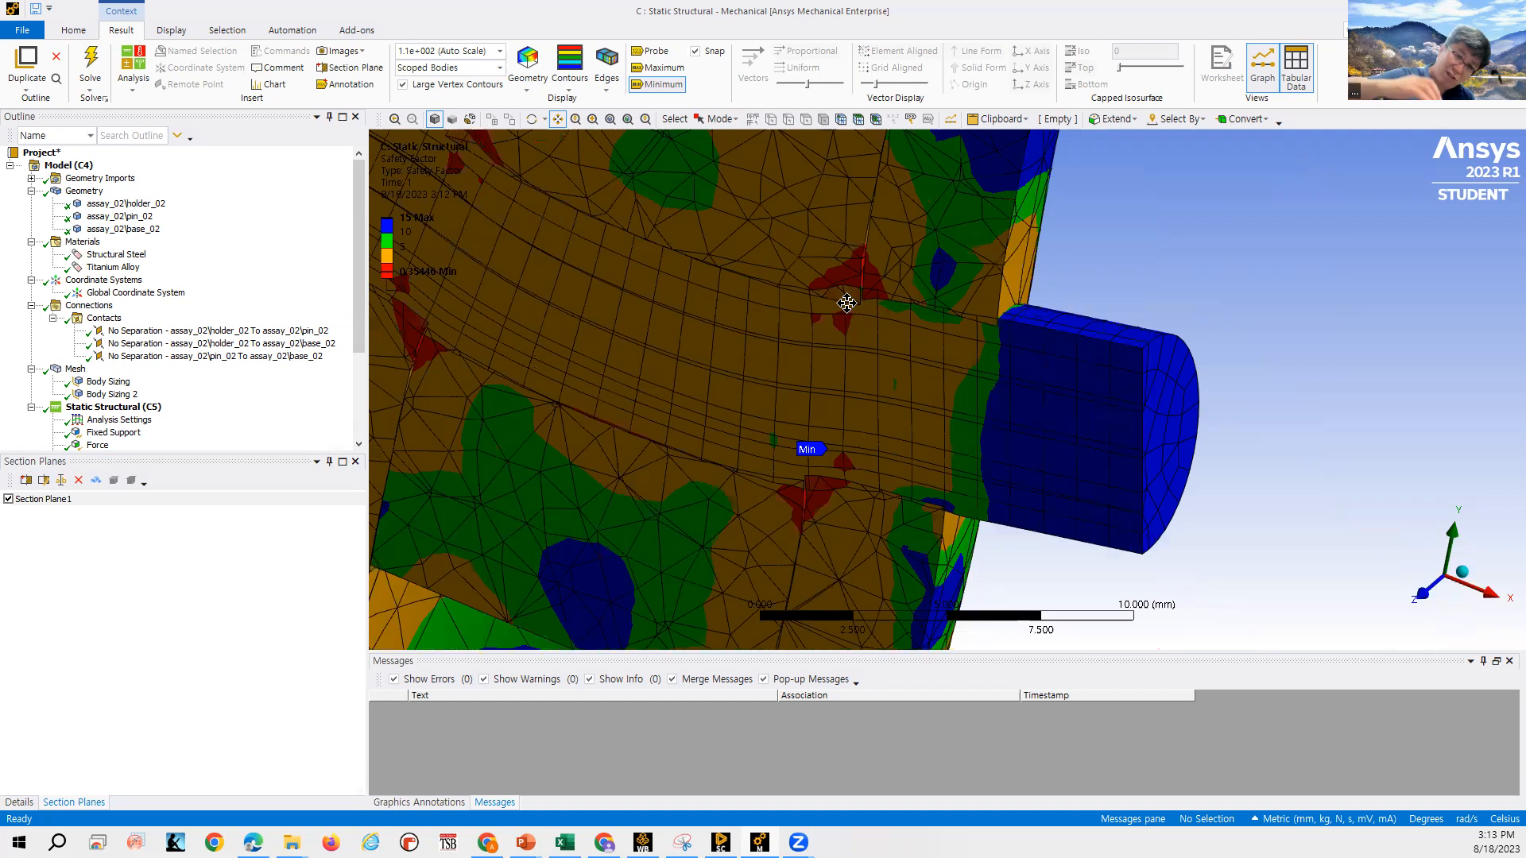
scroll(857, 306, "up", 1)
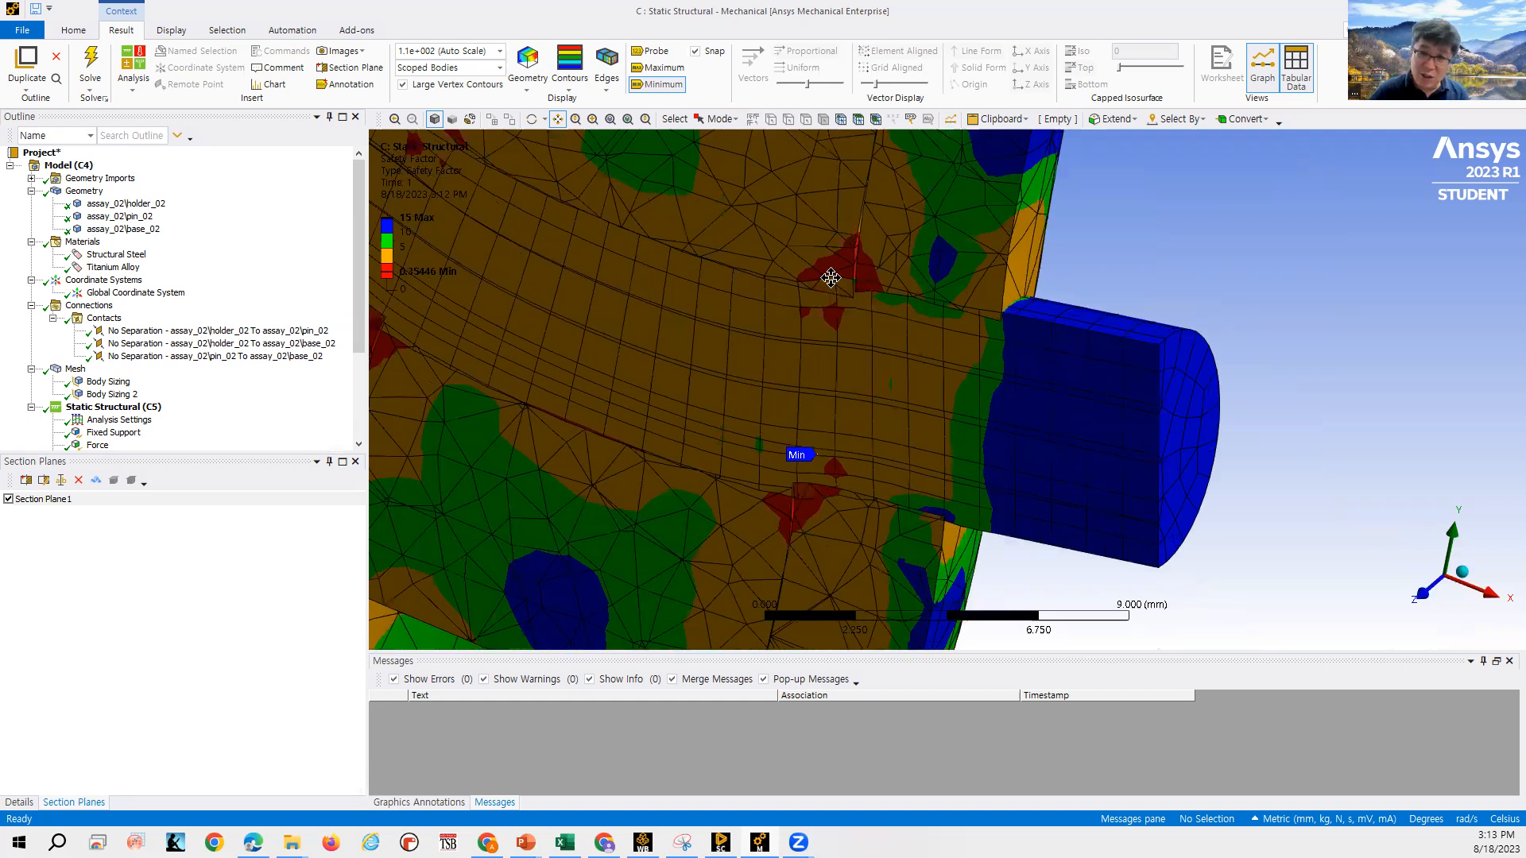
scroll(795, 261, "up", 1)
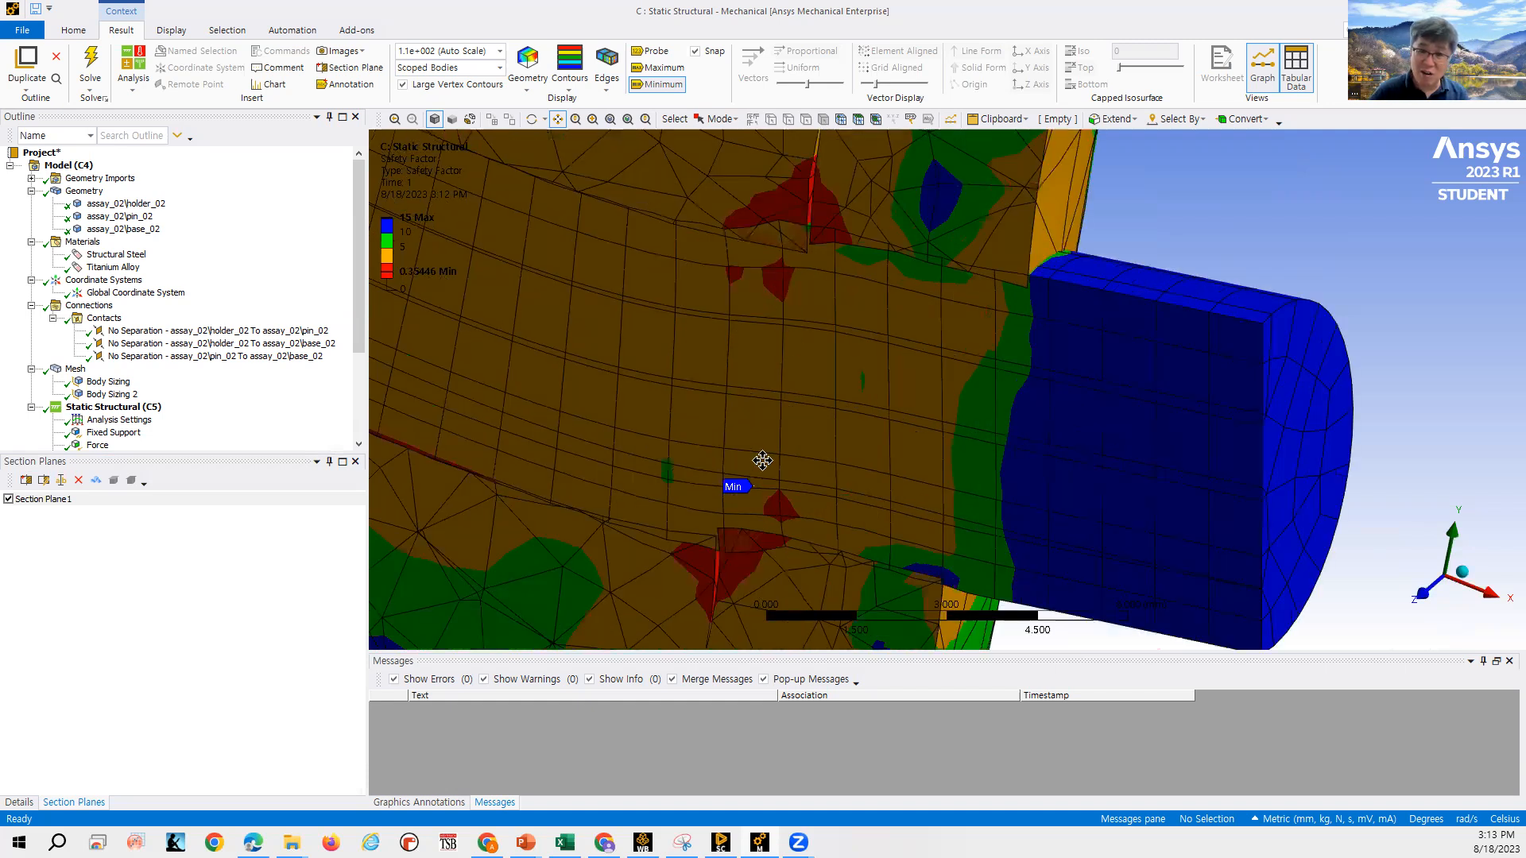
scroll(775, 489, "down", 3)
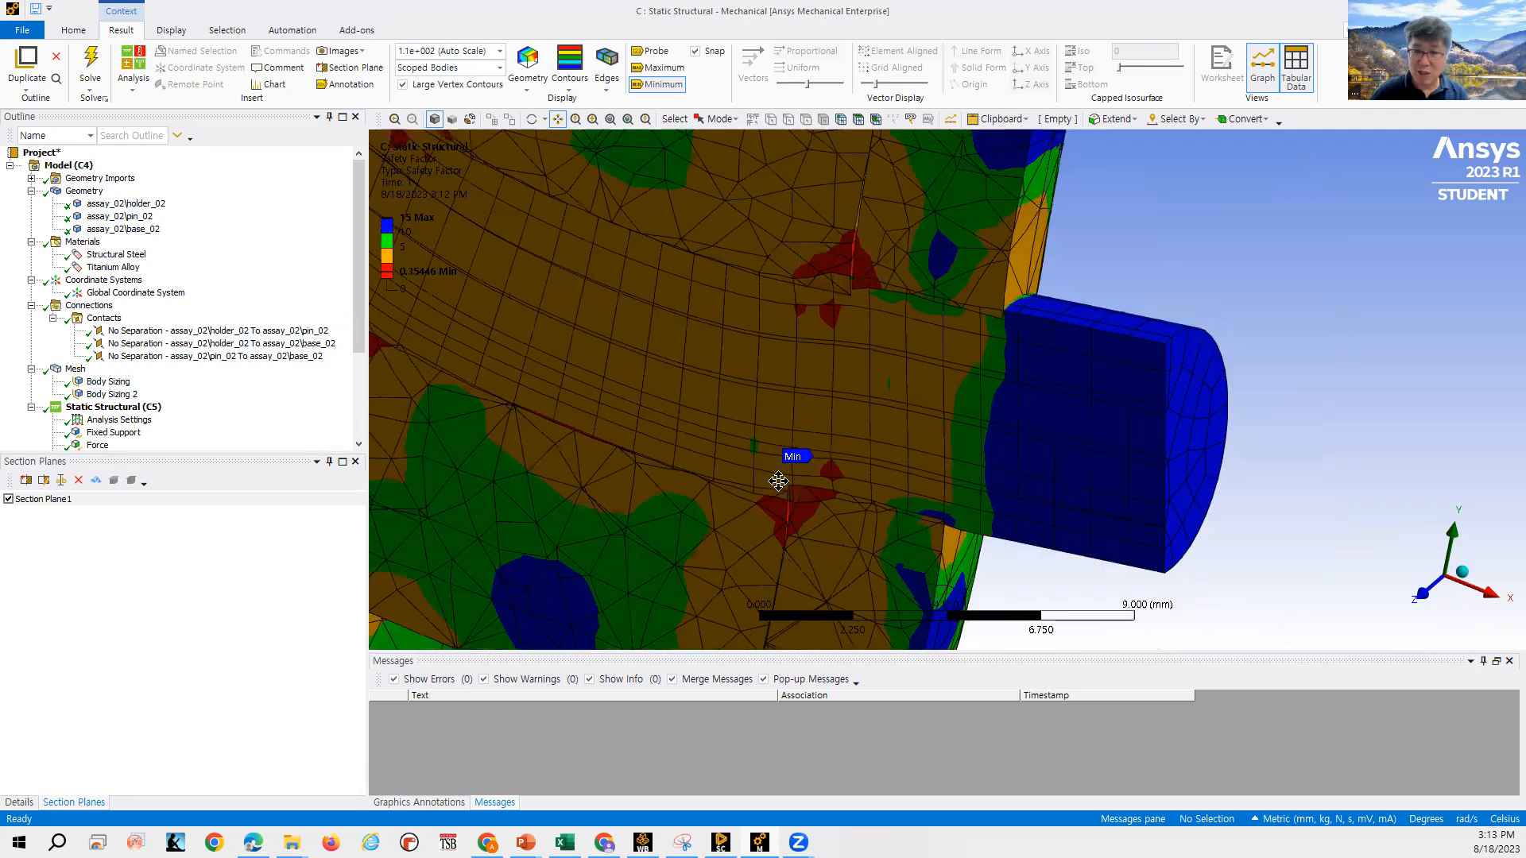
scroll(903, 455, "down", 2)
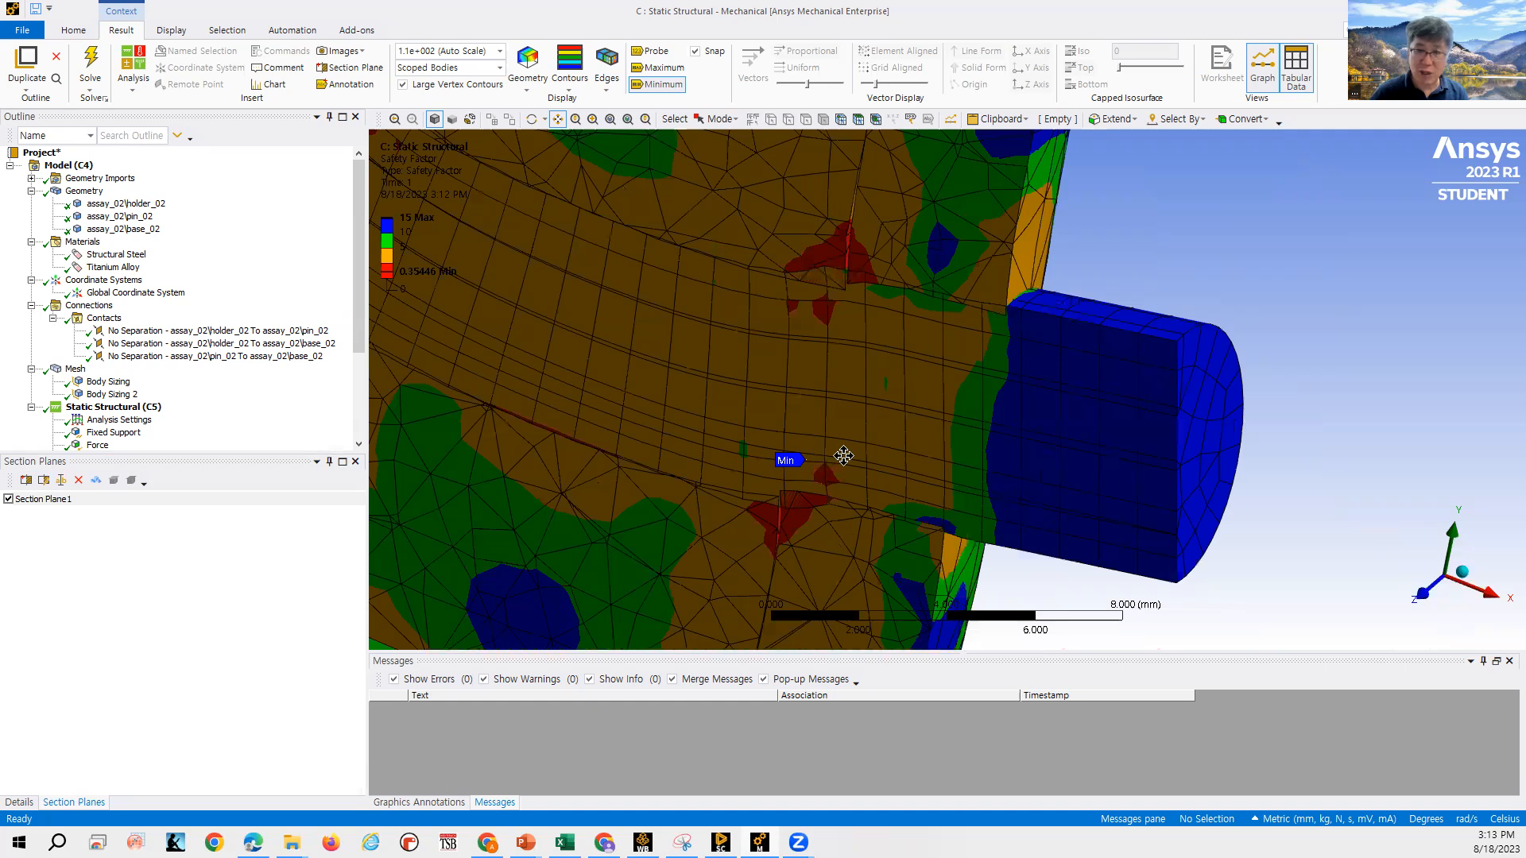
scroll(844, 450, "down", 8)
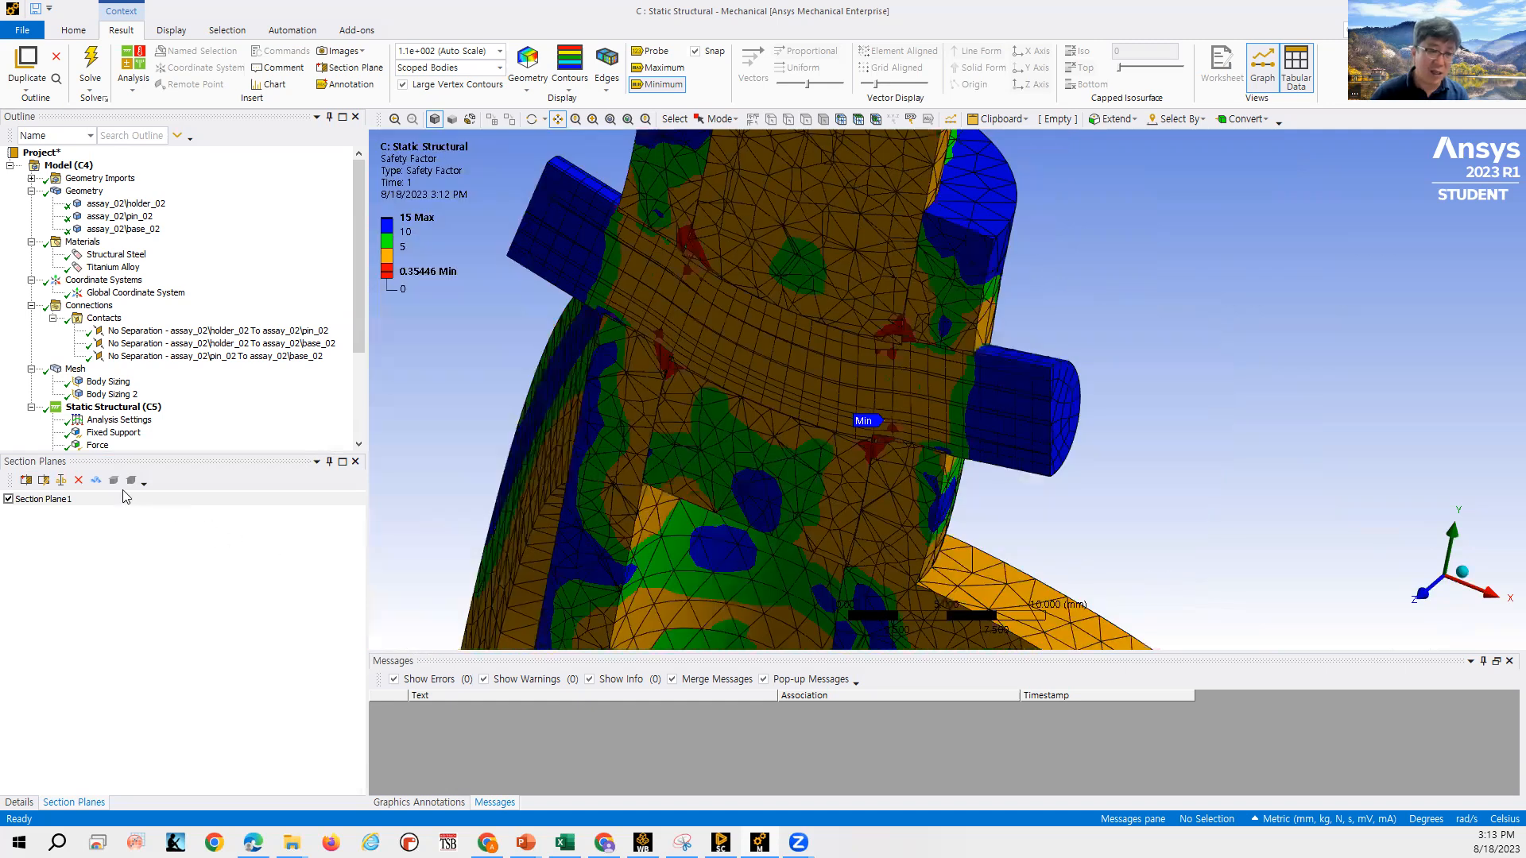
Edit Section Plane1 and shift the cut slightly through the hub and pin.
left_click(114, 499)
left_click(44, 480)
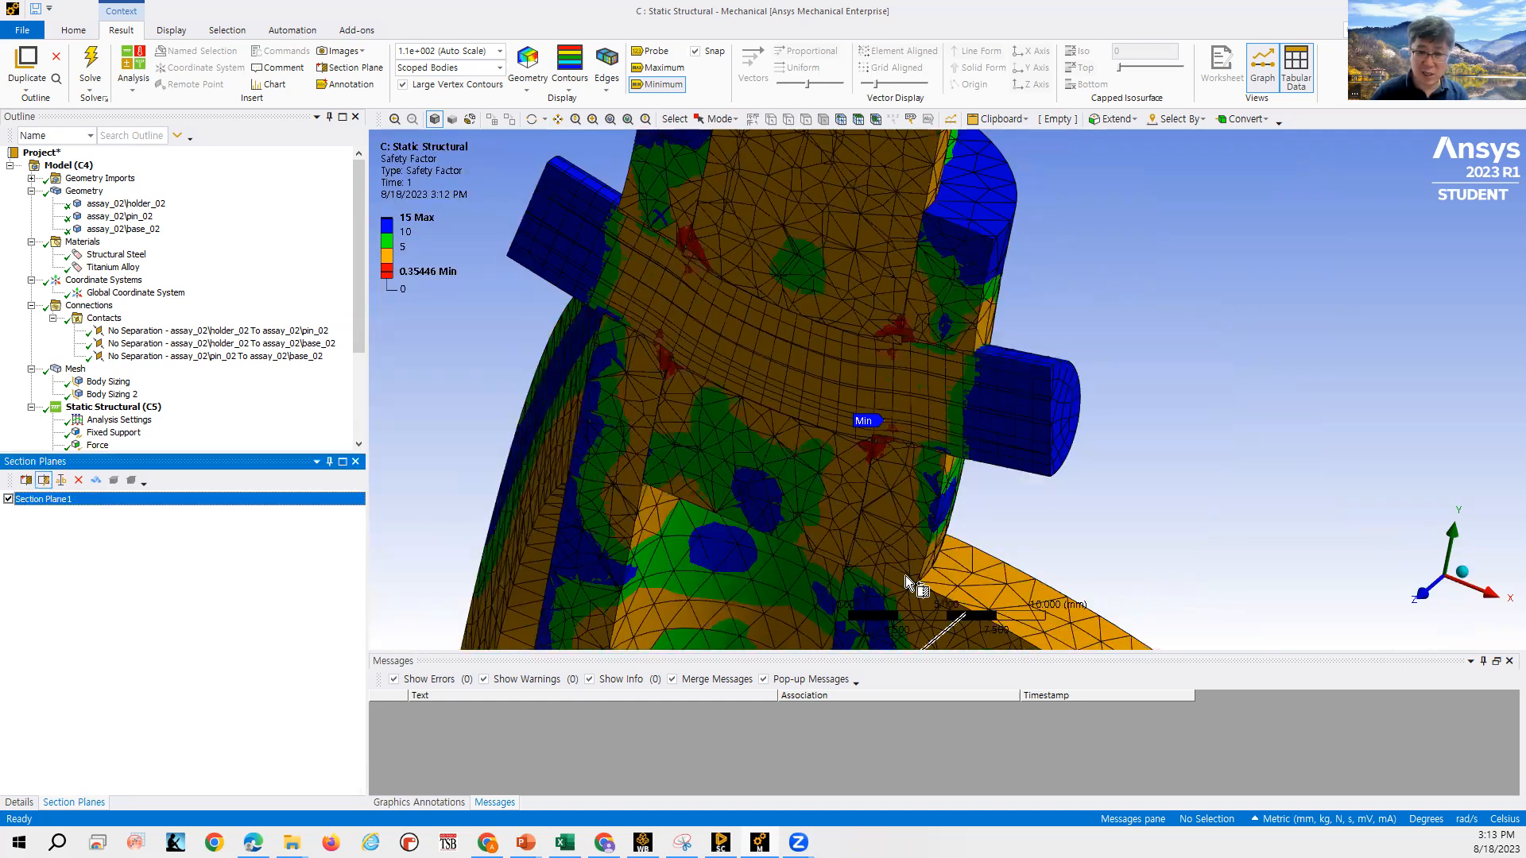
scroll(998, 578, "down", 2)
mouse_move(921, 595)
left_click_drag(921, 594, 899, 613)
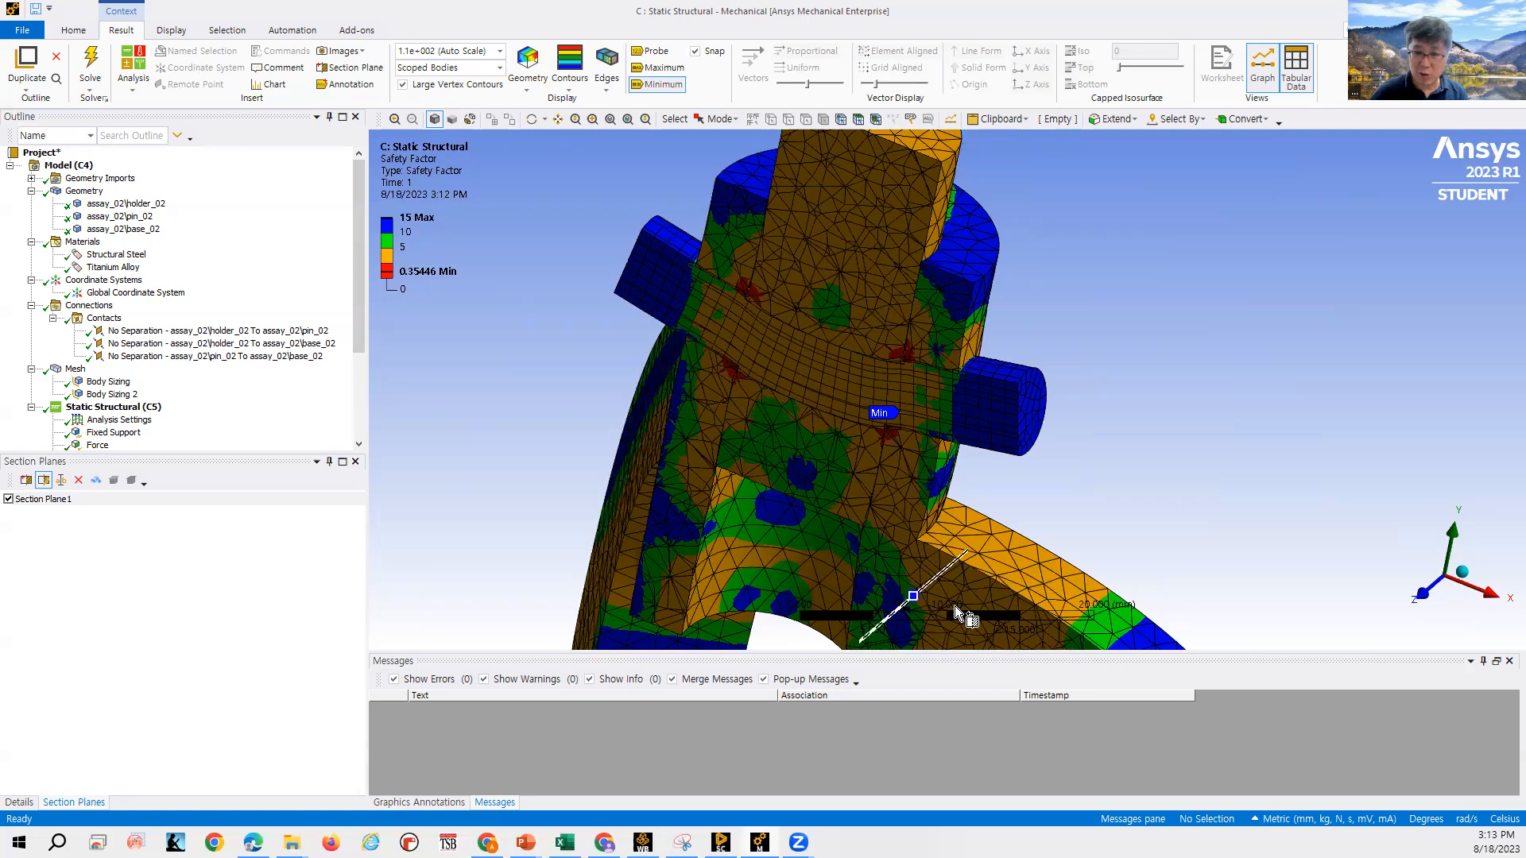
Adjust the position of Section Plane1 again, moving it about 1 mm toward negative Z in the view along the X axis.
scroll(914, 557, "up", 3)
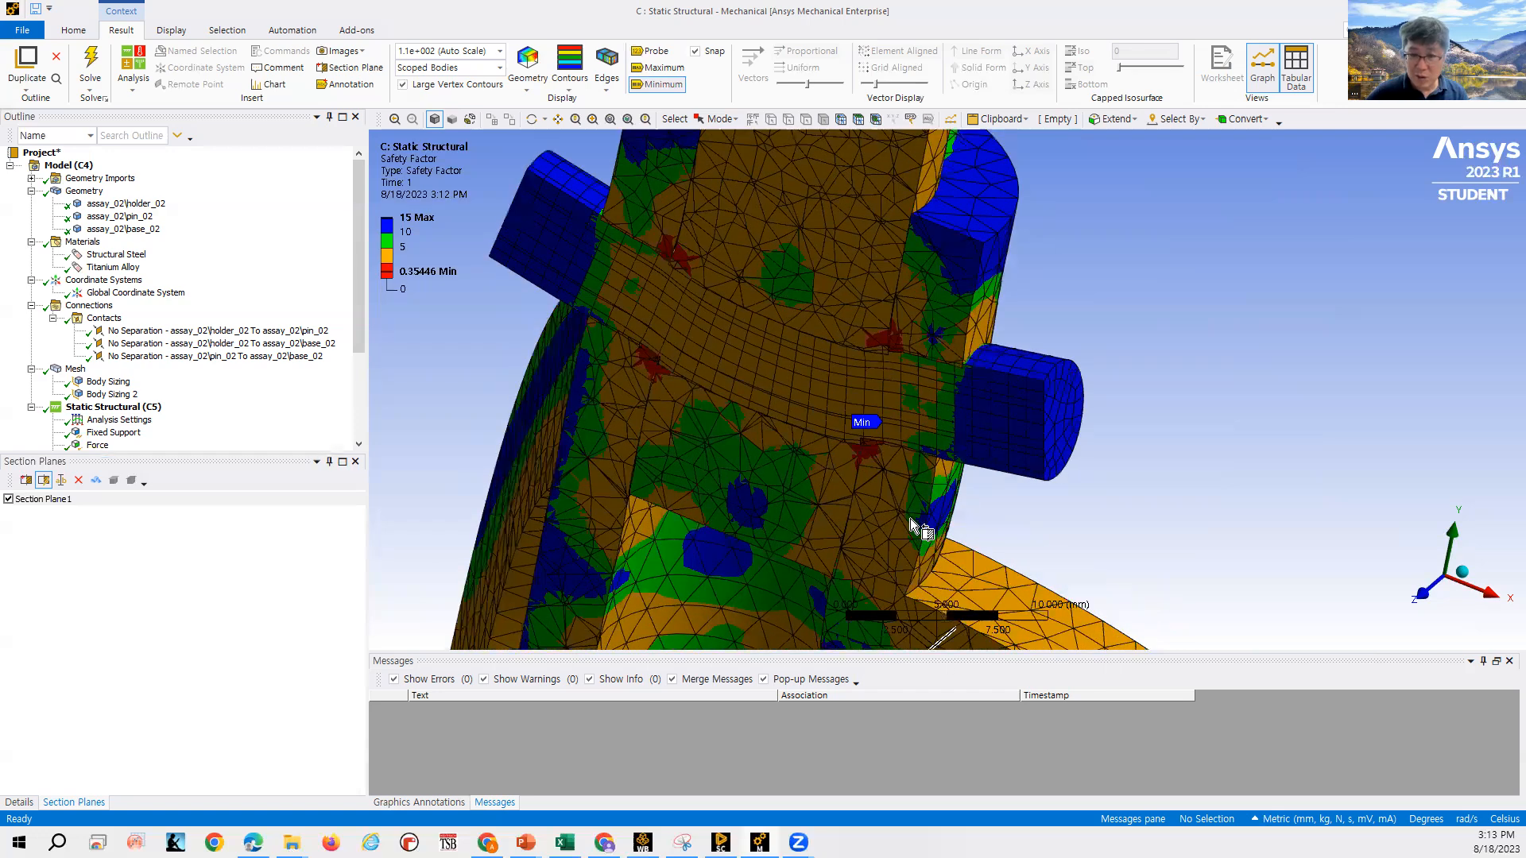
scroll(904, 631, "down", 2)
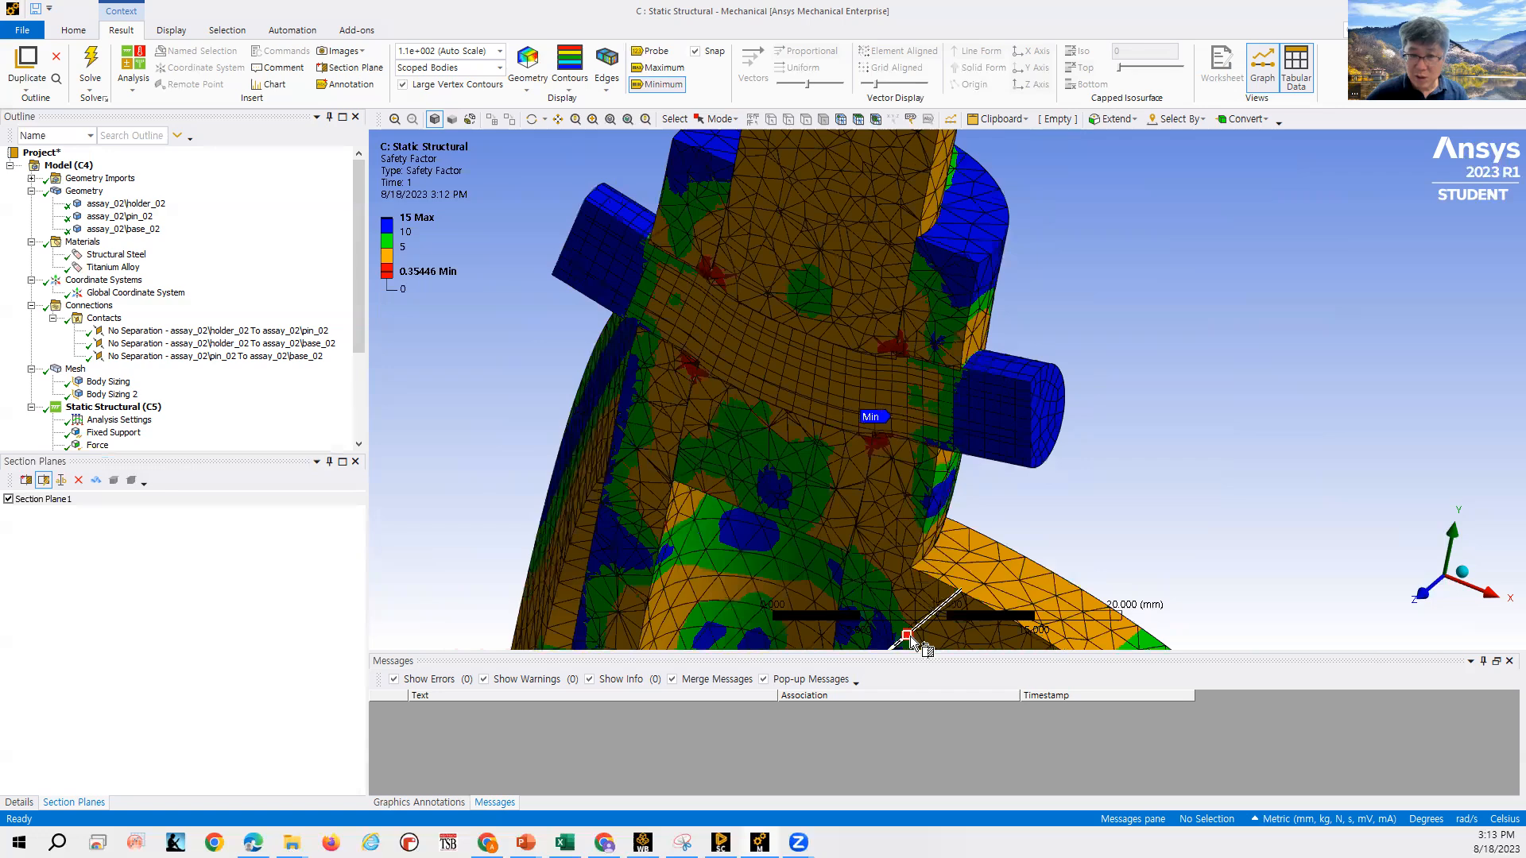
mouse_move(912, 636)
left_mouse_down()
mouse_move(936, 631)
mouse_move(919, 625)
left_mouse_up()
left_click(1474, 594)
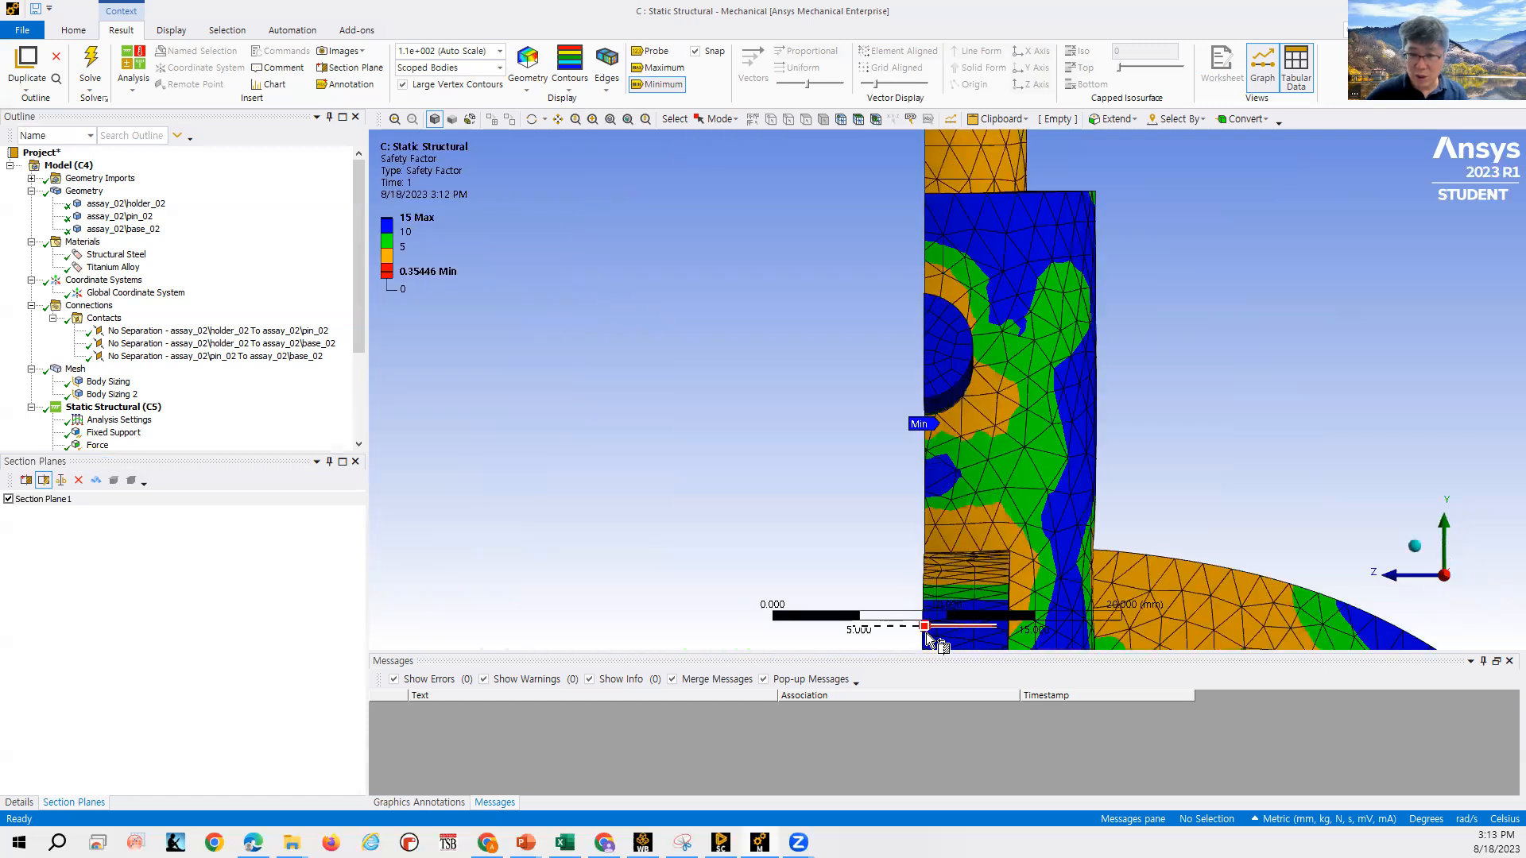
left_click_drag(927, 628, 941, 630)
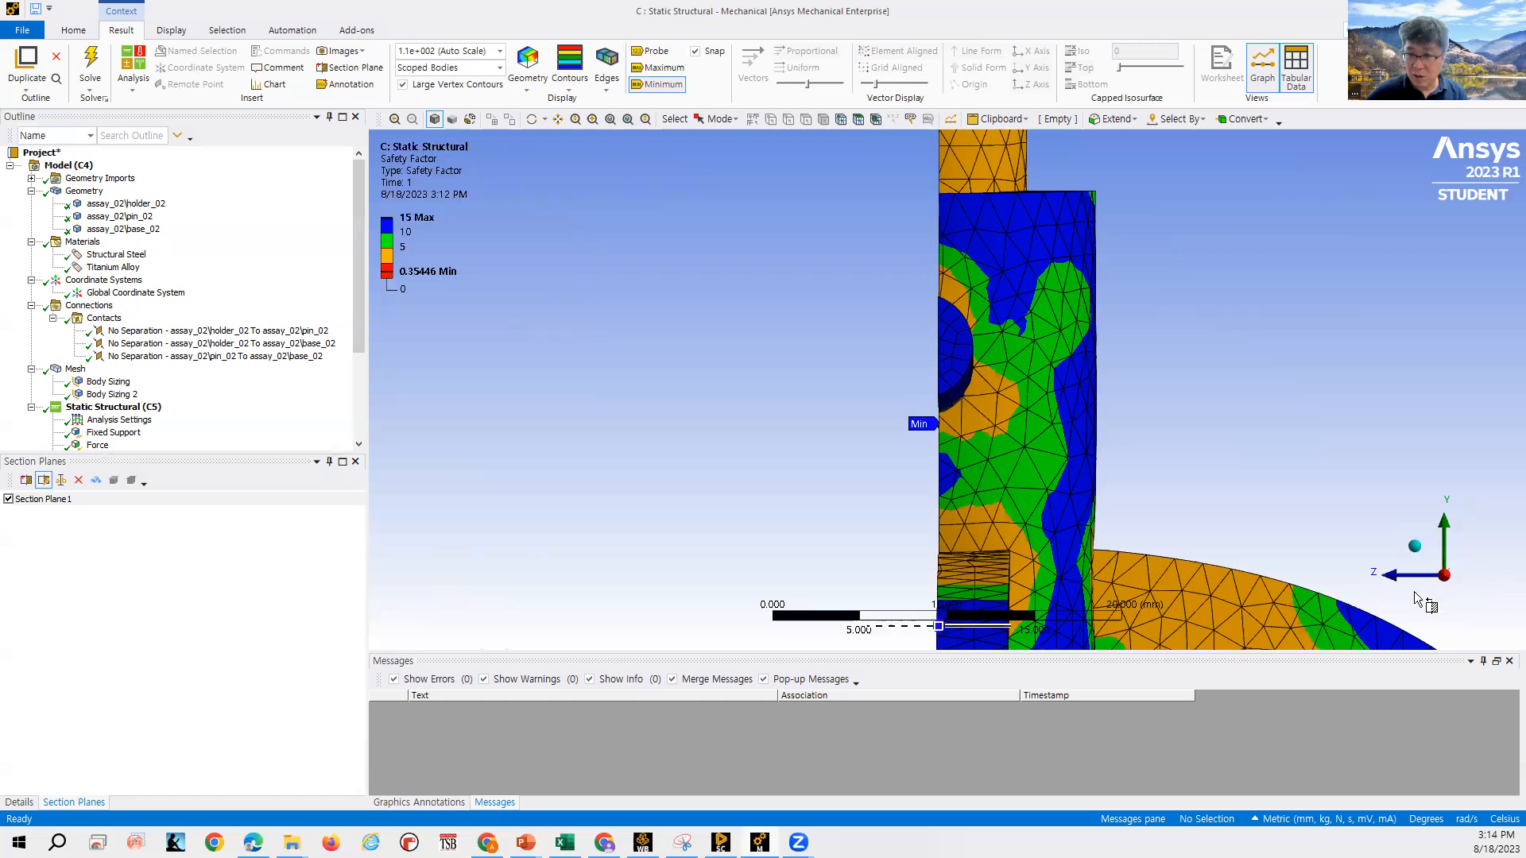
Examine the minimum safety factor location beside the pin hole on the shifted section in a close-up isometric view.
left_click(1410, 547)
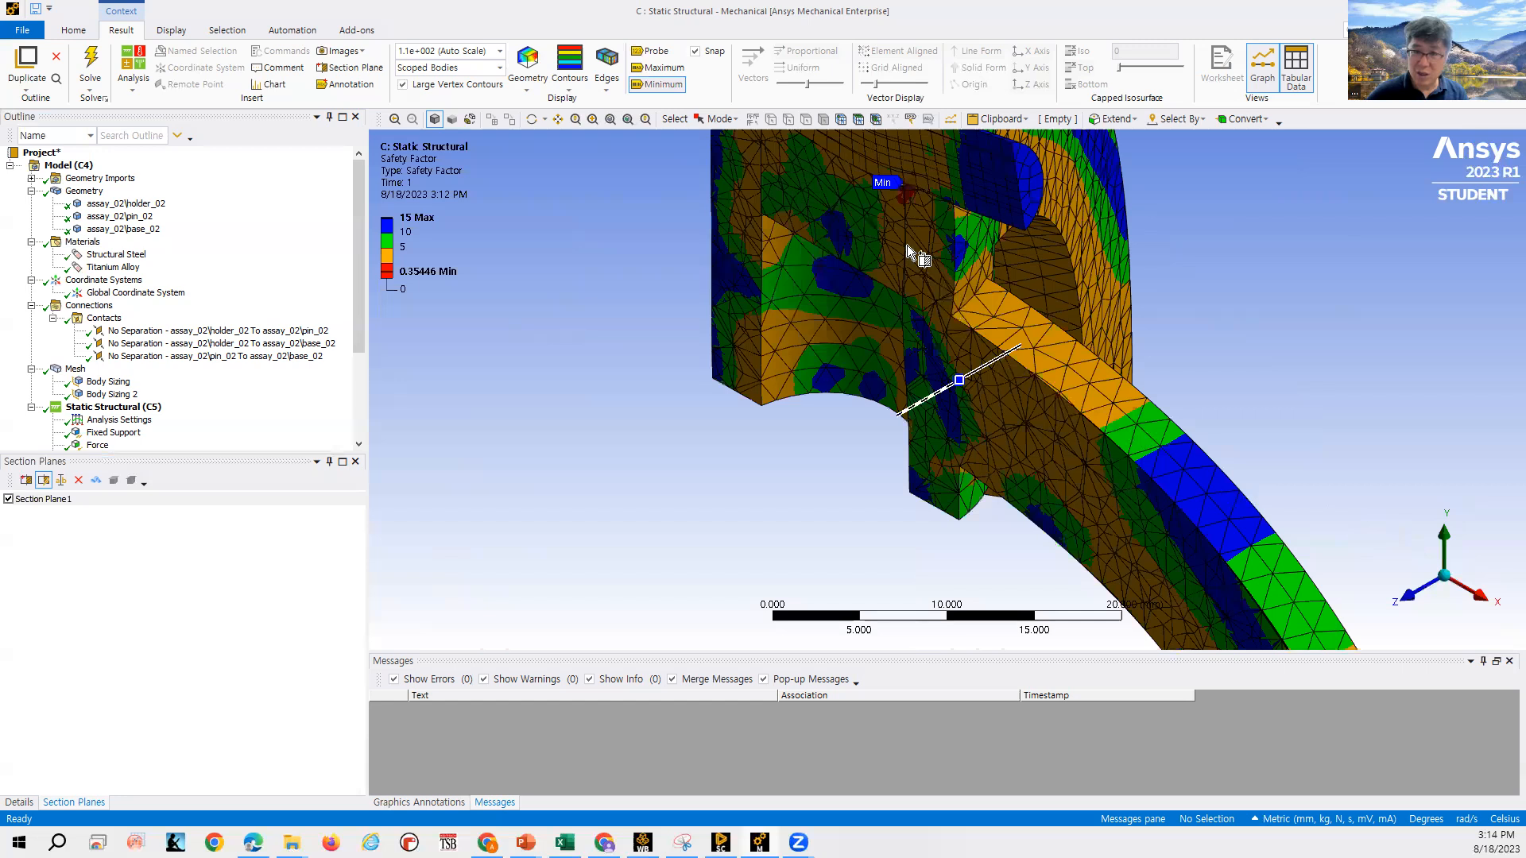
scroll(913, 234, "down", 2)
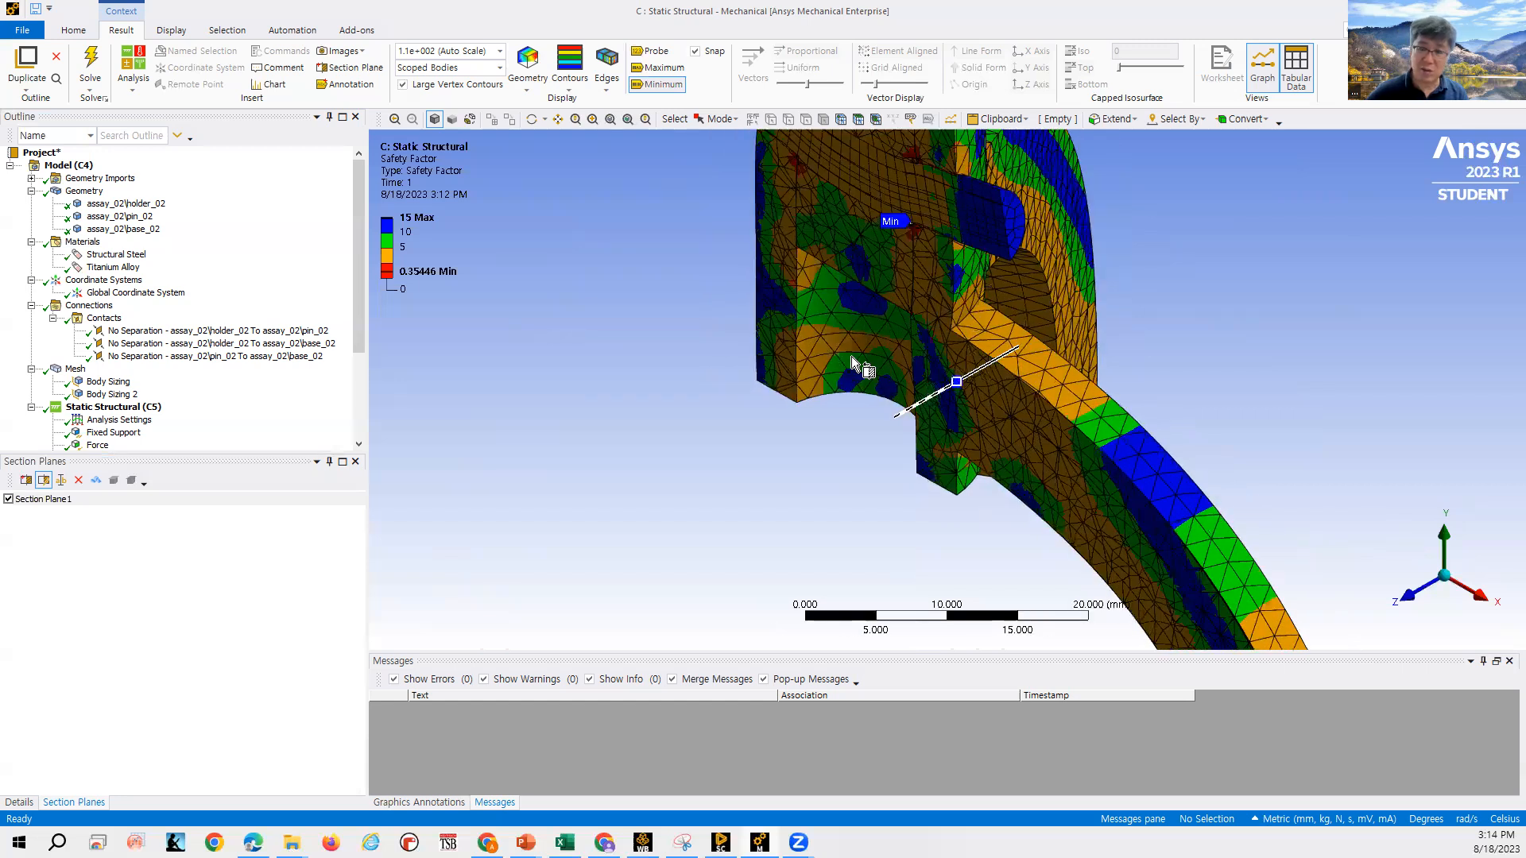
left_click(593, 118)
left_click_drag(831, 159, 1003, 315)
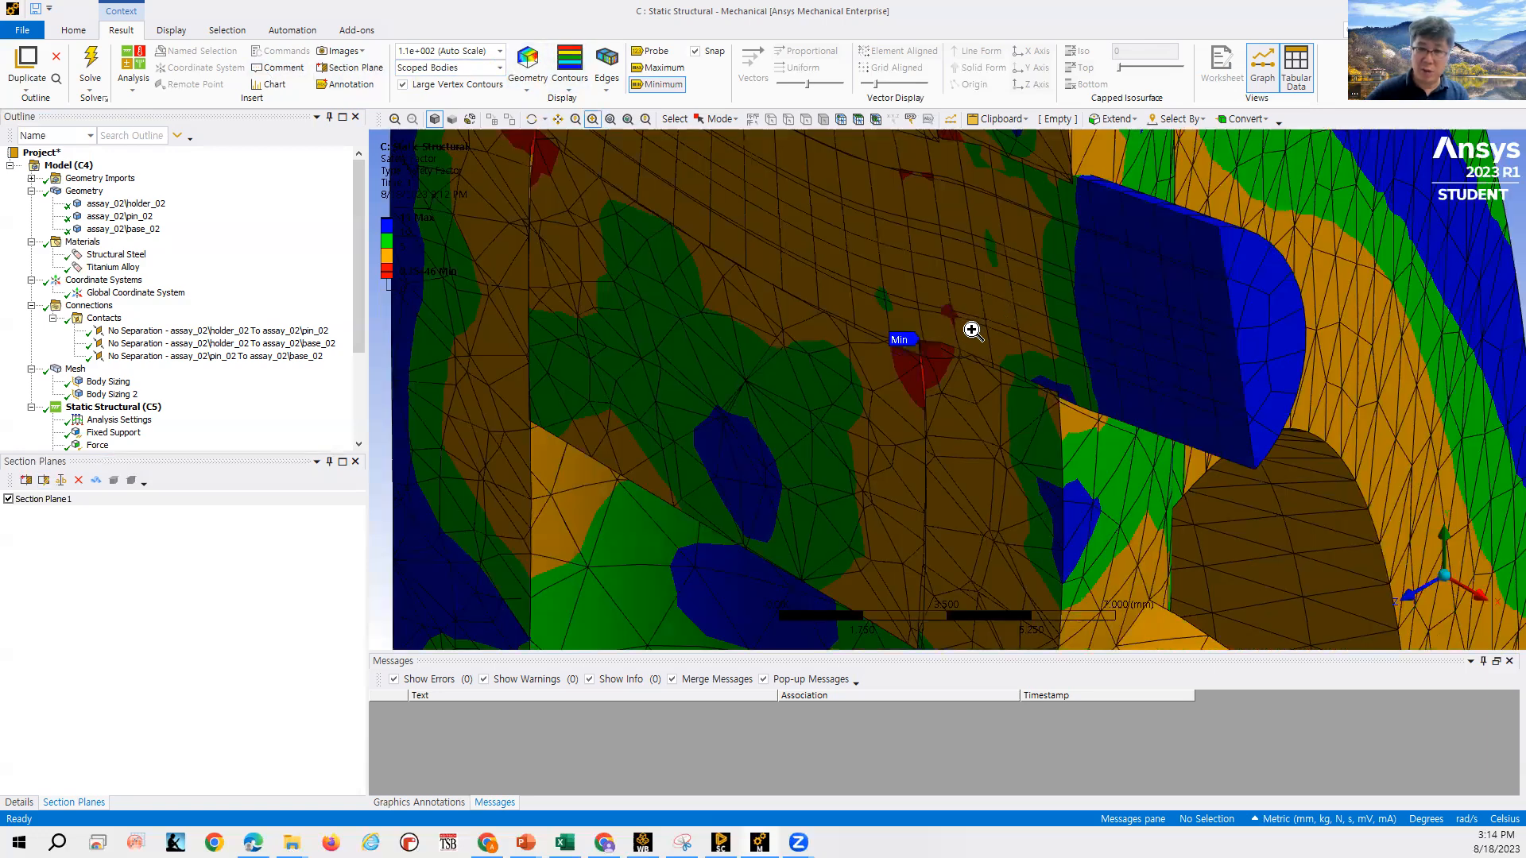
scroll(959, 306, "up", 3)
scroll(902, 314, "down", 3)
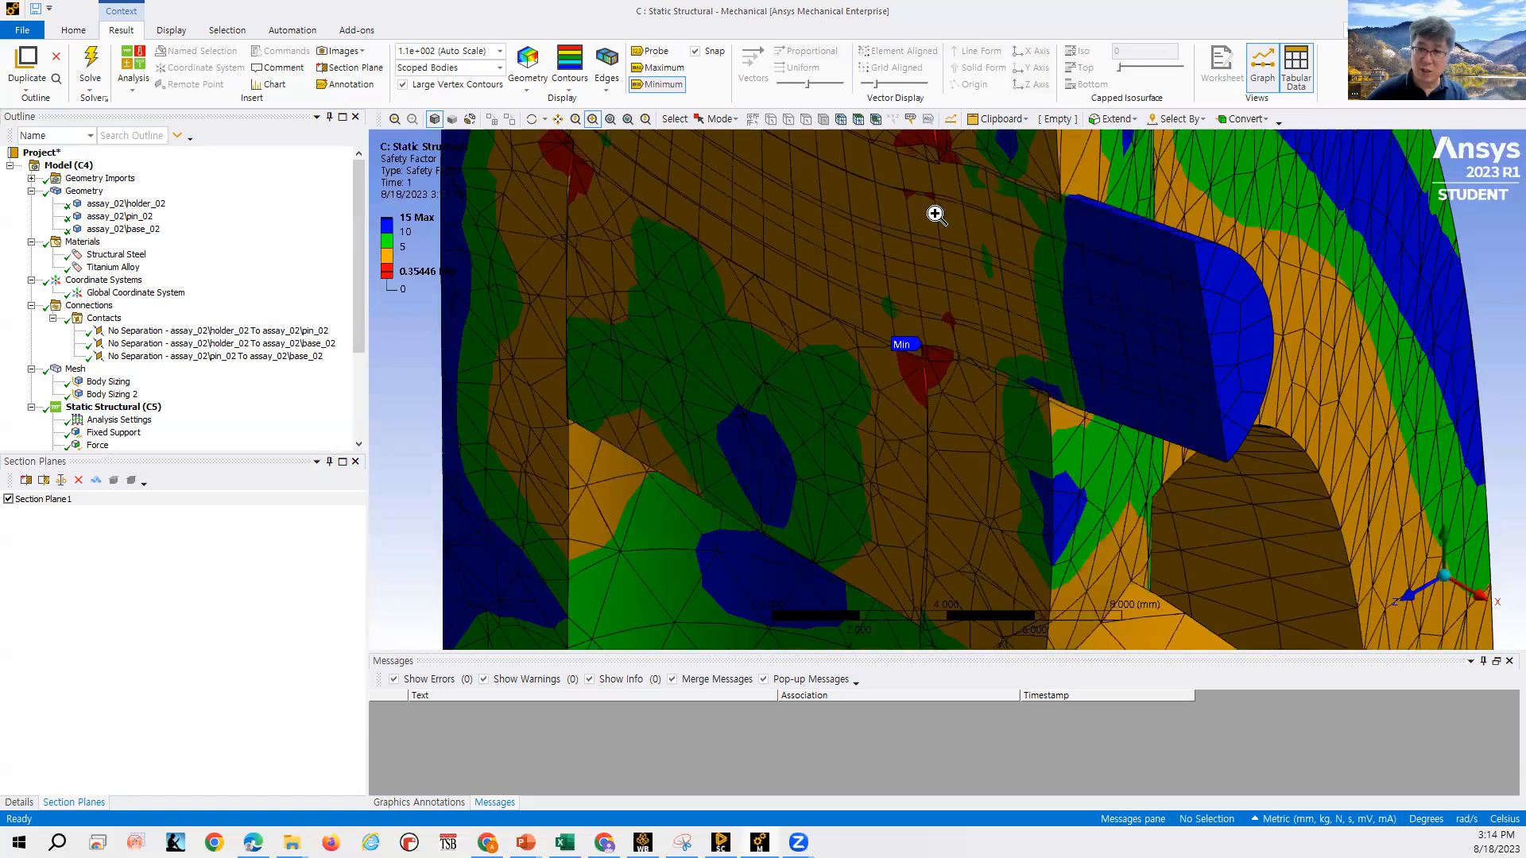
Examine the red low safety factor zone around the Min label below the pin in close-up and wider section views.
scroll(926, 328, "down", 1)
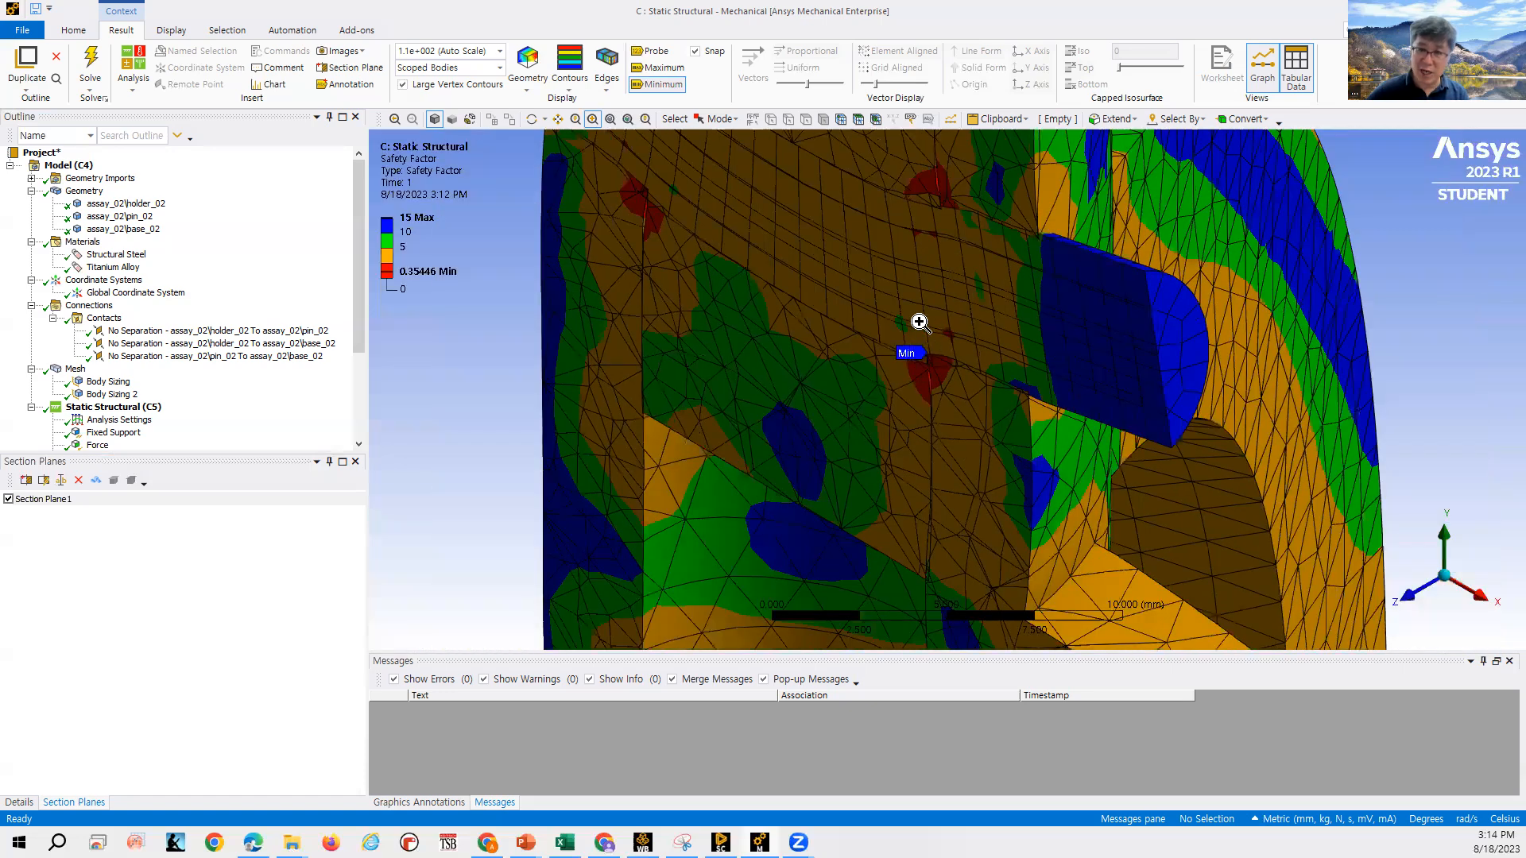
scroll(919, 322, "up", 2)
scroll(893, 307, "up", 2)
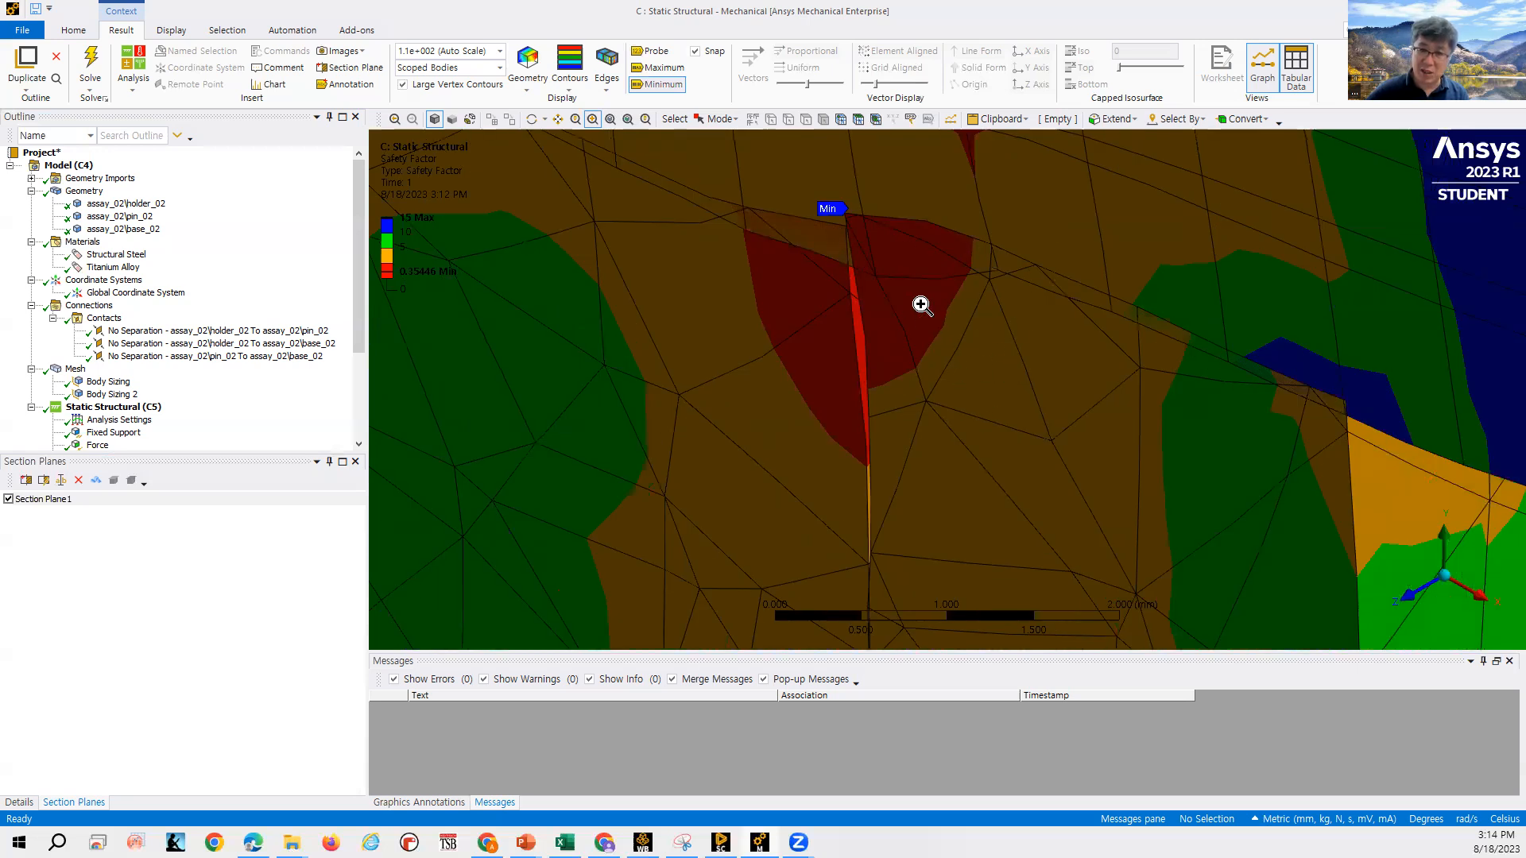
scroll(859, 242, "down", 2)
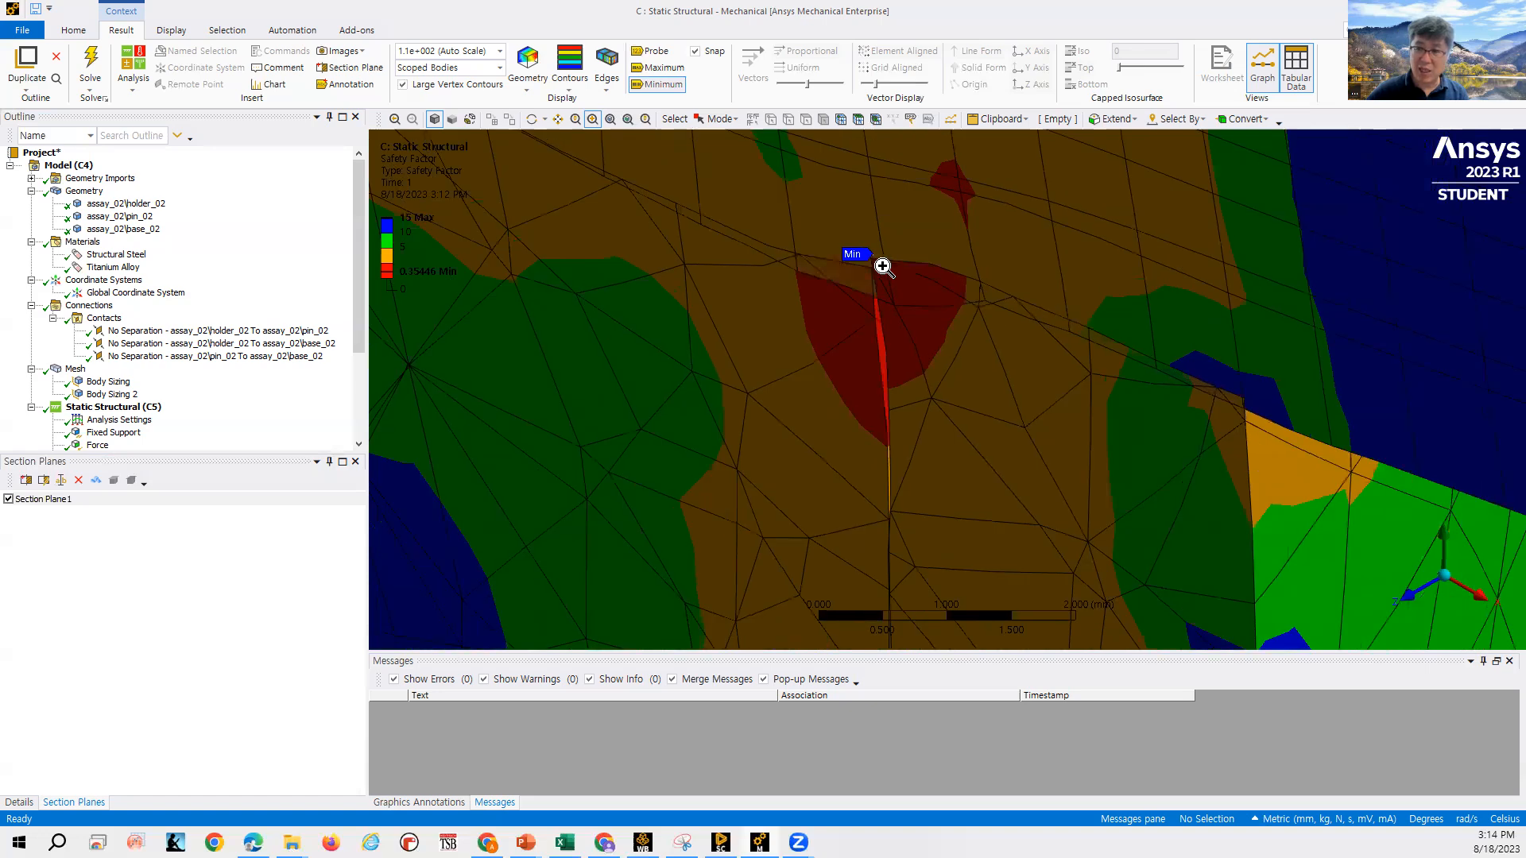
scroll(888, 265, "down", 2)
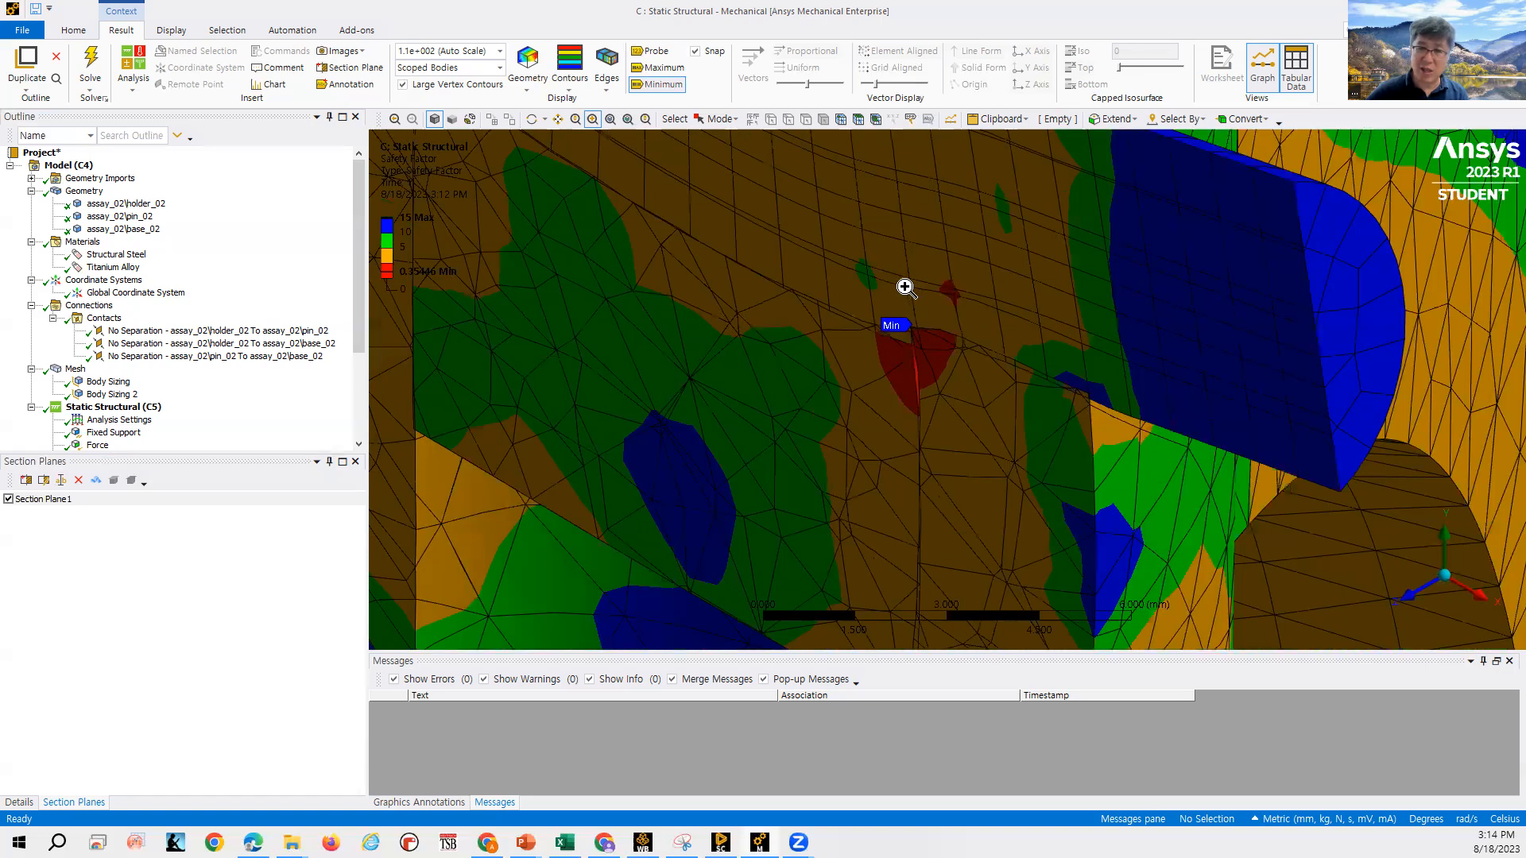
scroll(906, 289, "down", 2)
scroll(1071, 370, "down", 2)
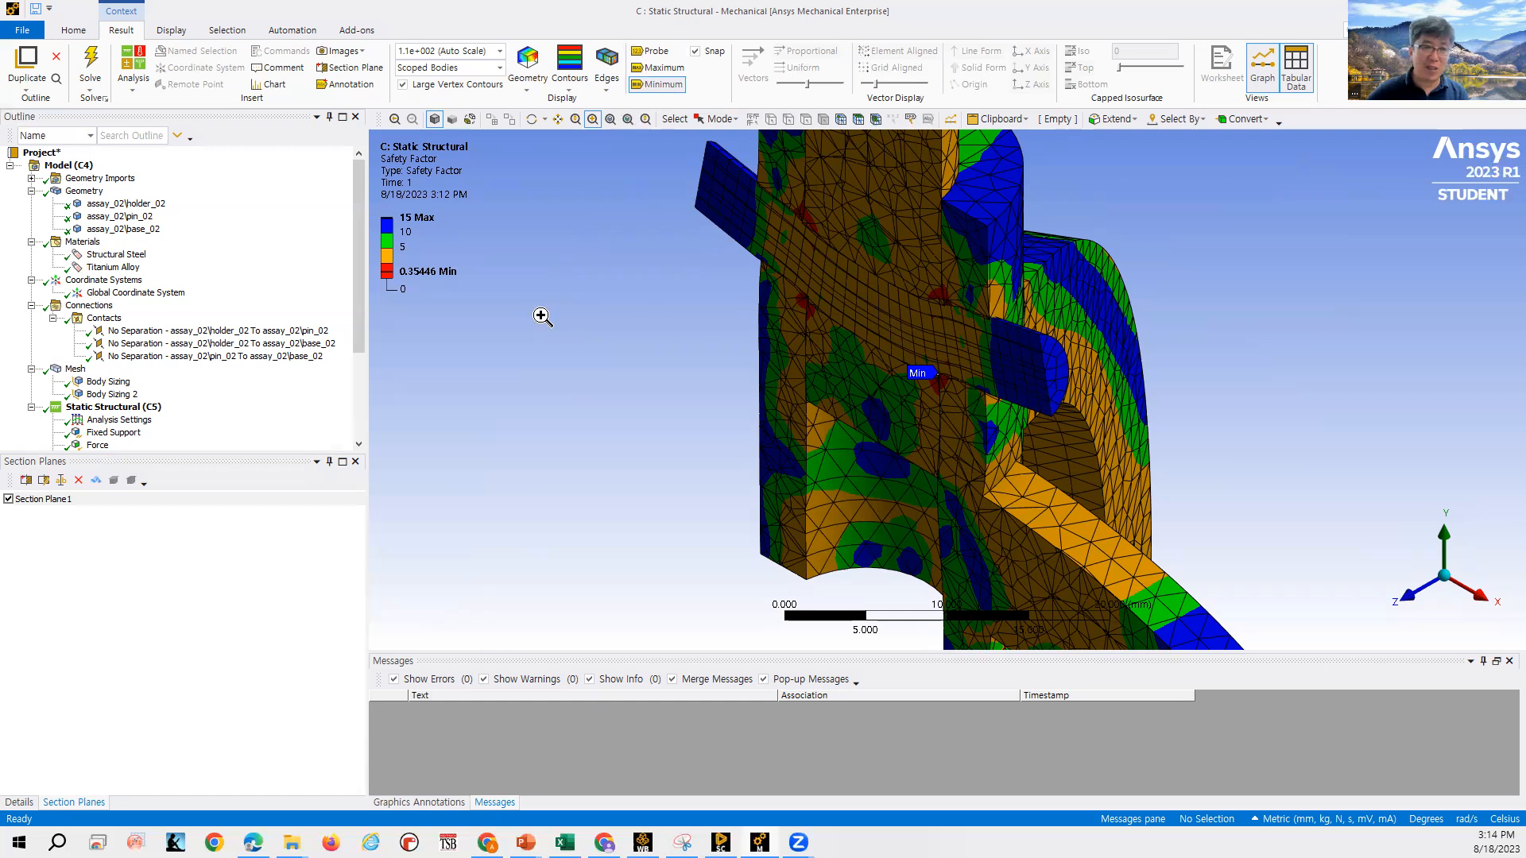
Highlight the pin_02, holder_02 and base_02 bodies one after another and inspect where they meet in the section view.
left_click(146, 225)
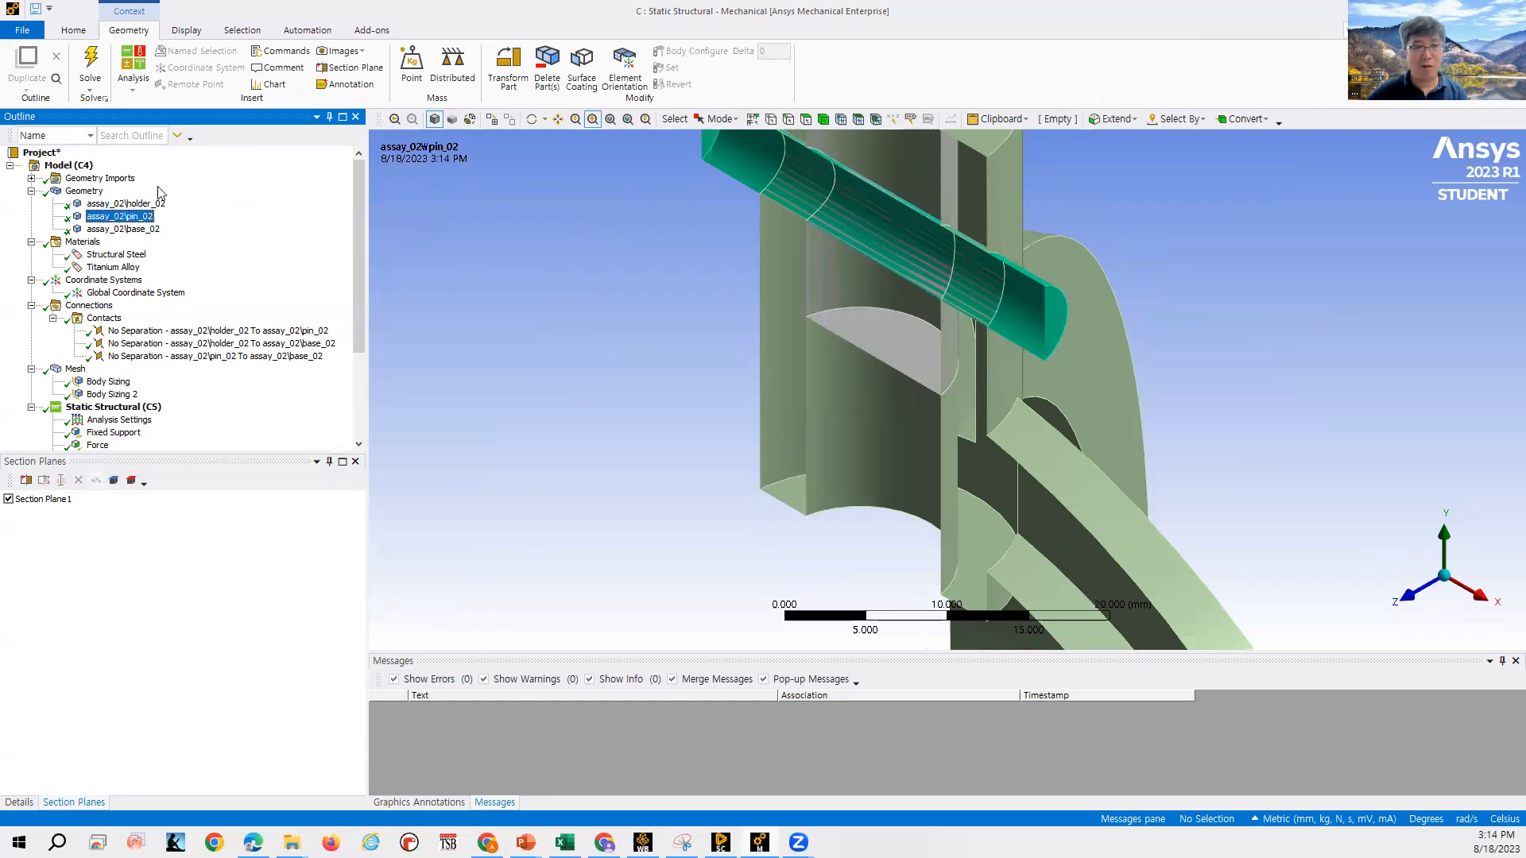
left_click(160, 206)
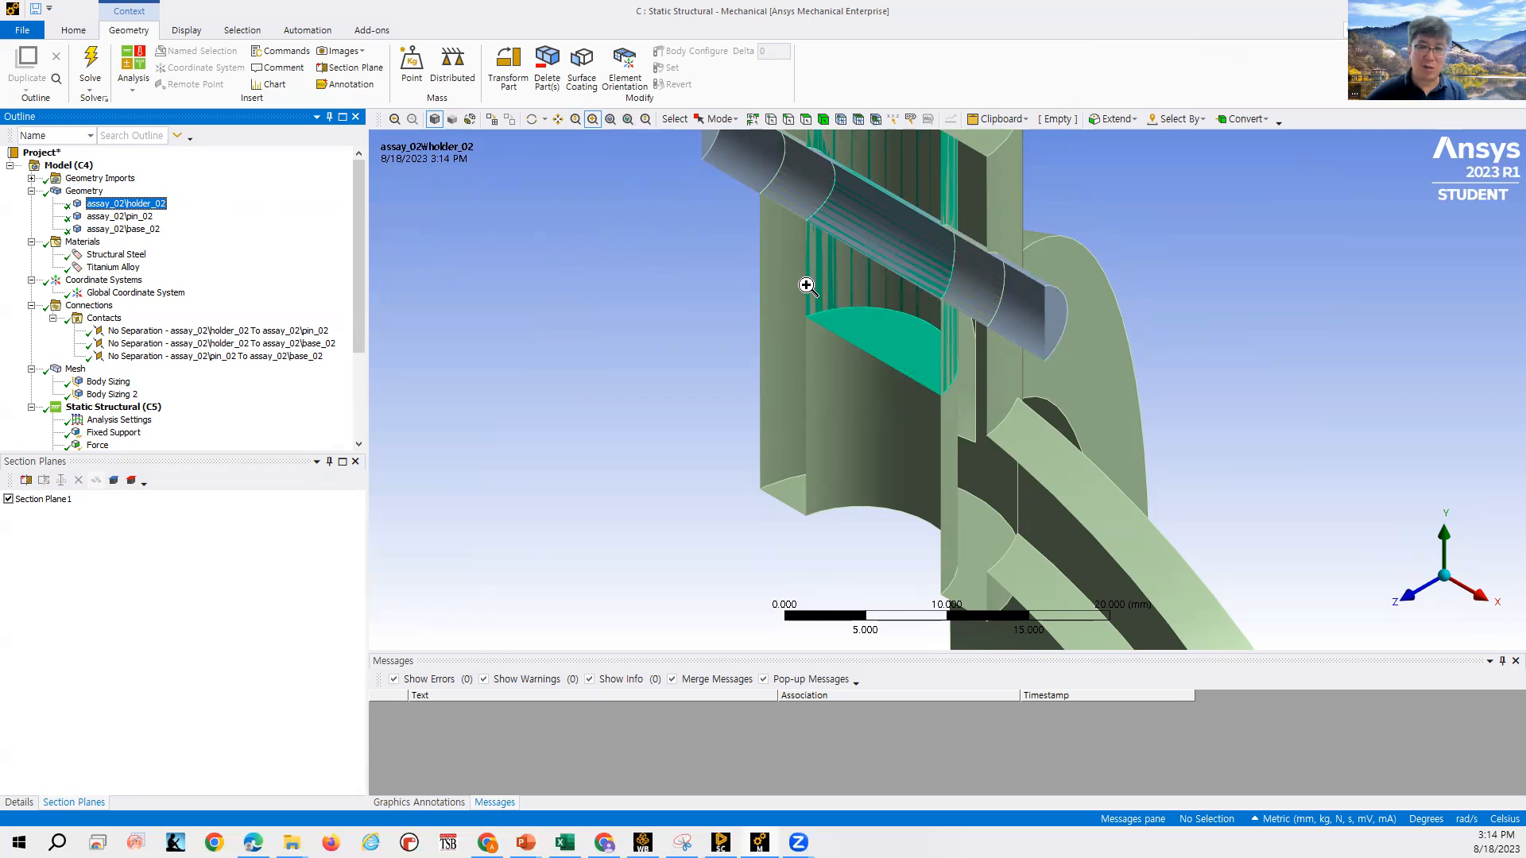
left_click(153, 230)
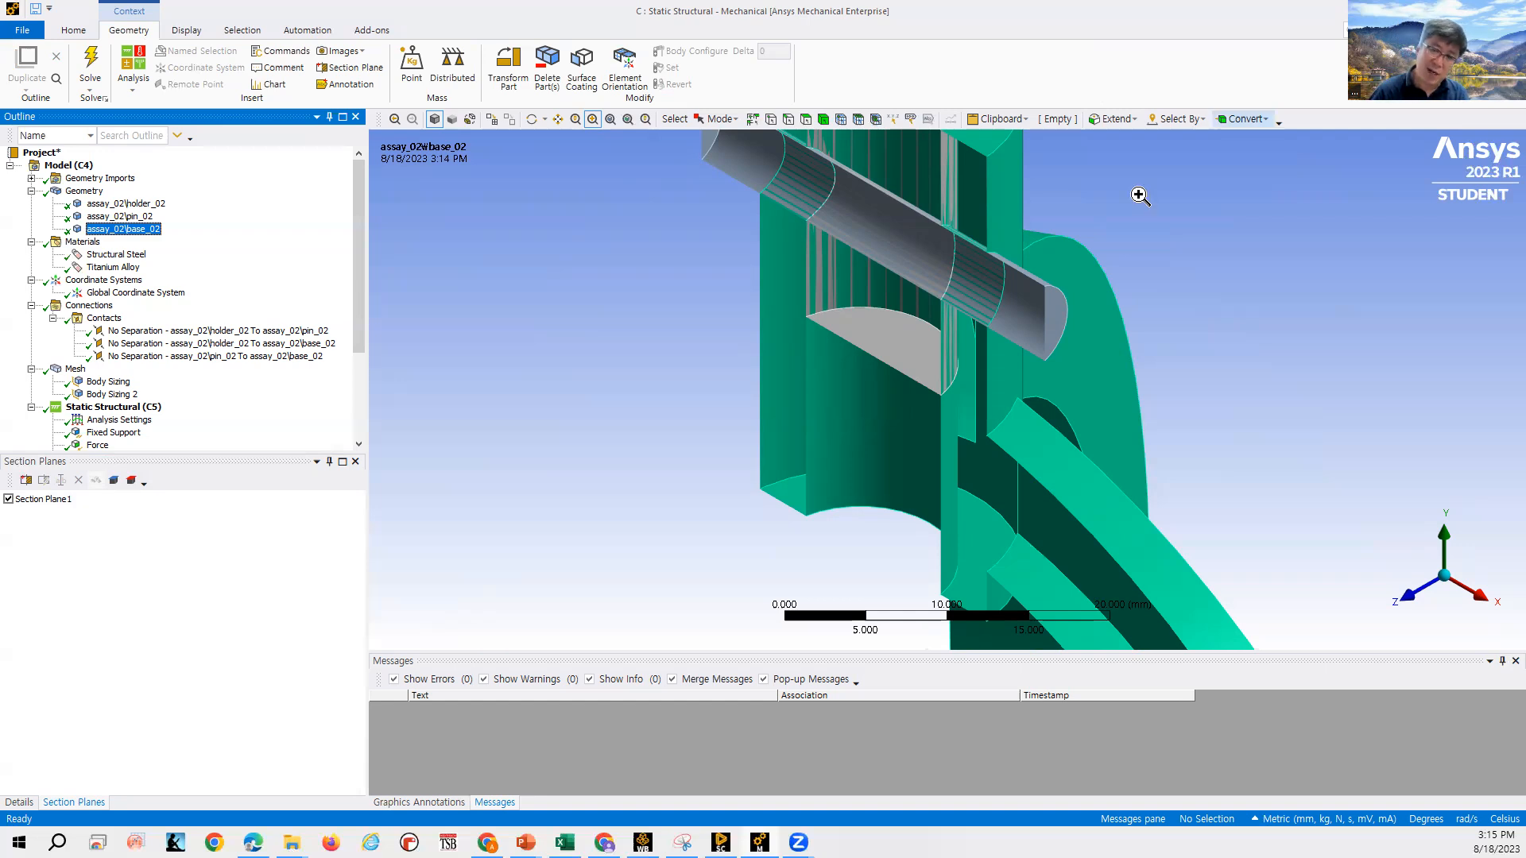
left_click_drag(1083, 233, 950, 245)
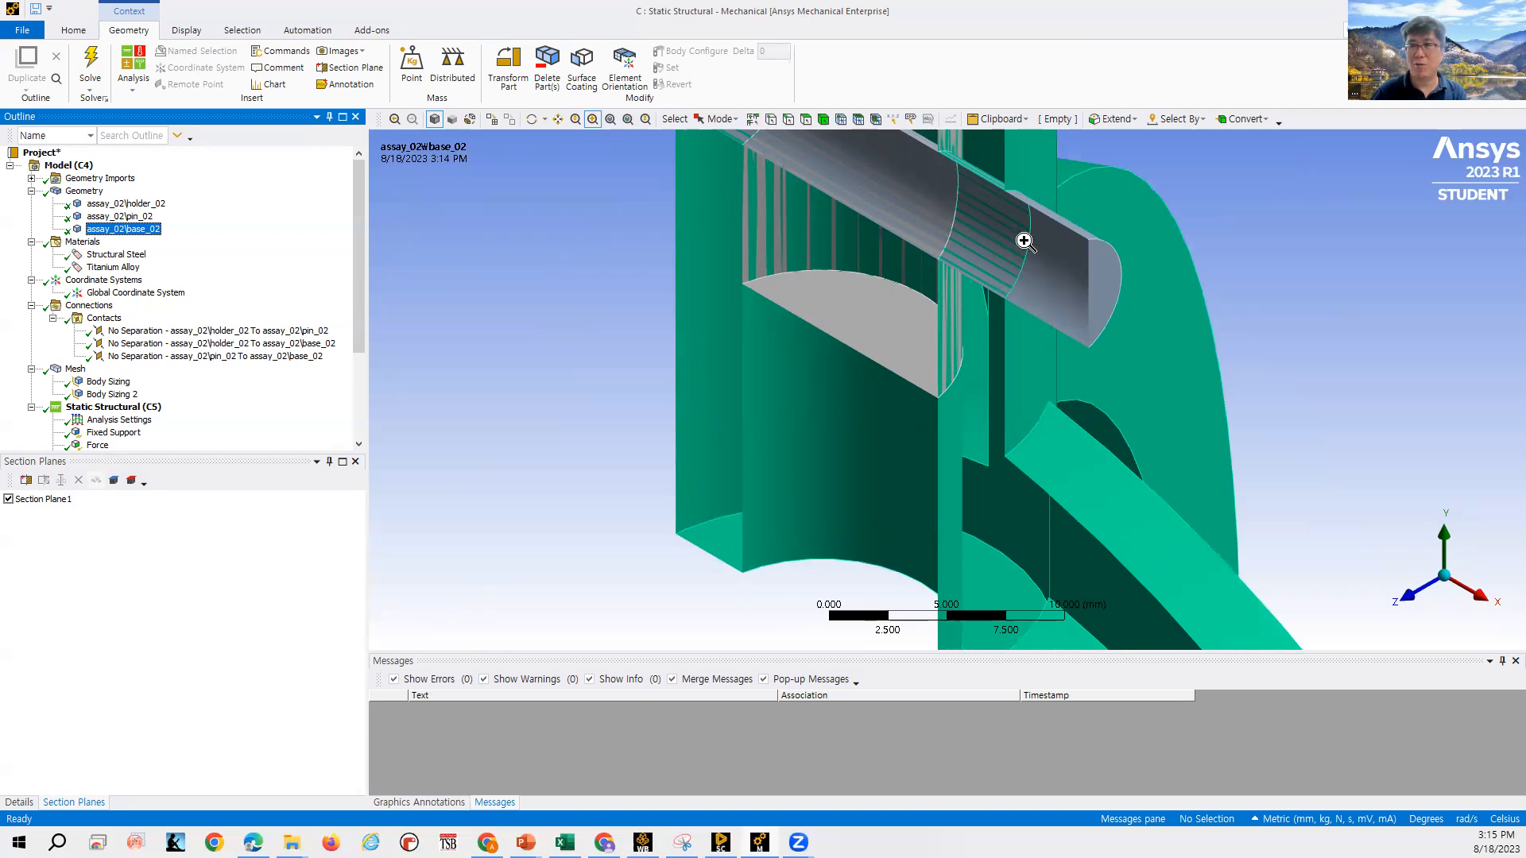
scroll(1097, 239, "down", 5)
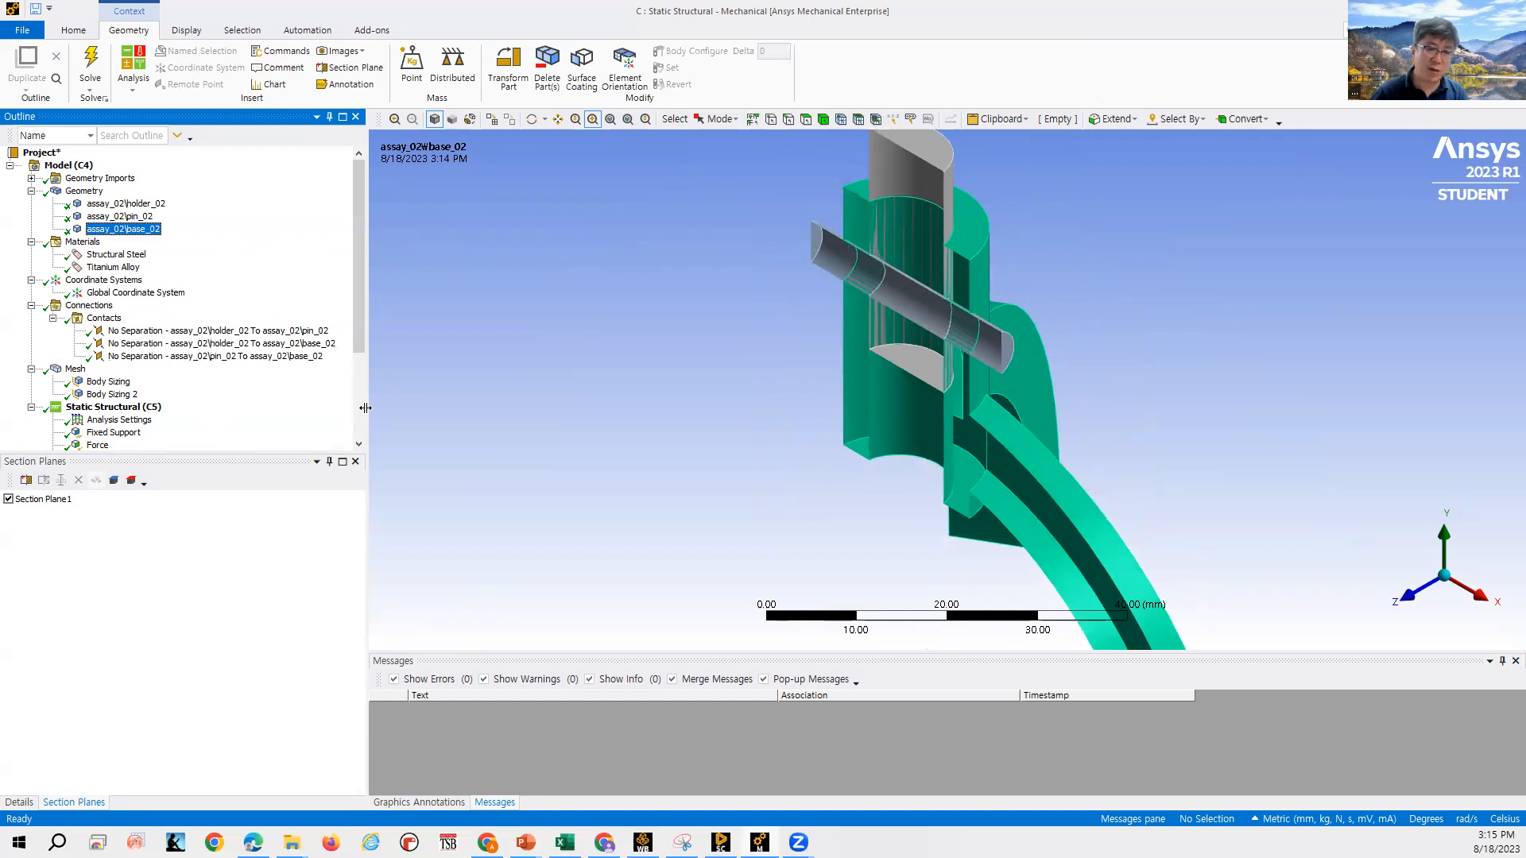
Display the Equivalent Stress result on the sectioned assembly and inspect the area around the pin hole.
scroll(239, 382, "down", 3)
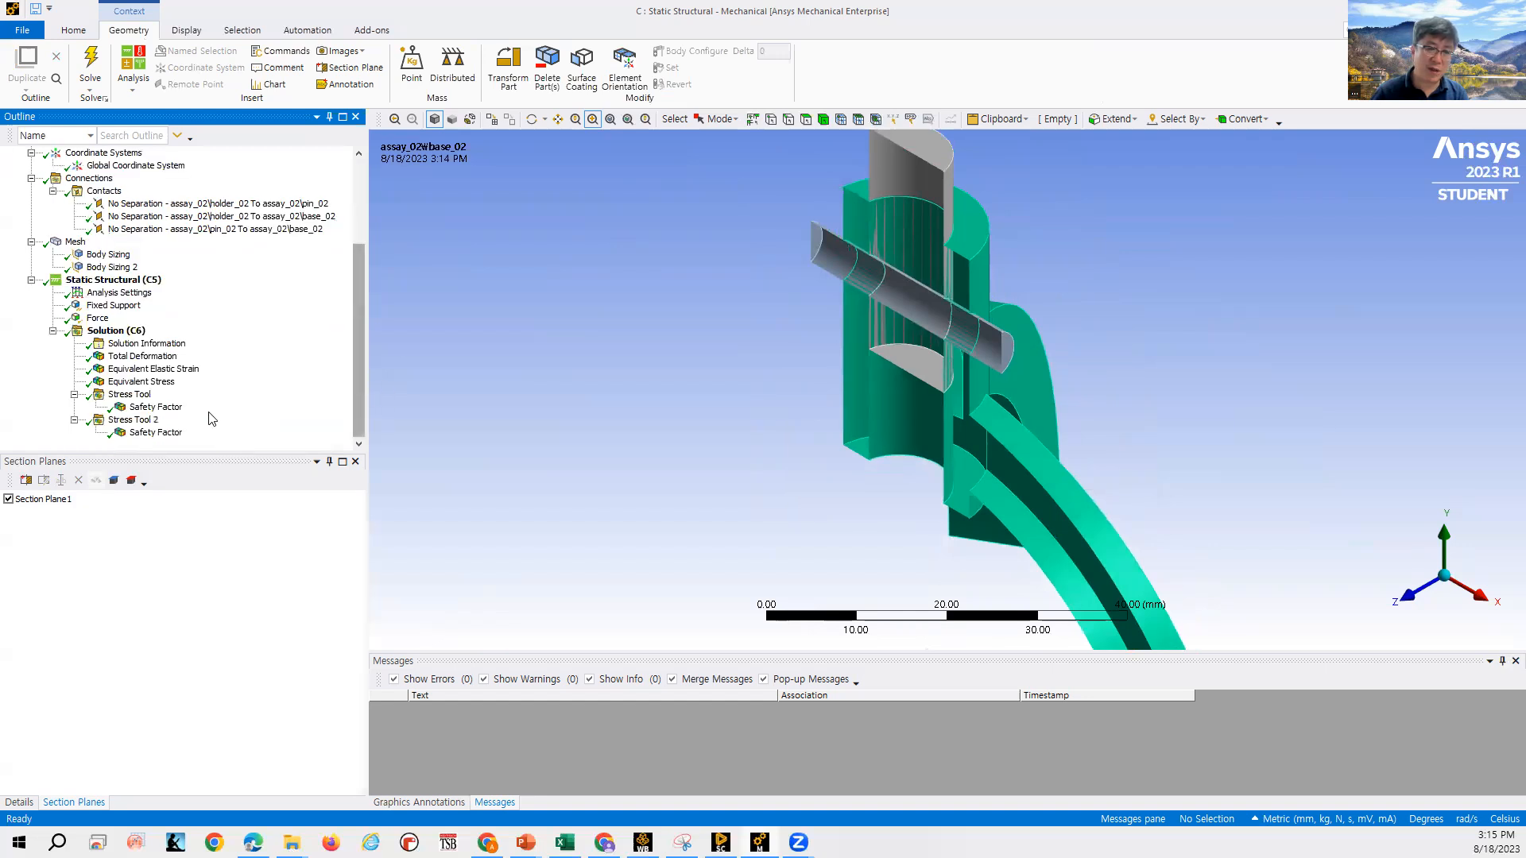
left_click(134, 346)
left_click(149, 371)
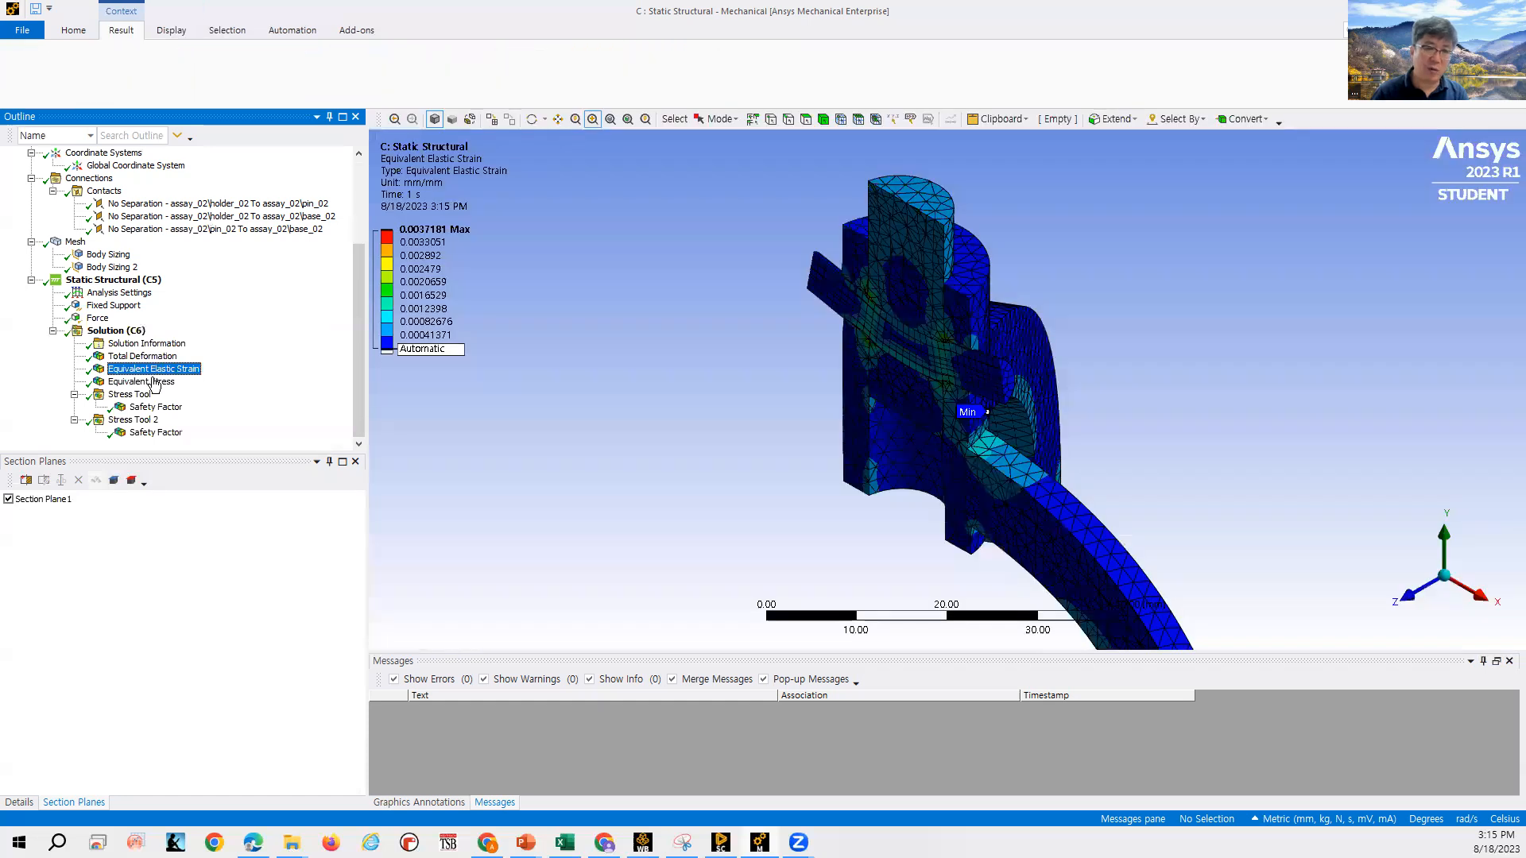
left_click(155, 386)
scroll(961, 393, "up", 4)
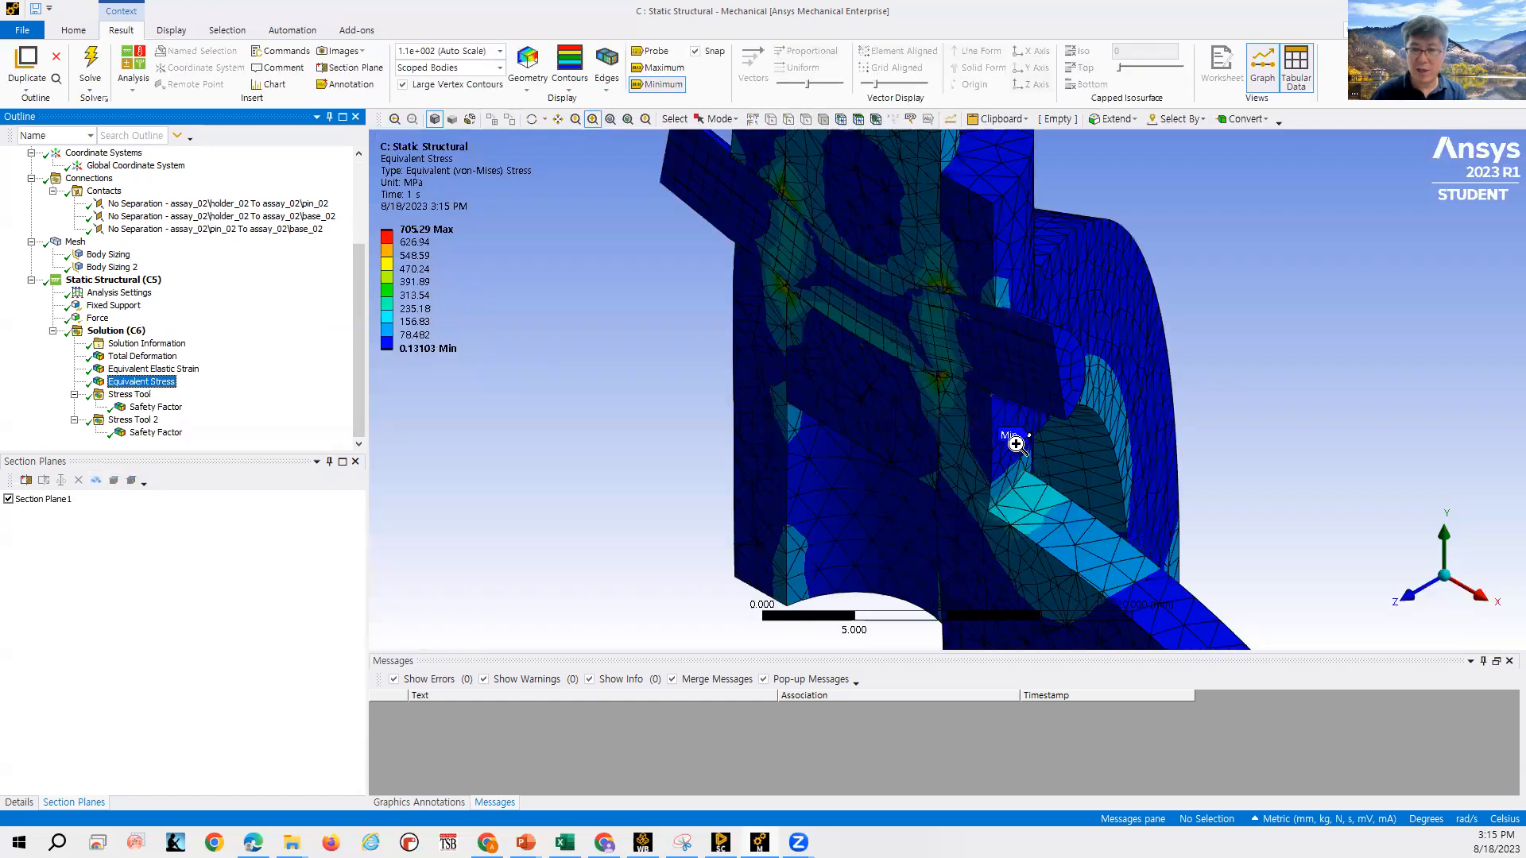
scroll(933, 363, "up", 2)
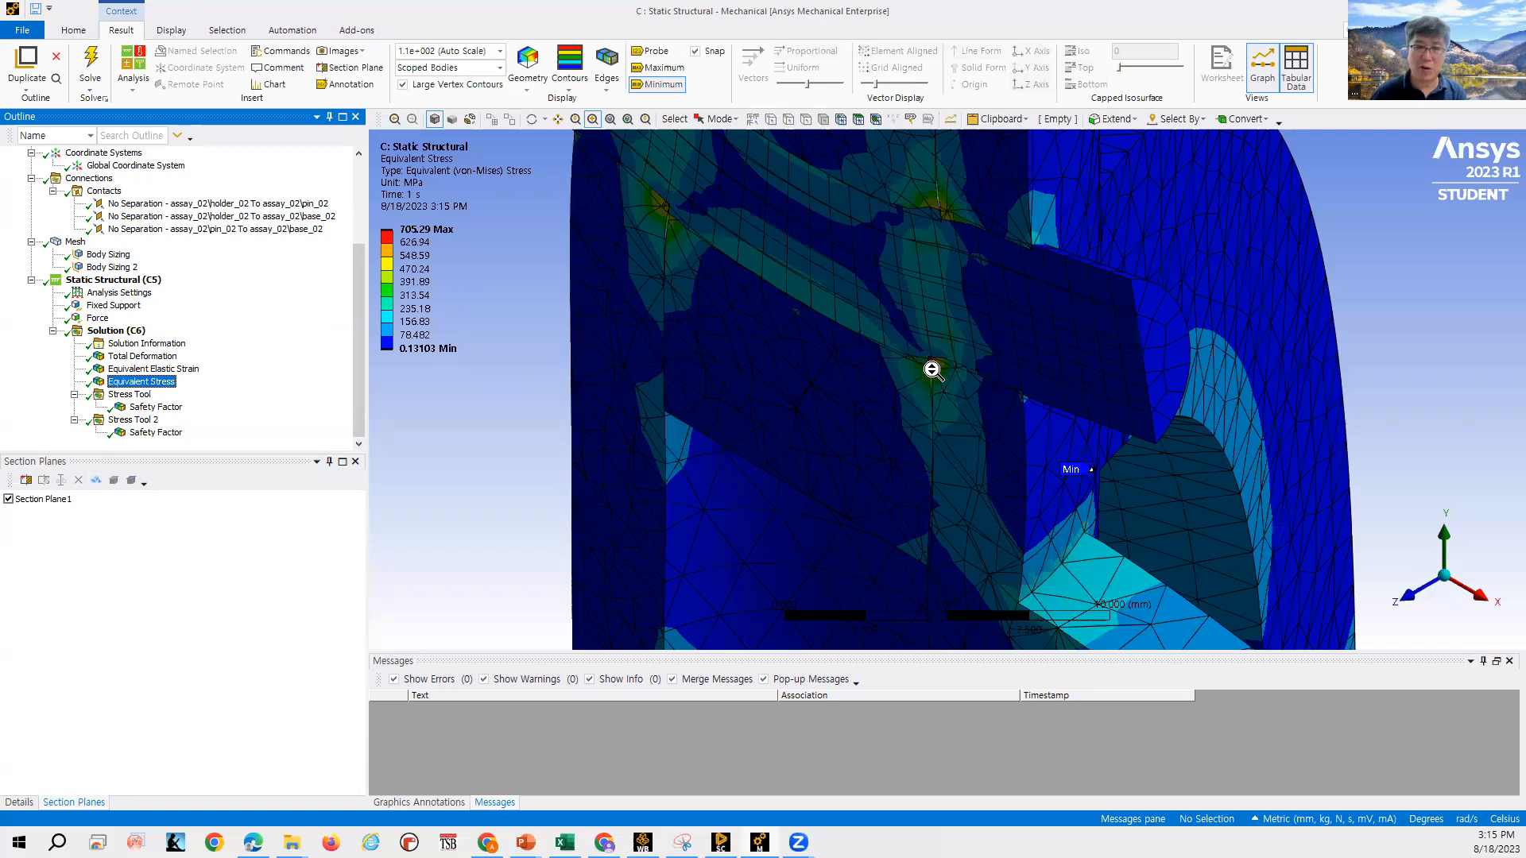
Turn on the maximum label for the Equivalent Stress result and examine the peak stress point at the pin hole's lower edge.
scroll(910, 321, "up", 2)
left_click(664, 67)
scroll(922, 326, "up", 1)
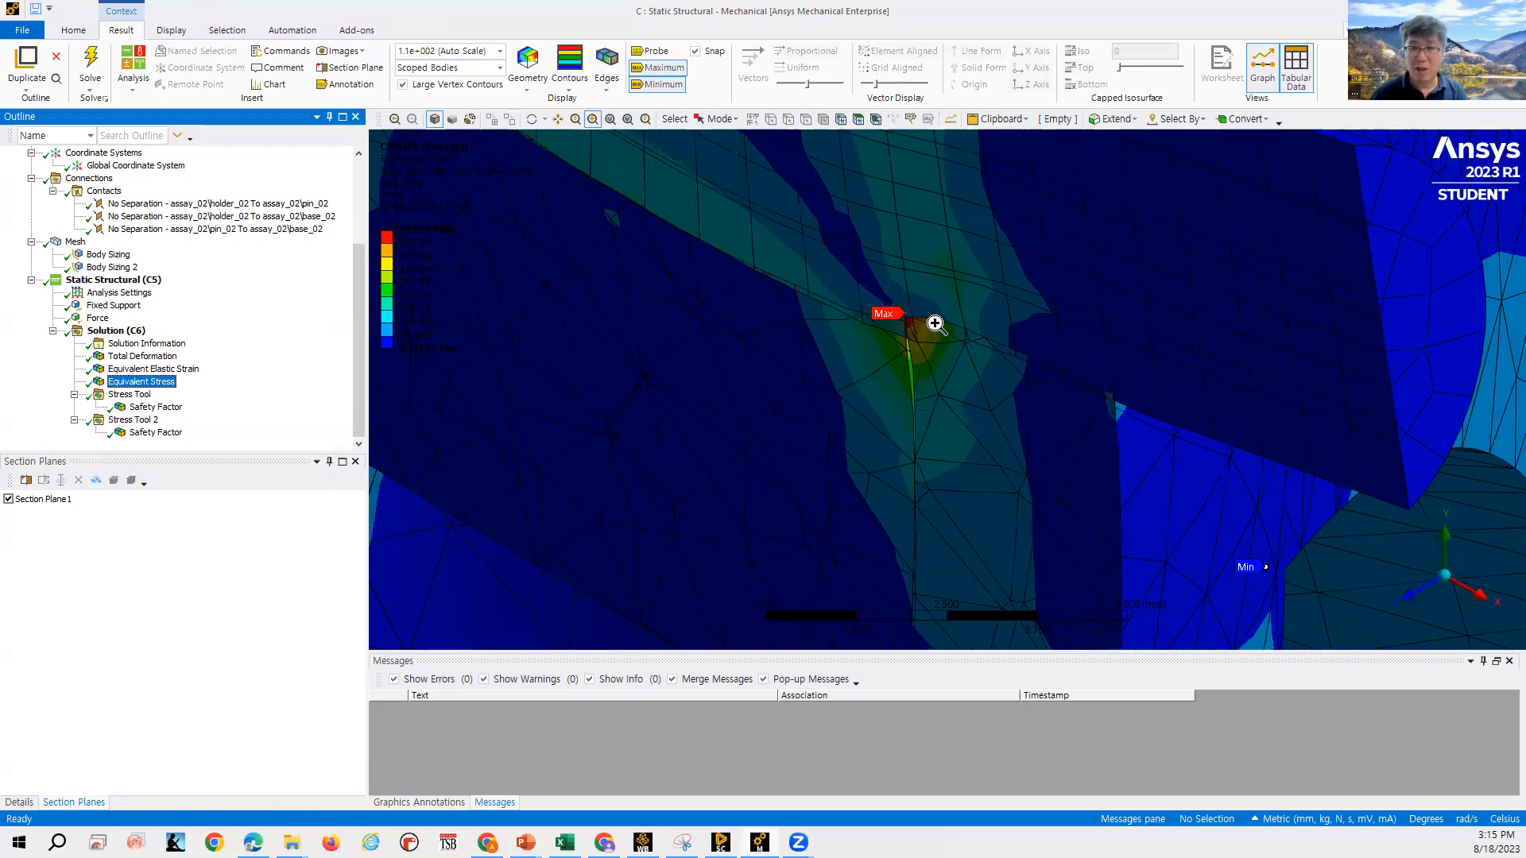
scroll(906, 278, "up", 2)
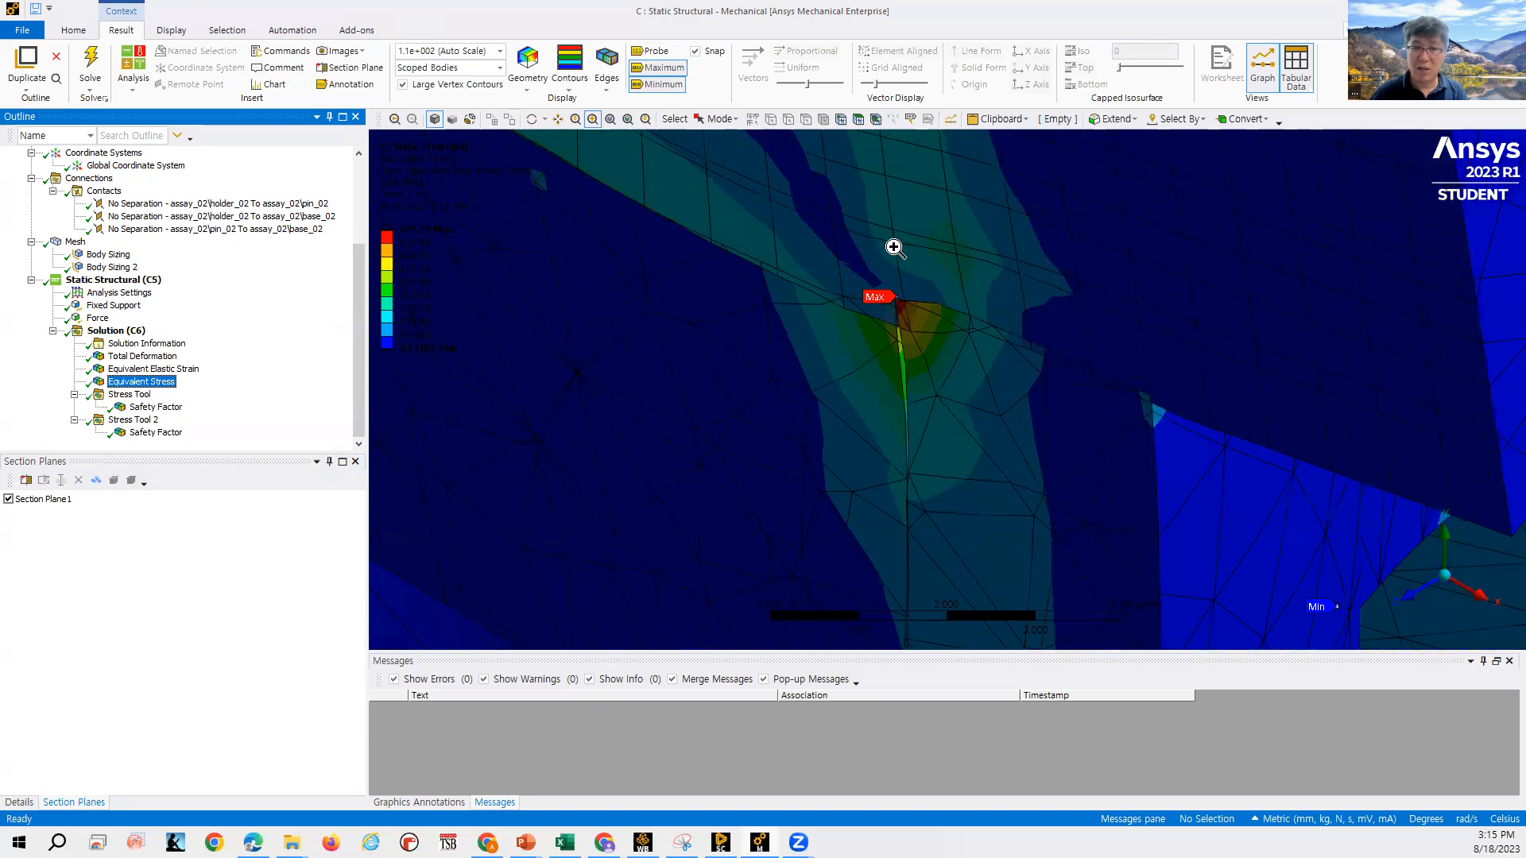
scroll(903, 255, "up", 1)
scroll(978, 334, "up", 1)
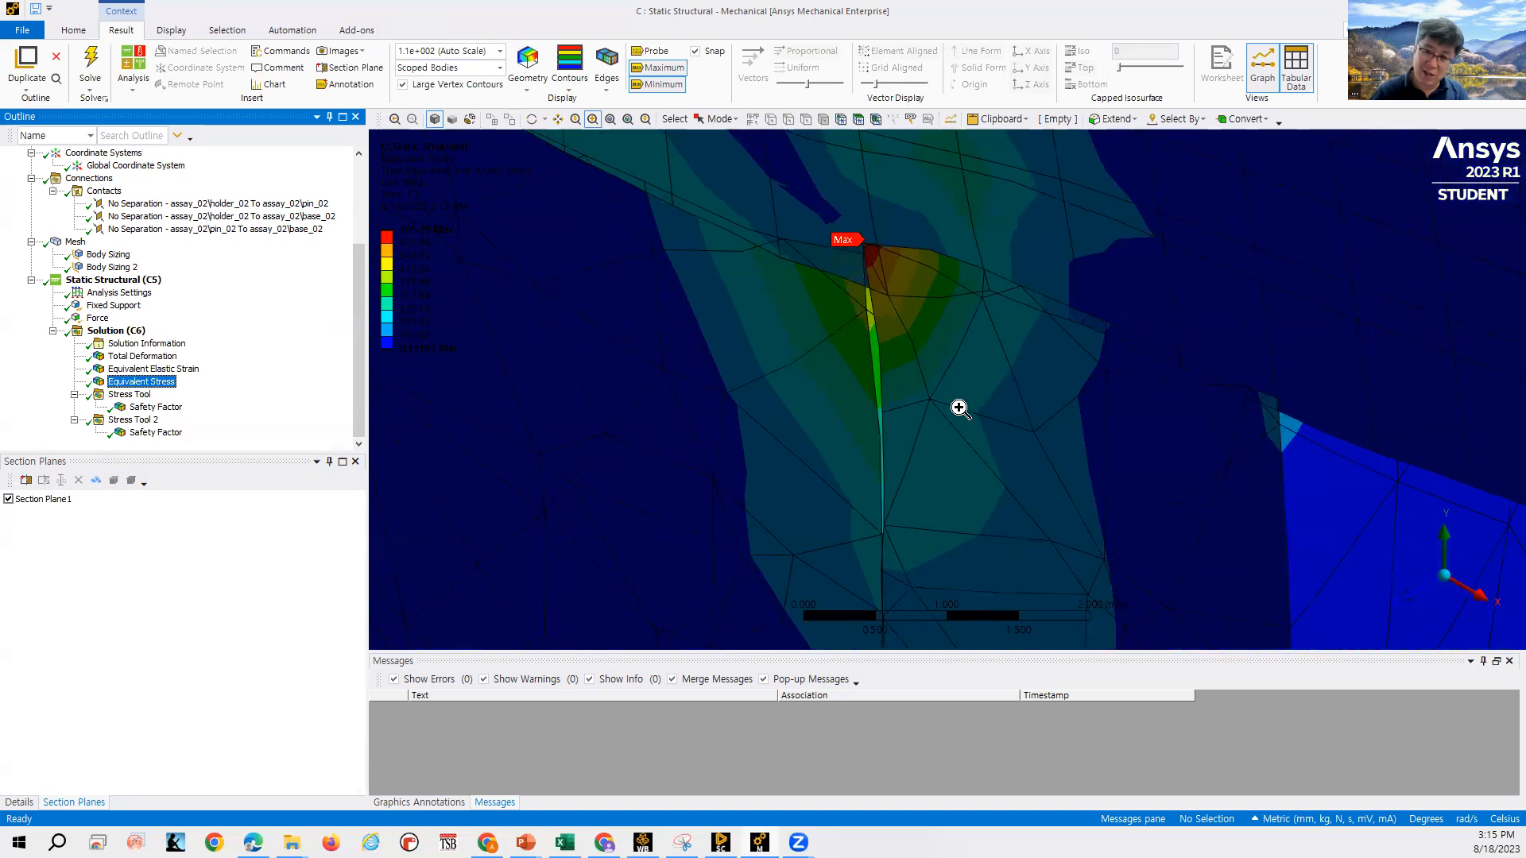
Compare the labelled maximum stress point with the stress distribution across the surrounding hub, pin and holder on the section.
scroll(966, 374, "down", 2)
scroll(1049, 266, "down", 3)
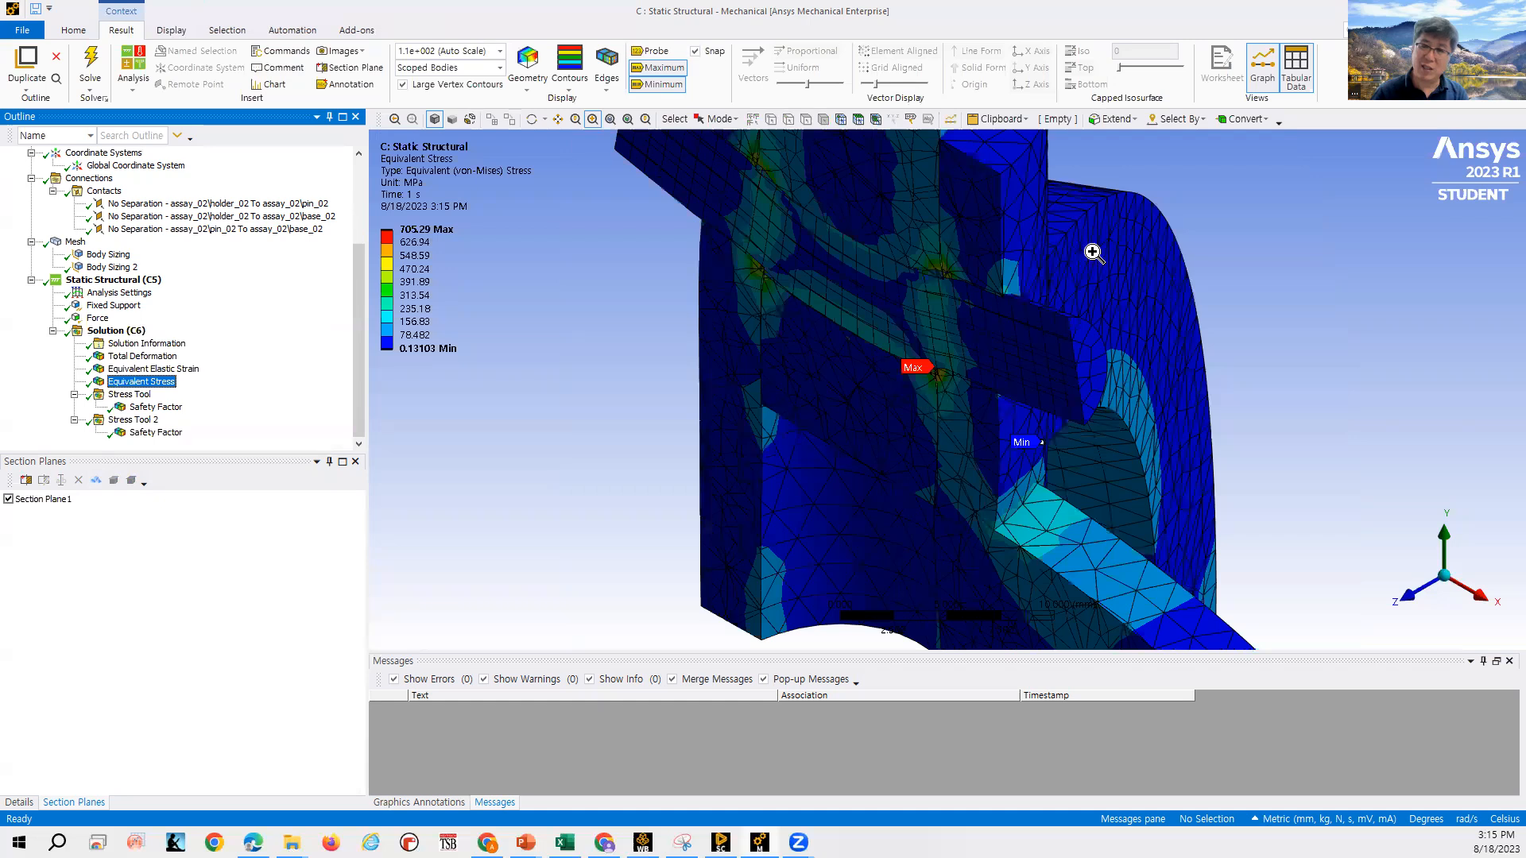
scroll(938, 362, "up", 1)
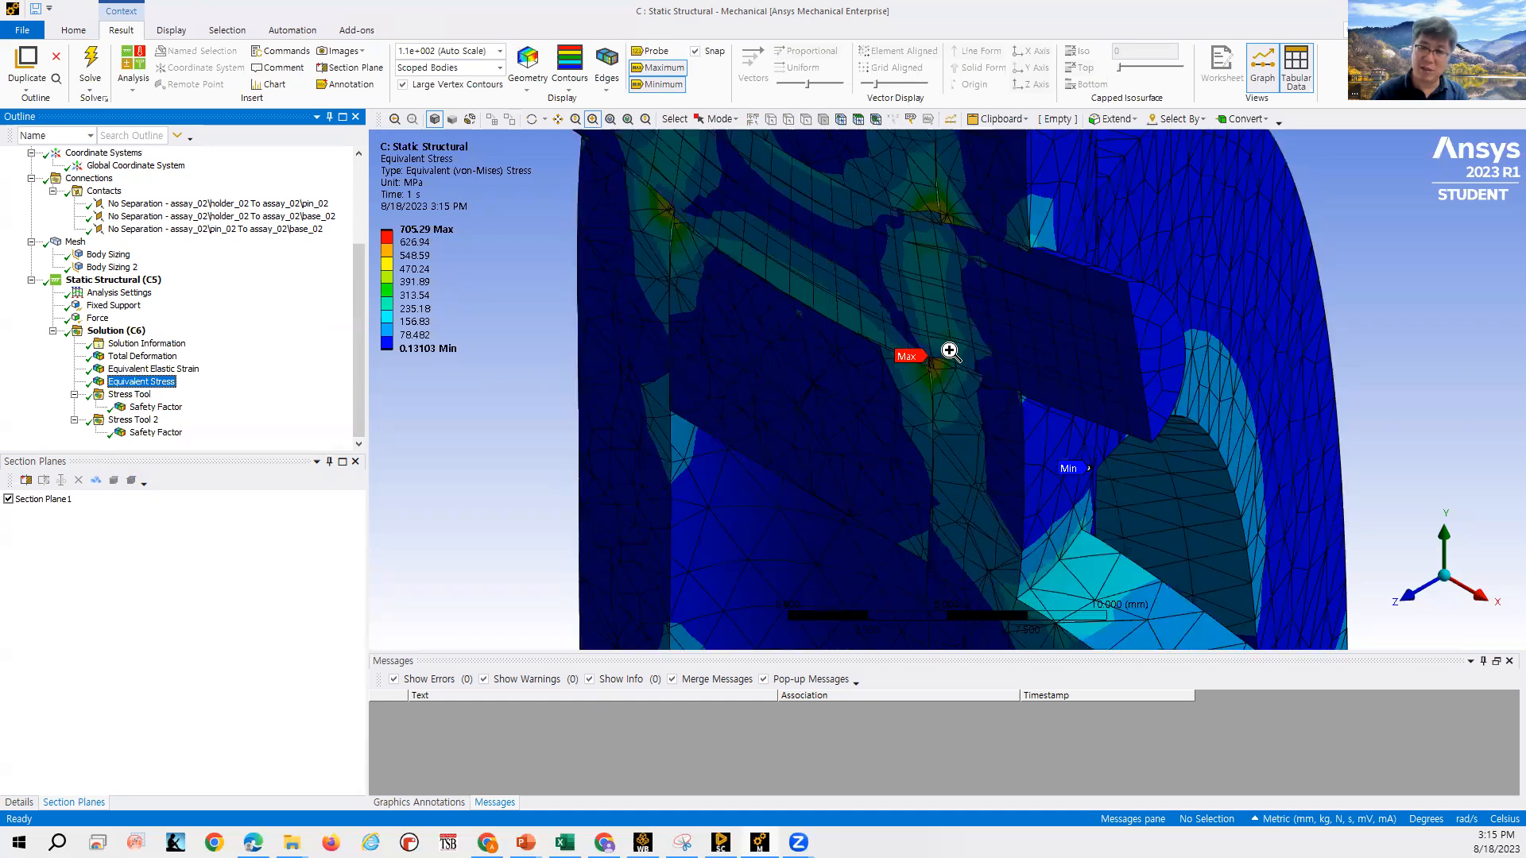
scroll(955, 337, "up", 4)
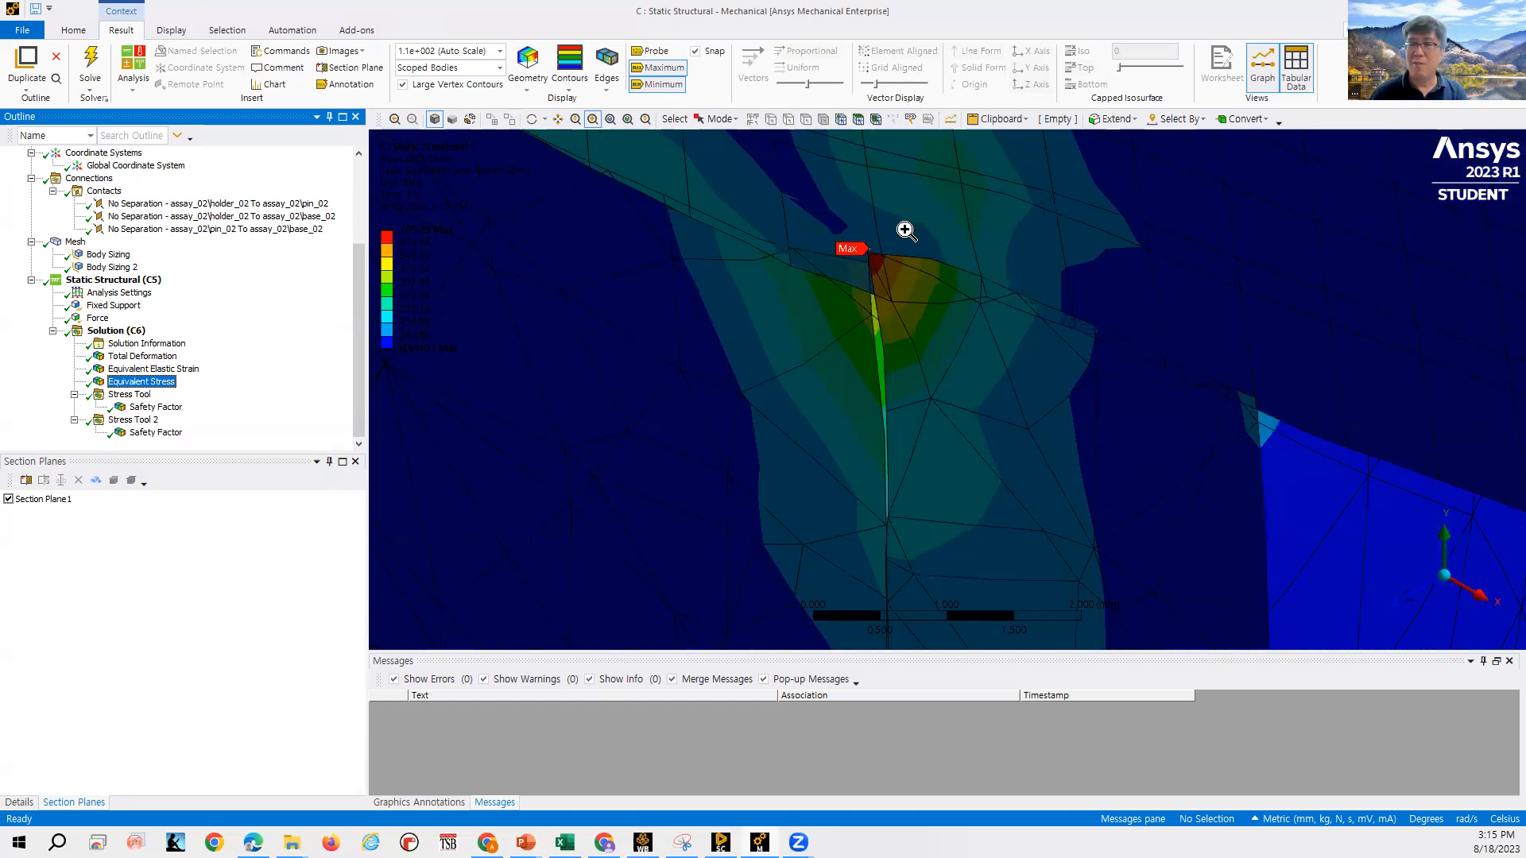
scroll(909, 234, "down", 3)
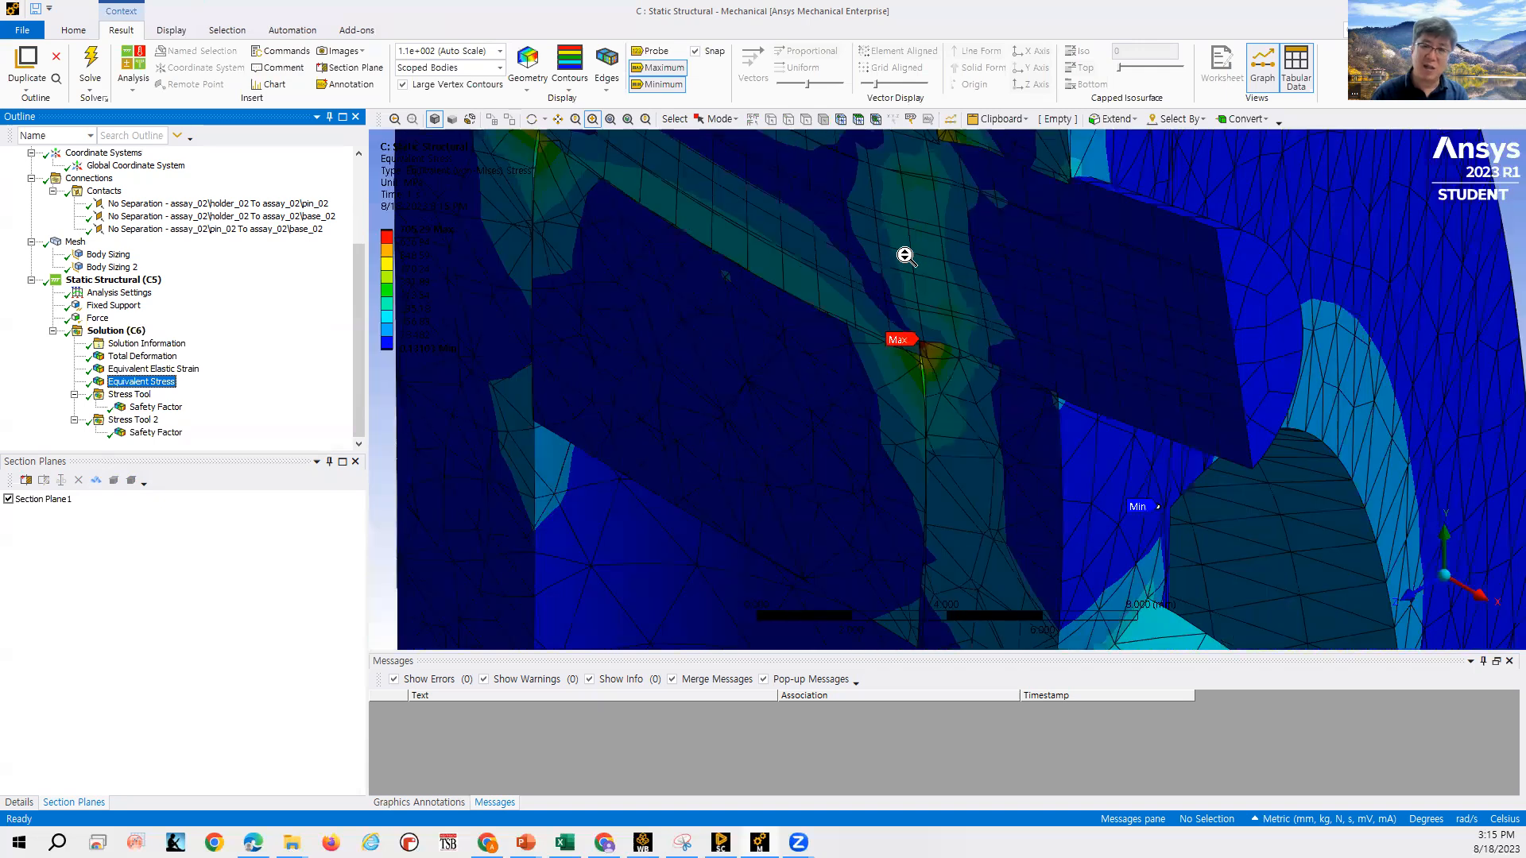
scroll(950, 270, "down", 3)
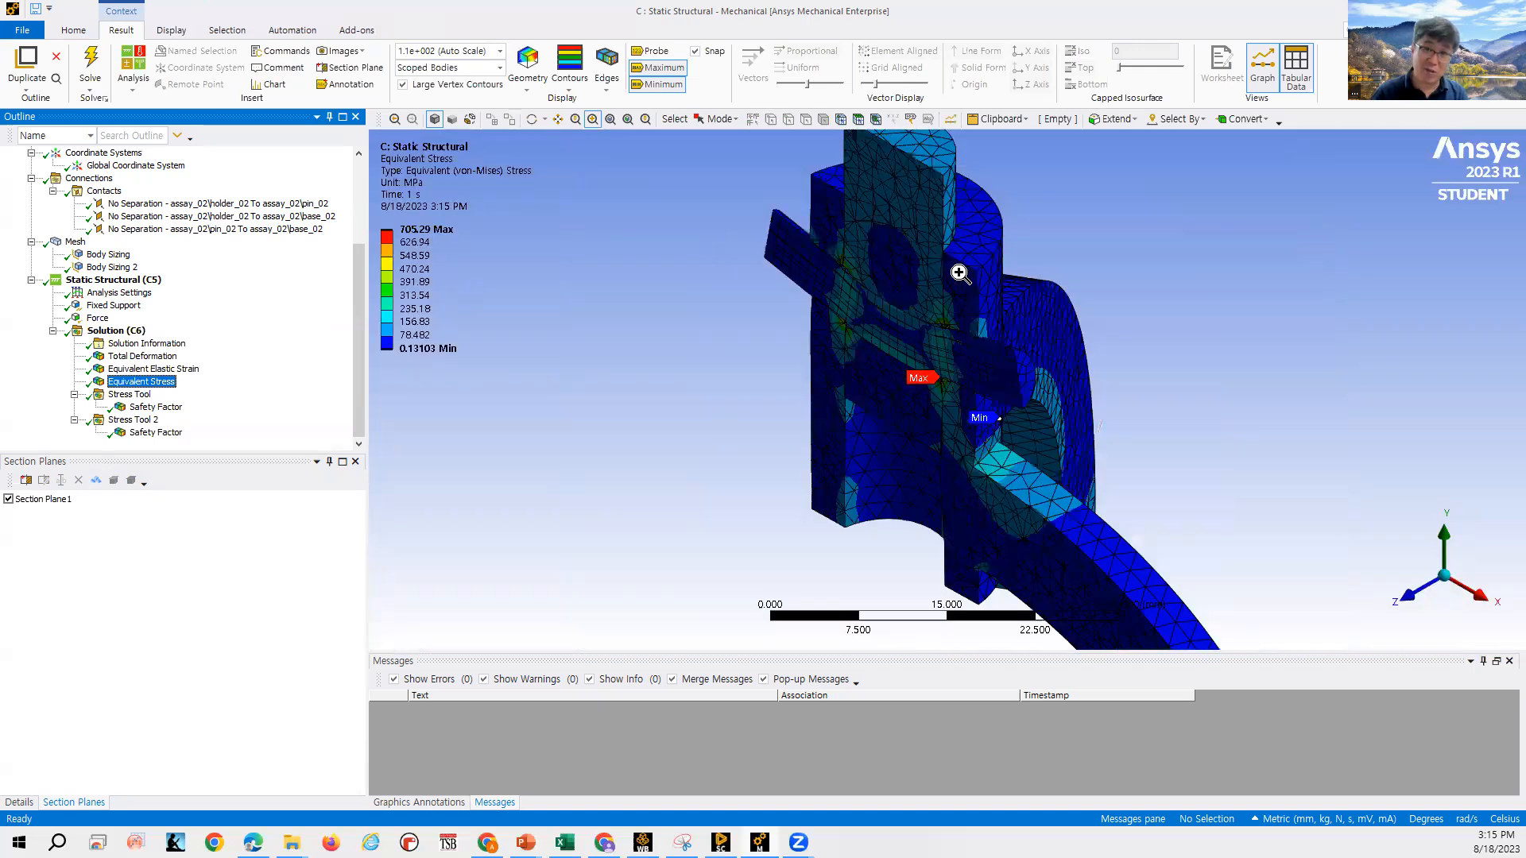
scroll(1019, 253, "down", 1)
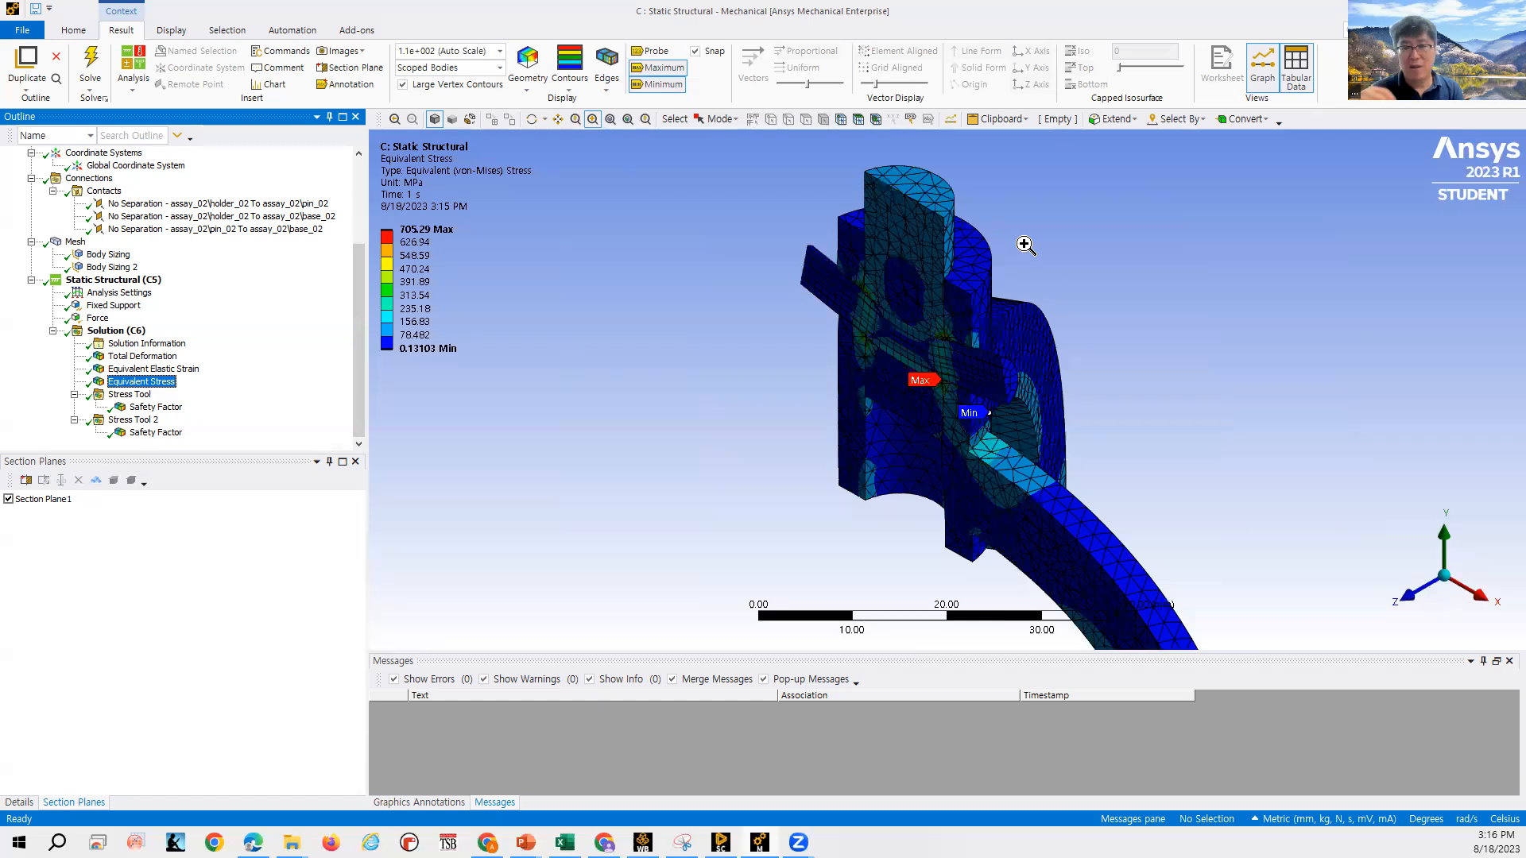
scroll(1026, 373, "up", 2)
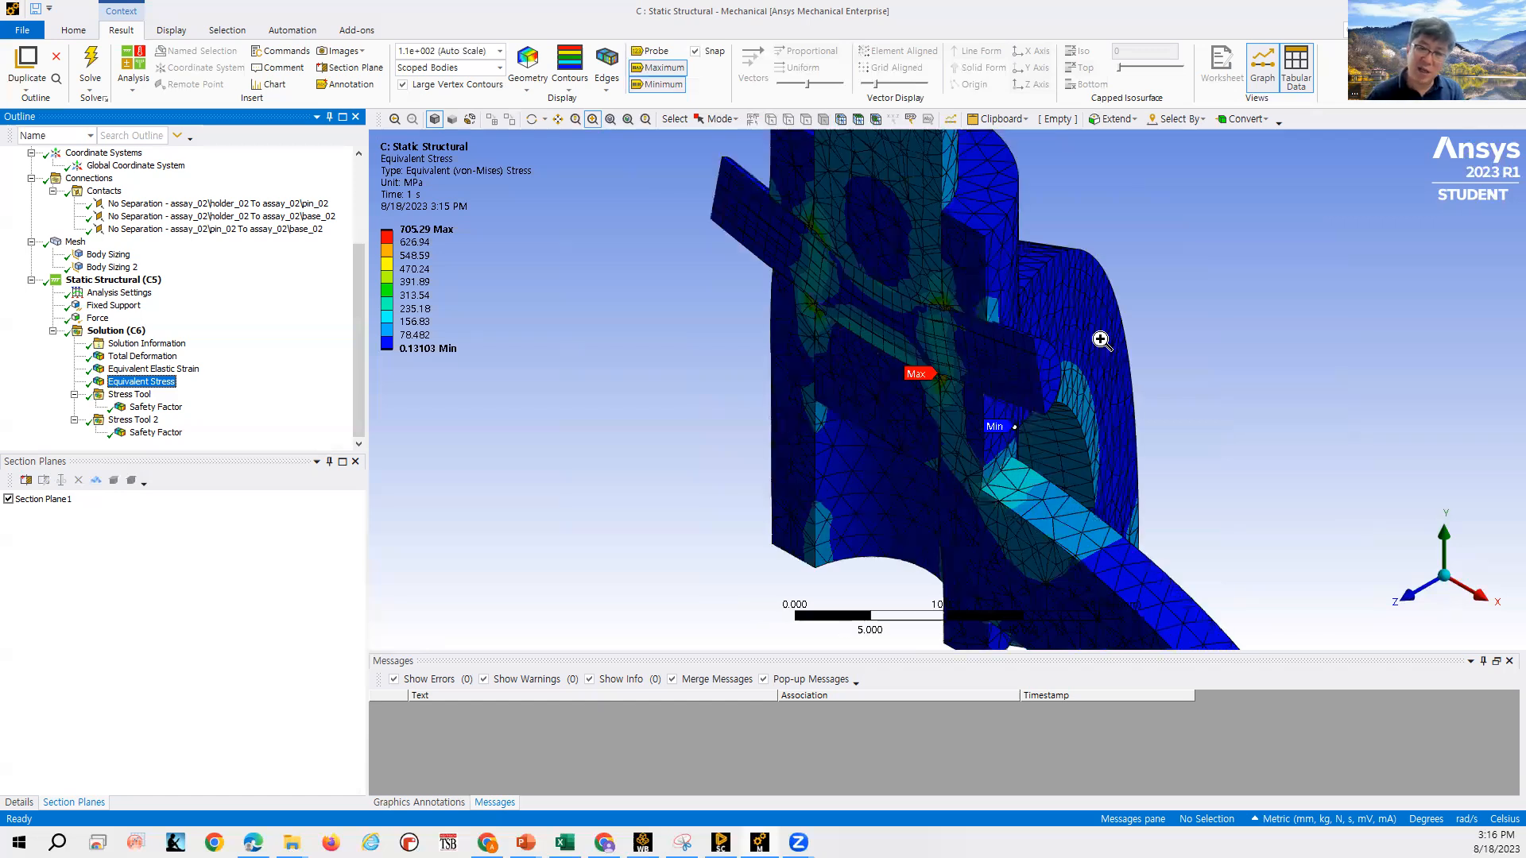
scroll(1100, 337, "up", 2)
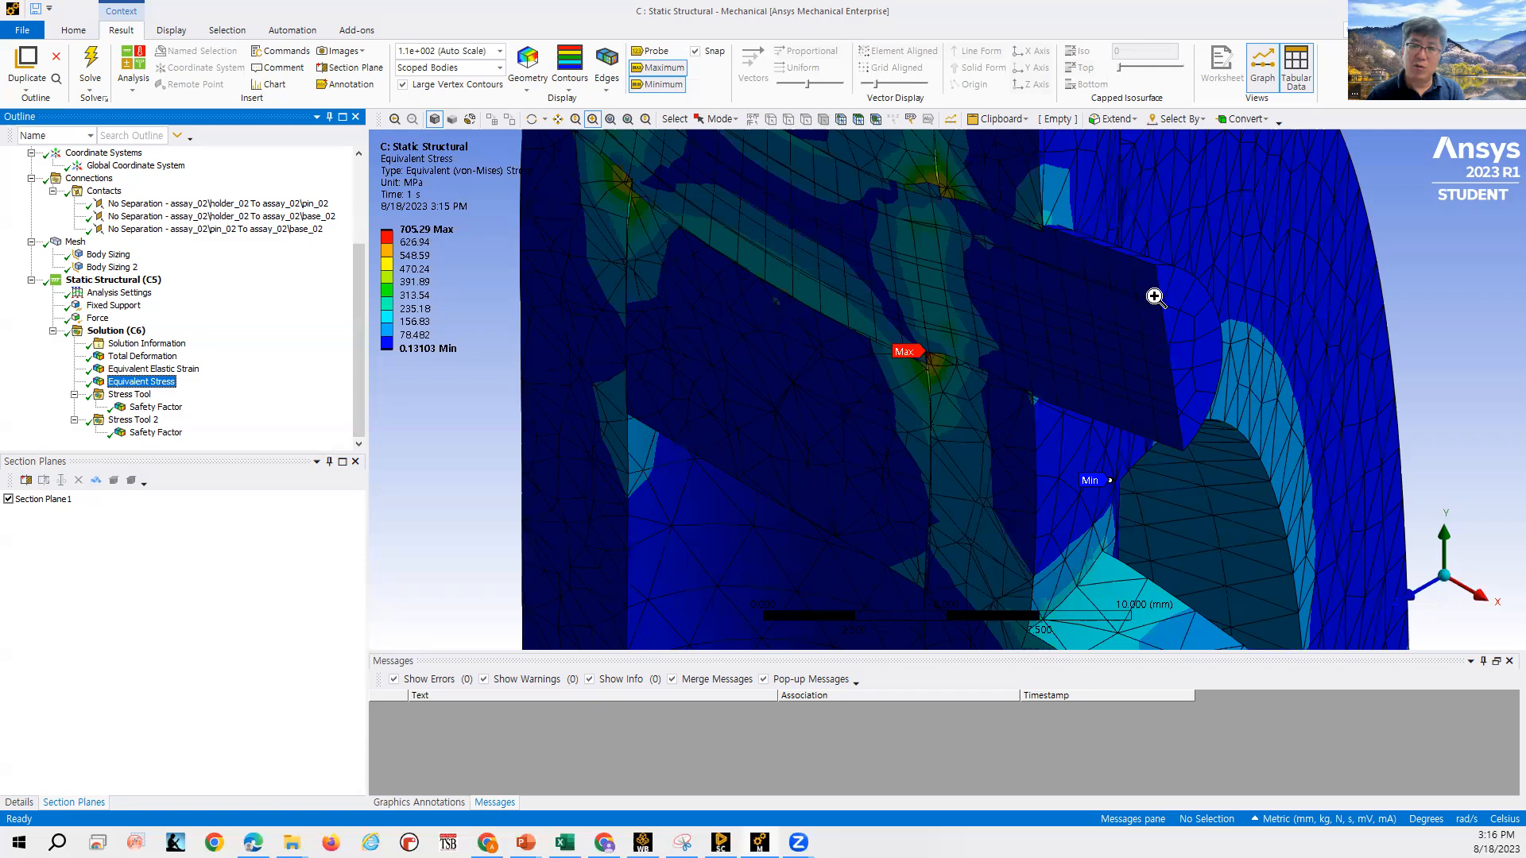
scroll(1042, 286, "down", 1)
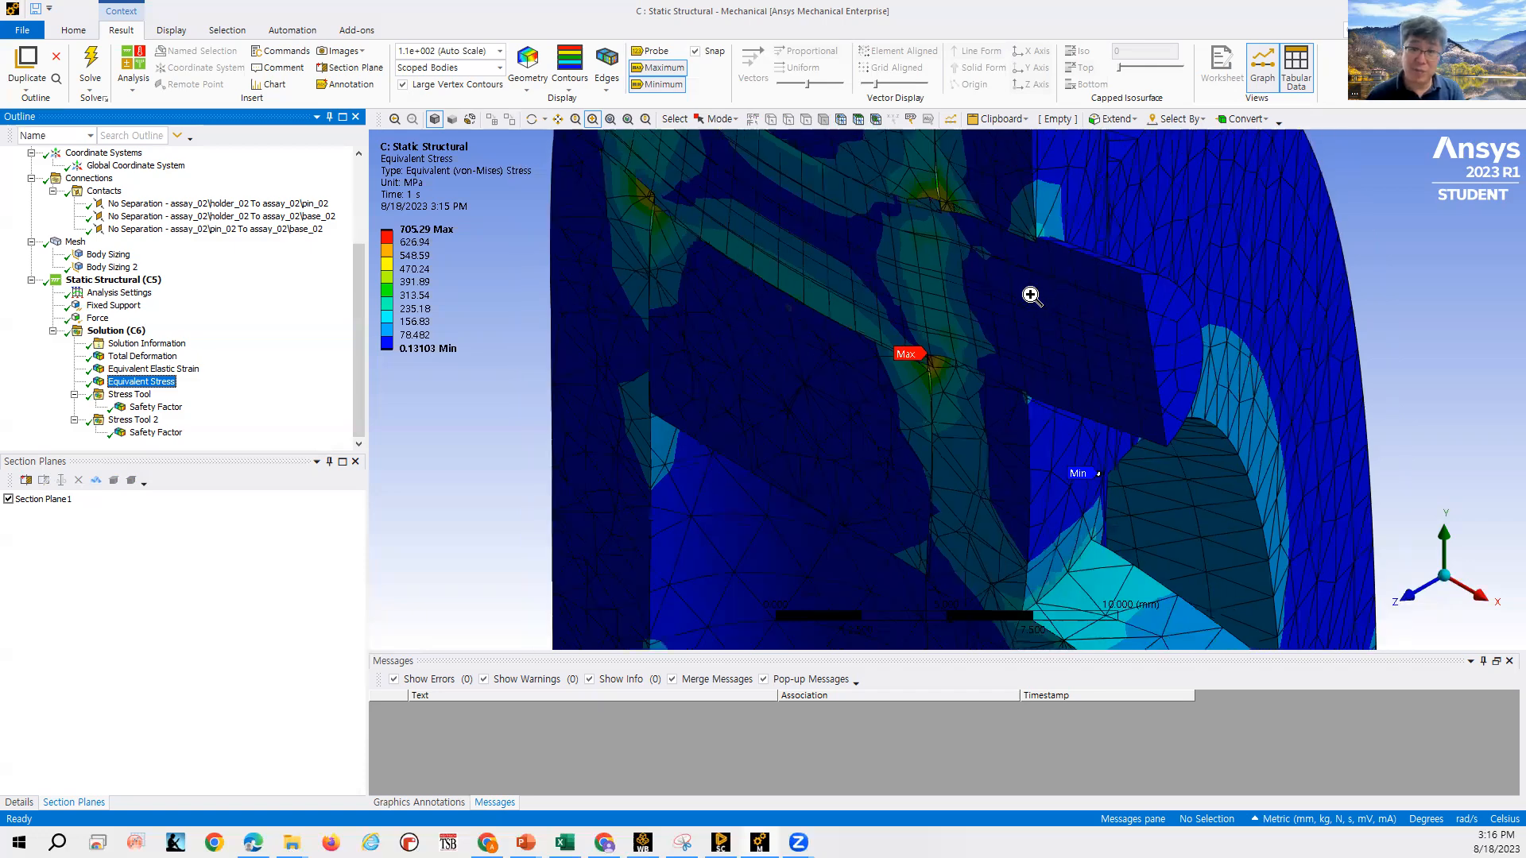
scroll(968, 256, "down", 2)
scroll(944, 218, "down", 2)
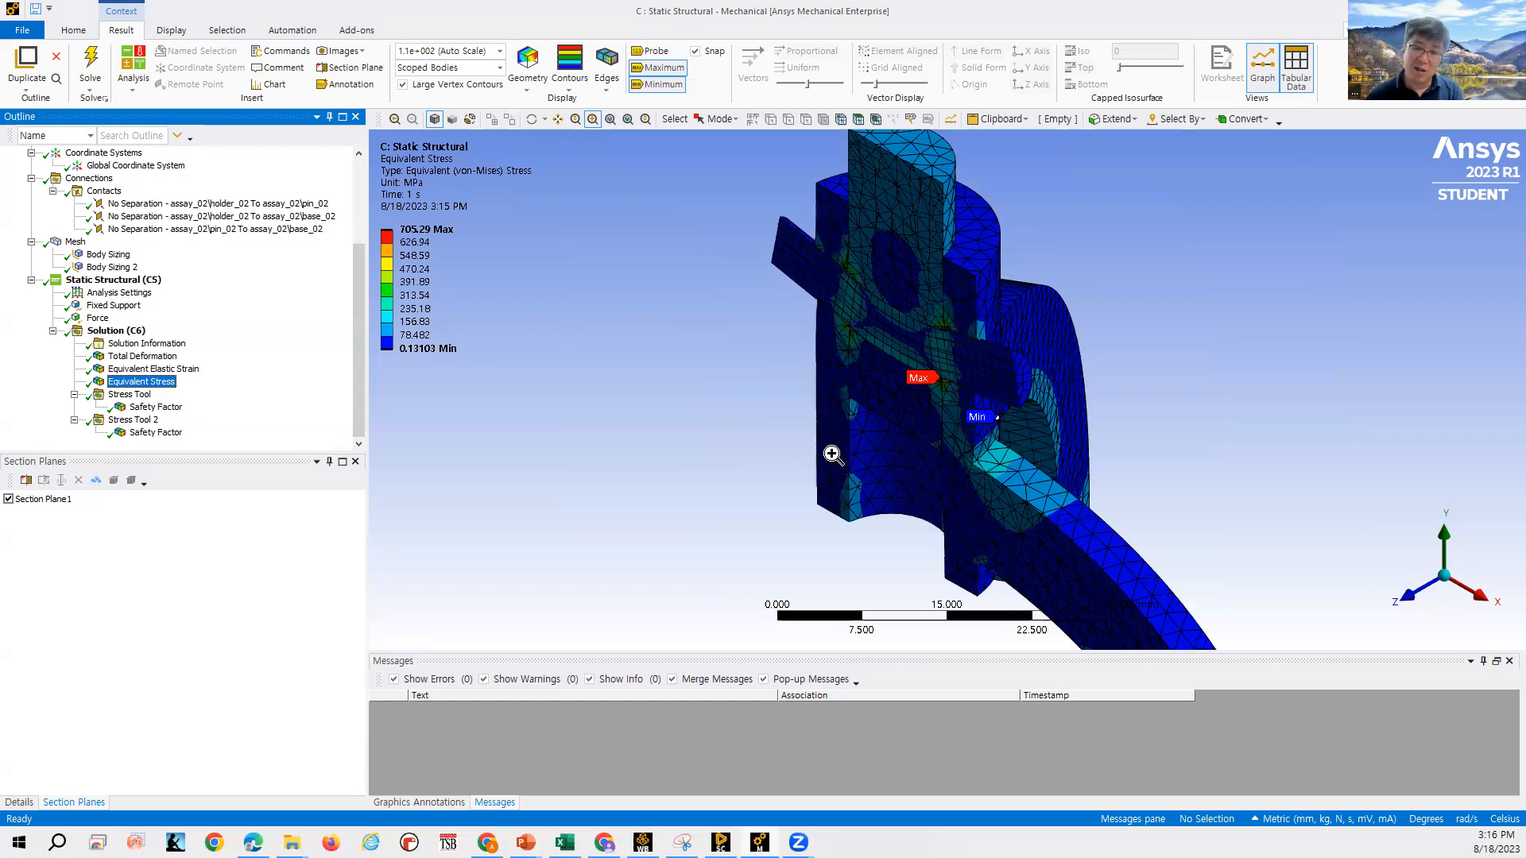
Switch to the assay_02 model in SpaceClaim and inspect how the pin passes through the base hub and holder.
key("alt+Tab")
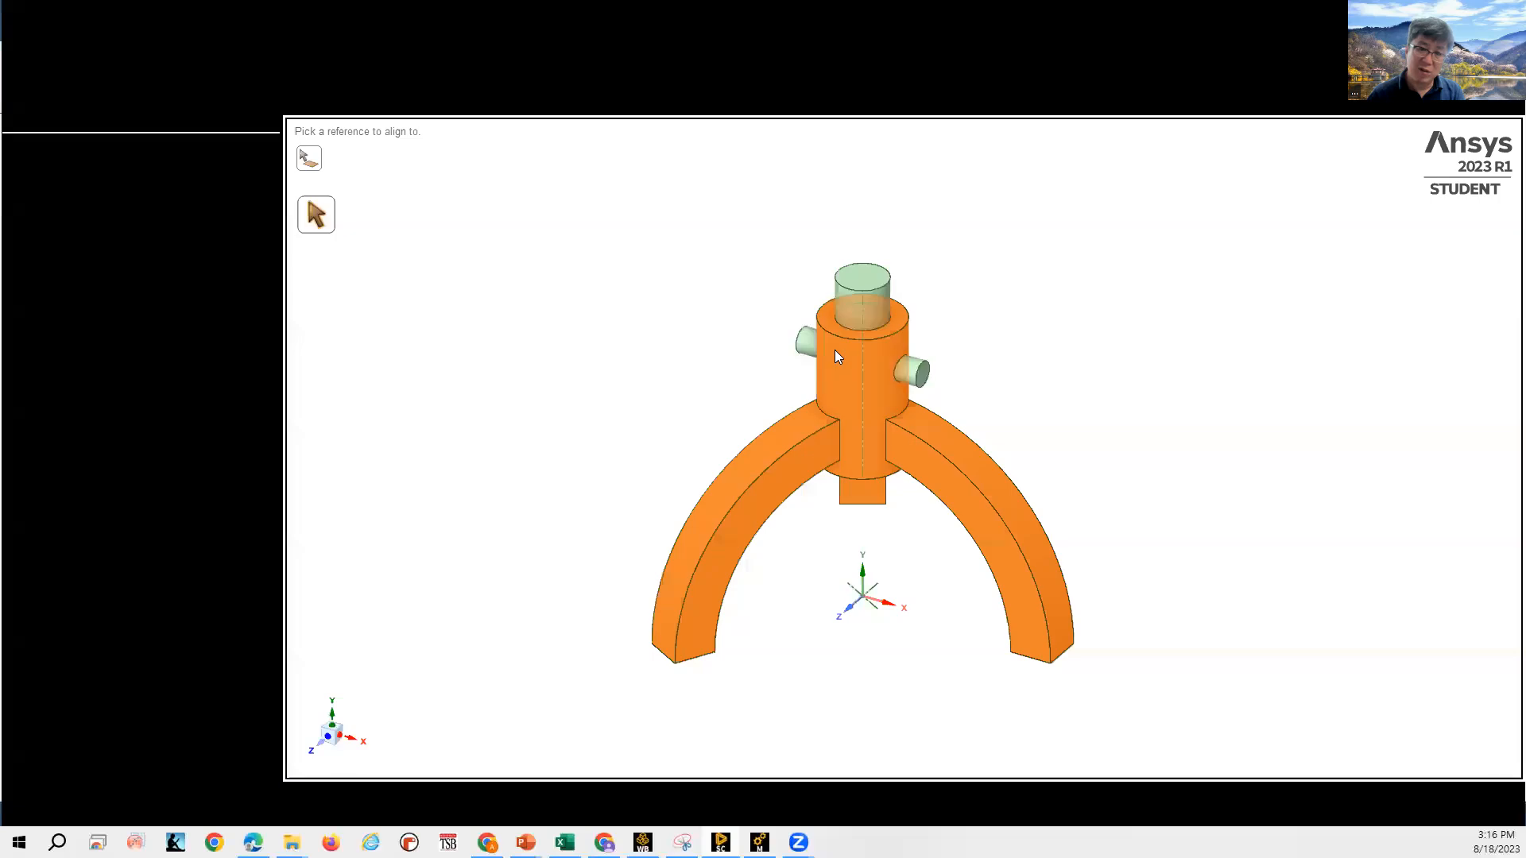
scroll(910, 390, "up", 10)
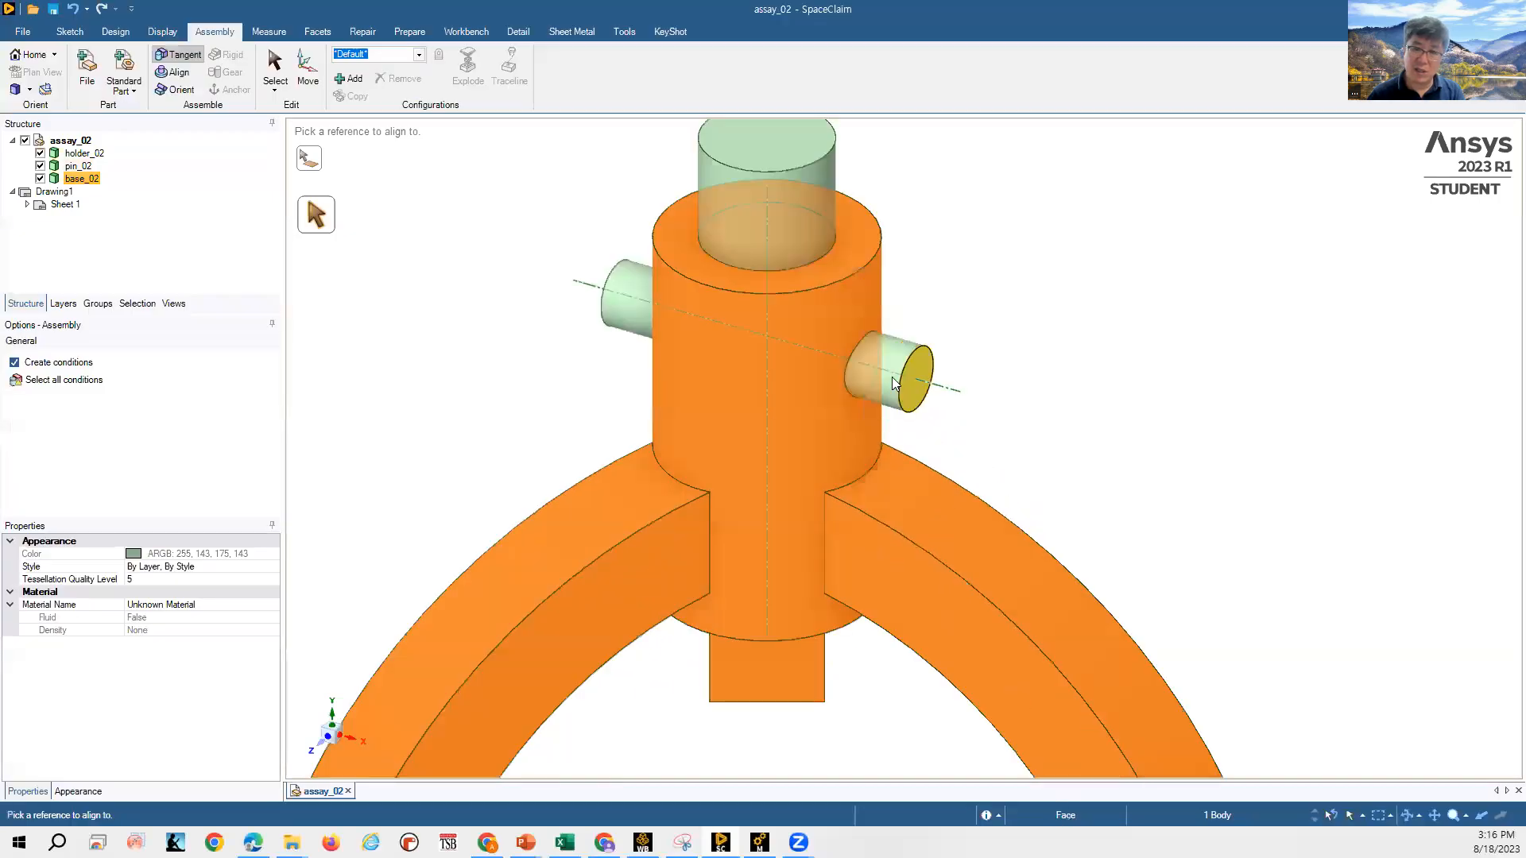
scroll(798, 297, "down", 5)
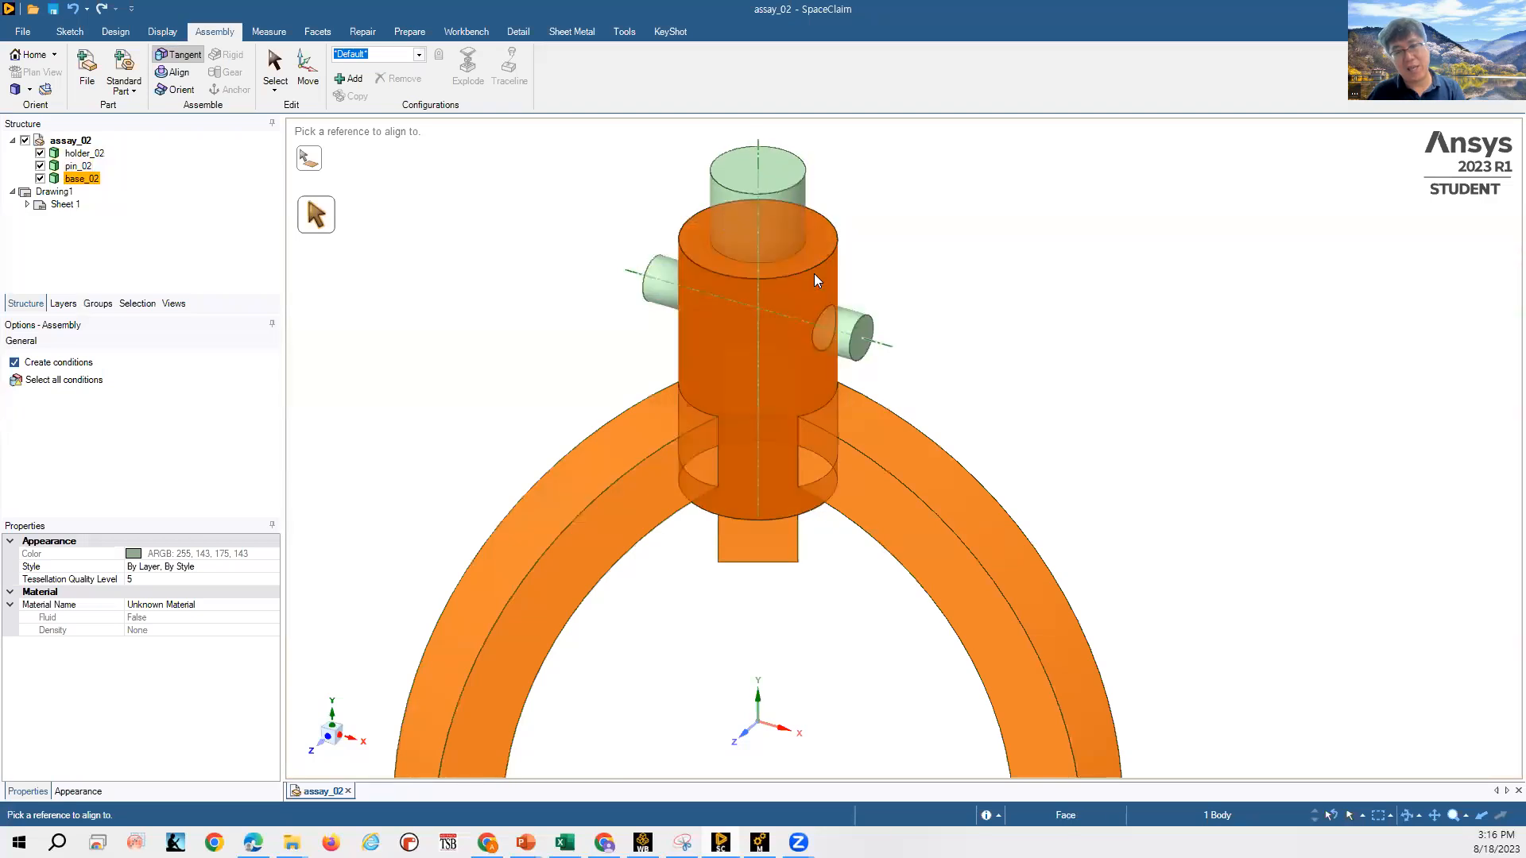
scroll(827, 302, "up", 2)
scroll(817, 302, "down", 4)
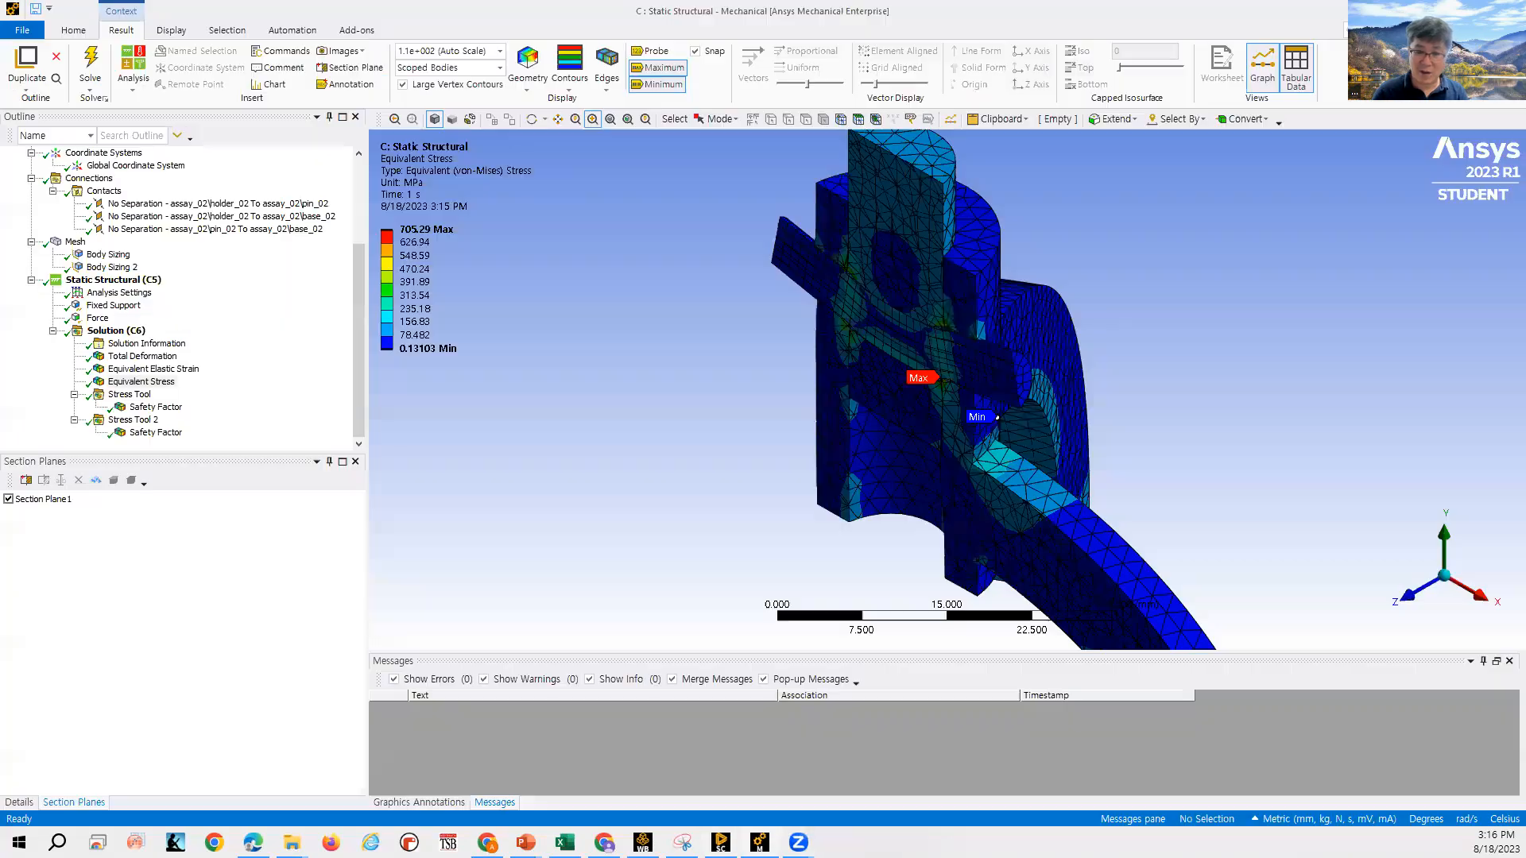
Examine the stress concentration at the upper edge of the pin hole in the sectioned Equivalent Stress plot.
scroll(963, 309, "up", 1)
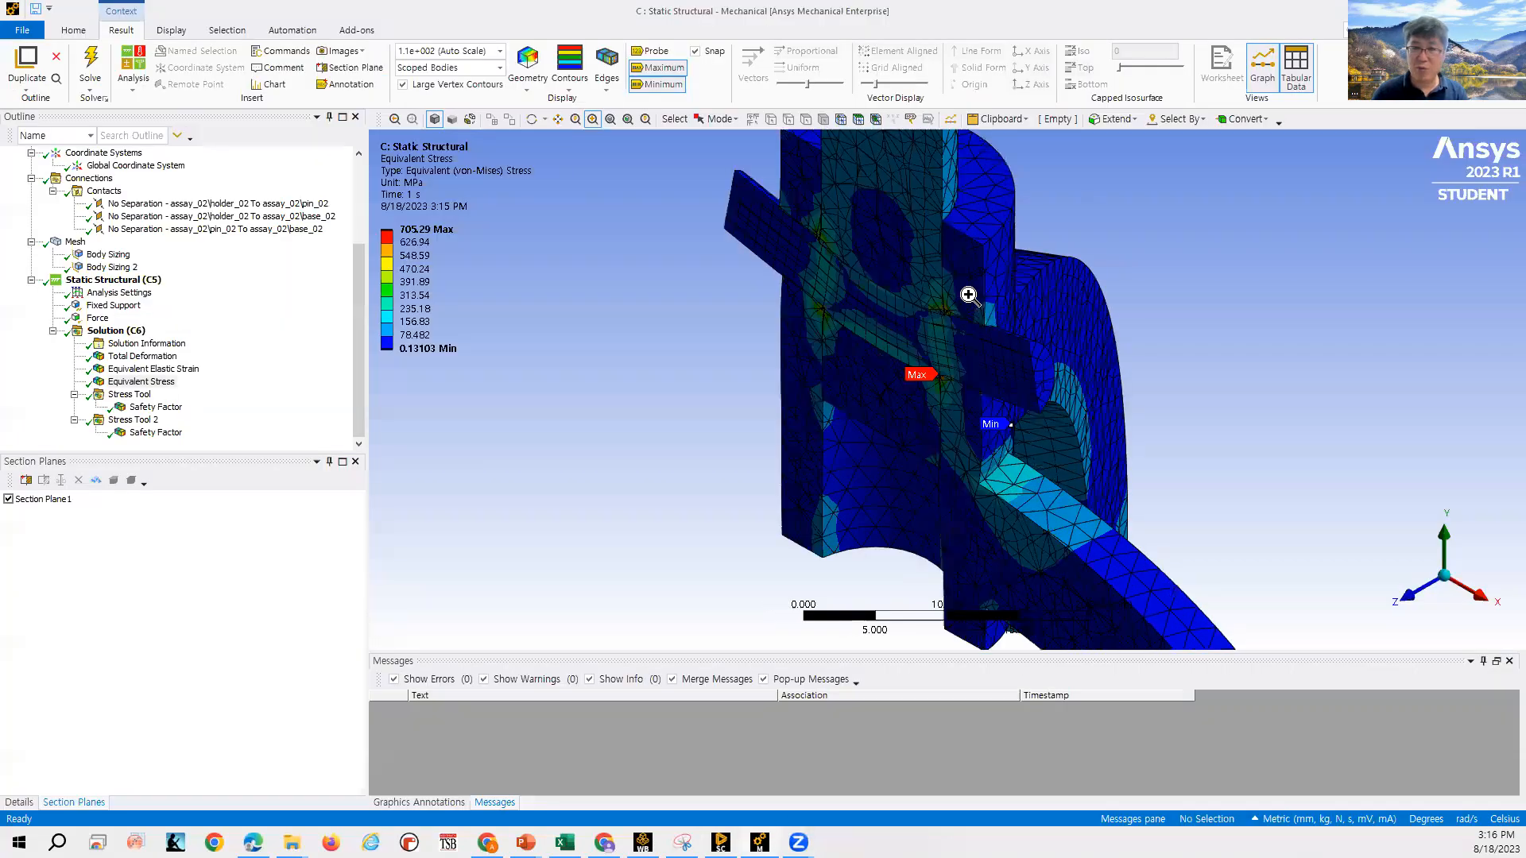
scroll(968, 294, "up", 4)
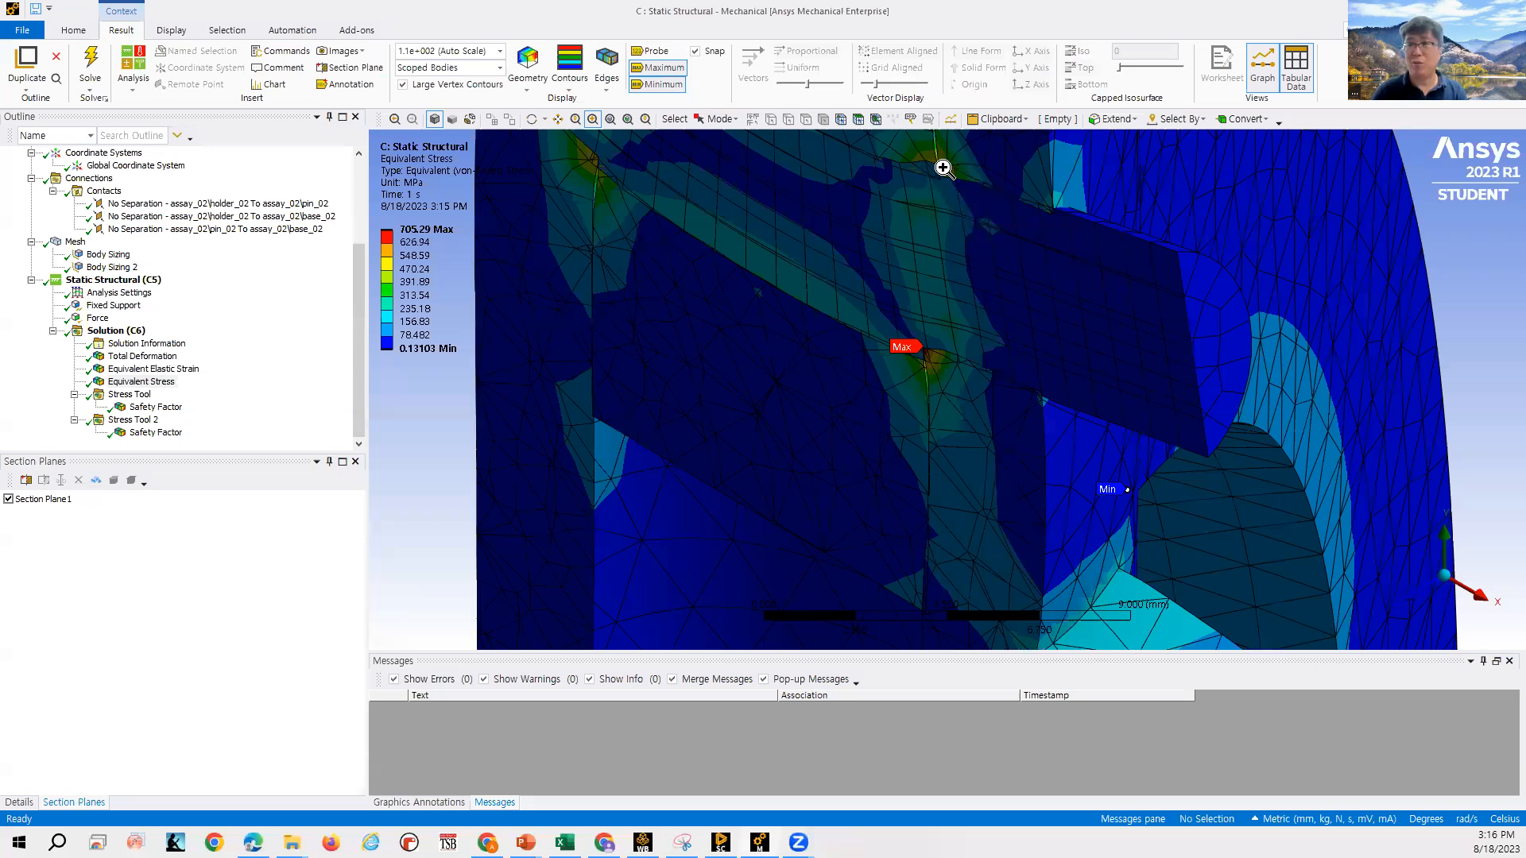
scroll(943, 171, "down", 1)
scroll(946, 176, "down", 1)
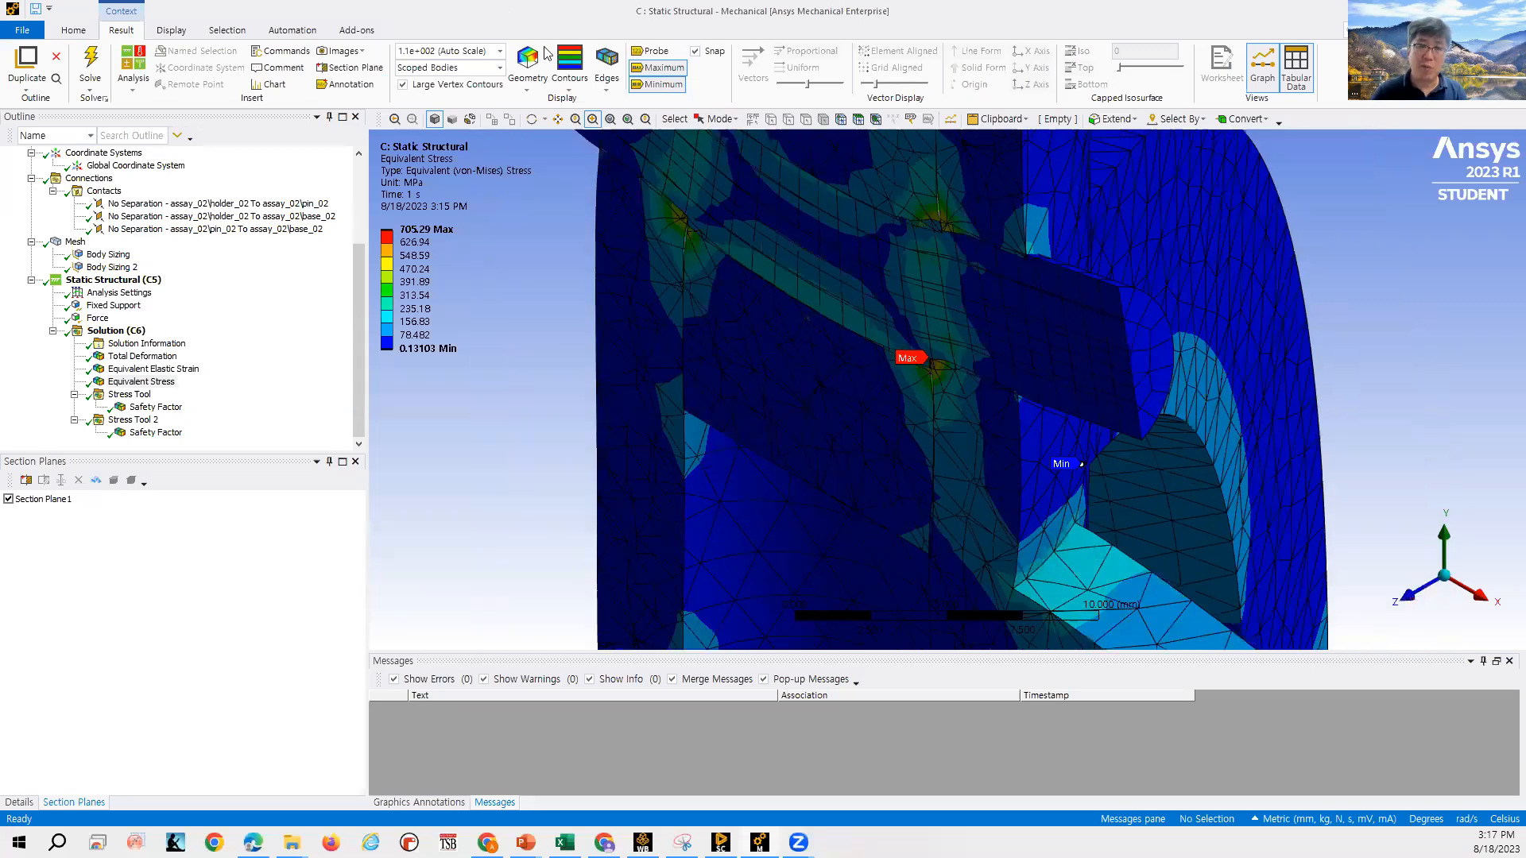
left_click(560, 120)
left_click_drag(818, 248, 835, 435)
scroll(948, 423, "up", 1)
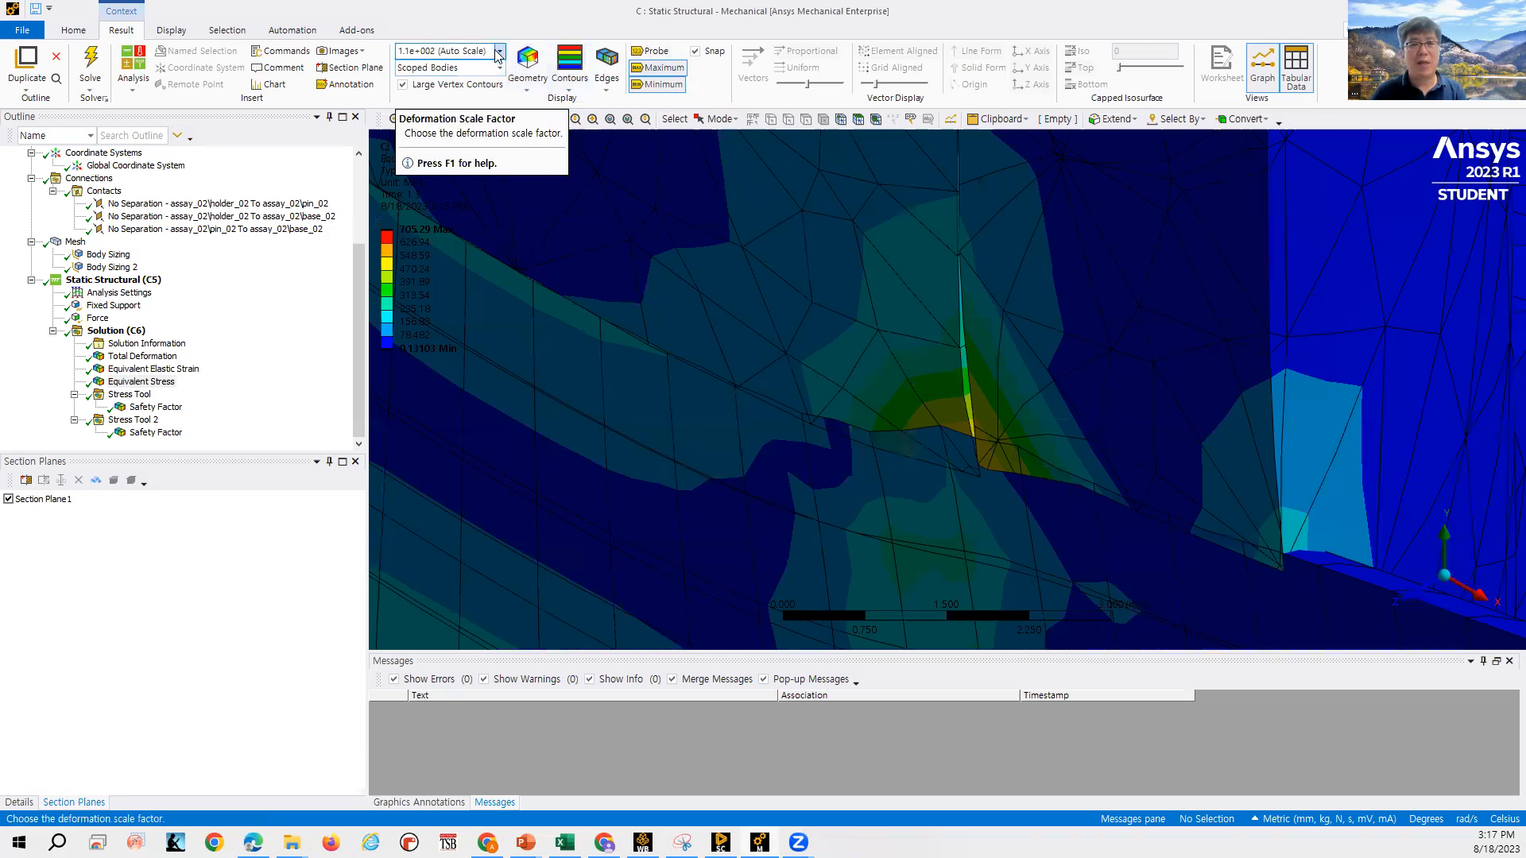
Set the deformation scale to 1.0 (True Scale) and examine the maximum stress point at the pin hole in the section.
left_click(445, 51)
left_click(422, 97)
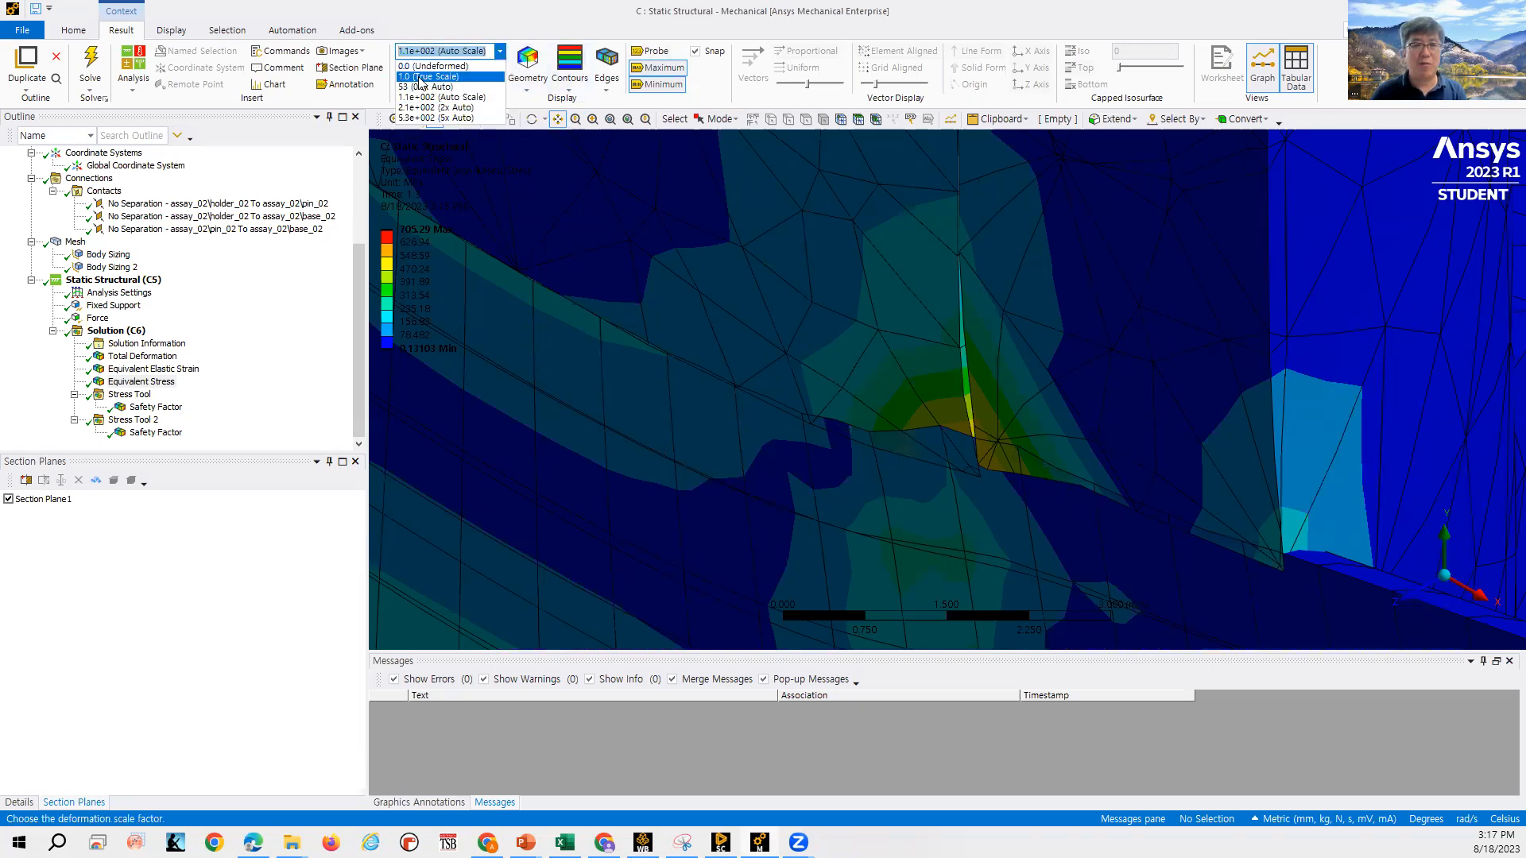
scroll(837, 349, "down", 1)
scroll(860, 339, "up", 1)
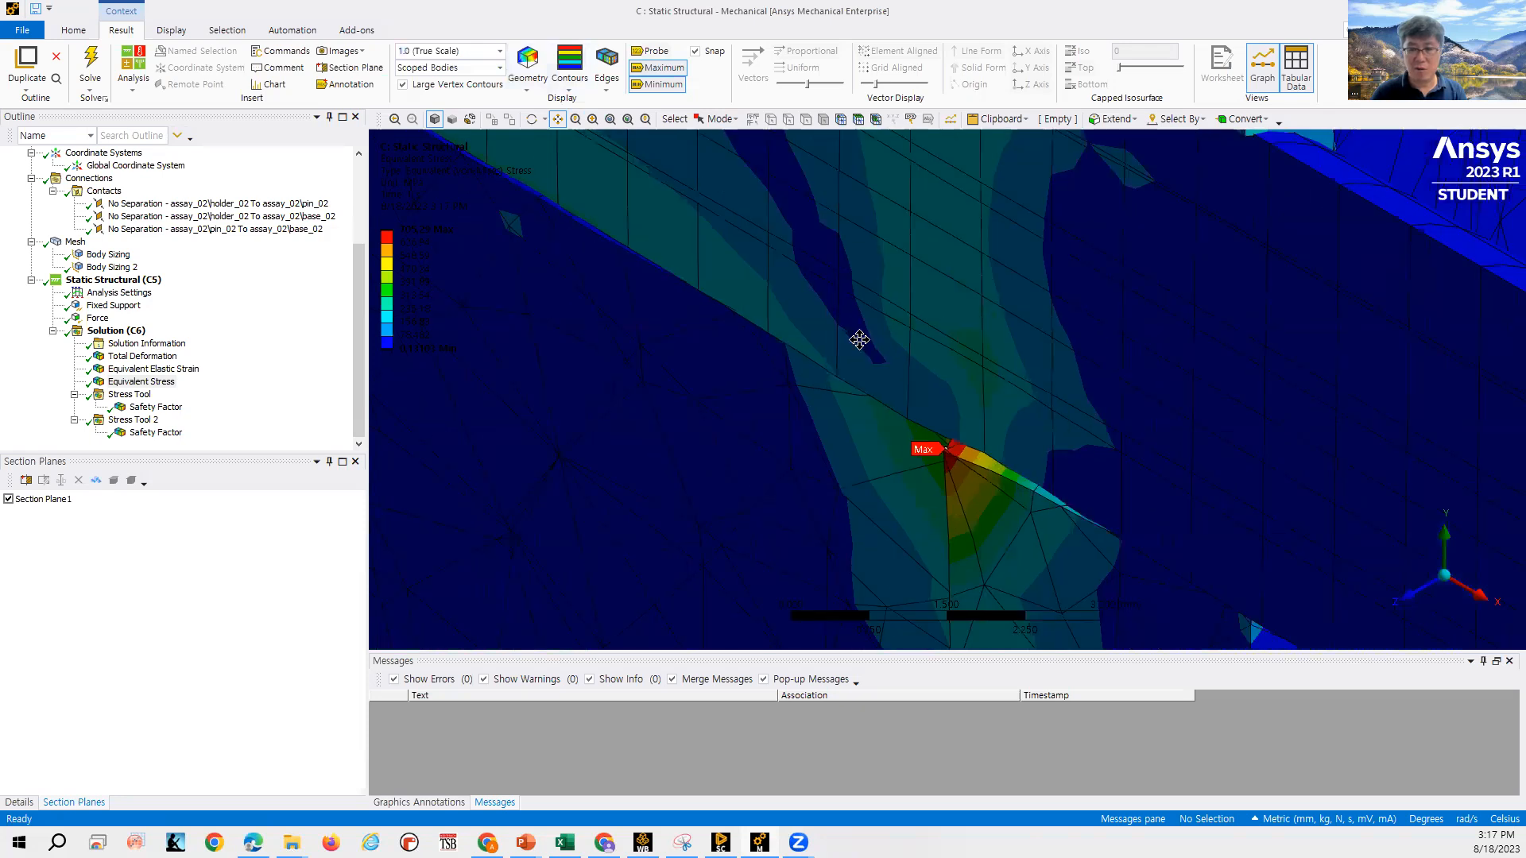
scroll(855, 350, "down", 3)
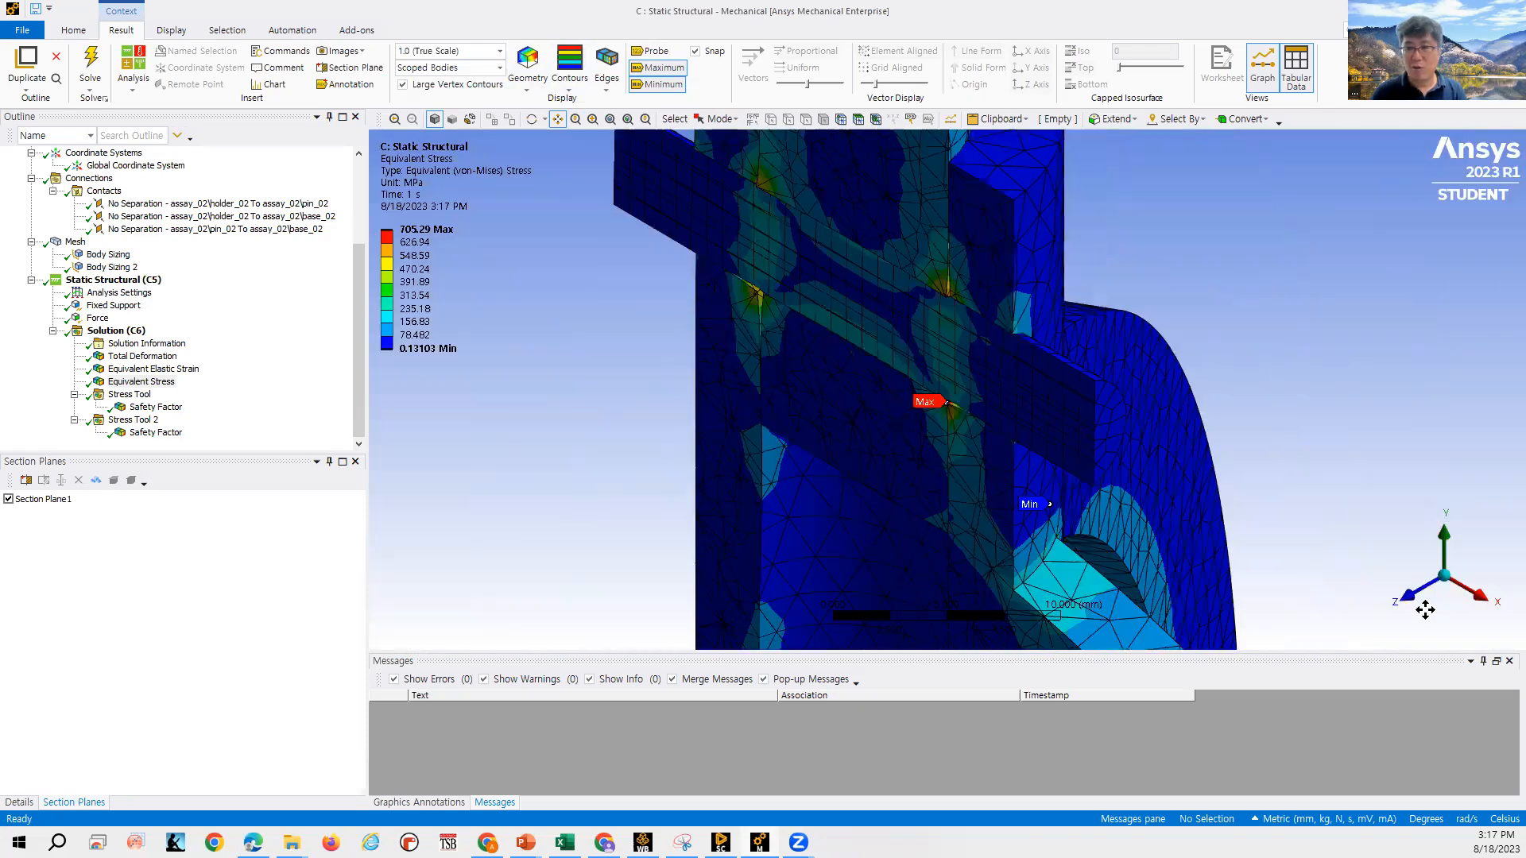
View the sectioned Equivalent Stress plot side-on along the X axis and return it to the isometric orientation.
left_click(1402, 597)
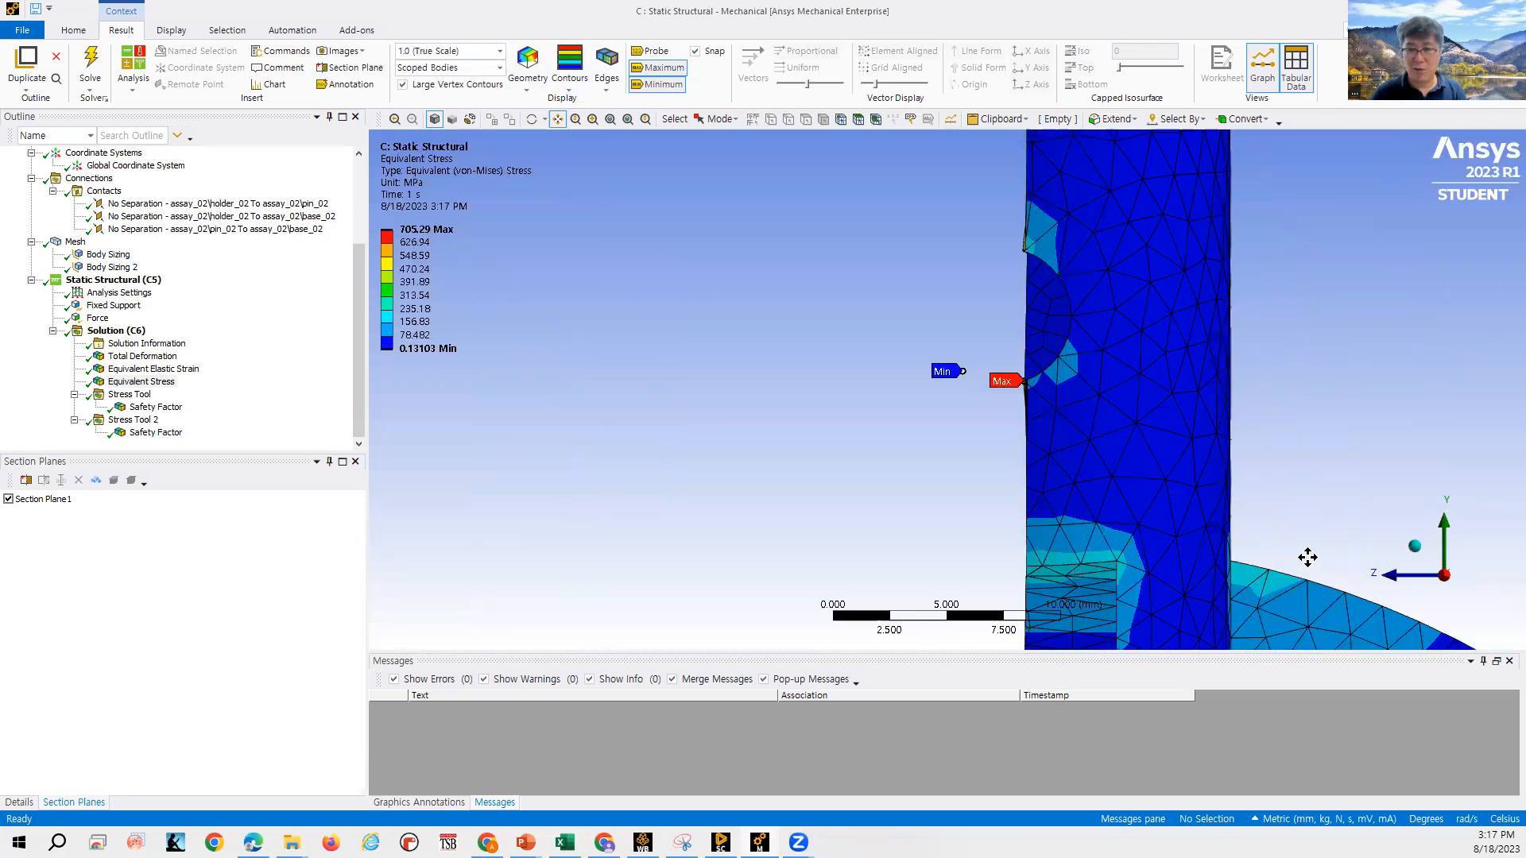
left_click(1403, 577)
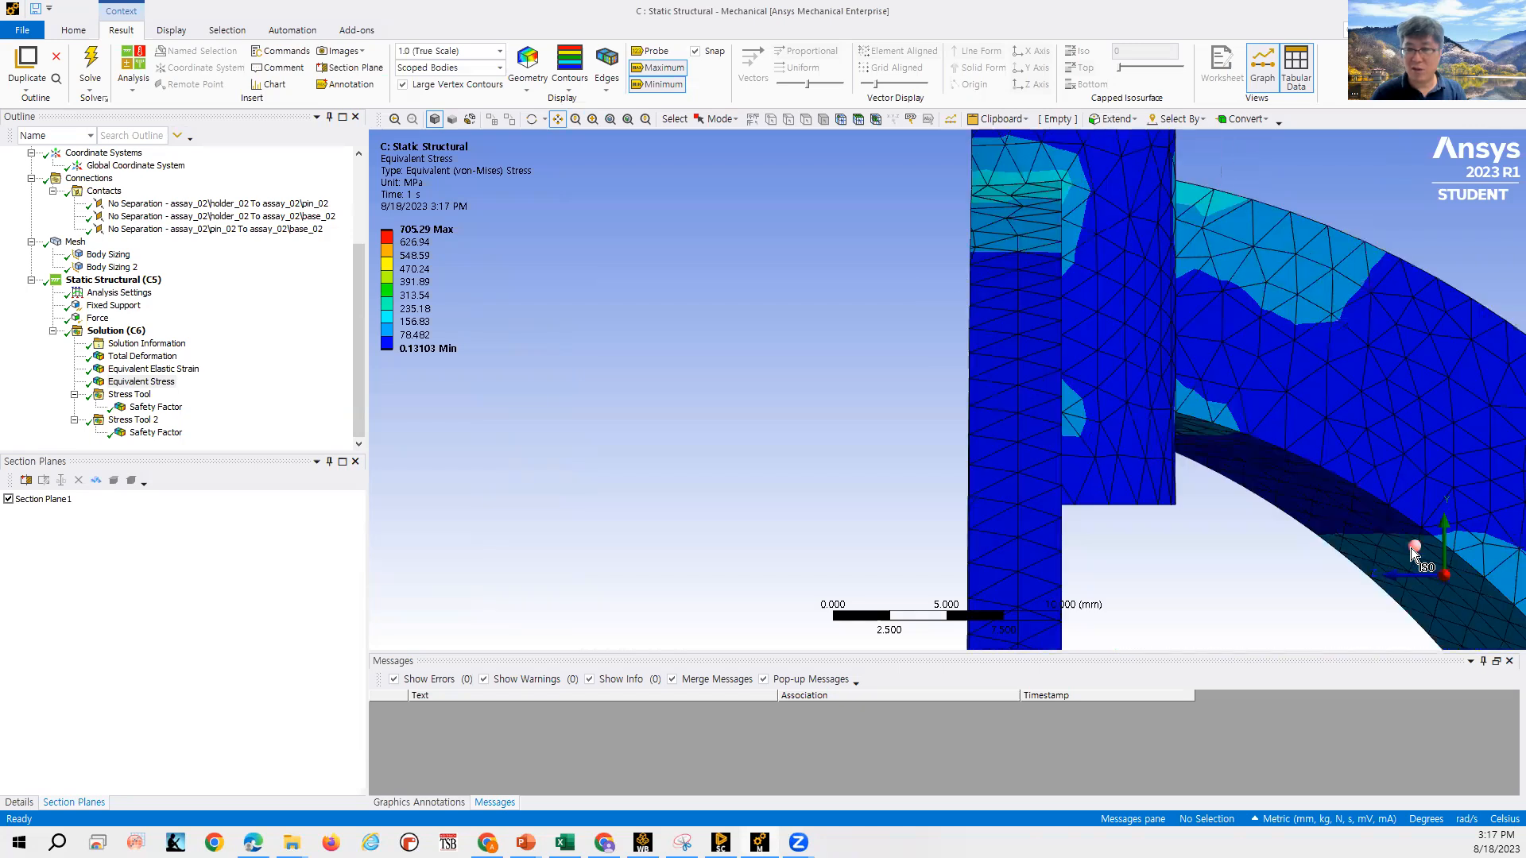
left_click(1410, 547)
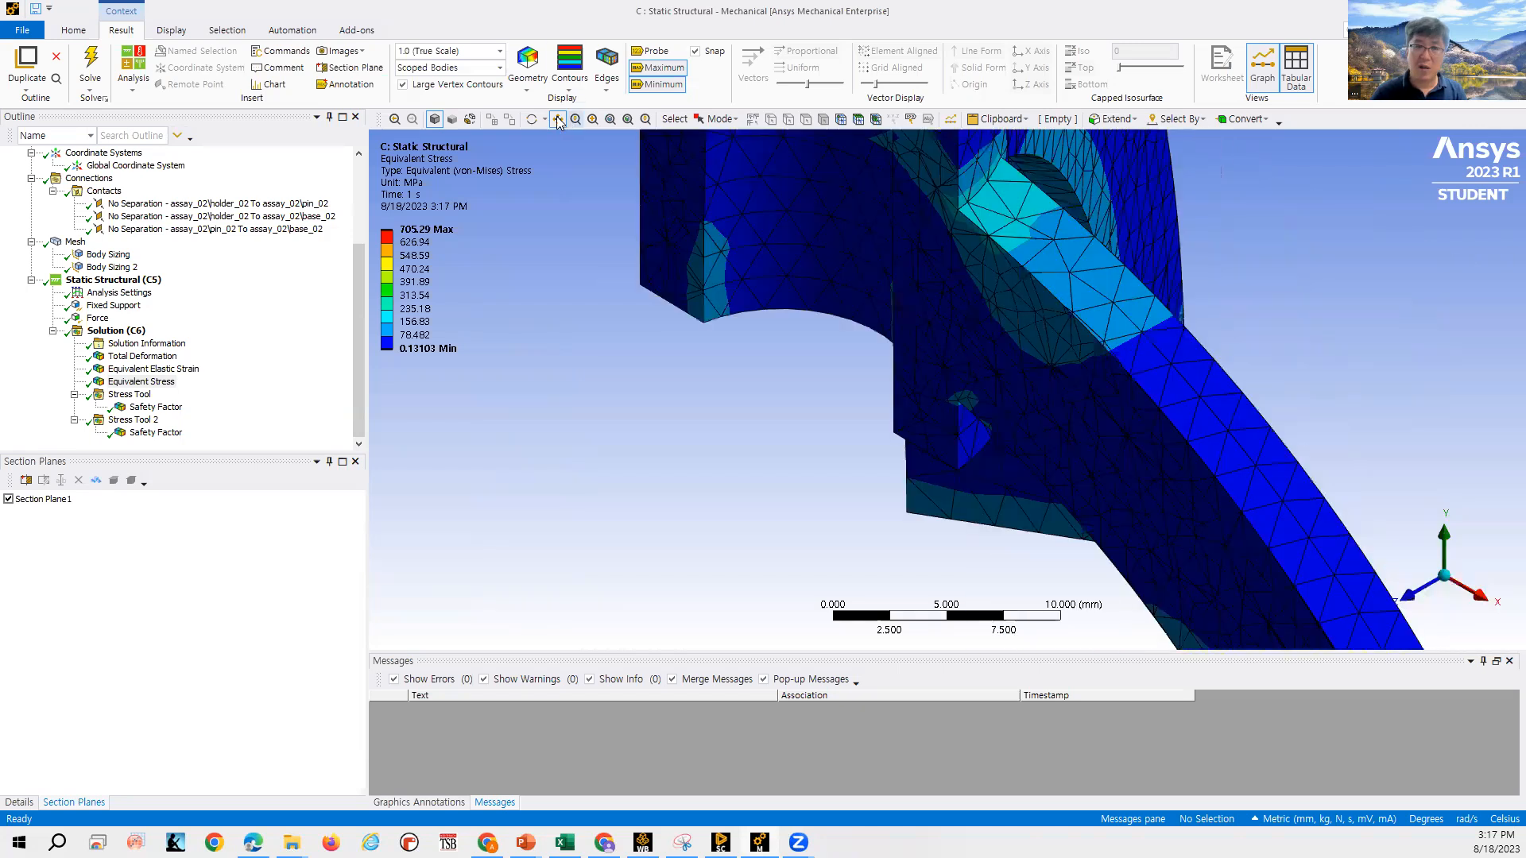
Examine the equivalent stress contours around the maximum-stress point of the sectioned assembly, up close and in context.
left_click_drag(888, 305, 1082, 532)
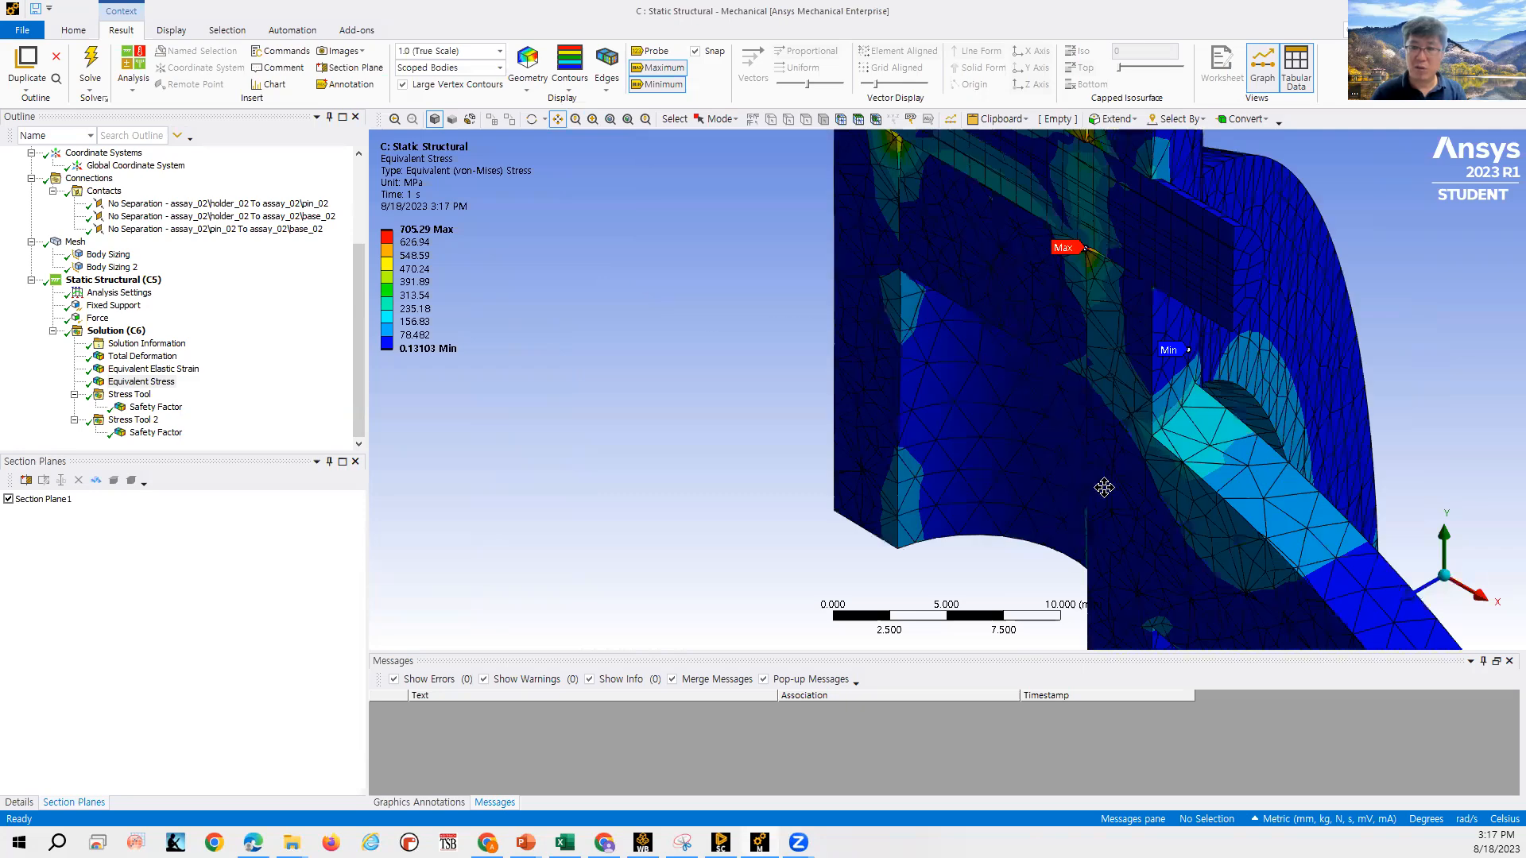
scroll(1104, 487, "up", 1)
scroll(1158, 429, "up", 2)
scroll(694, 231, "up", 3)
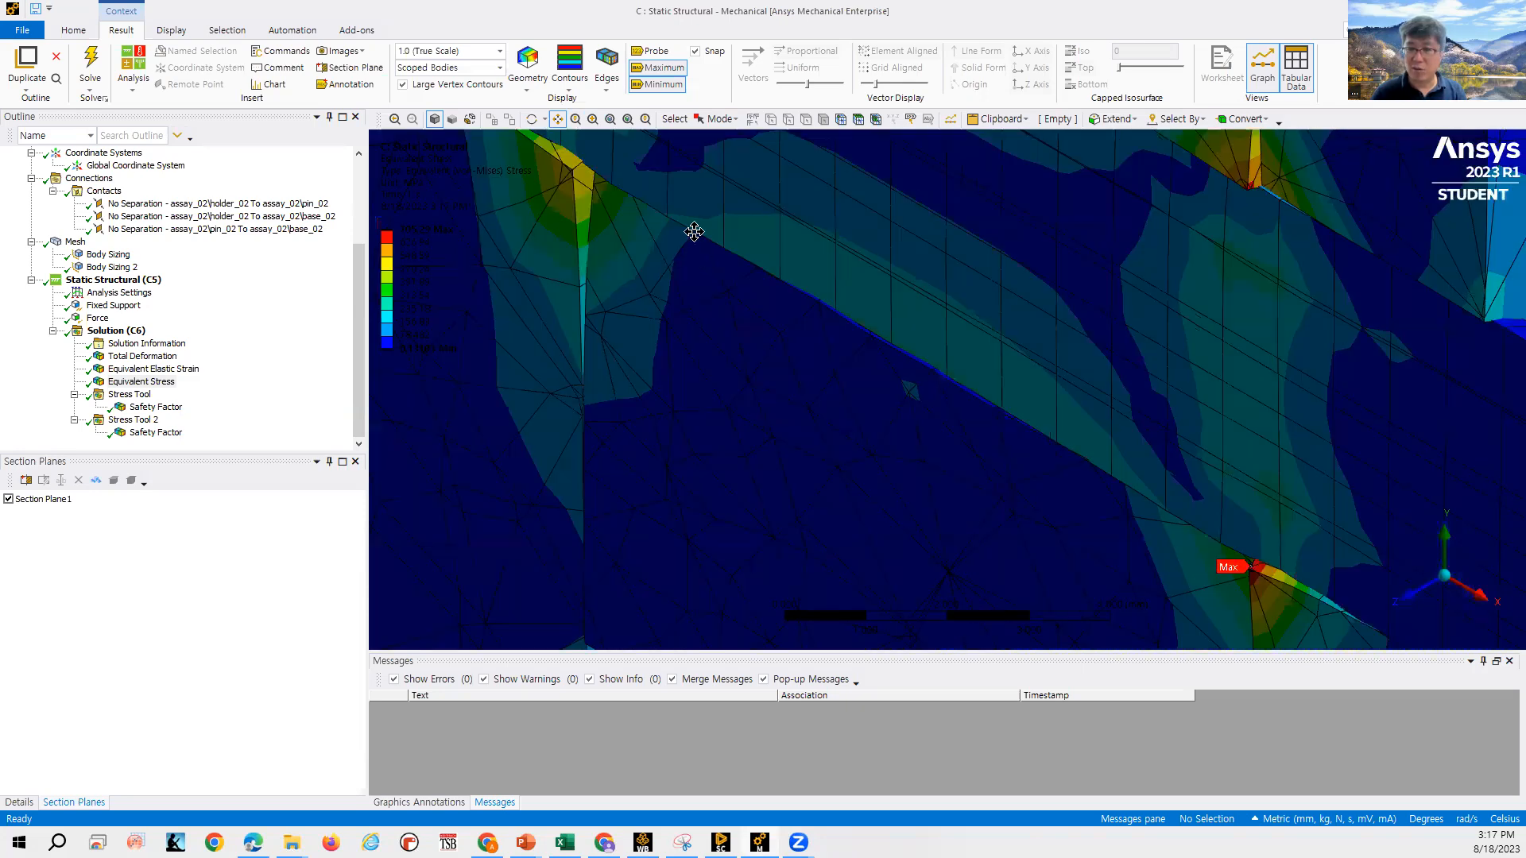
scroll(1176, 455, "up", 1)
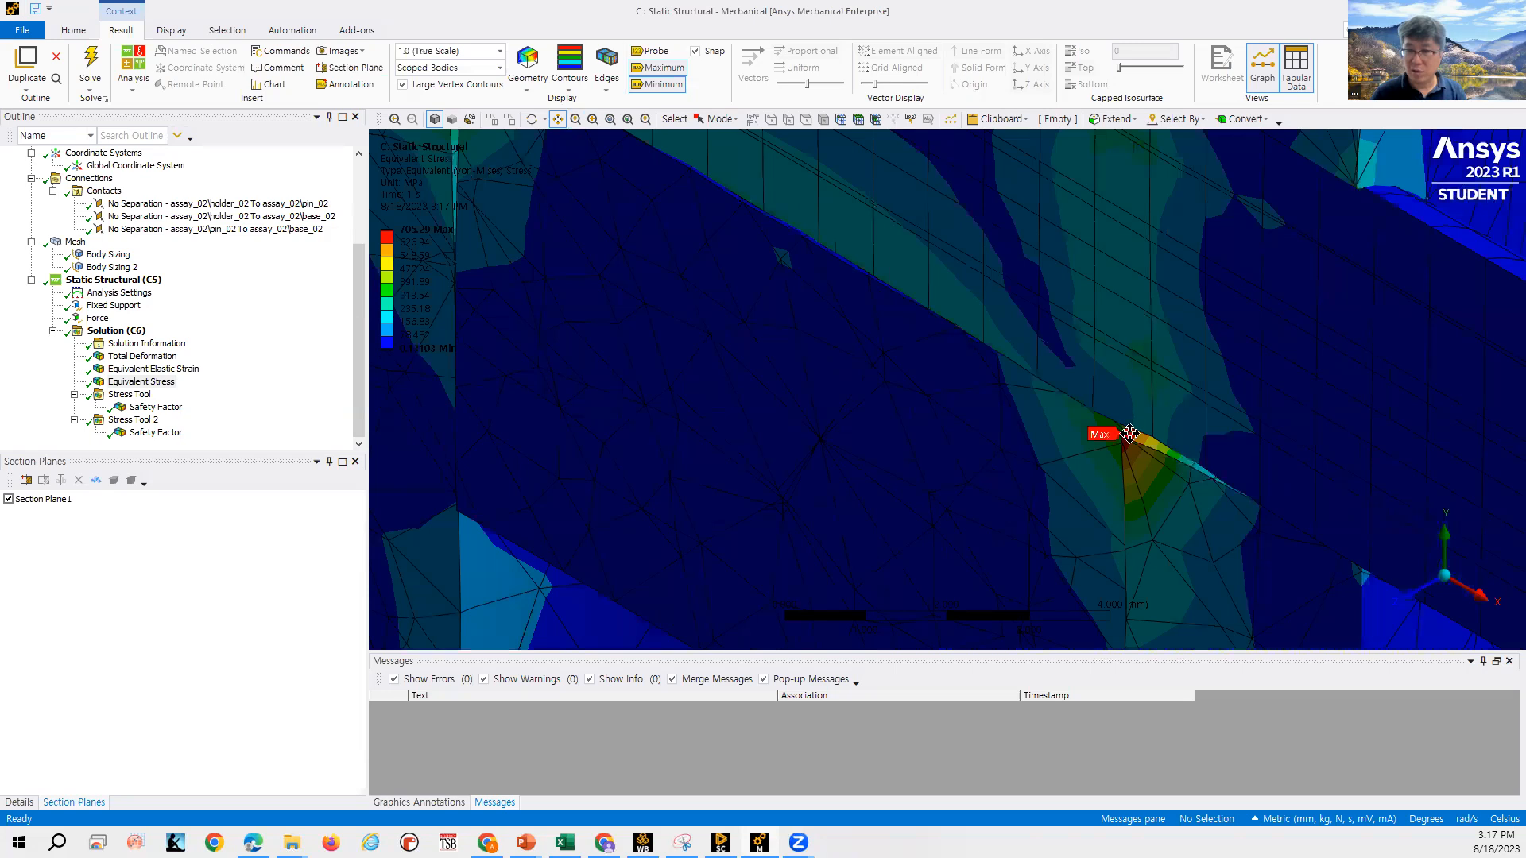
scroll(1134, 436, "up", 1)
scroll(1129, 453, "up", 2)
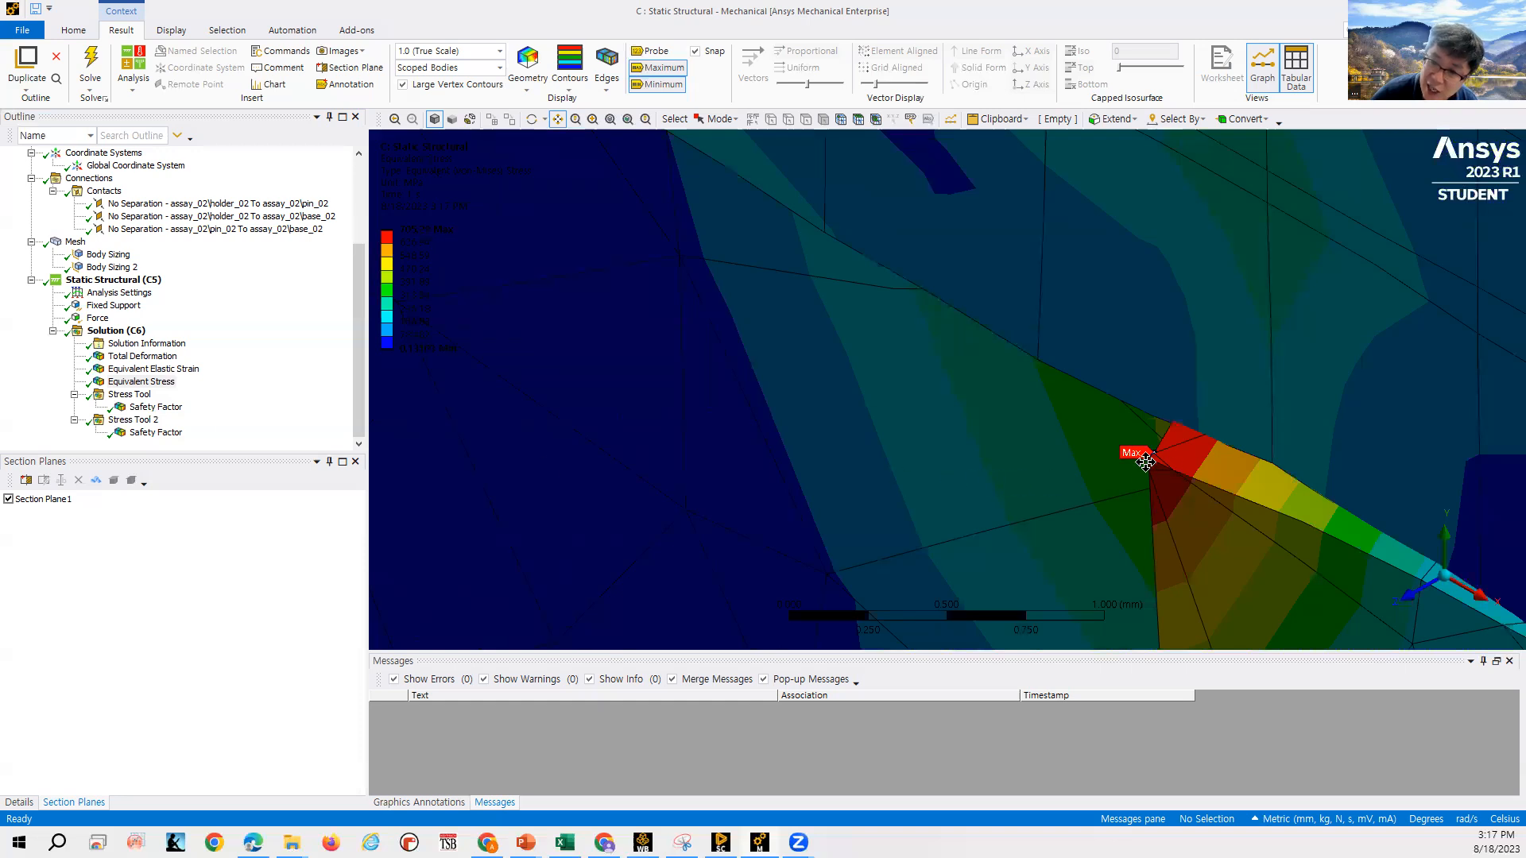
scroll(1156, 465, "up", 1)
scroll(1163, 469, "up", 1)
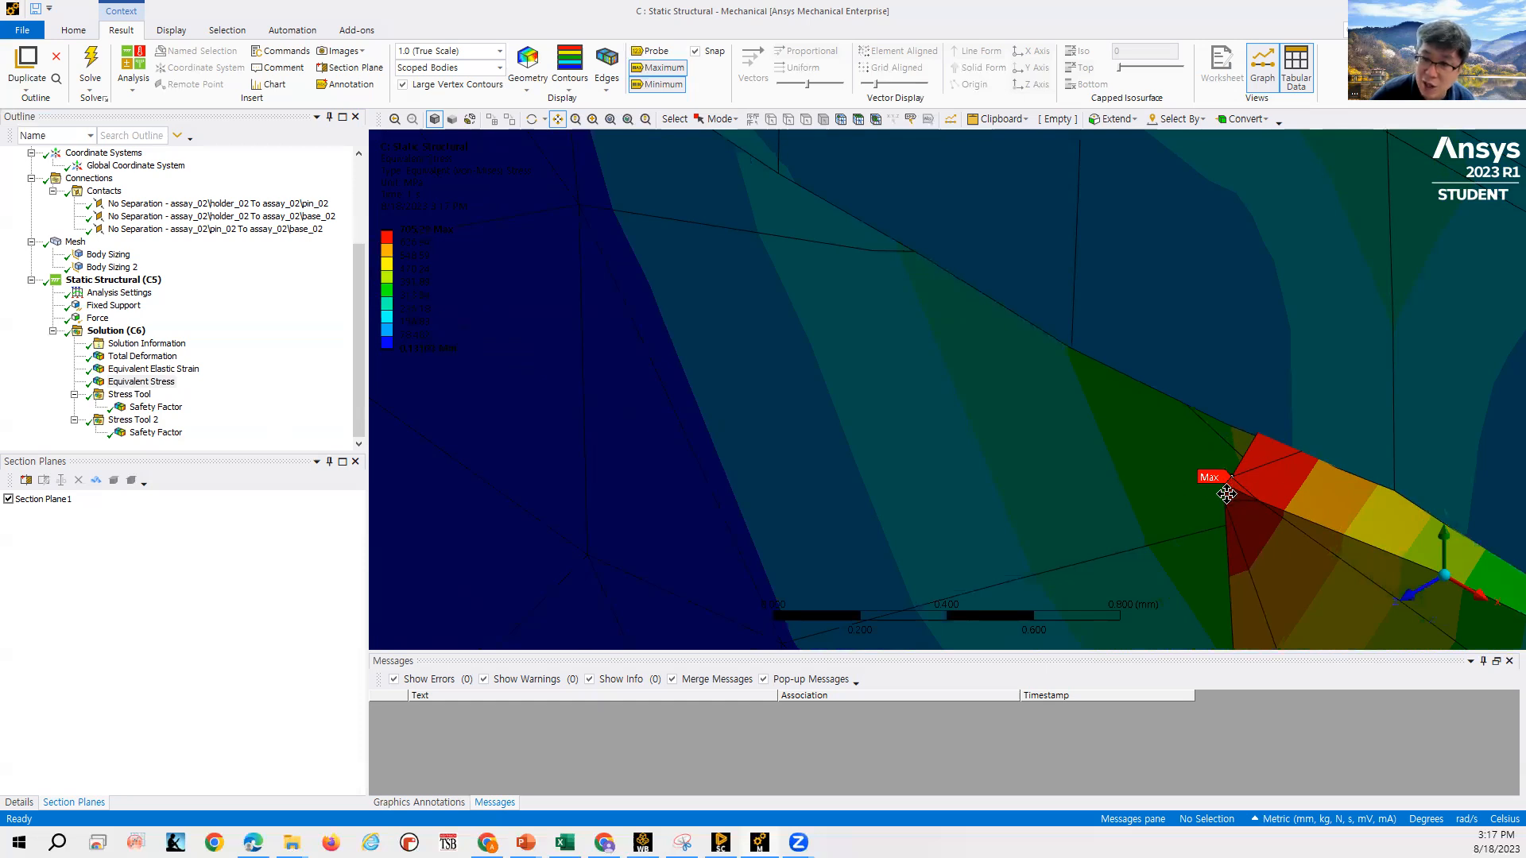
scroll(1243, 482, "down", 5)
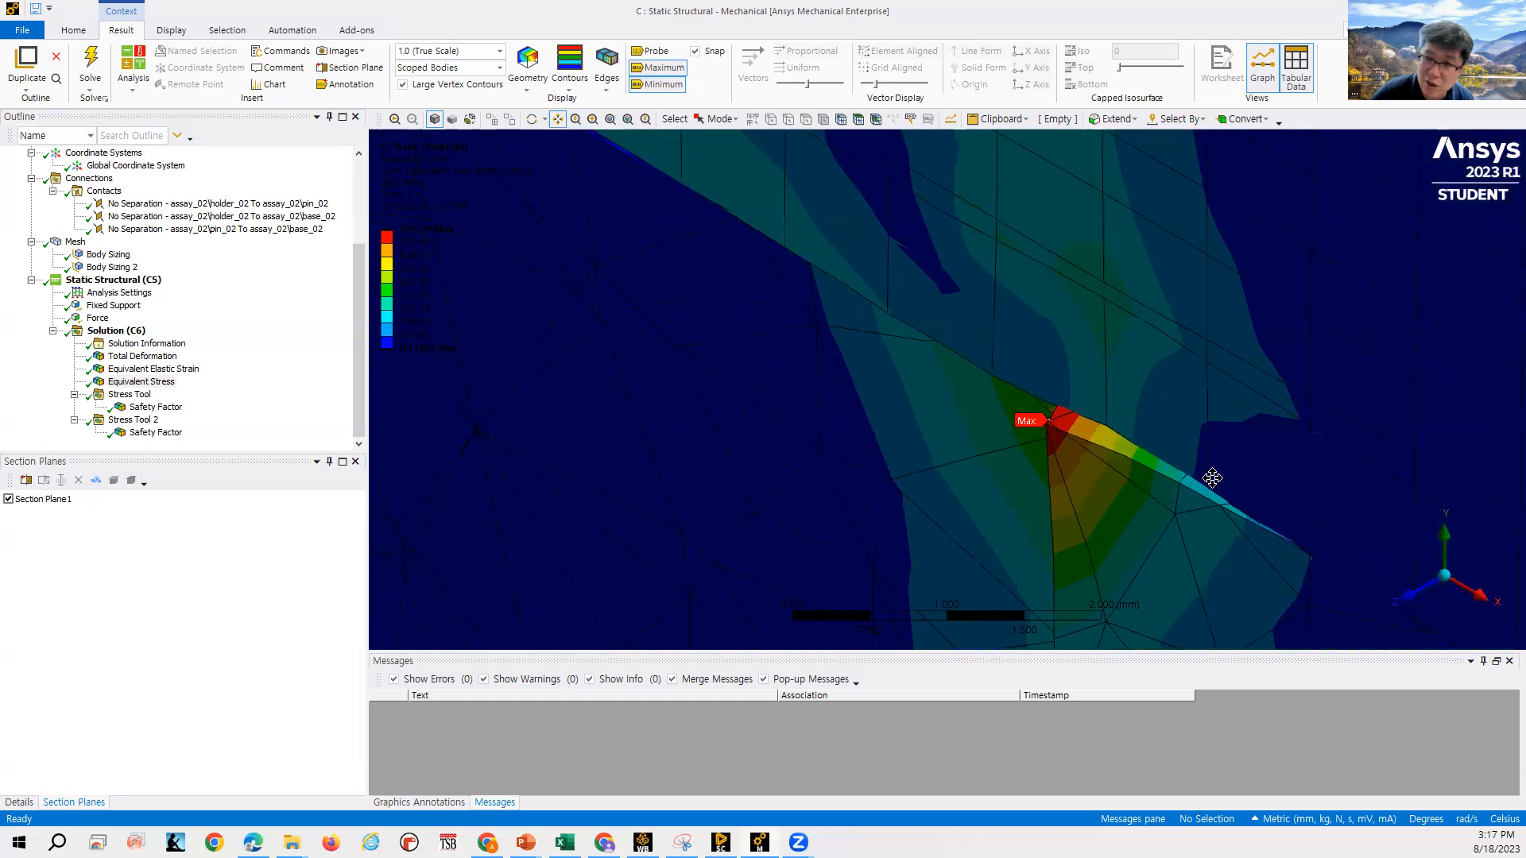
scroll(1212, 478, "down", 3)
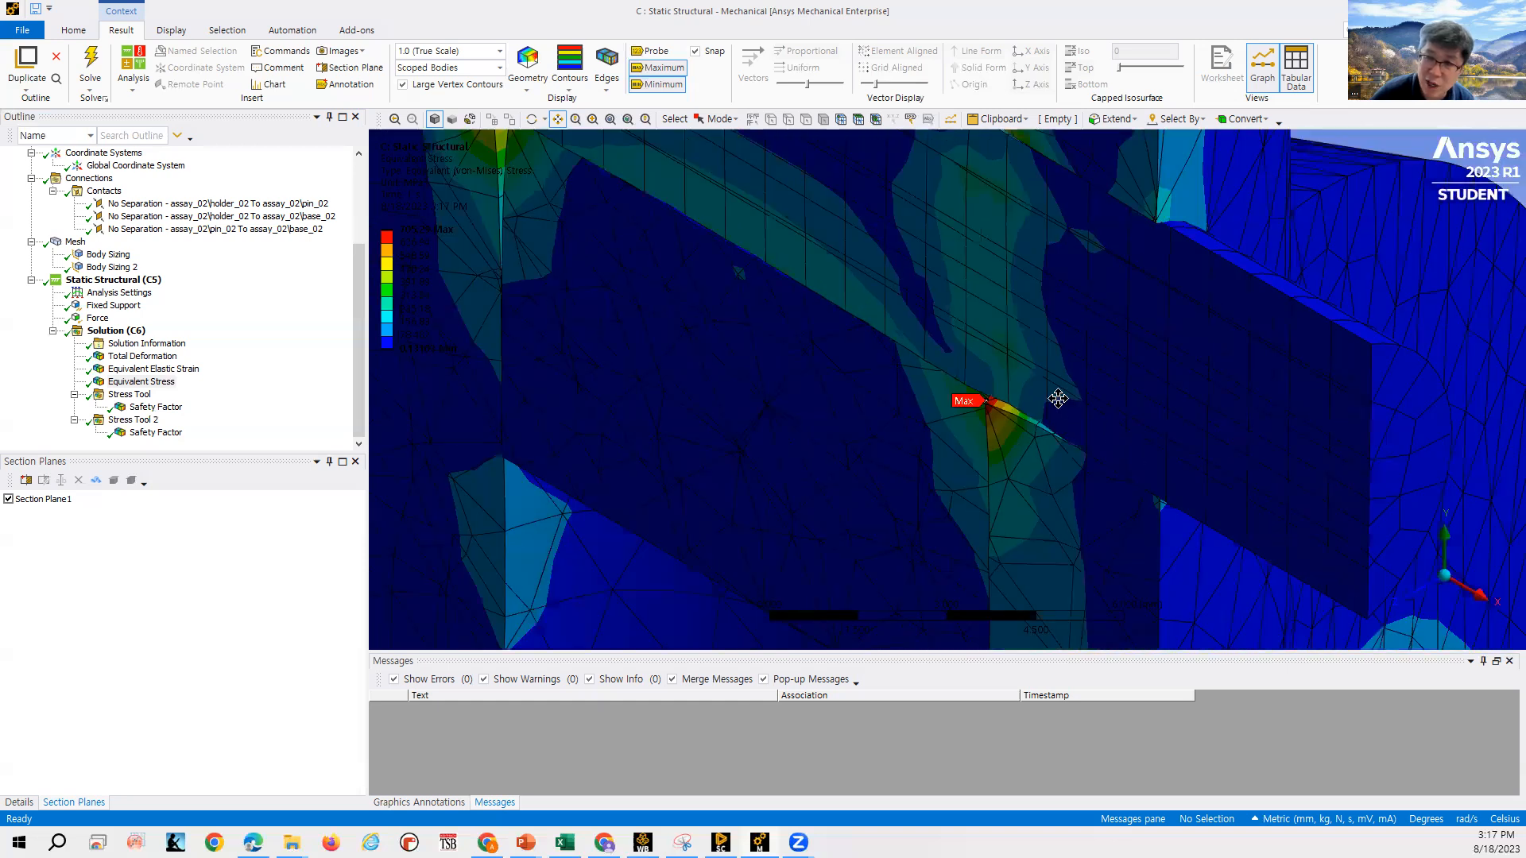
scroll(1057, 461, "up", 3)
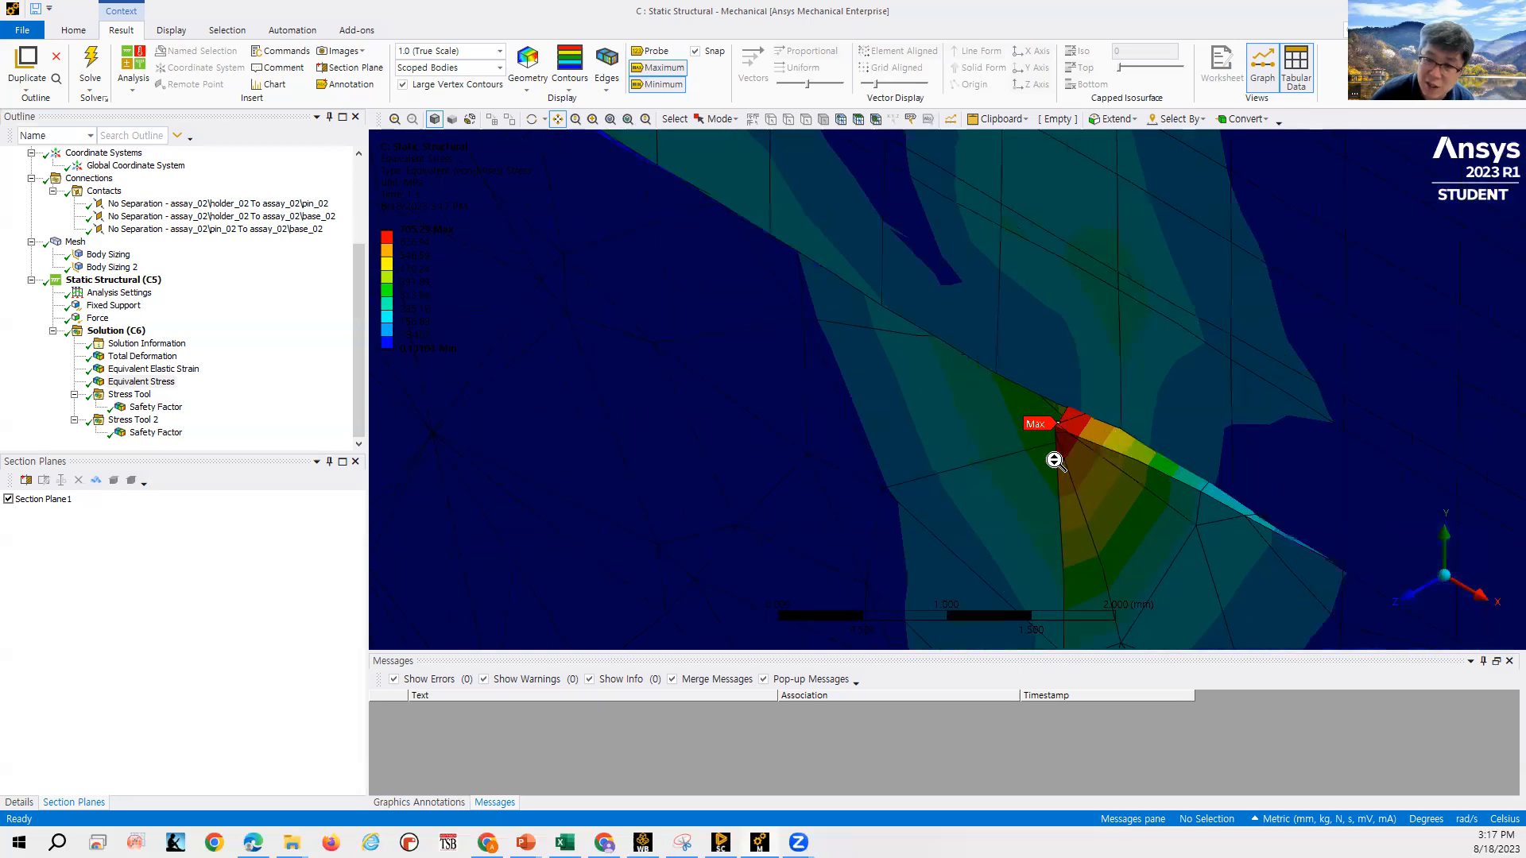
scroll(1057, 461, "up", 3)
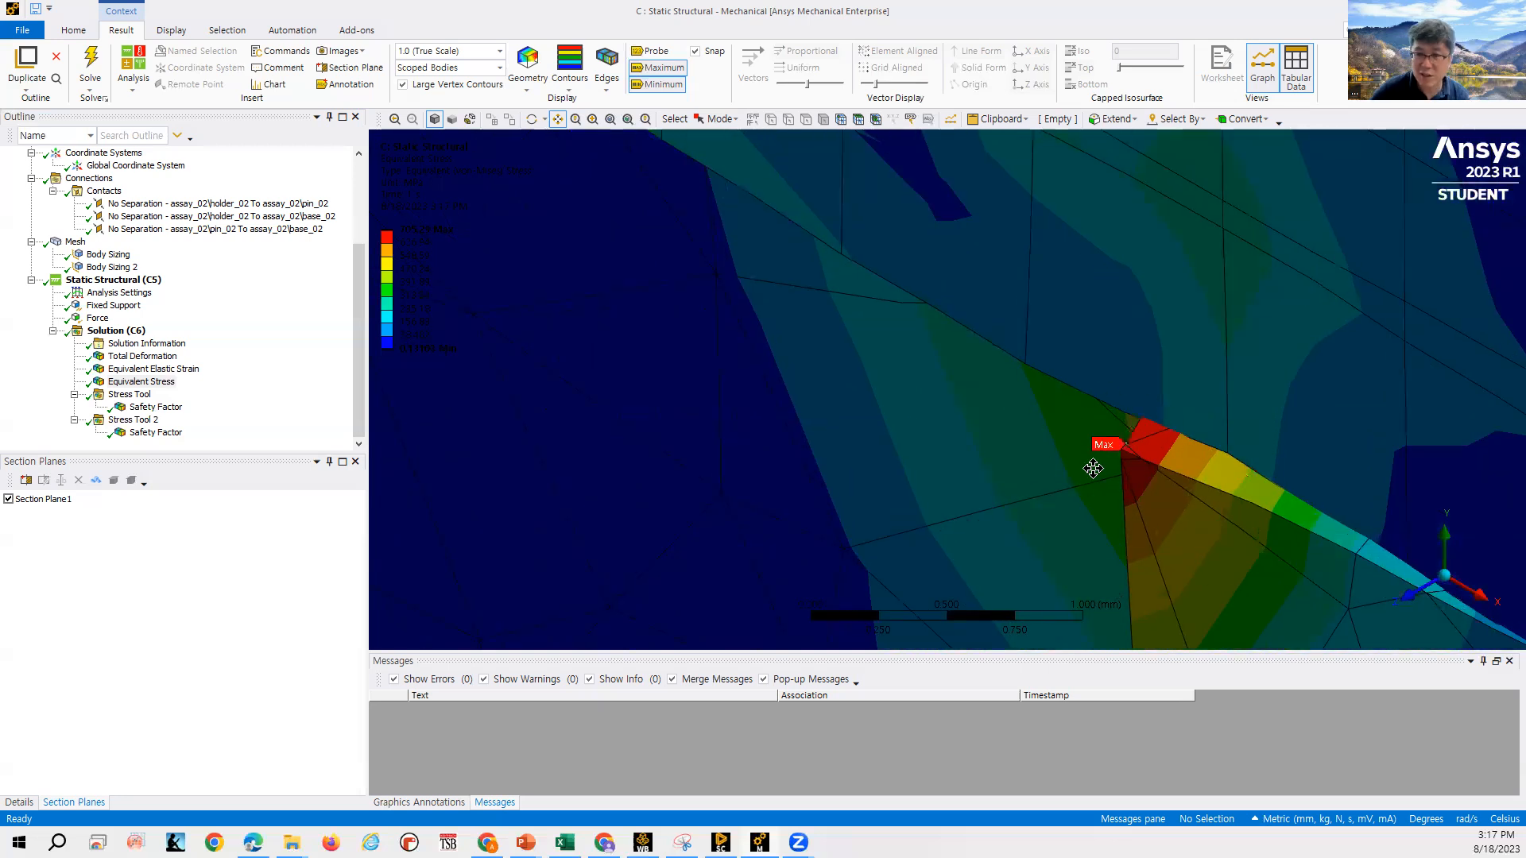
scroll(1166, 437, "down", 1)
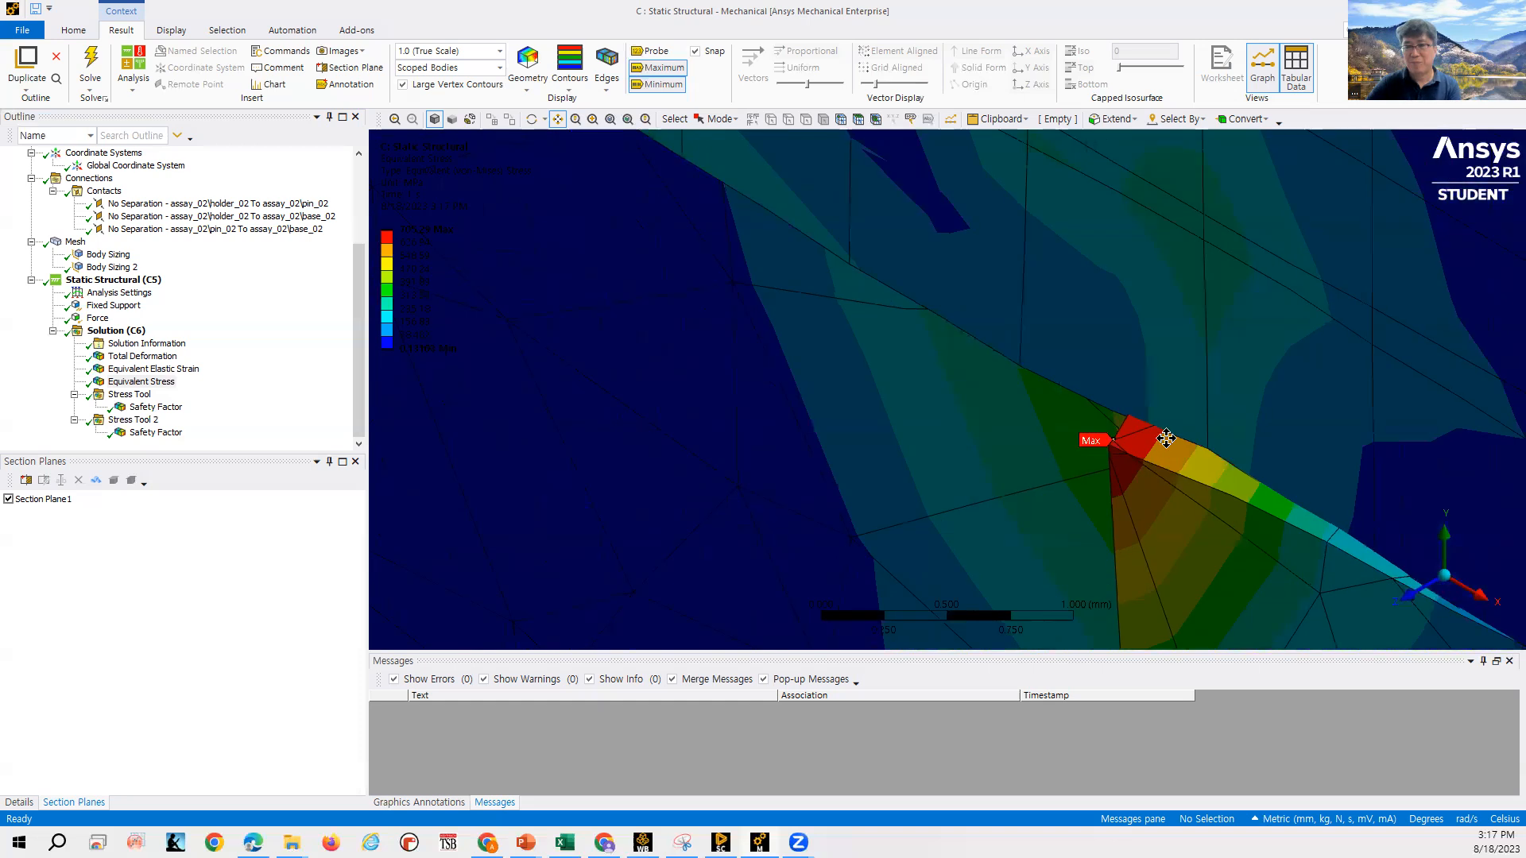
scroll(1166, 438, "down", 5)
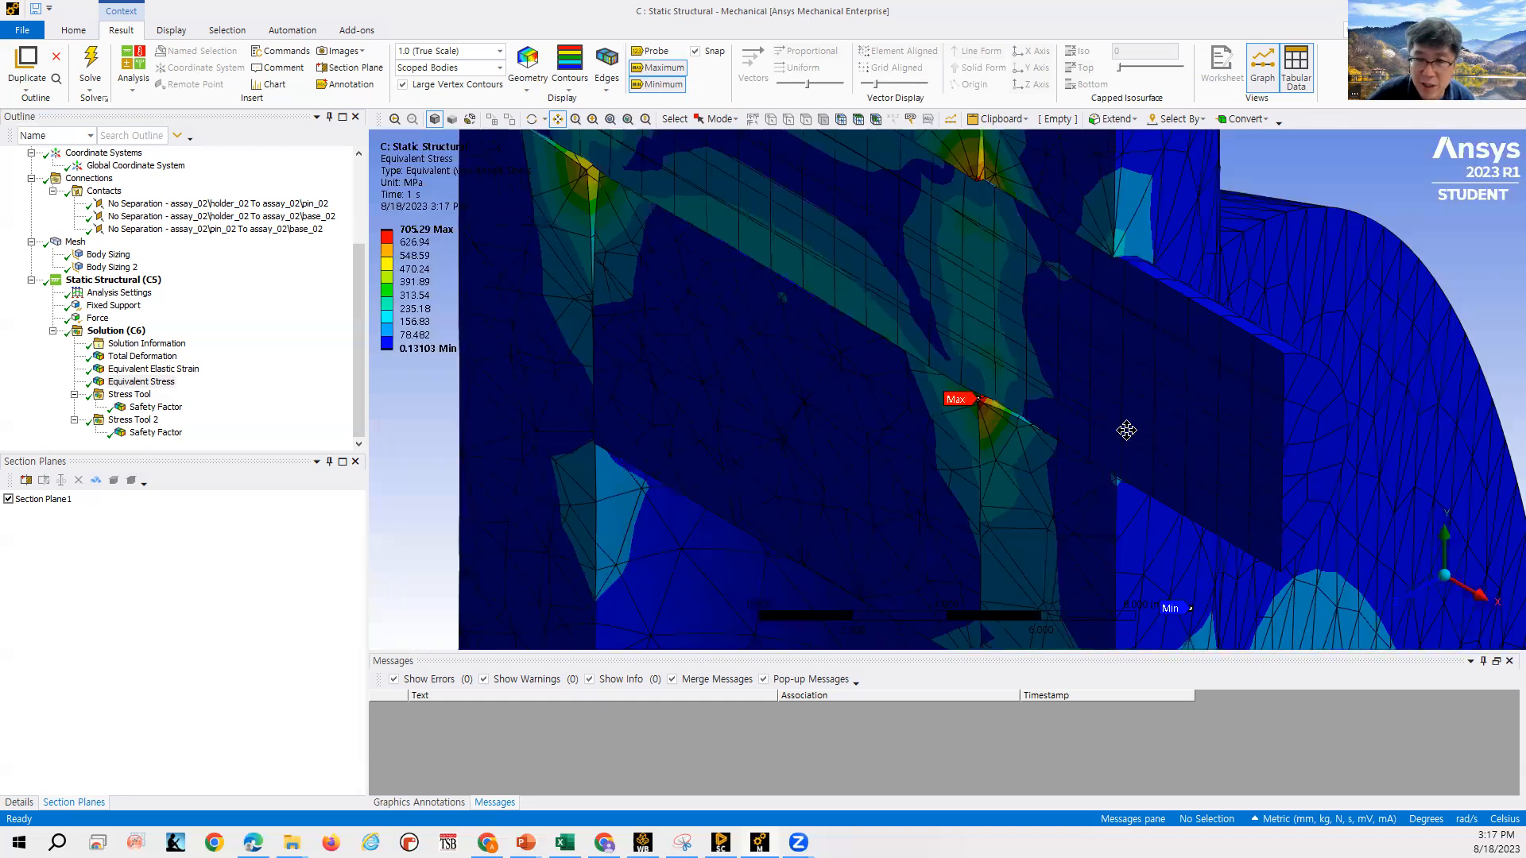
scroll(978, 408, "down", 2)
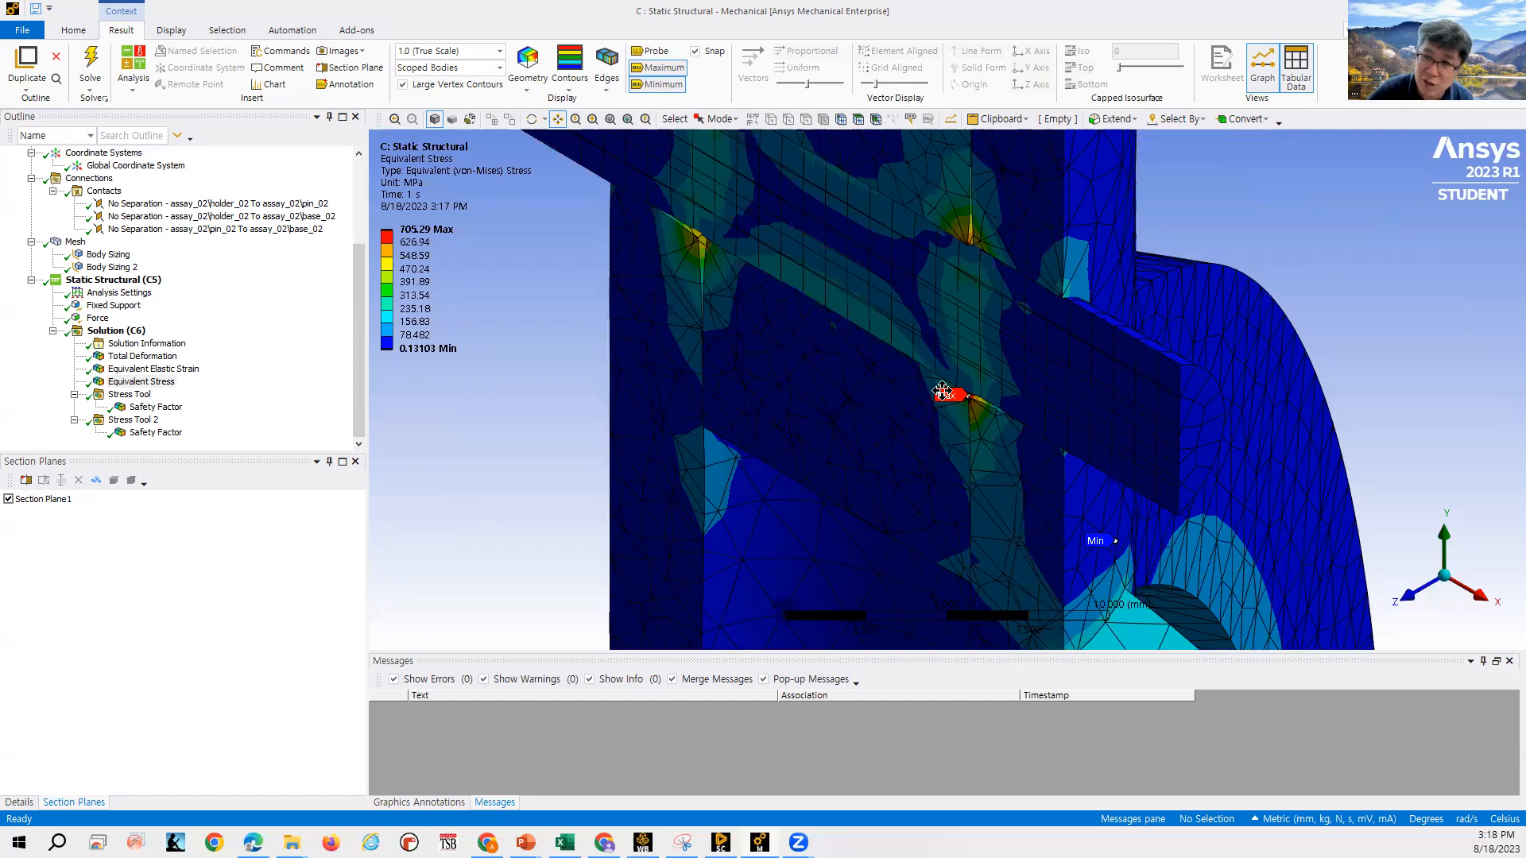
scroll(935, 401, "up", 1)
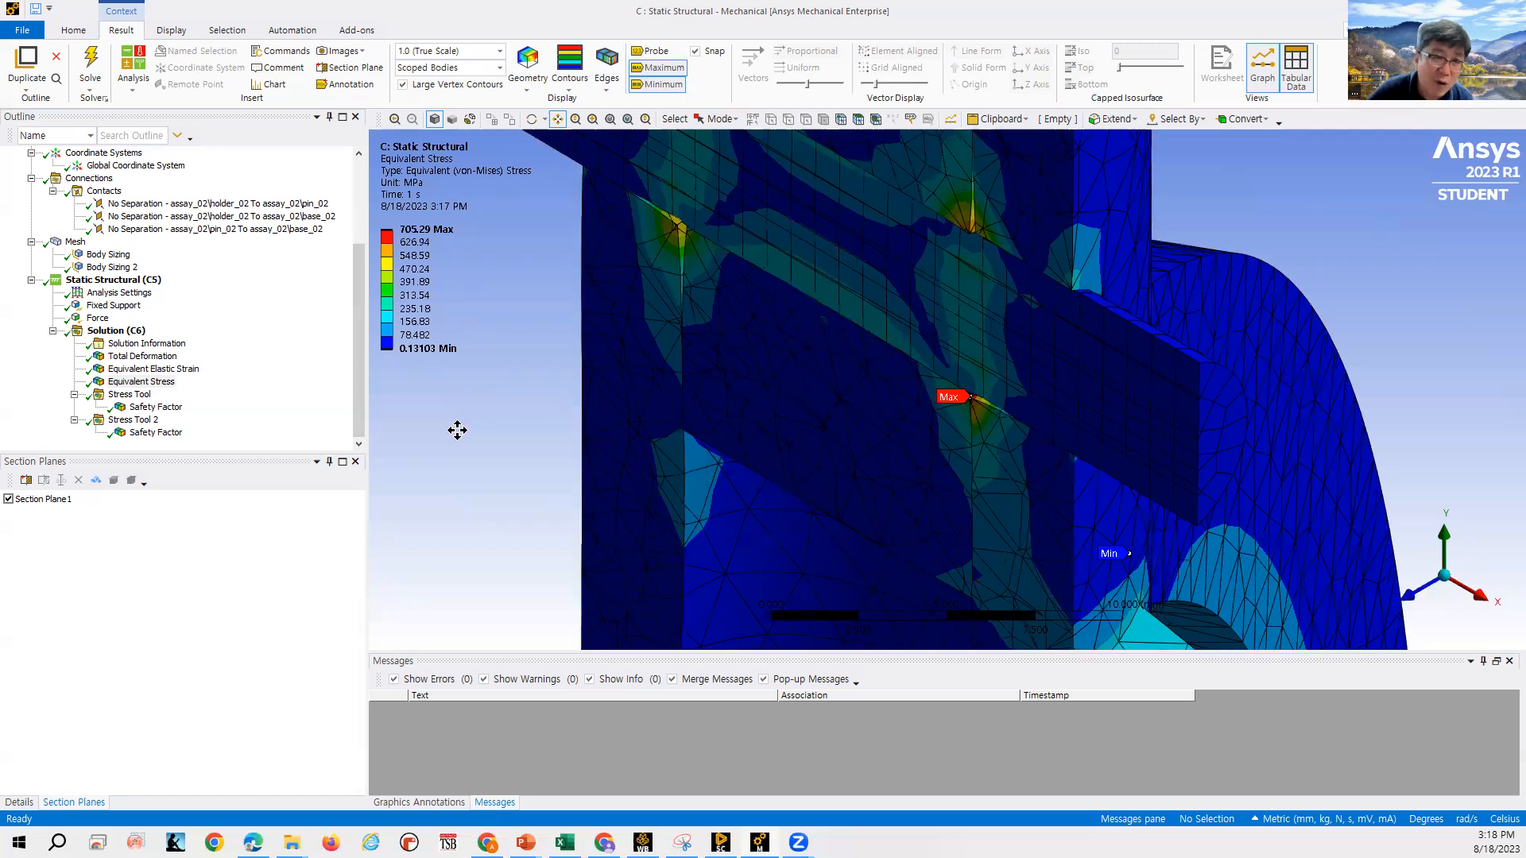
scroll(363, 377, "up", 4)
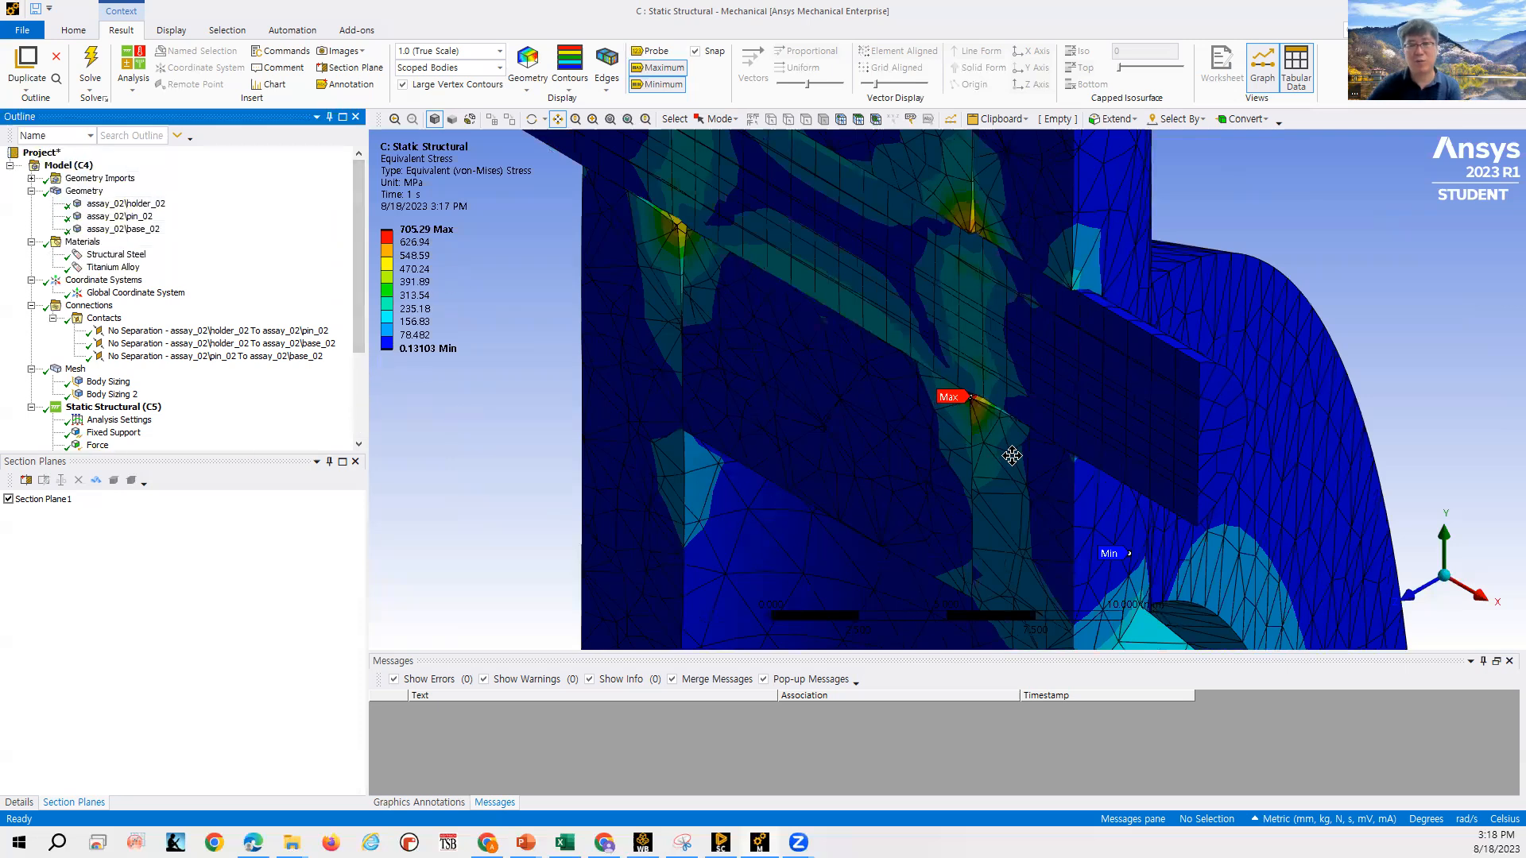
scroll(1010, 456, "down", 1)
scroll(993, 469, "down", 1)
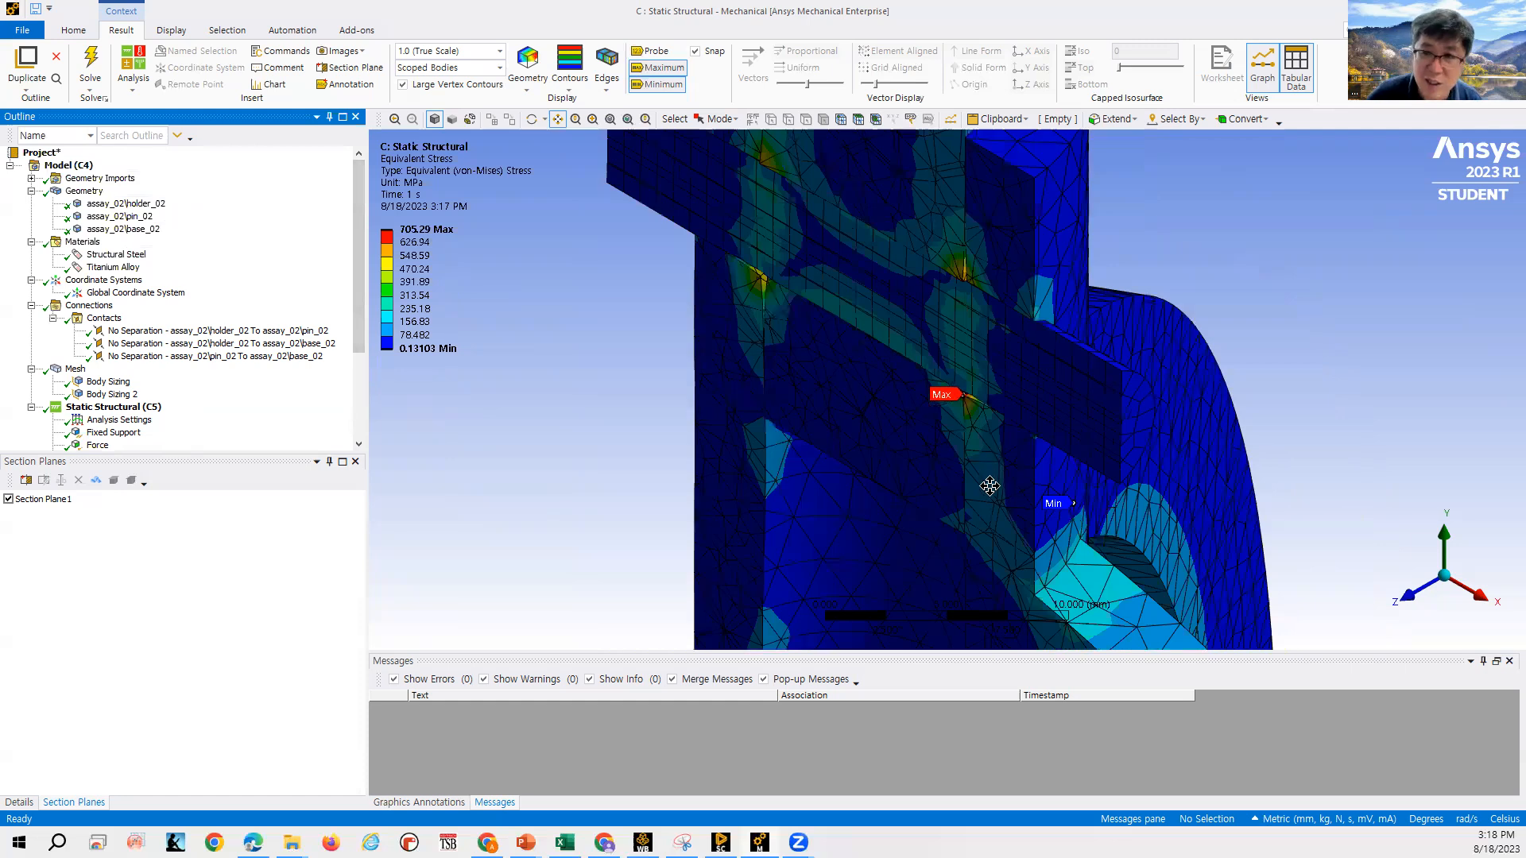
scroll(998, 475, "down", 2)
scroll(999, 474, "down", 1)
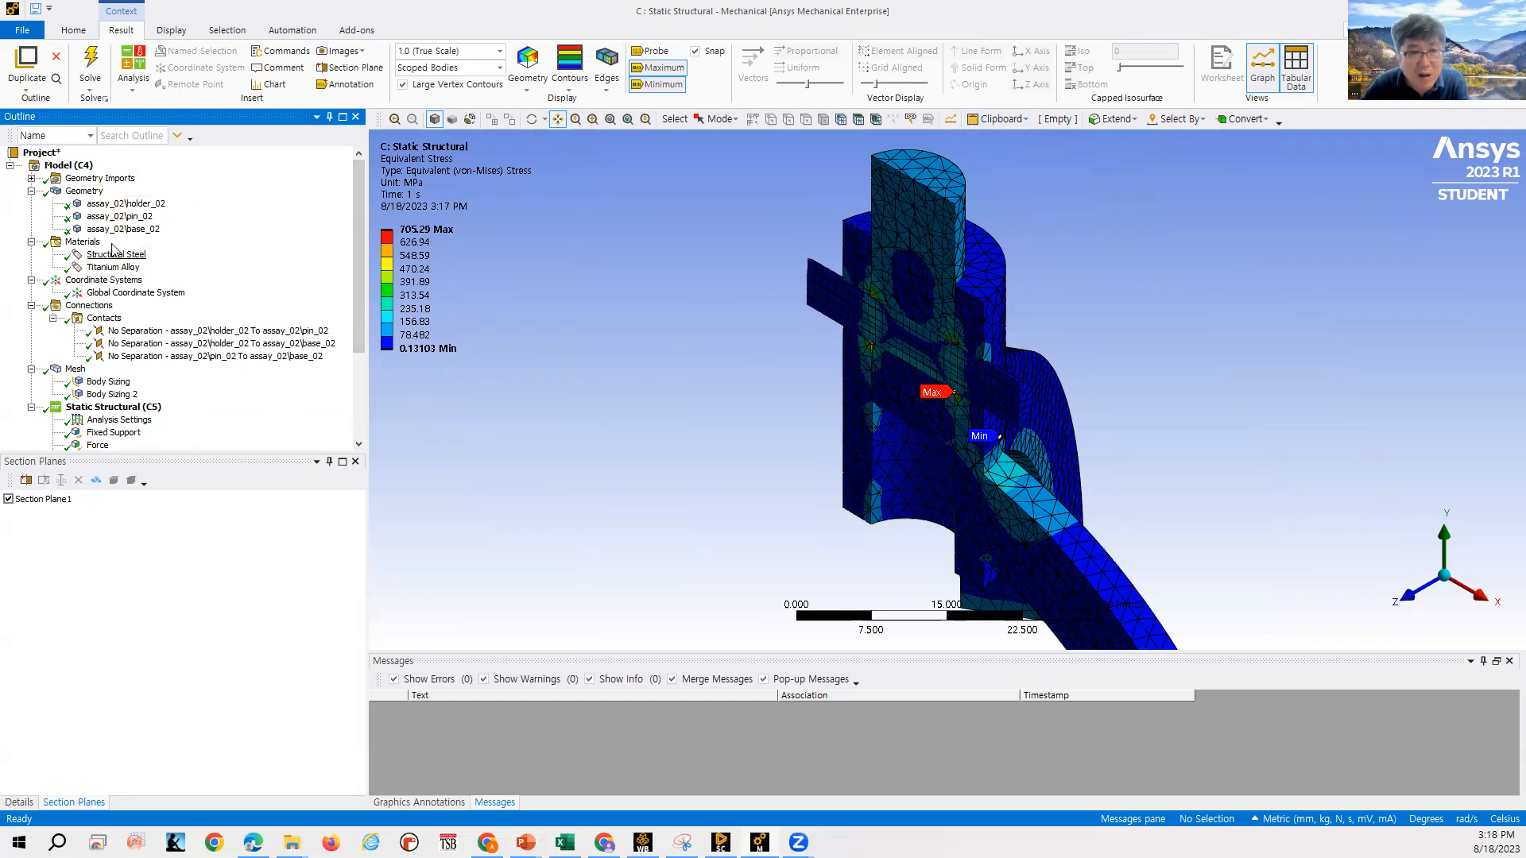
Insert an additional Equivalent (von-Mises) stress result under the static structural Solution.
left_click(125, 204)
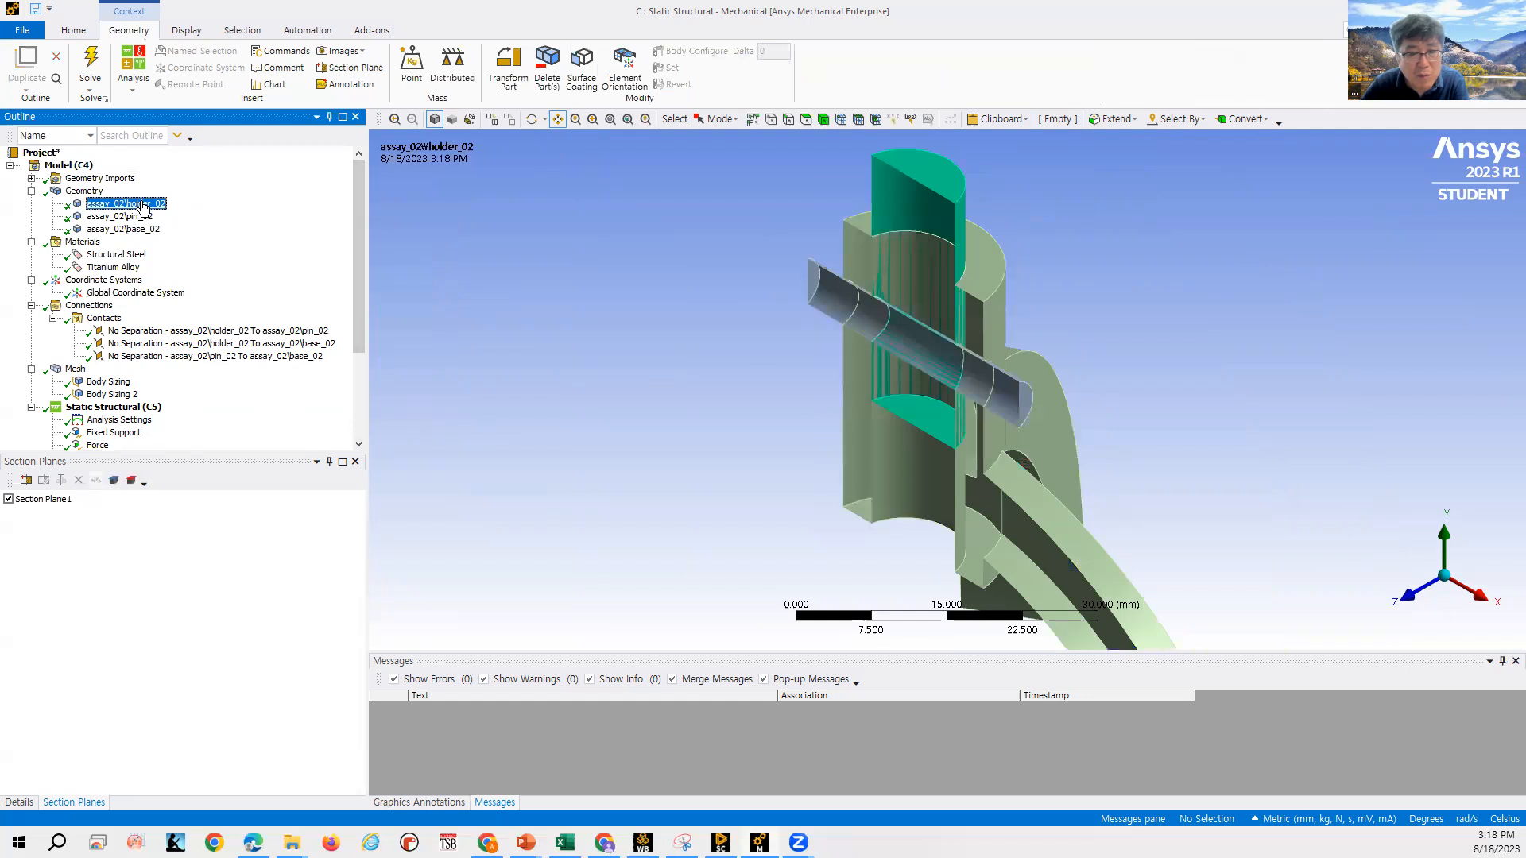
scroll(353, 431, "down", 3)
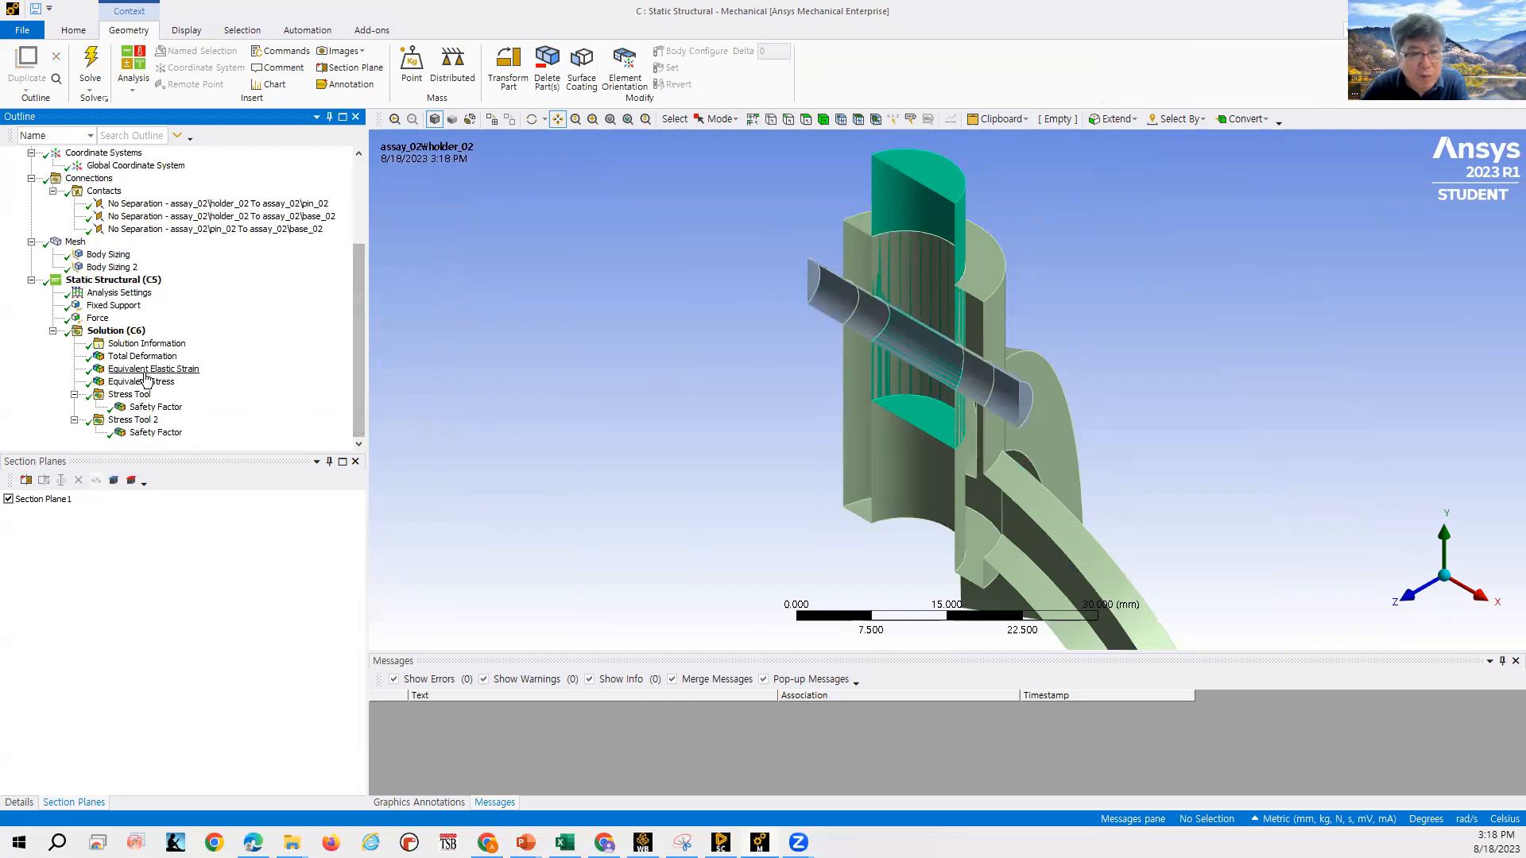
right_click(119, 330)
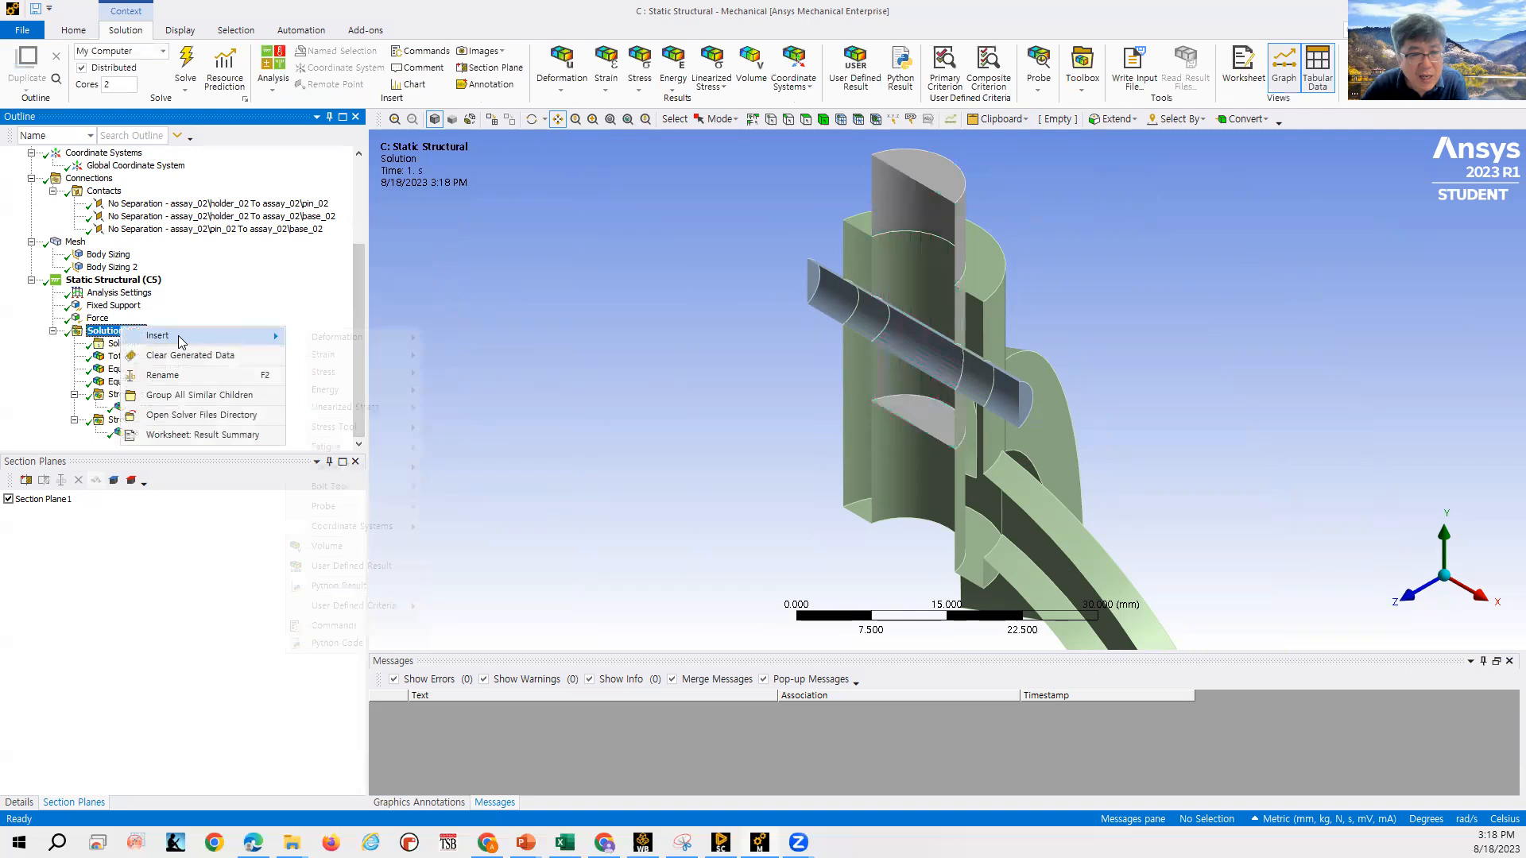
mouse_move(178, 335)
mouse_move(329, 376)
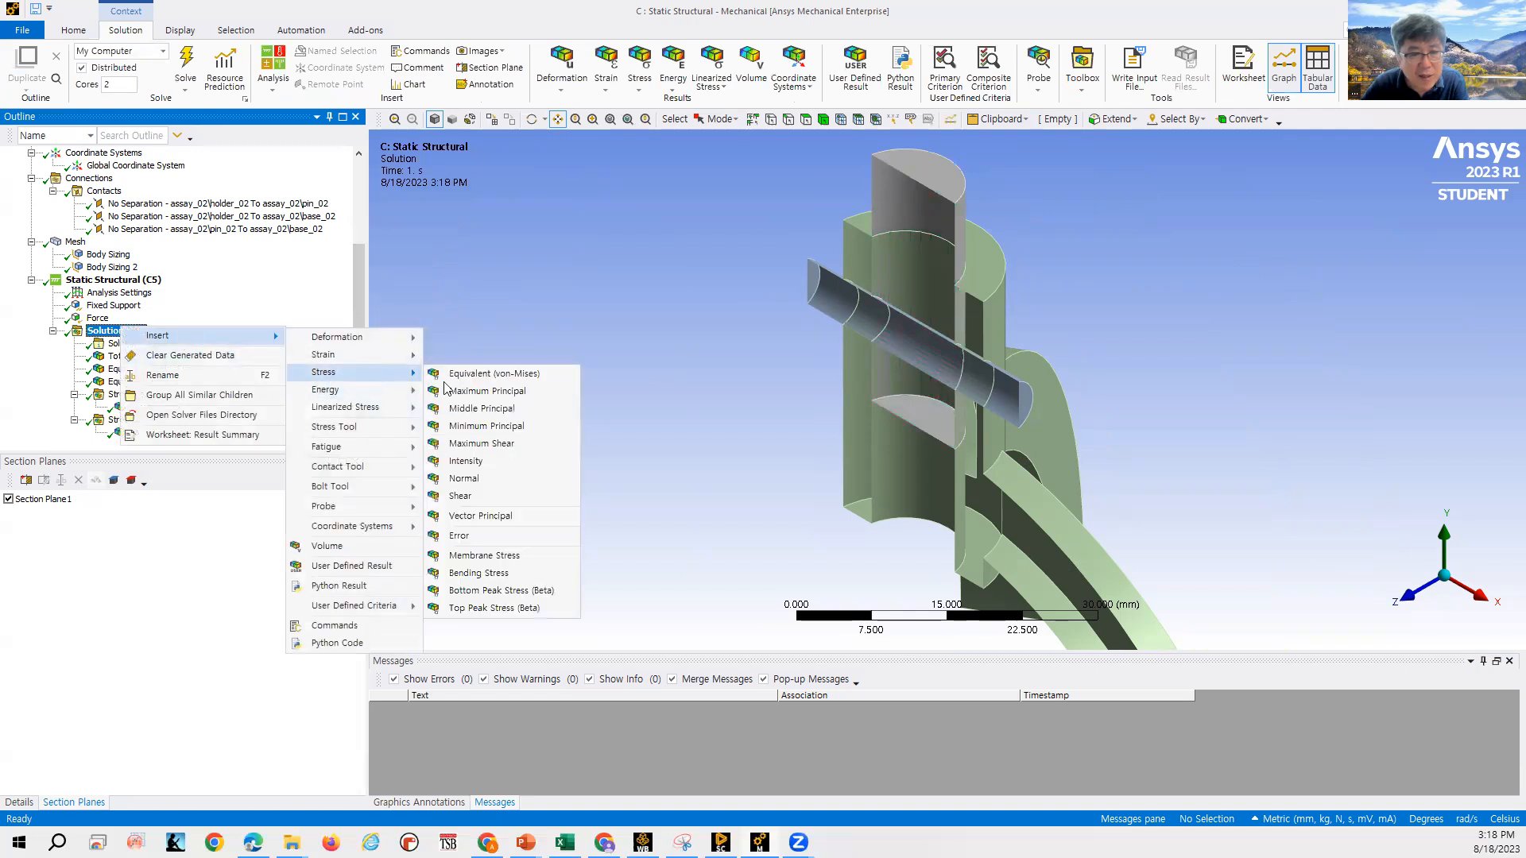
left_click(477, 373)
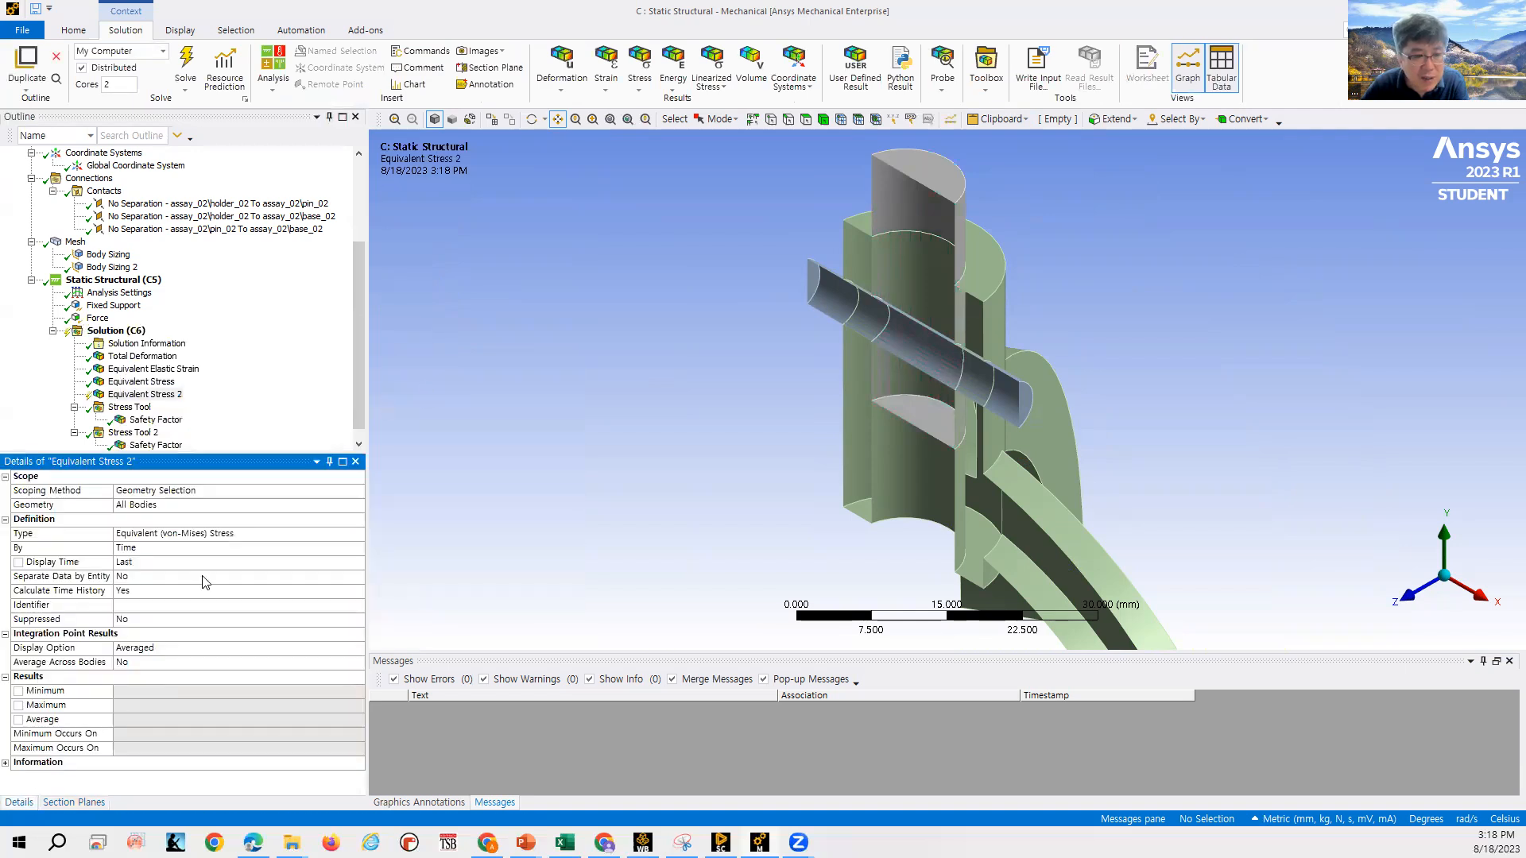
Scope the new equivalent stress result to the pin body only.
left_click(213, 506)
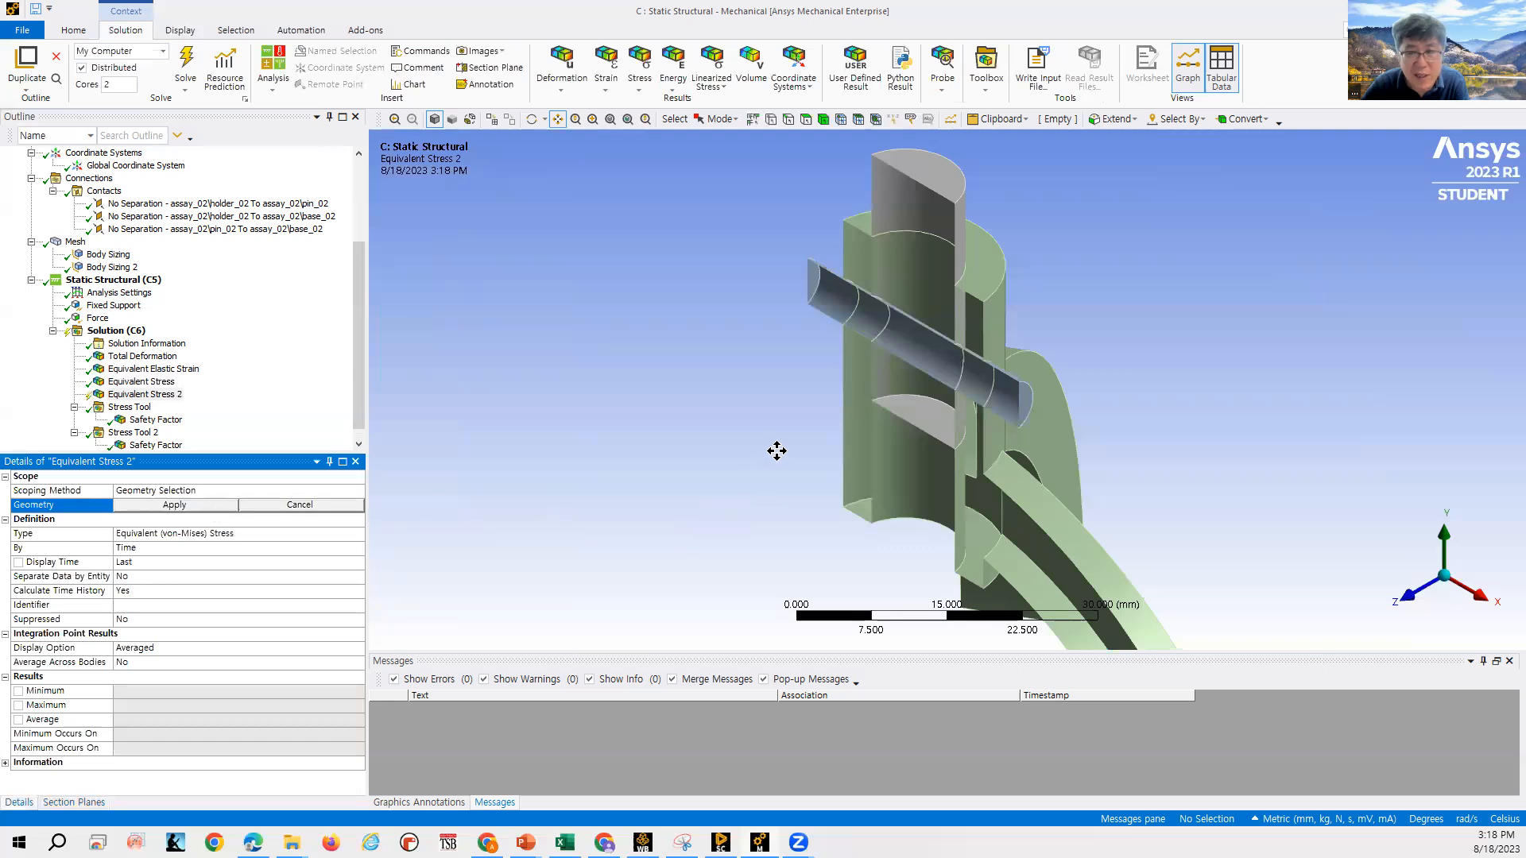
left_click(823, 120)
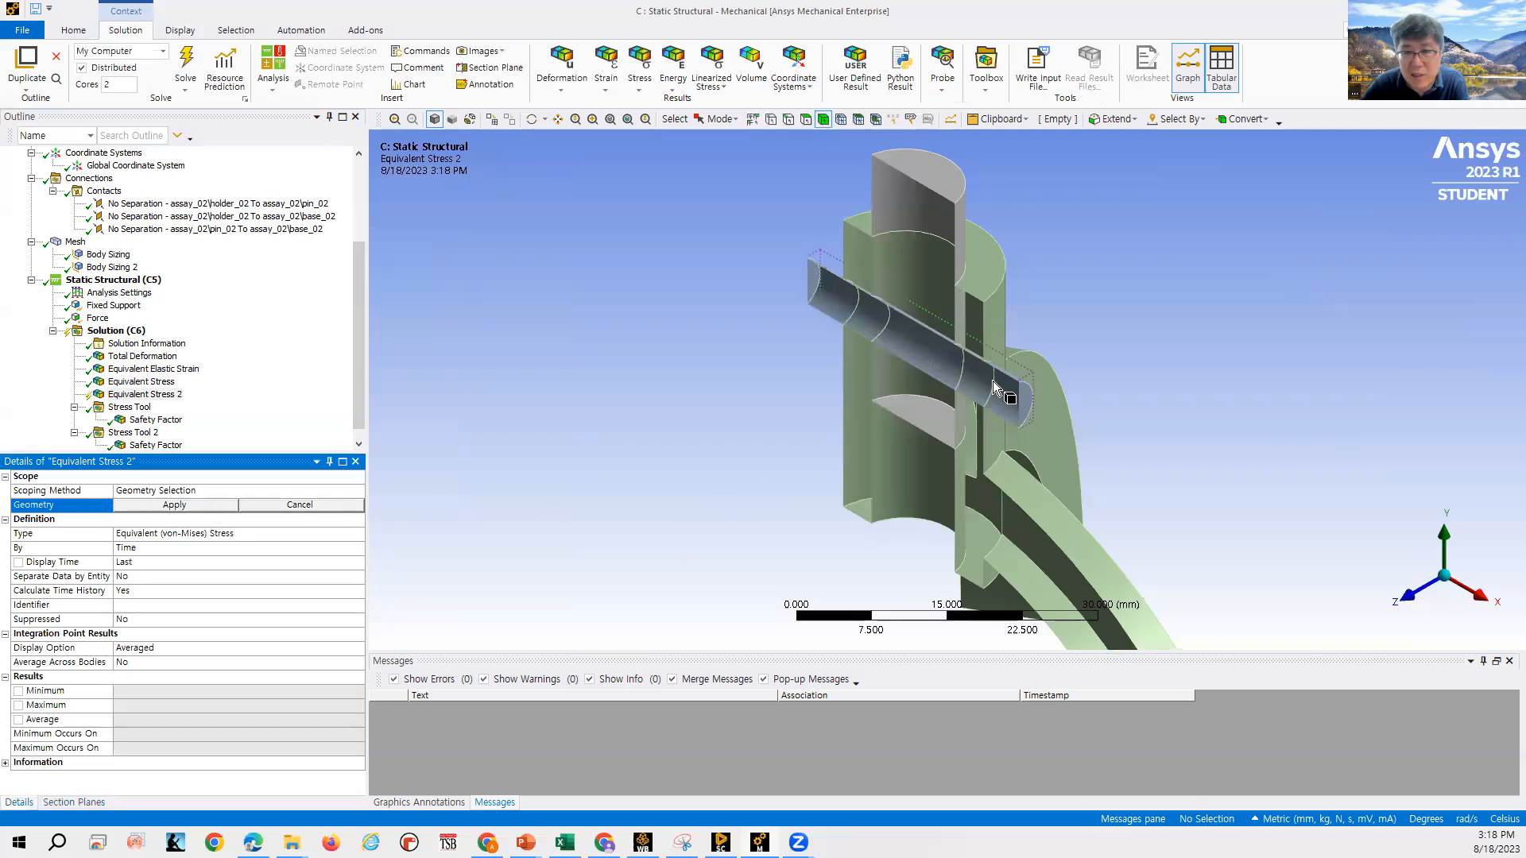
left_click(1014, 407)
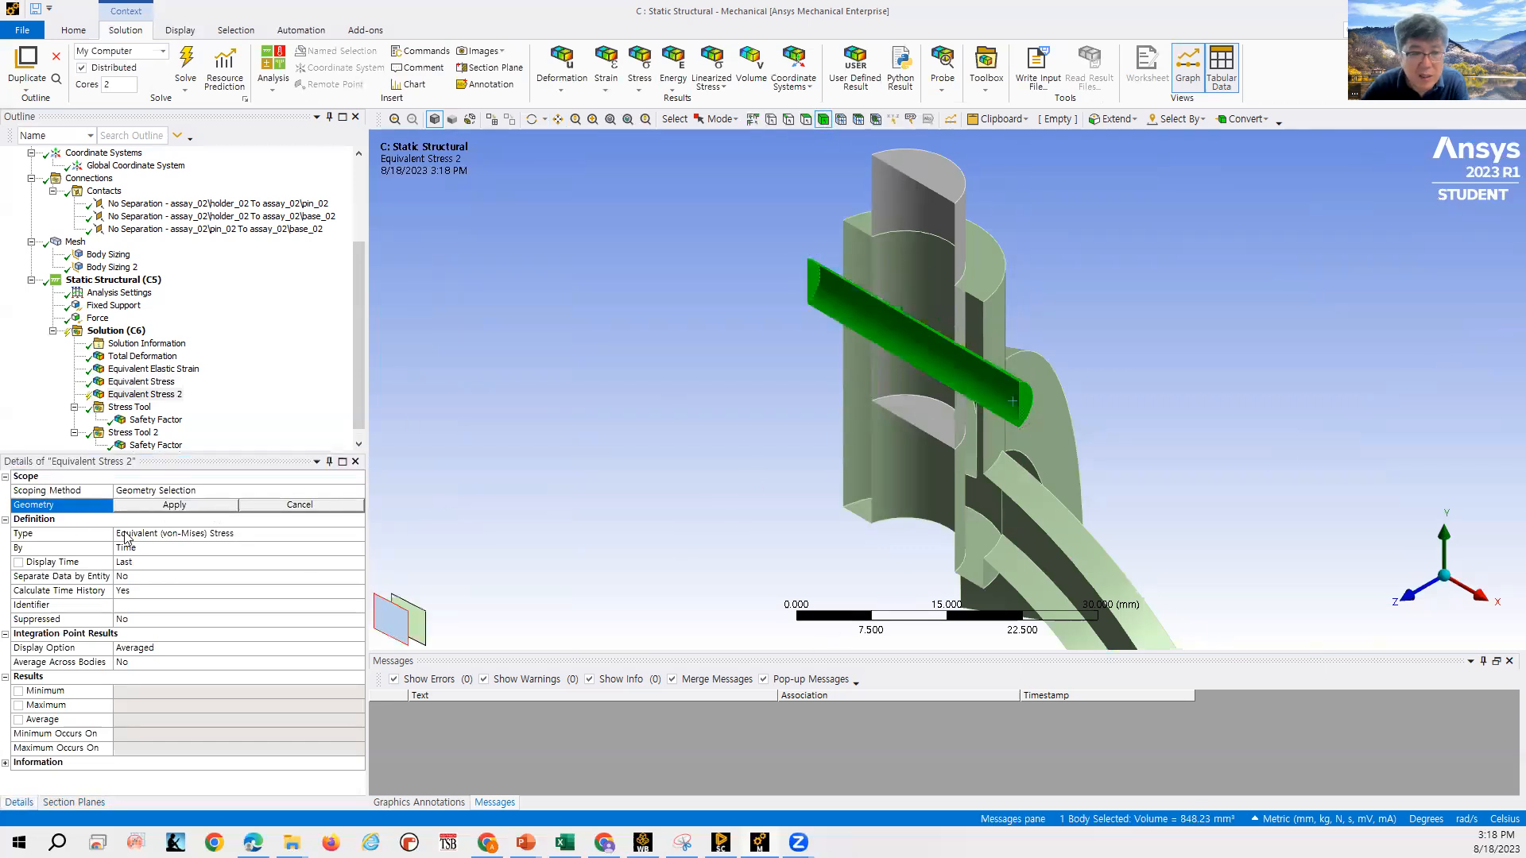
left_click(175, 507)
Retrieve the pin's equivalent stress result and inspect its contours on the sectioned pin.
scroll(306, 365, "down", 1)
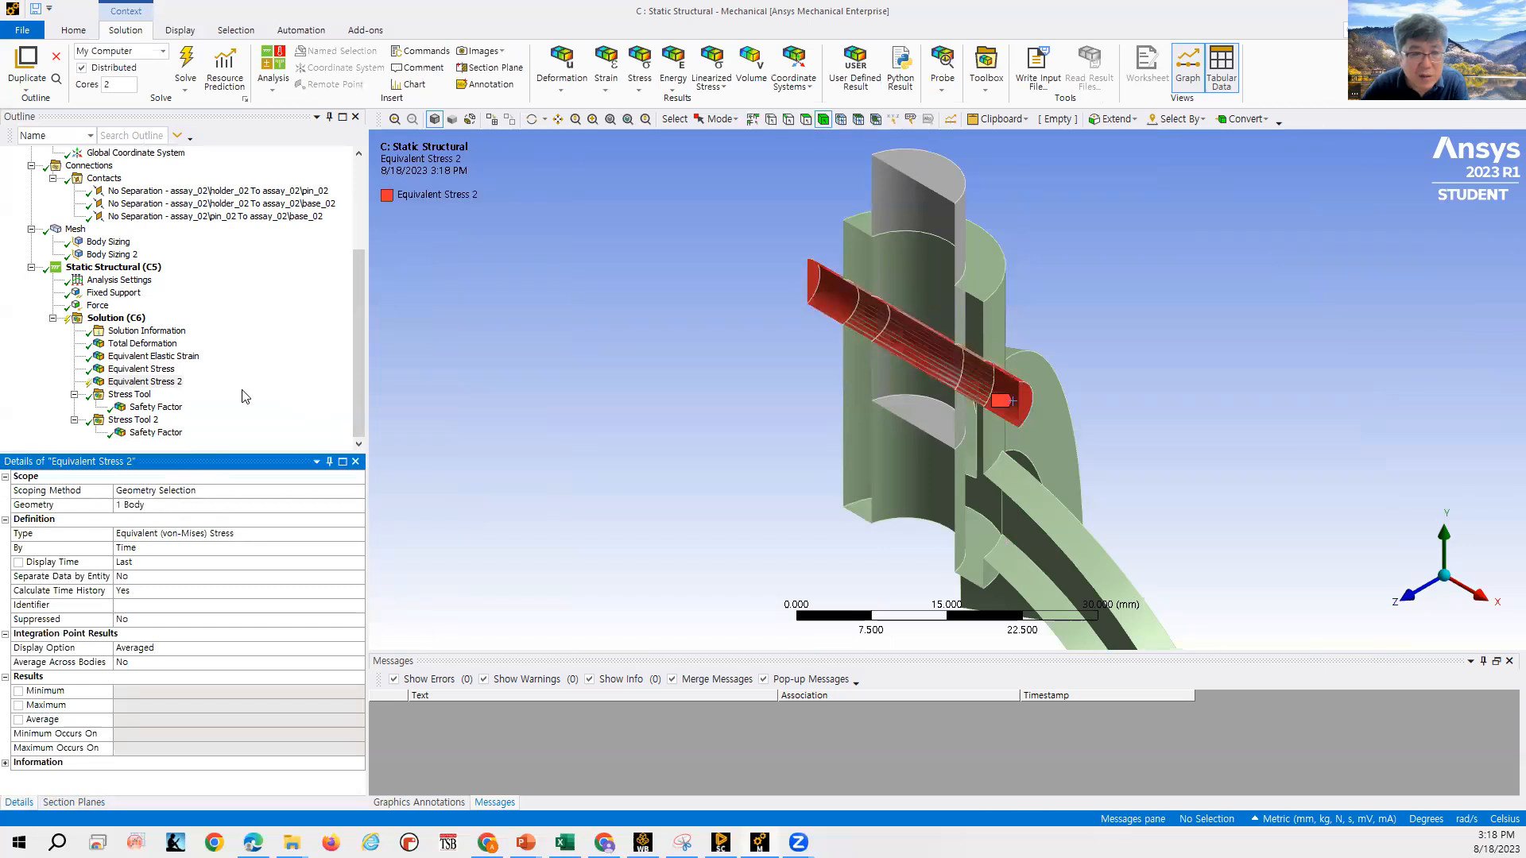
right_click(170, 383)
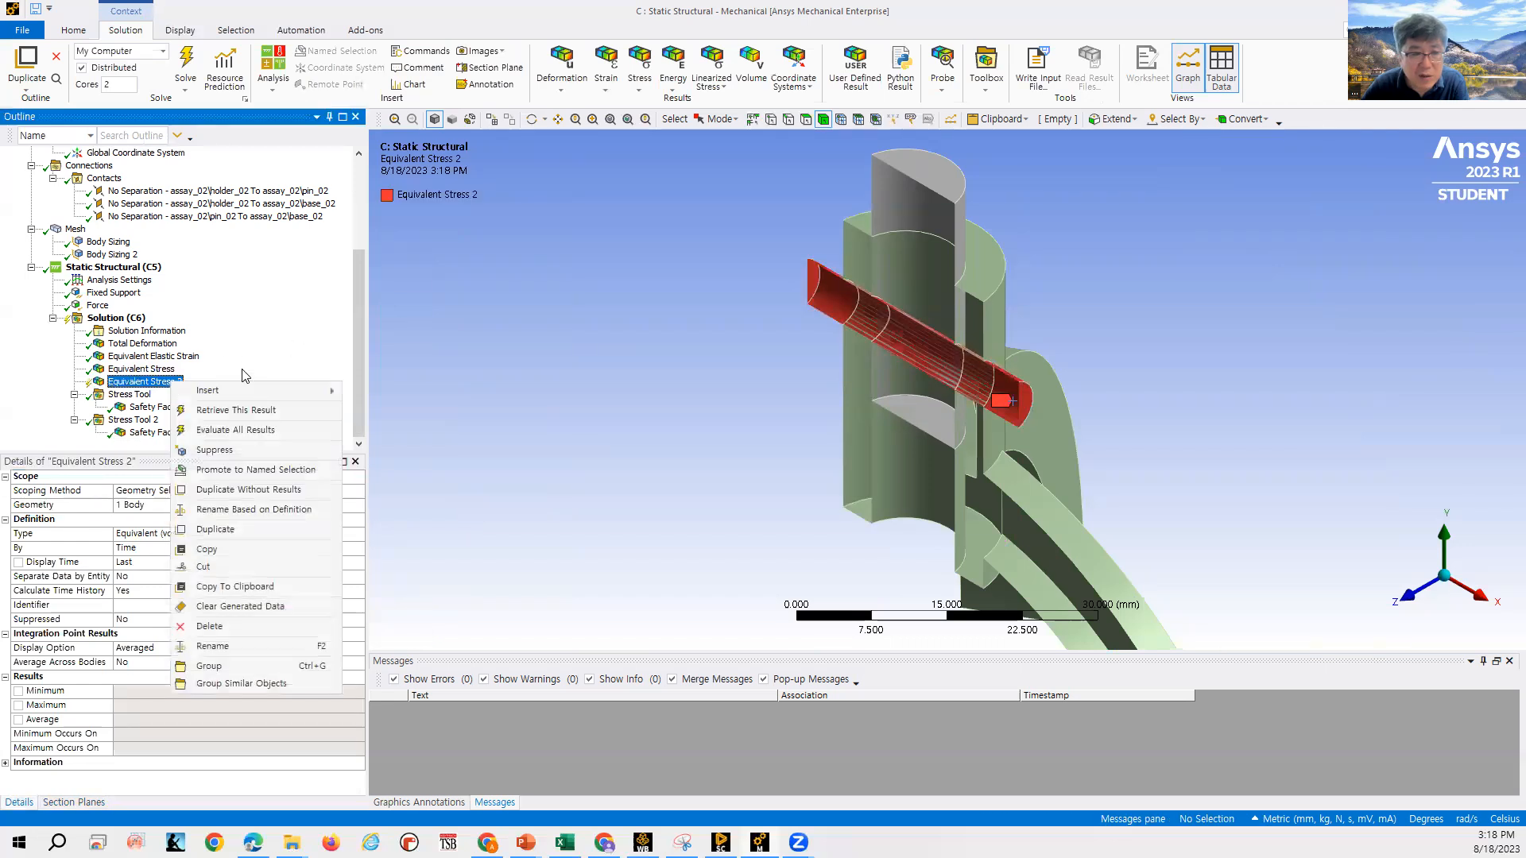
left_click(254, 411)
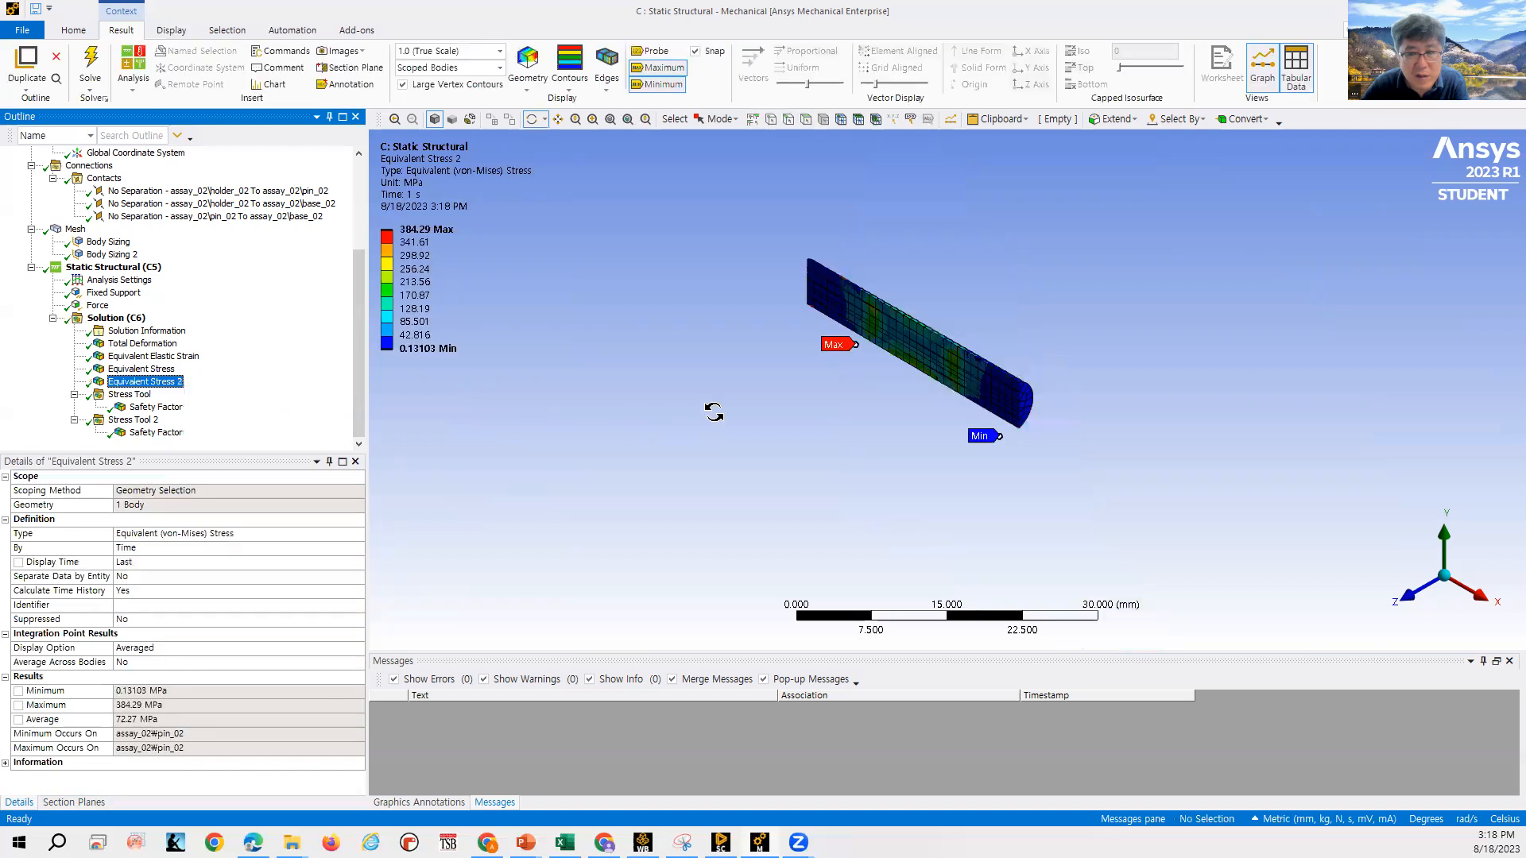
scroll(1033, 399, "up", 4)
scroll(1033, 399, "up", 1)
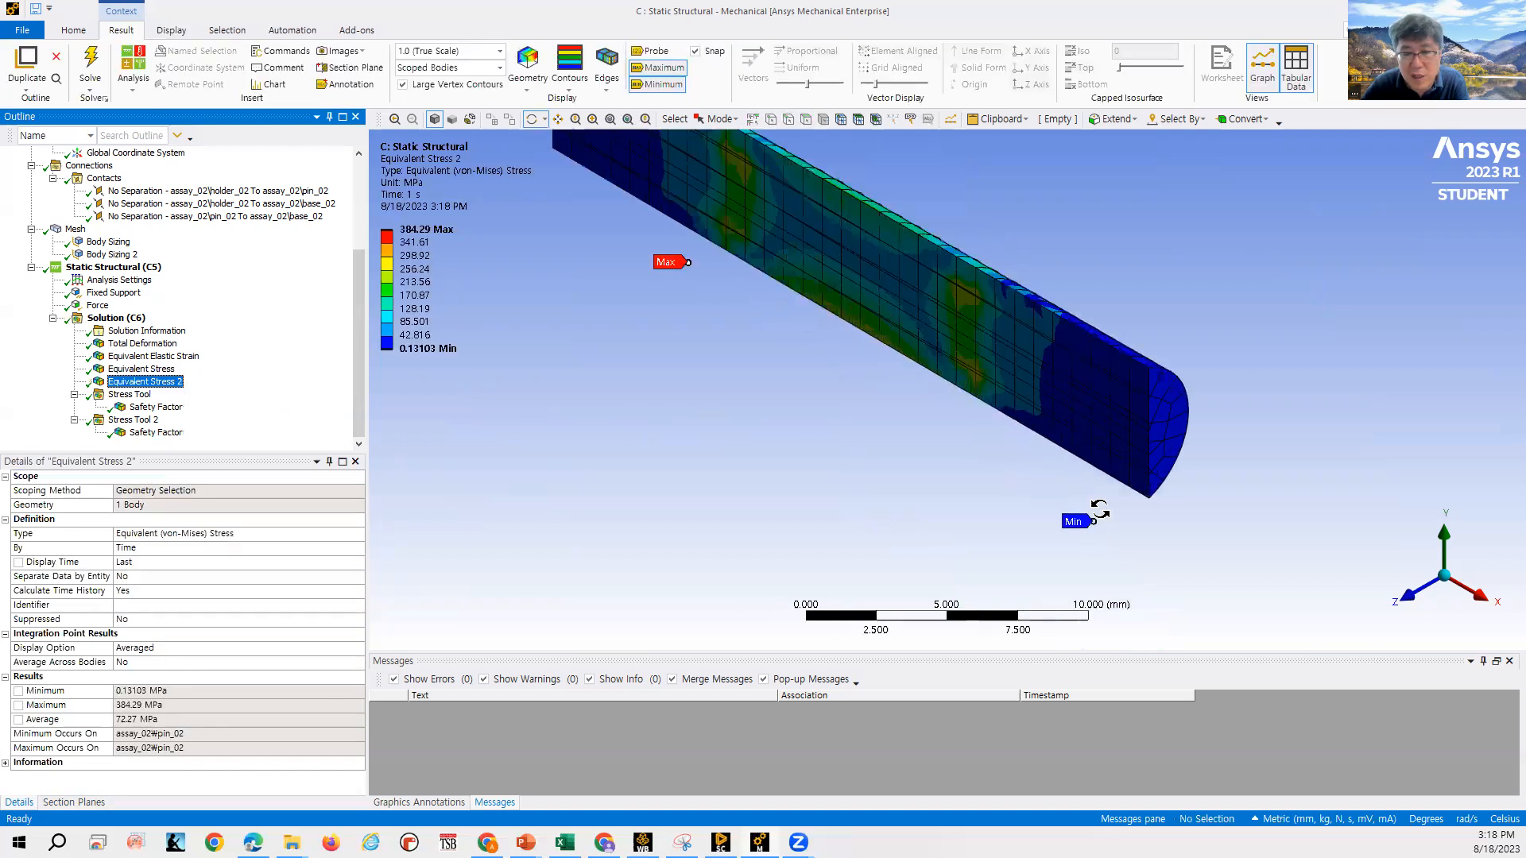
scroll(1105, 505, "down", 1)
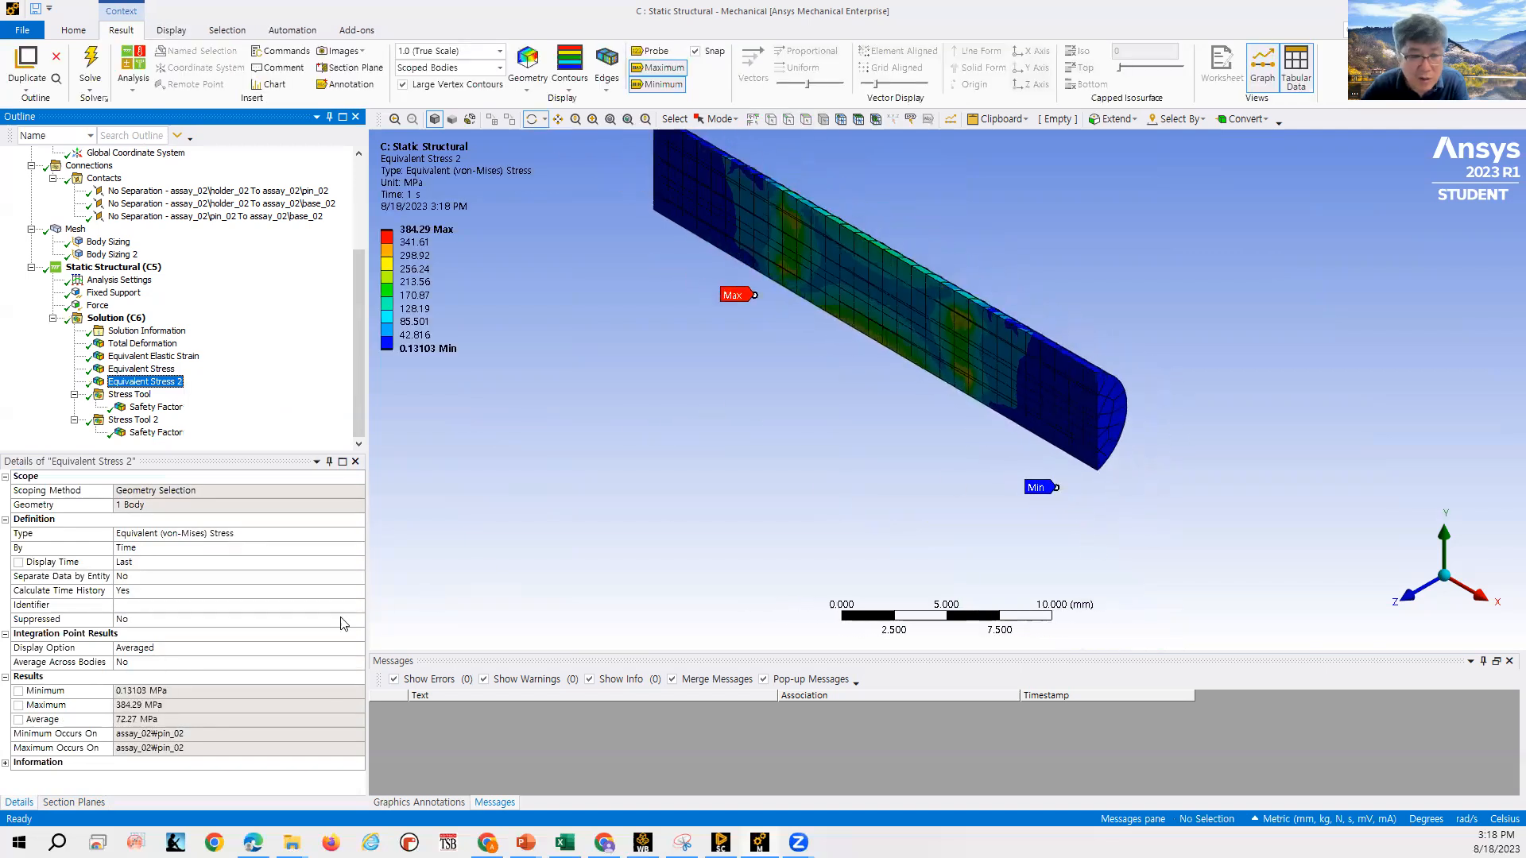
Edit Section Plane1 and shift it along its normal so the section view keeps more of the pin.
left_click(71, 802)
left_click(27, 480)
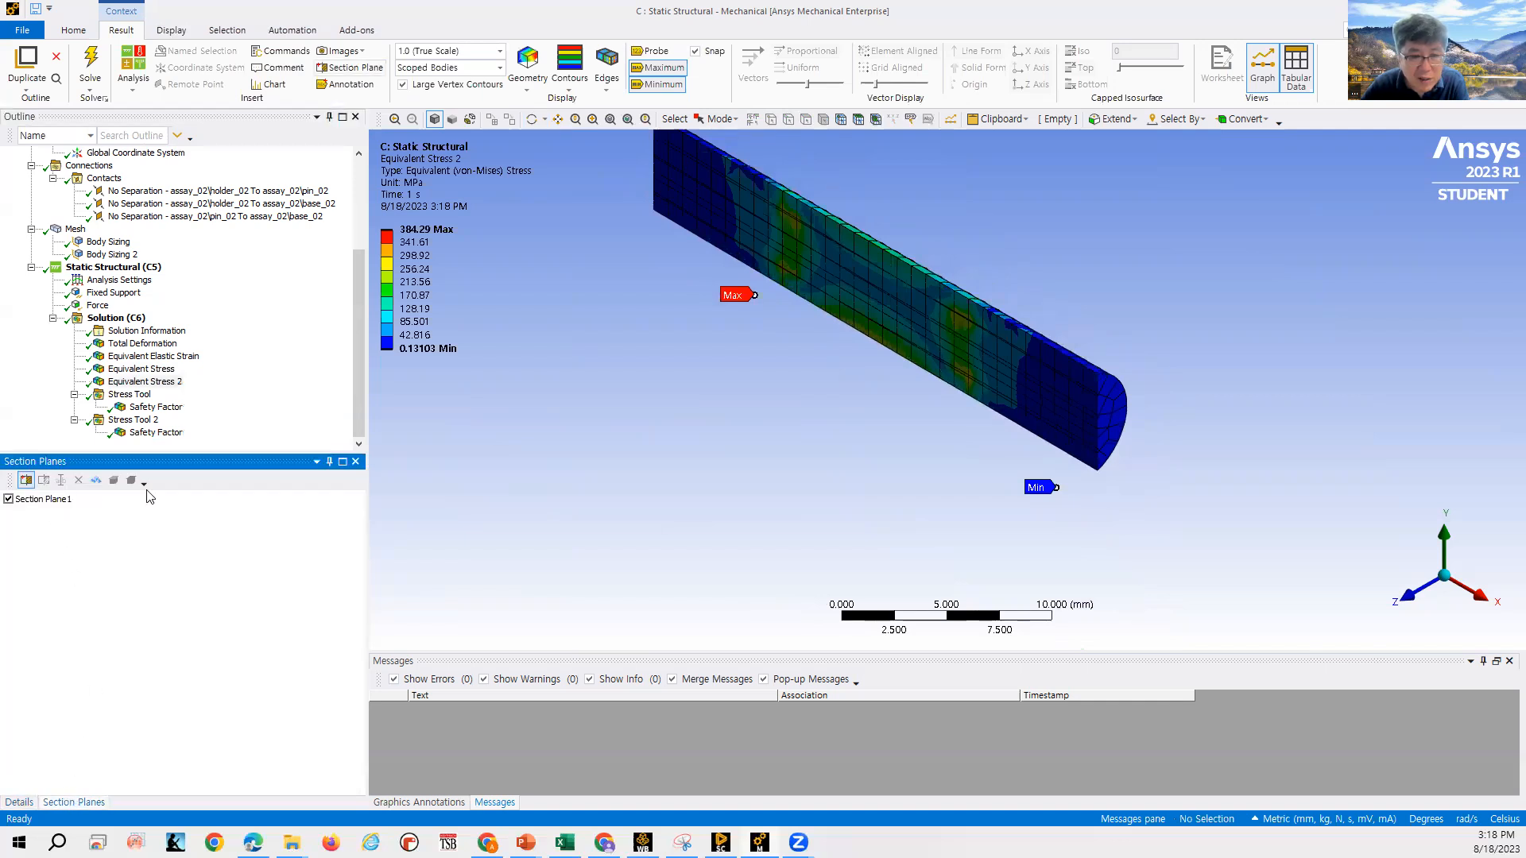
left_click(38, 500)
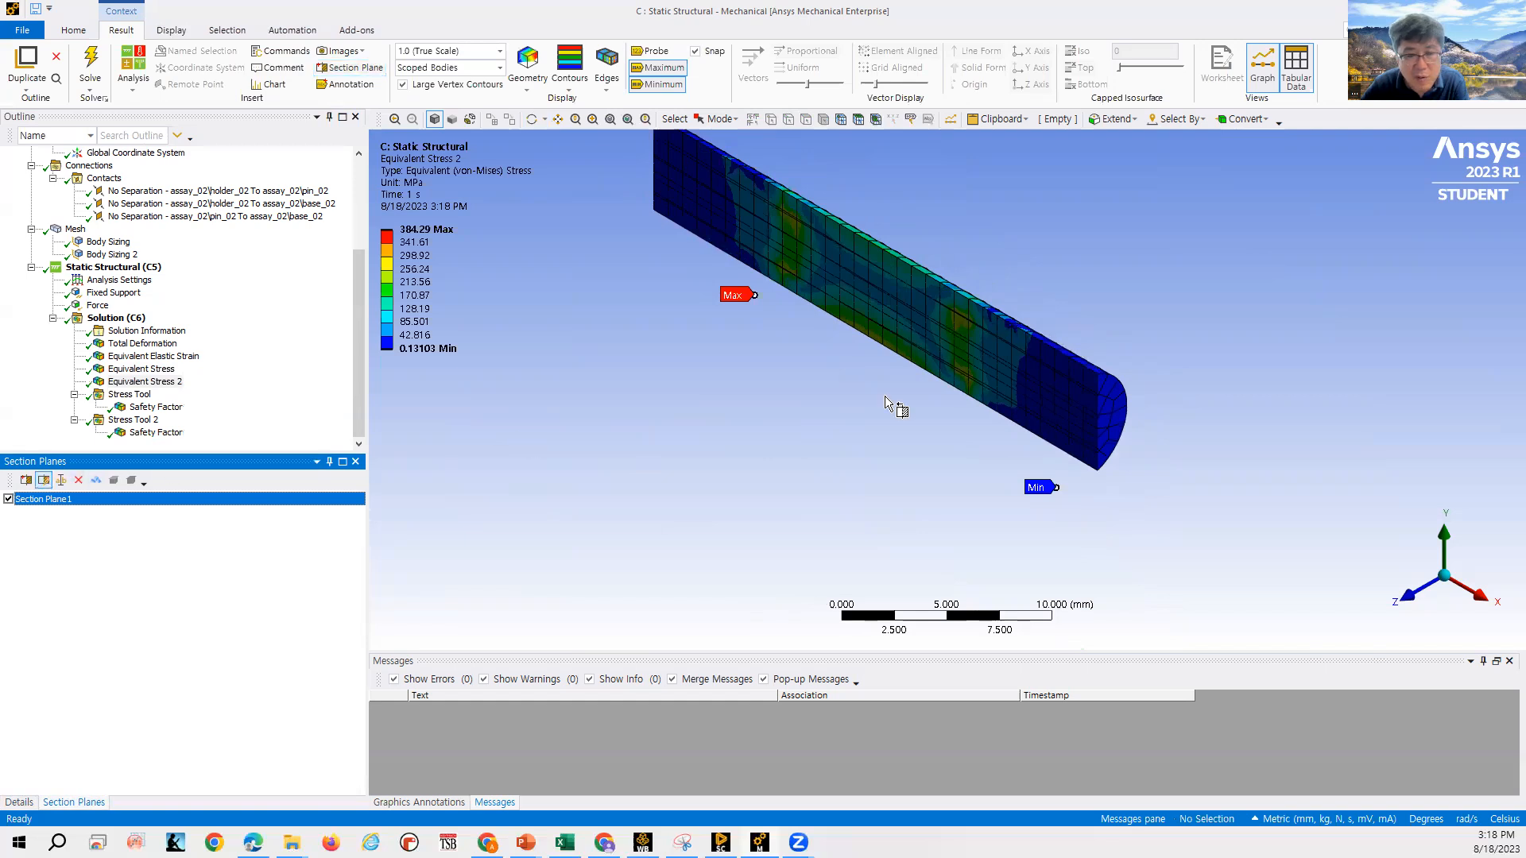
left_click(948, 397)
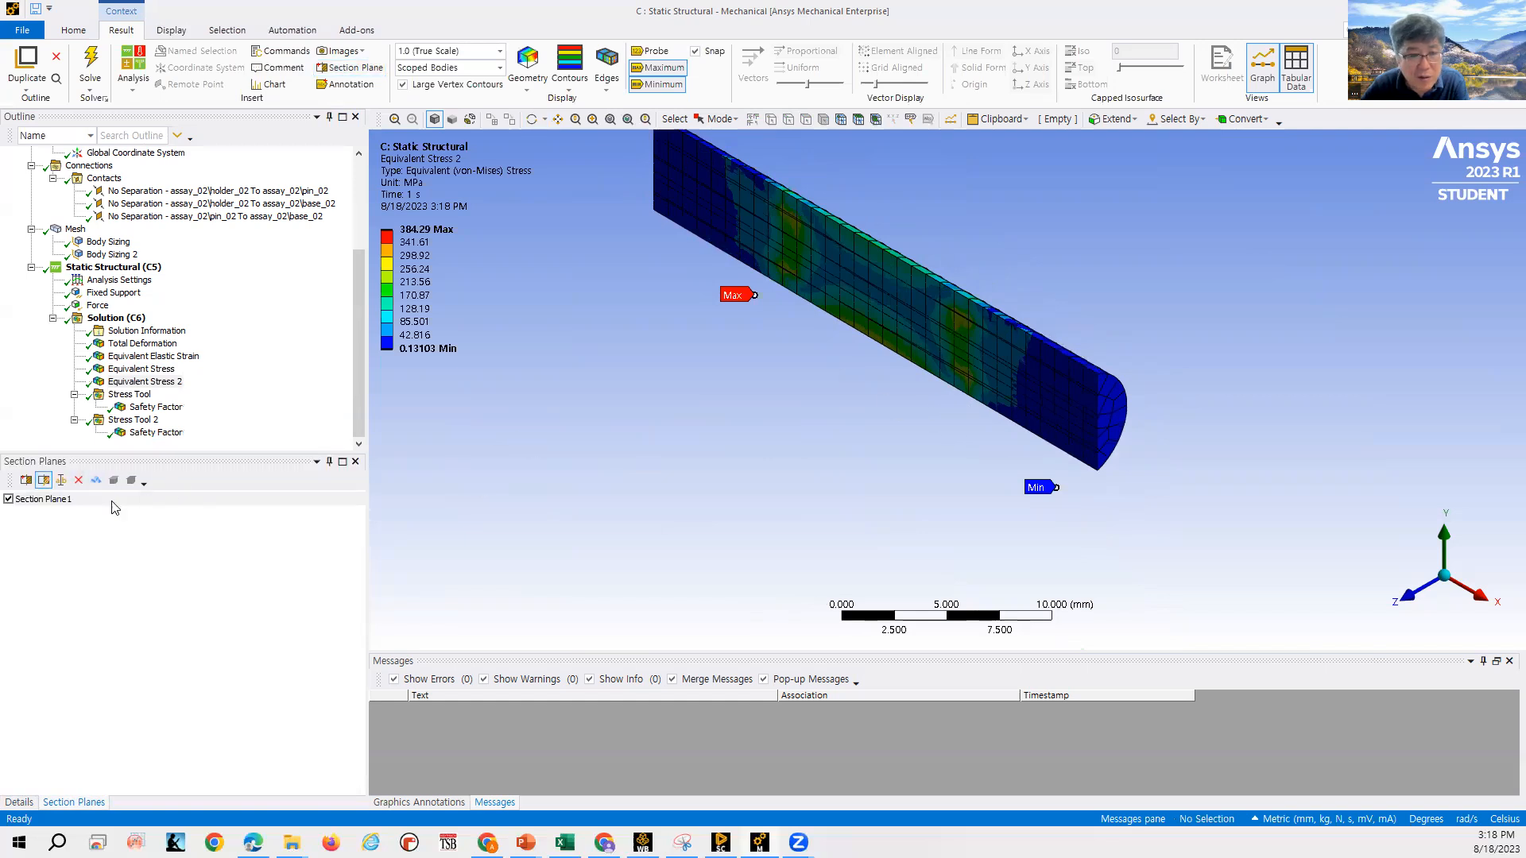
left_click(61, 500)
left_click(46, 481)
scroll(866, 491, "down", 5)
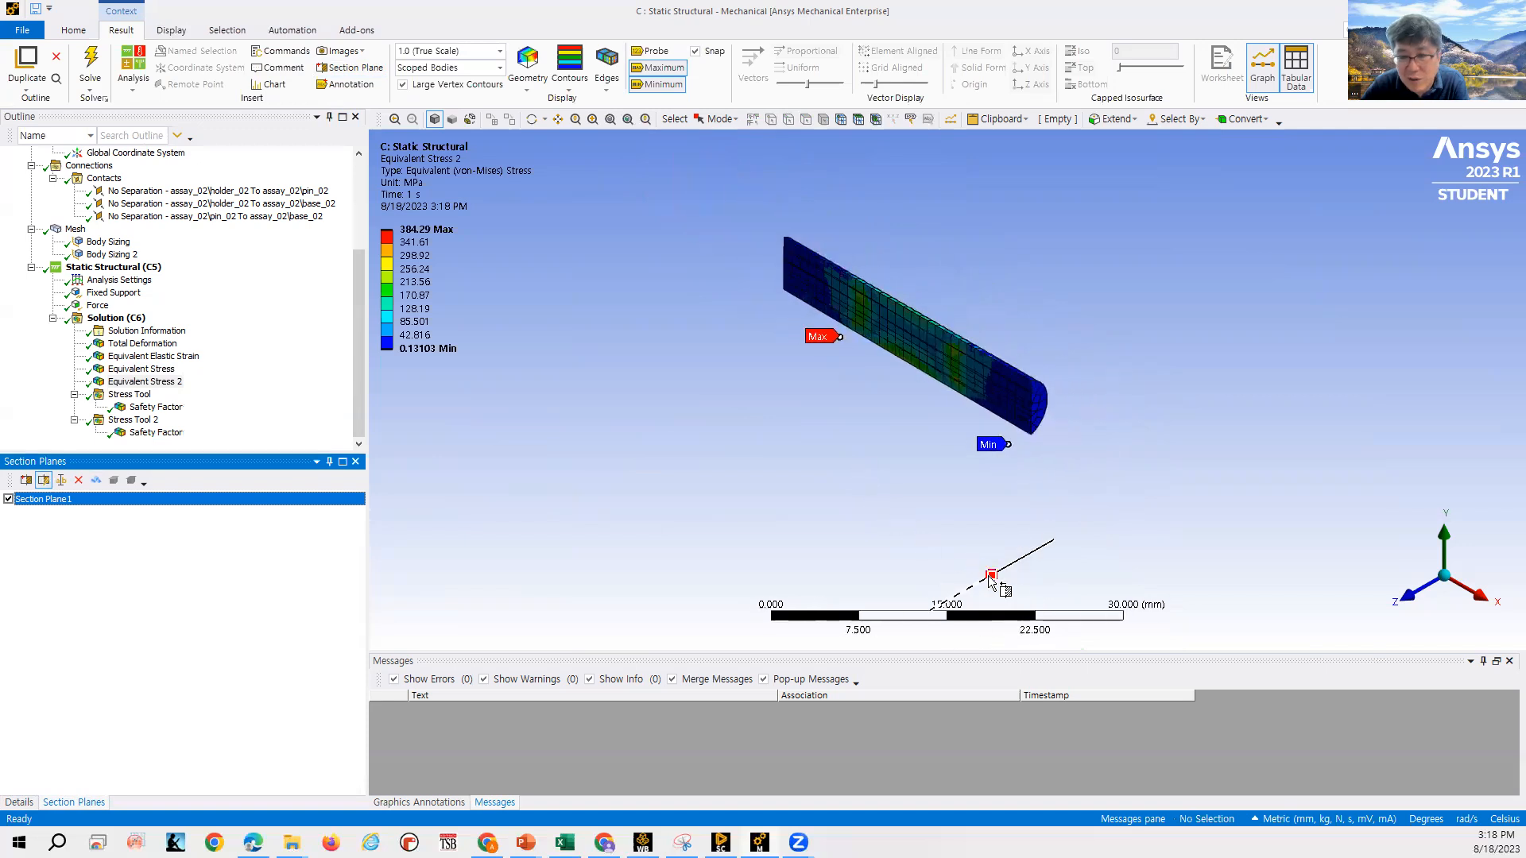
left_click_drag(994, 577, 976, 589)
scroll(783, 374, "up", 9)
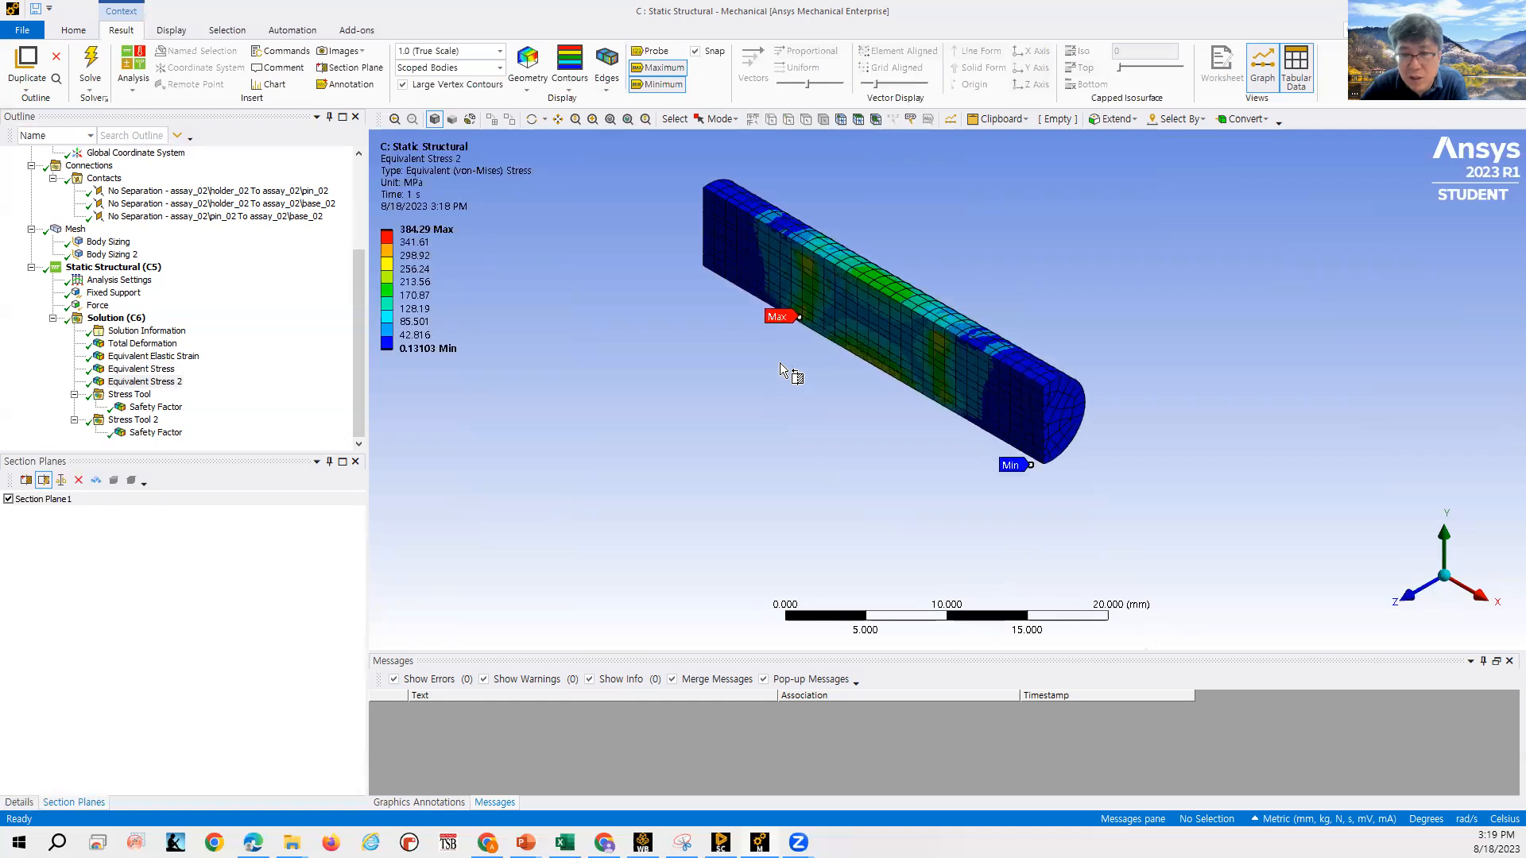
scroll(636, 266, "up", 3)
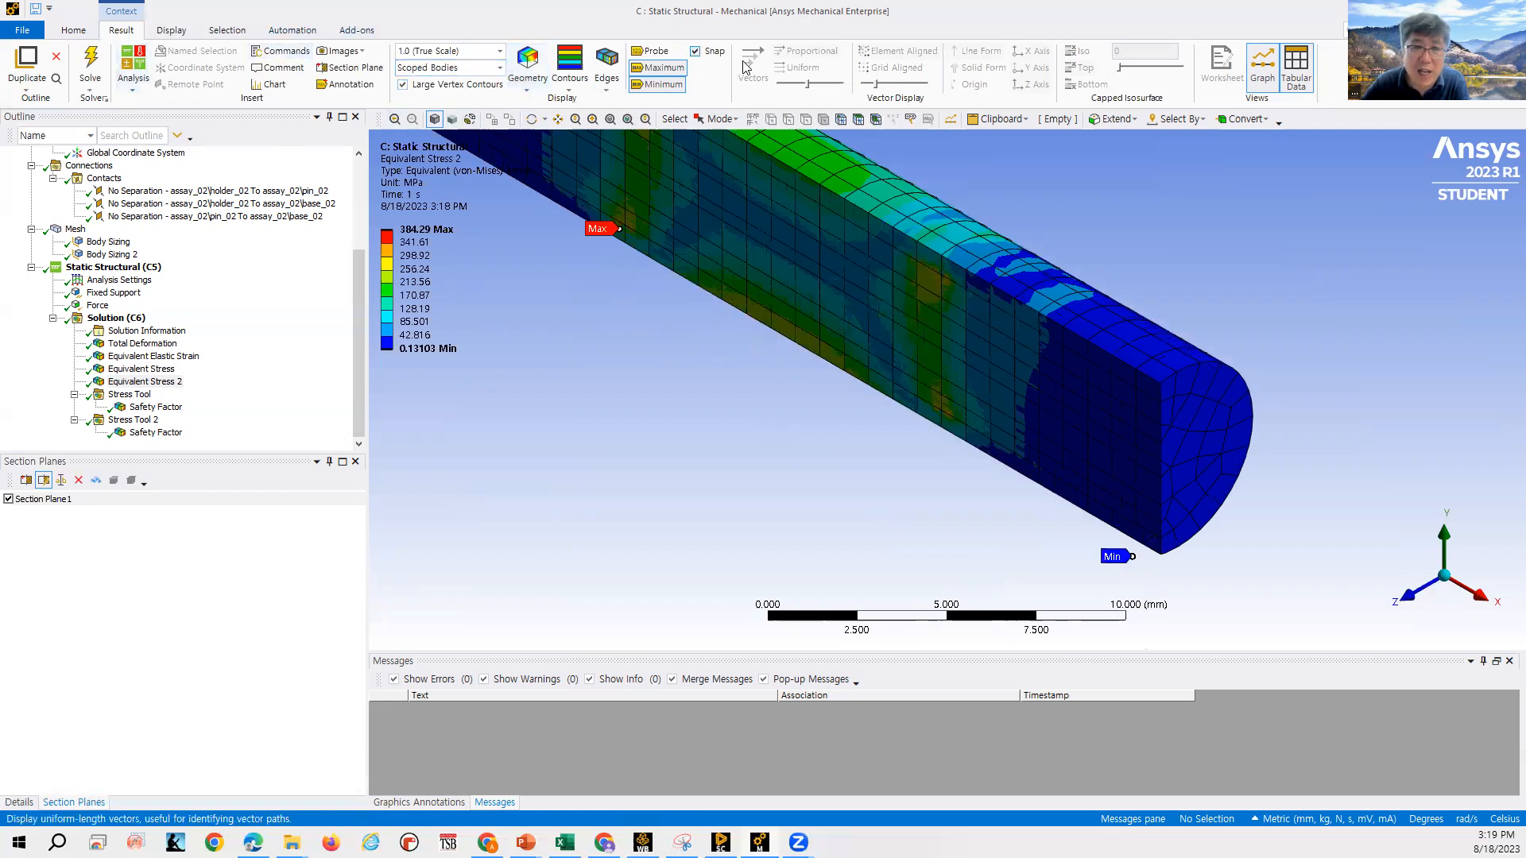
Examine the sectioned pin's stress contours around the maximum stress location, close up and in views along the X and Z axes.
left_click(561, 121)
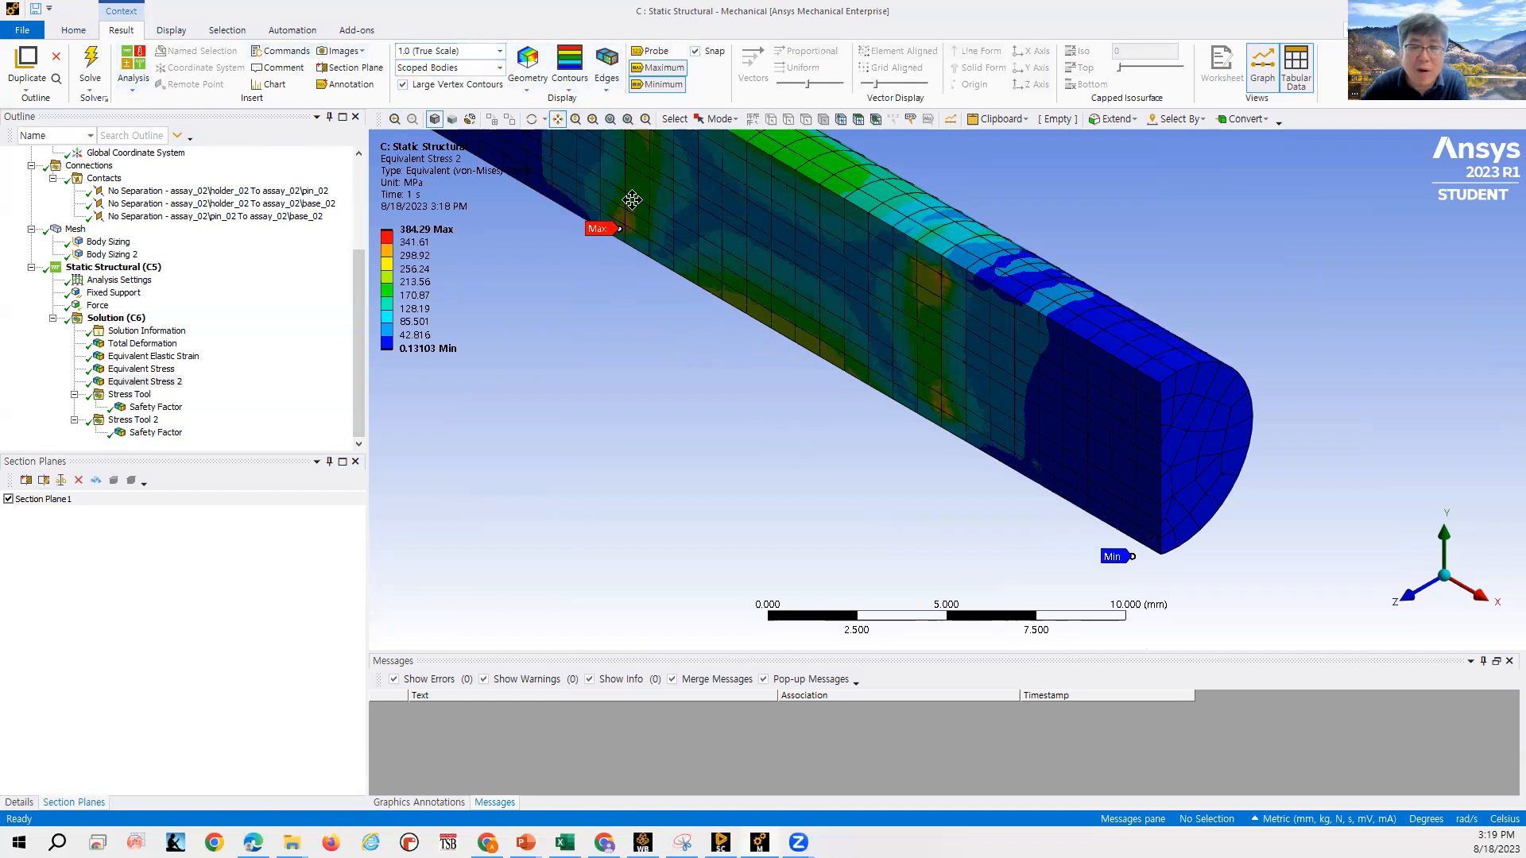
left_click_drag(633, 201, 963, 448)
scroll(947, 485, "up", 5)
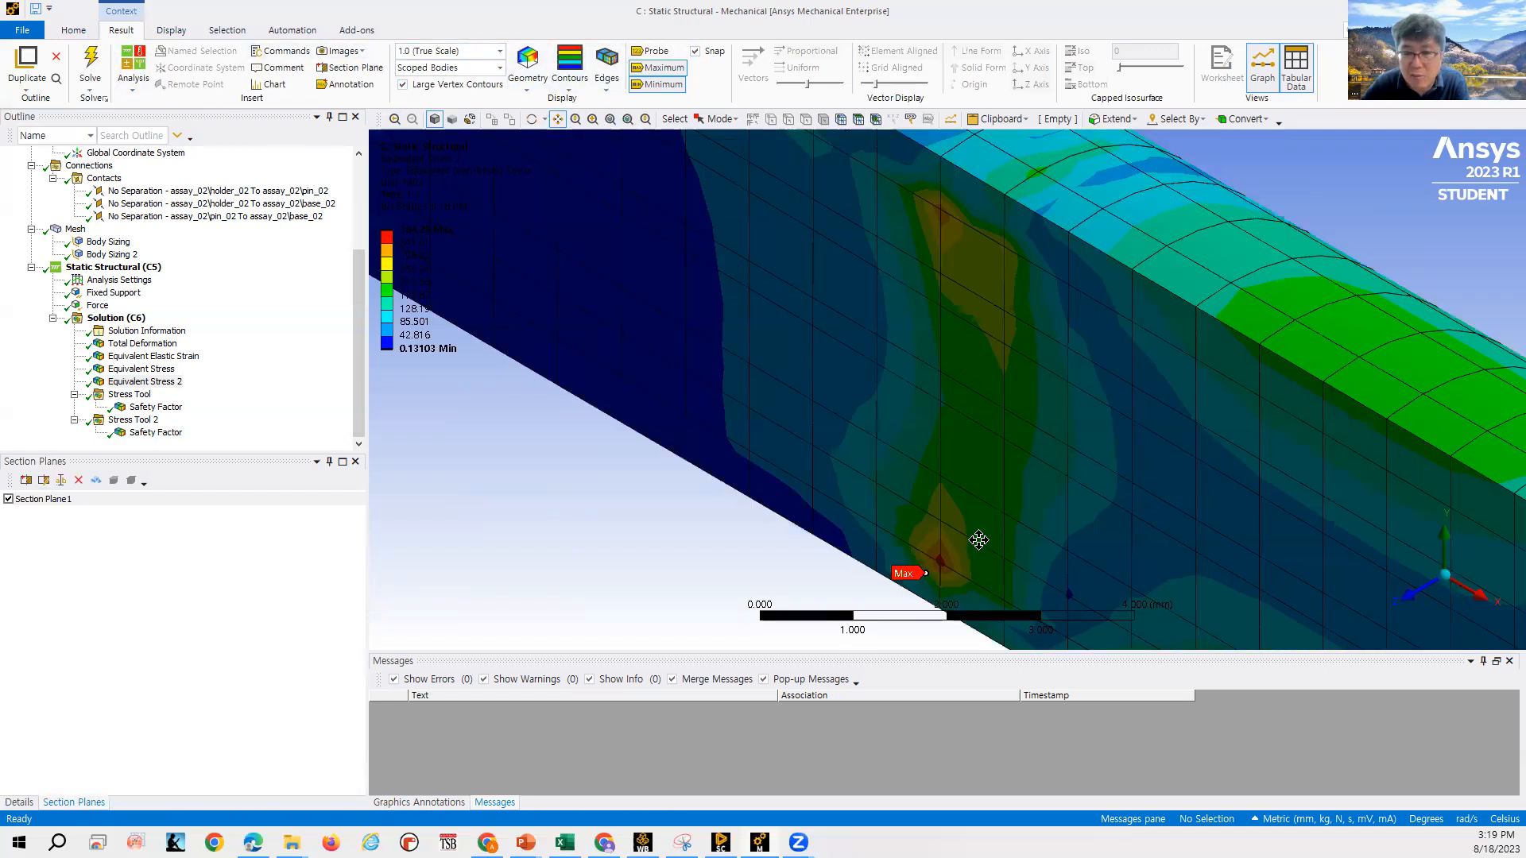
left_click_drag(979, 540, 963, 427)
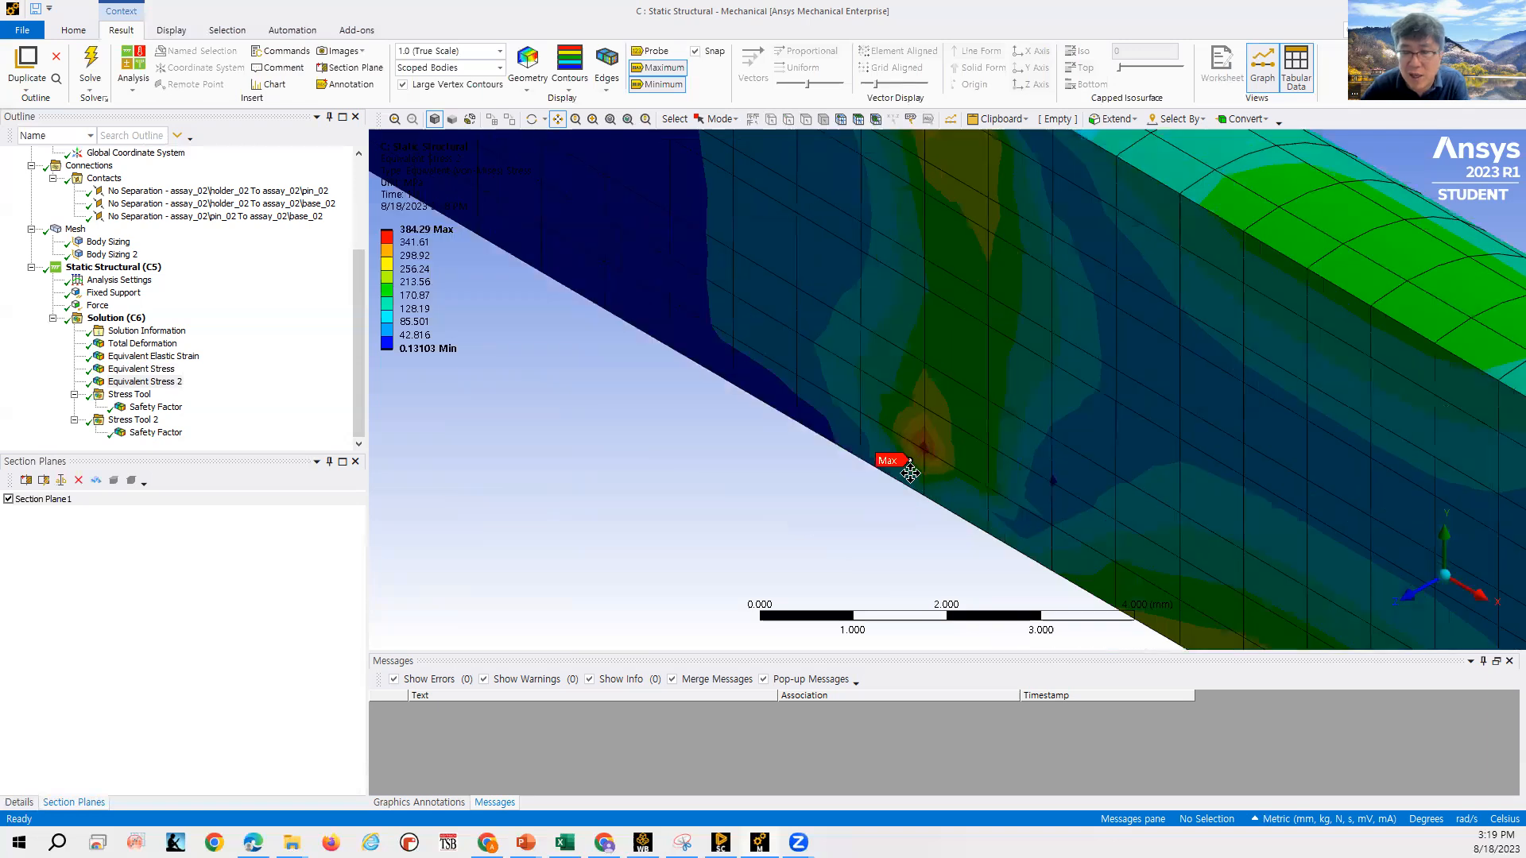
scroll(892, 451, "down", 5)
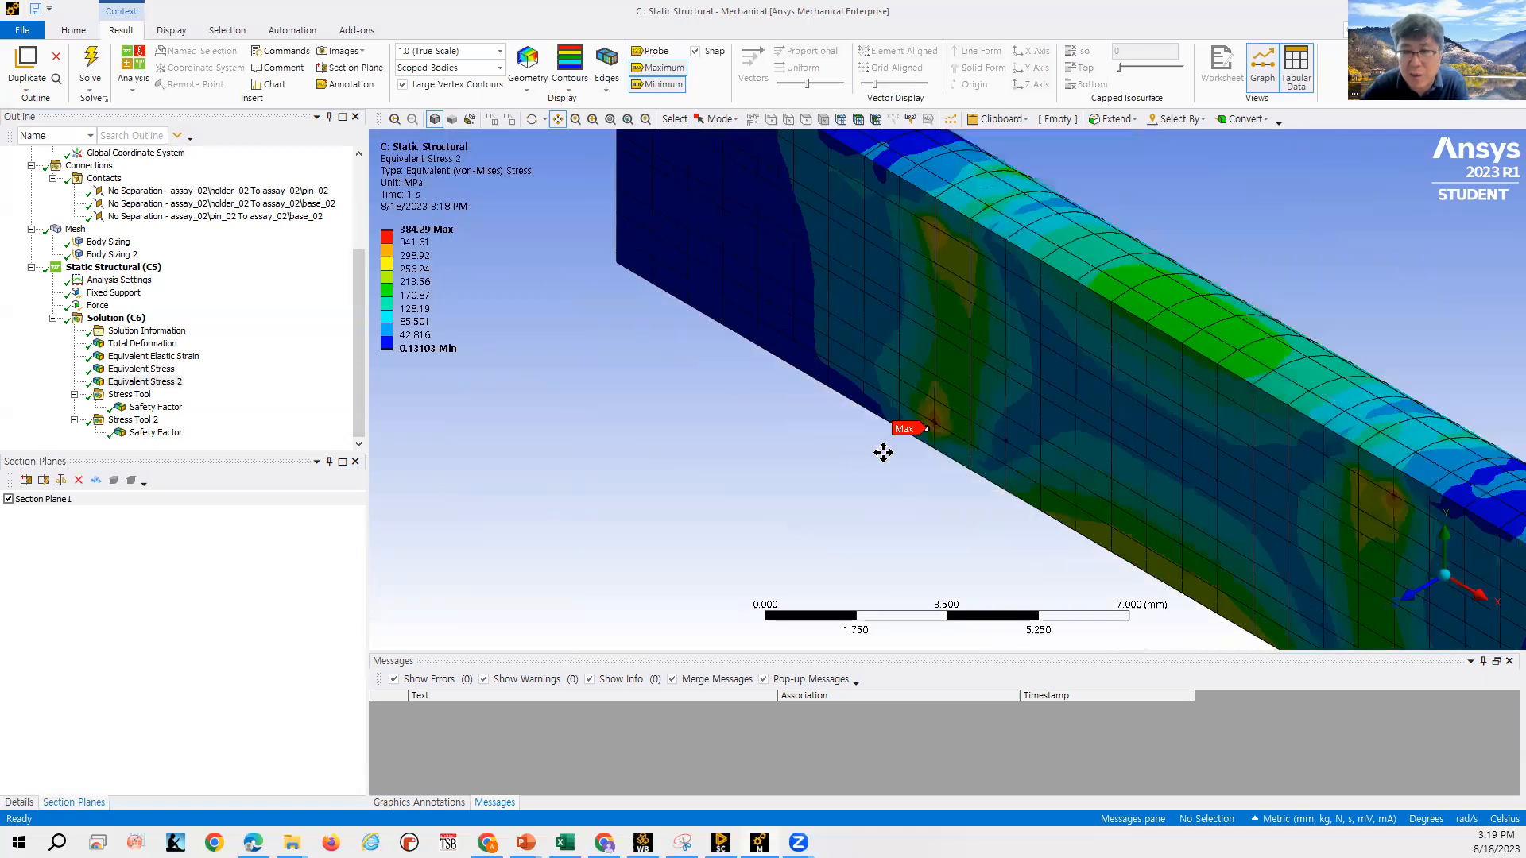
scroll(922, 302, "down", 2)
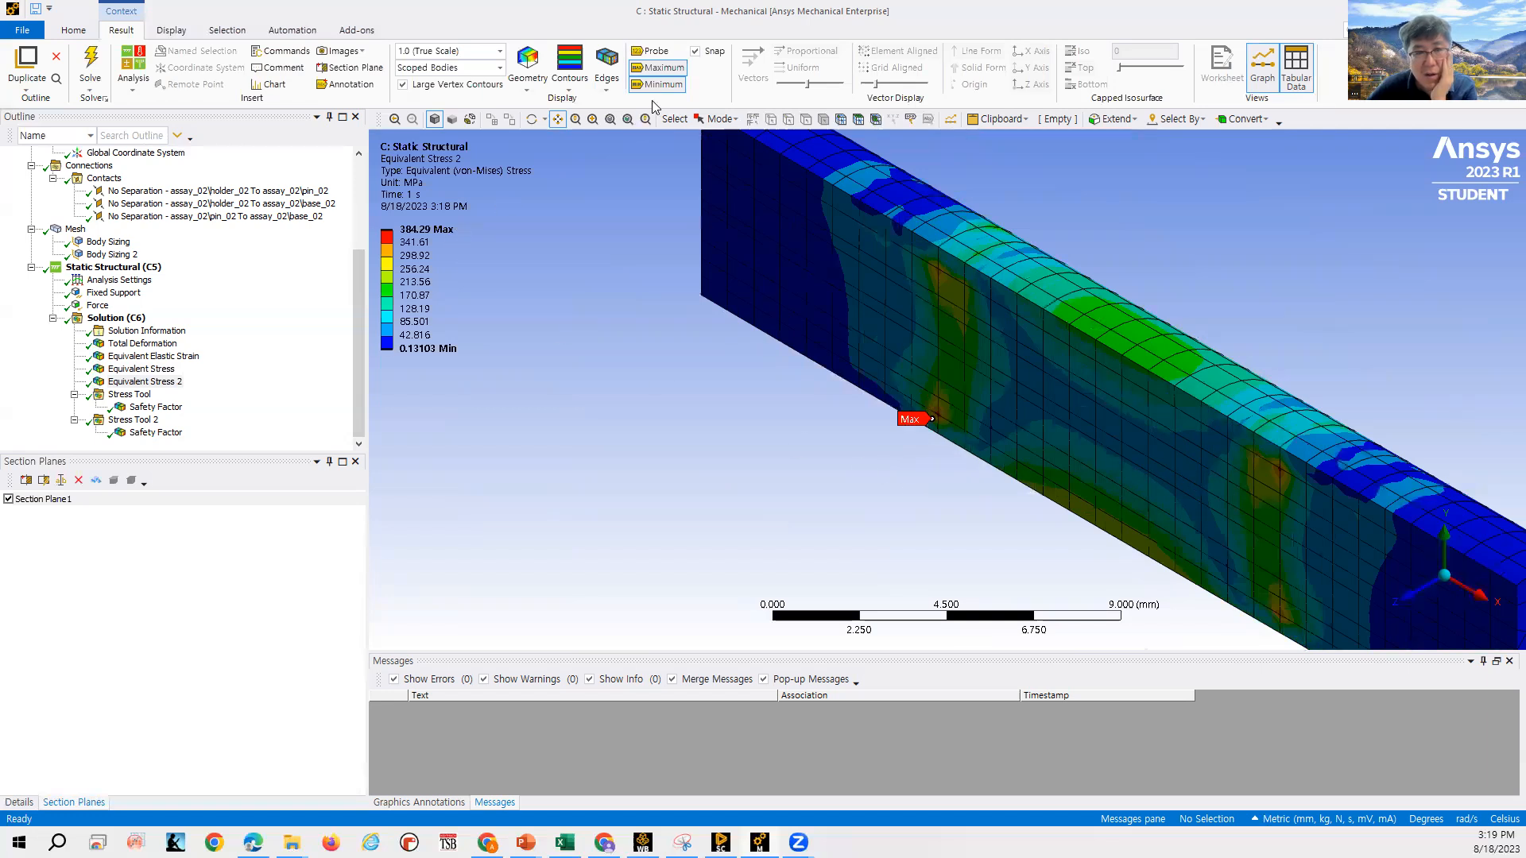
scroll(927, 438, "up", 1)
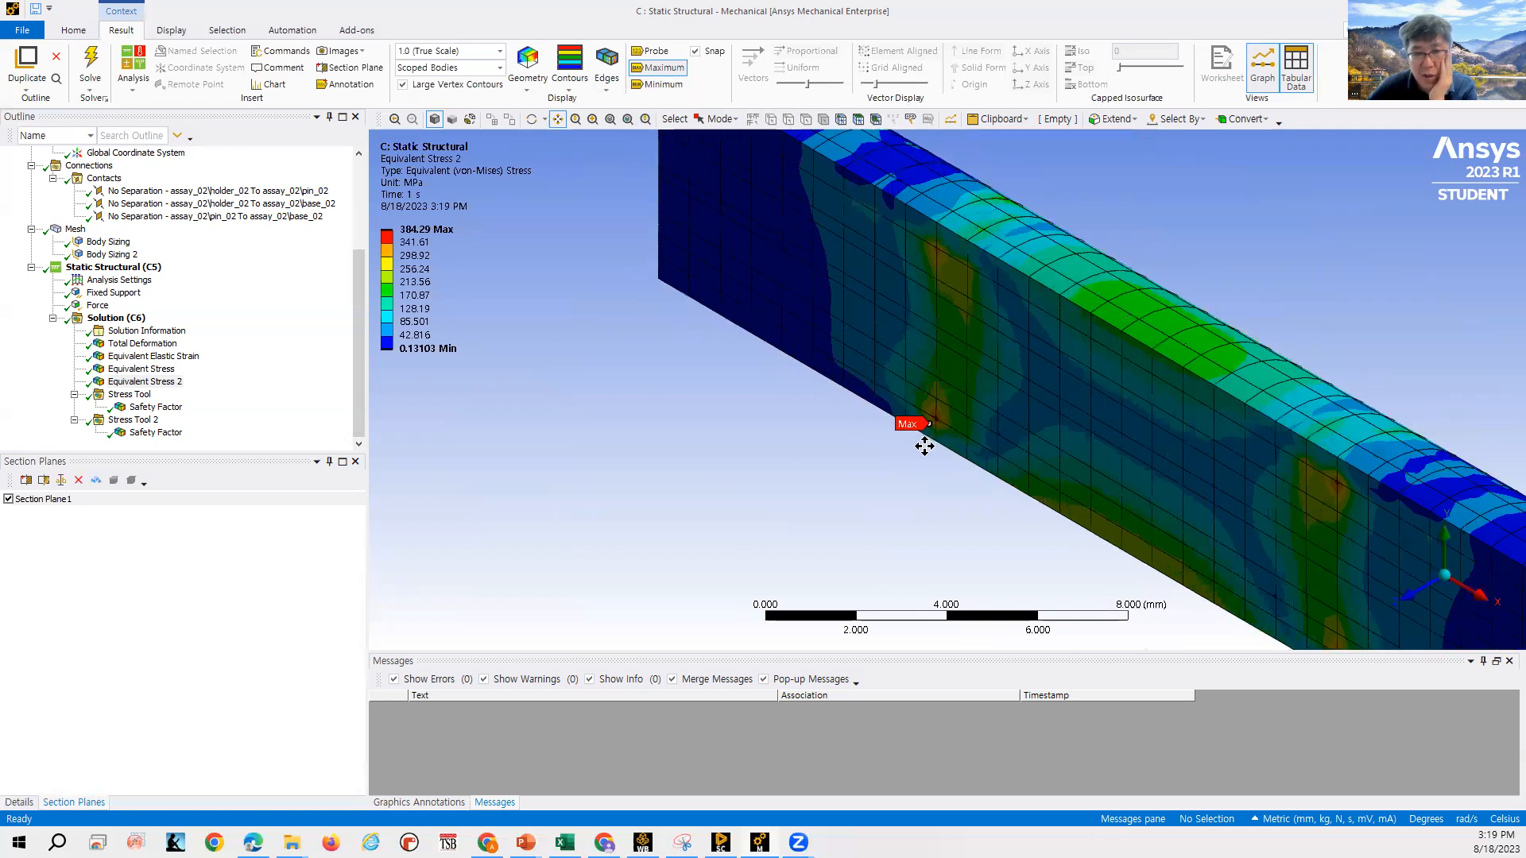
scroll(925, 446, "up", 3)
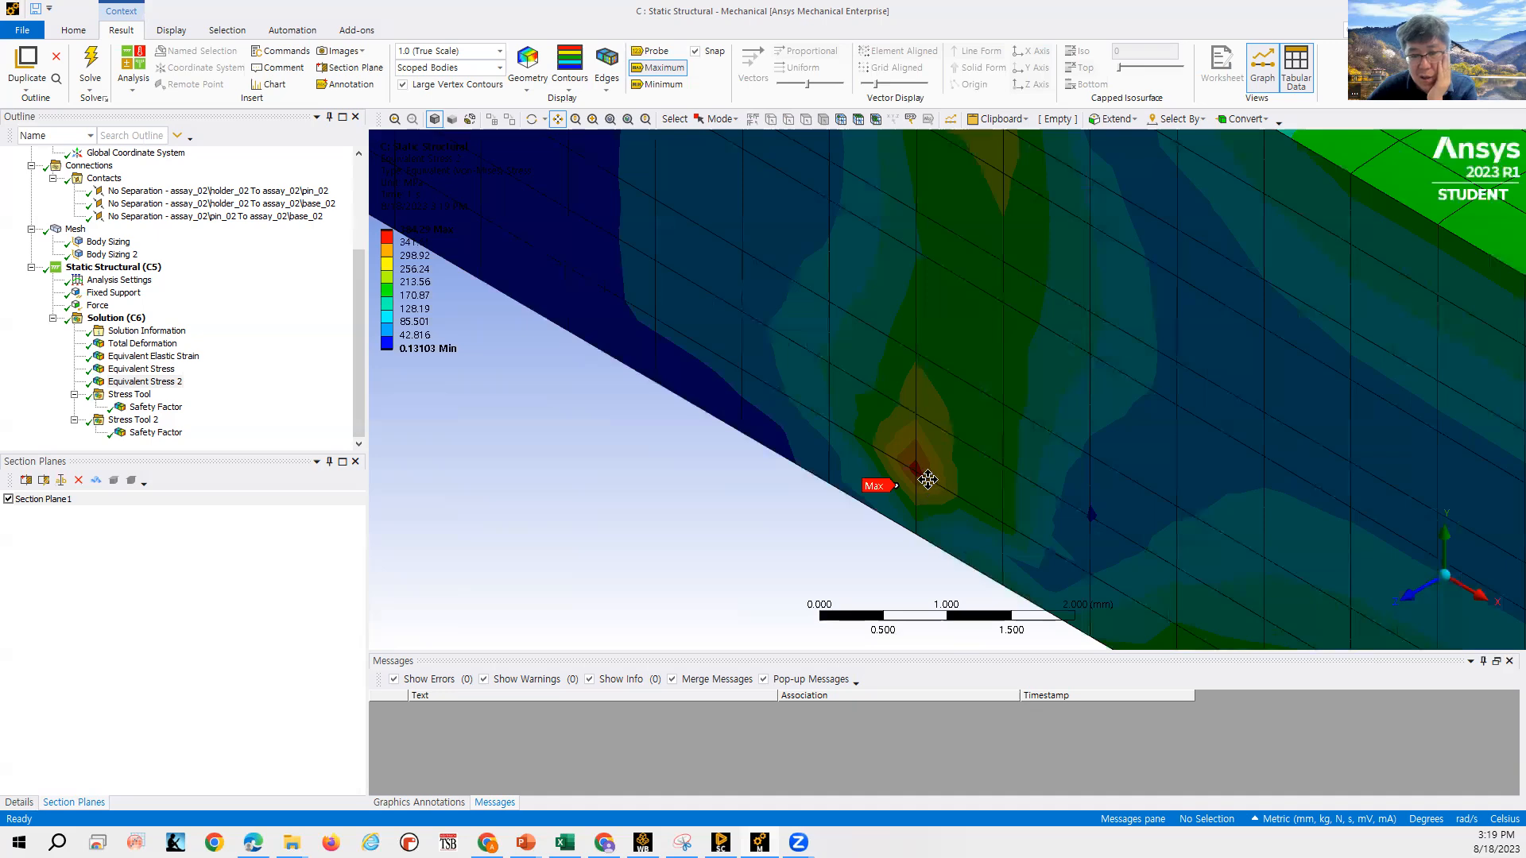
scroll(933, 480, "down", 2)
scroll(954, 480, "down", 5)
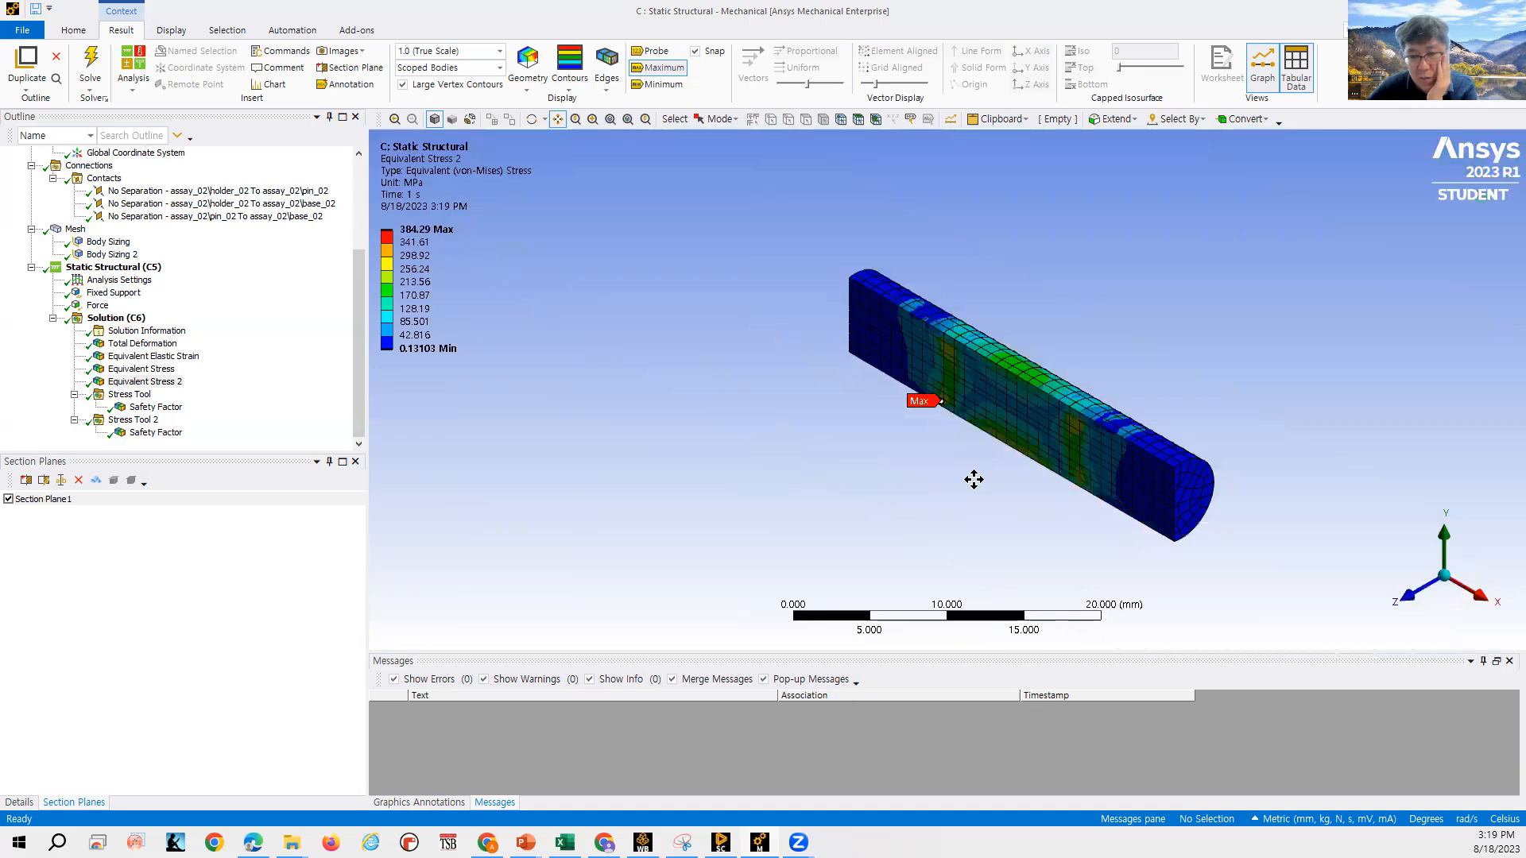
left_click(1438, 581)
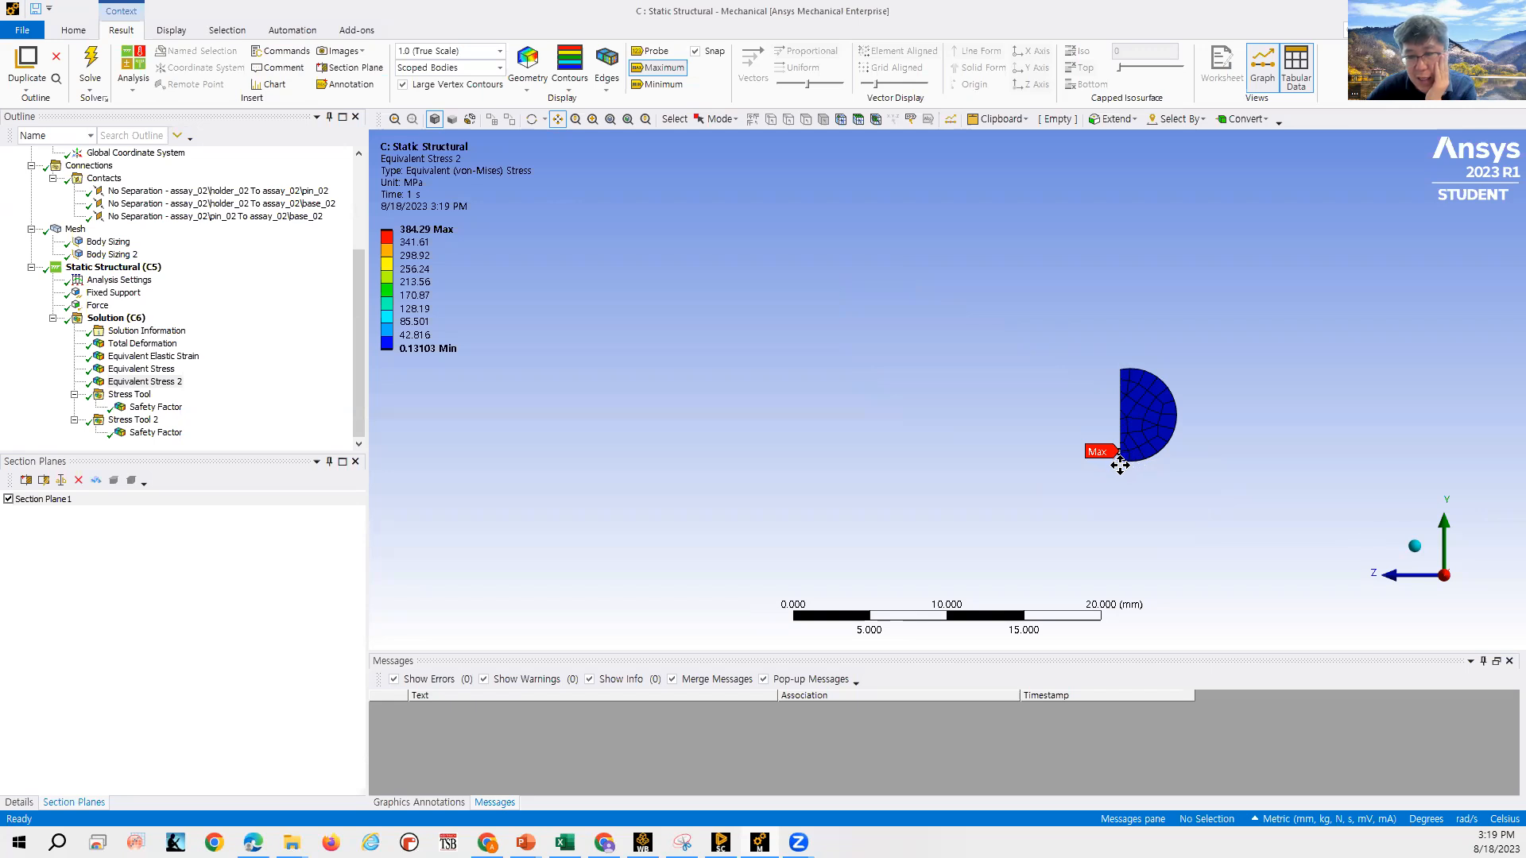
left_click(1390, 576)
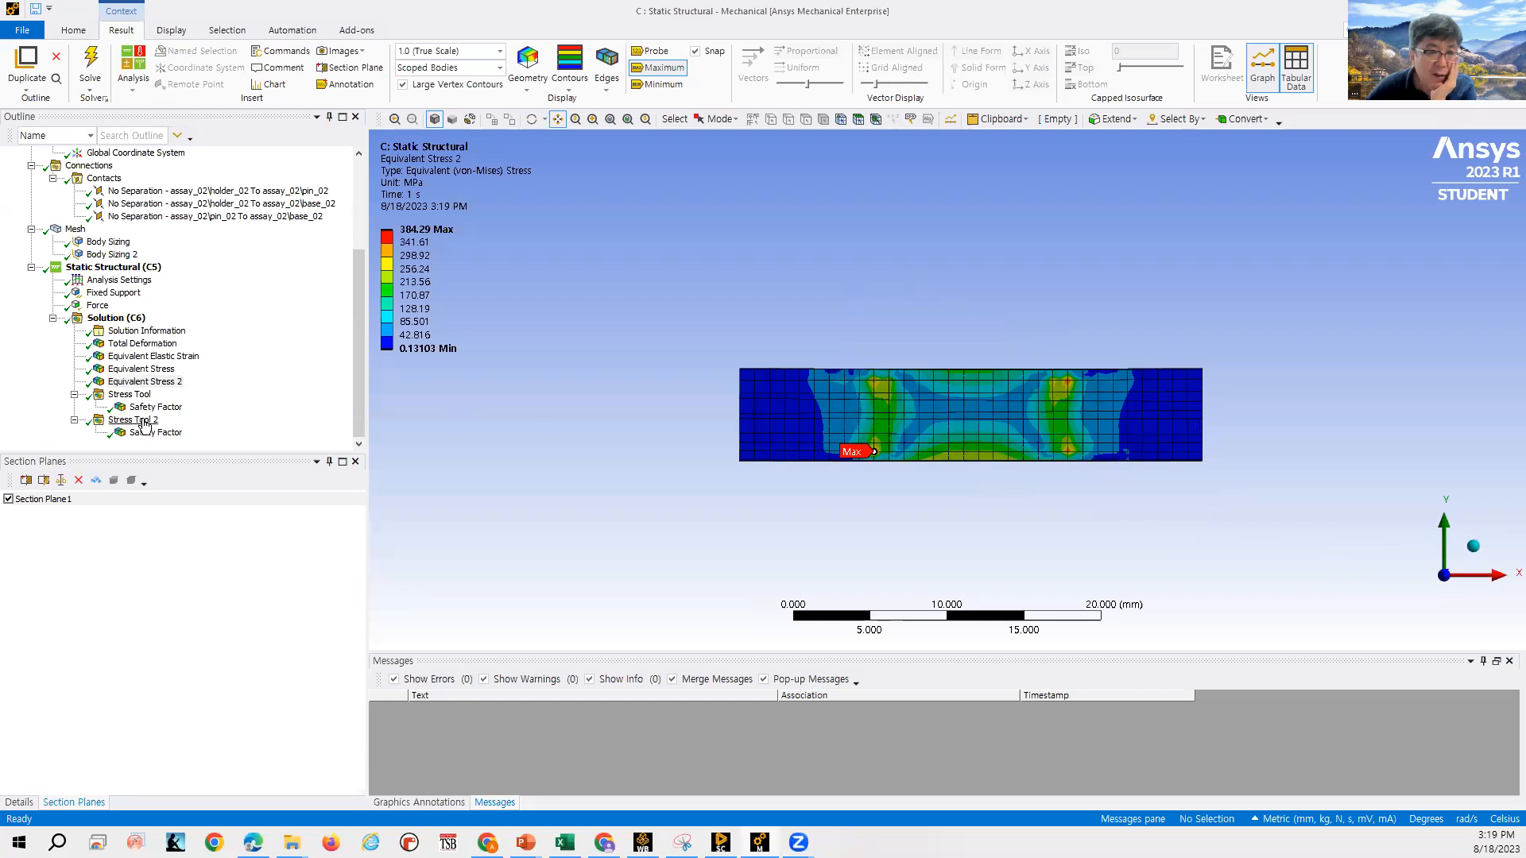
Clear the generated data of the Equivalent Stress 2 result.
left_click(17, 803)
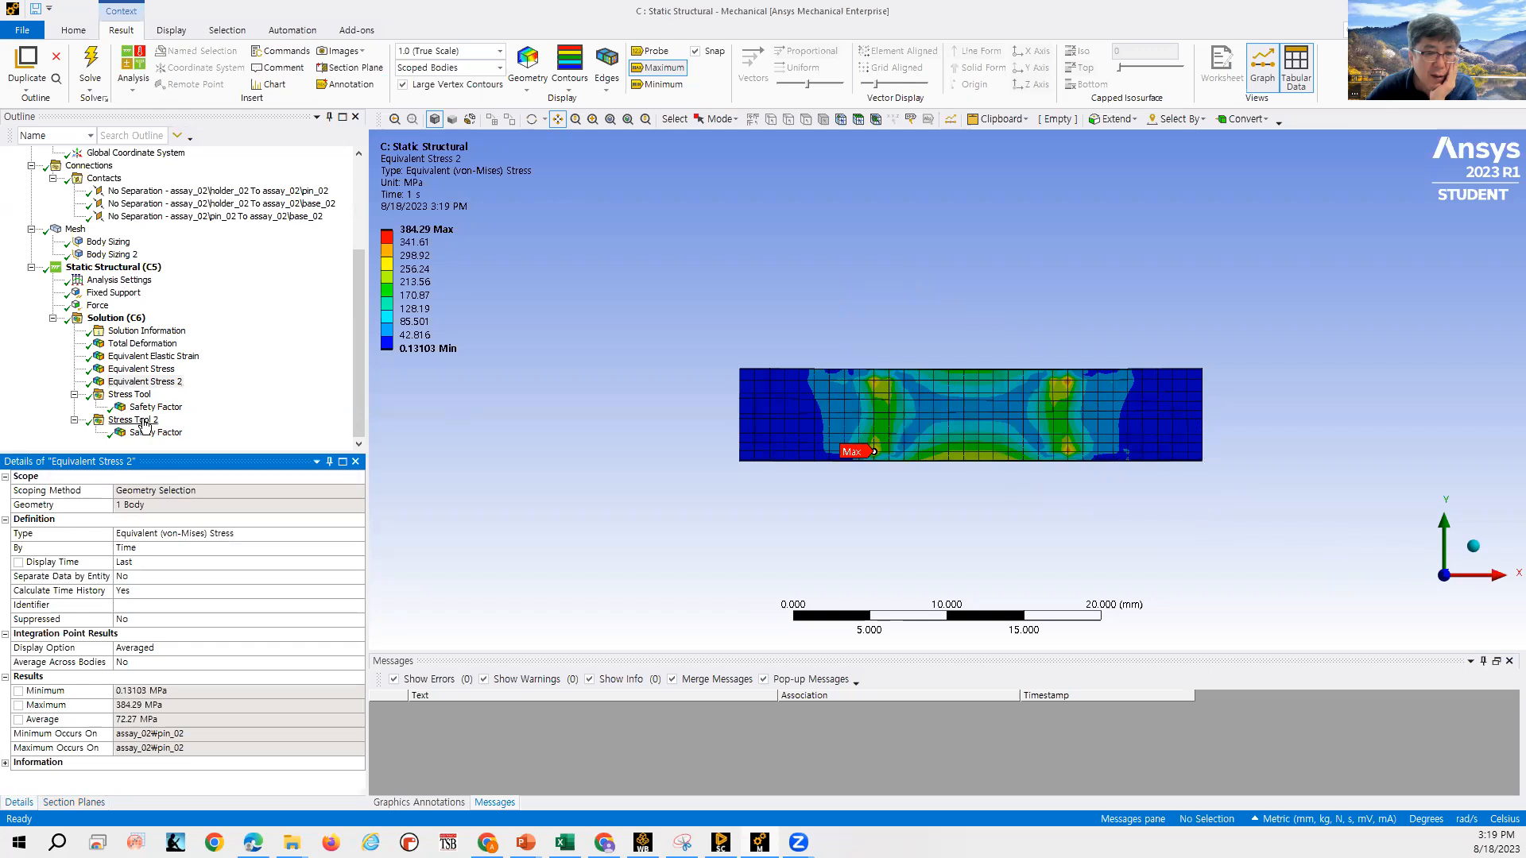
left_click(159, 383)
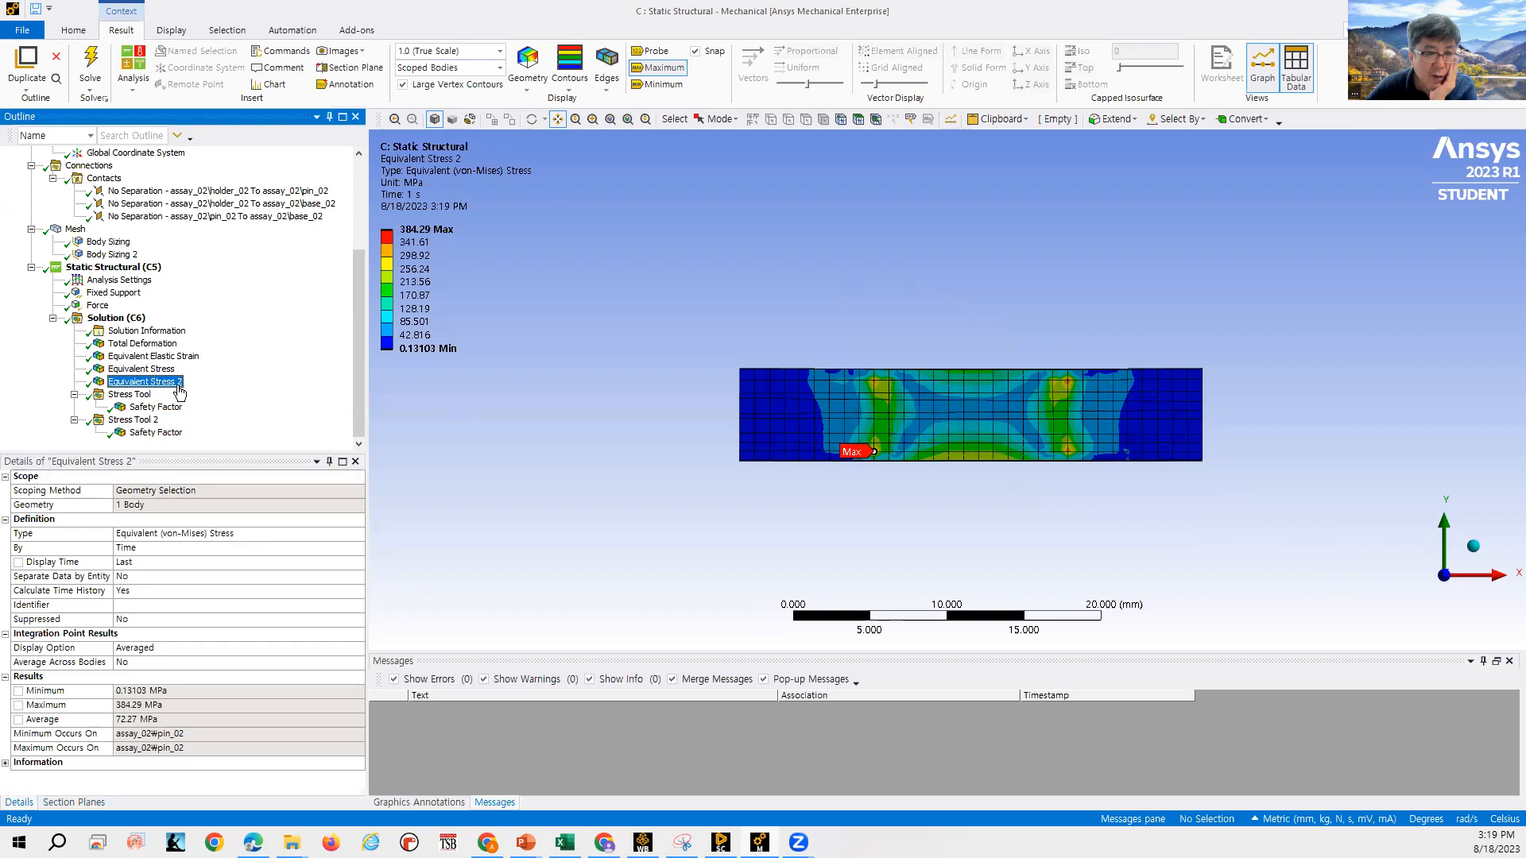
right_click(175, 384)
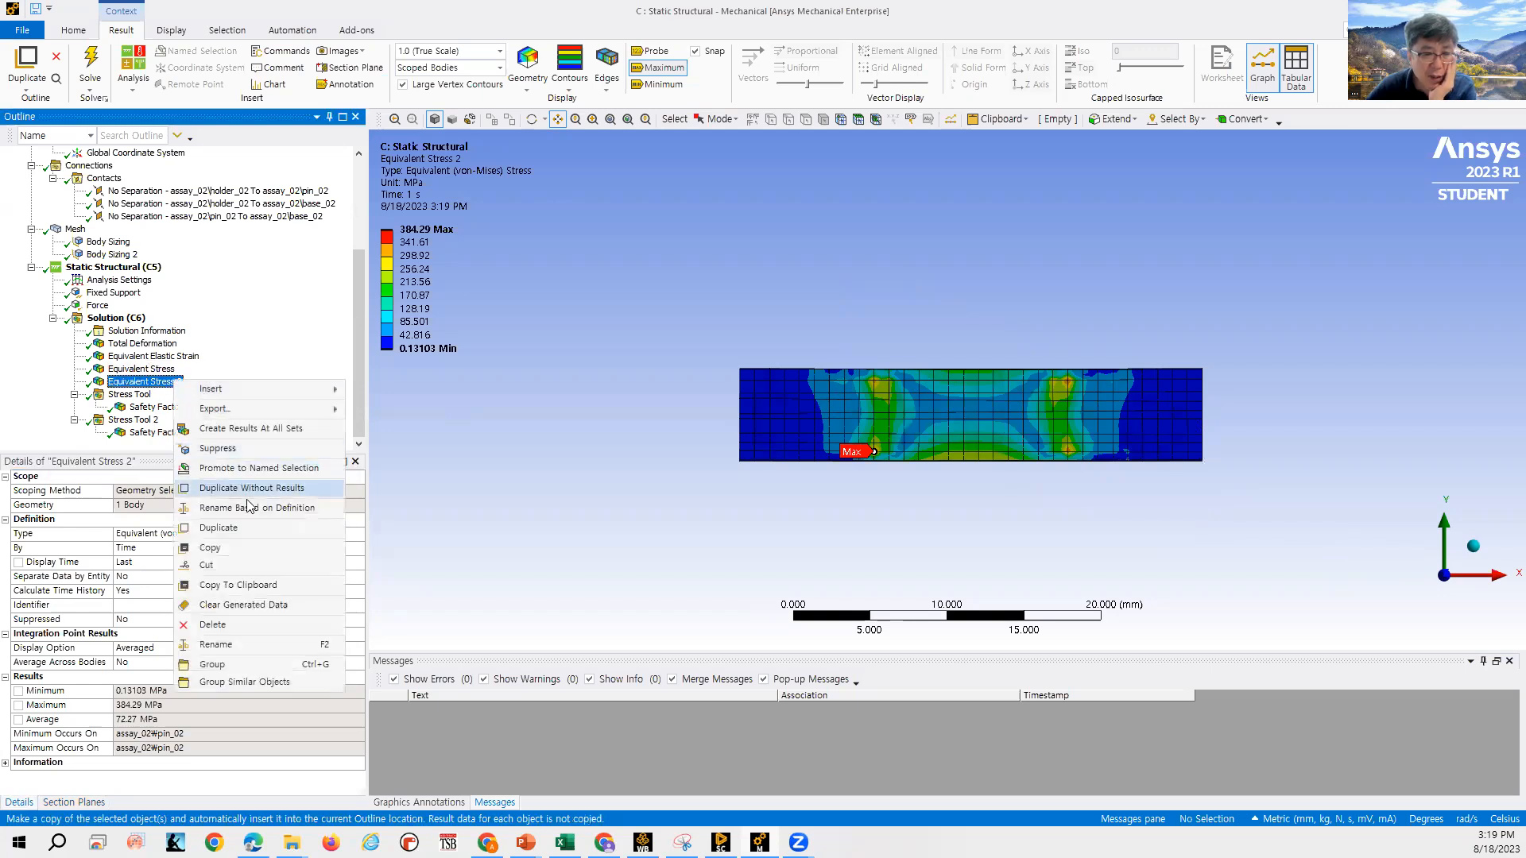
left_click(254, 607)
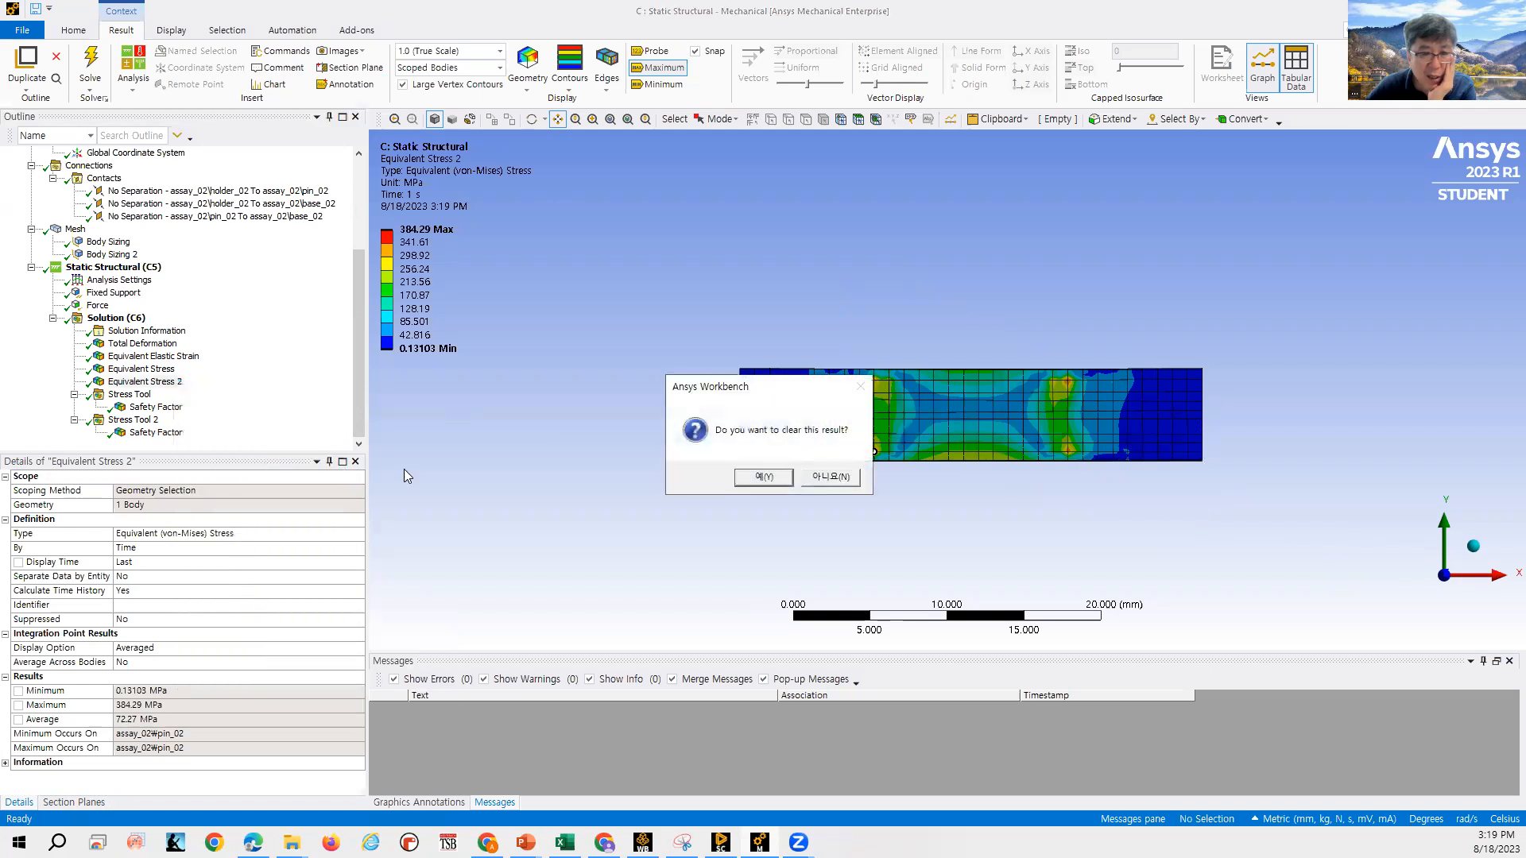
left_click(768, 477)
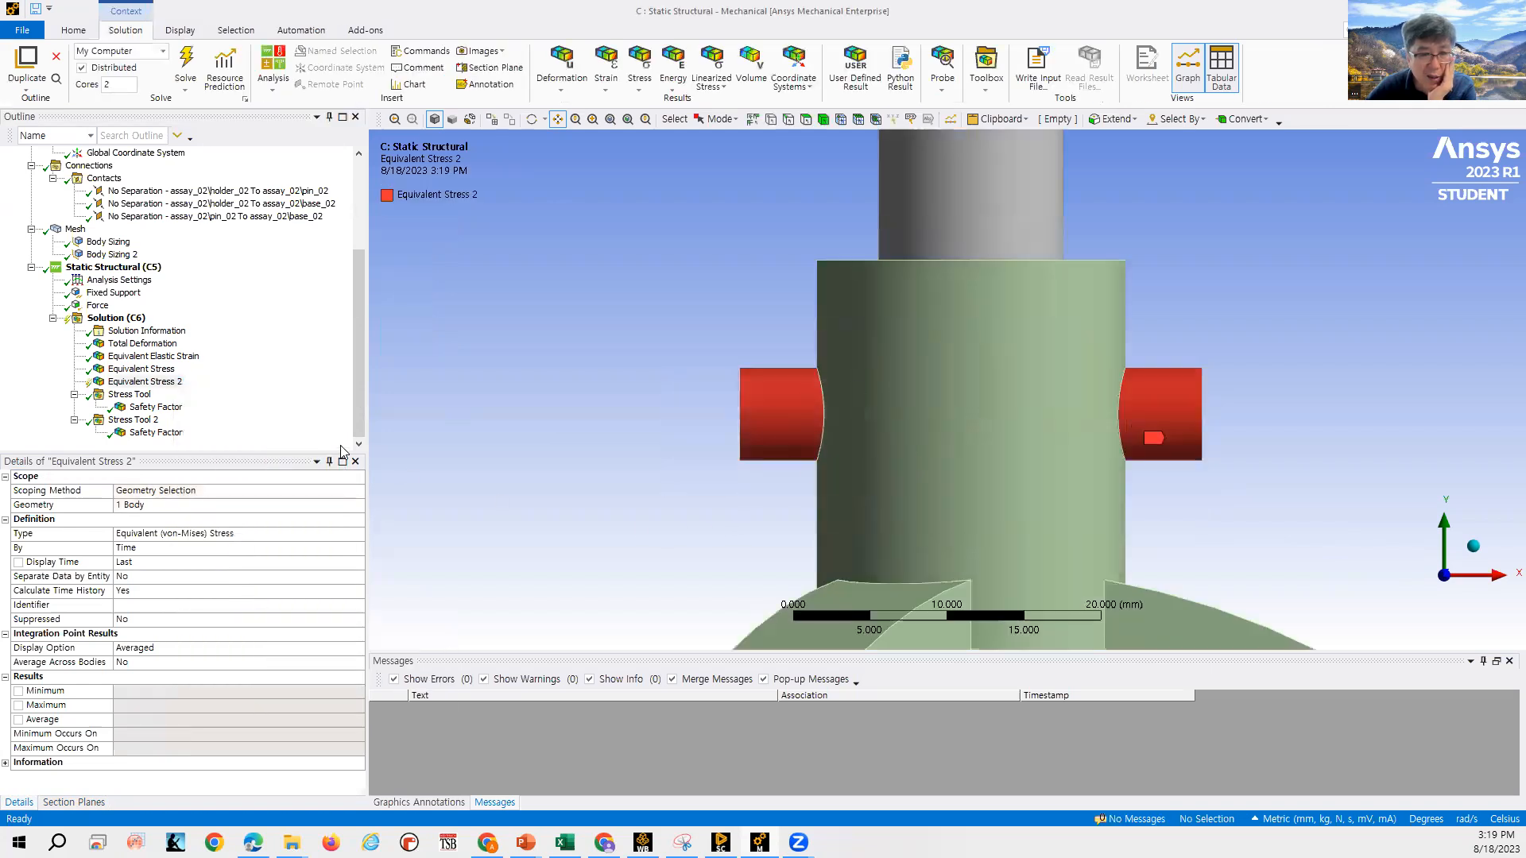
Extend the geometry scope of Equivalent Stress 2 to two bodies by adding the base to the pin.
left_click(191, 509)
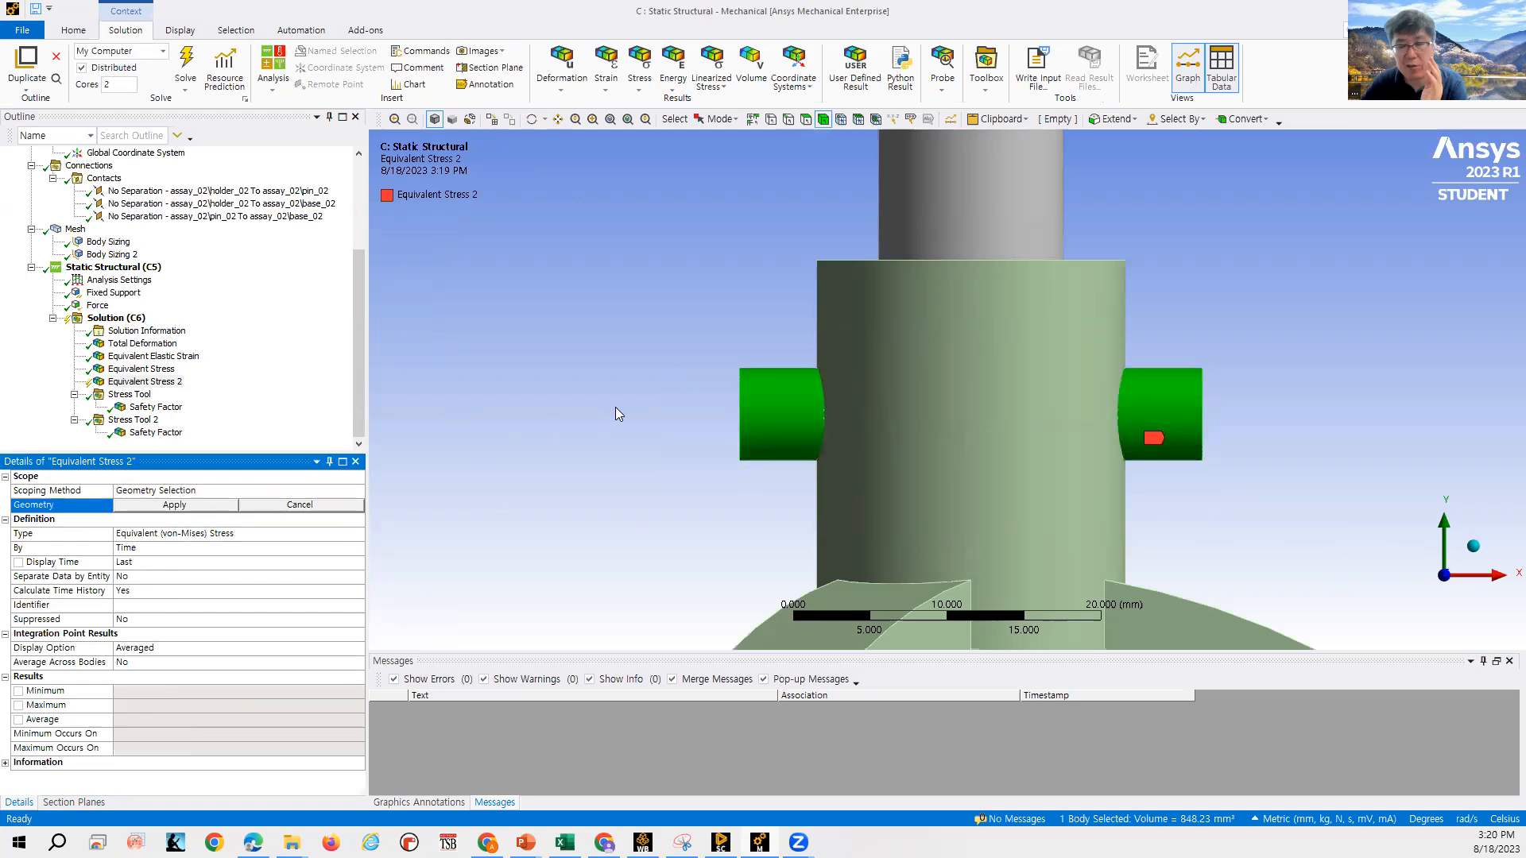
left_click(1022, 374, "ctrl")
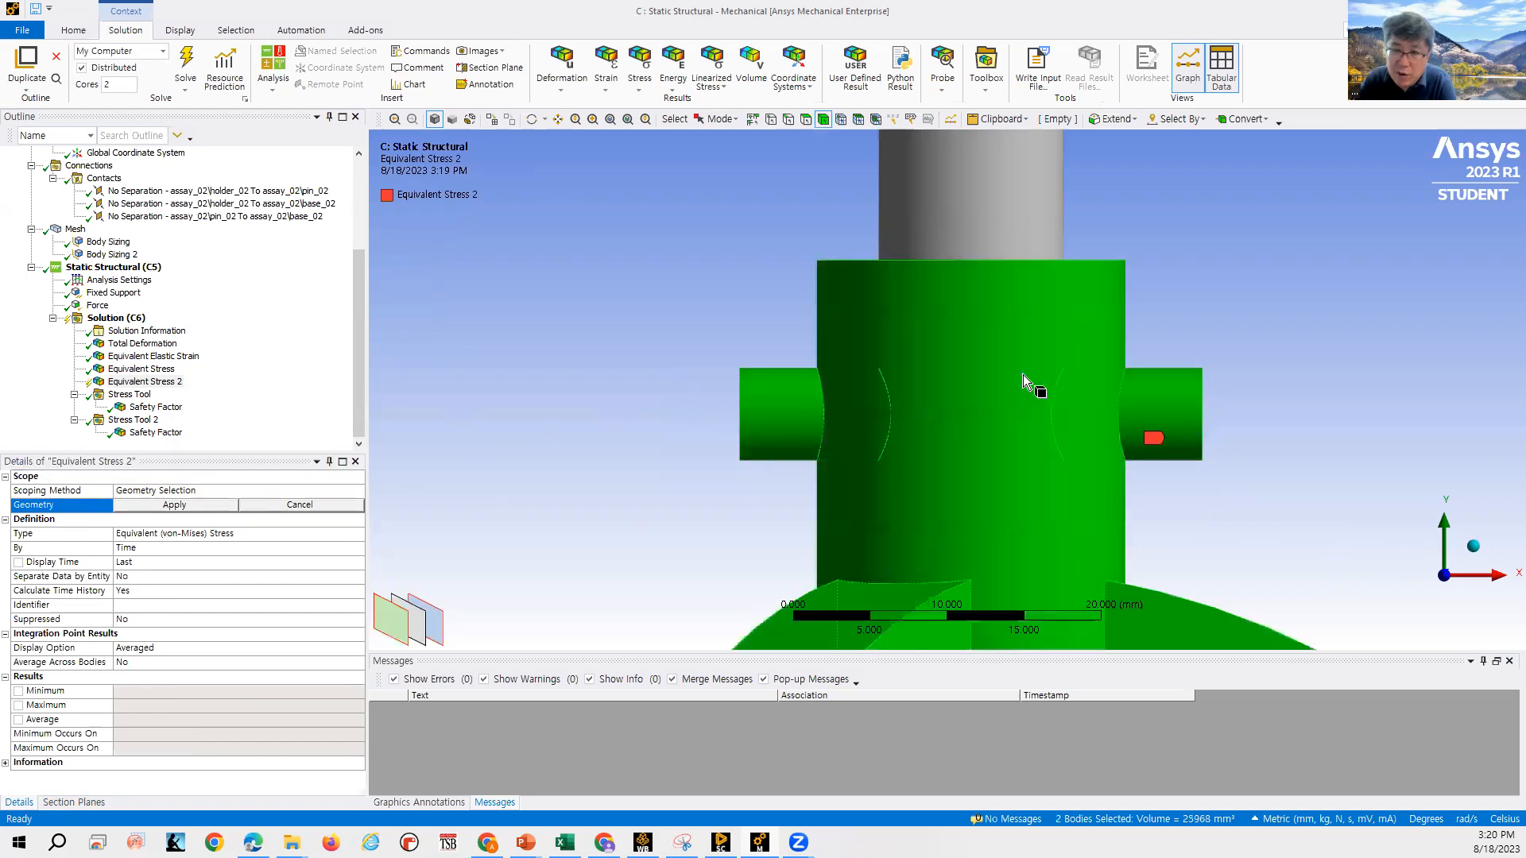
left_click(175, 504)
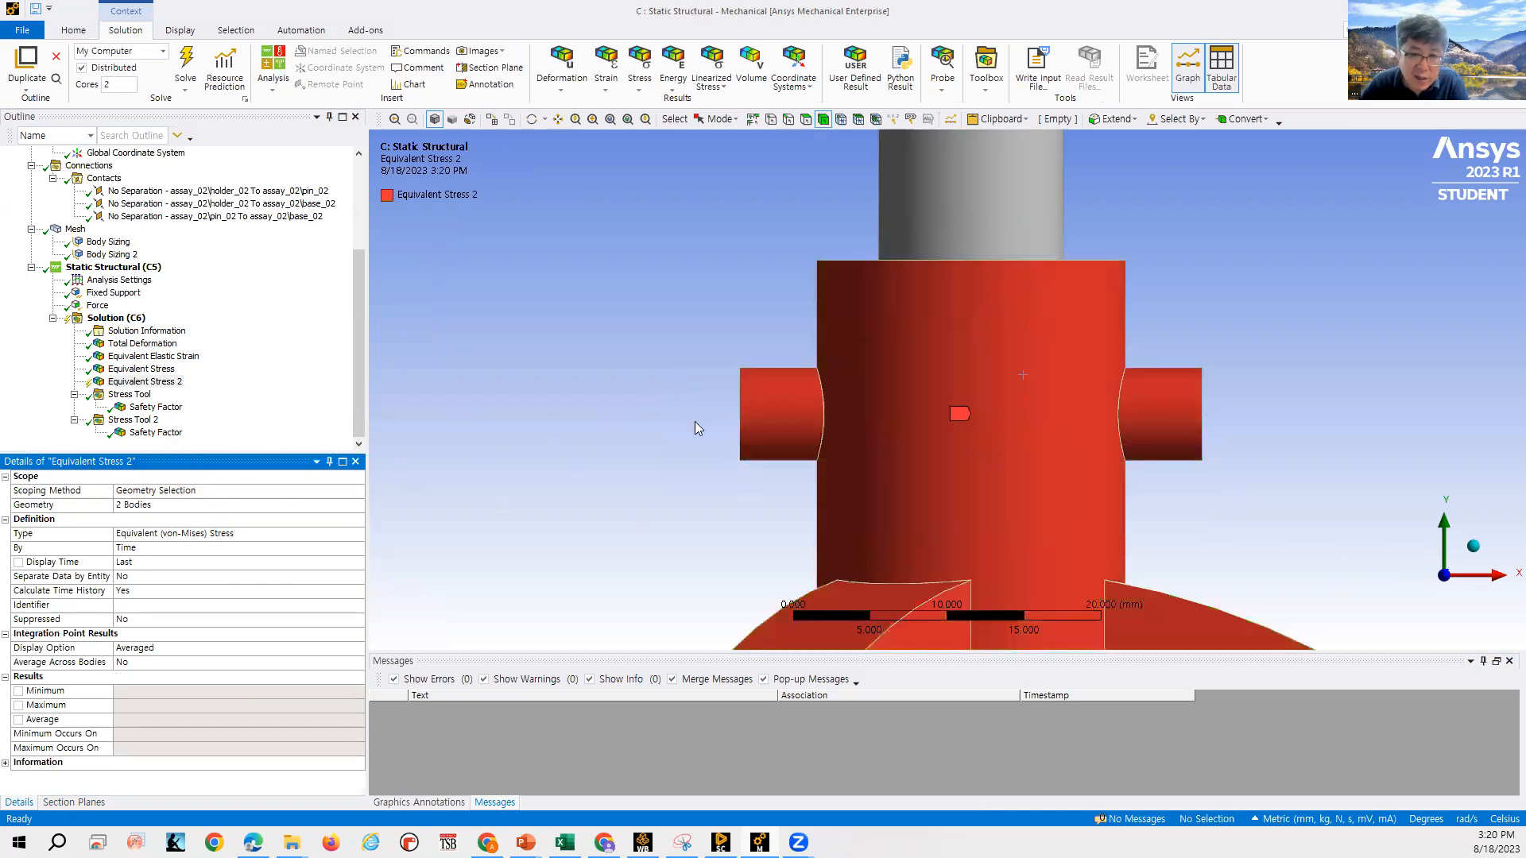
left_click(170, 507)
Retrieve the Equivalent Stress 2 result for the pin and base, and inspect the contours where they meet.
right_click(143, 383)
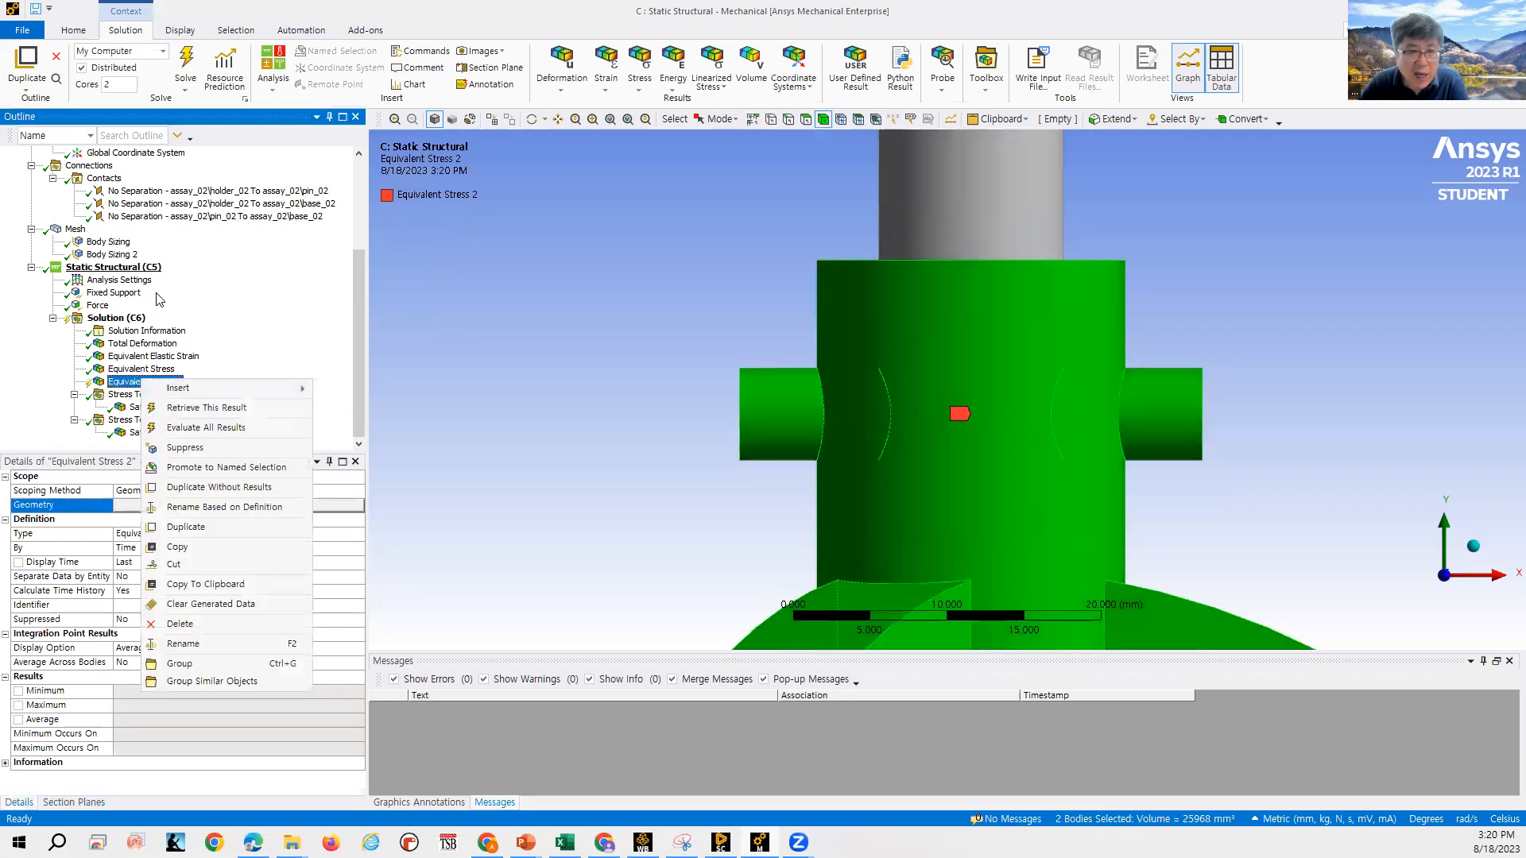
left_click(241, 412)
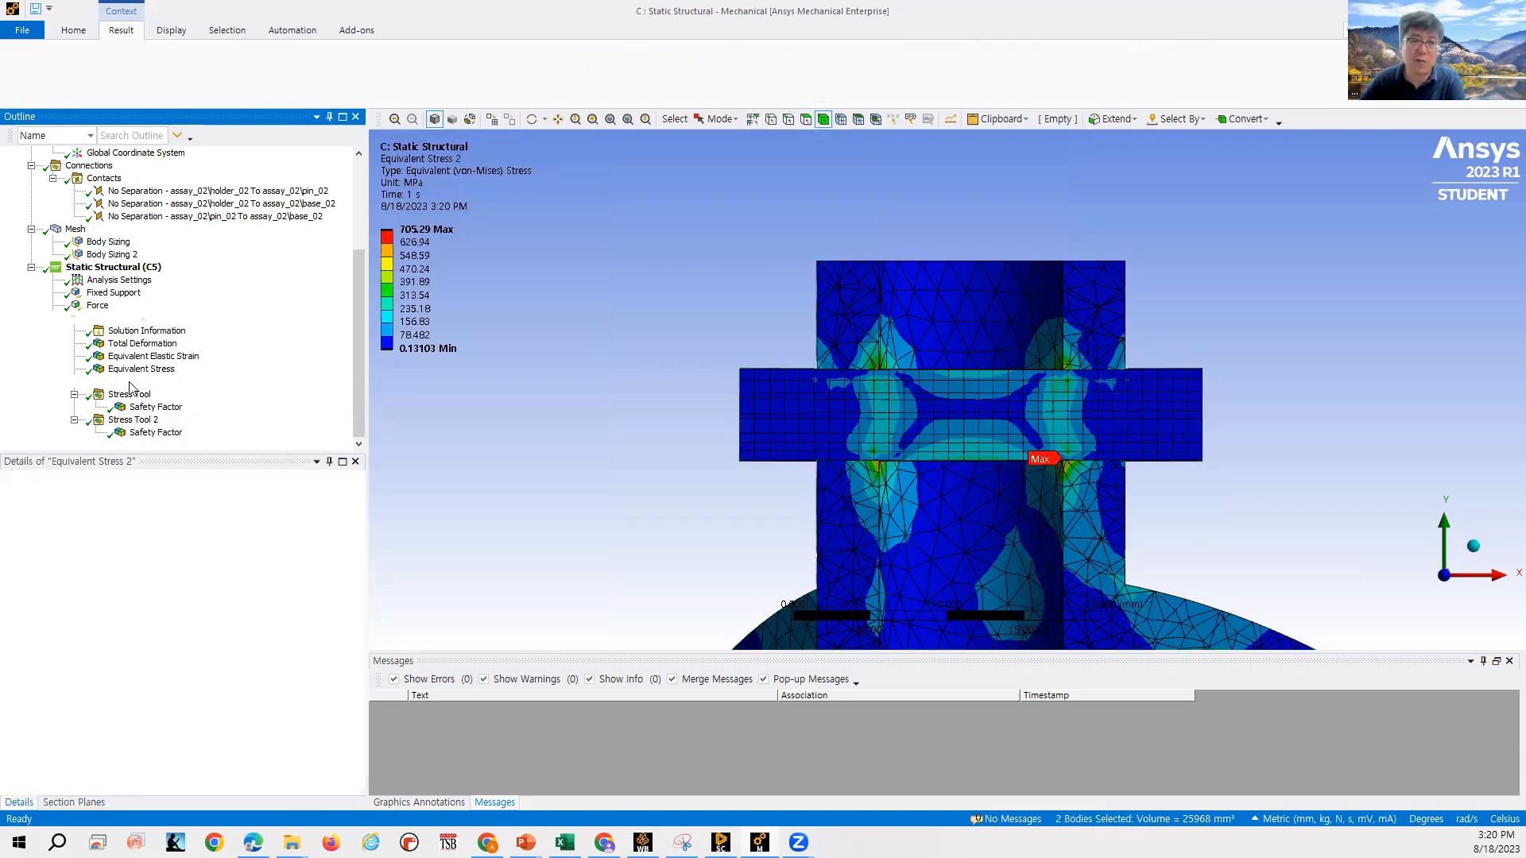
scroll(911, 475, "up", 4)
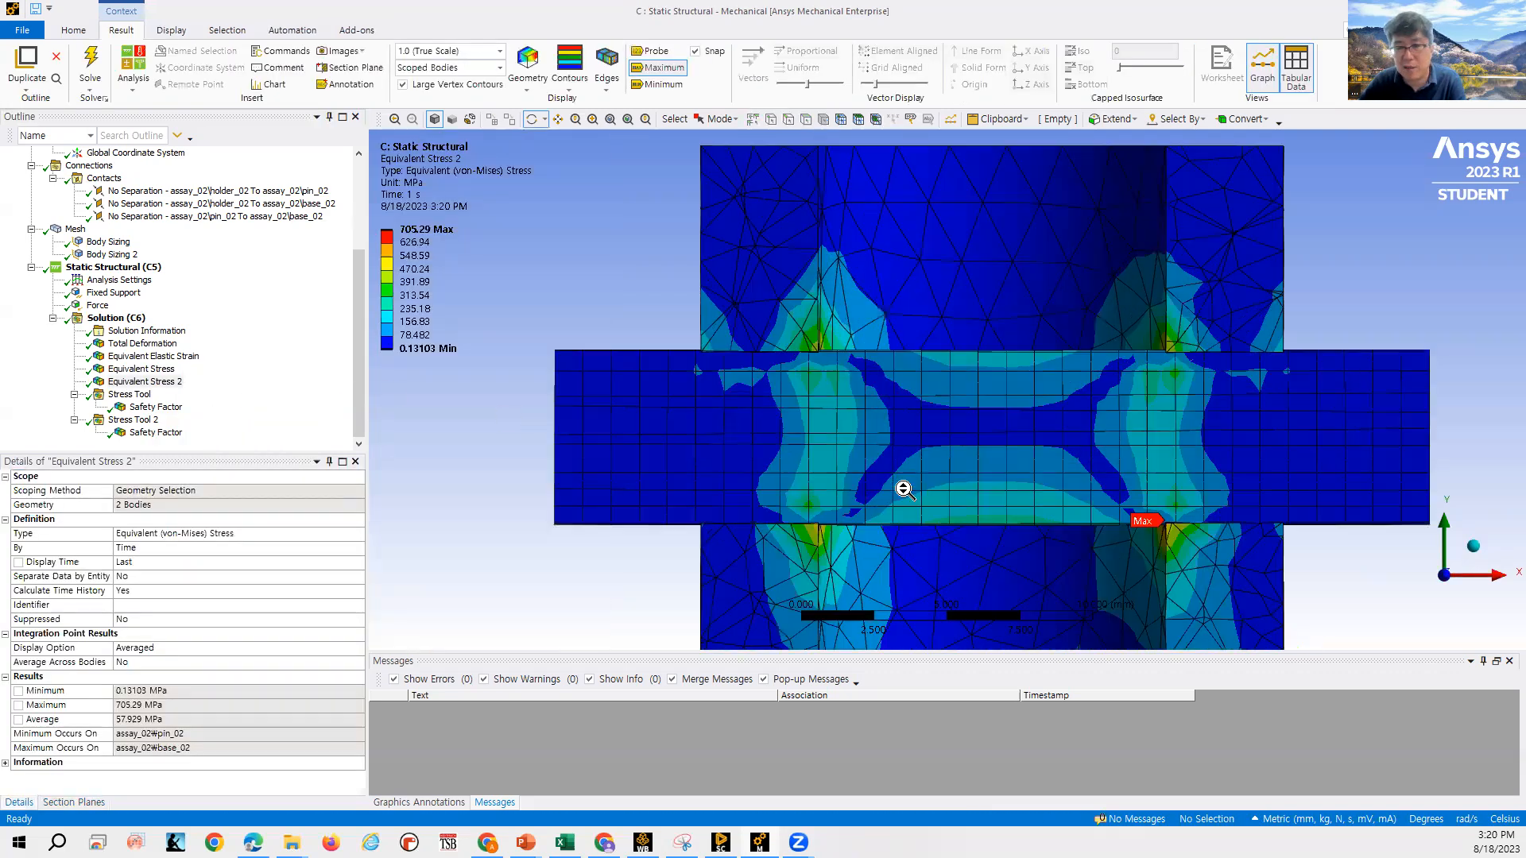
scroll(1404, 526, "down", 2)
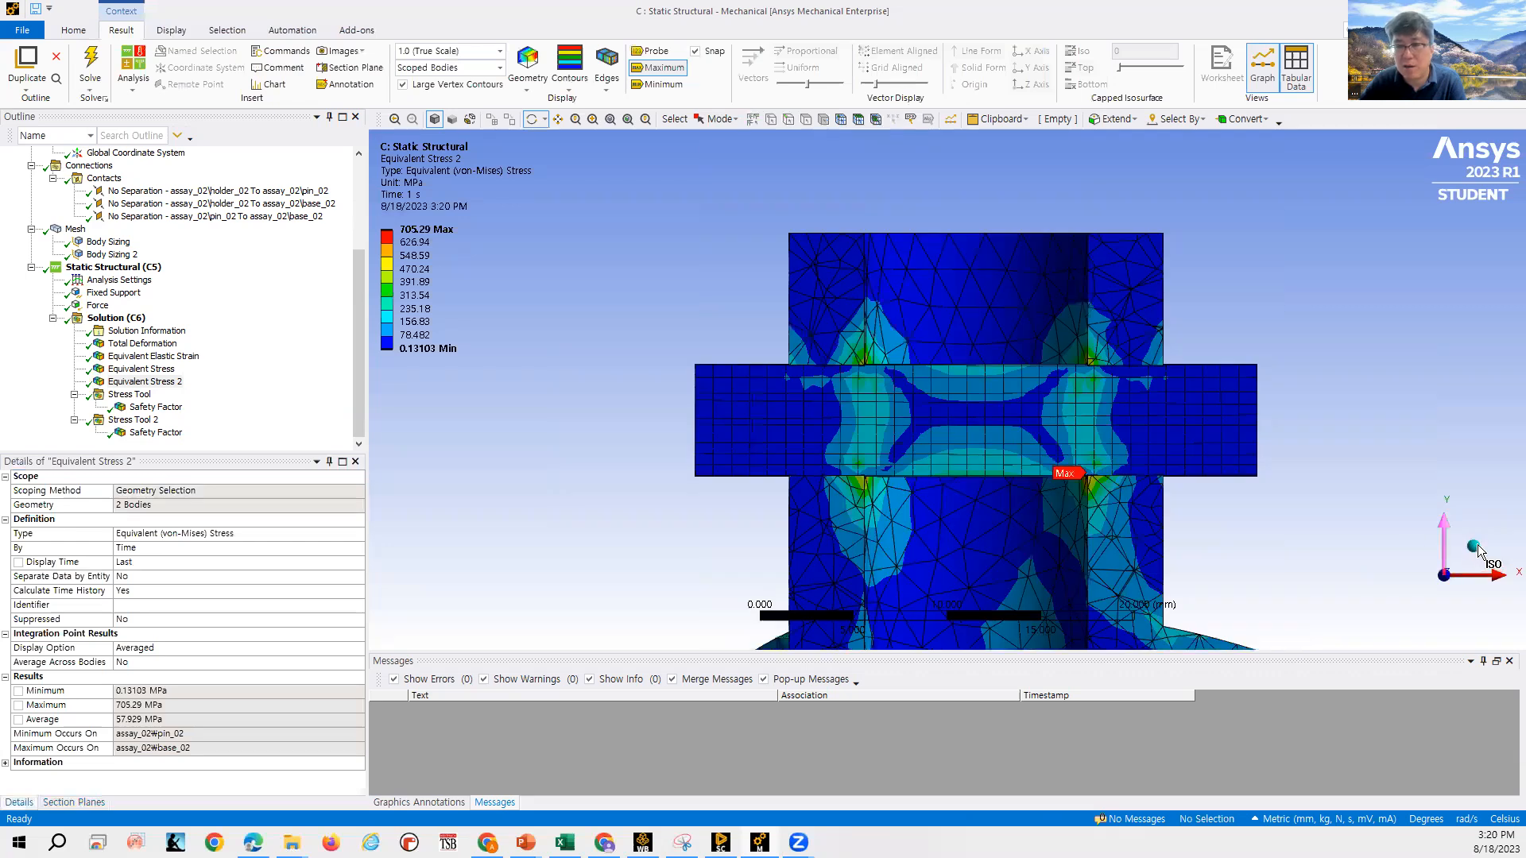
Examine the maximum stress location at the contact between the pin and the base hole in an isometric view.
left_click(1476, 548)
scroll(901, 192, "down", 3)
scroll(900, 192, "up", 2)
scroll(903, 184, "down", 2)
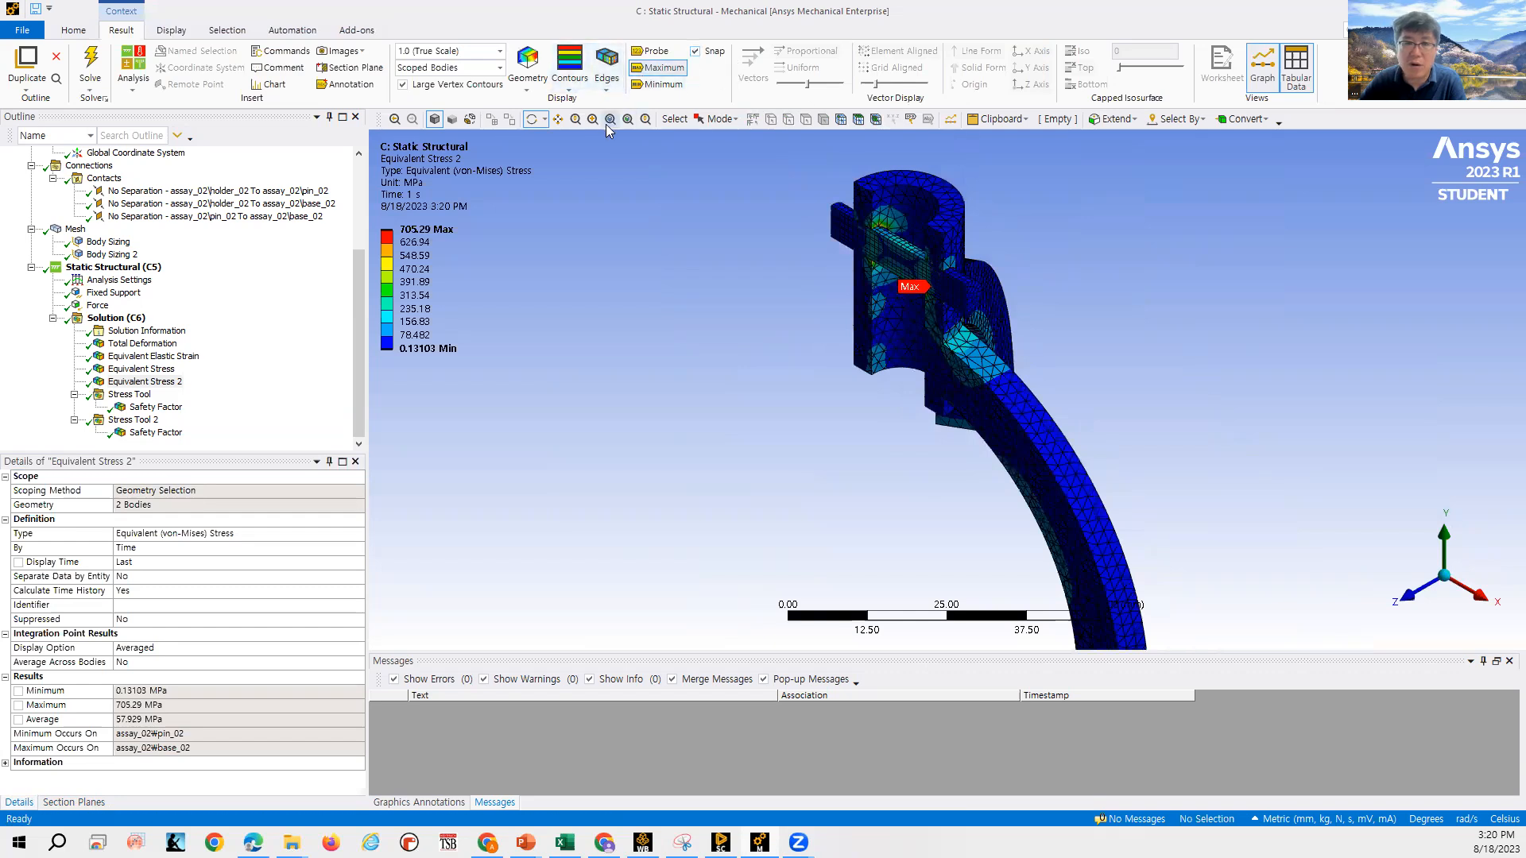
left_click_drag(757, 167, 954, 244)
left_click(558, 118)
scroll(1082, 454, "up", 2)
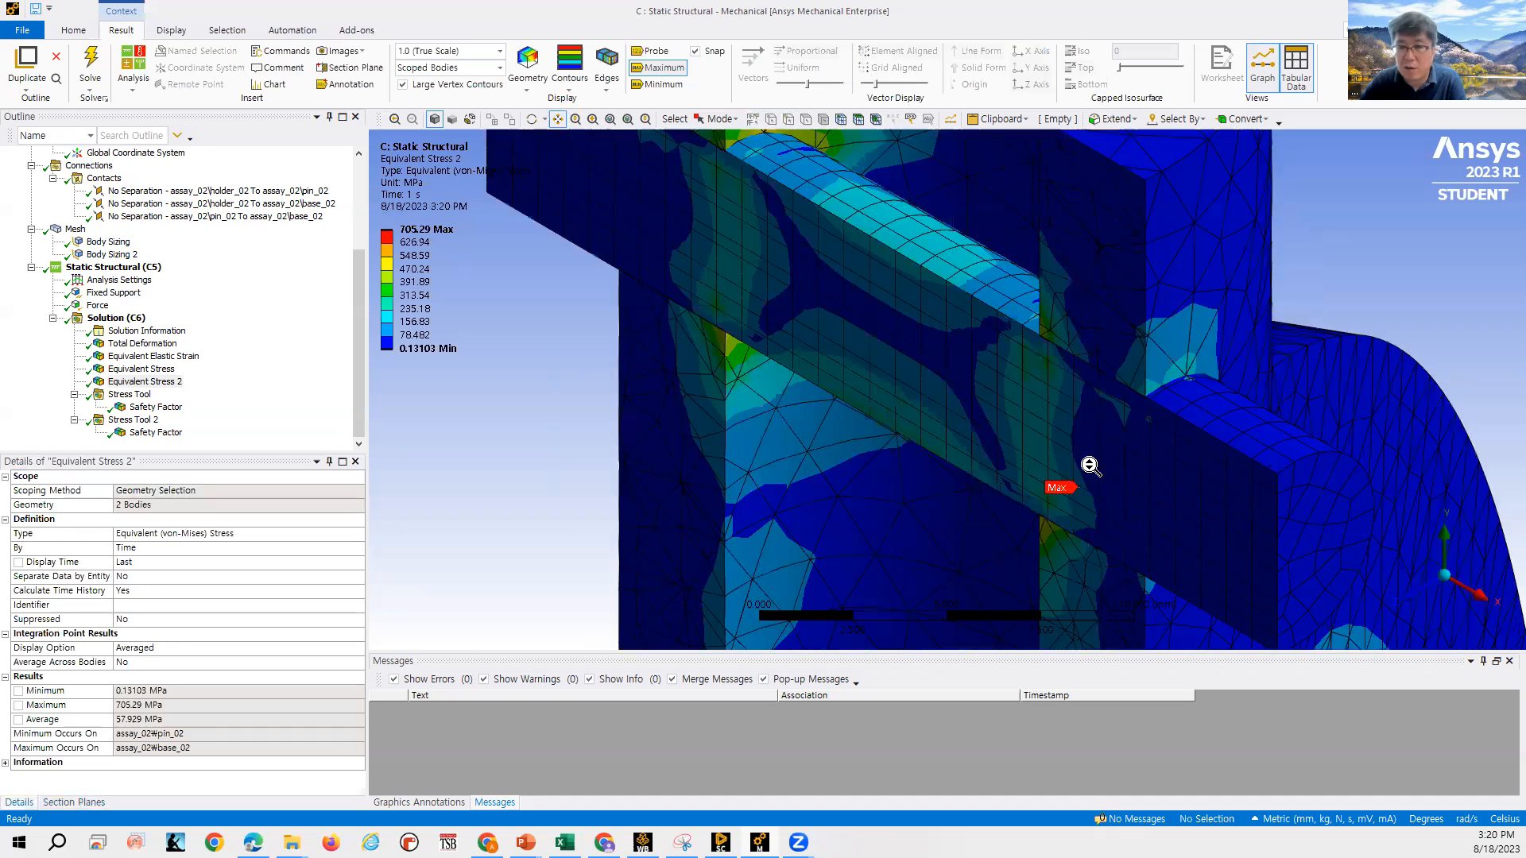
left_click_drag(1062, 502, 936, 368)
scroll(936, 368, "up", 2)
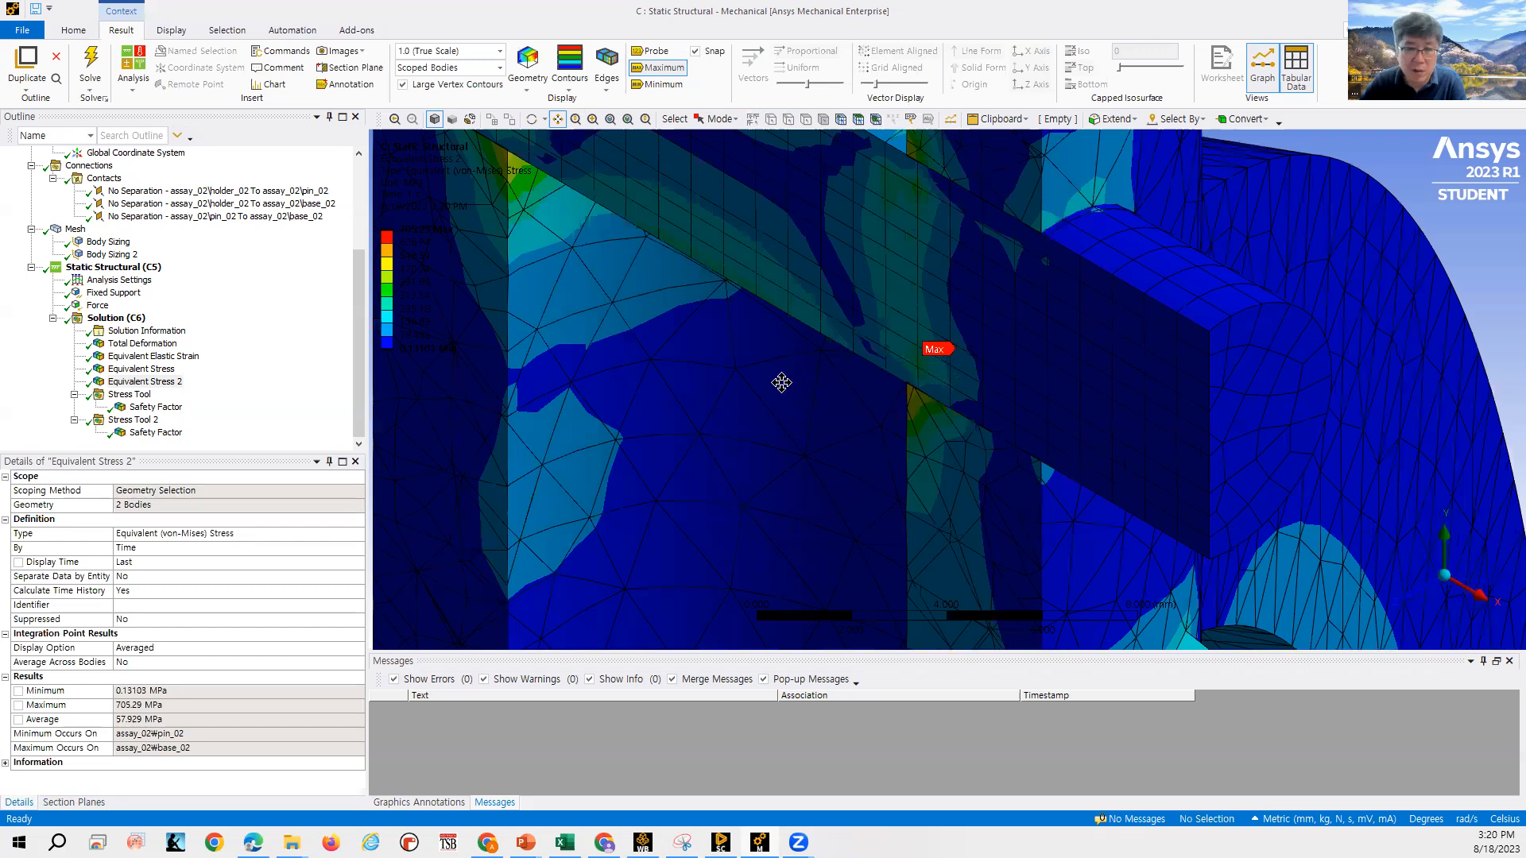
scroll(790, 378, "down", 5)
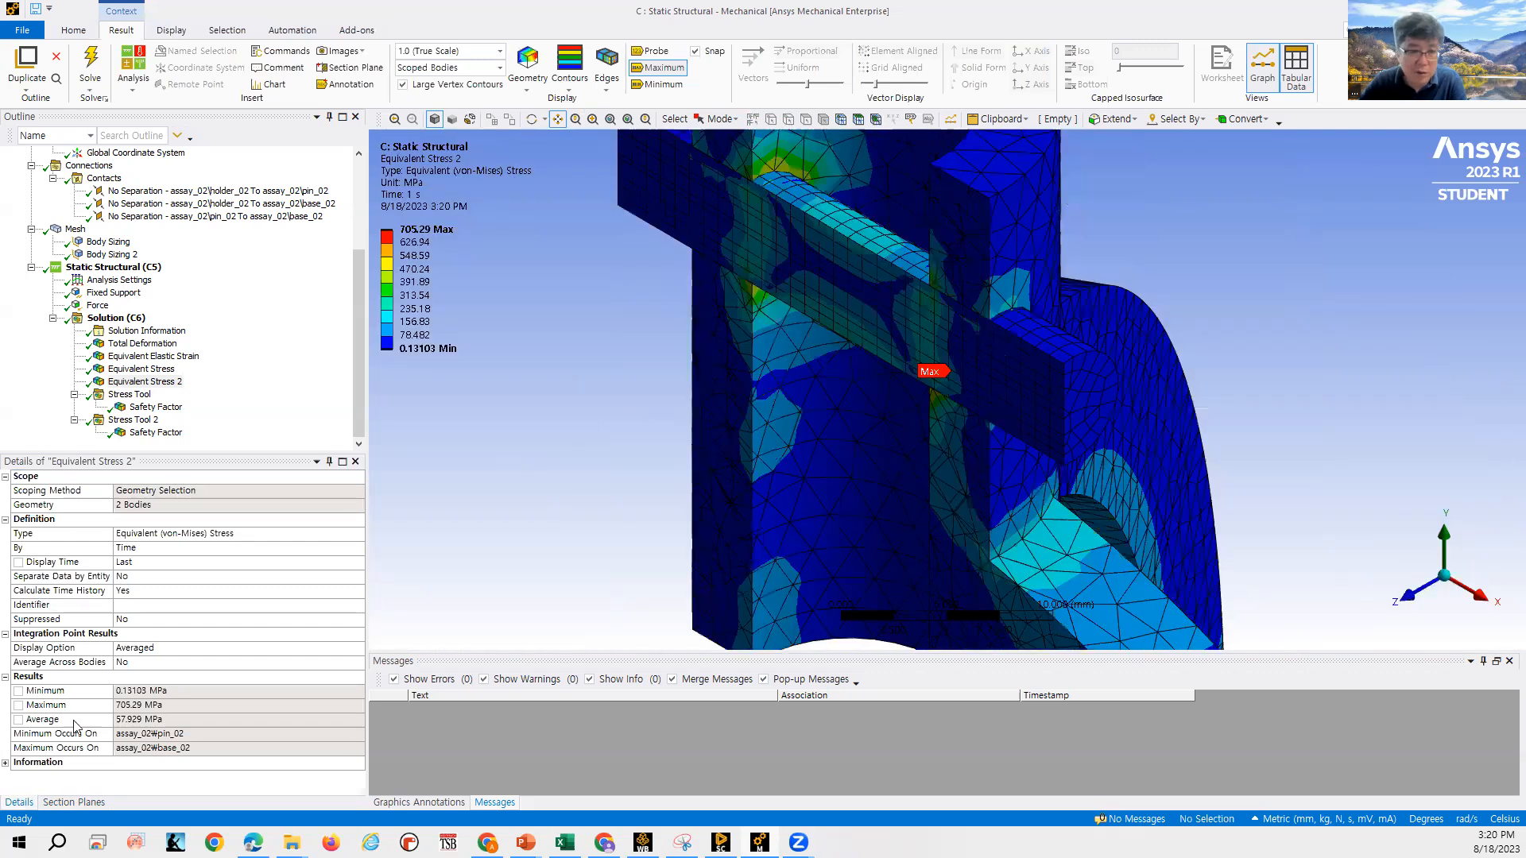
Edit Section Plane1 and nudge it slightly along its normal, checking the cut near the maximum stress location.
left_click(71, 802)
left_click(54, 501)
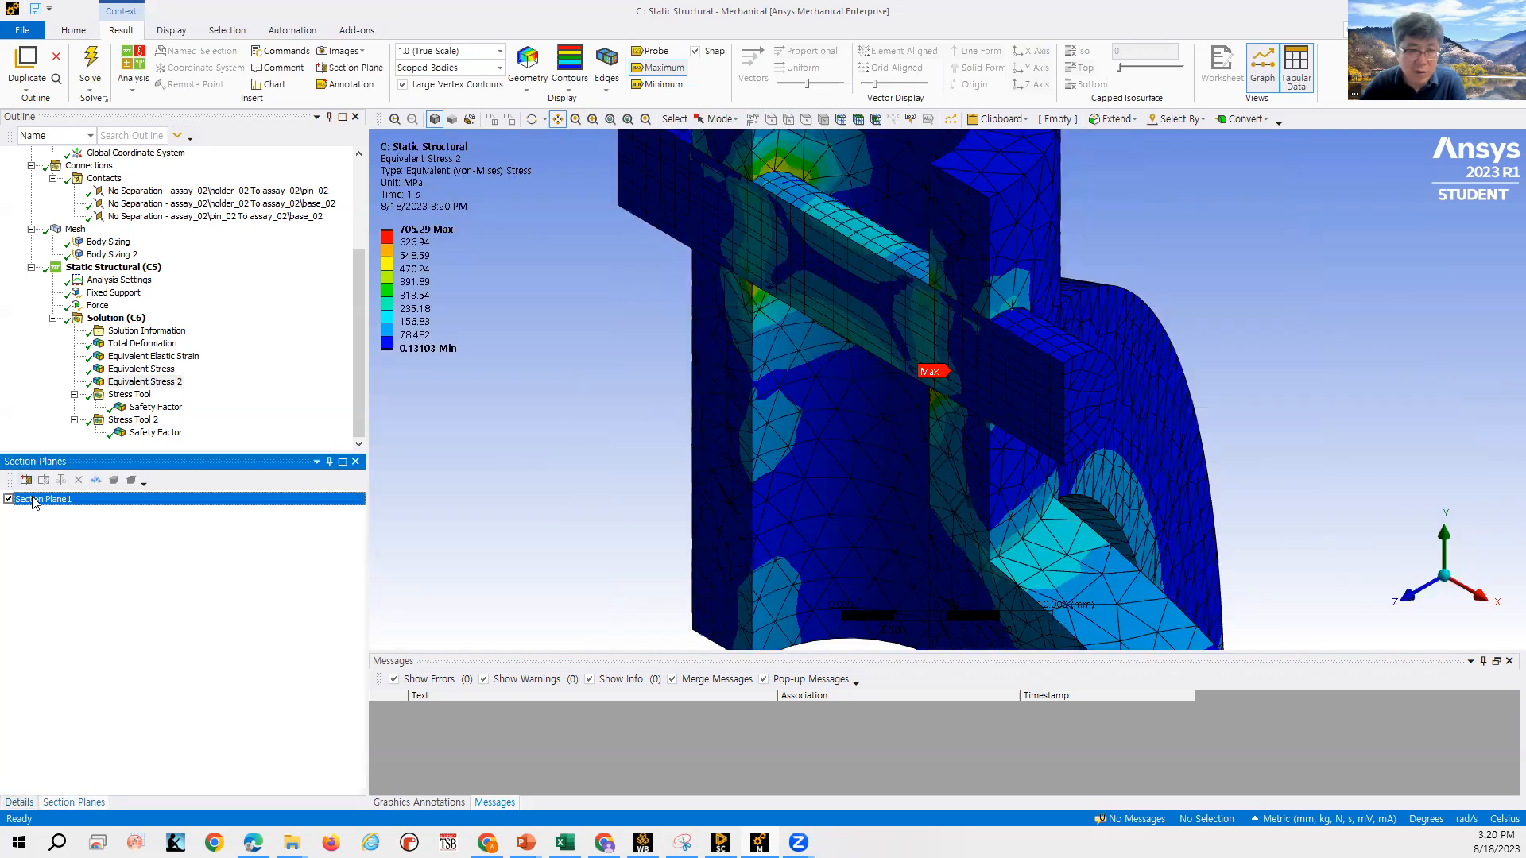
scroll(1025, 533, "down", 1)
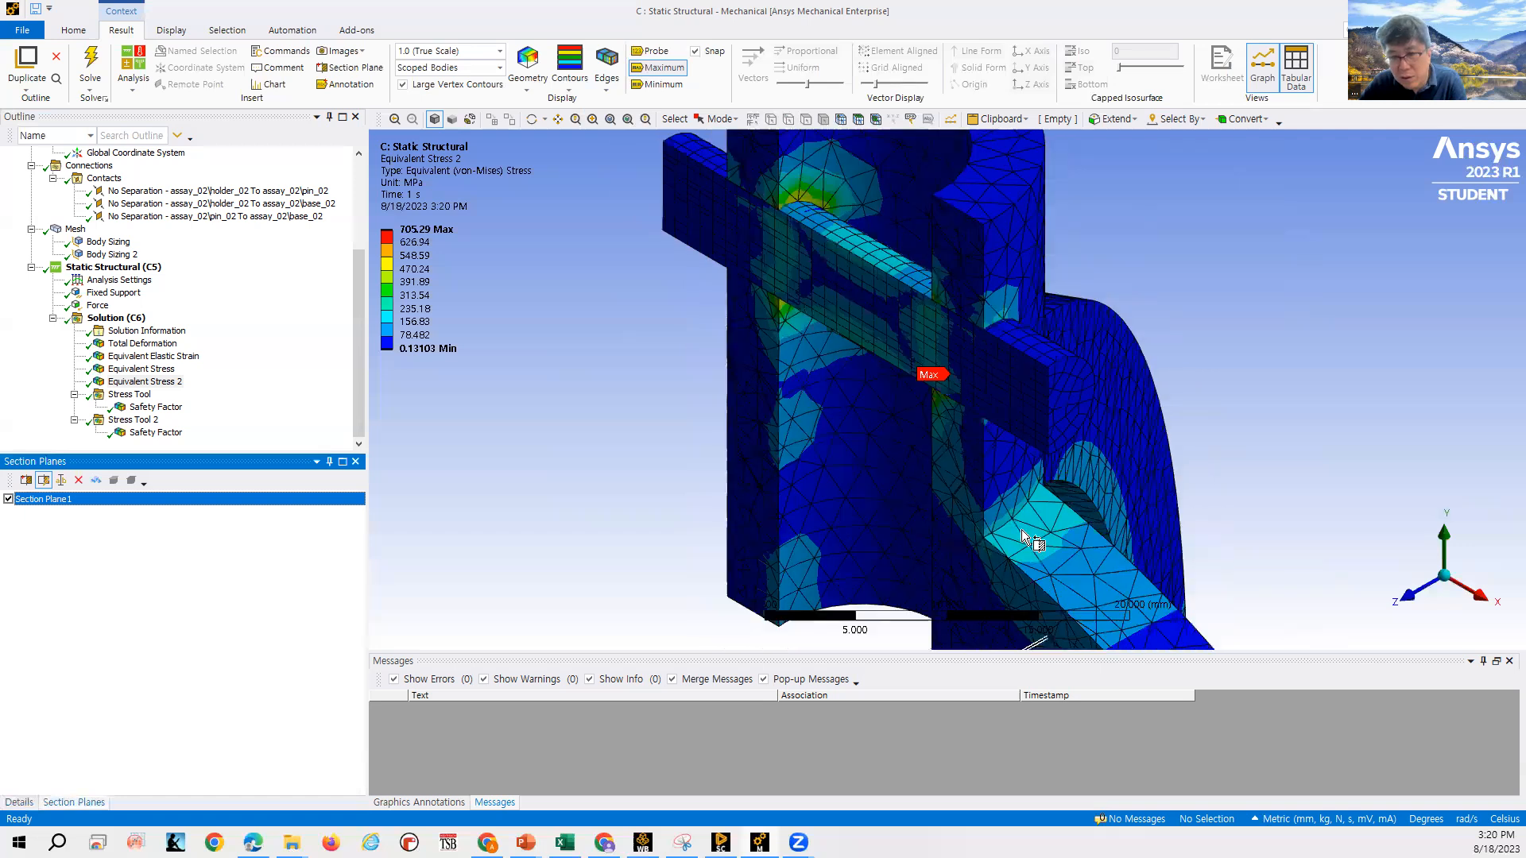
scroll(1004, 601, "down", 1)
left_click_drag(980, 615, 985, 622)
scroll(962, 429, "up", 1)
scroll(978, 415, "up", 1)
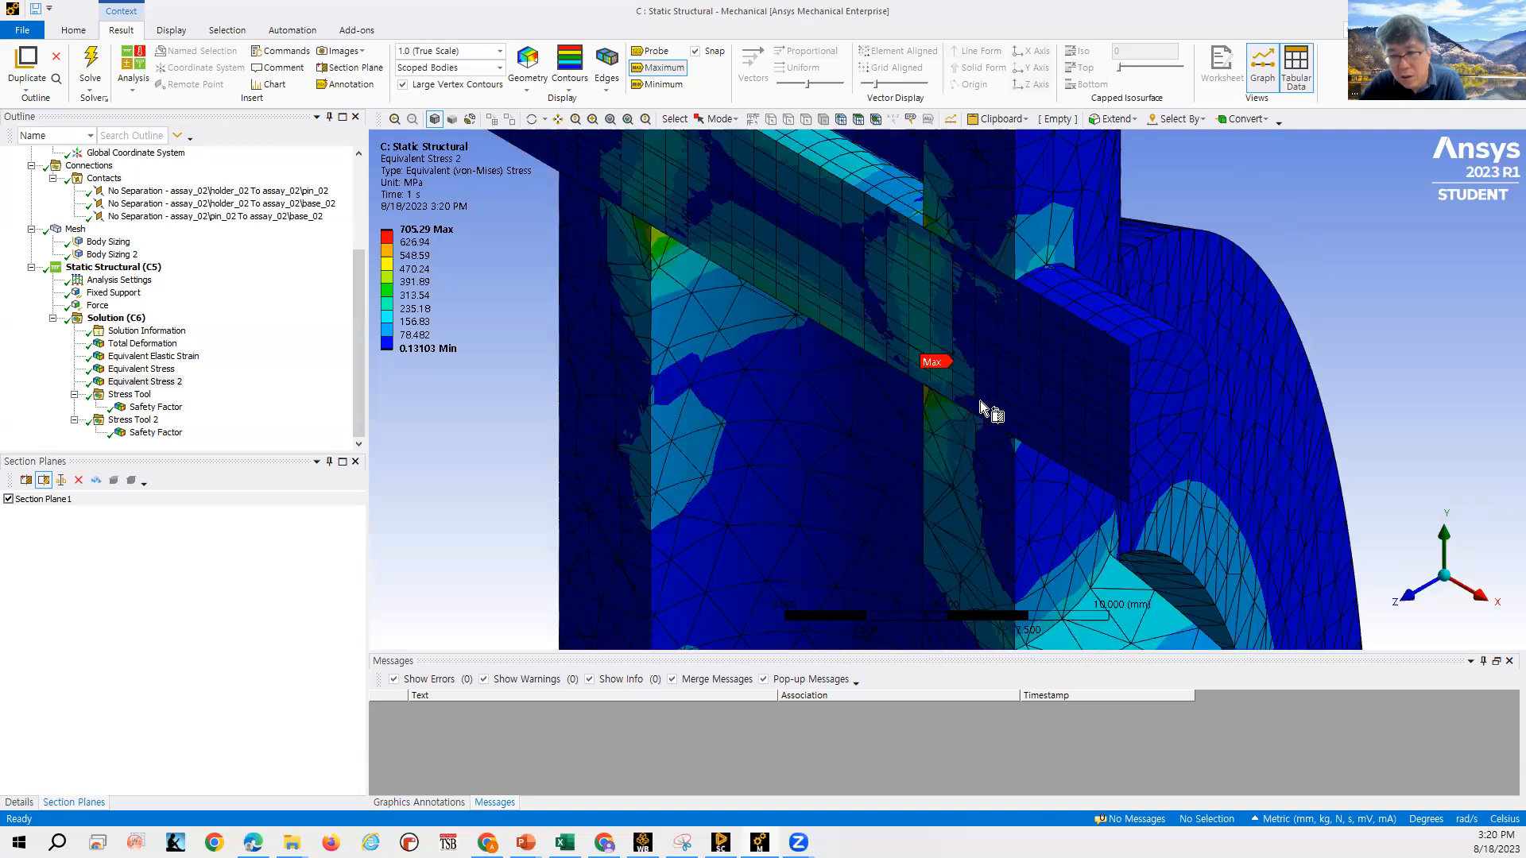
scroll(978, 386, "up", 2)
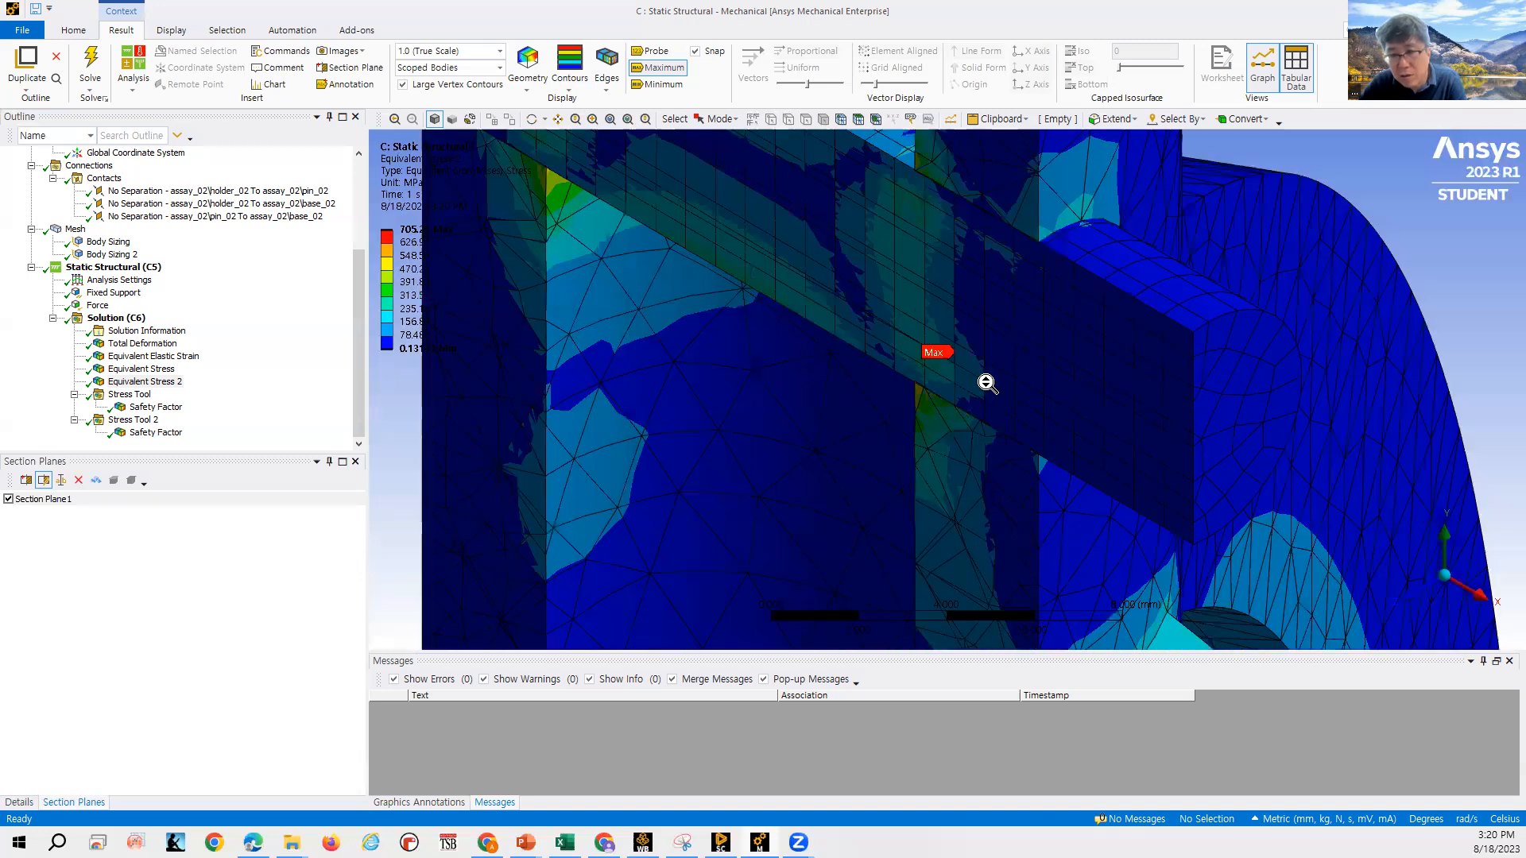
scroll(1353, 560, "down", 5)
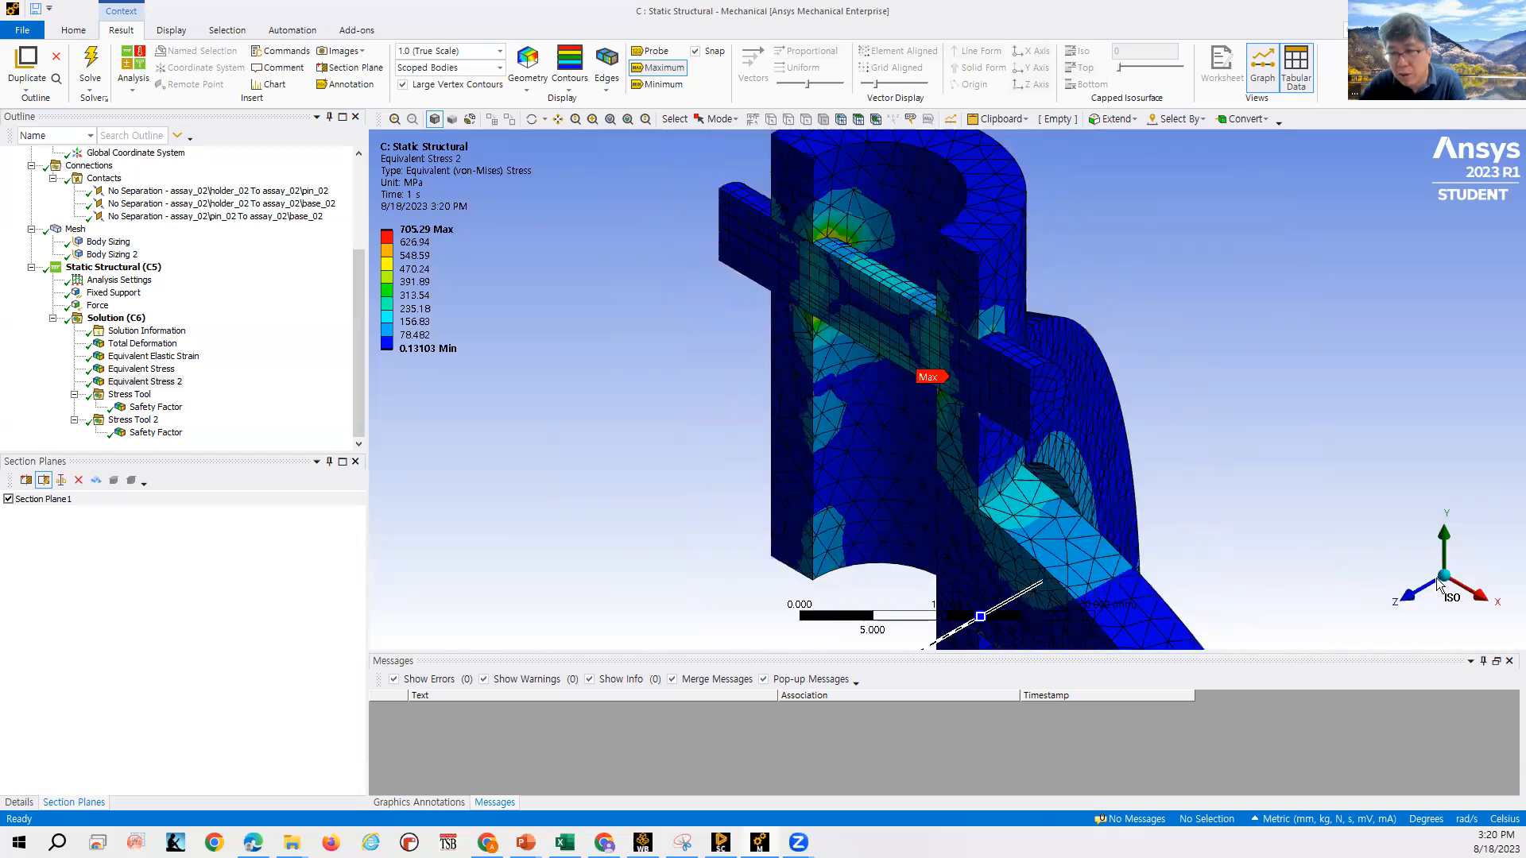
Shift Section Plane1 along the Z axis in a side view, and show the model on the plane's other side in isometric view.
left_click(1469, 592)
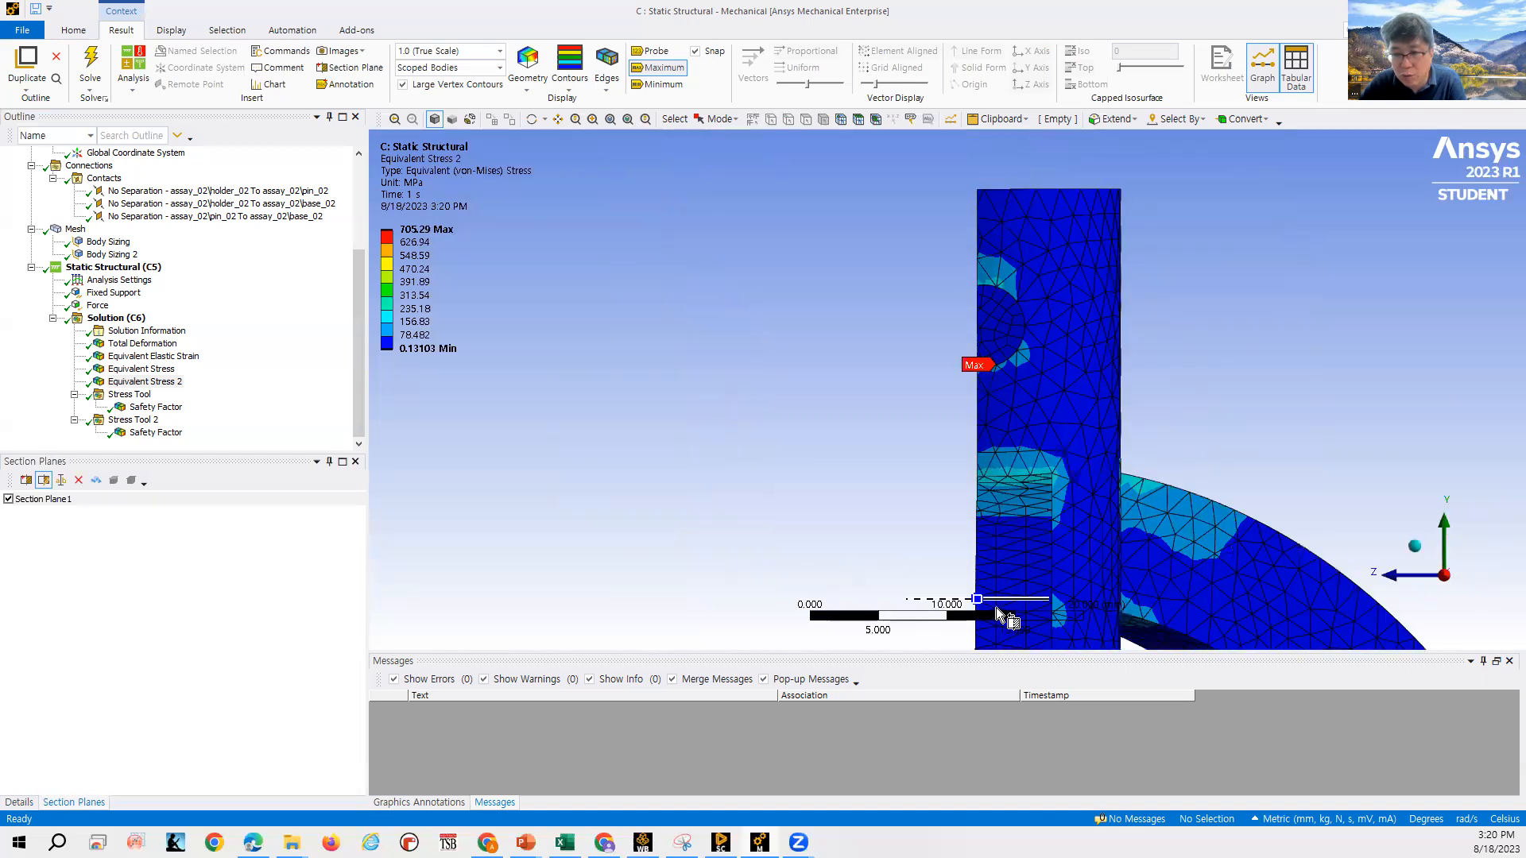
left_click_drag(979, 609, 997, 615)
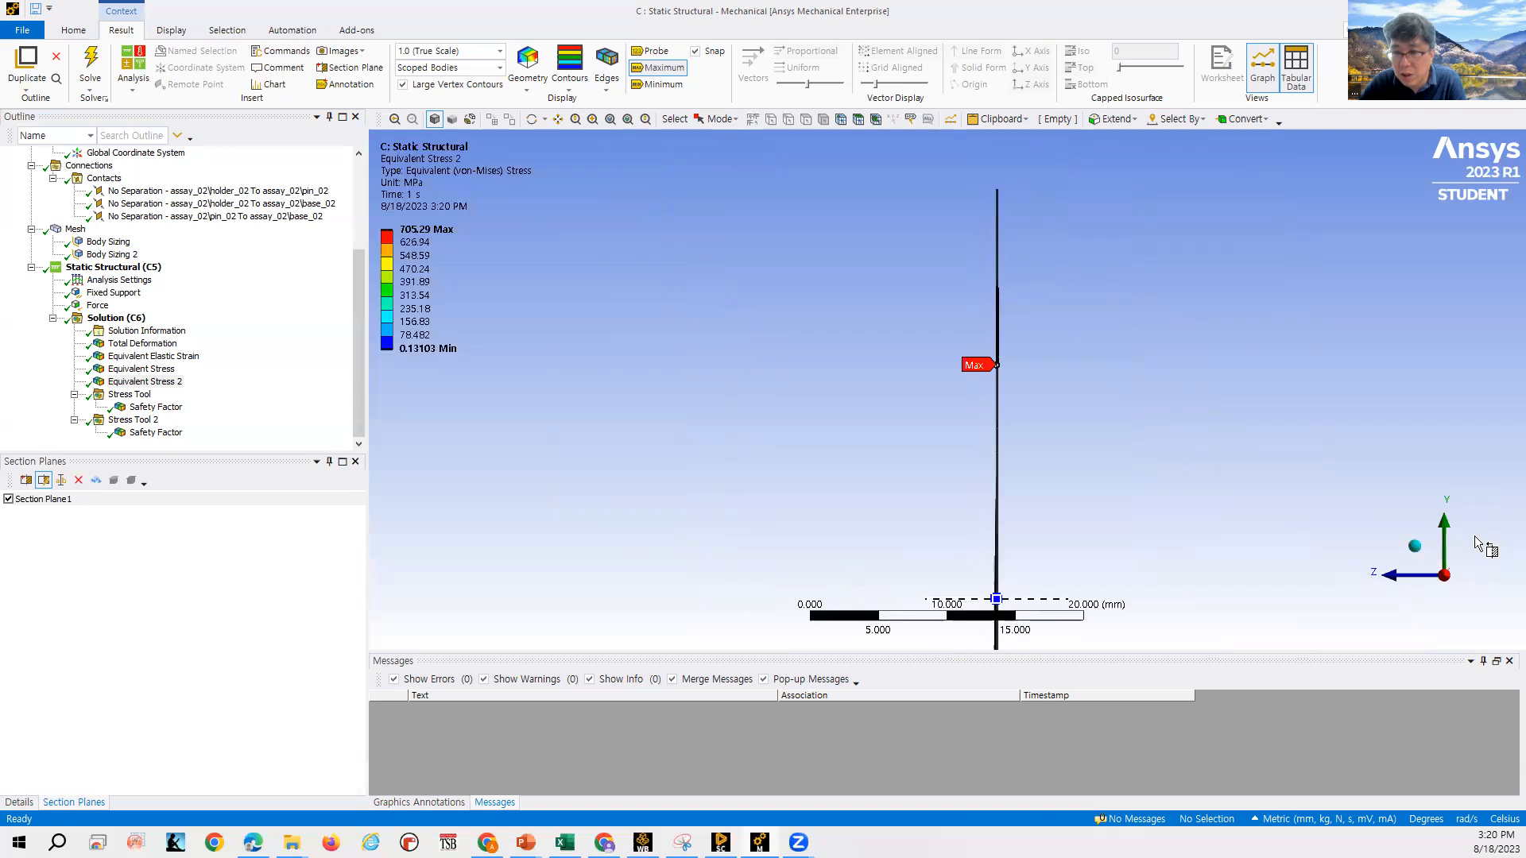
left_click(1413, 553)
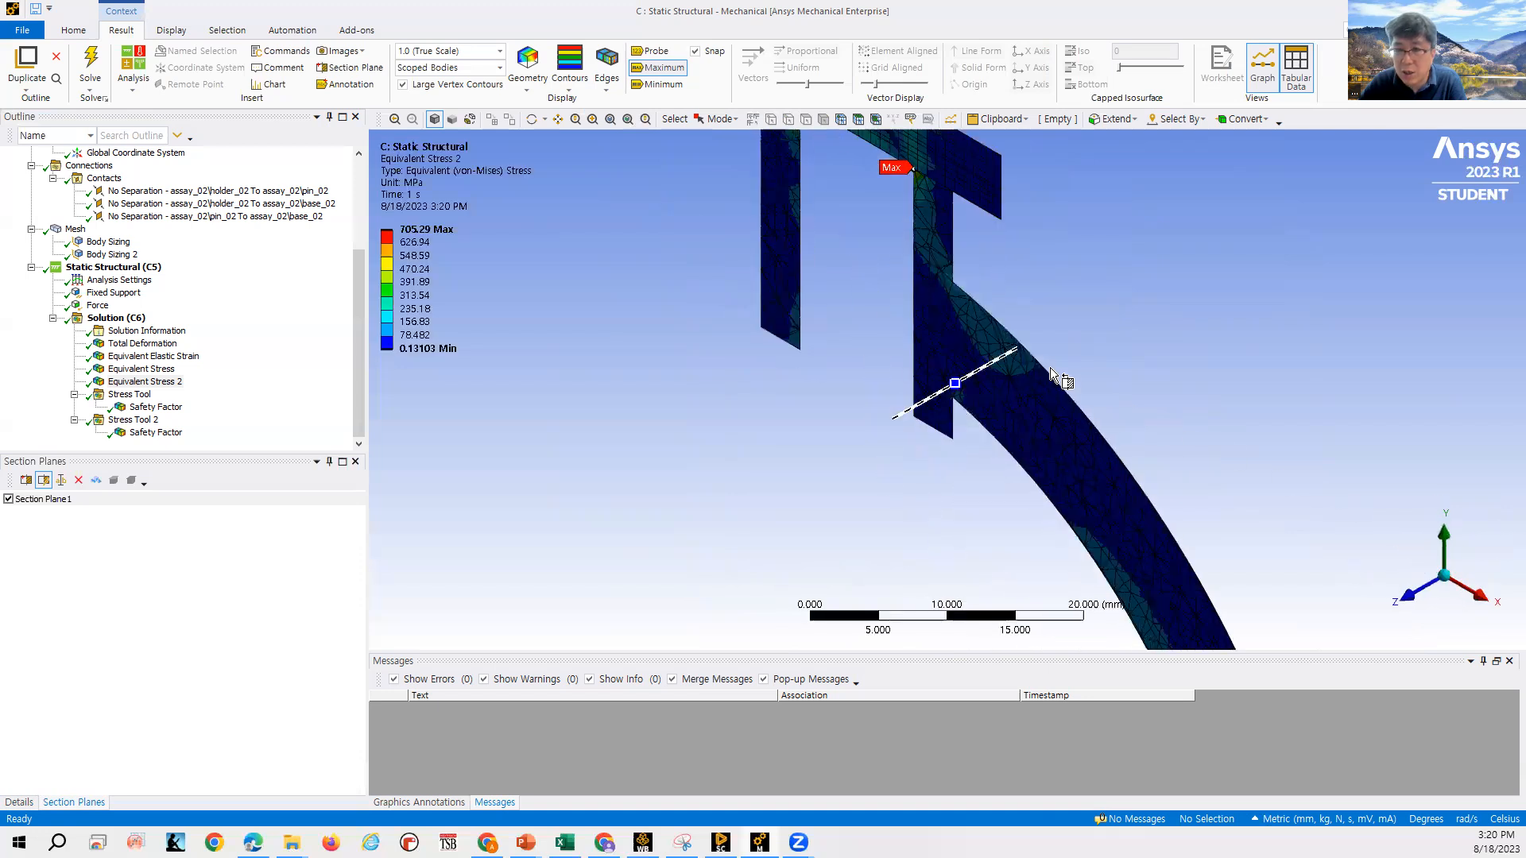
left_click(928, 399)
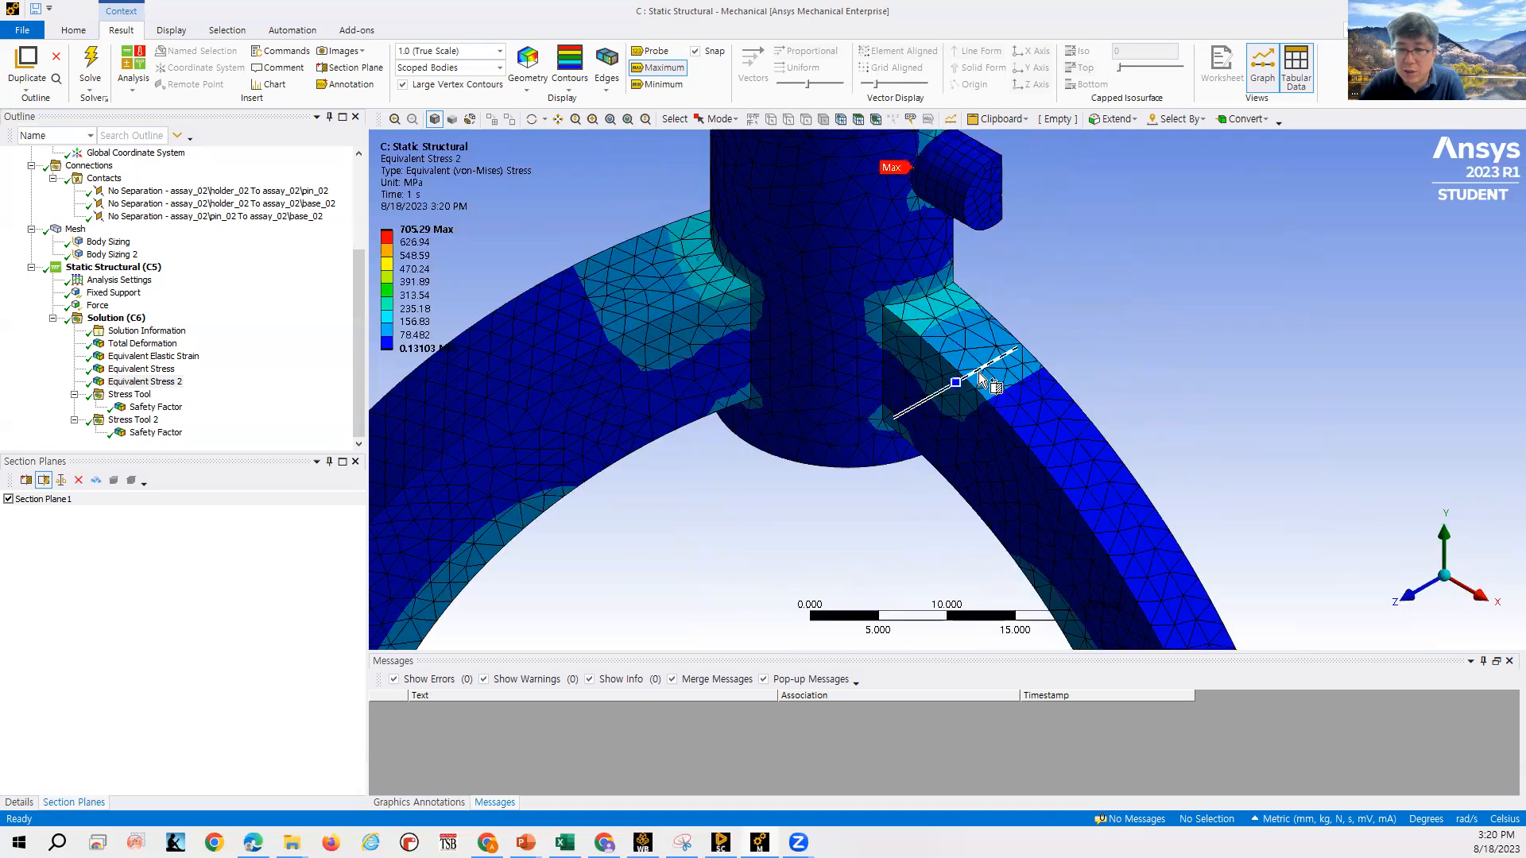
Switch the displayed side of Section Plane1 back and forth, ending with the cut through the pin and base exposed.
left_click(980, 371)
left_click(970, 379)
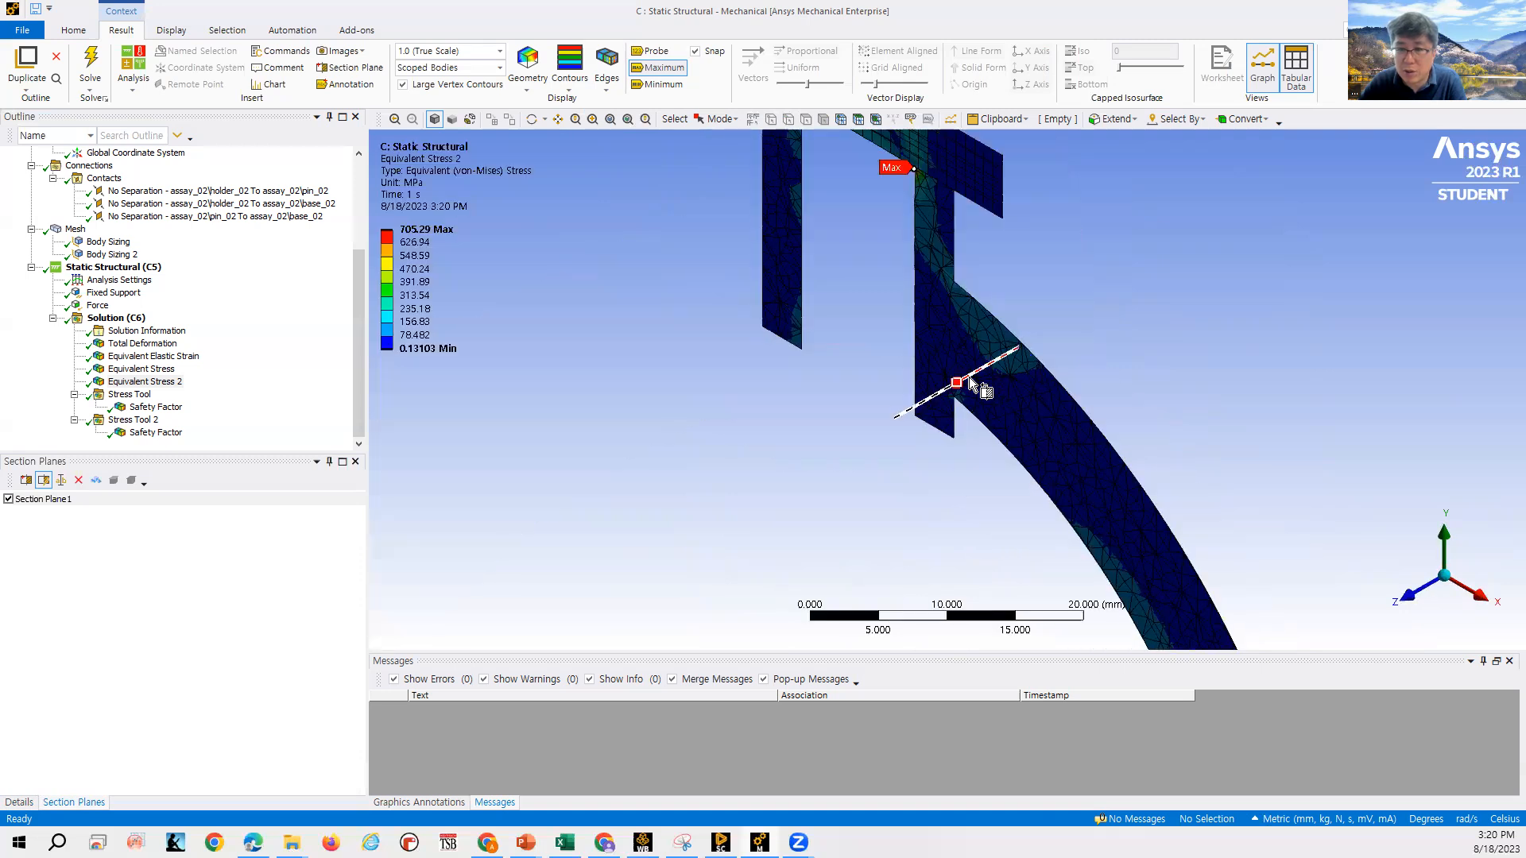
left_click(928, 397)
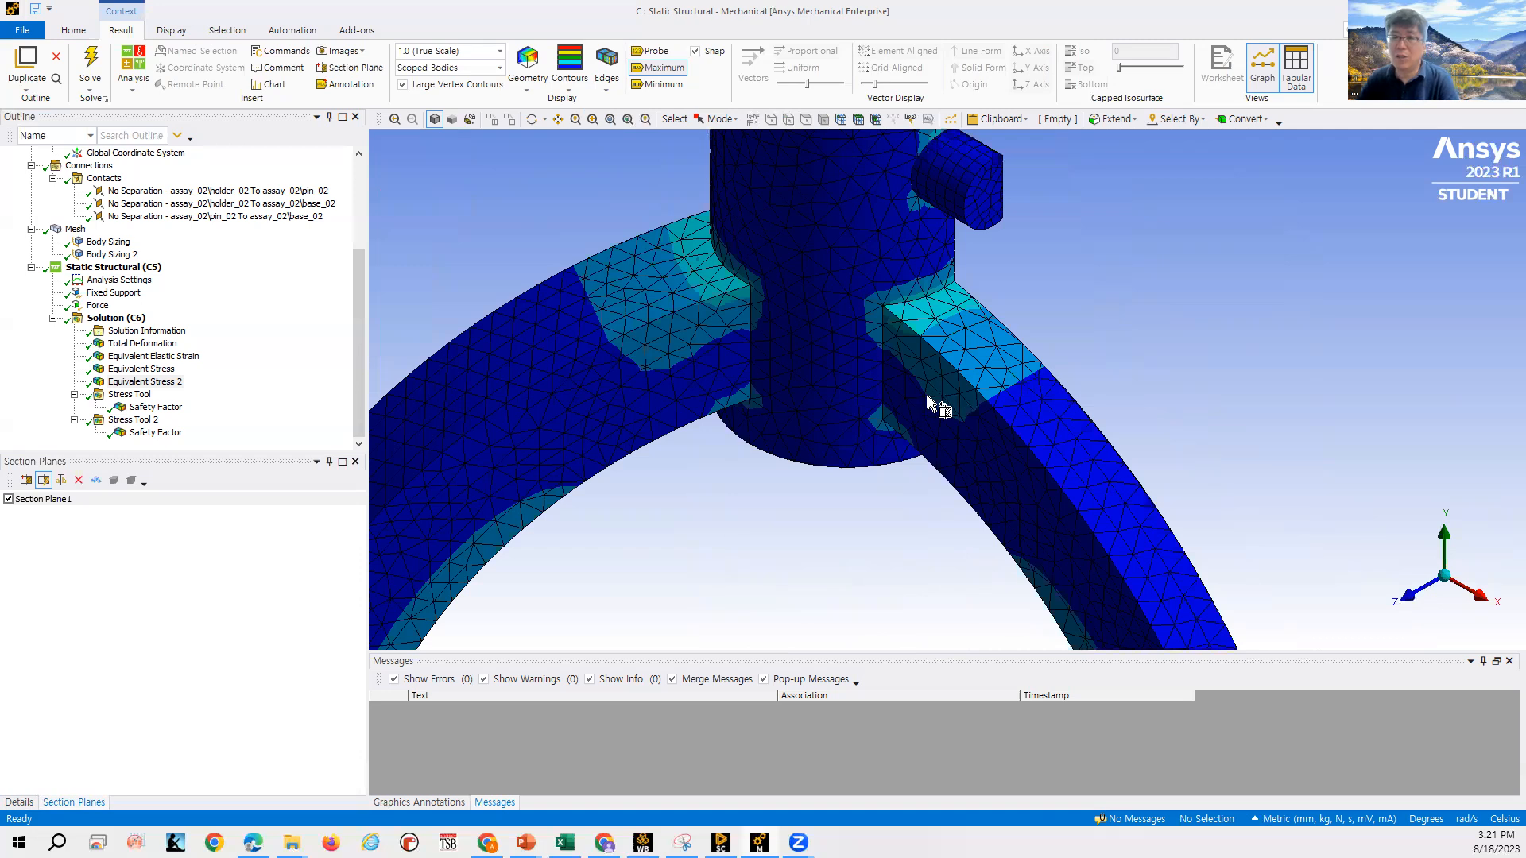
left_click(926, 399)
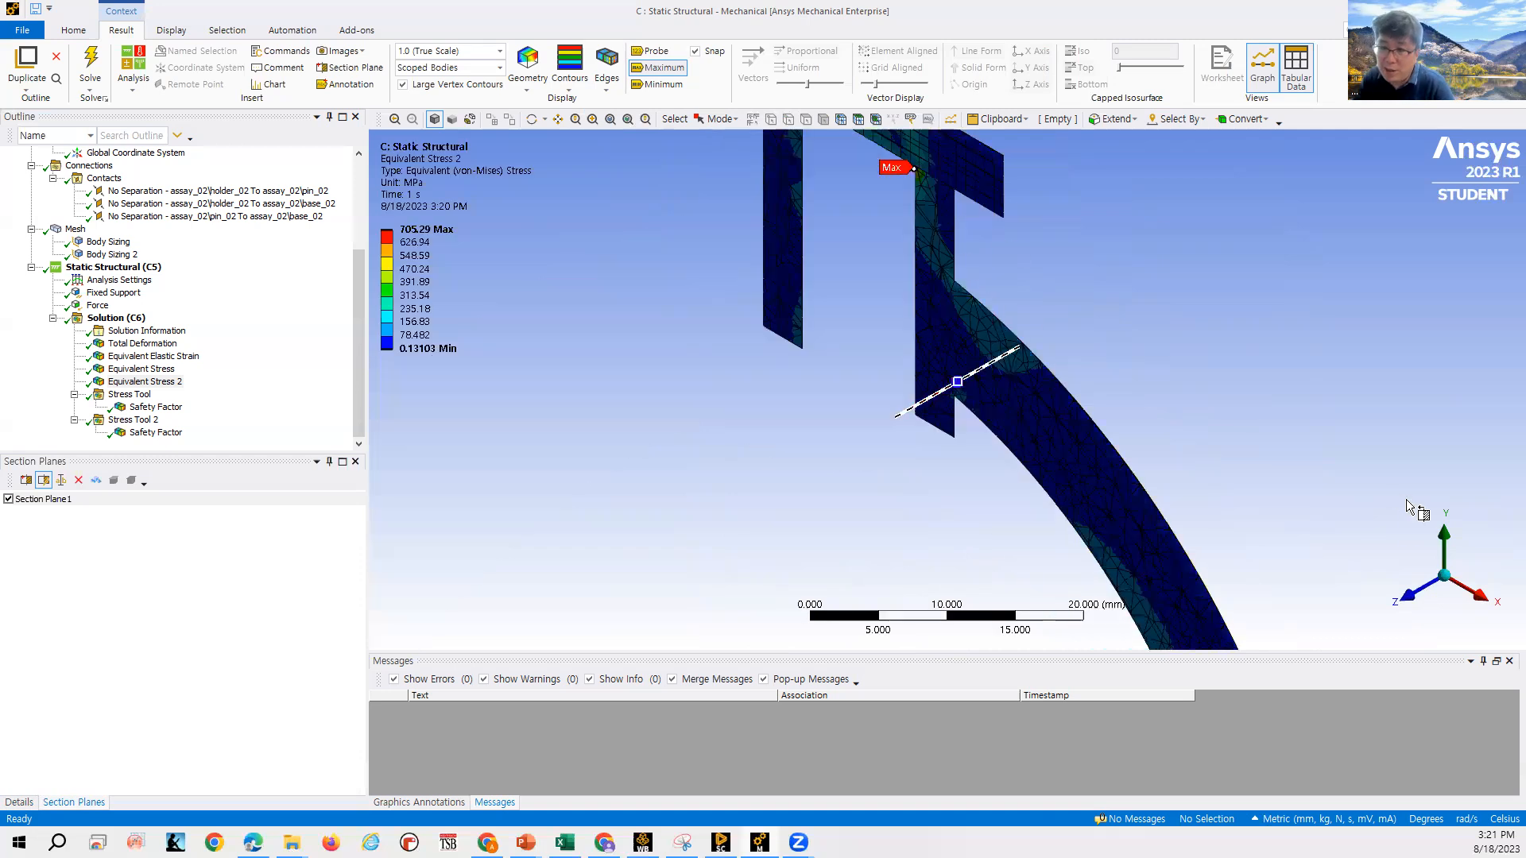
Examine the sectioned pin and base contours around the maximum stress location in a front view along the Z axis.
left_click(1429, 589)
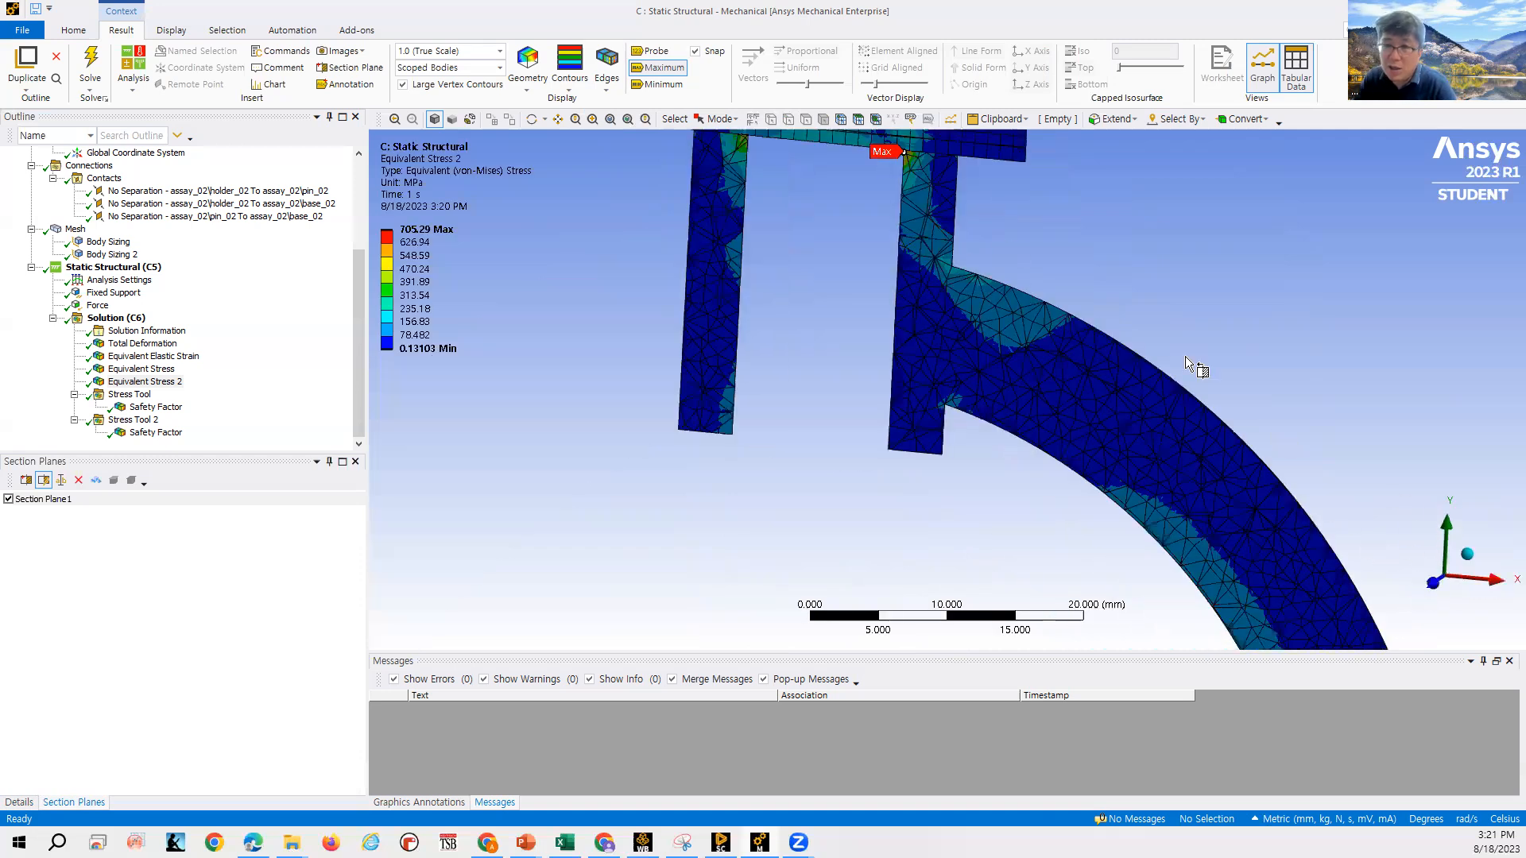
scroll(874, 242, "down", 3)
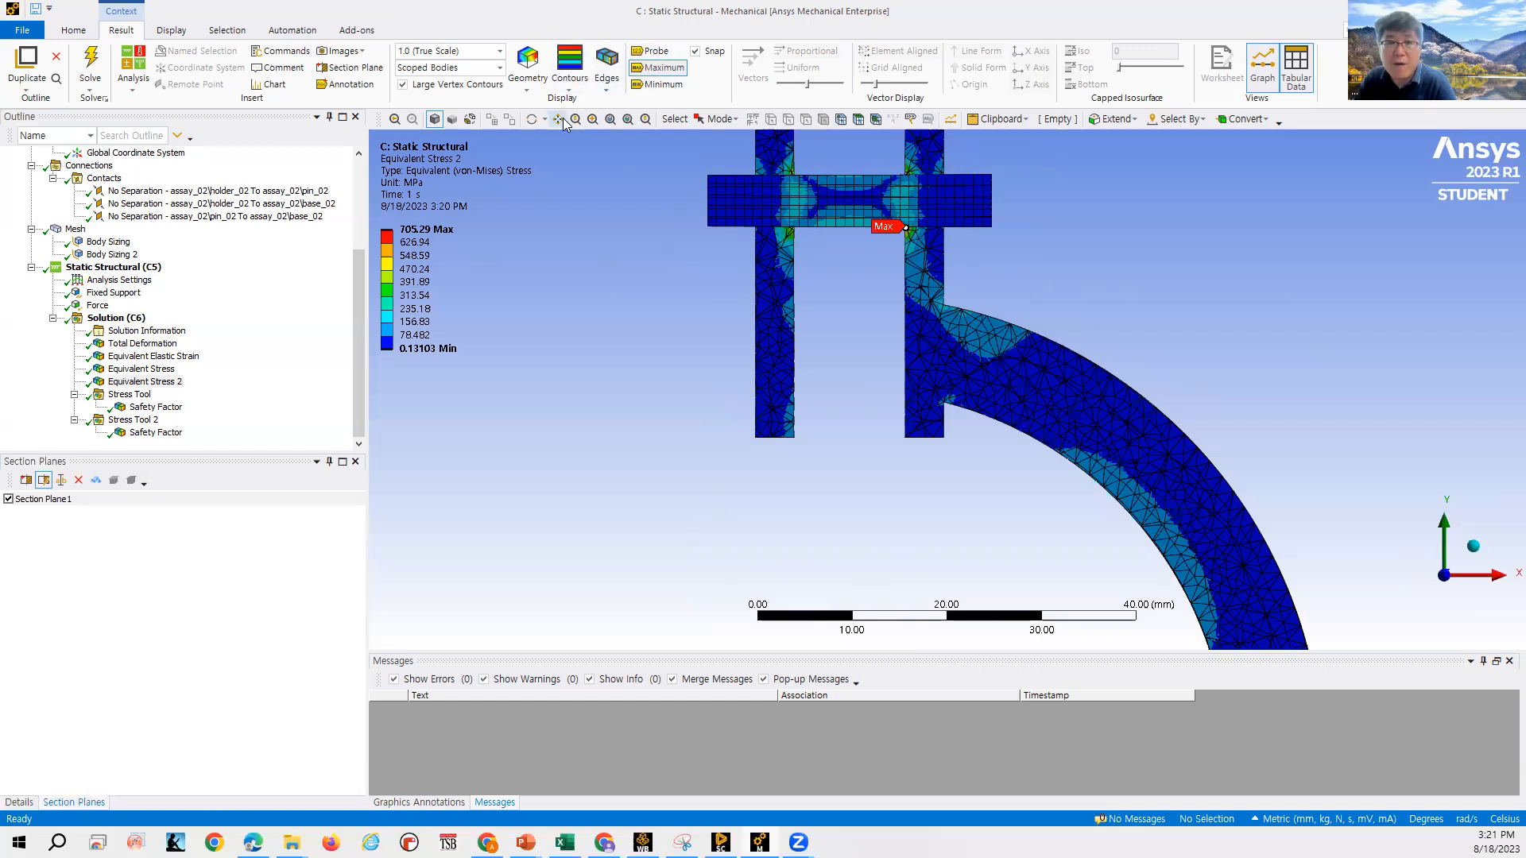
left_click(593, 119)
left_click_drag(822, 159, 1024, 291)
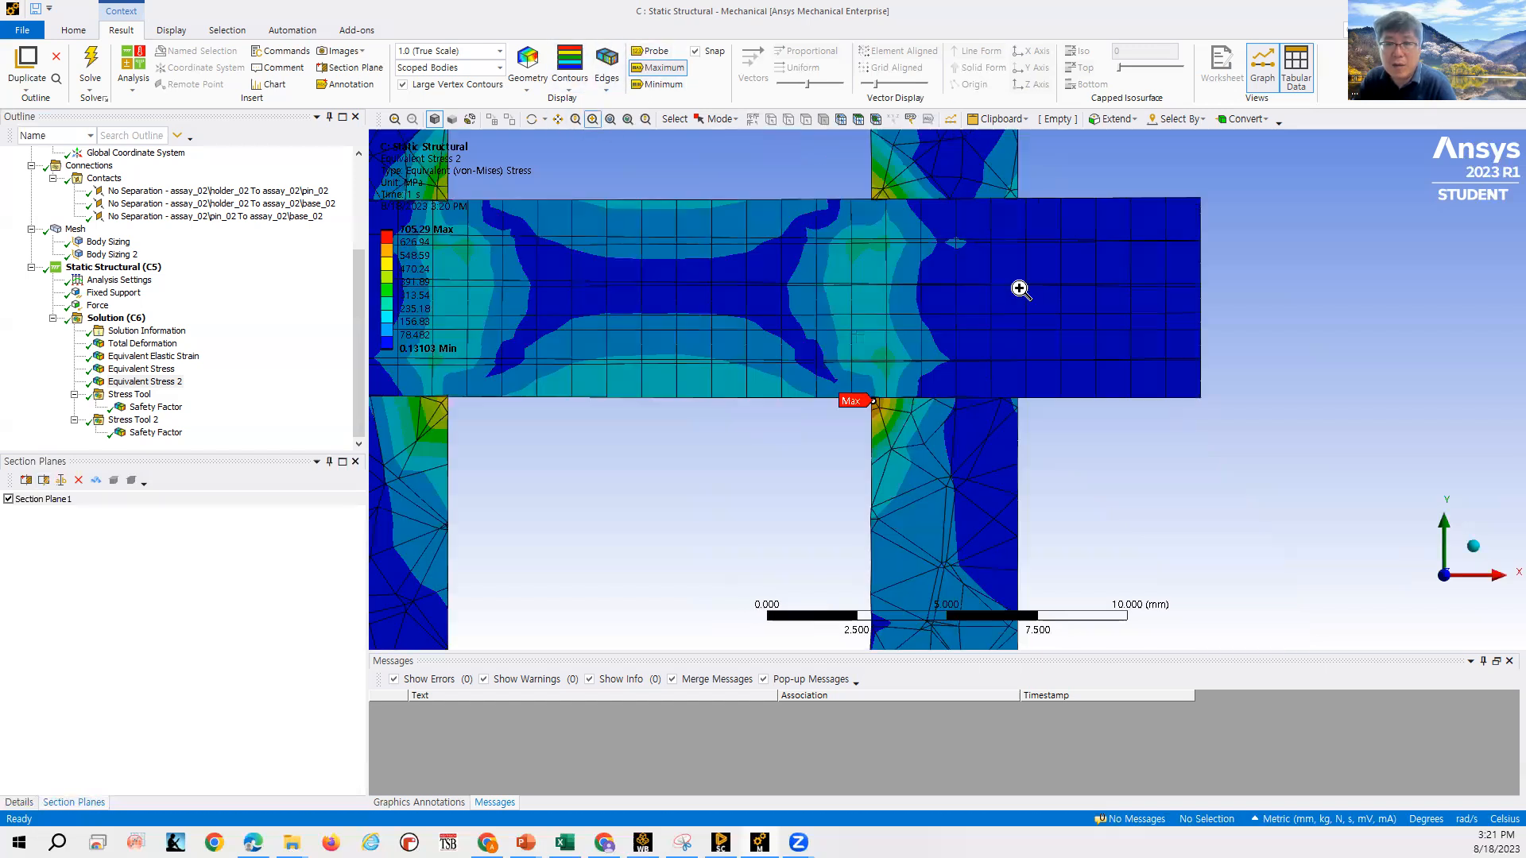
scroll(840, 295, "down", 3)
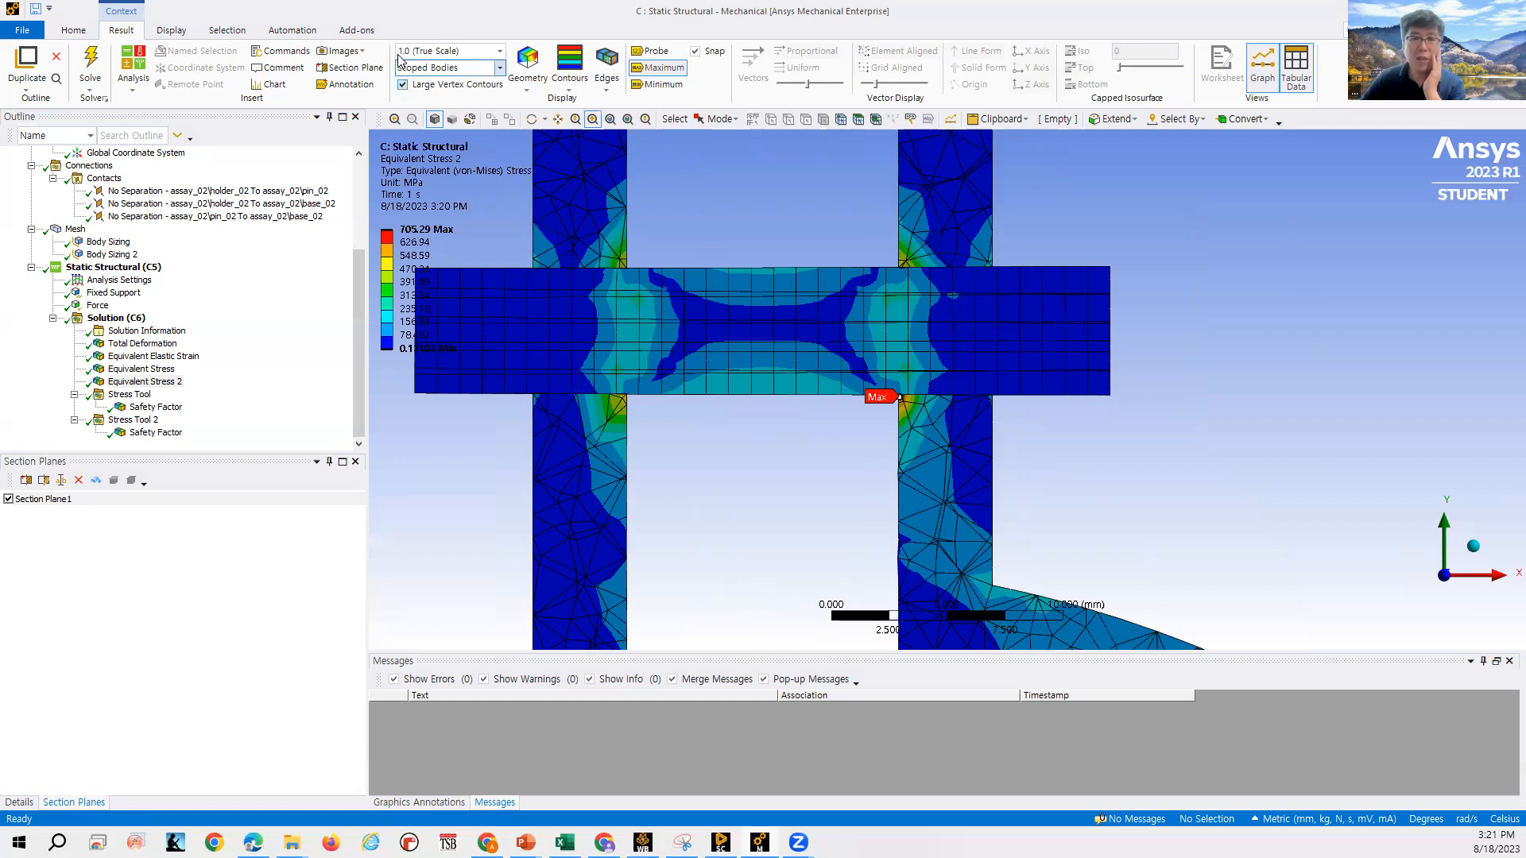
Compare the deformed shape at Auto Scale and 0.5x Auto, and return the deformation scale to 1.0 (True Scale).
left_click(497, 52)
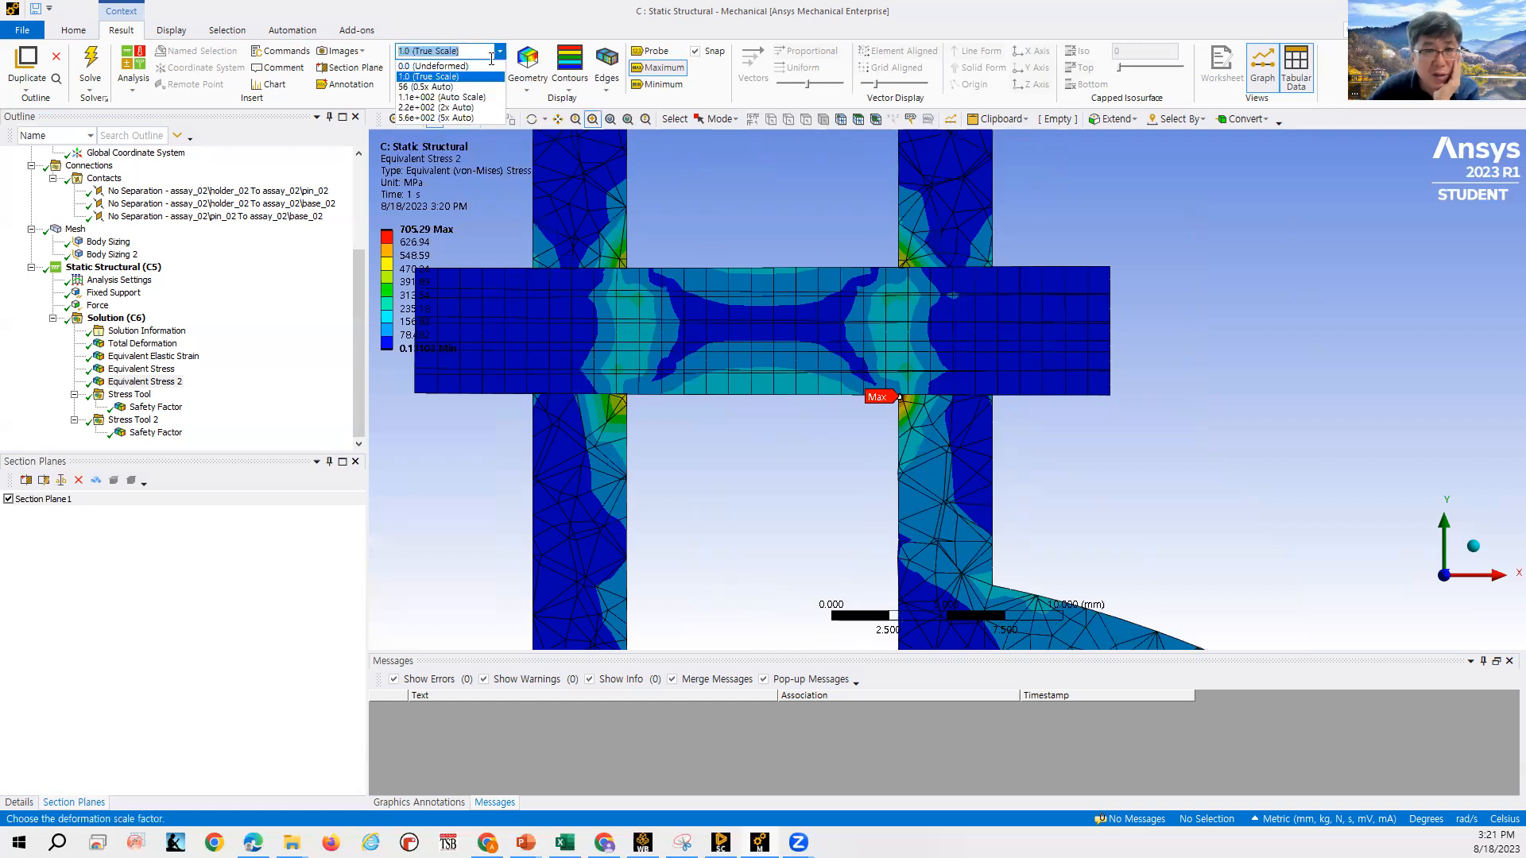
left_click(466, 97)
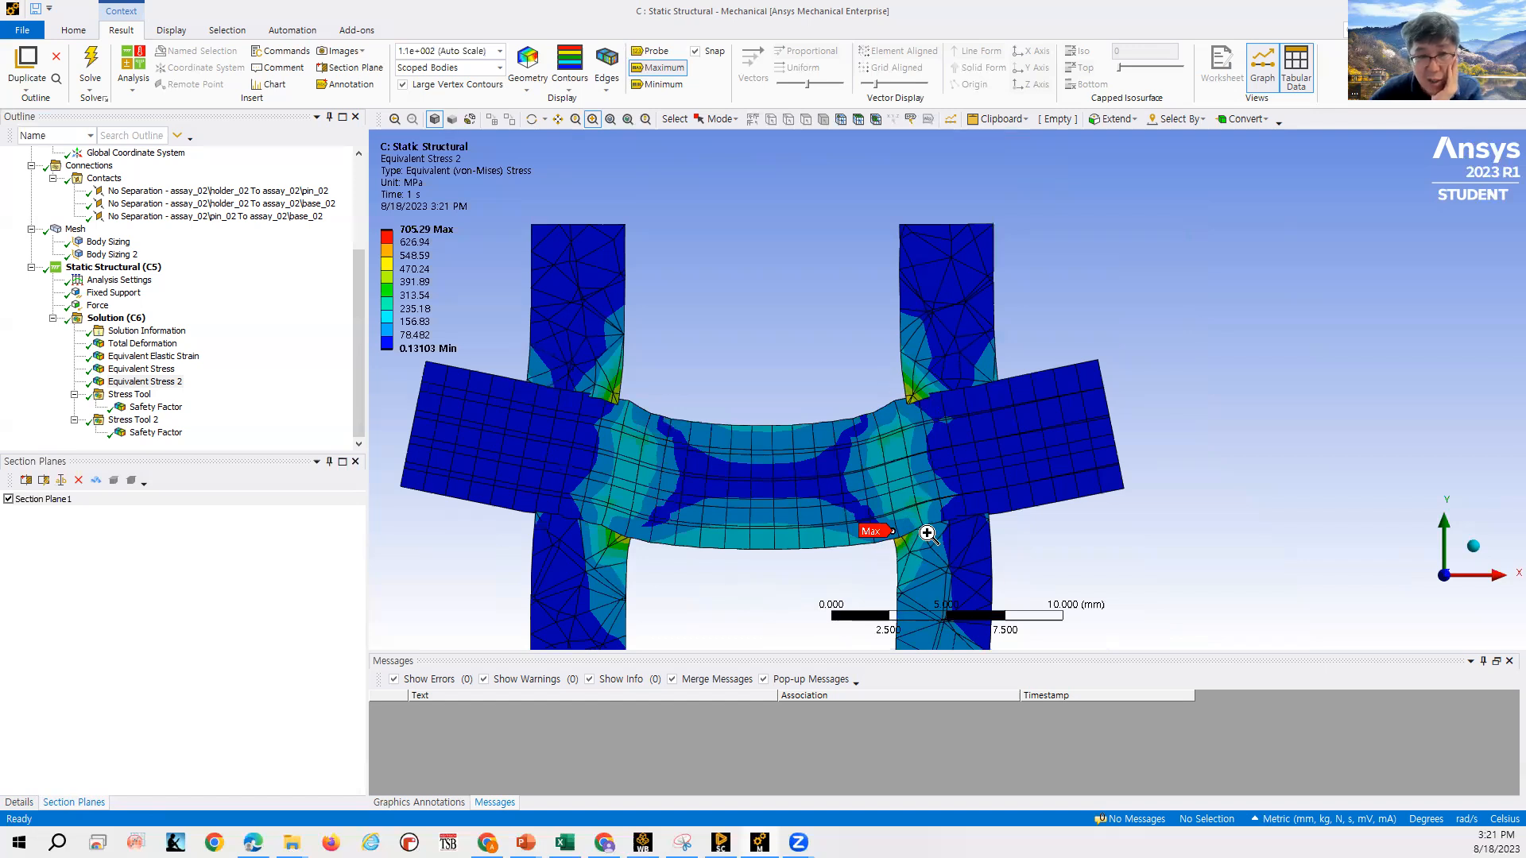
left_click(500, 52)
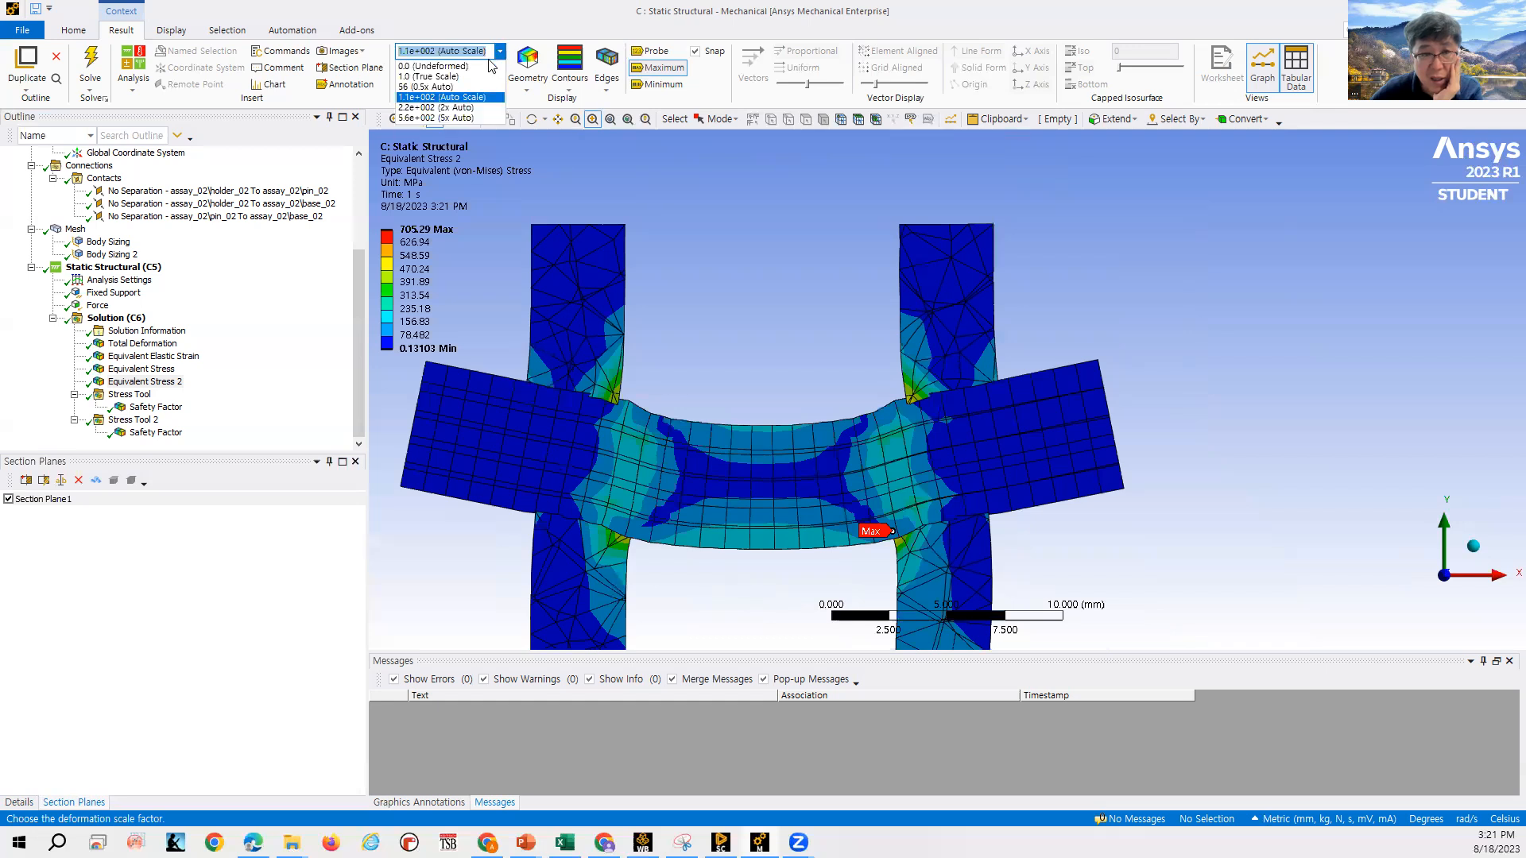
left_click(445, 87)
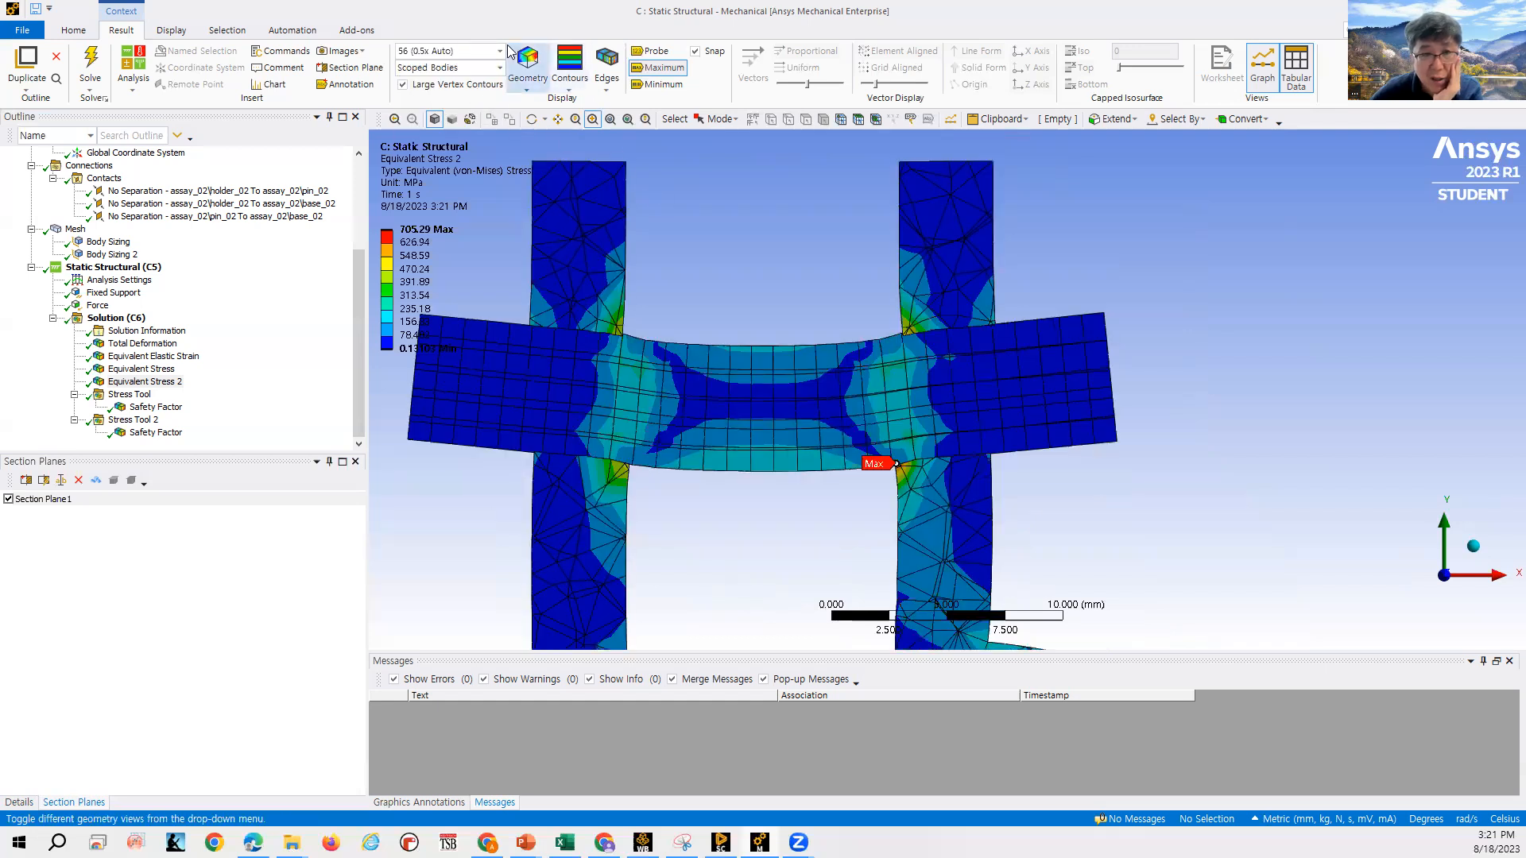
left_click(500, 51)
left_click(445, 75)
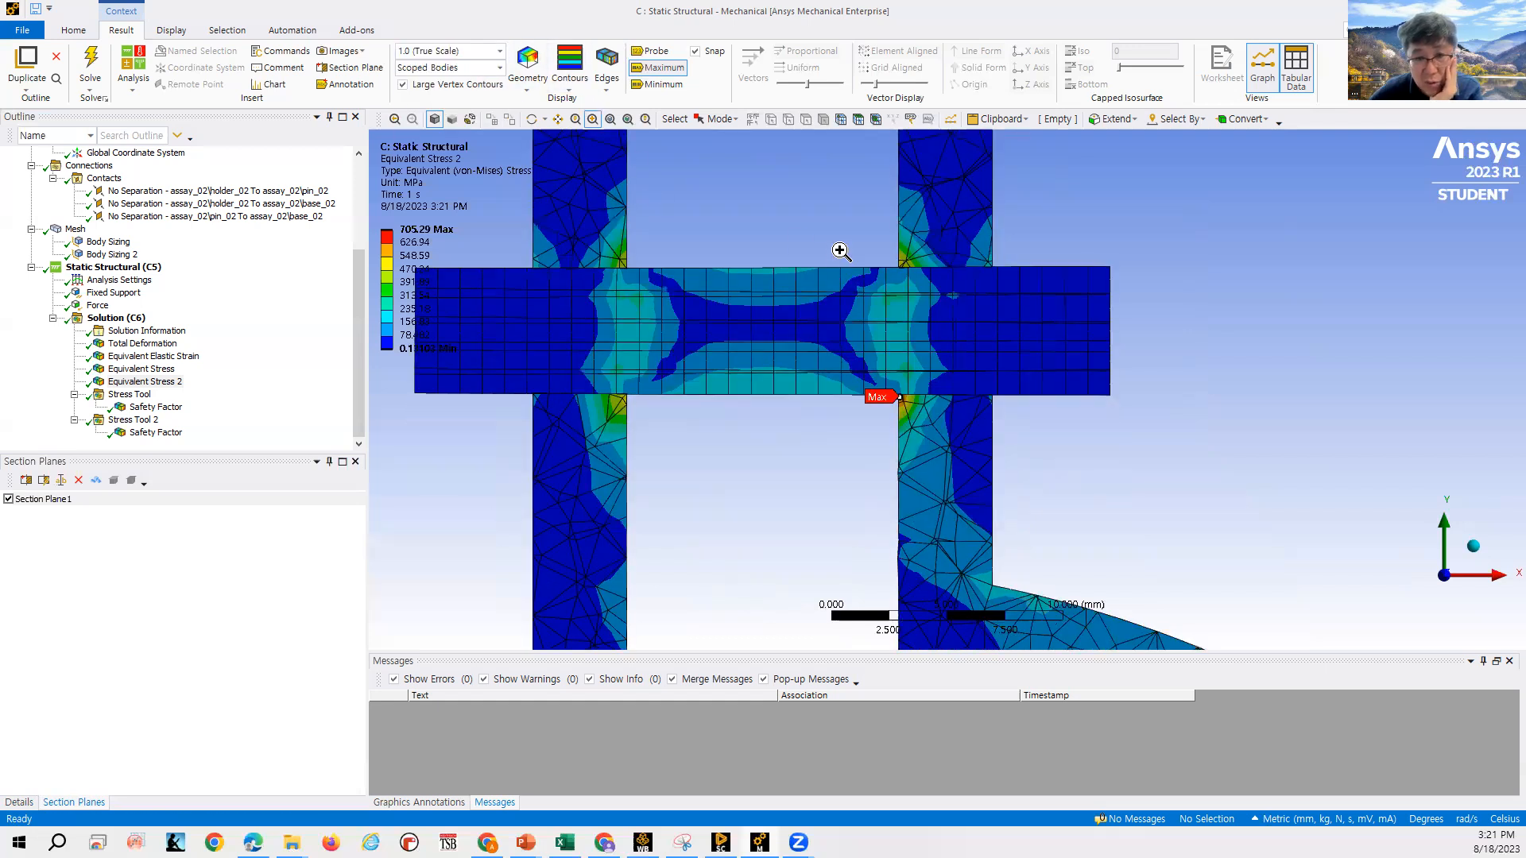
Examine the maximum stress corner where the pin meets the base, and probe stress values across the pin section.
scroll(840, 251, "up", 4)
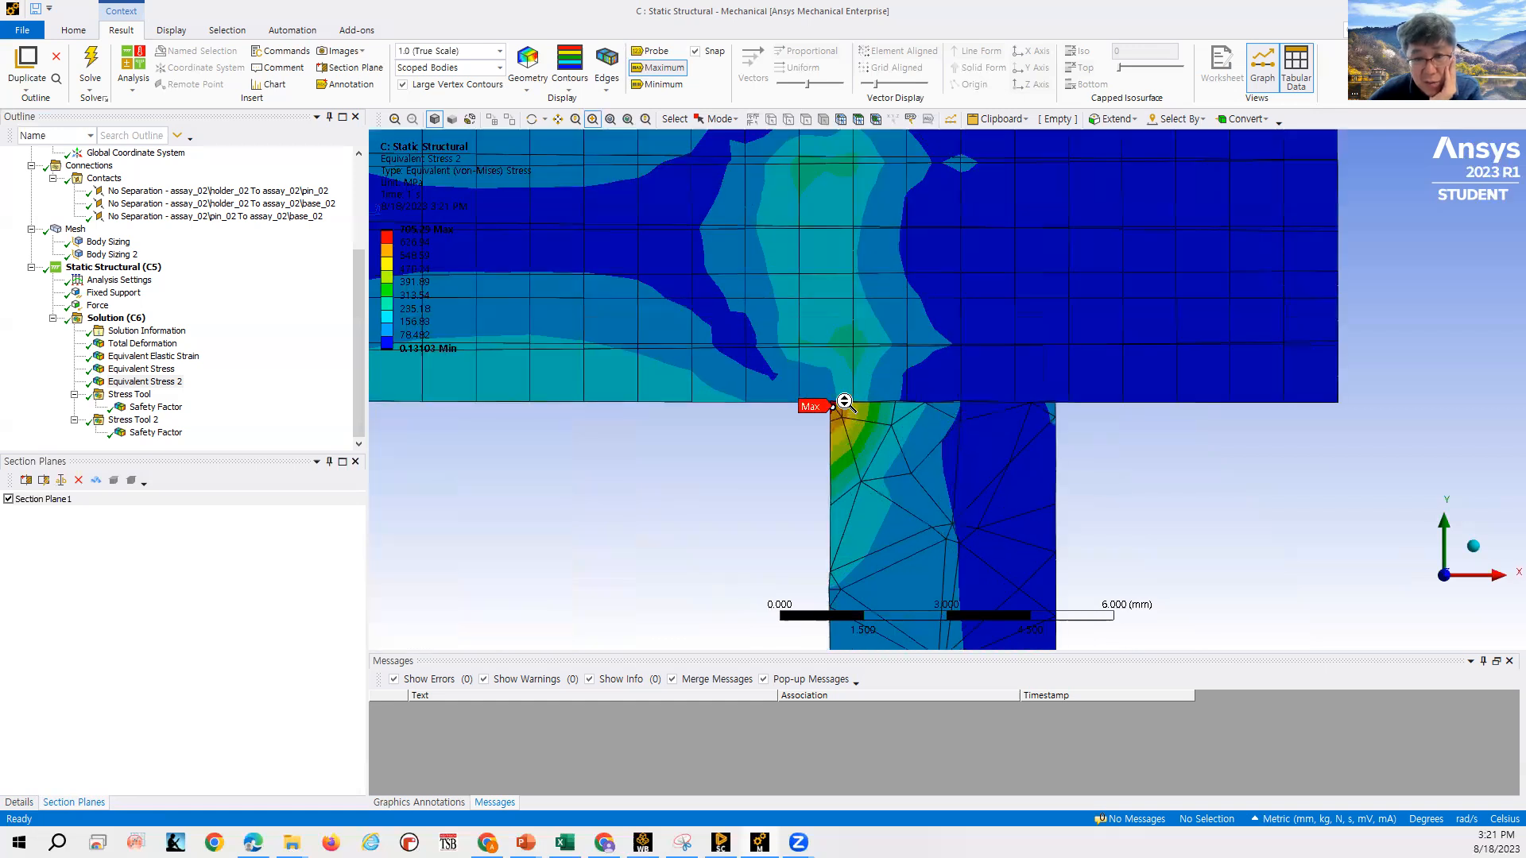
scroll(844, 403, "down", 3)
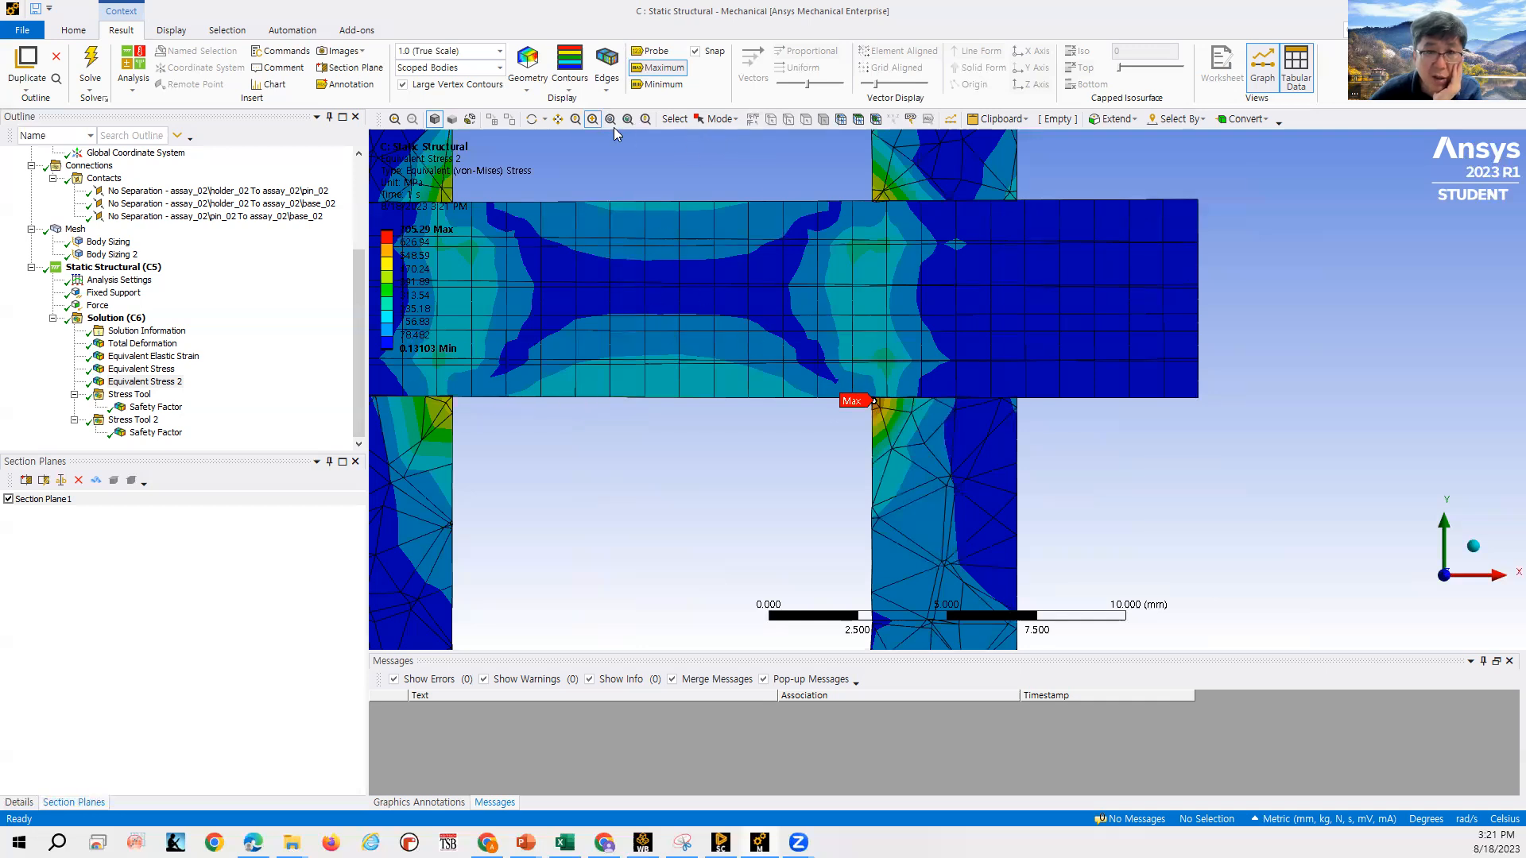
left_click(557, 119)
left_click_drag(582, 170, 973, 83)
left_click_drag(963, 174, 845, 368)
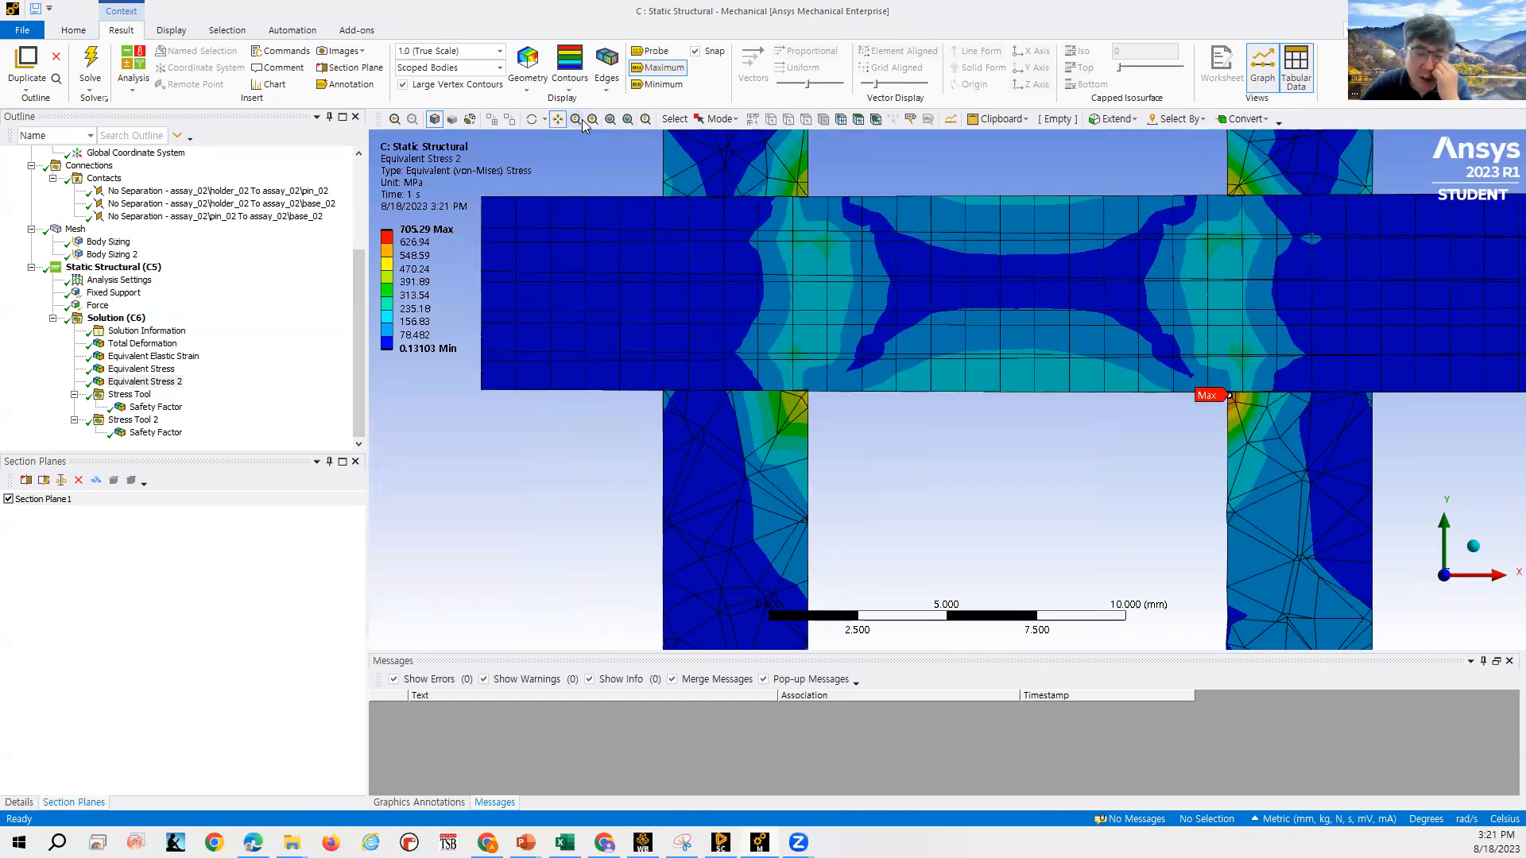
left_click(664, 56)
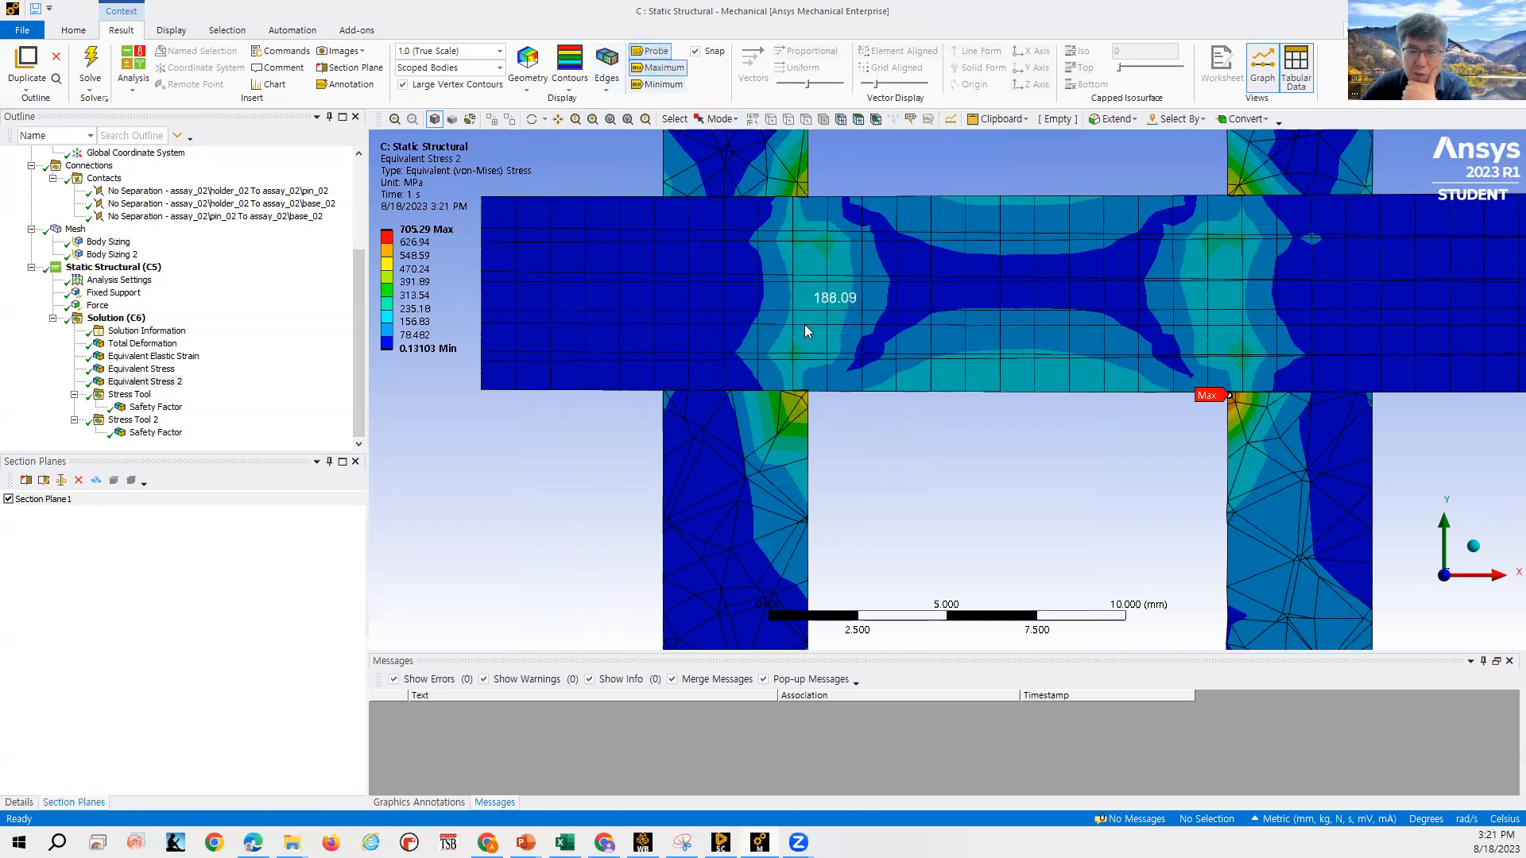
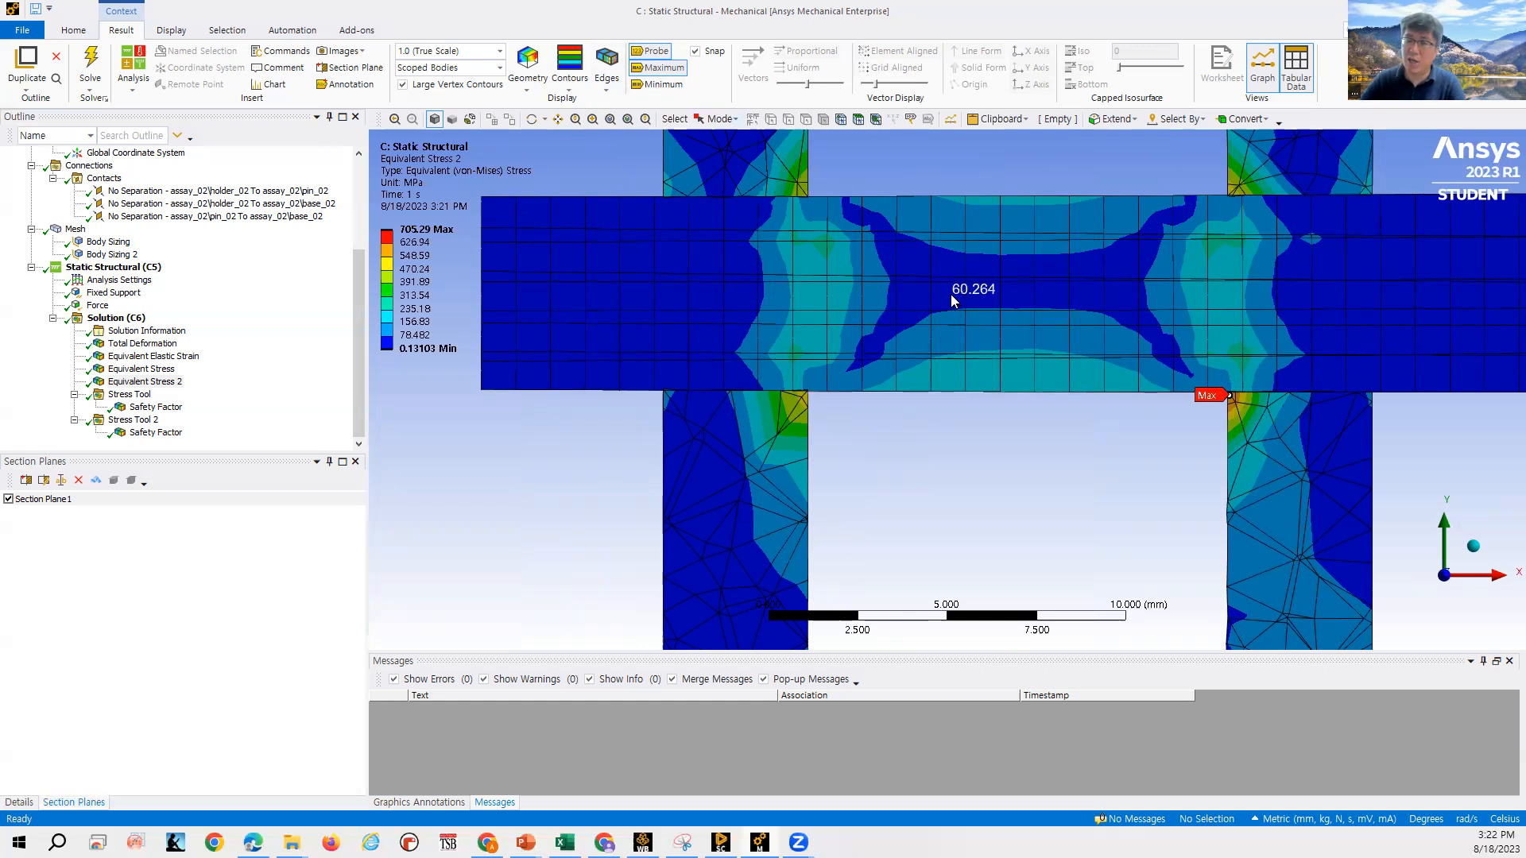
Display the assembly's Geometry in place of the Equivalent Stress 2 result.
scroll(956, 286, "down", 2)
scroll(959, 276, "down", 2)
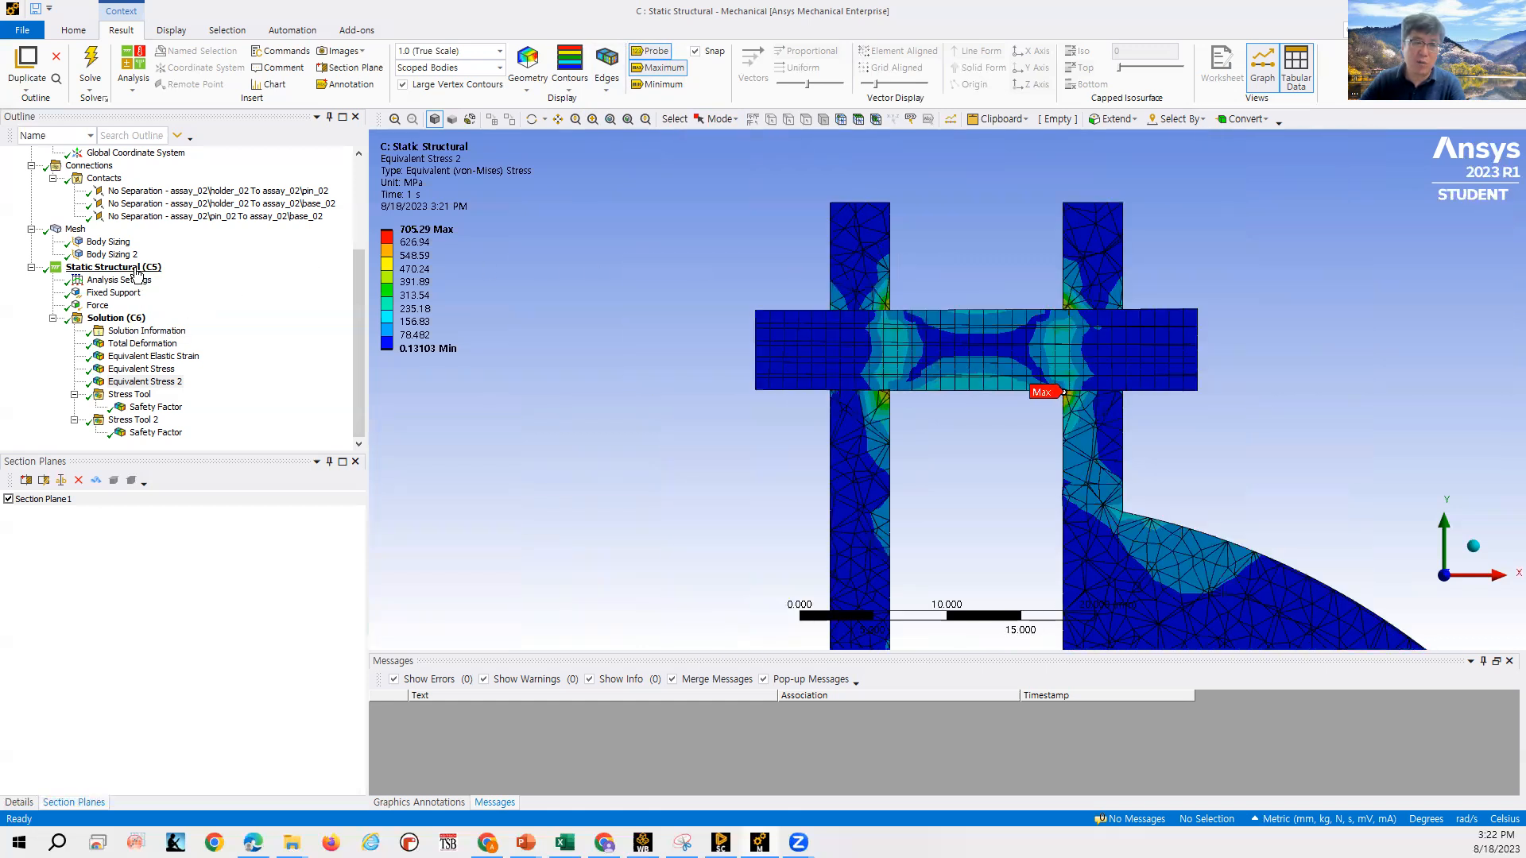
left_click_drag(359, 314, 359, 222)
left_click(93, 194)
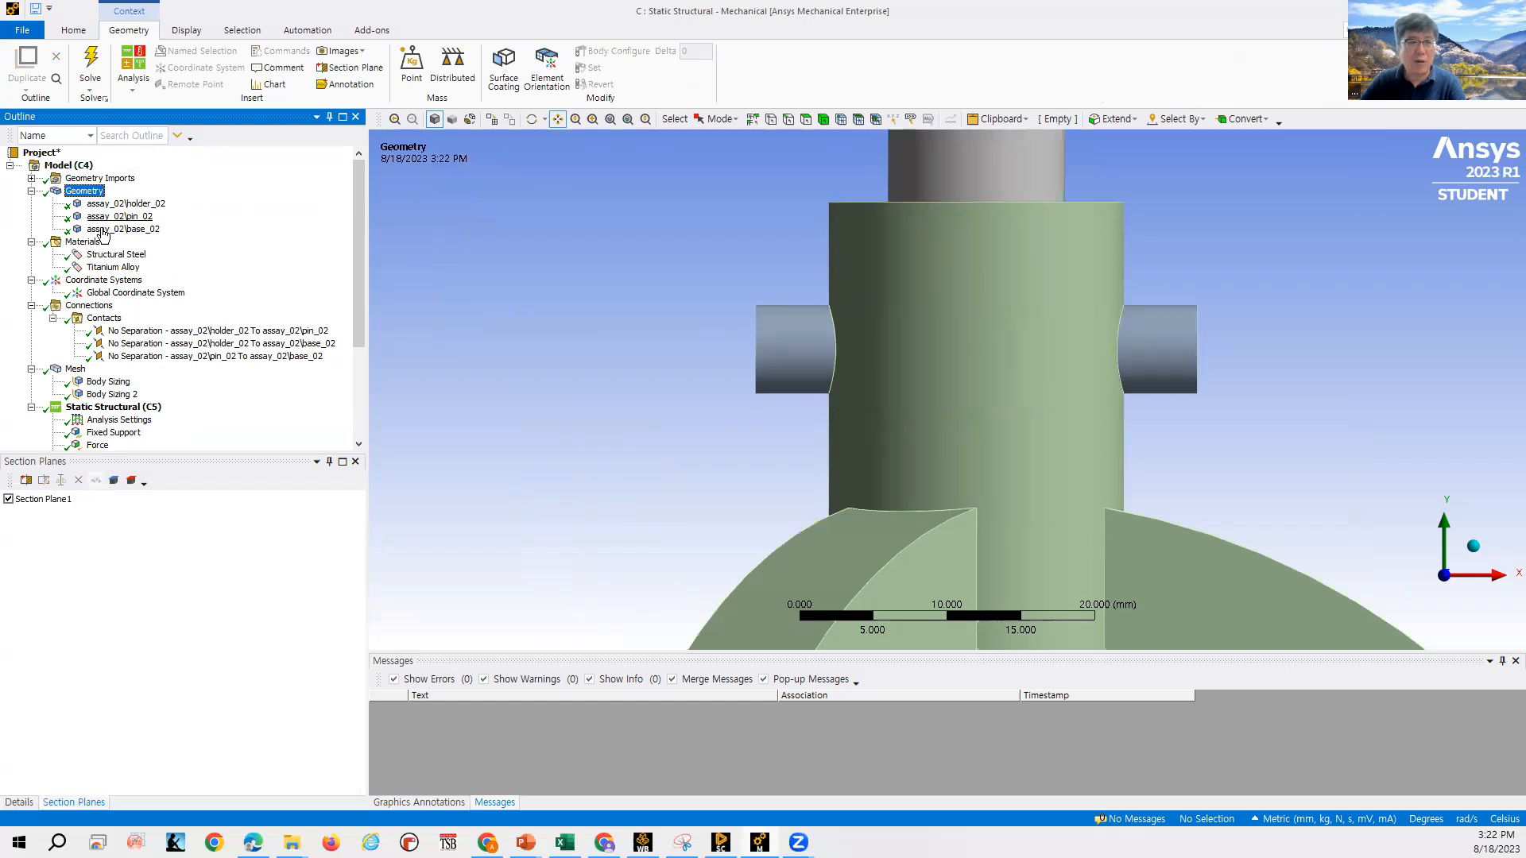
left_click(145, 232)
right_click(145, 233)
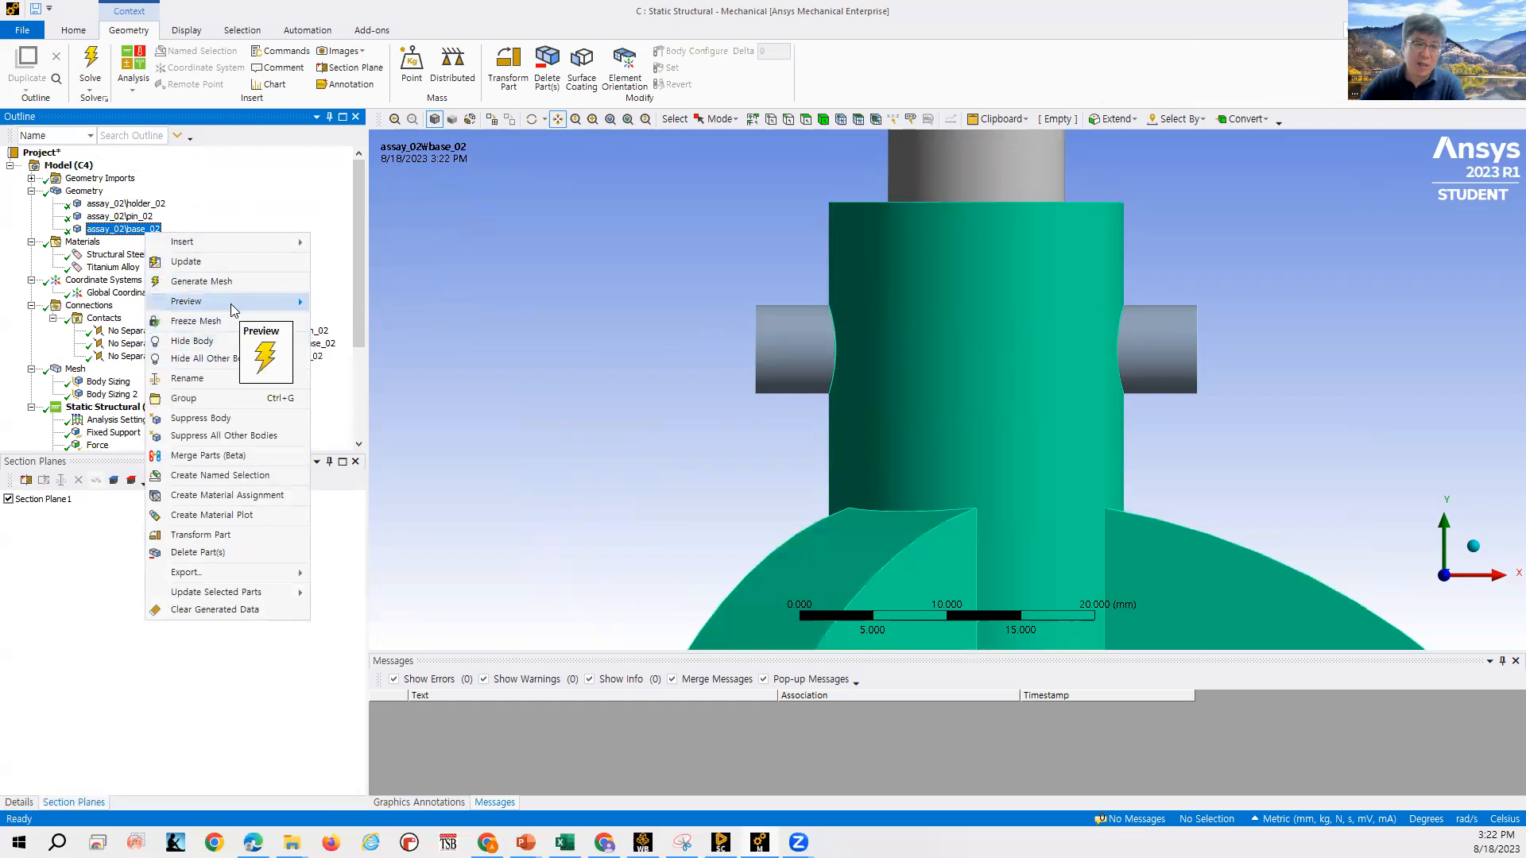
left_click(244, 420)
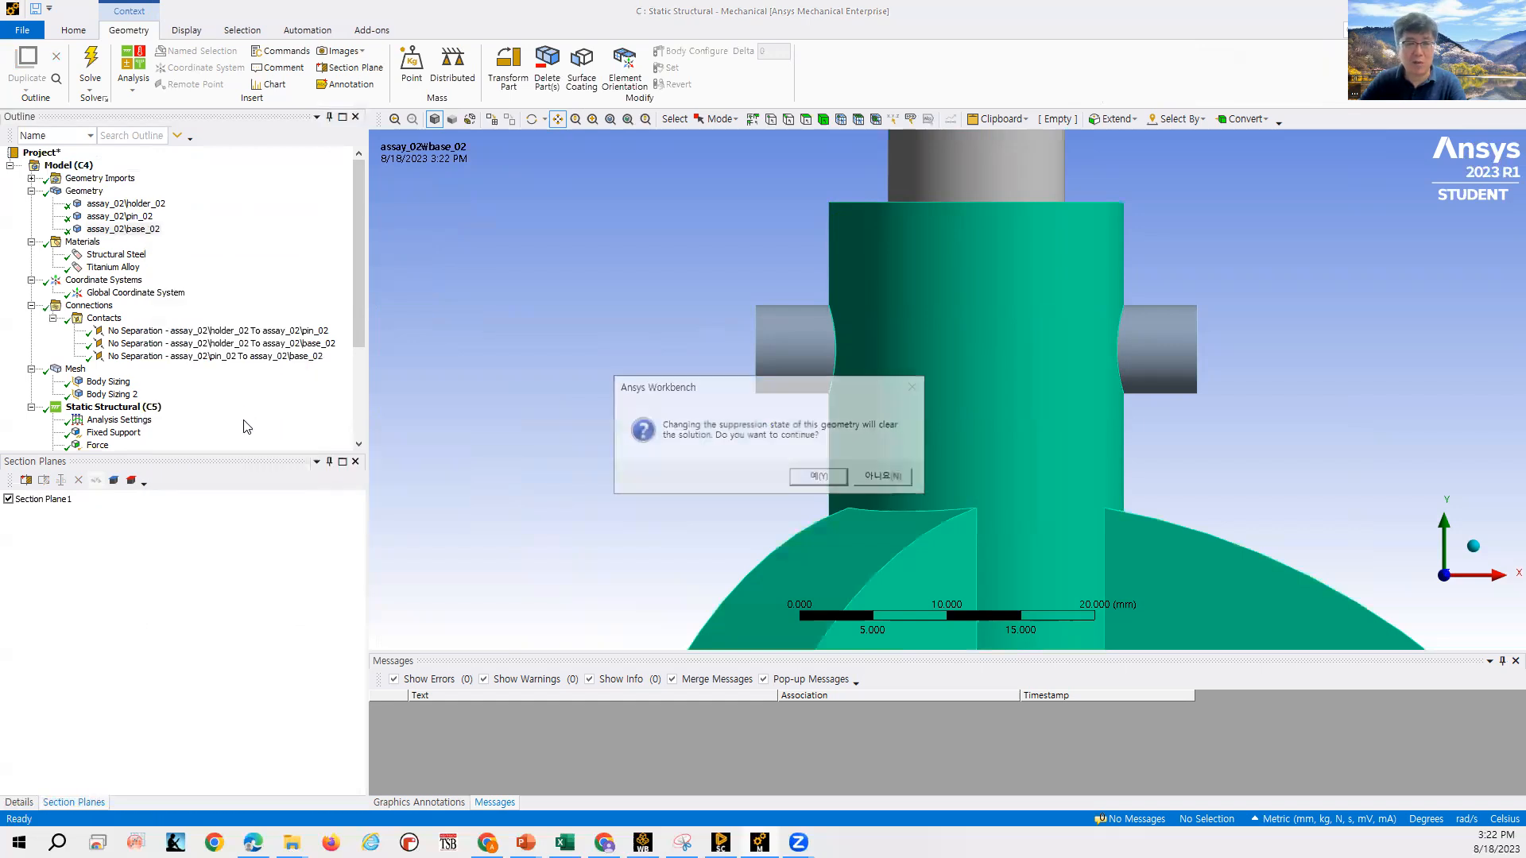
left_click(907, 474)
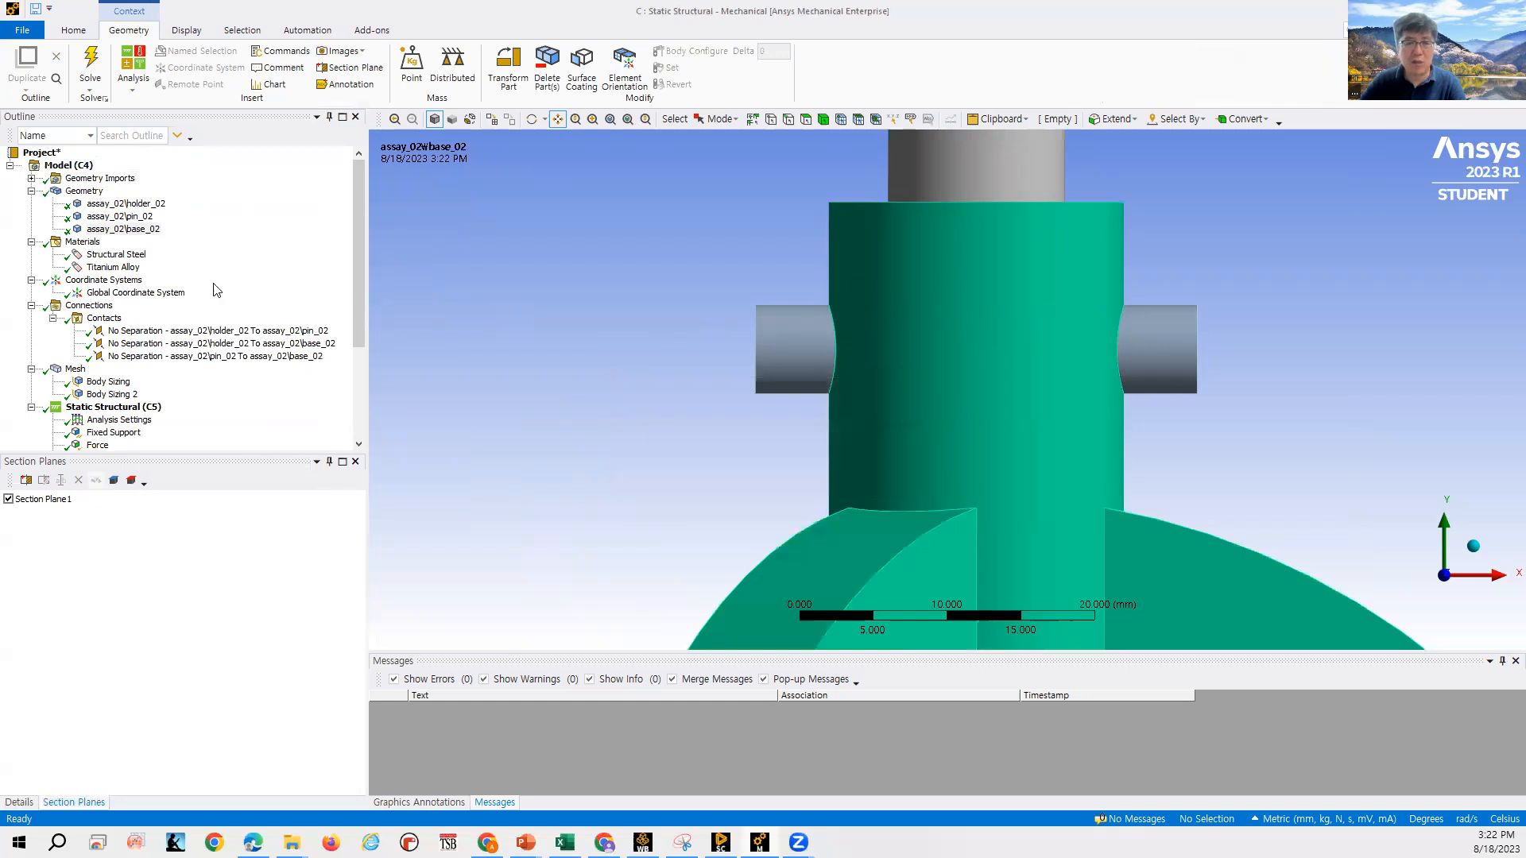
Hide the base_02 body and view the remaining holder and pin along the axes, ending in a rear view.
right_click(135, 230)
left_click(230, 339)
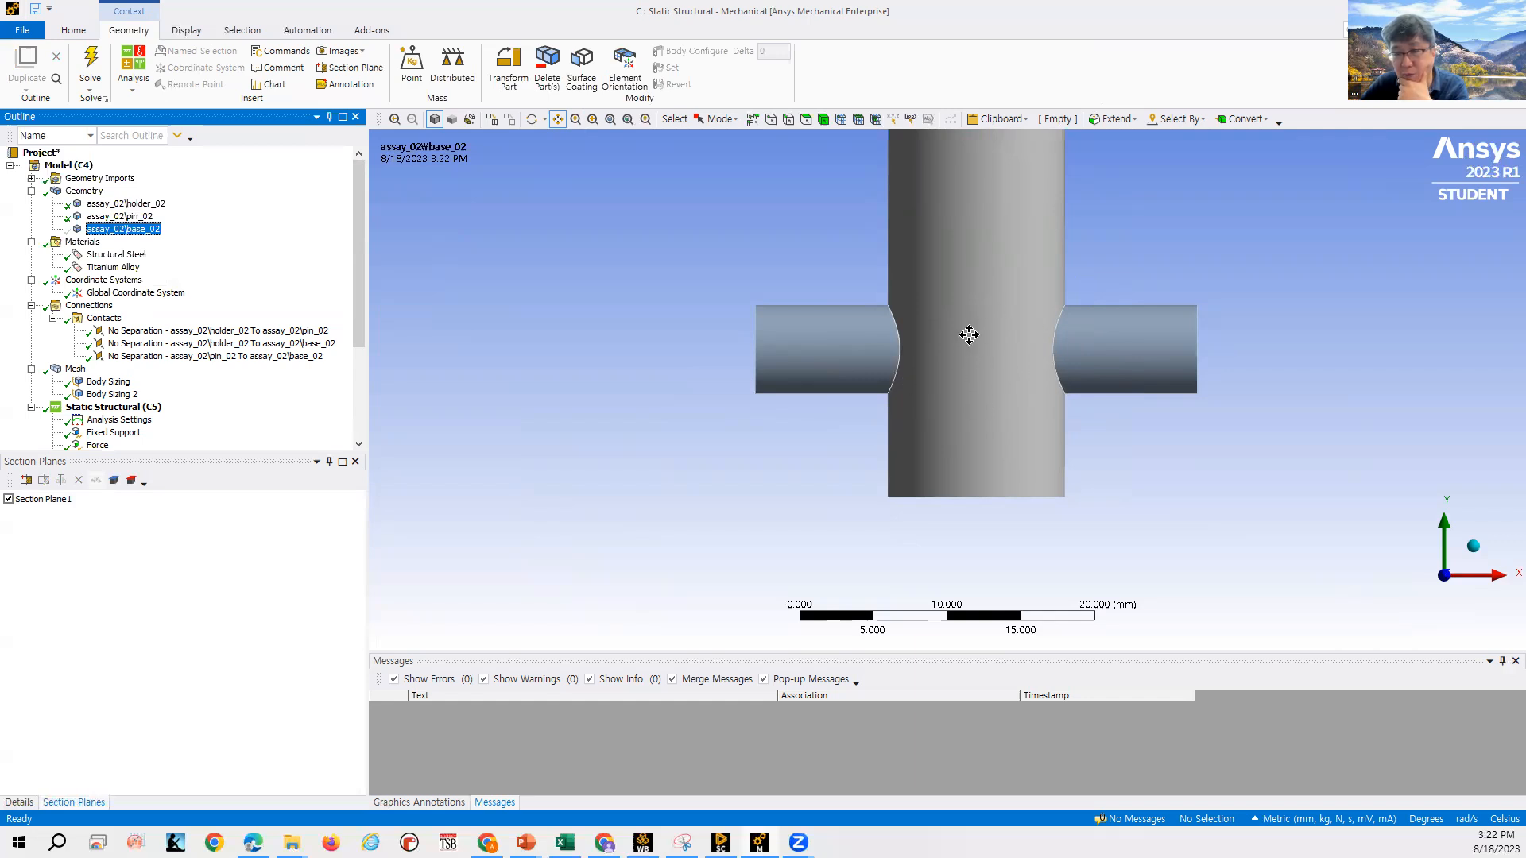
scroll(1406, 504, "down", 5)
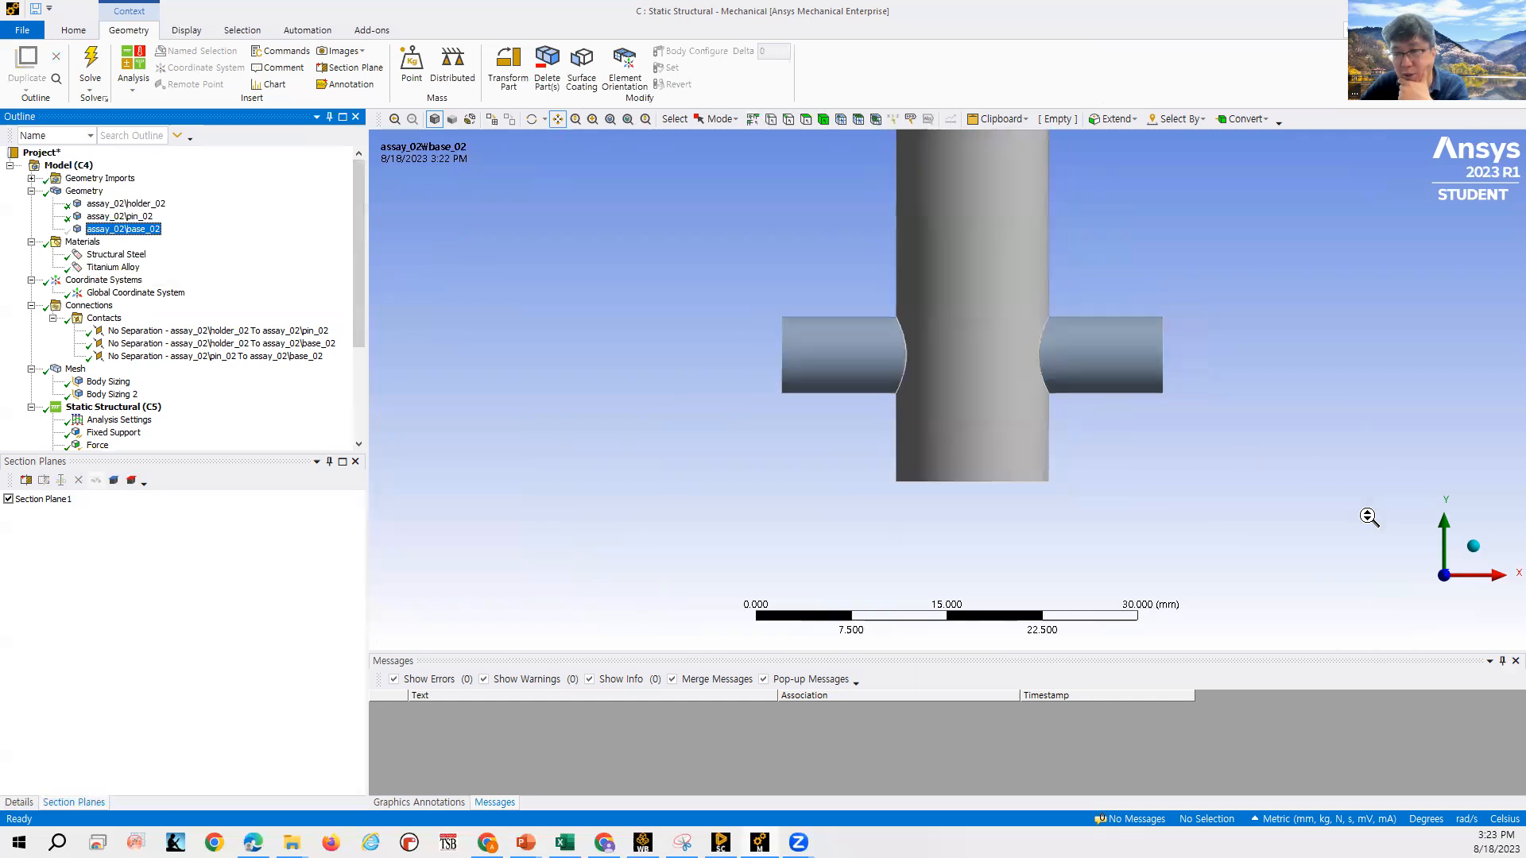
left_click(1444, 537)
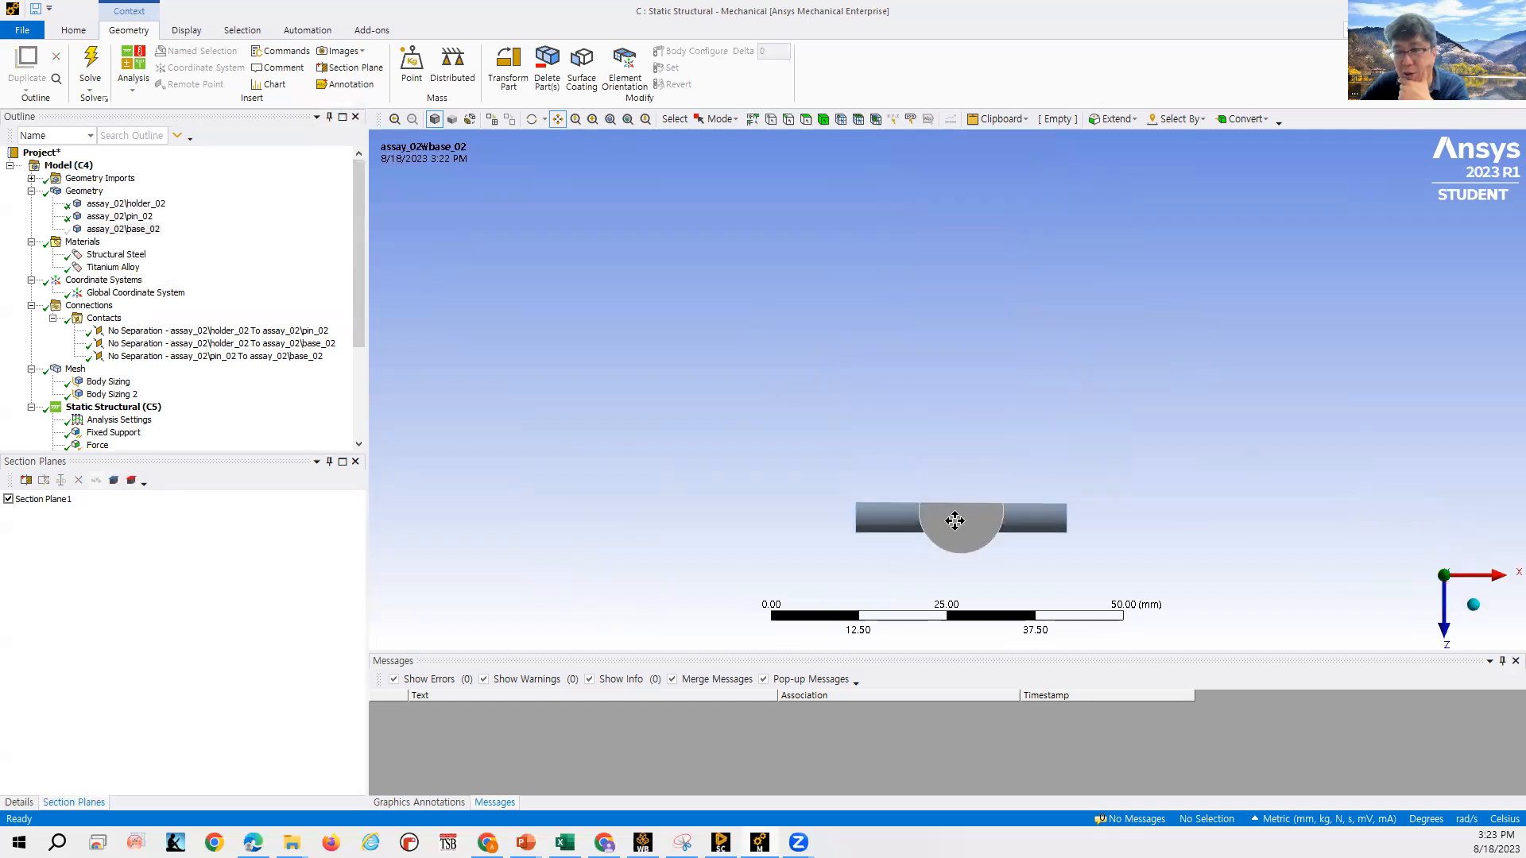
left_click(1447, 629)
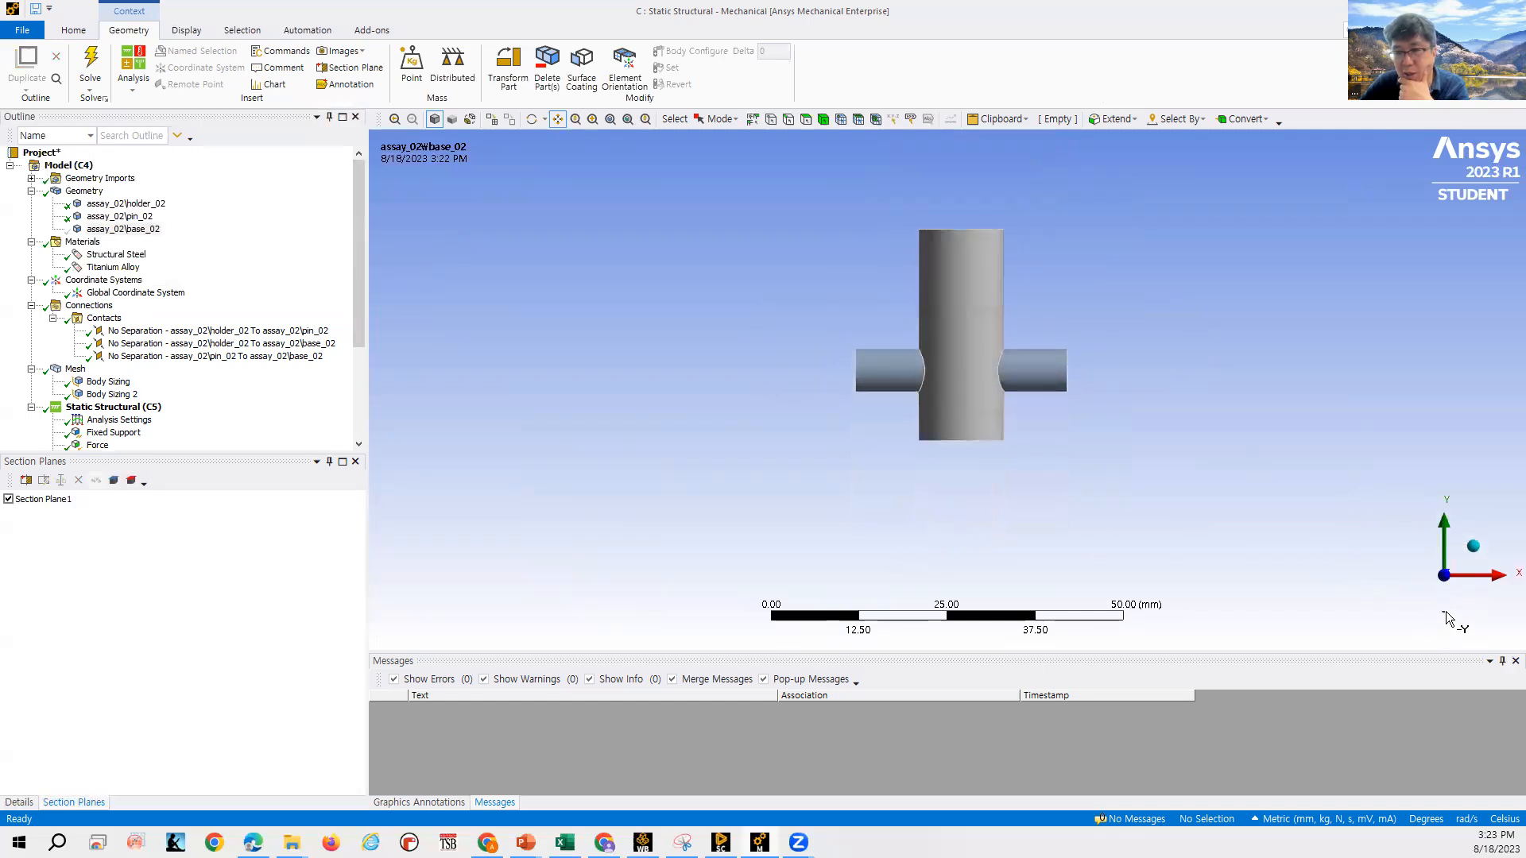
left_click(1498, 581)
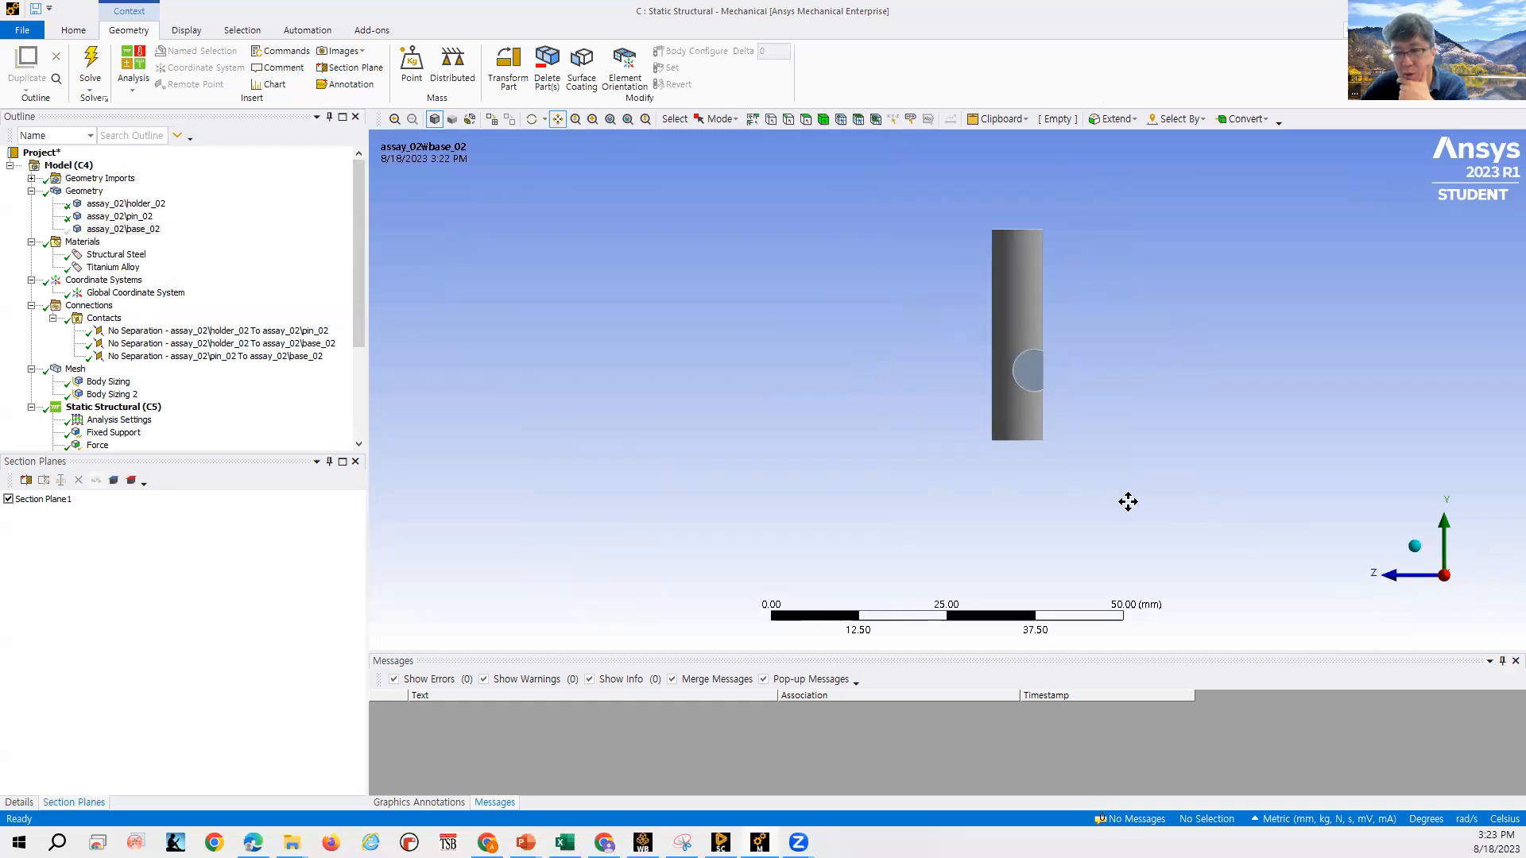
left_click(1476, 577)
scroll(1185, 430, "up", 5)
scroll(1292, 351, "down", 2)
scroll(1279, 345, "up", 2)
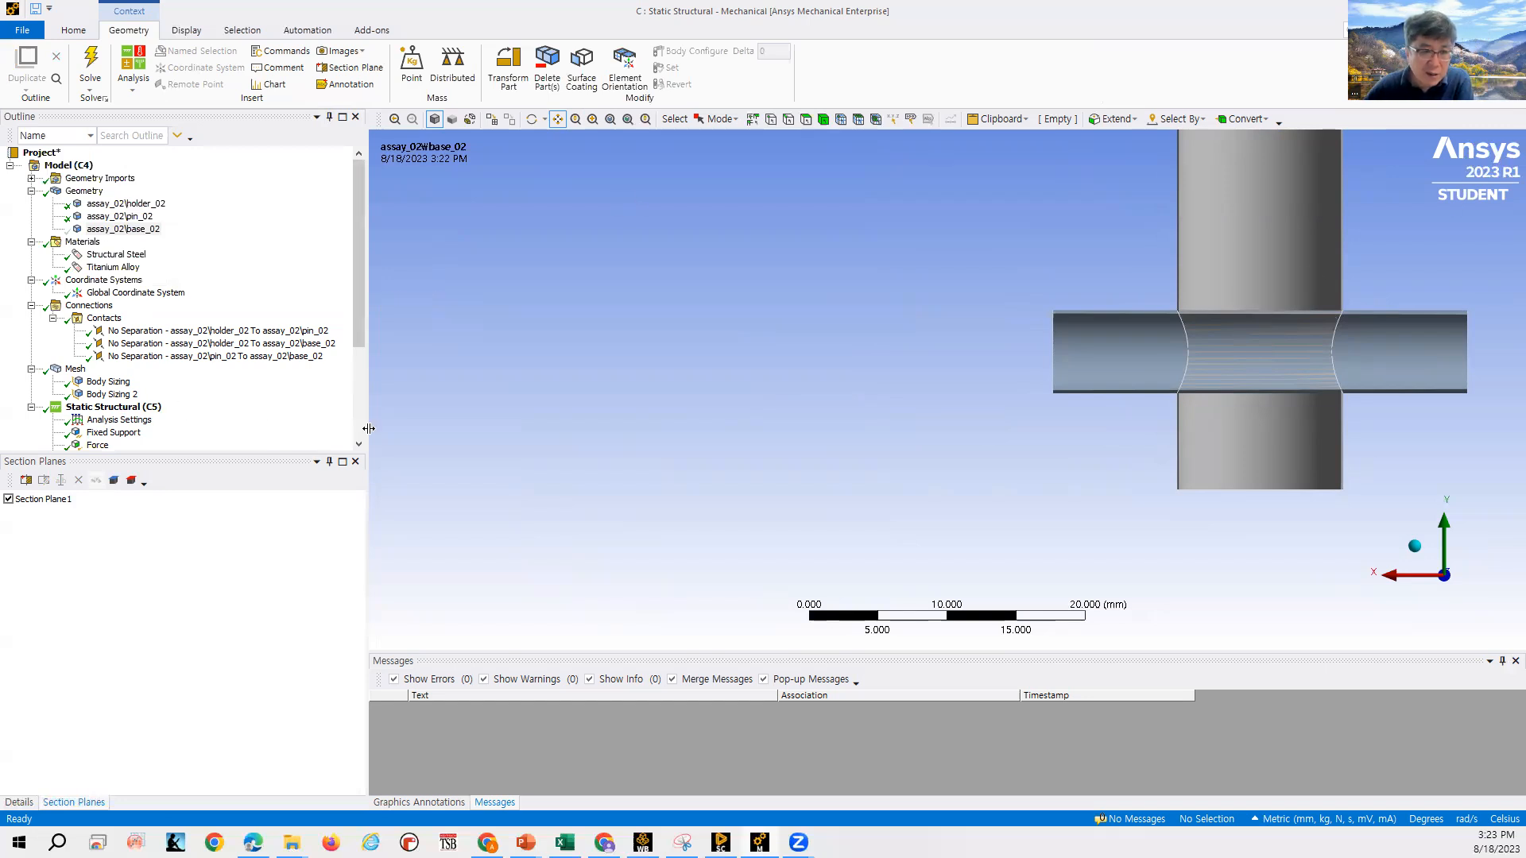
Retrieve the Equivalent Stress result and centre the sectioned holder and pin in the view.
scroll(238, 357, "down", 4)
left_click(162, 367)
scroll(1360, 301, "up", 2)
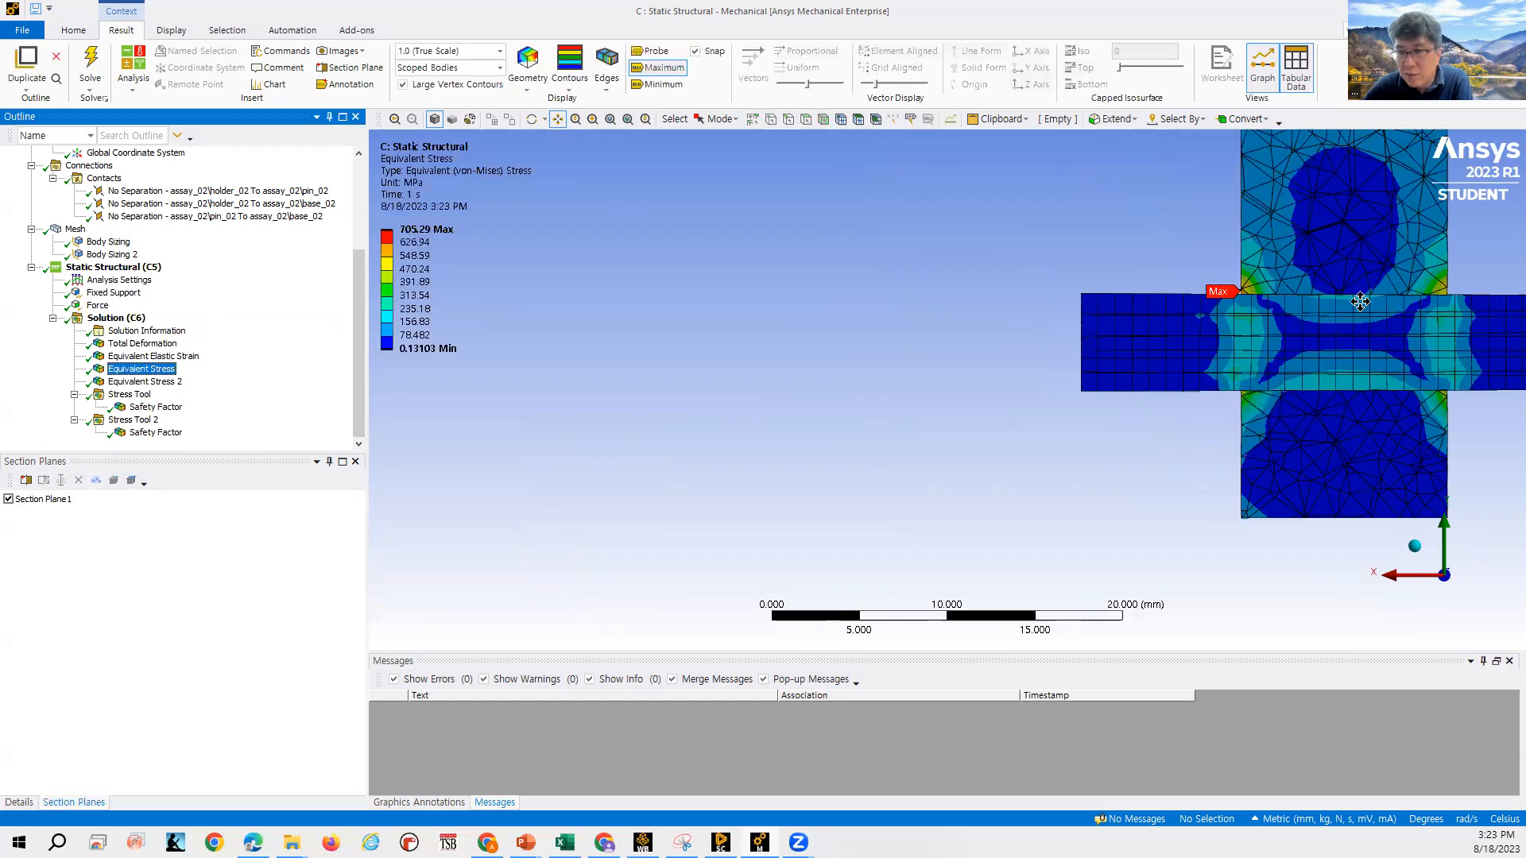
scroll(1431, 289, "down", 1)
scroll(1411, 308, "up", 1)
scroll(1285, 355, "down", 2)
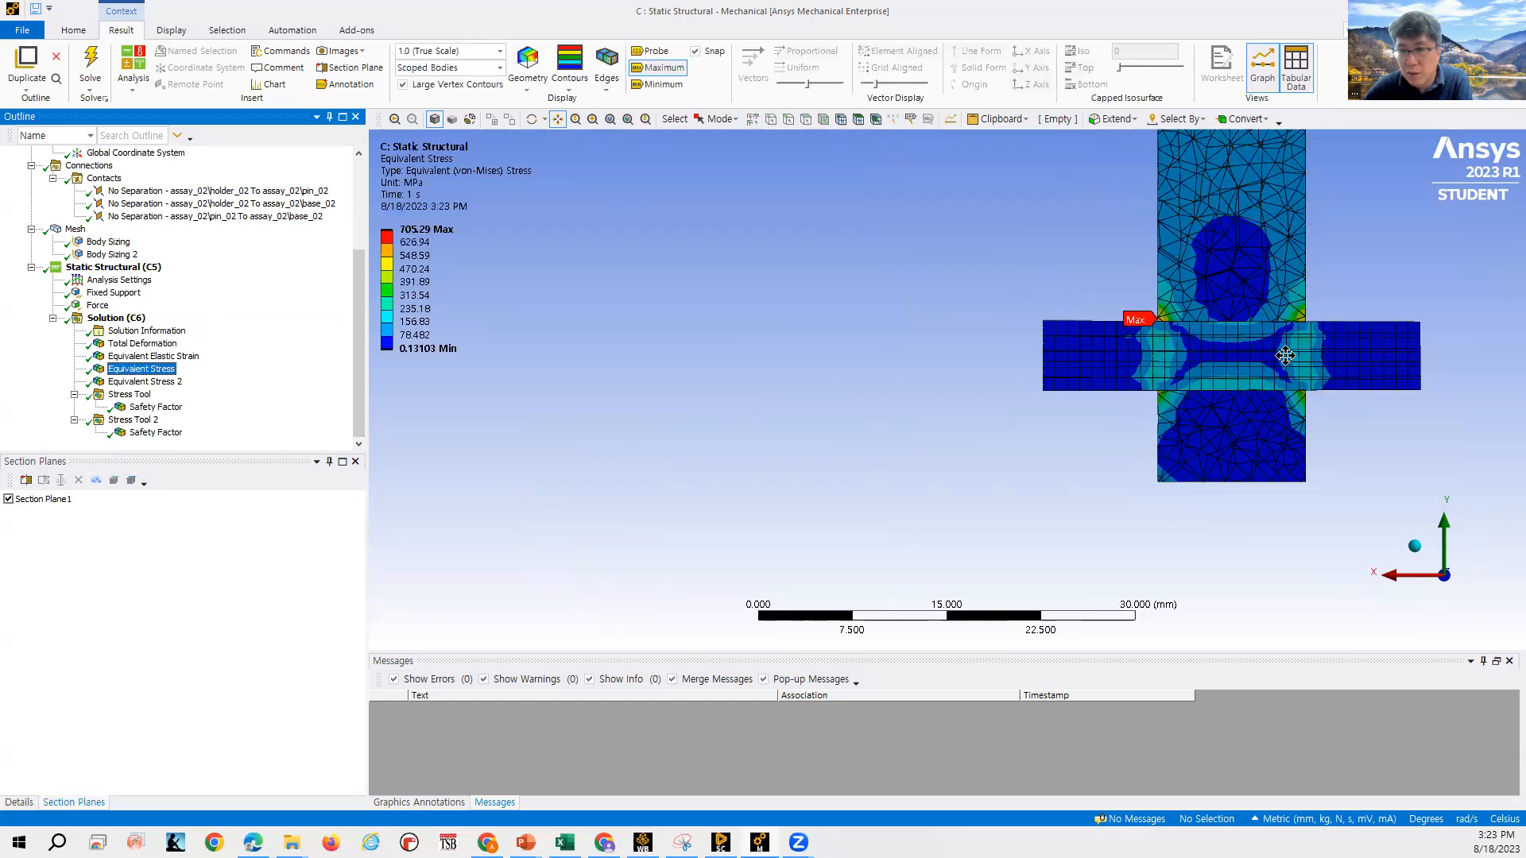
left_click_drag(1282, 359, 1139, 447)
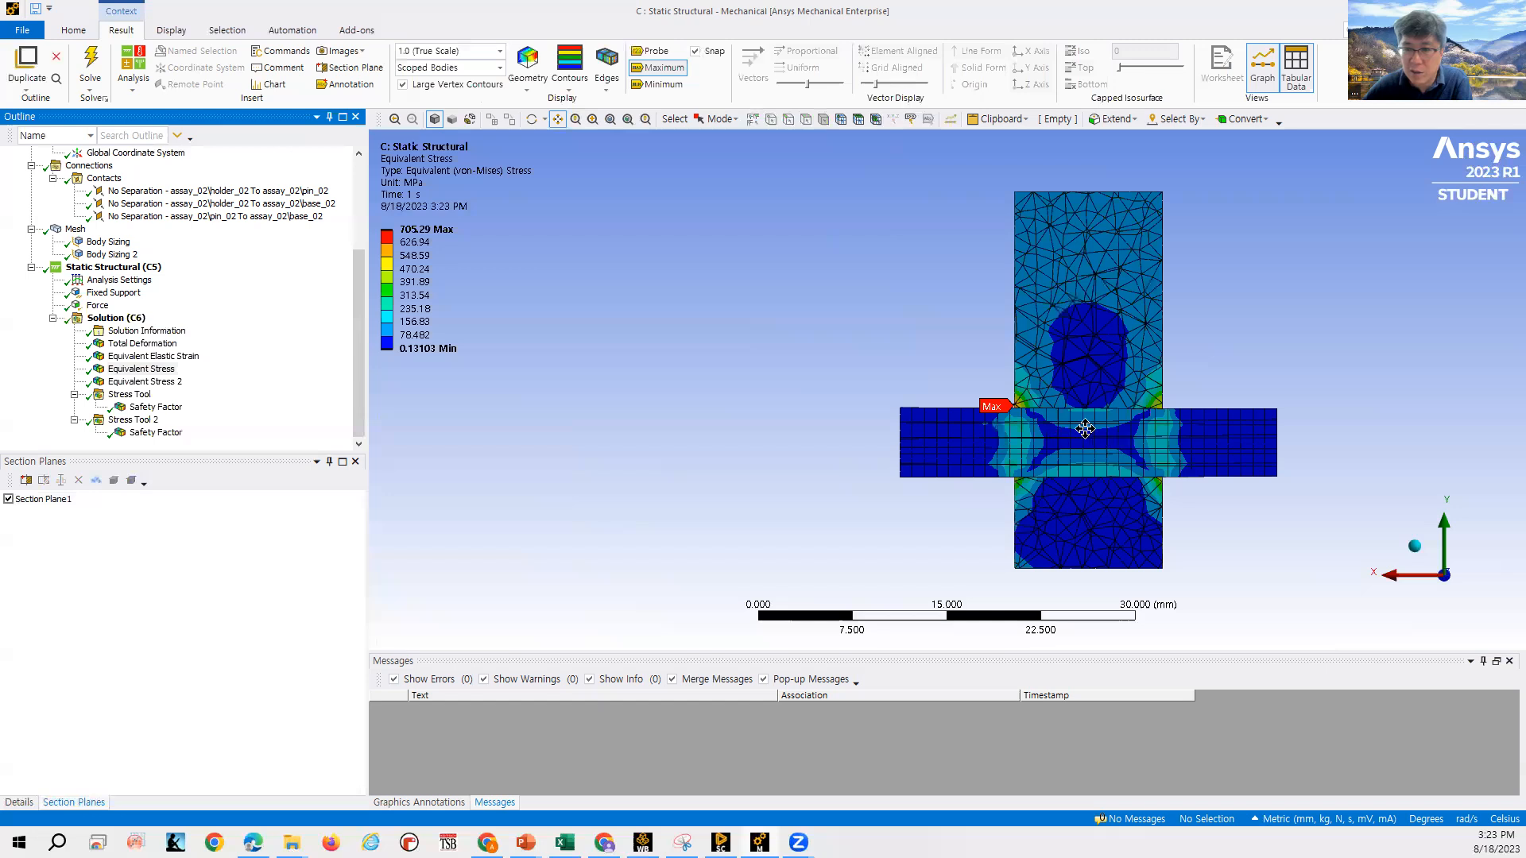
Probe stress values in the middle of the pin and at its contact corners with the holder.
scroll(1085, 429, "up", 1)
scroll(1159, 418, "up", 3)
scroll(986, 401, "up", 1)
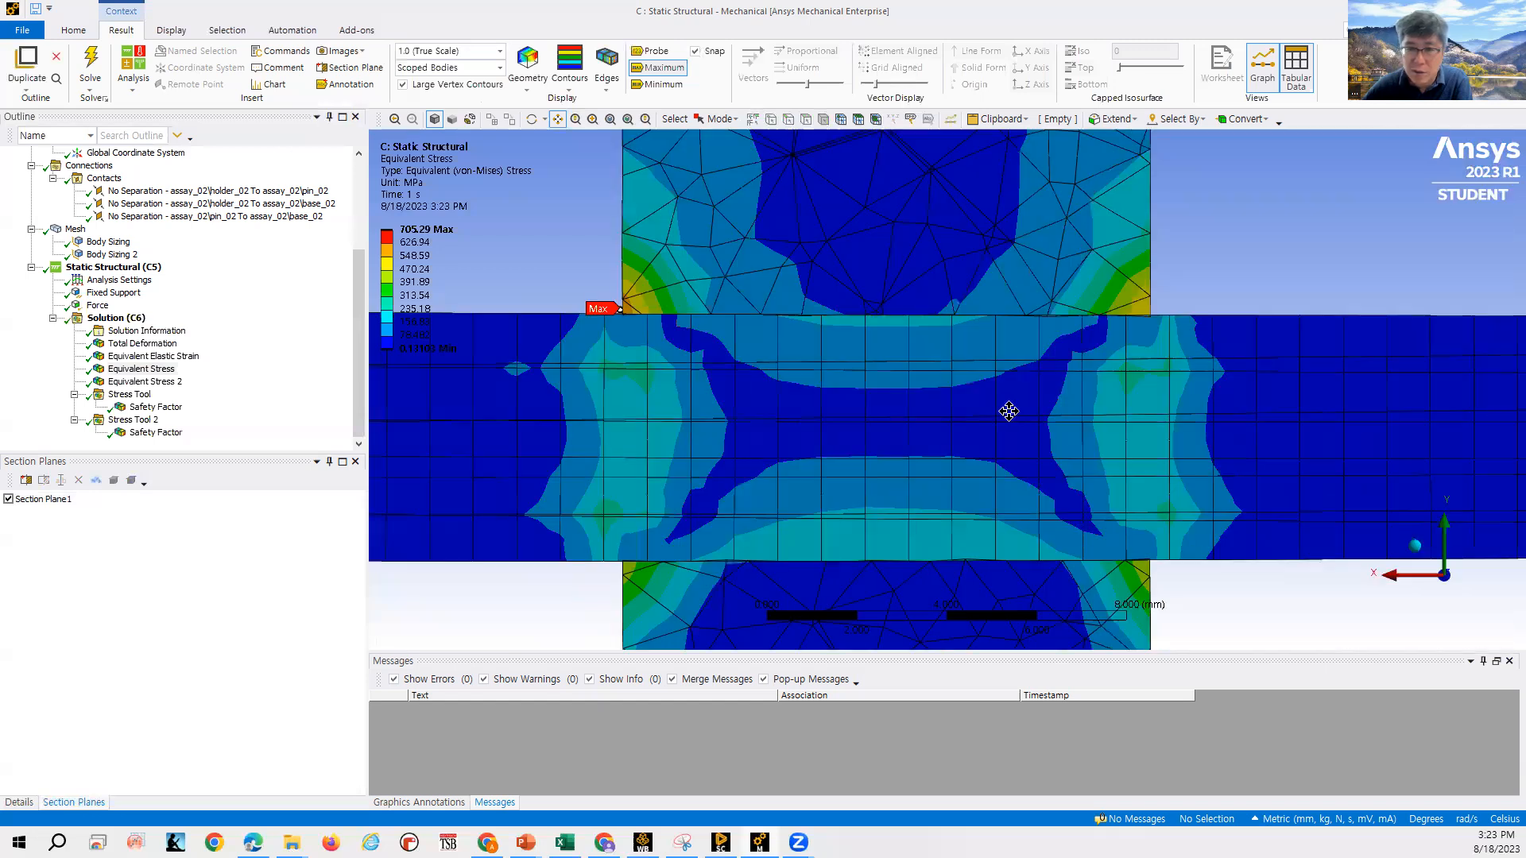
scroll(948, 307, "up", 1)
left_click(654, 51)
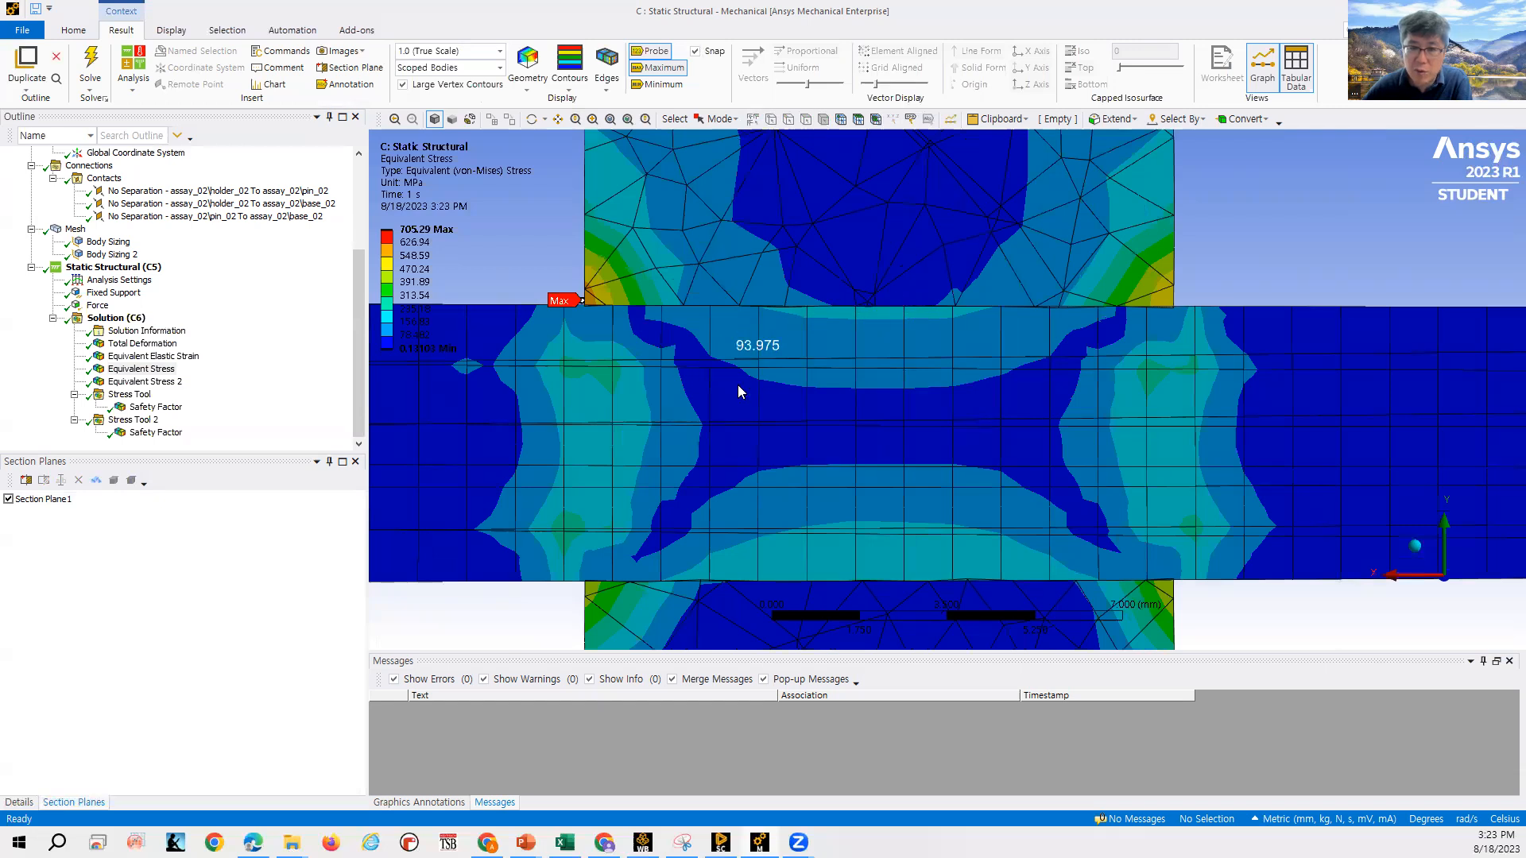
scroll(844, 418, "down", 1)
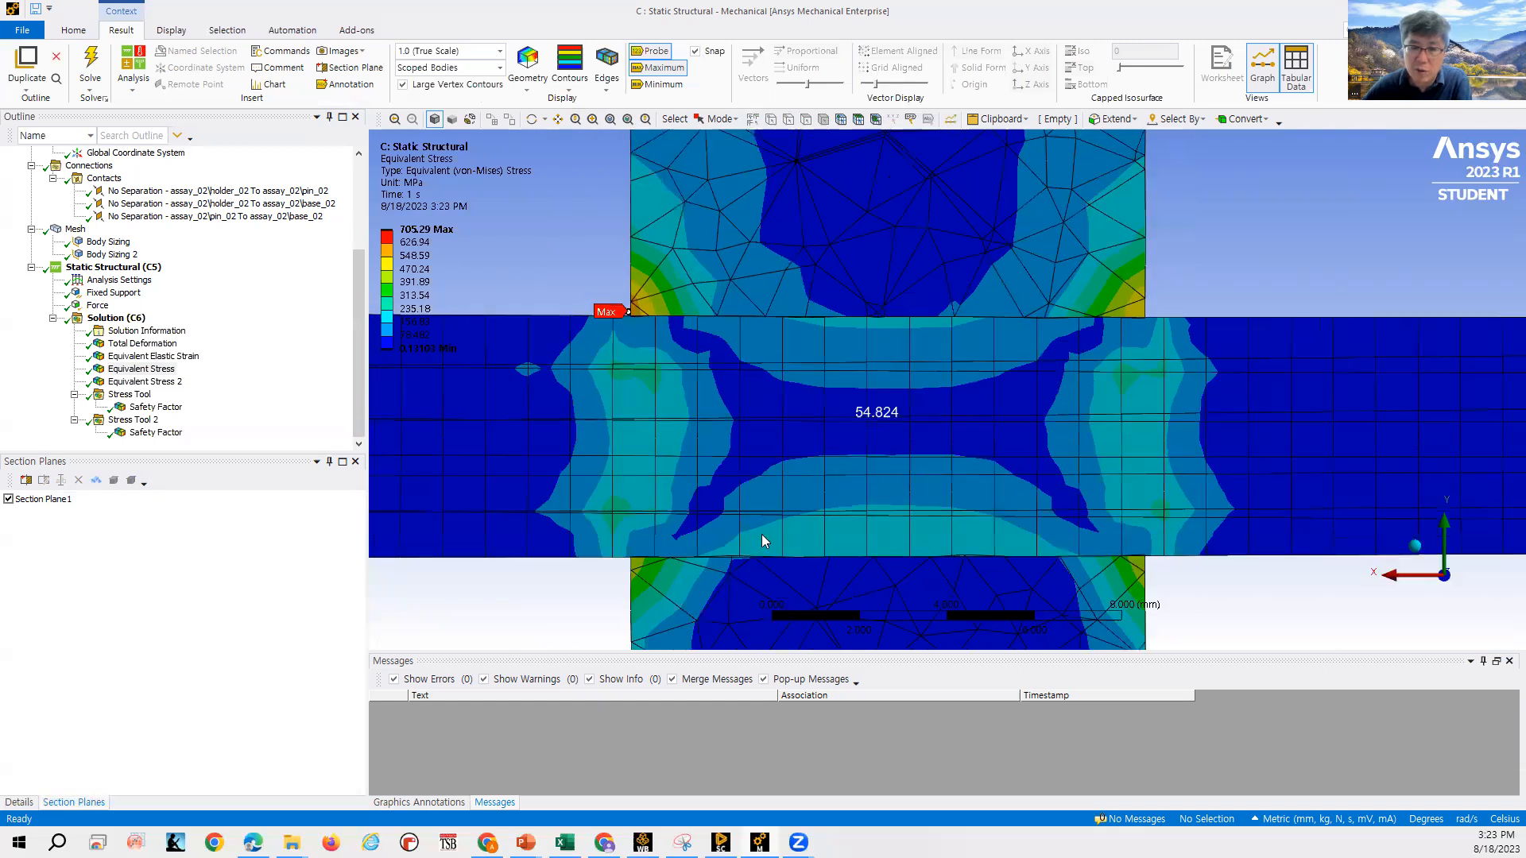
scroll(693, 542, "down", 1)
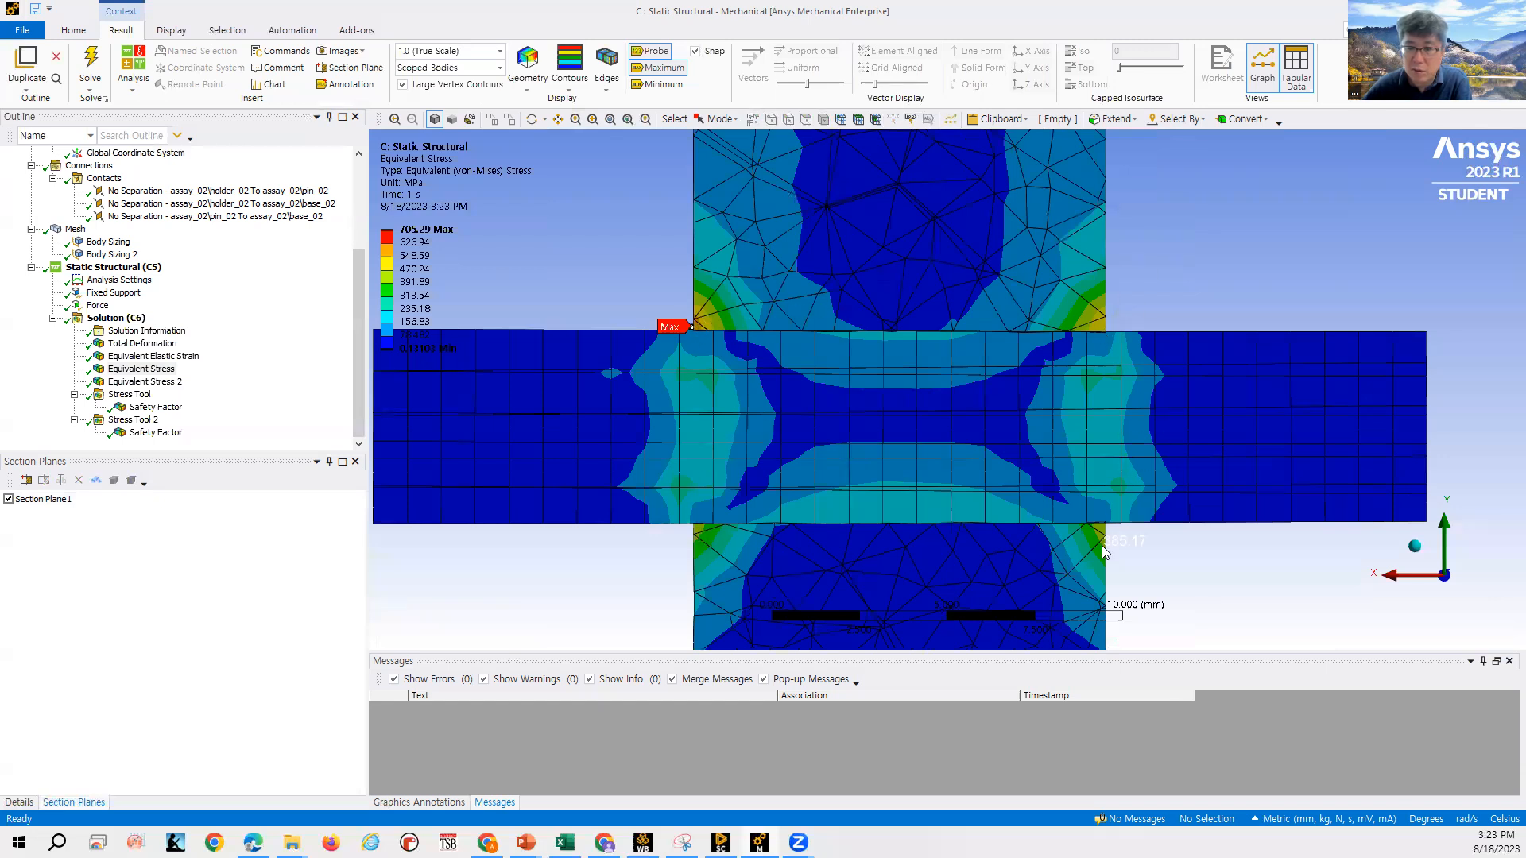
Open Section Plane1 for editing and shift its cutting plane slightly while viewing the holder and pin along the X axis.
scroll(1104, 501, "down", 1)
scroll(1074, 494, "down", 1)
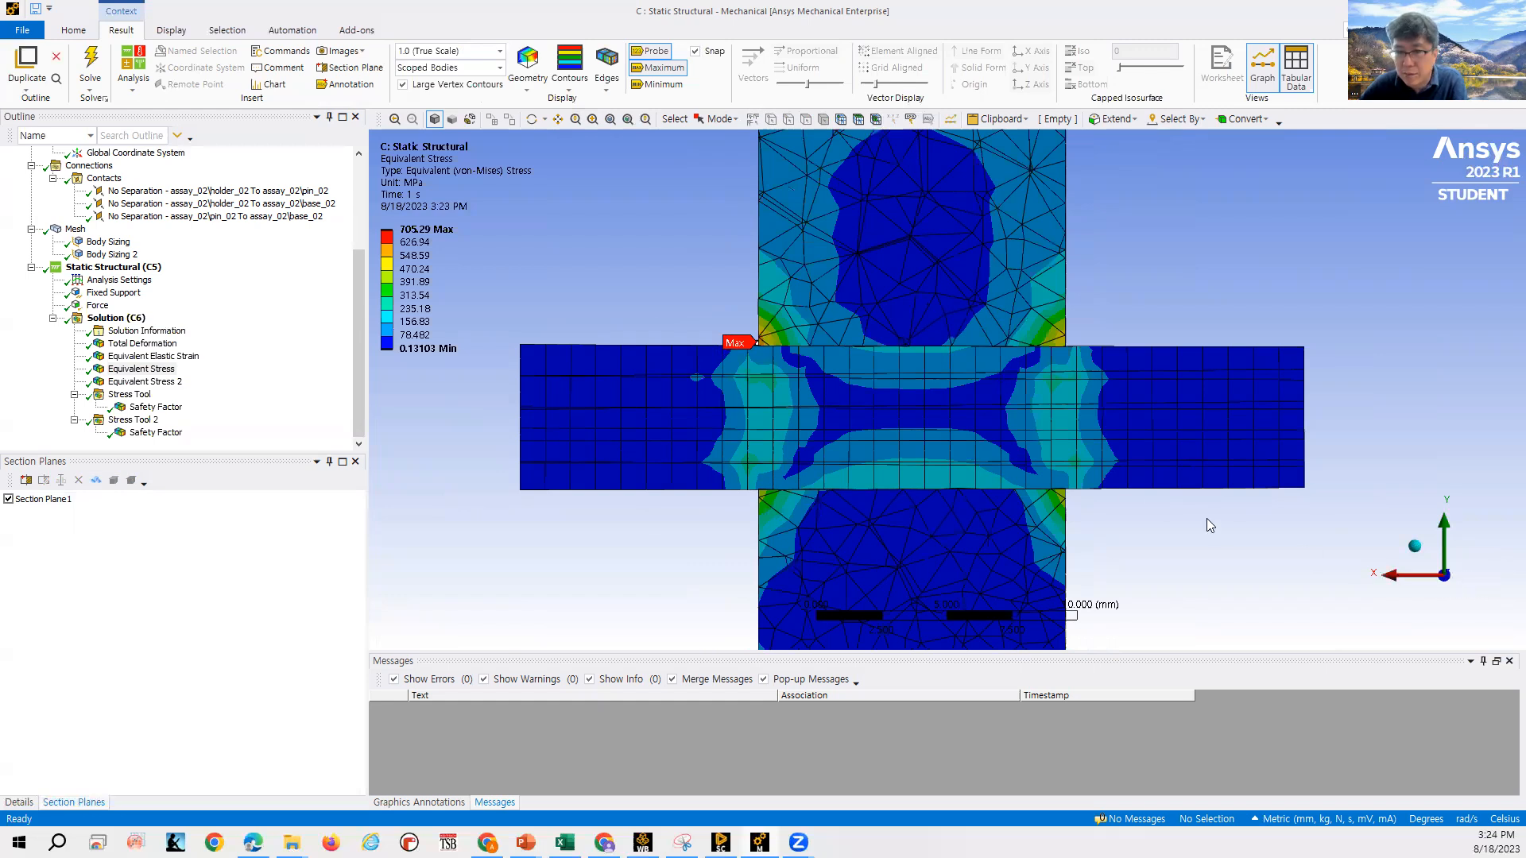
left_click(77, 500)
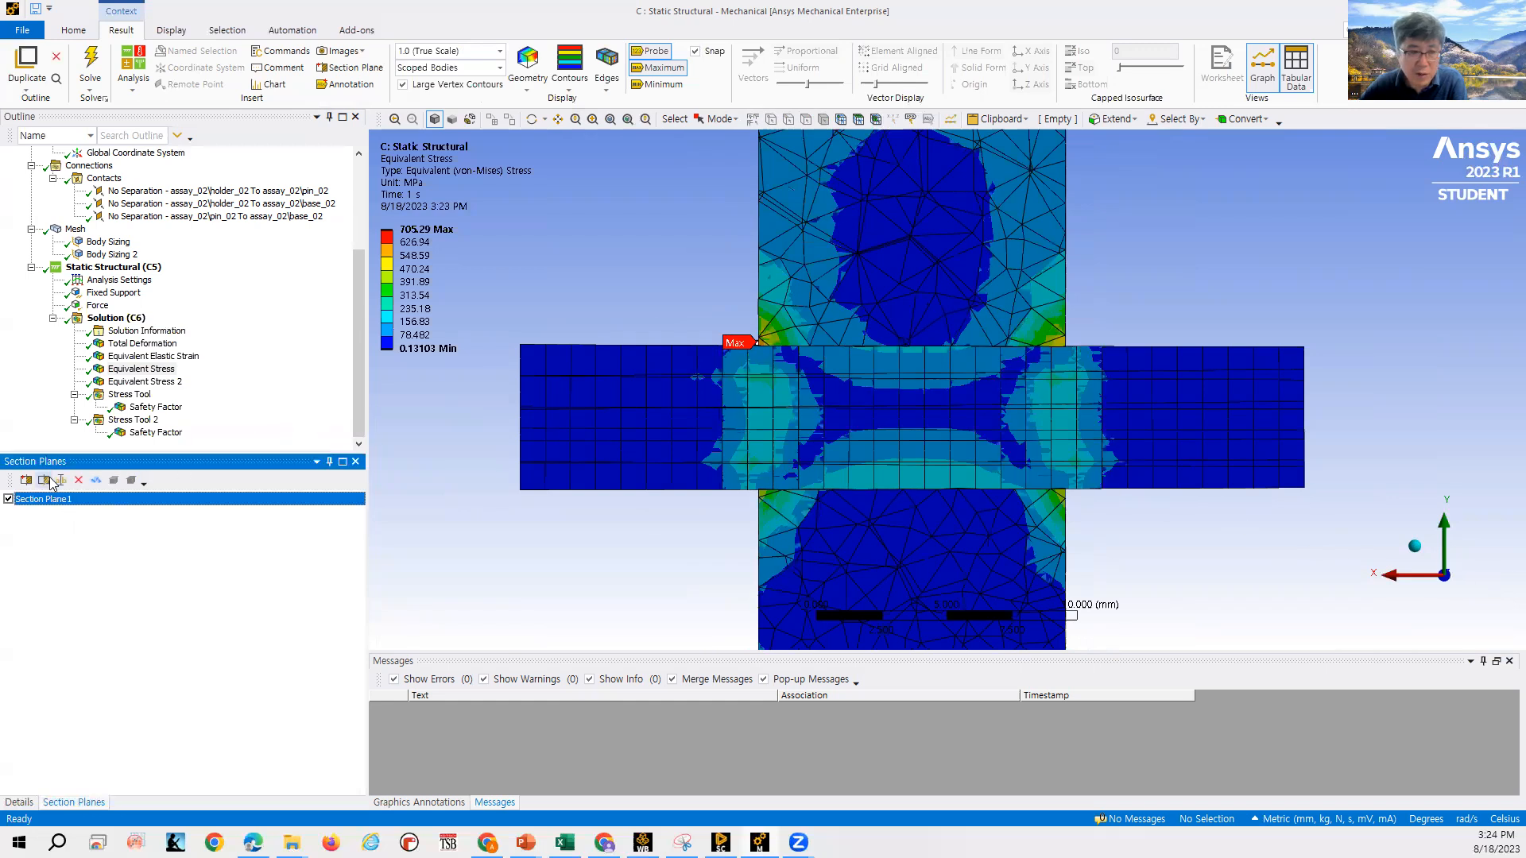
left_click(1414, 581)
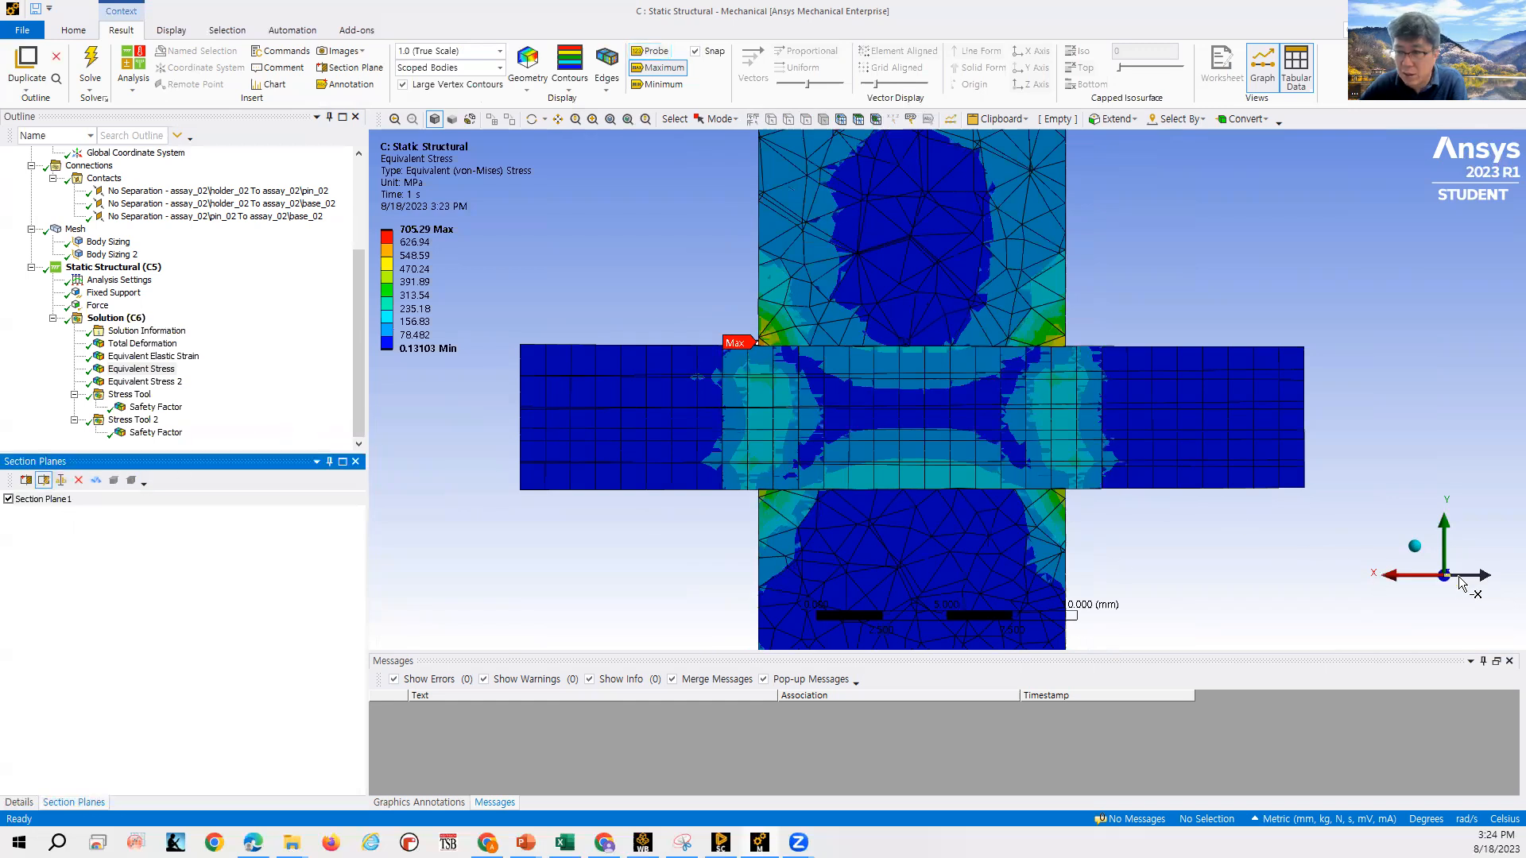
scroll(687, 509, "down", 3)
scroll(648, 522, "down", 2)
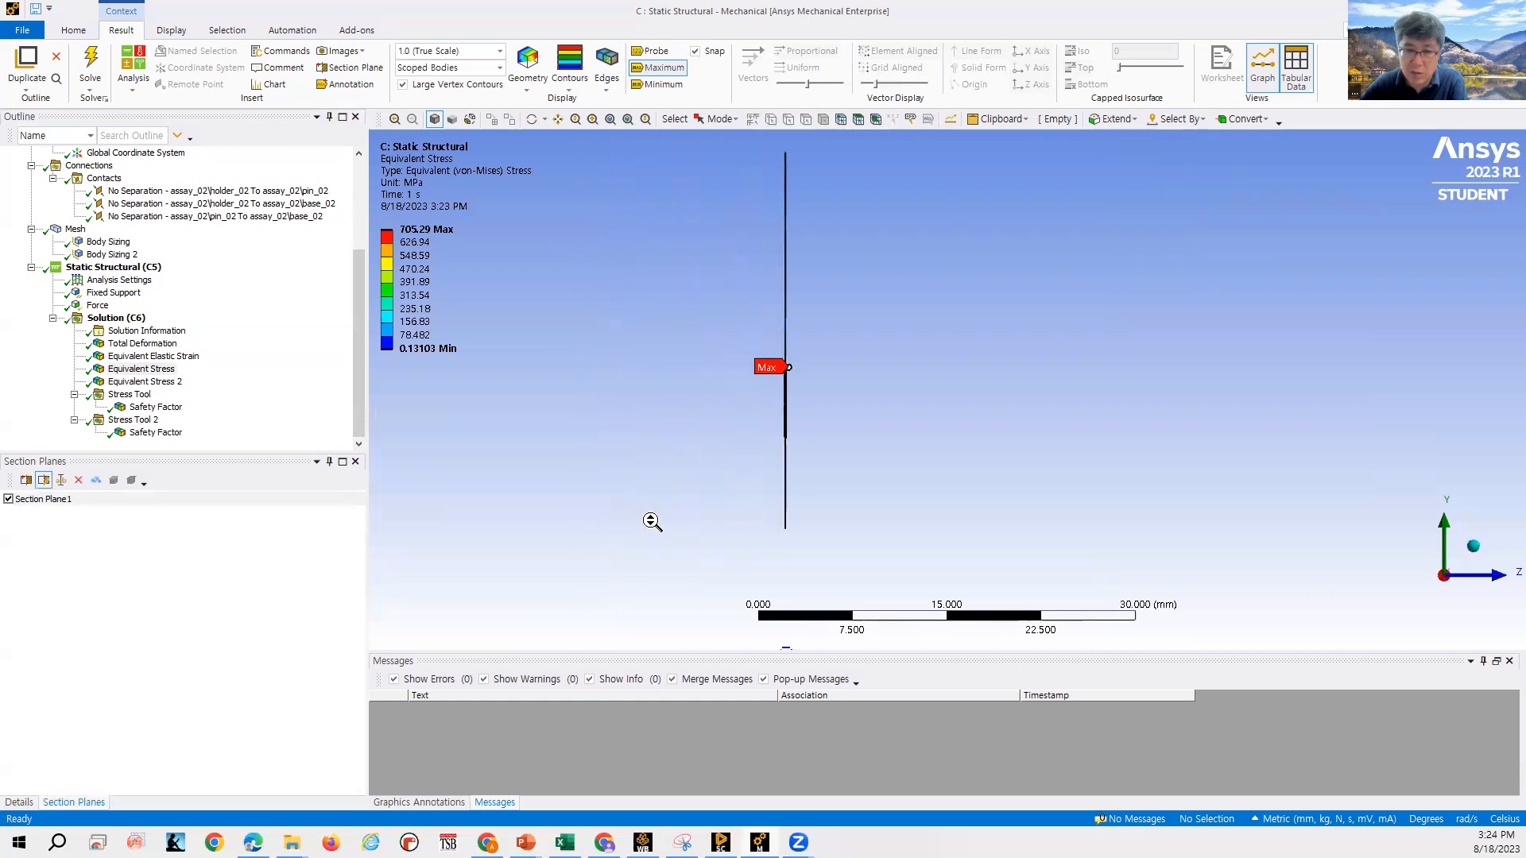
left_click_drag(795, 635, 790, 632)
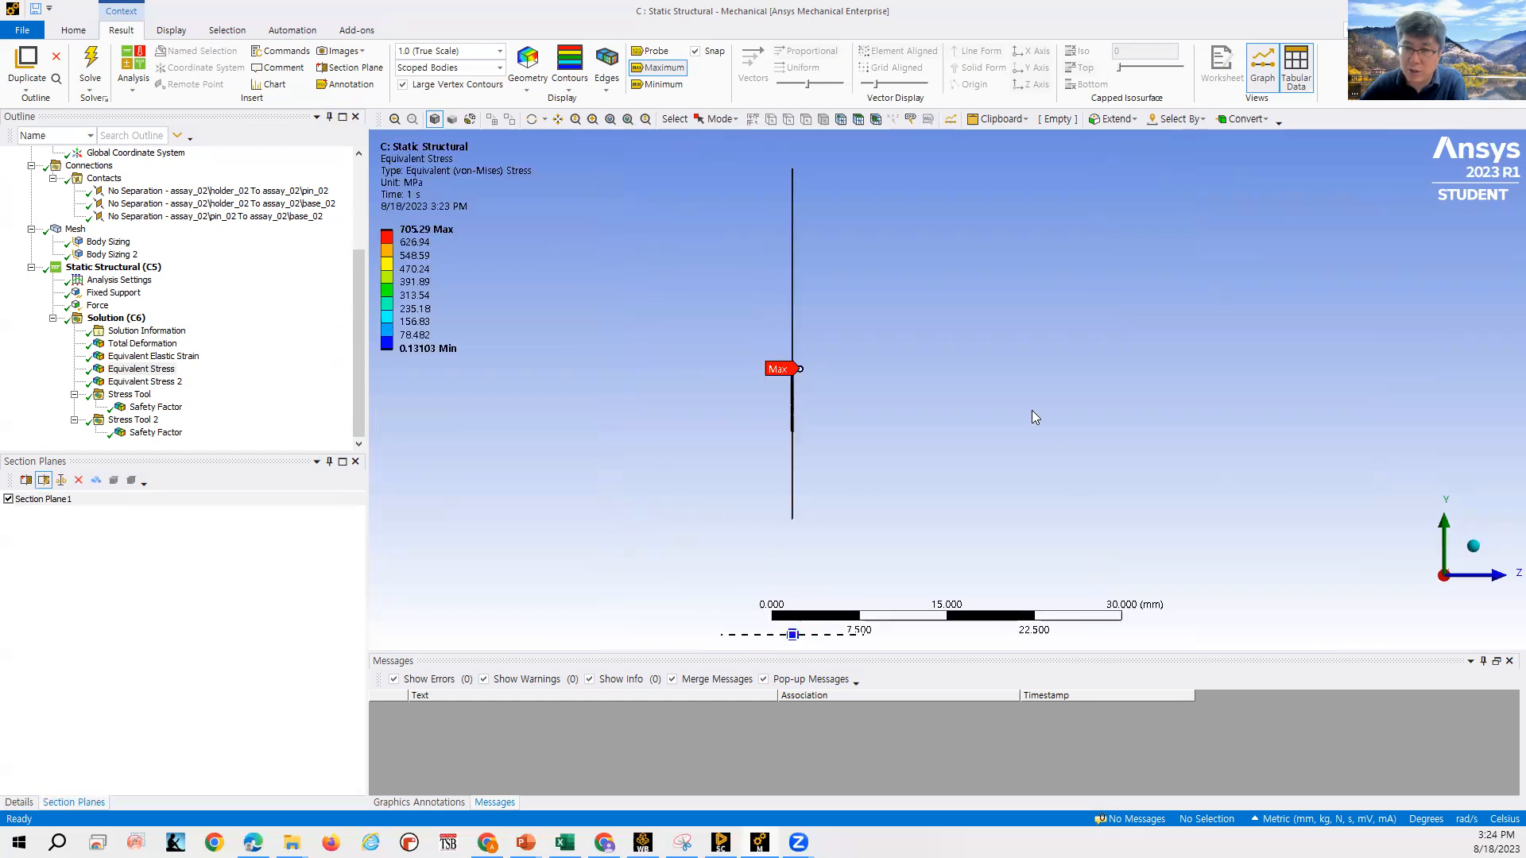
Examine the sectioned Equivalent Stress contours around the pin and holder contact in a tilted view, close up and from a distance.
left_click(533, 118)
left_click_drag(875, 477, 962, 525)
scroll(962, 524, "up", 5)
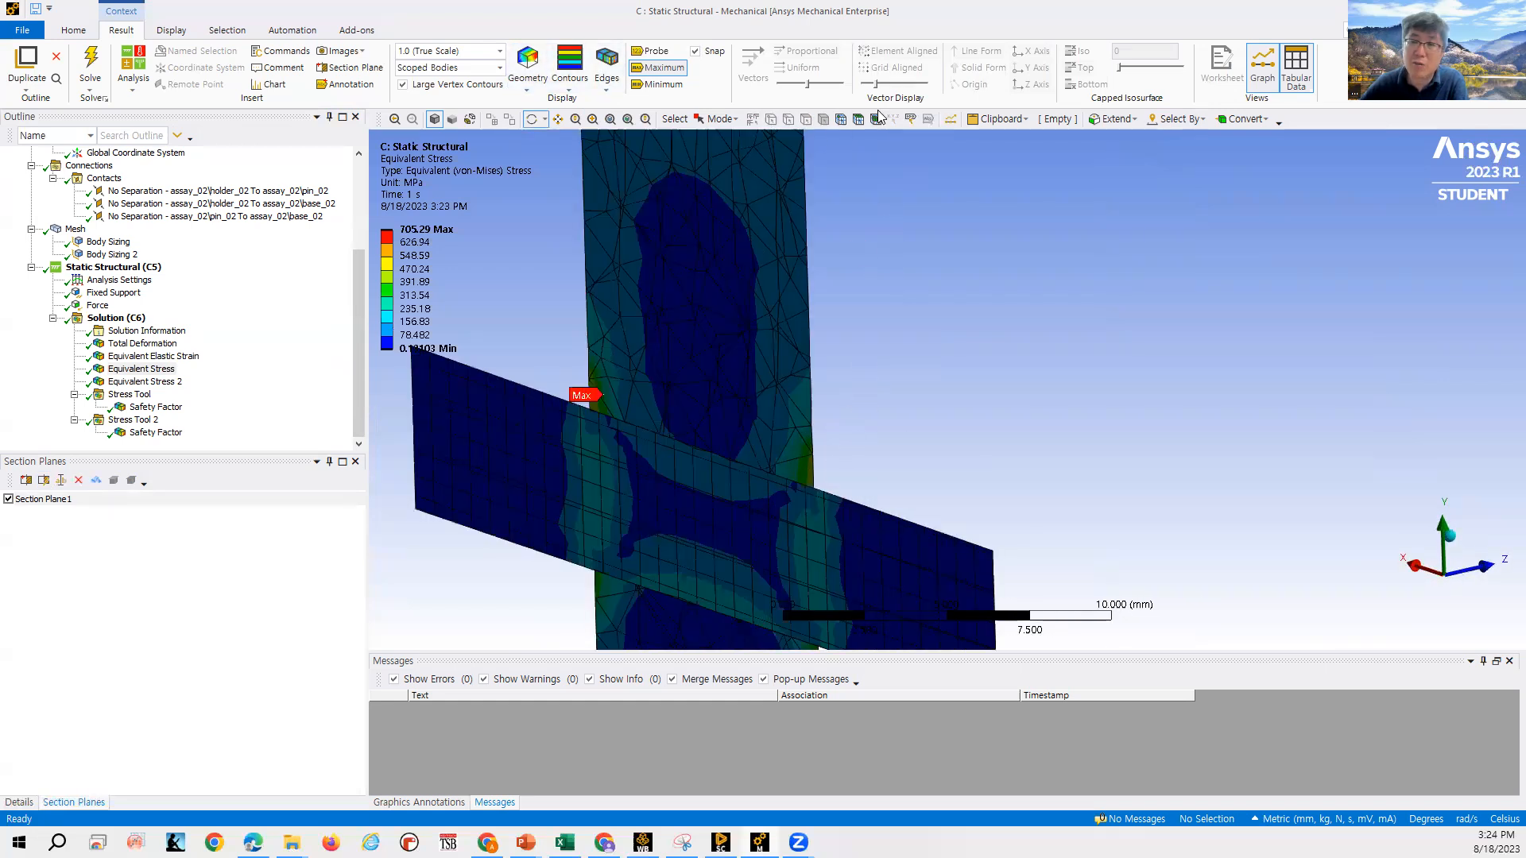
left_click(558, 119)
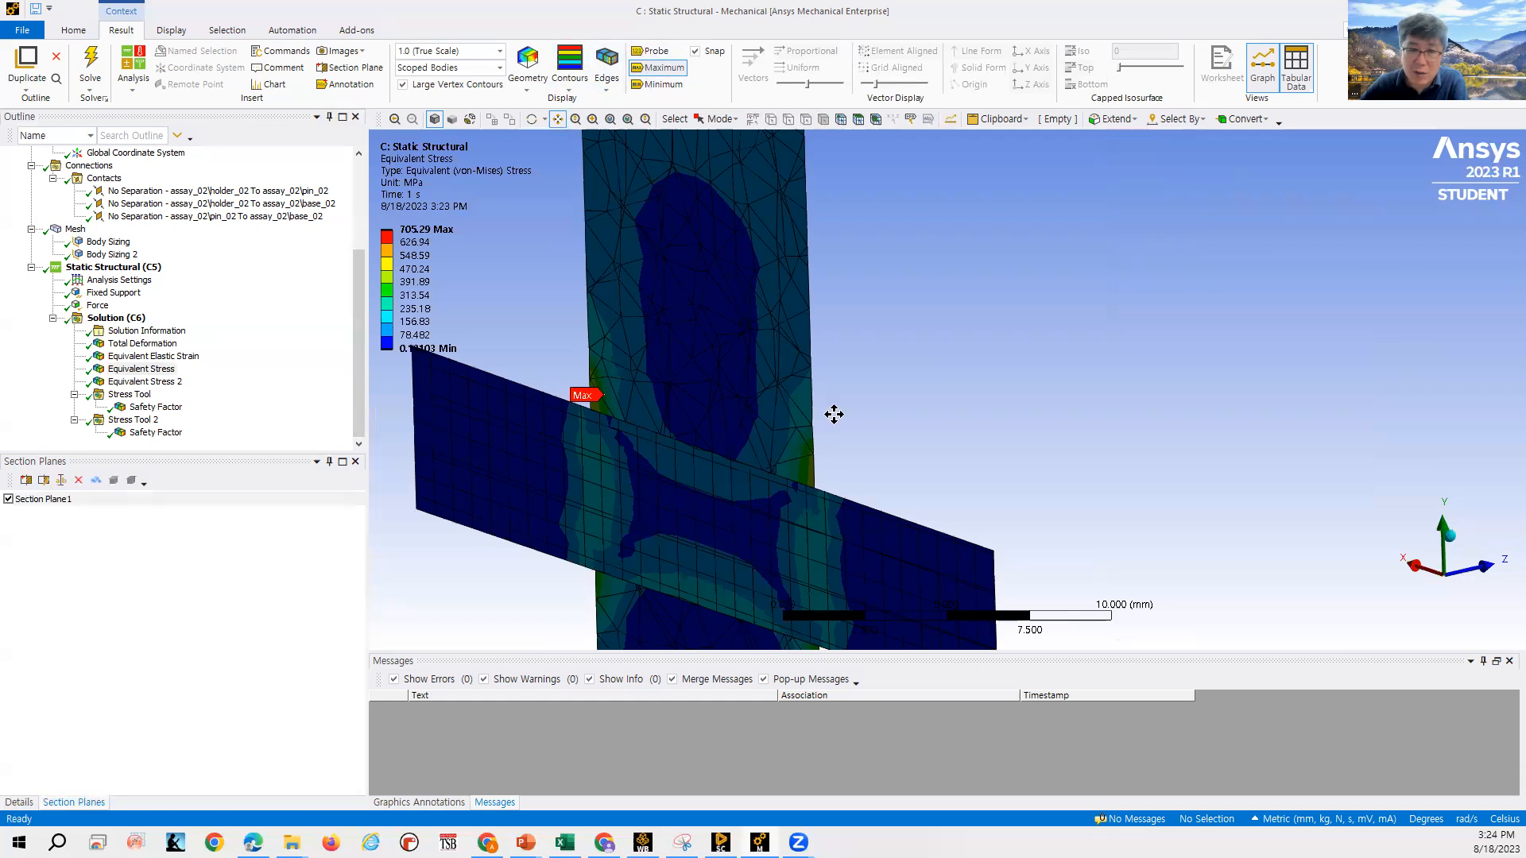
left_click_drag(834, 414, 964, 290)
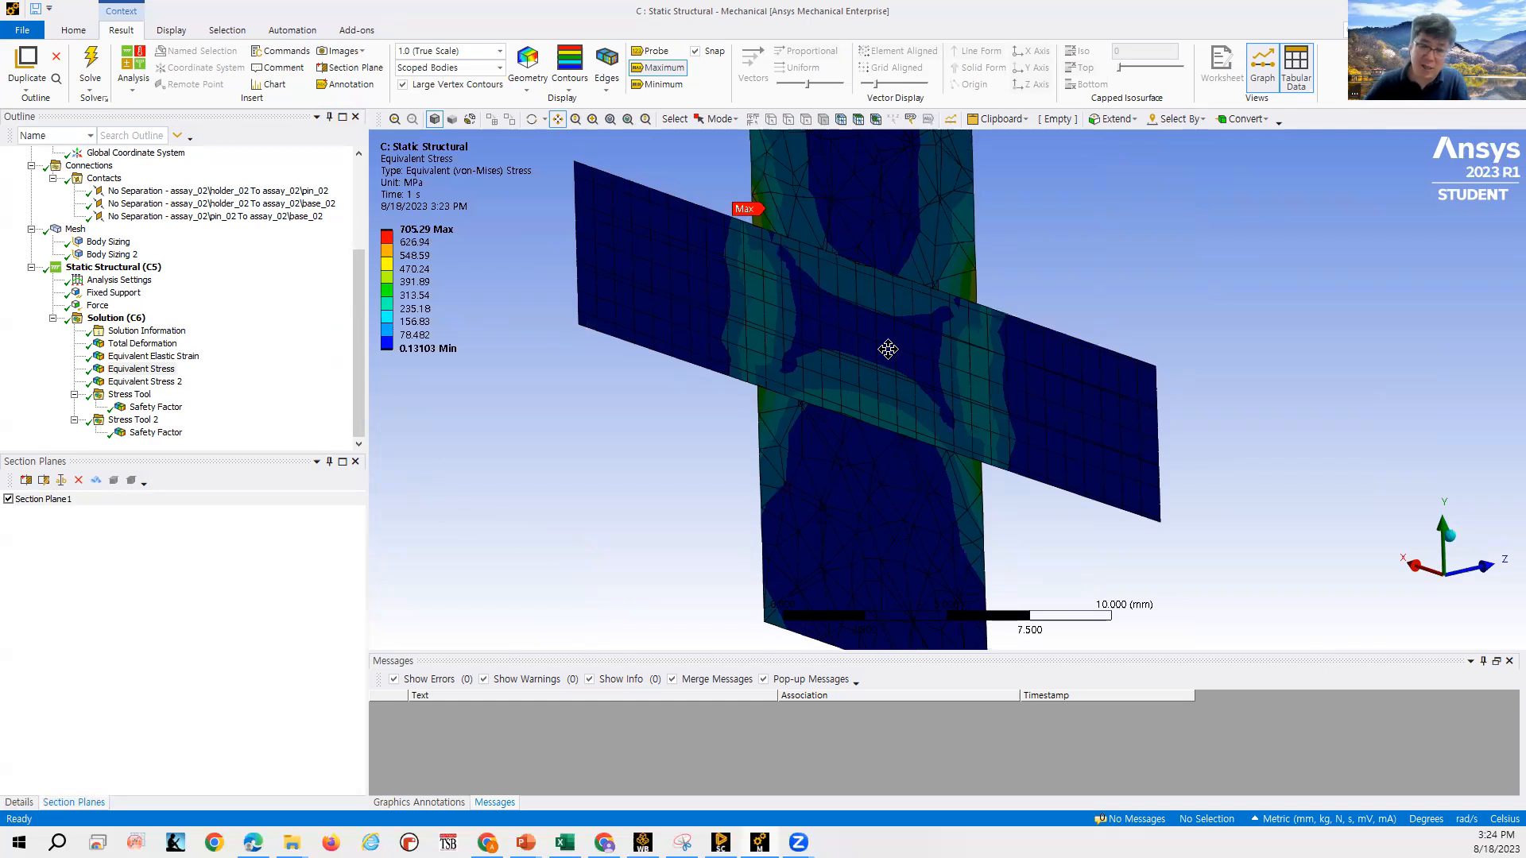
scroll(836, 387, "down", 5)
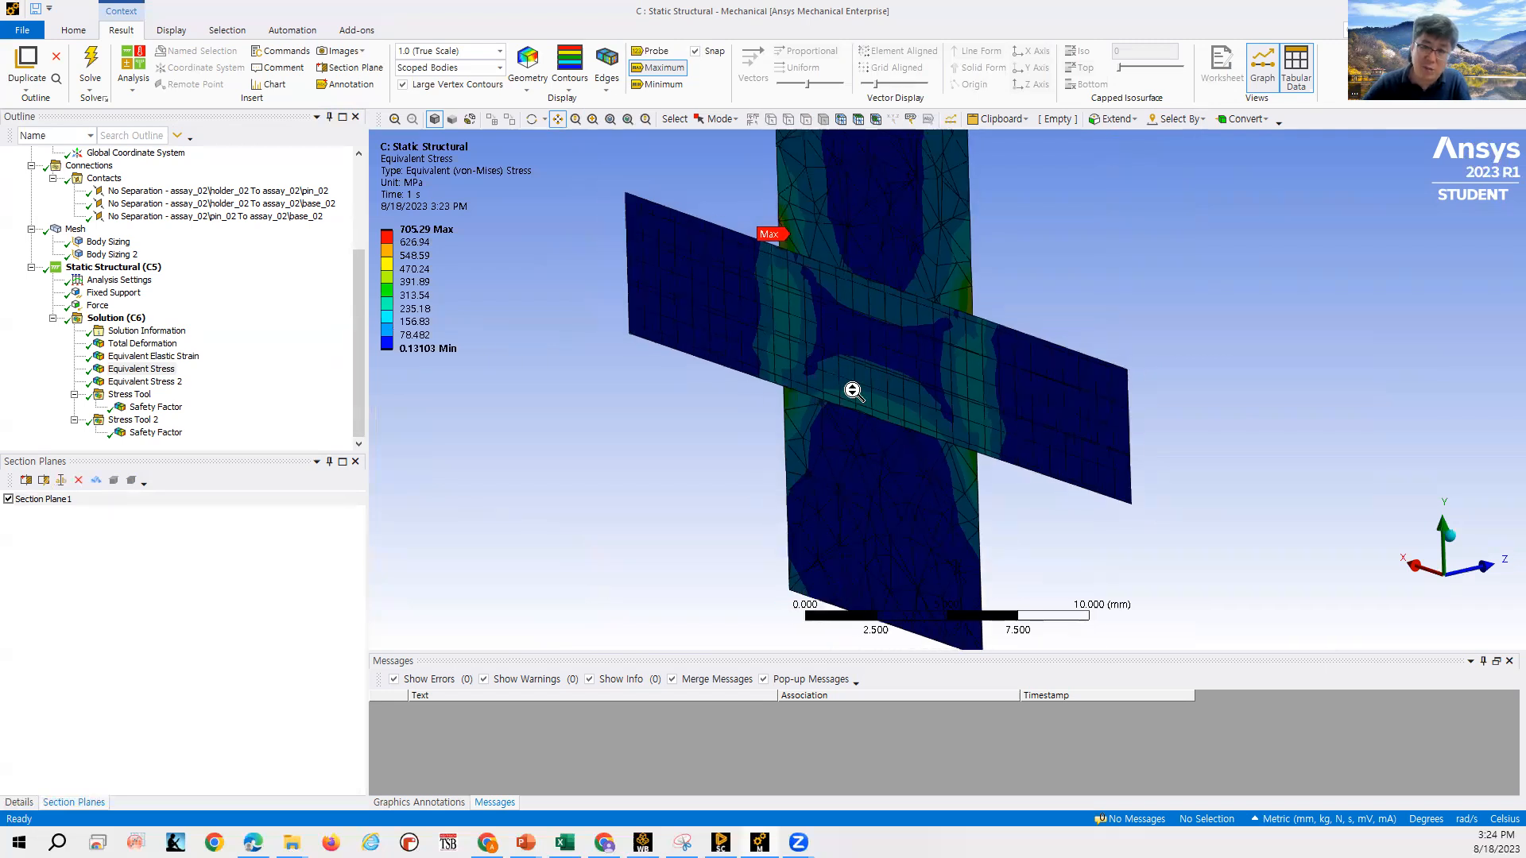
scroll(834, 344, "up", 2)
scroll(835, 344, "down", 2)
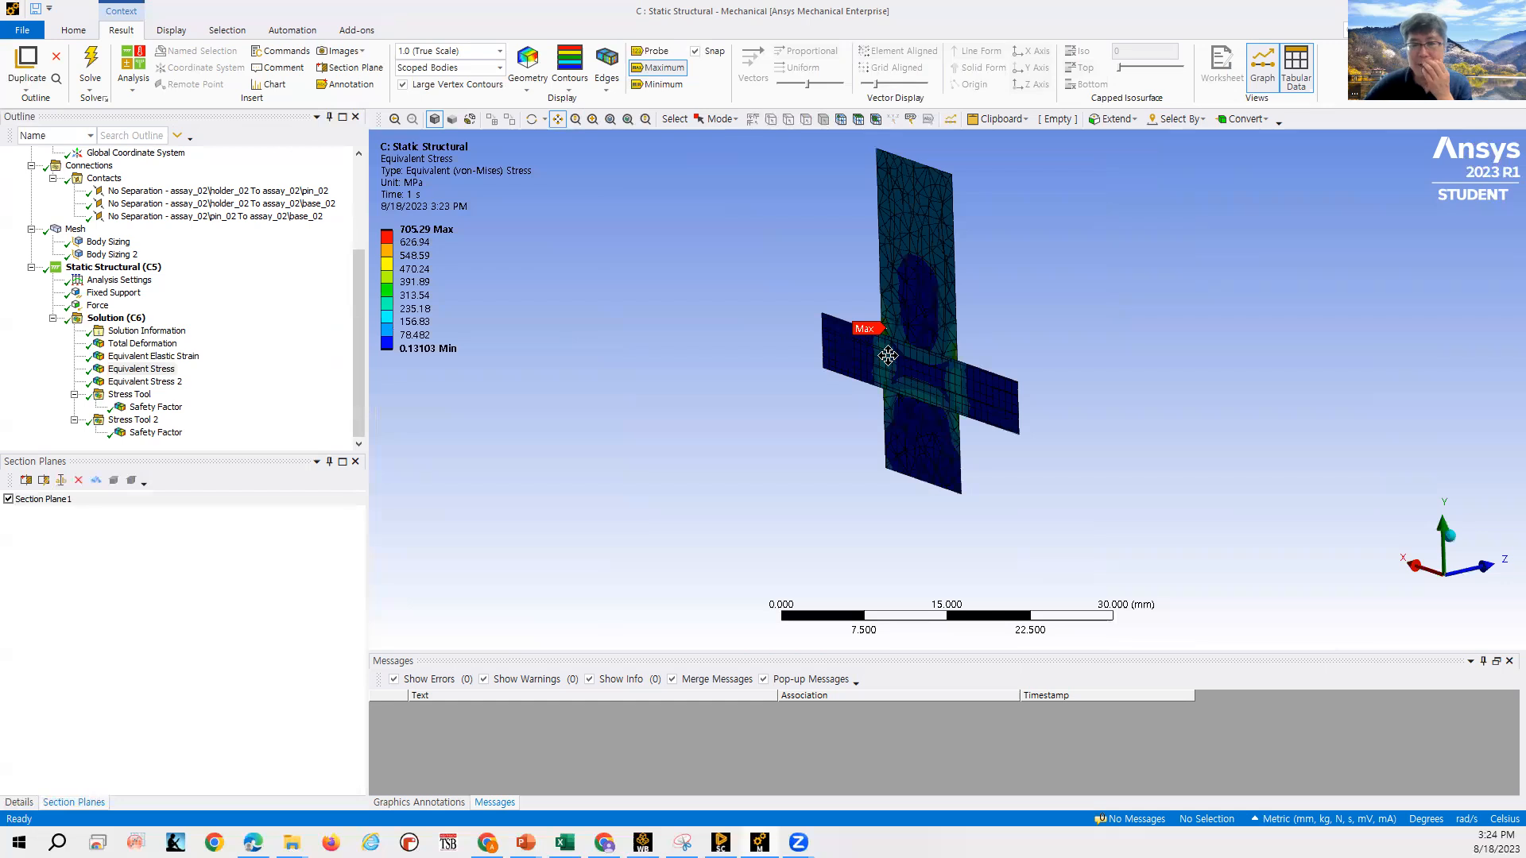
scroll(997, 269, "up", 4)
scroll(991, 265, "up", 2)
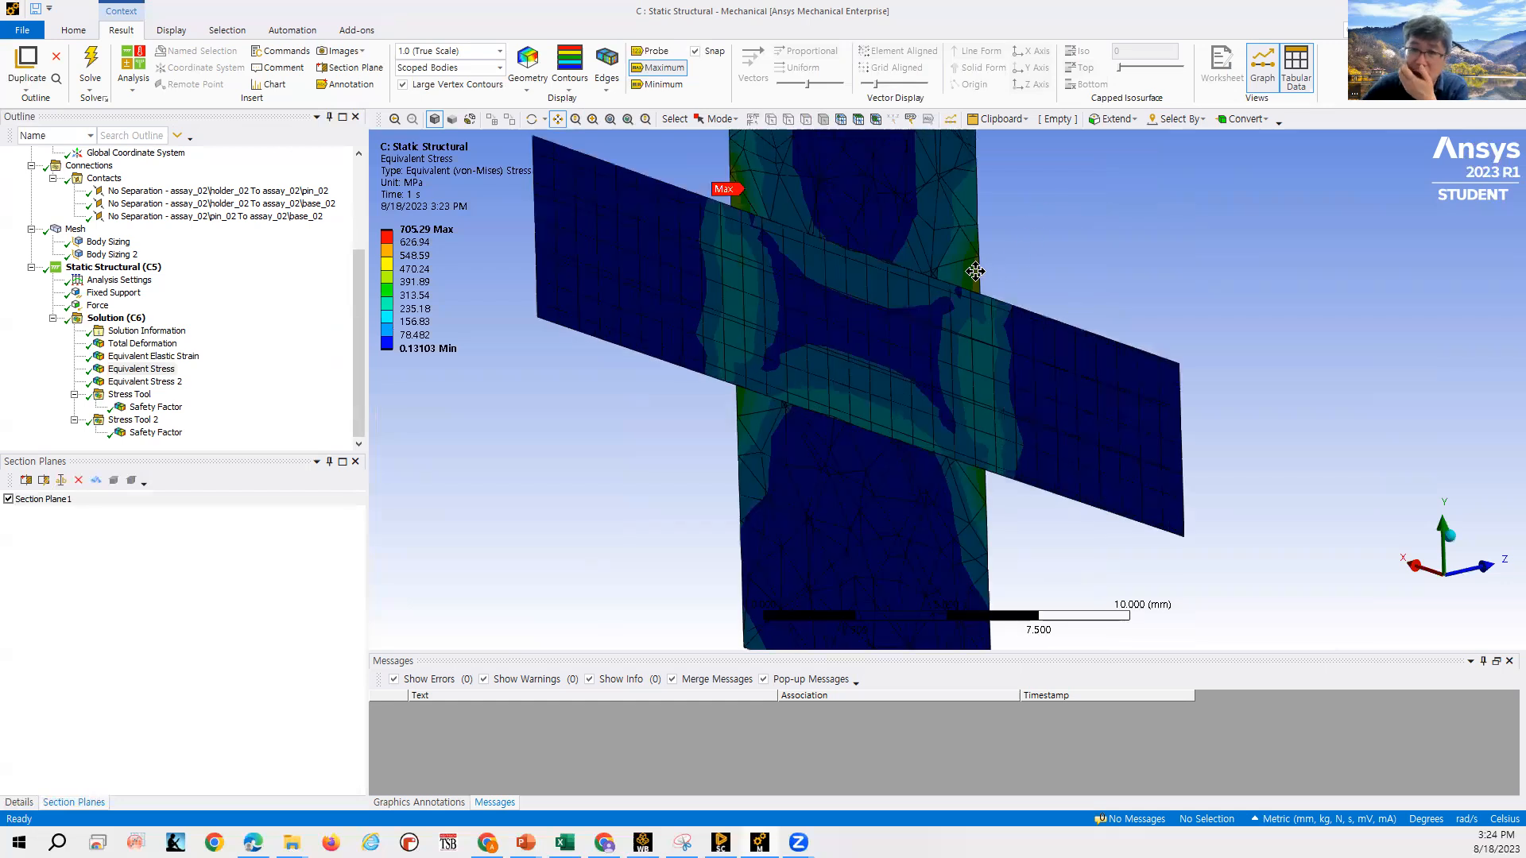
scroll(707, 353, "down", 2)
scroll(902, 282, "down", 4)
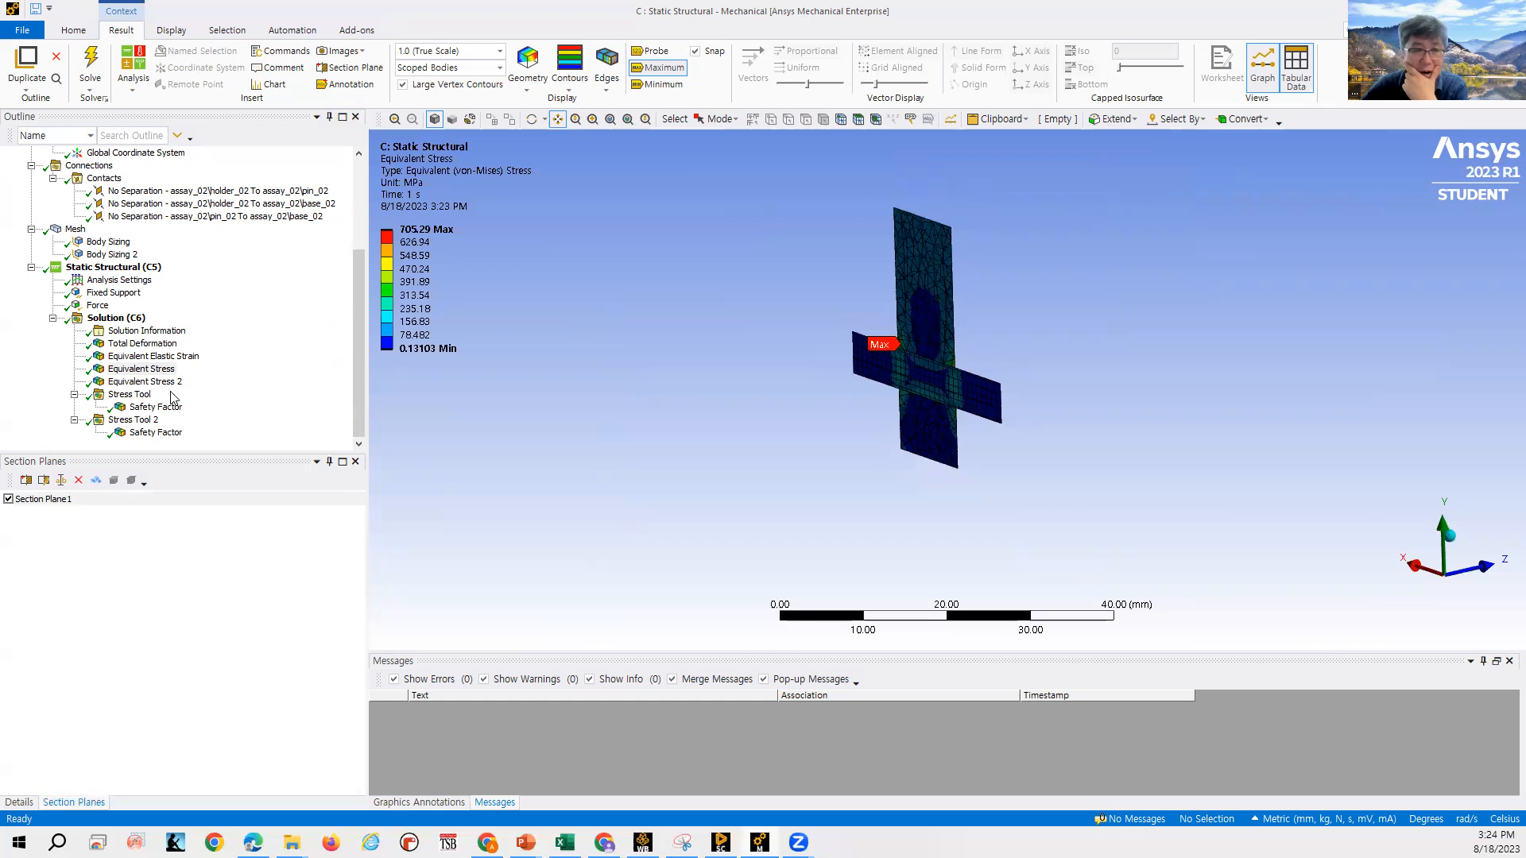
Display the Mesh of the holder and pin and delete Section Plane1.
left_click(75, 229)
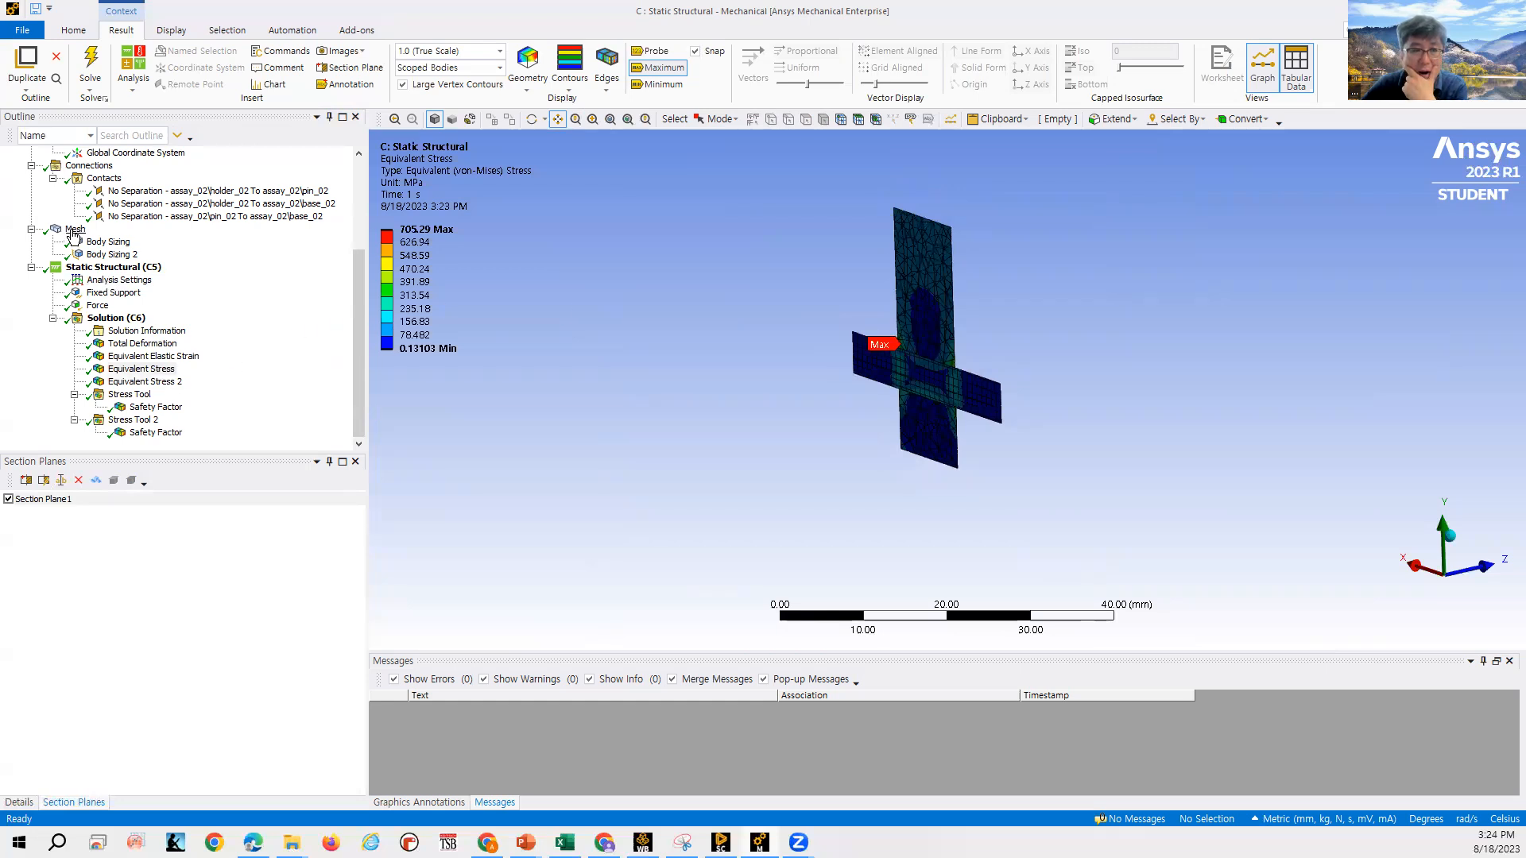
left_click(40, 501)
left_click(78, 480)
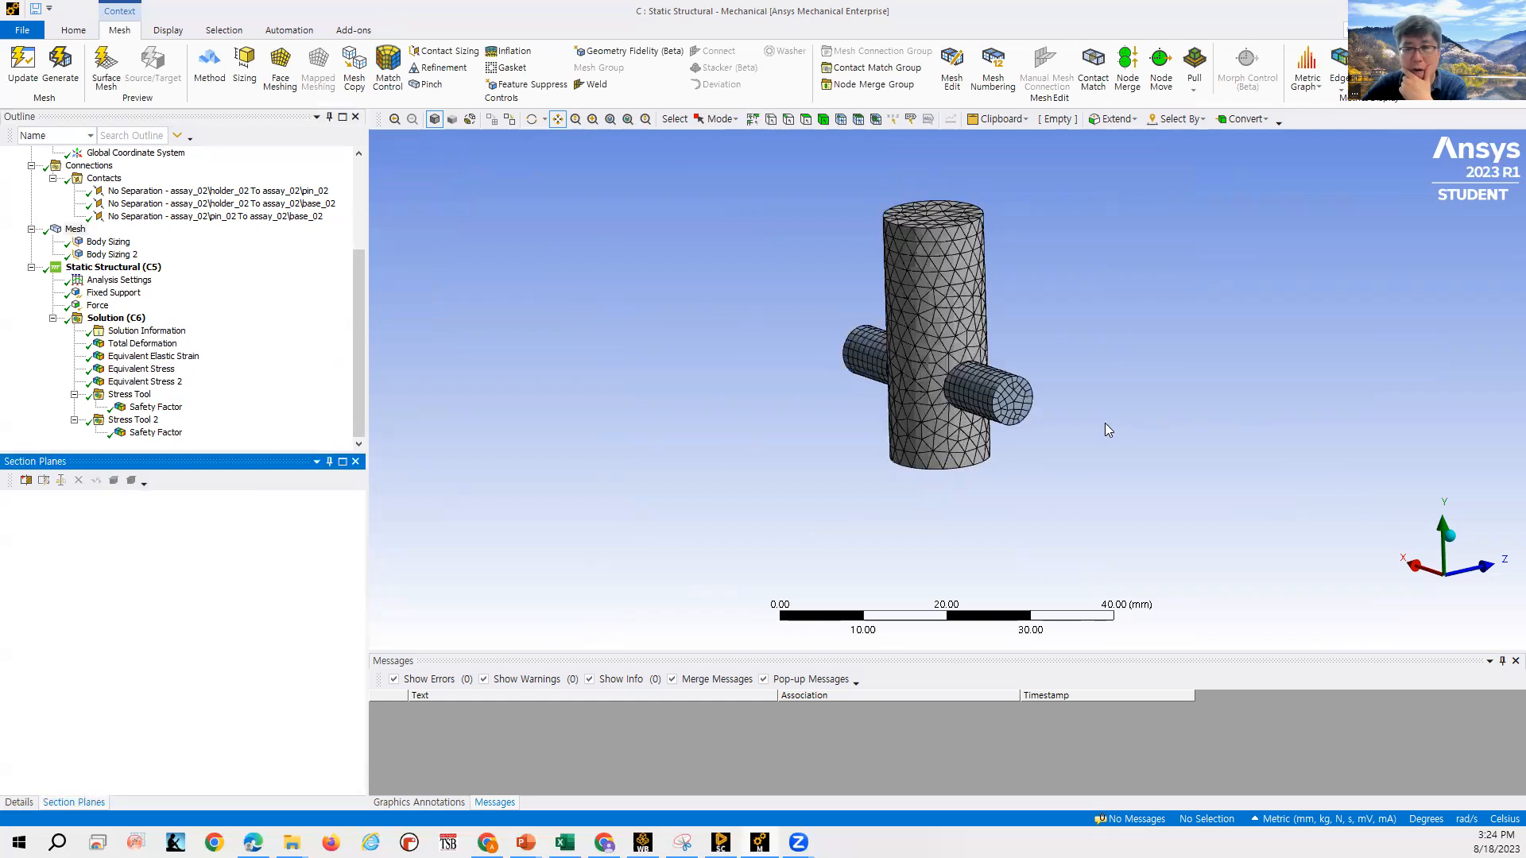
scroll(1035, 333, "down", 2)
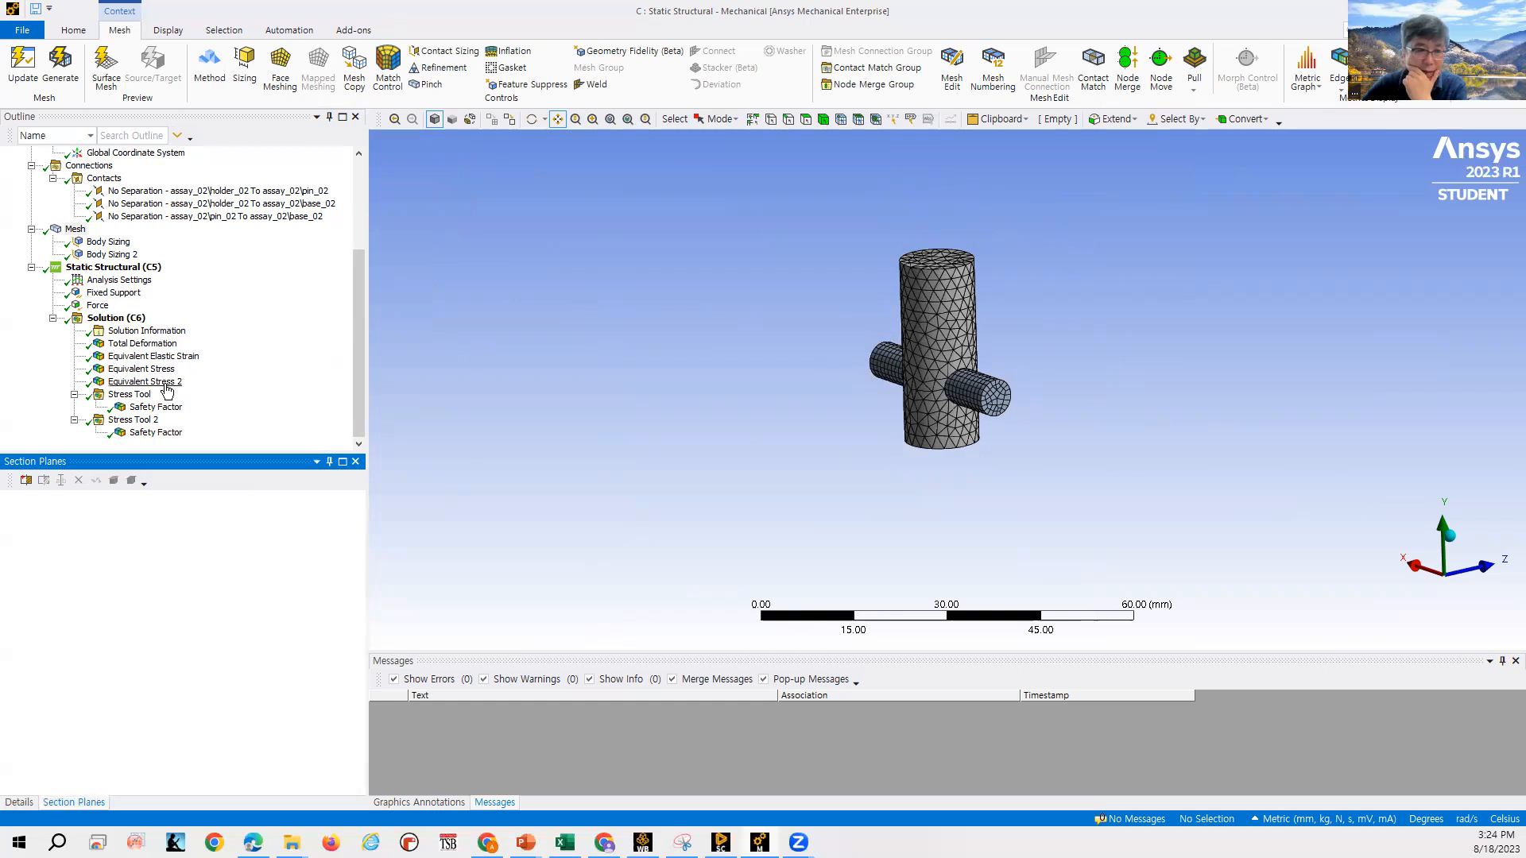
Show all bodies of the geometry again, including base_02, and inspect the pin where it passes through the base.
left_click(360, 179)
left_click(140, 230)
right_click(140, 229)
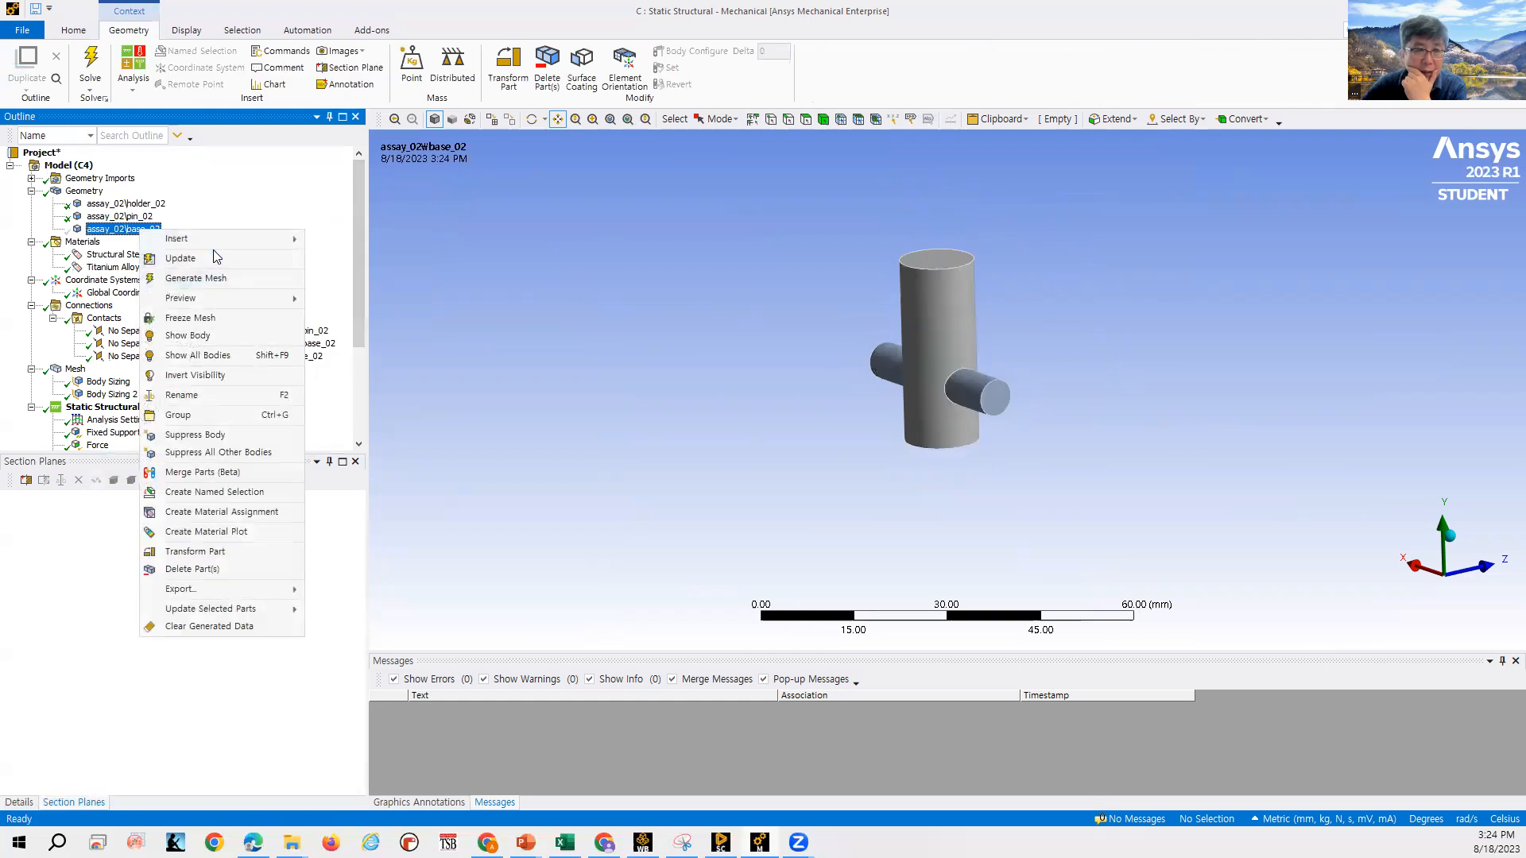
left_click(191, 356)
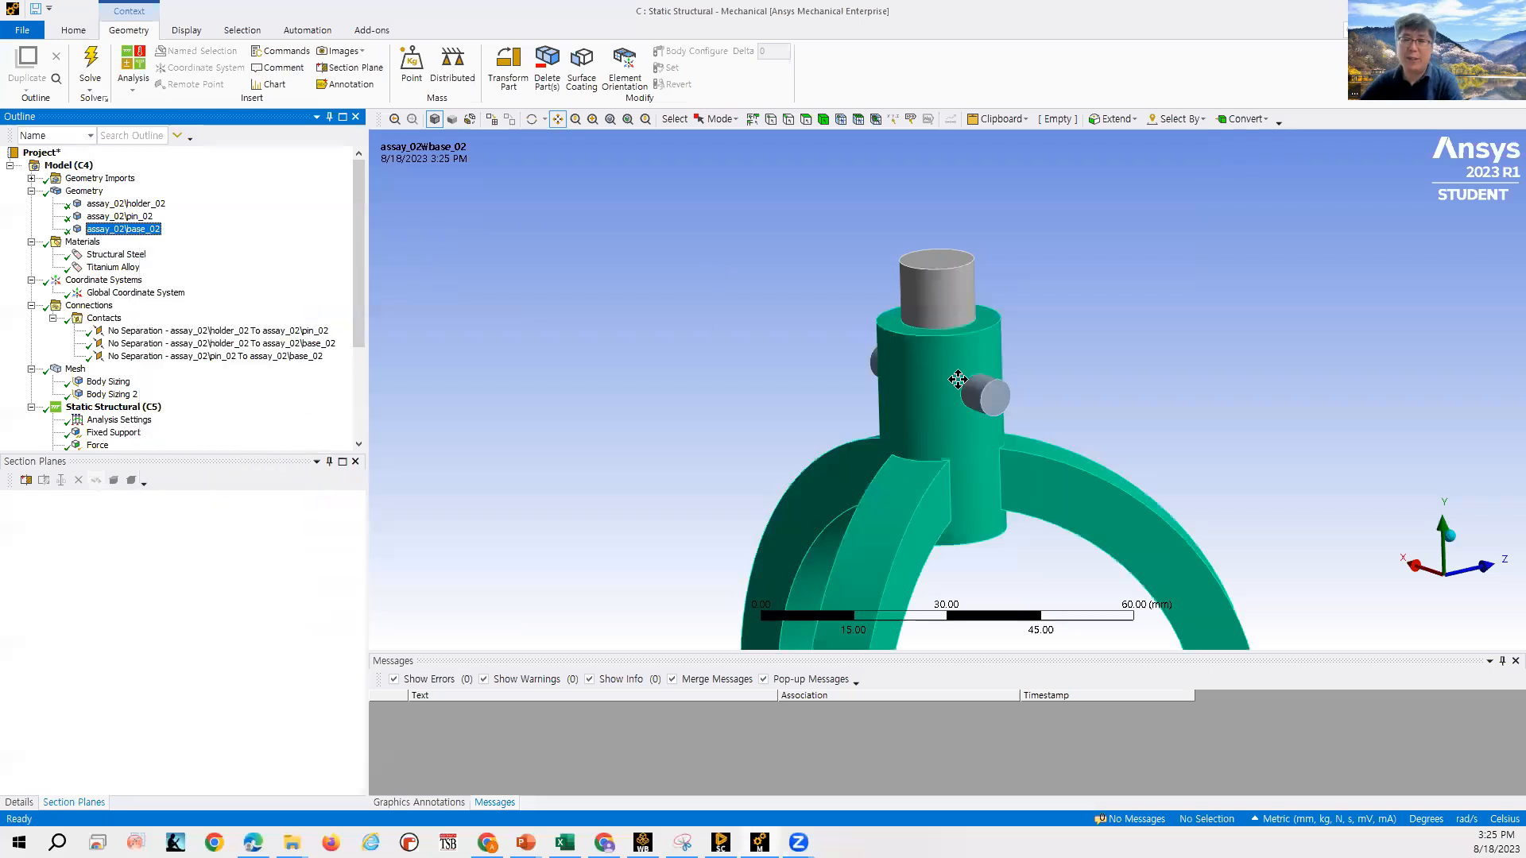
scroll(962, 407, "up", 5)
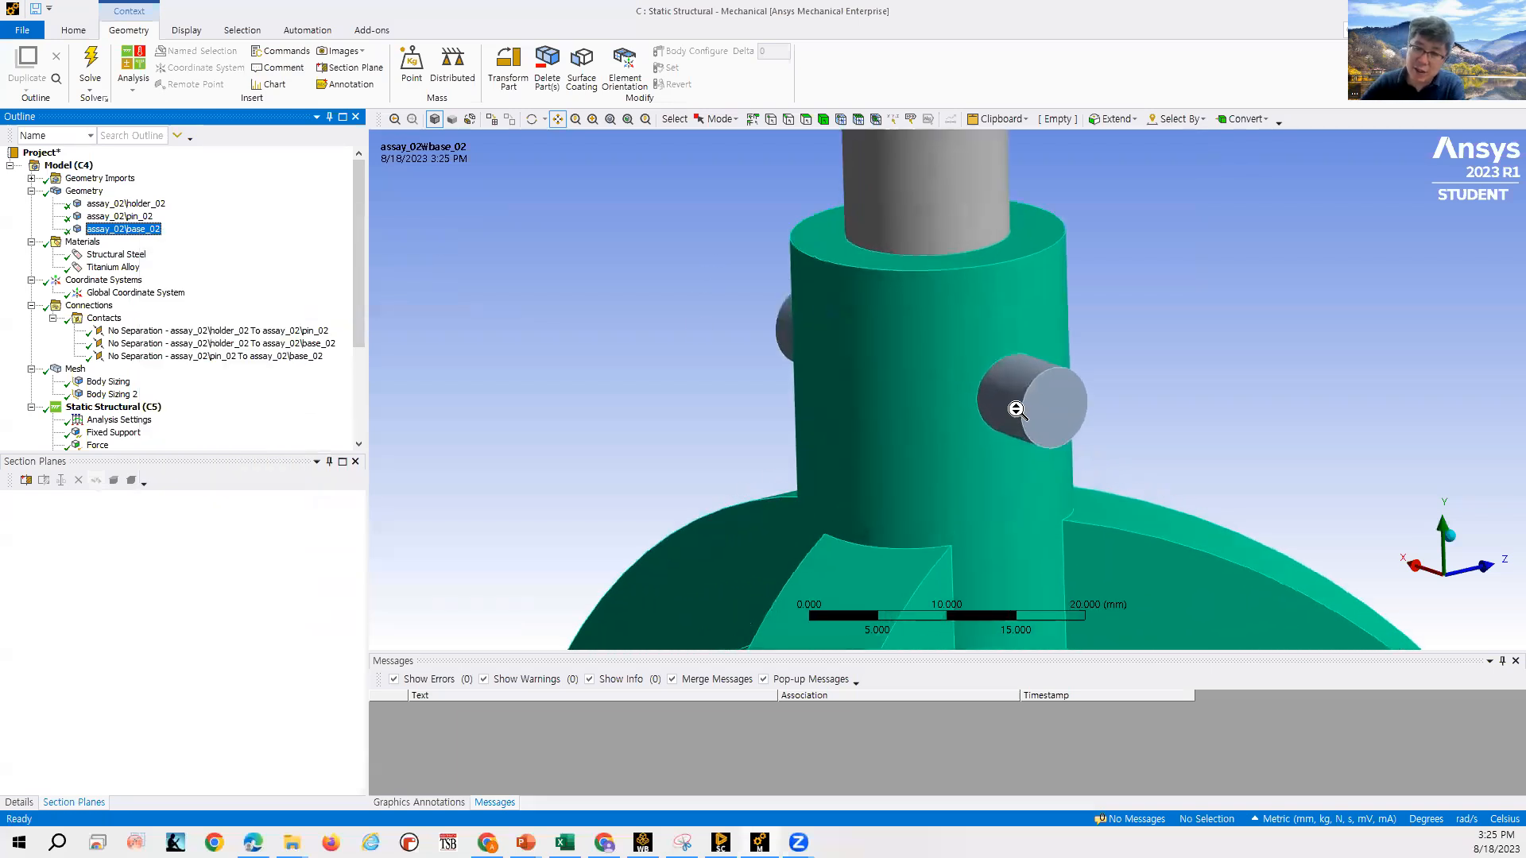
scroll(982, 429, "down", 6)
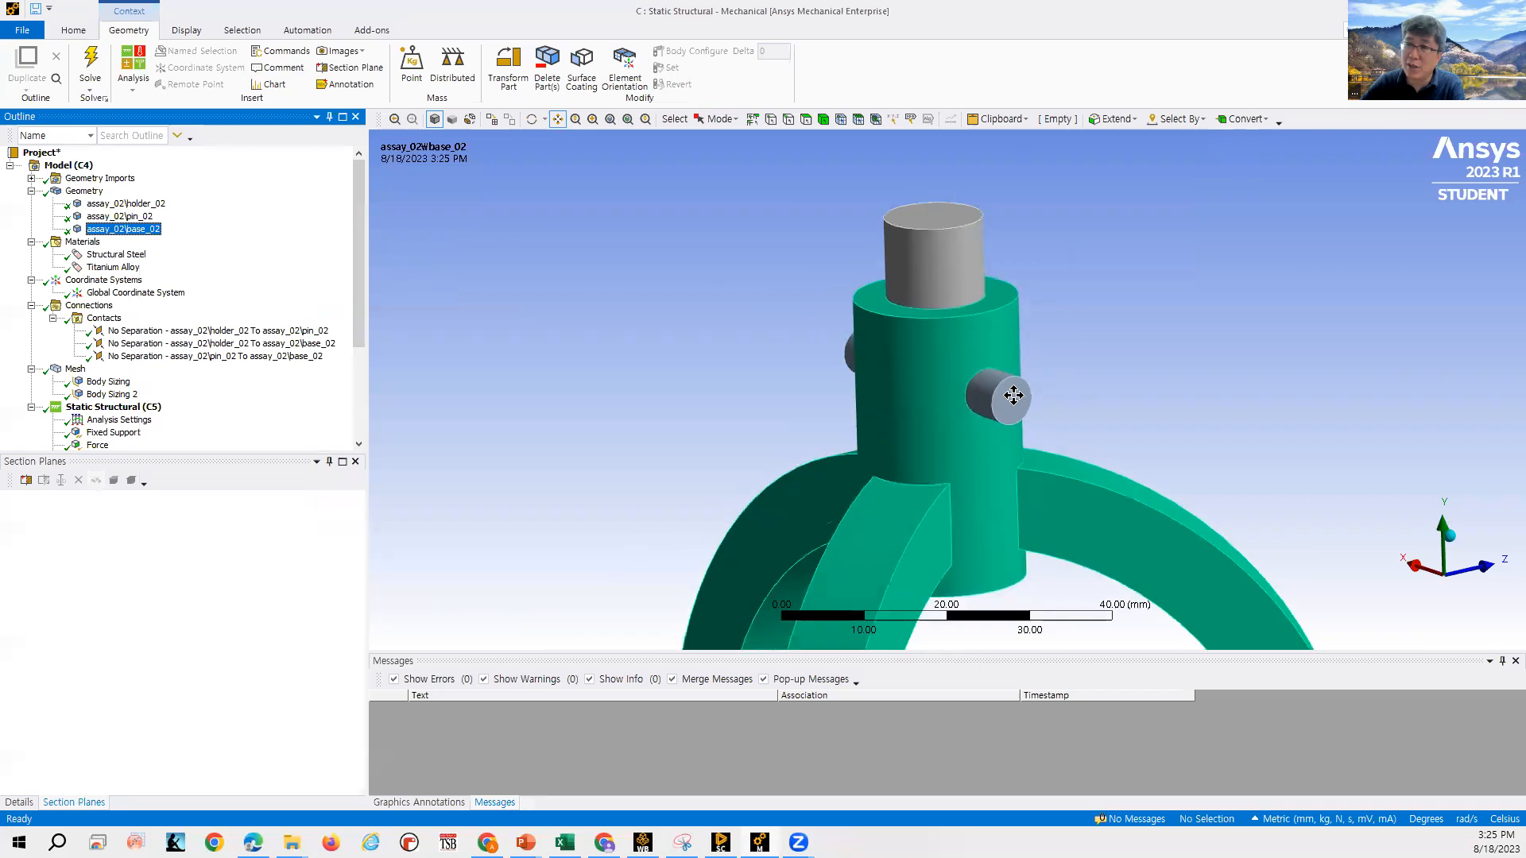
Set the type of the holder_02 to pin_02 contact to Bonded.
left_click(182, 331)
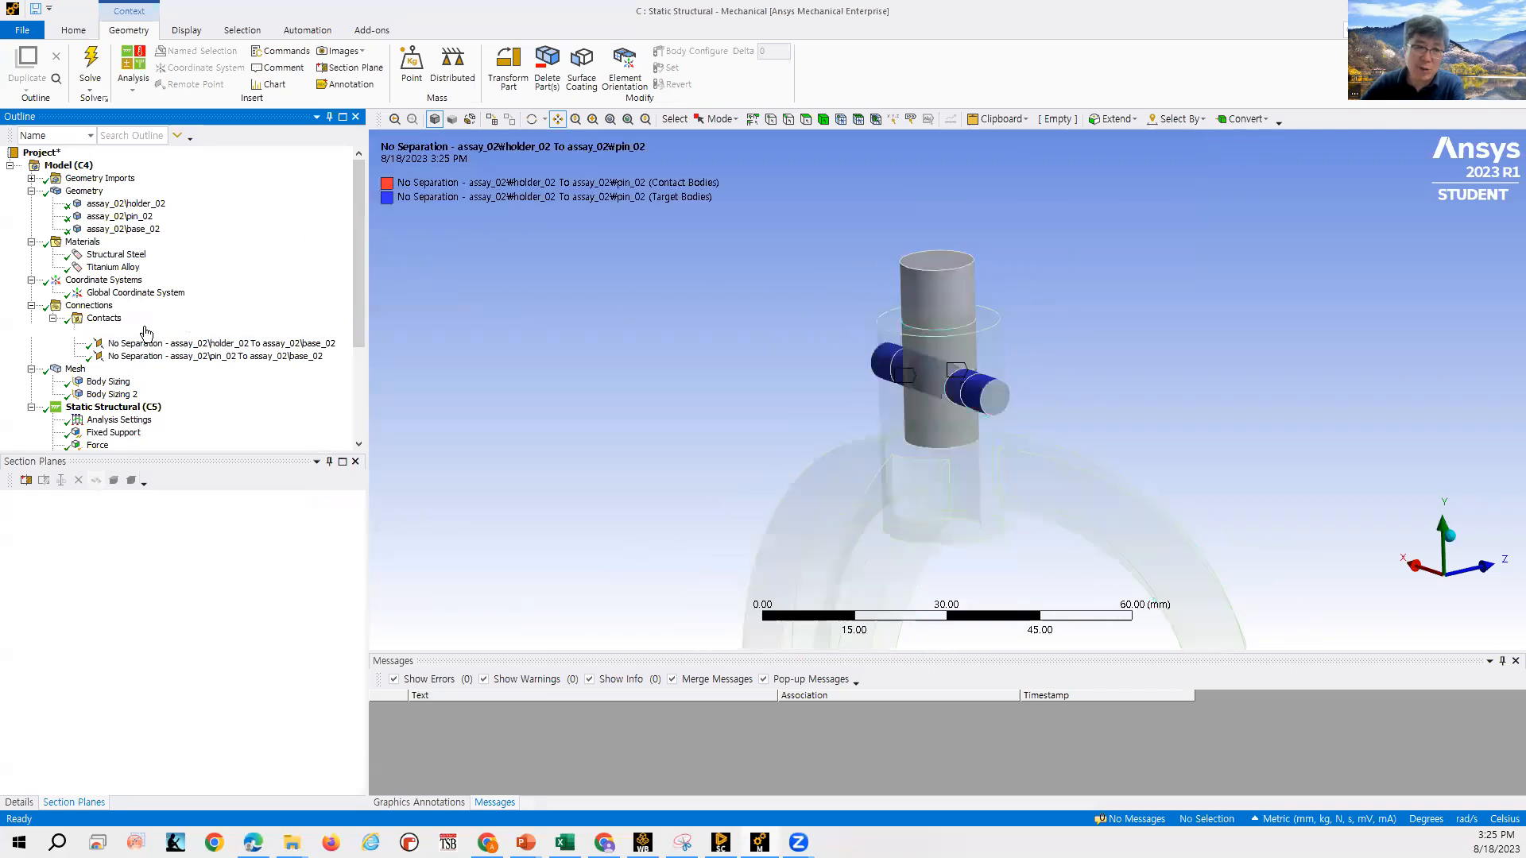
left_click(19, 803)
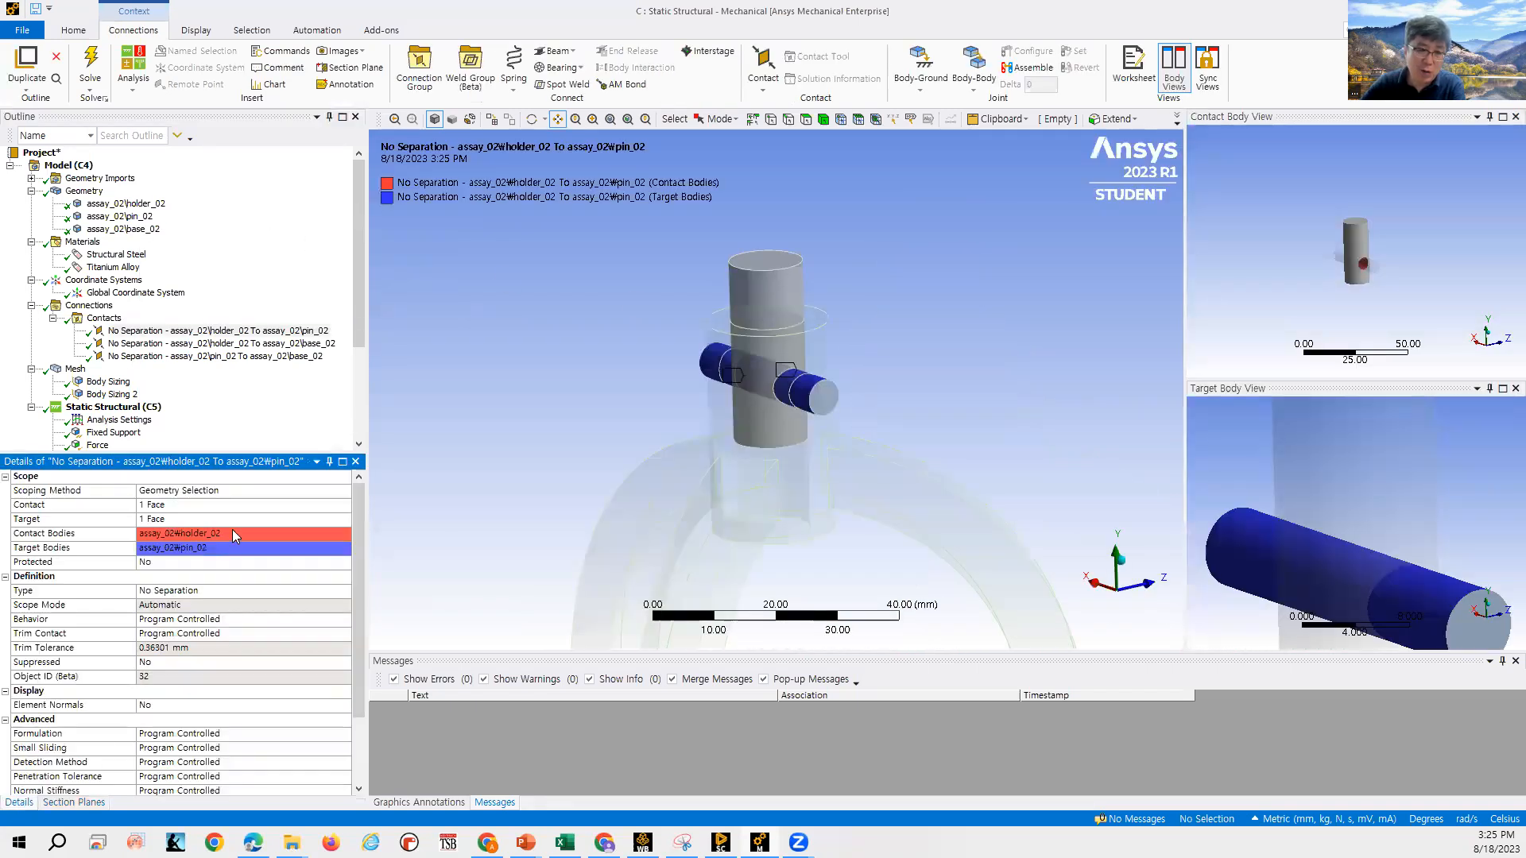
left_click(288, 332)
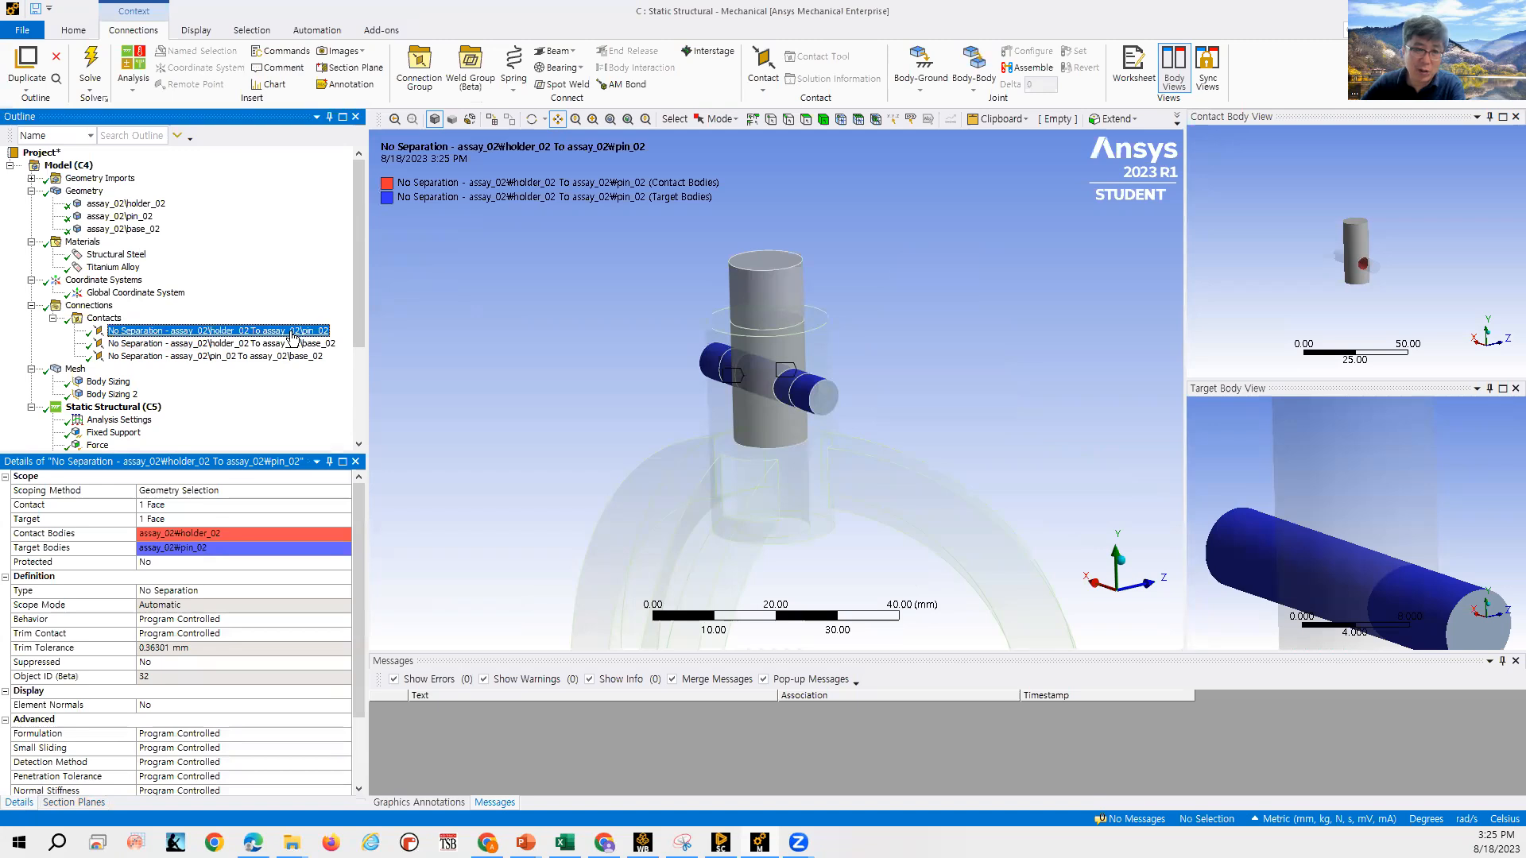
left_click(308, 593)
left_click(344, 592)
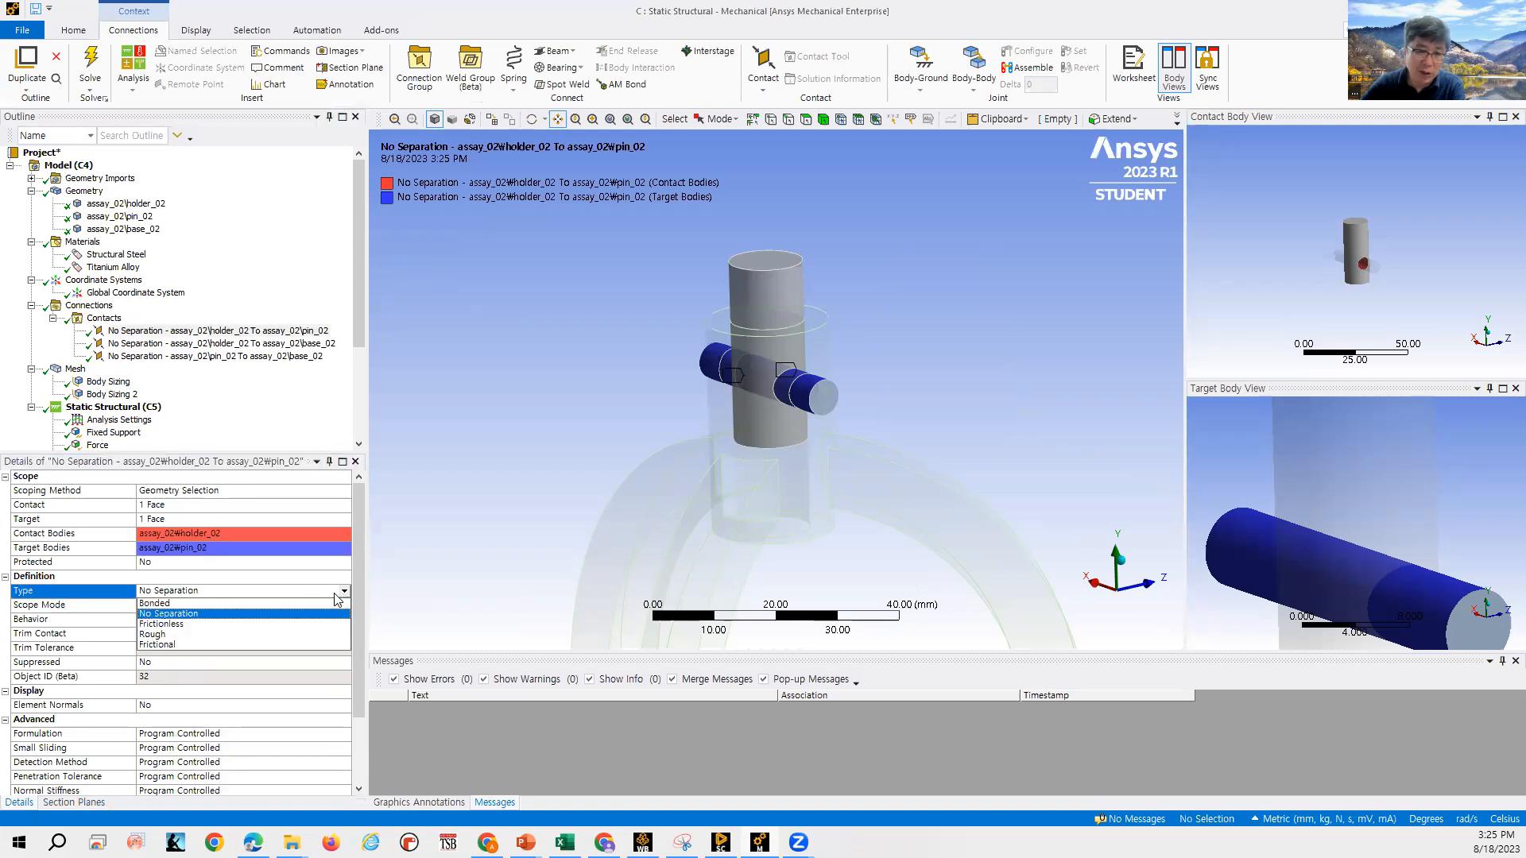
left_click(294, 602)
Set both the holder_02 to base_02 and the pin_02 to base_02 contact types to Bonded.
left_click(216, 344)
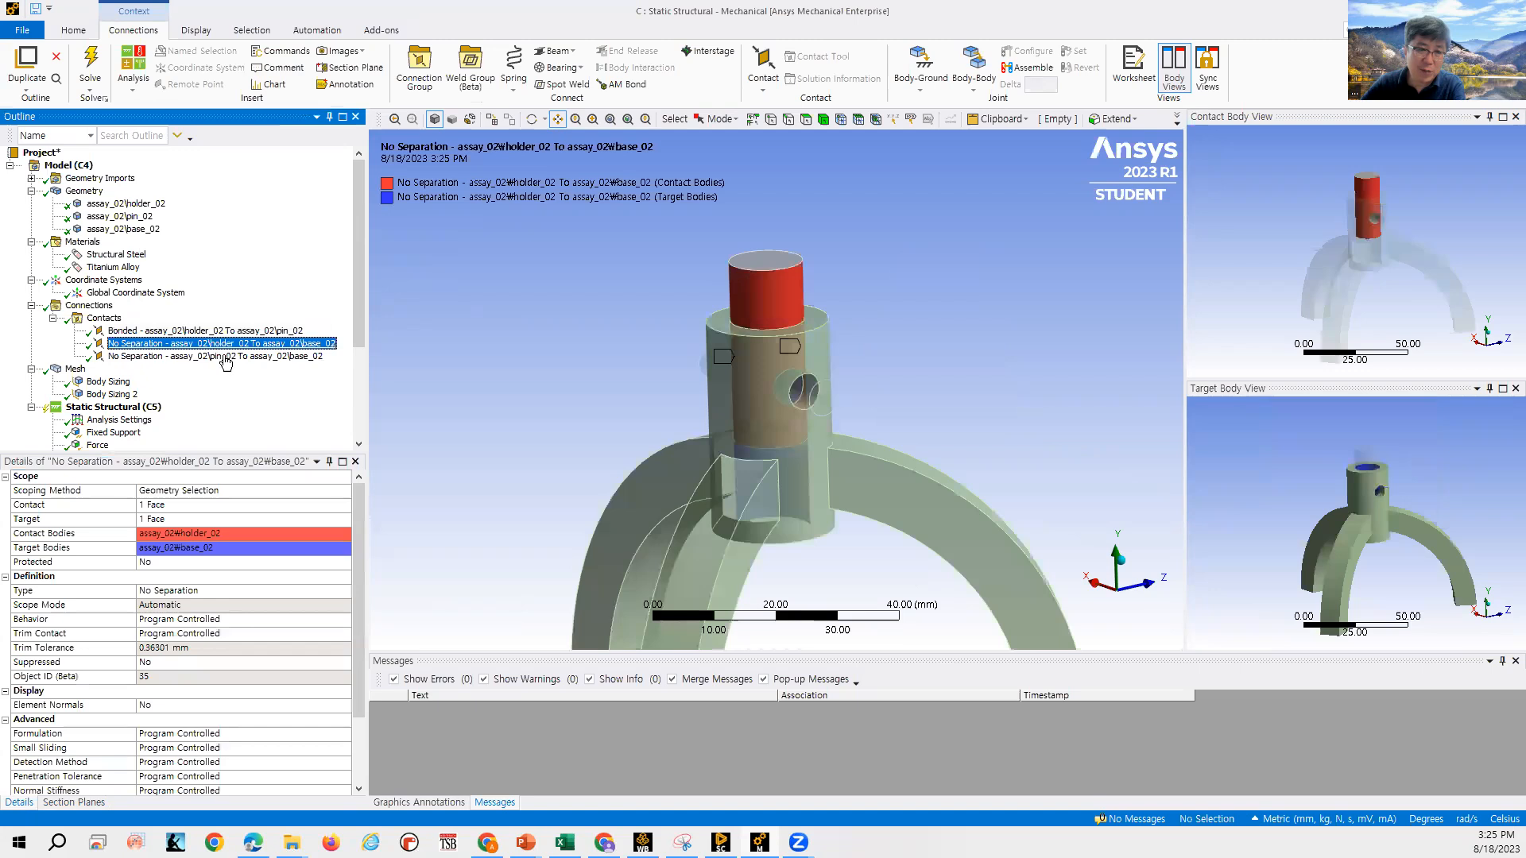
left_click(340, 591)
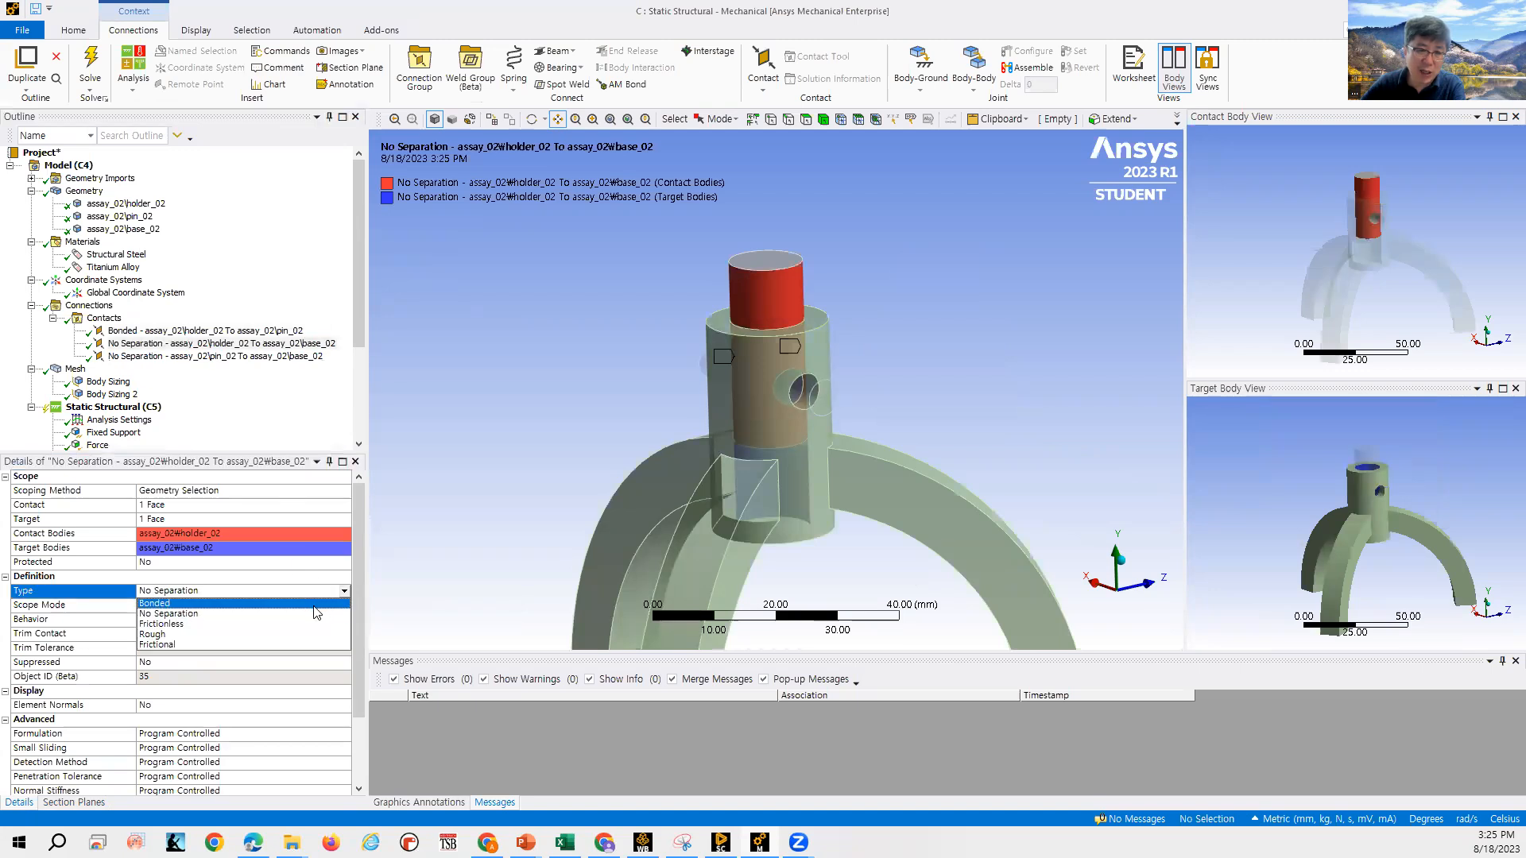
left_click(314, 605)
left_click(246, 356)
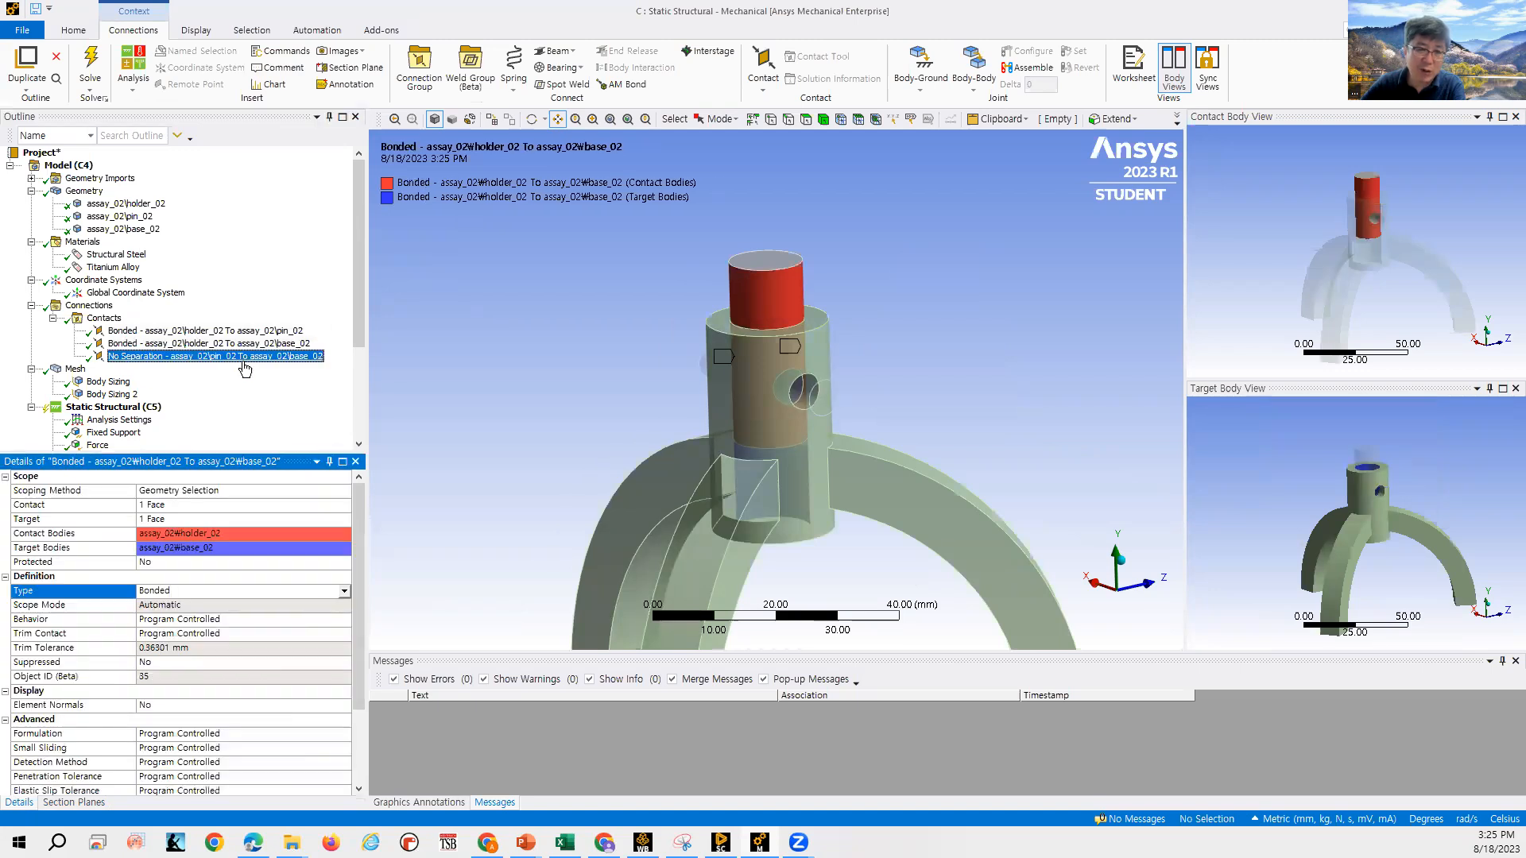
left_click(343, 594)
left_click(344, 592)
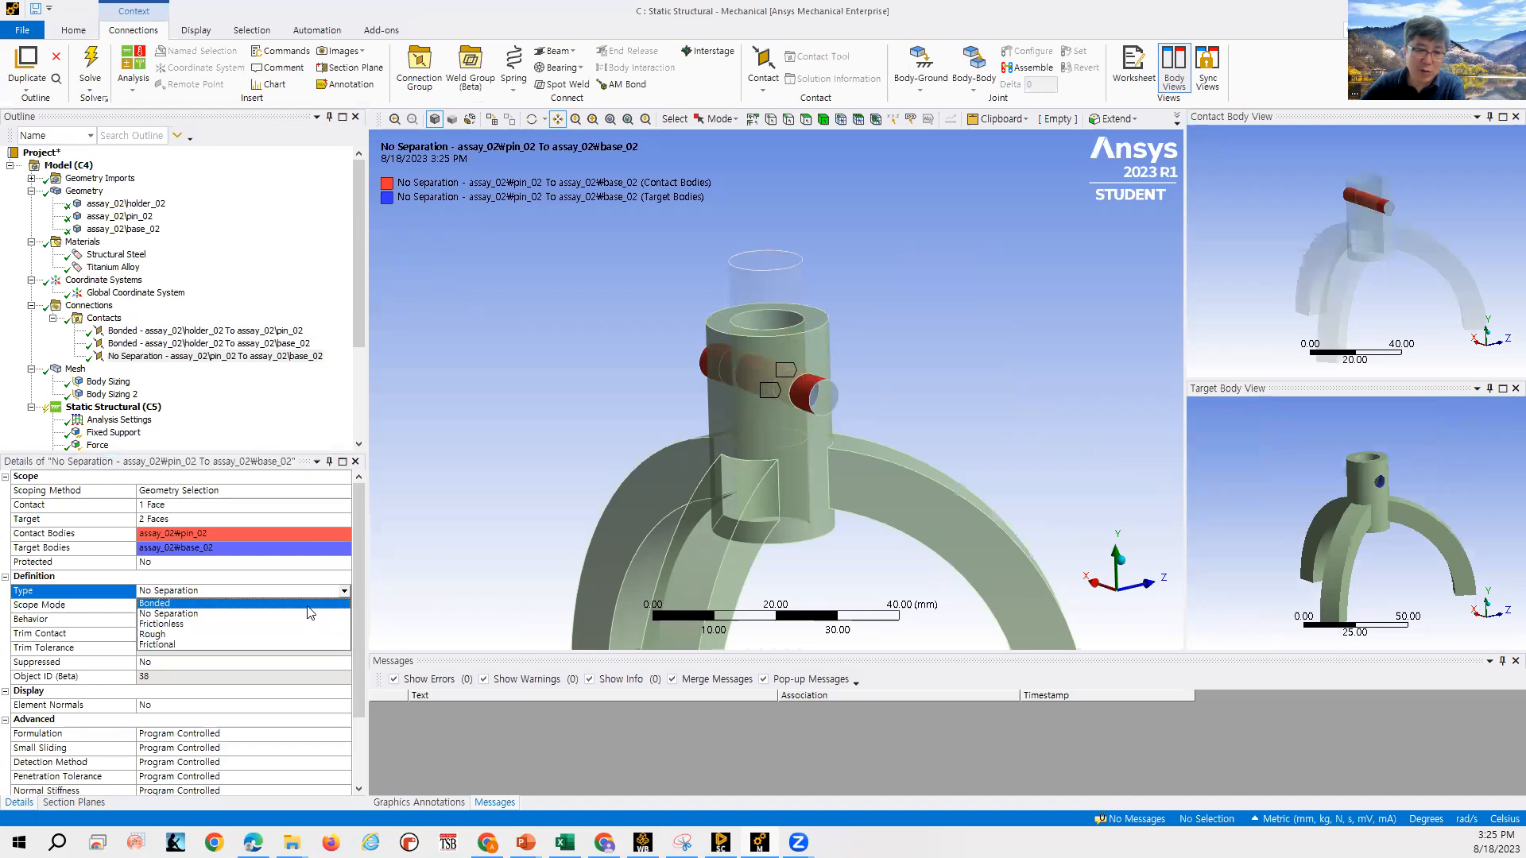
left_click(310, 604)
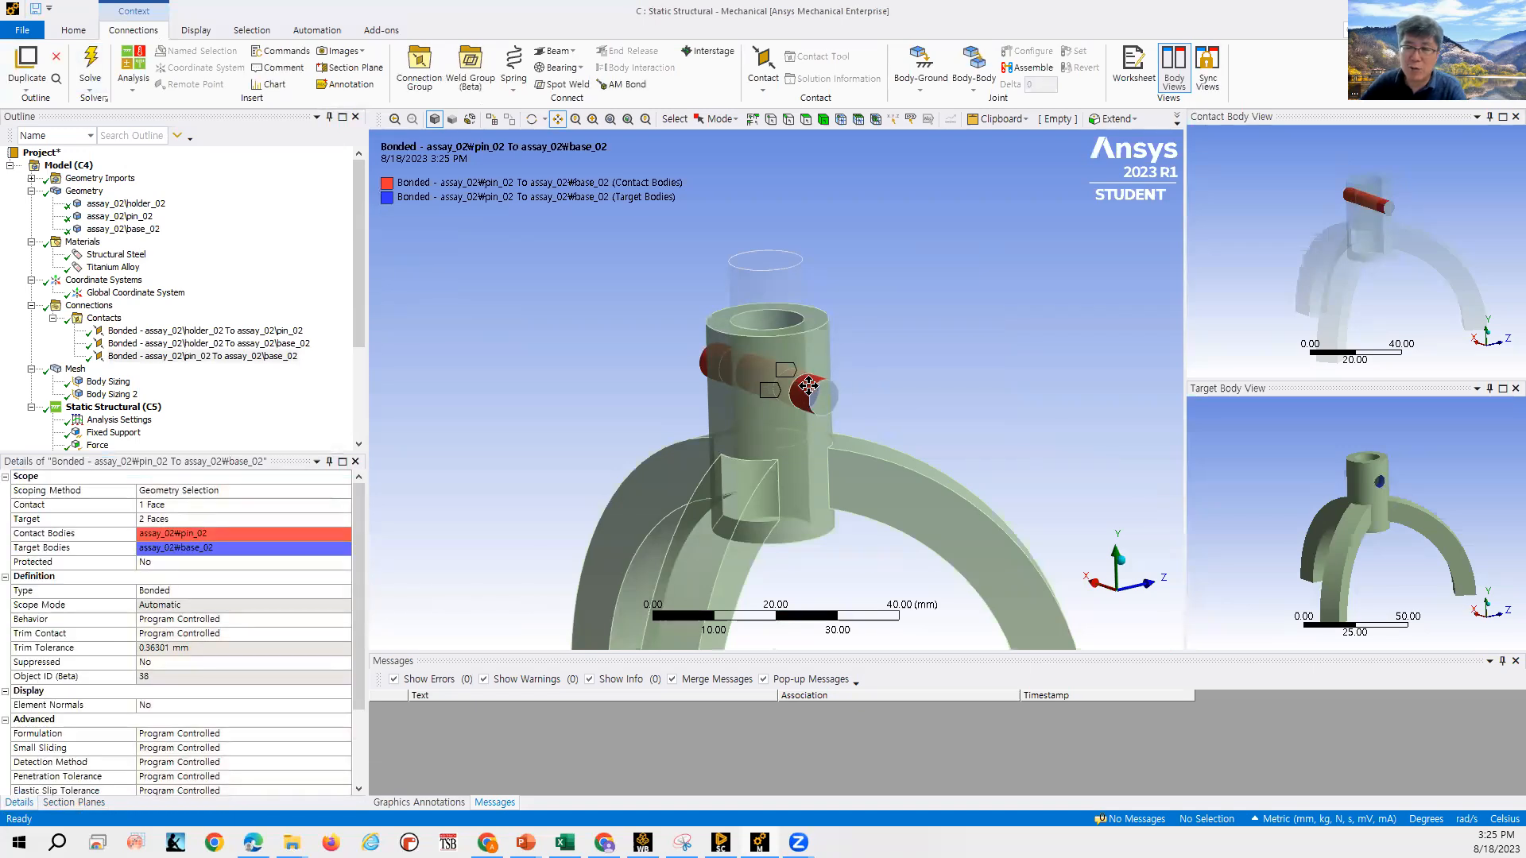
Display the Safety Factor result of the first Stress Tool and label its minimum location on the assembly.
scroll(651, 440, "up", 1)
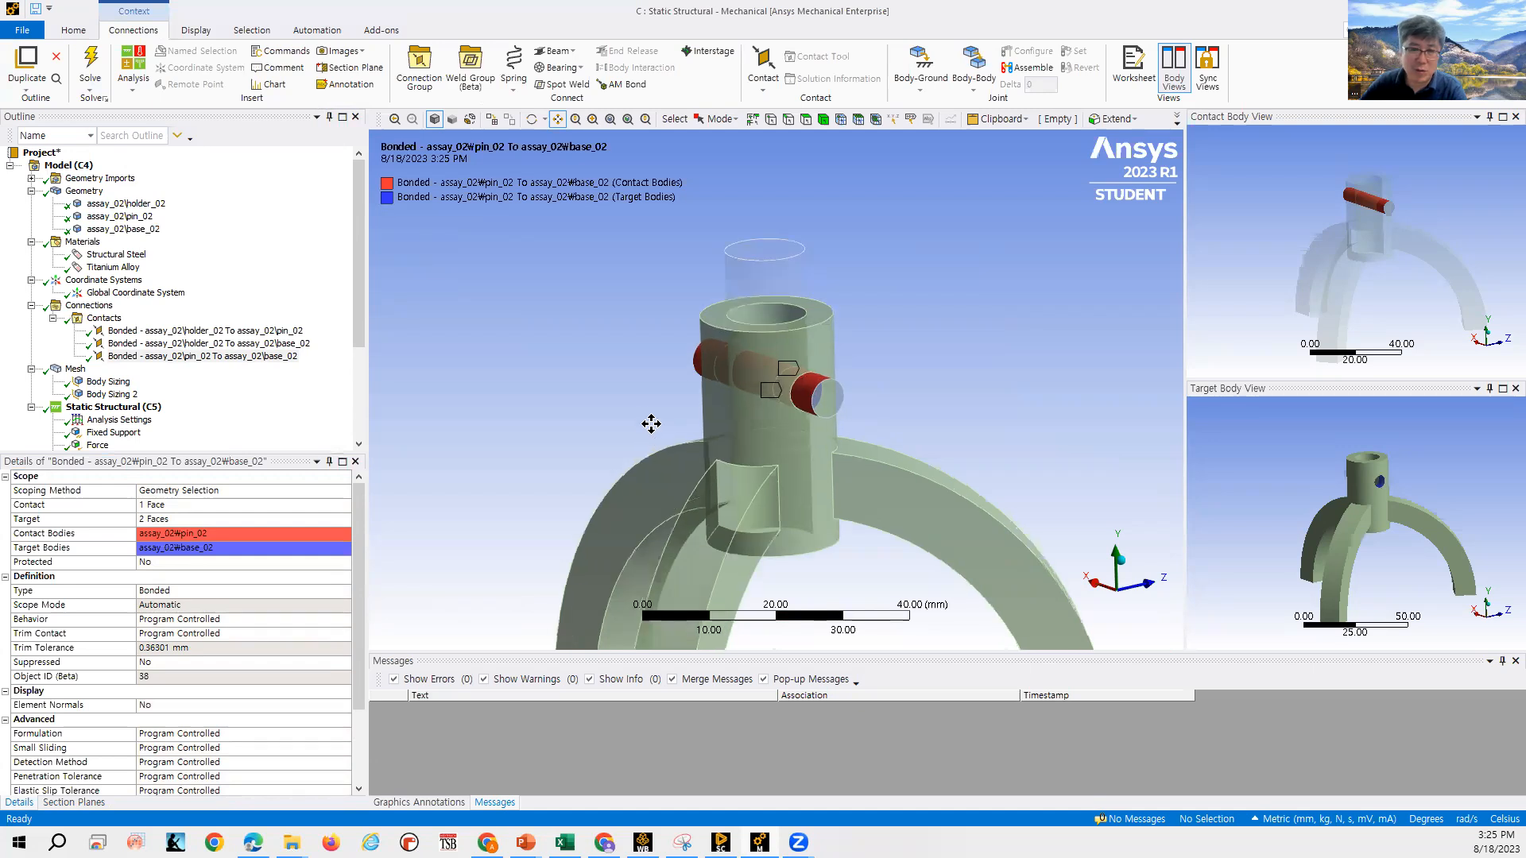
scroll(691, 404, "up", 5)
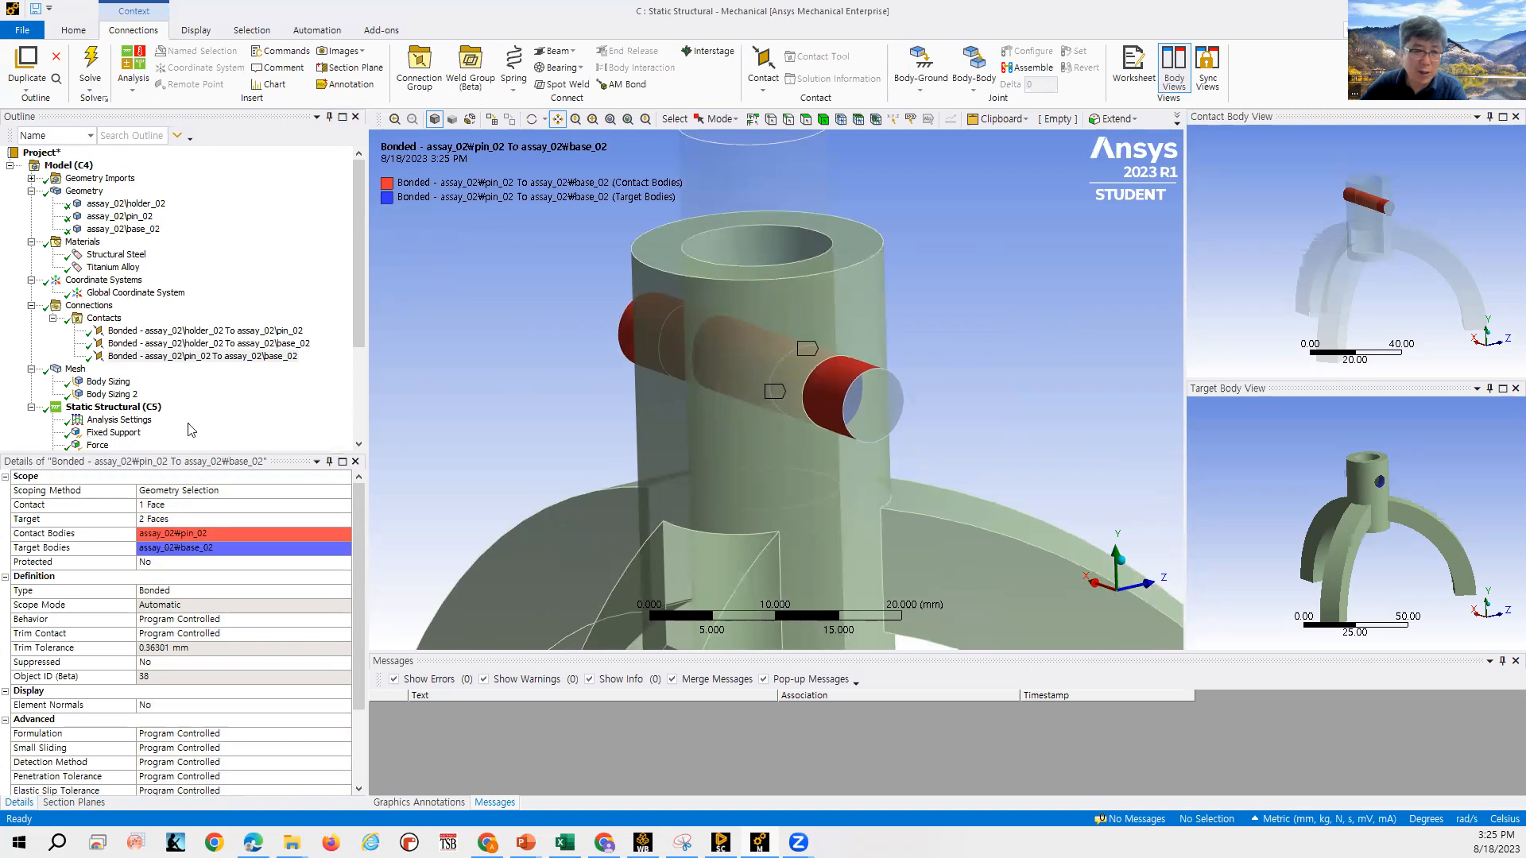
left_click(359, 417)
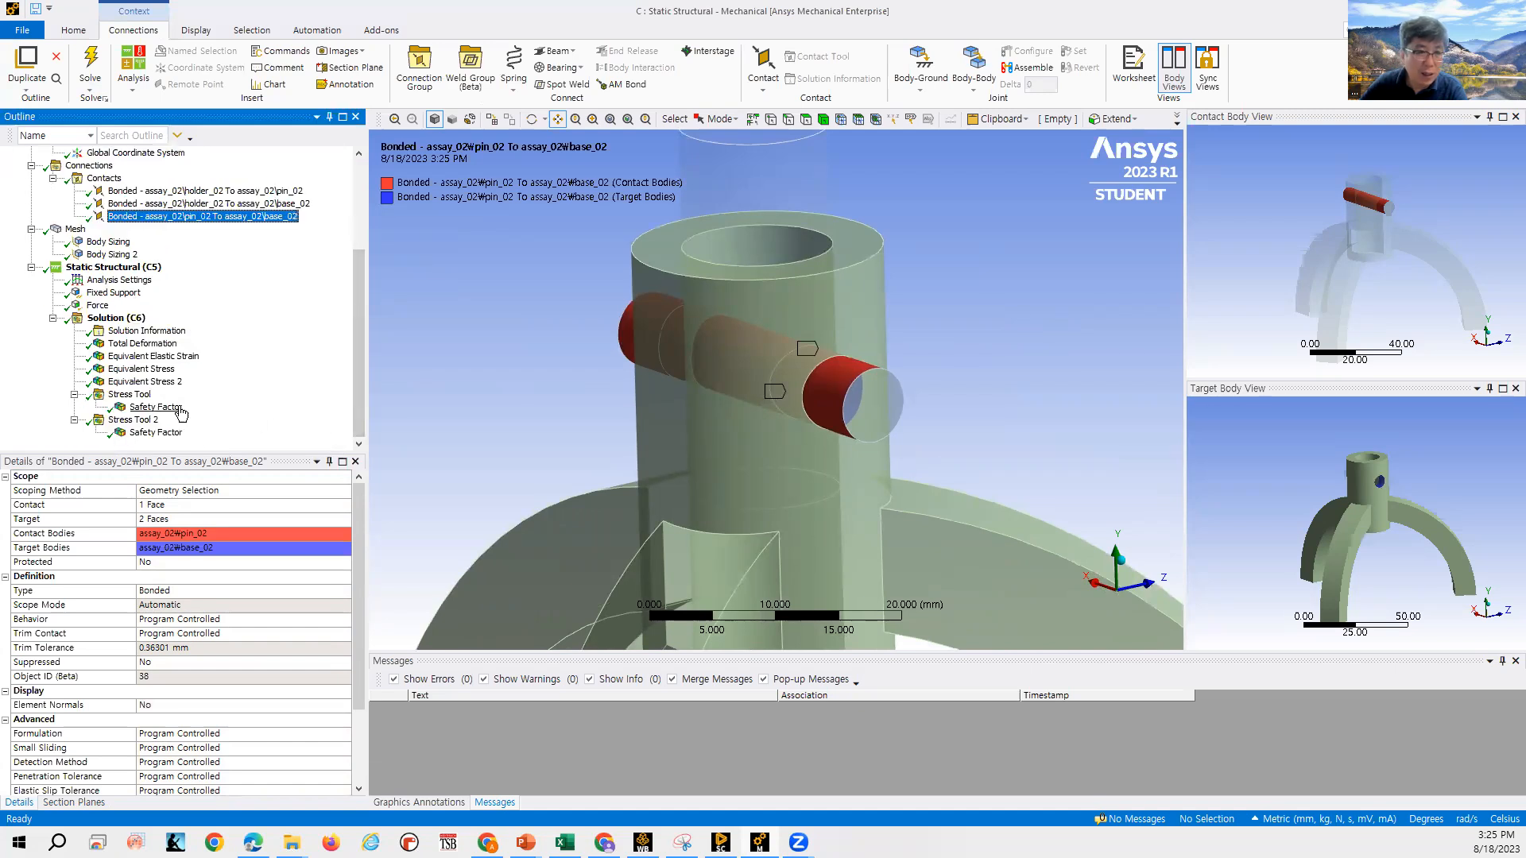
left_click(153, 407)
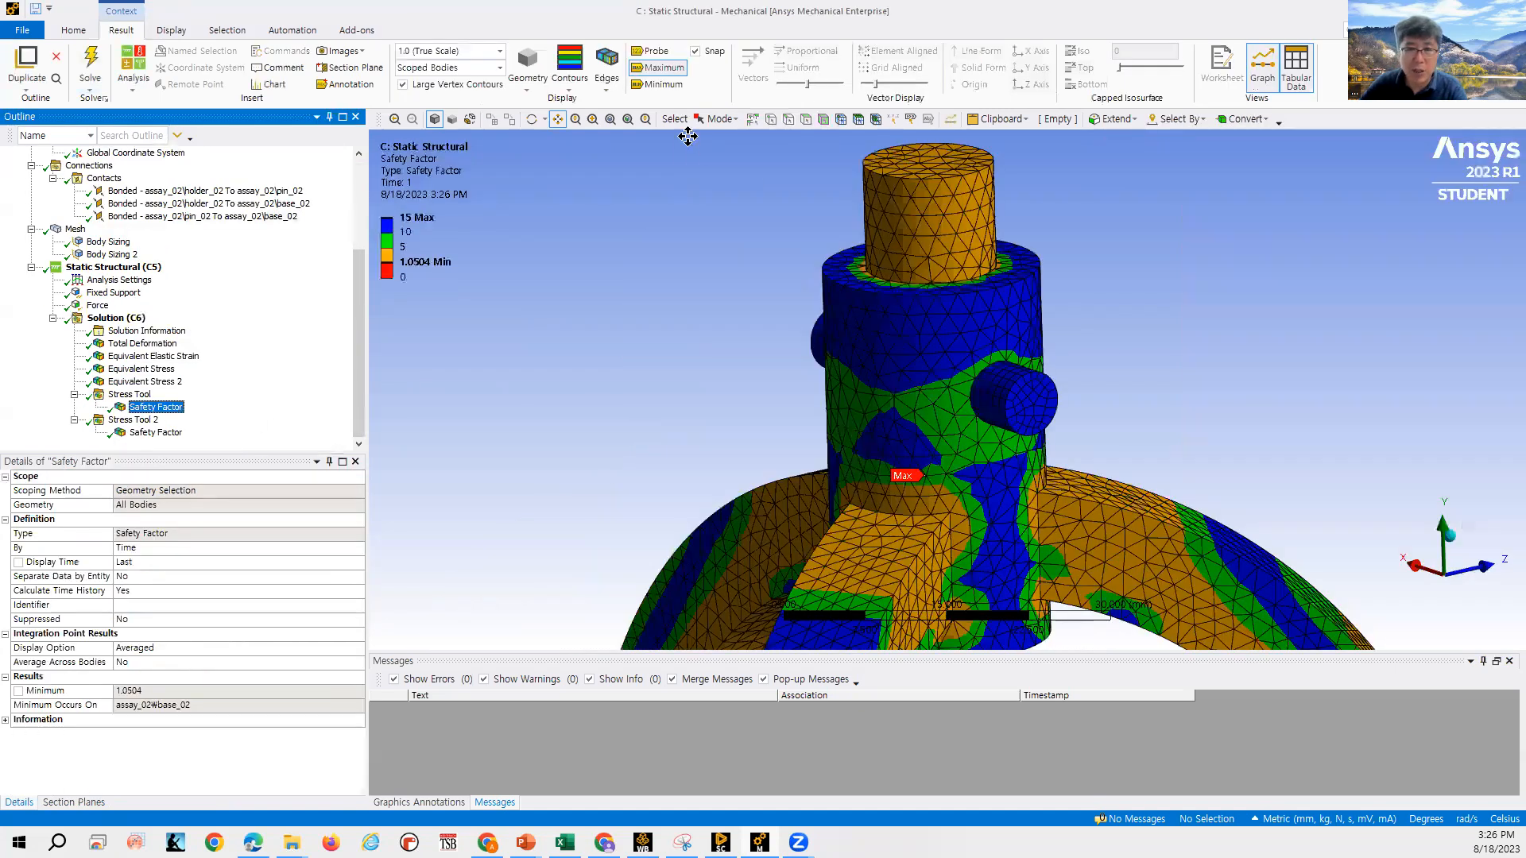
scroll(850, 424, "down", 2)
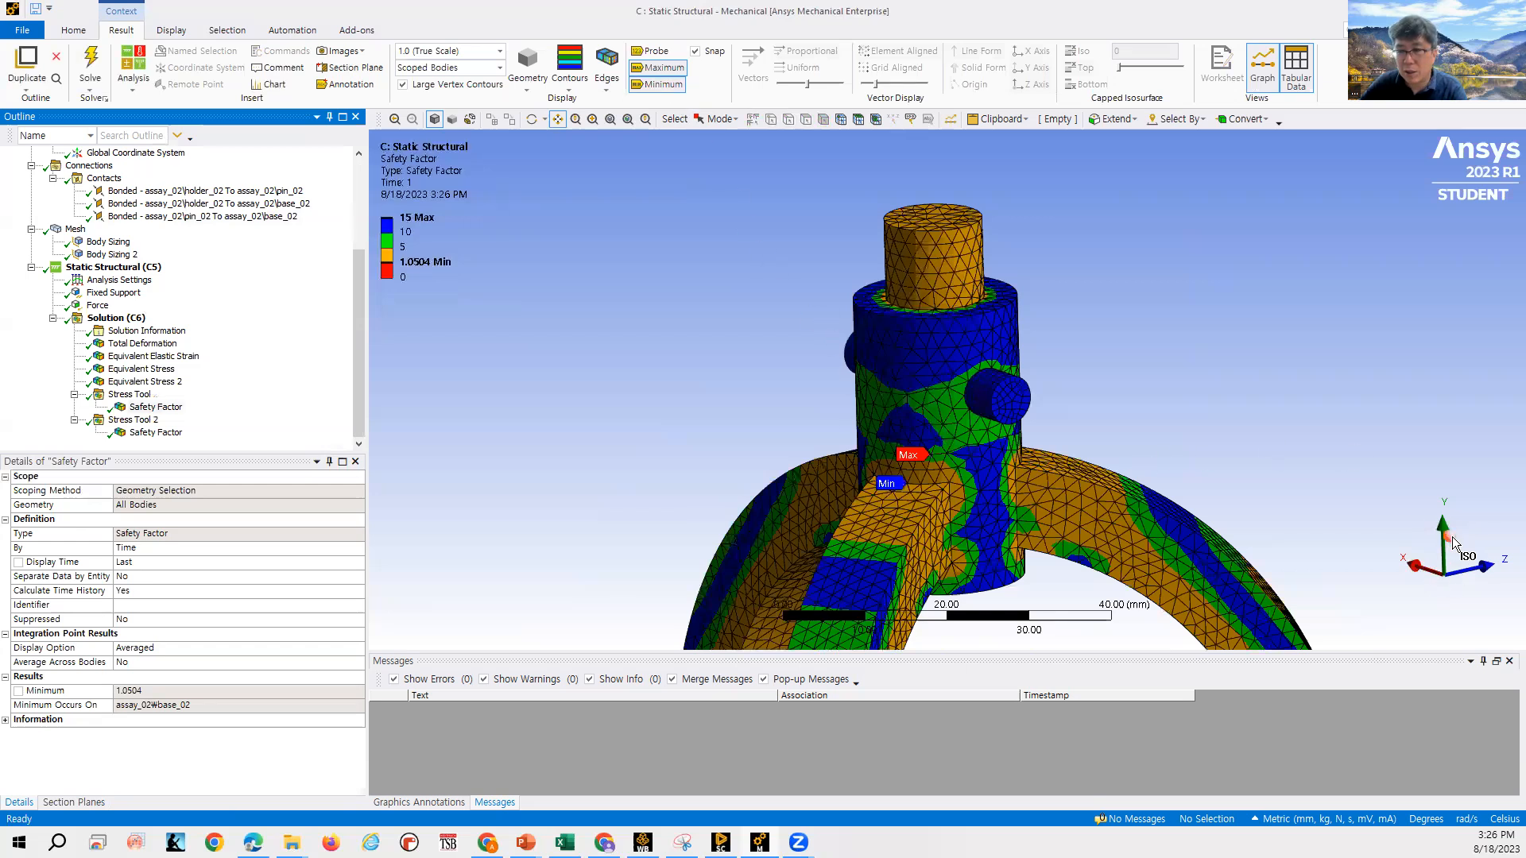
Examine the safety factor distribution and its minimum location on the whole assembly from an isometric view and a further standard orientation.
left_click(1453, 536)
scroll(948, 363, "down", 1)
scroll(942, 296, "down", 1)
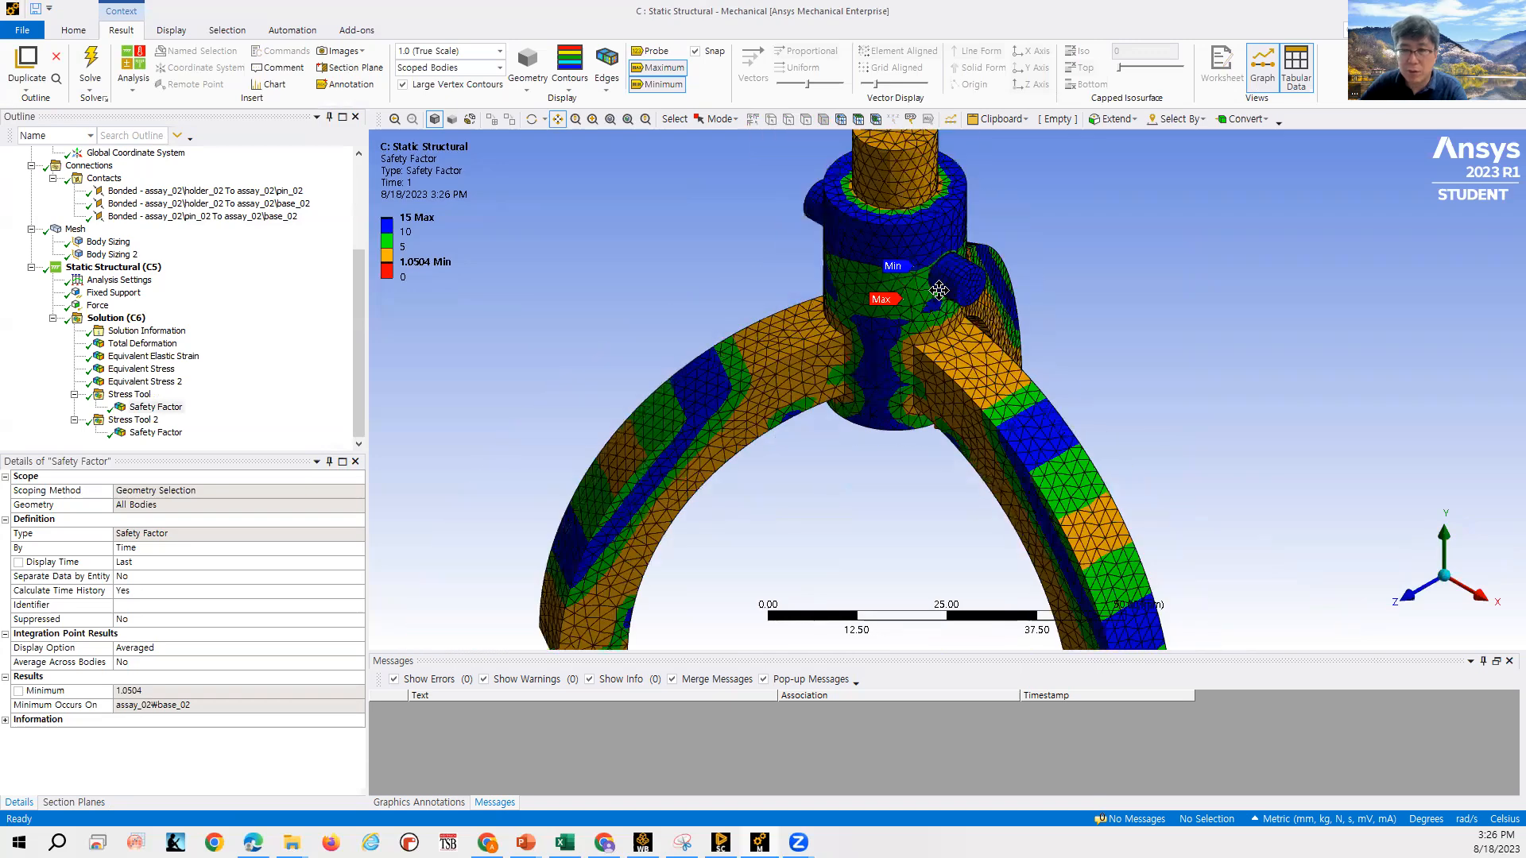
scroll(938, 291, "down", 1)
left_click(1453, 557)
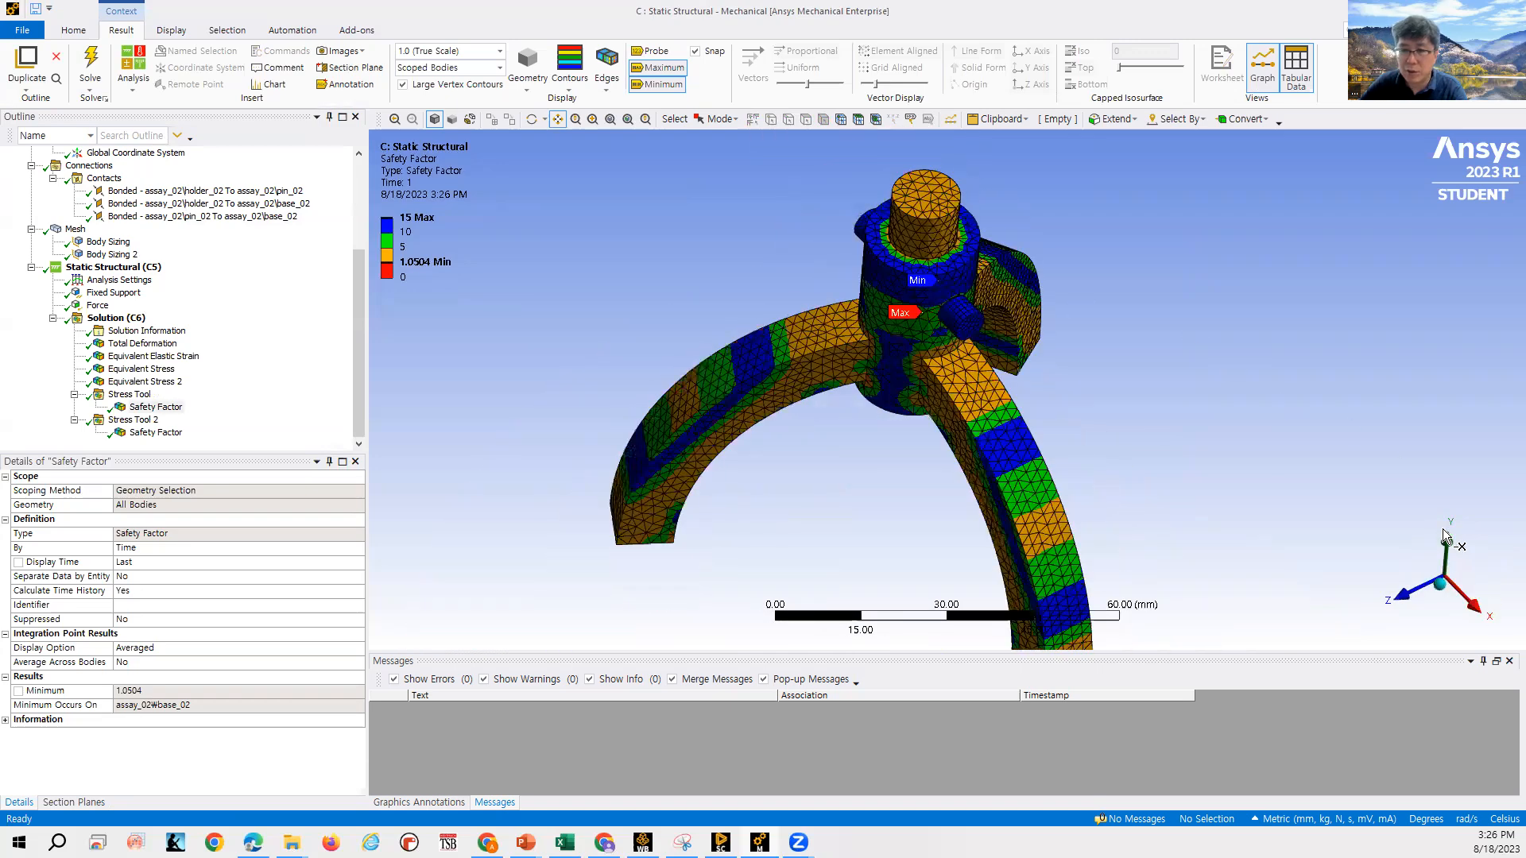
Display the Safety Factor result of Stress Tool 2 and section the assembly lengthwise along the X direction near the pin's centre.
scroll(1152, 464, "down", 2)
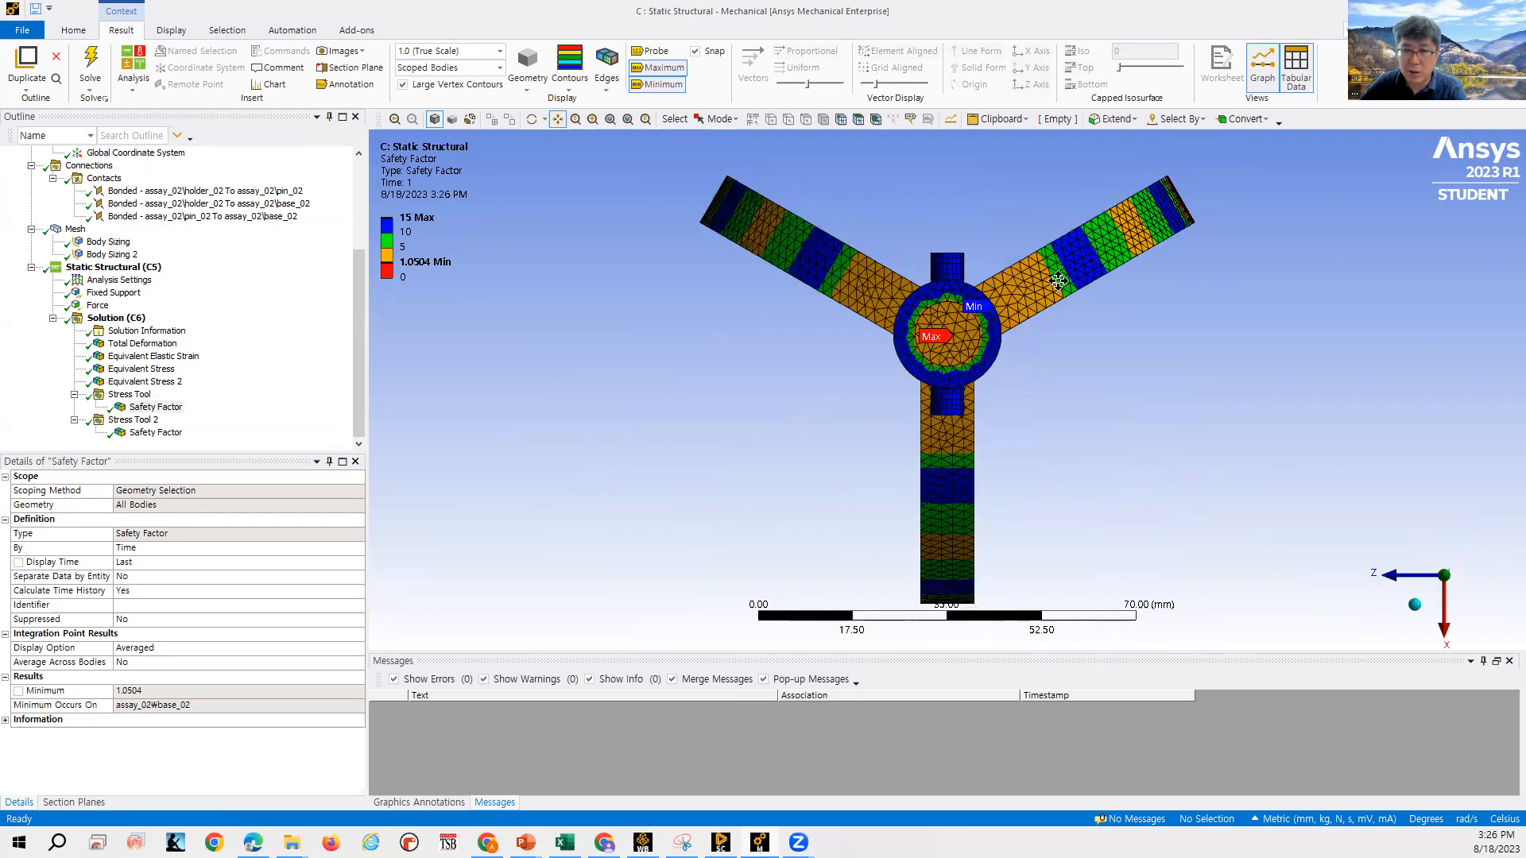
left_click(164, 433)
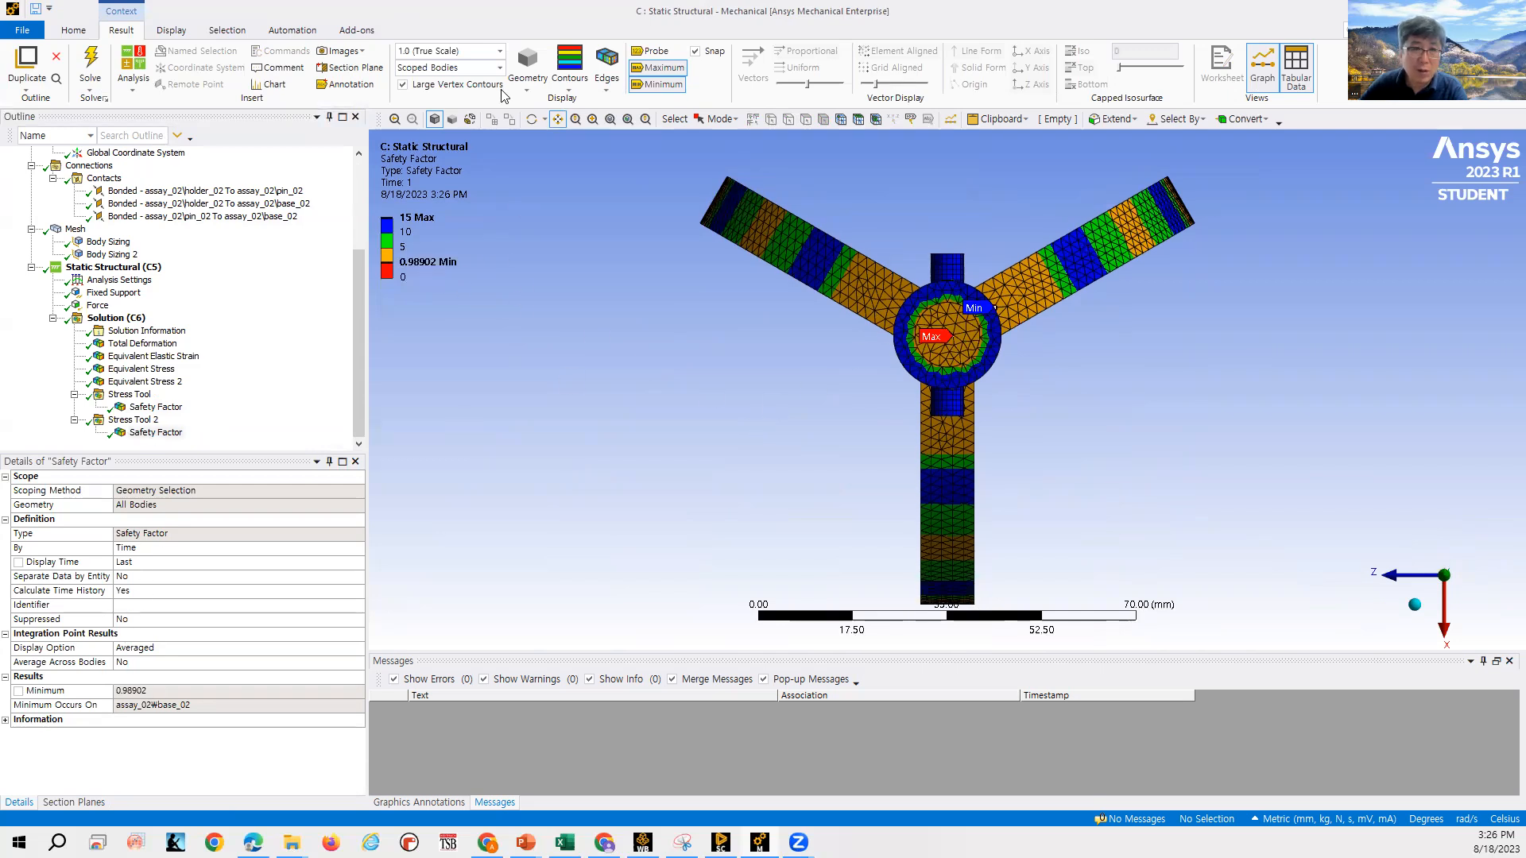
left_click(347, 68)
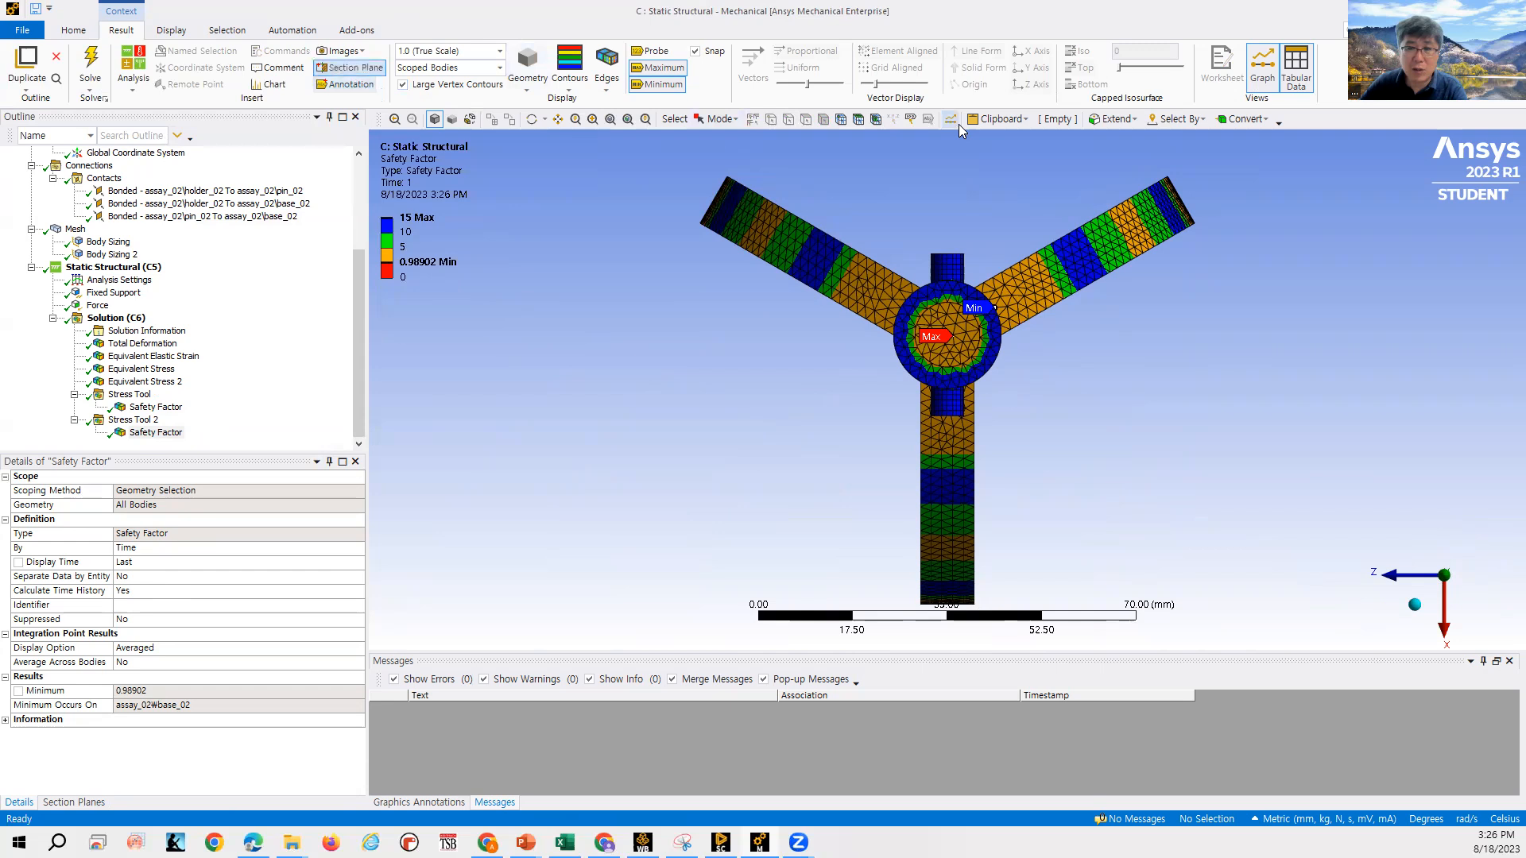
scroll(949, 179, "up", 2)
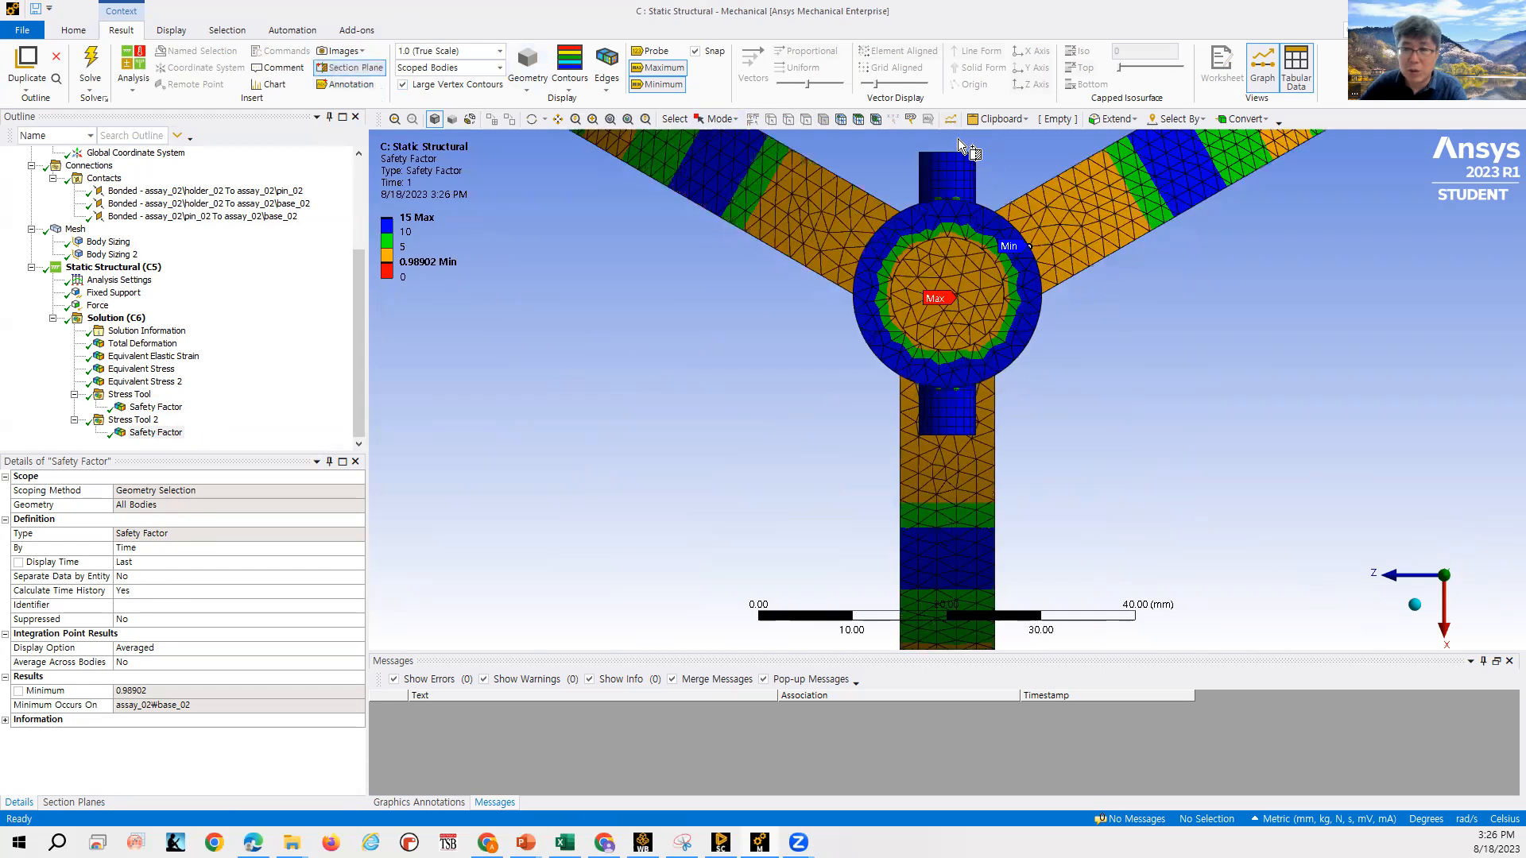
scroll(951, 141, "up", 2)
scroll(957, 149, "up", 1)
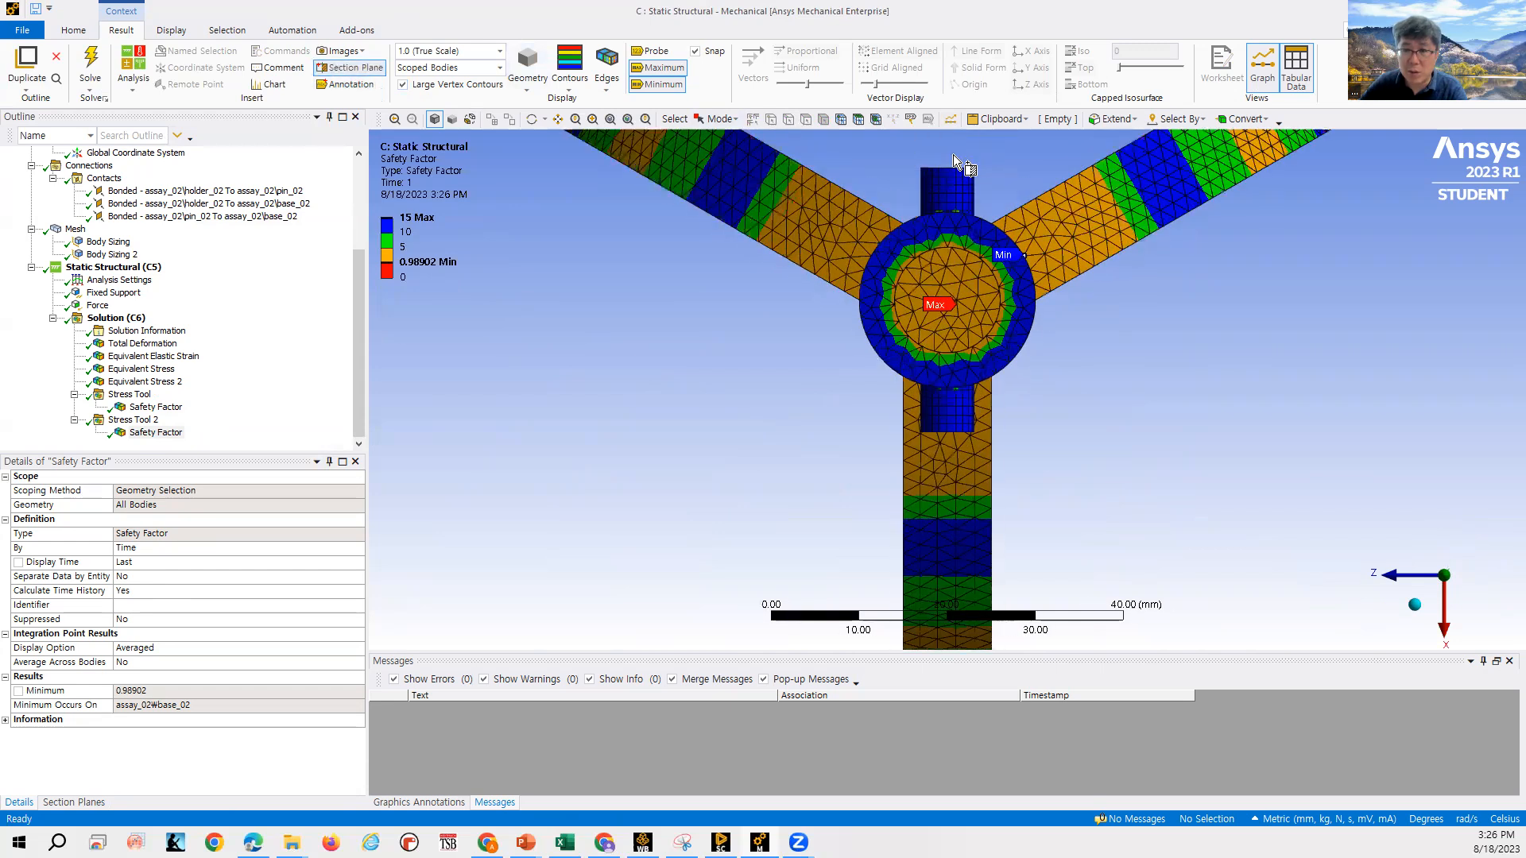
scroll(944, 226, "up", 3)
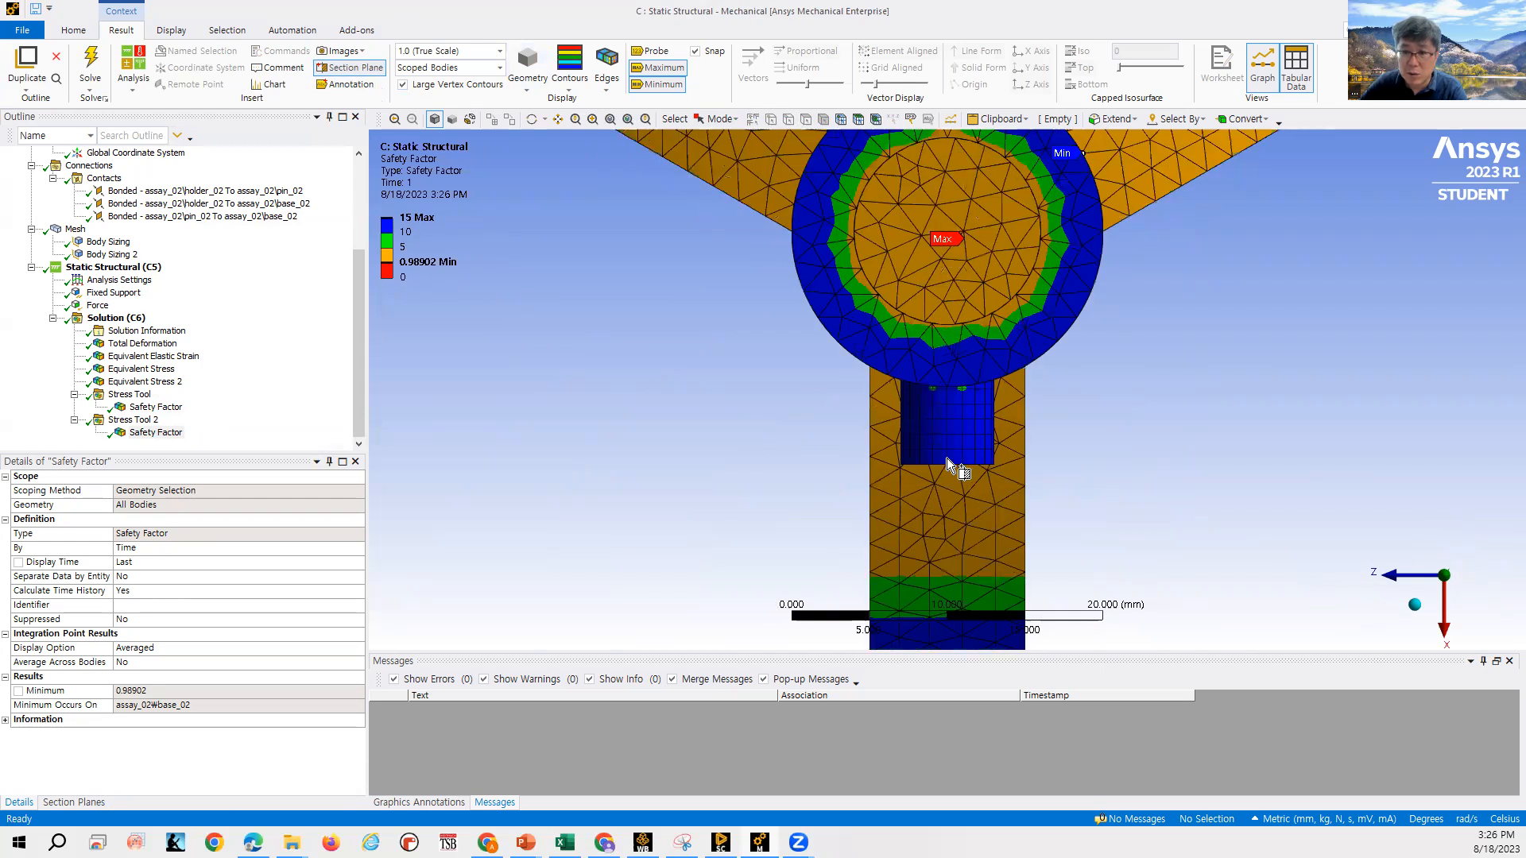
mouse_move(956, 469)
left_mouse_down()
mouse_move(1023, 307)
mouse_move(971, 207)
mouse_move(946, 95)
mouse_move(968, 74)
mouse_move(959, 14)
left_mouse_up()
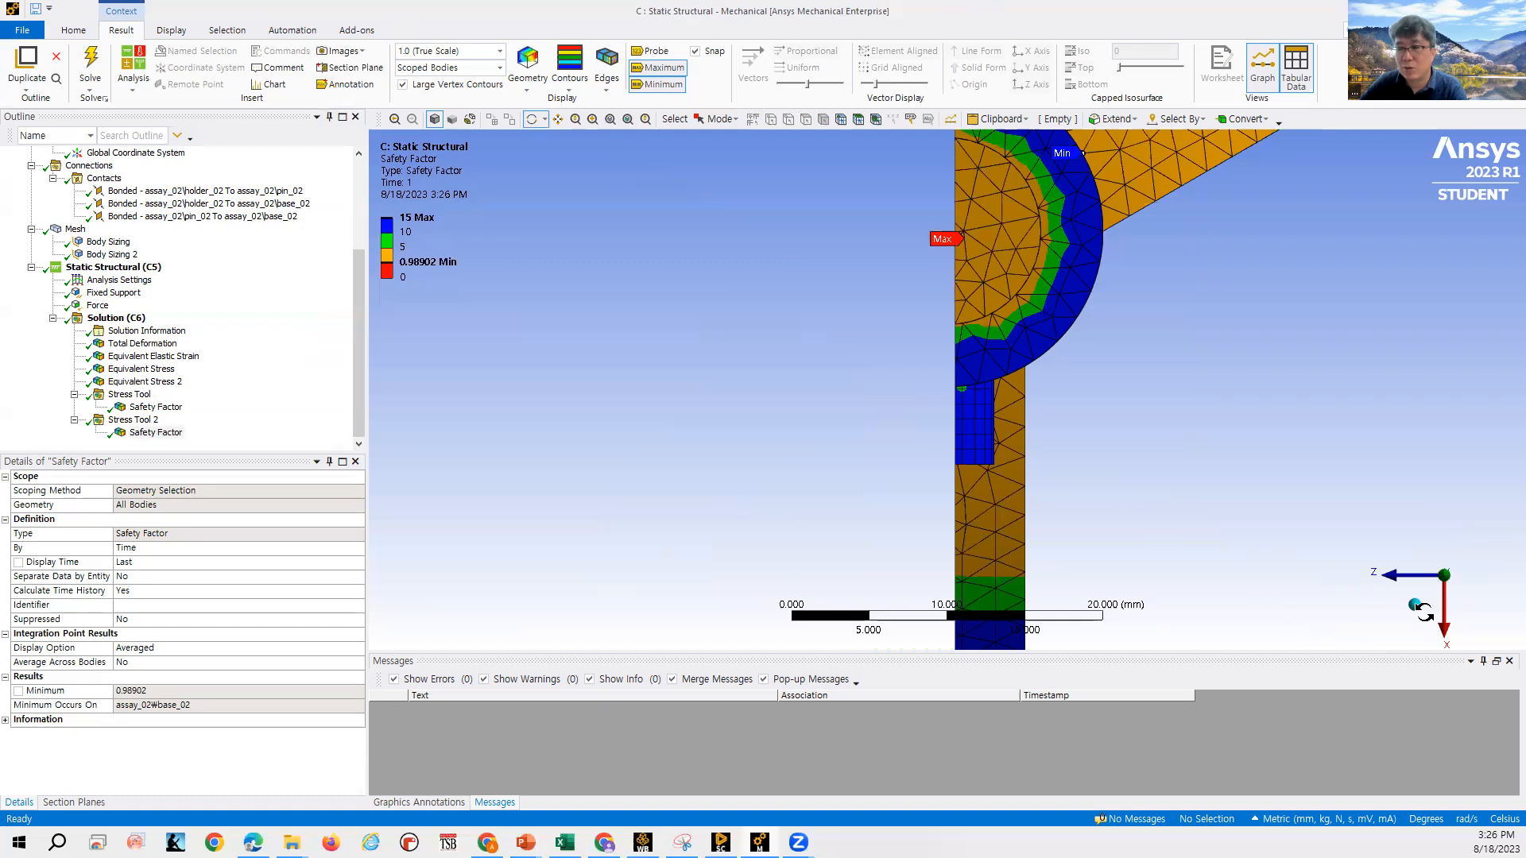
left_click_drag(1423, 612, 819, 364)
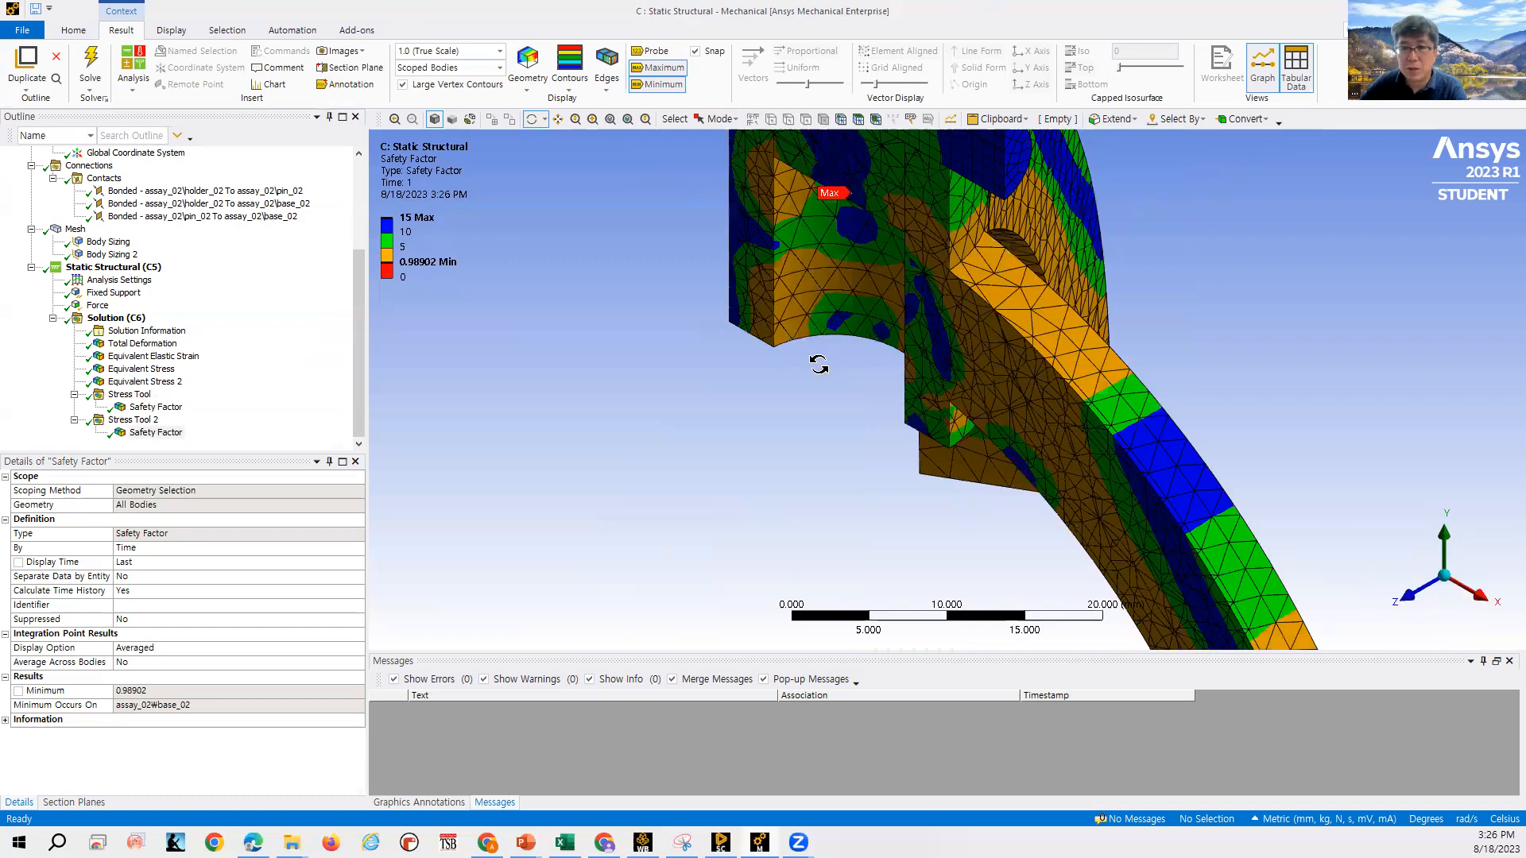
scroll(818, 364, "down", 3)
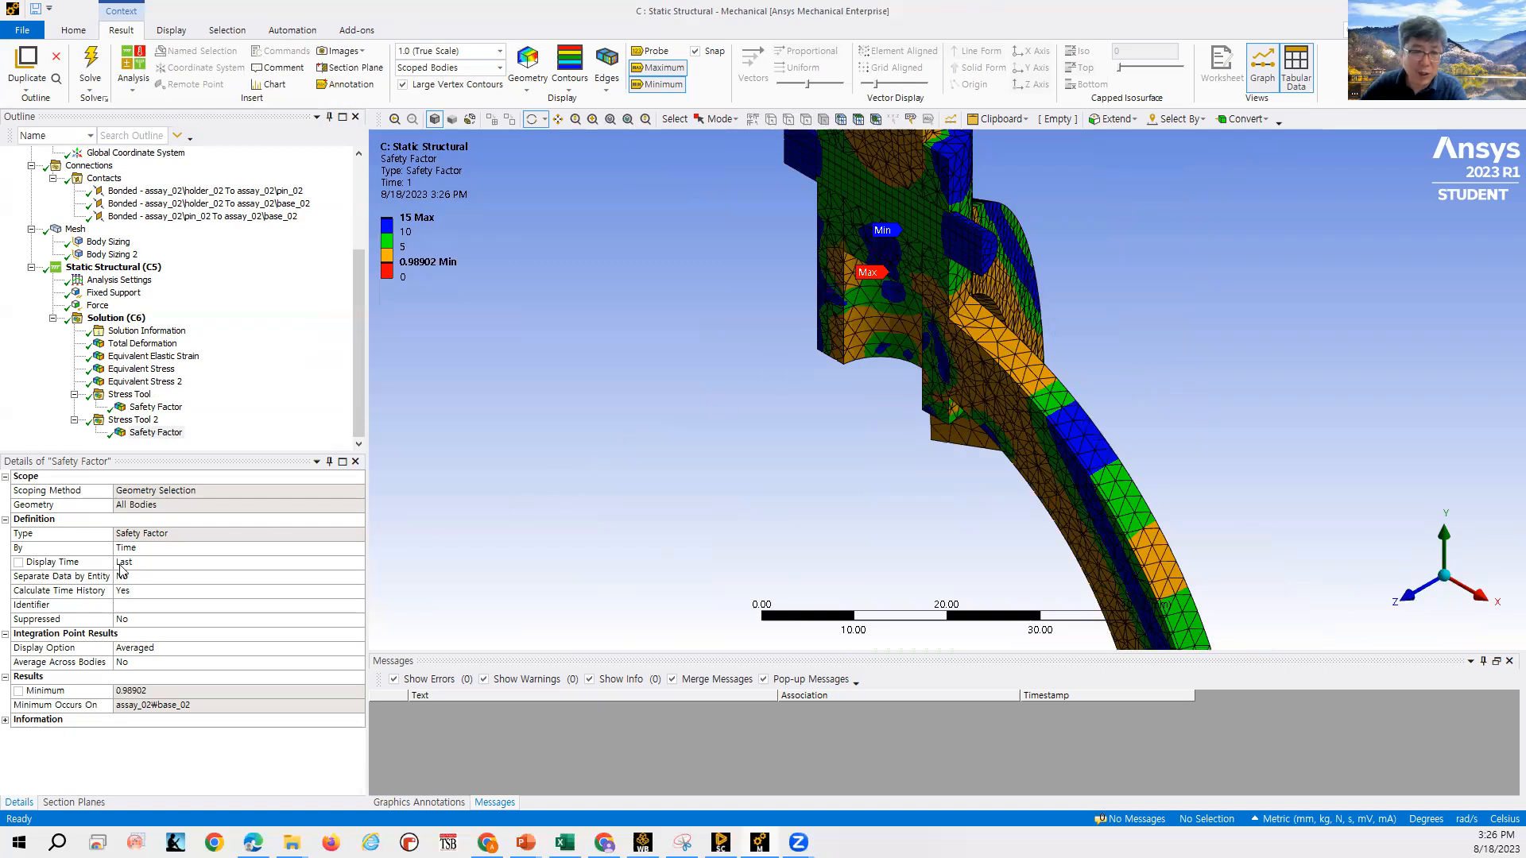
Edit the section plane to show only the cut face and move it so it passes through the minimum safety factor location.
left_click(74, 802)
left_click(44, 499)
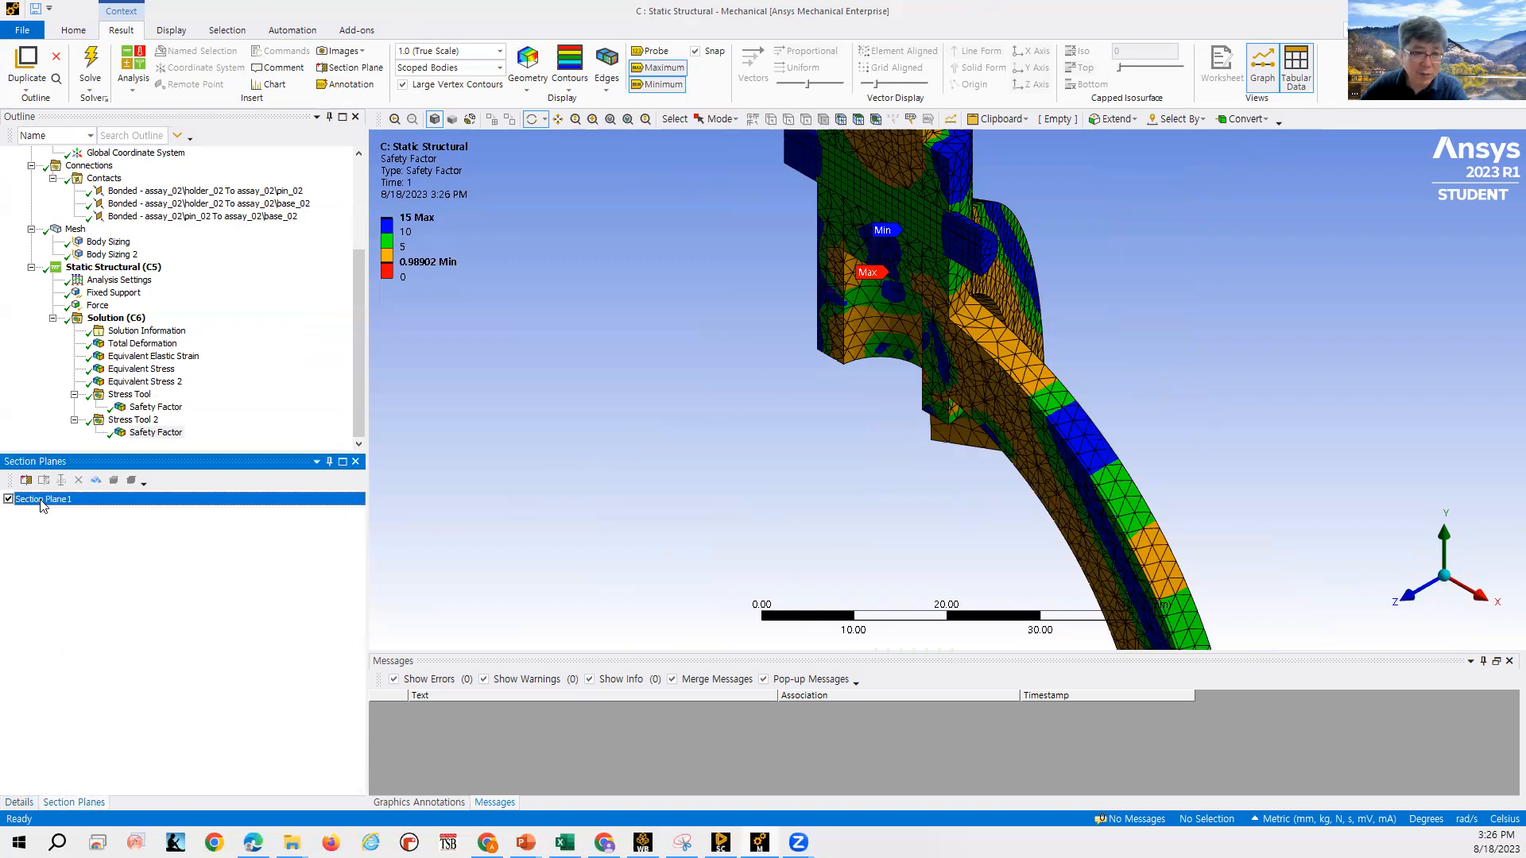
left_click(931, 329)
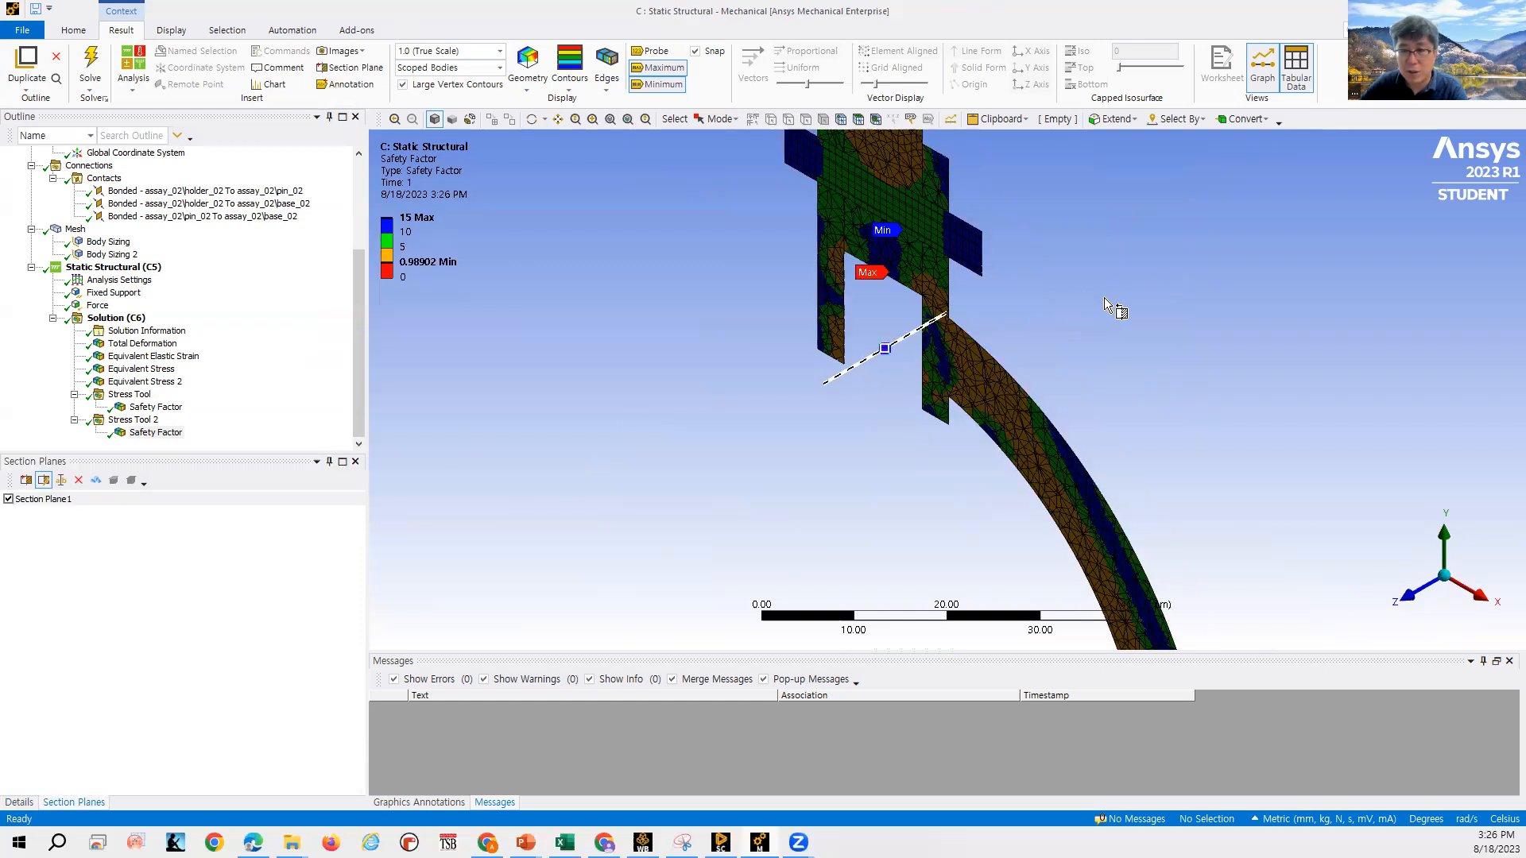
left_click(1434, 551)
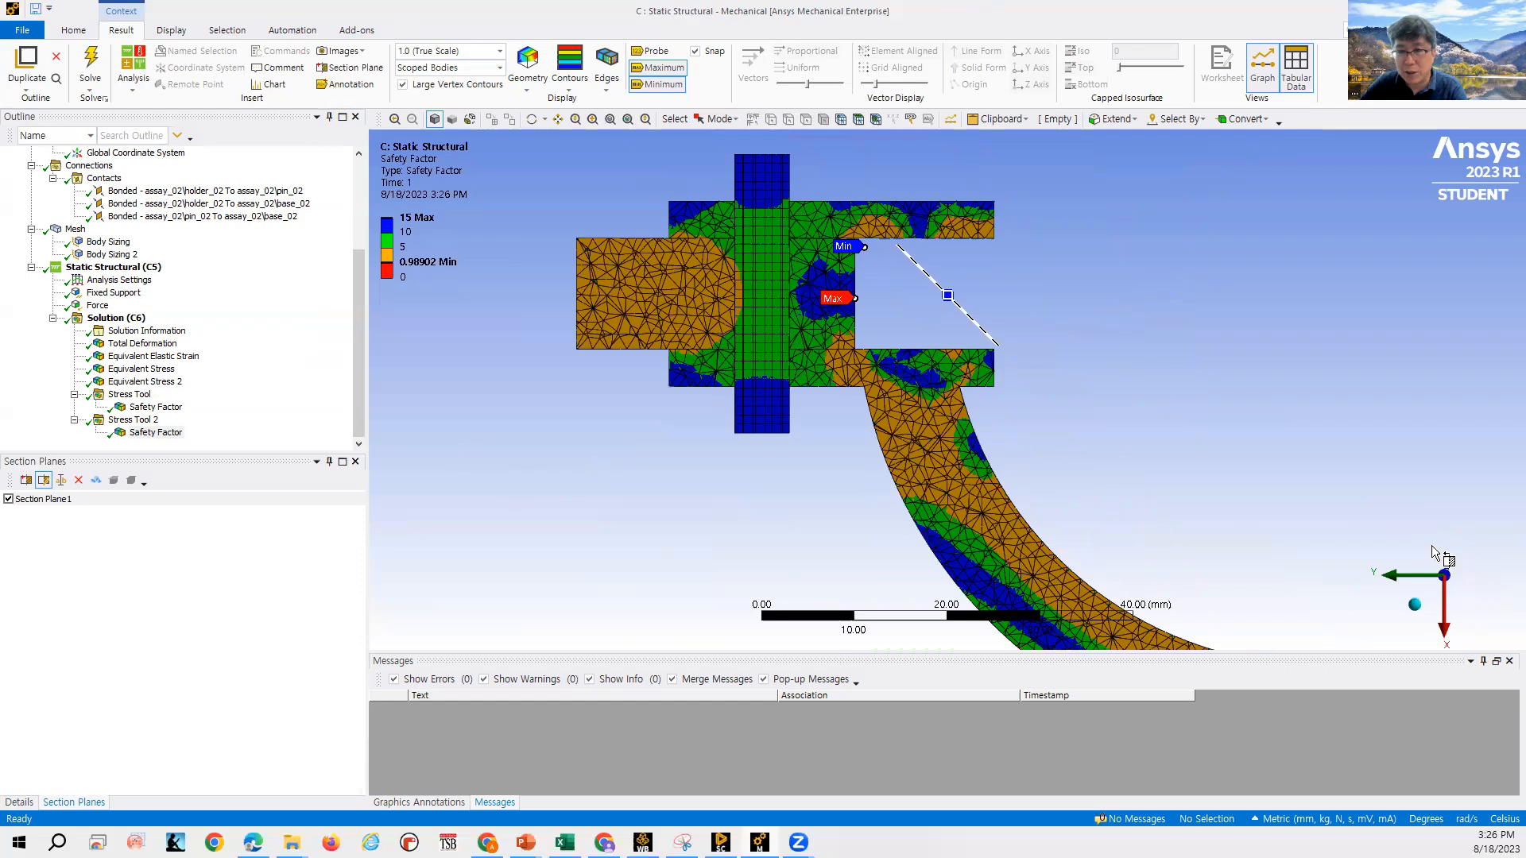
left_click(1387, 575)
left_click_drag(952, 294, 1028, 309)
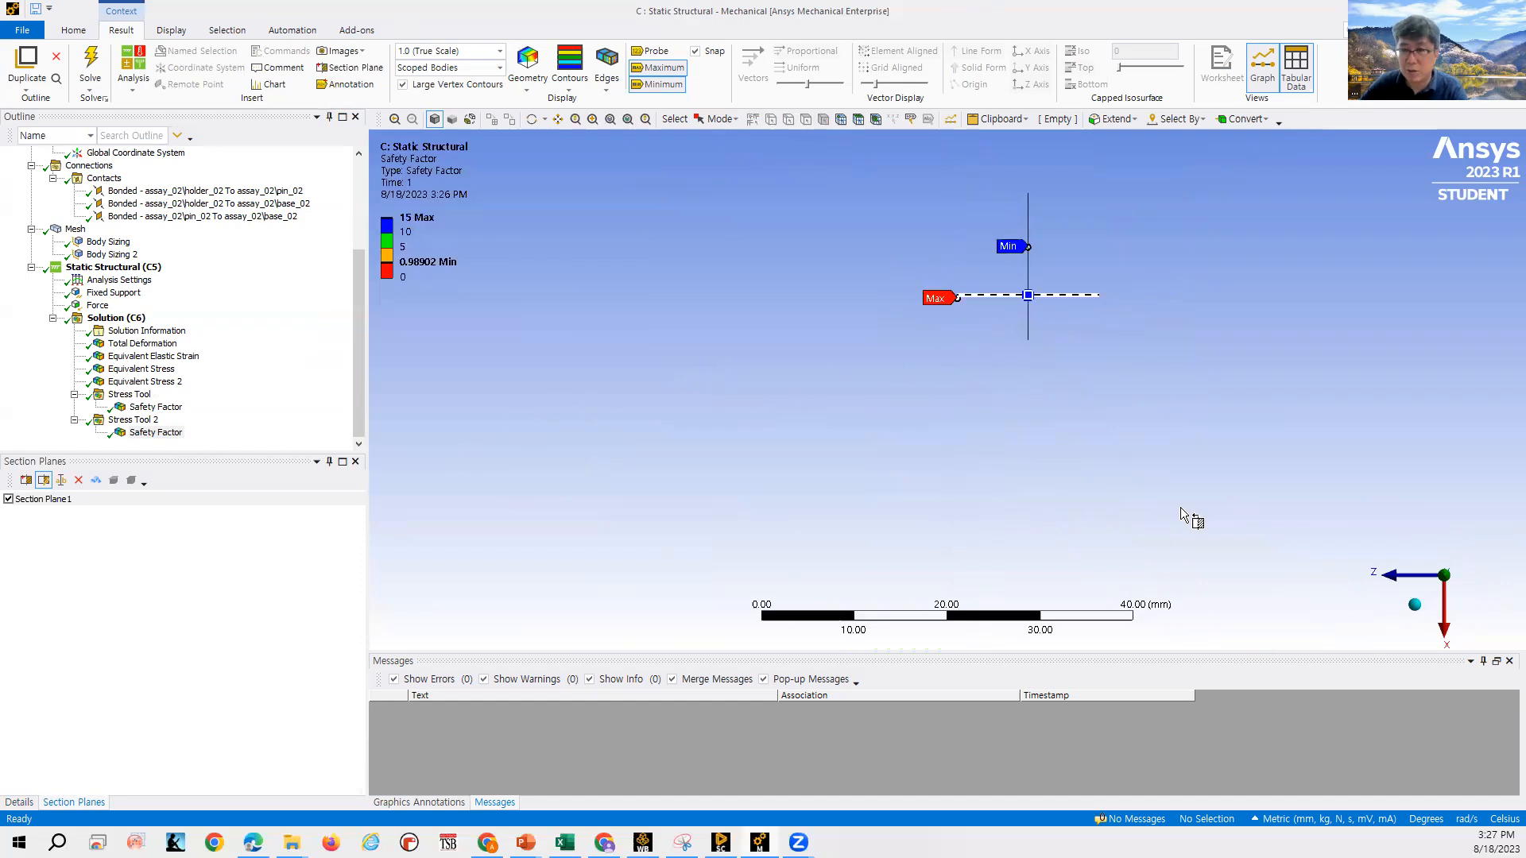
left_click(1413, 607)
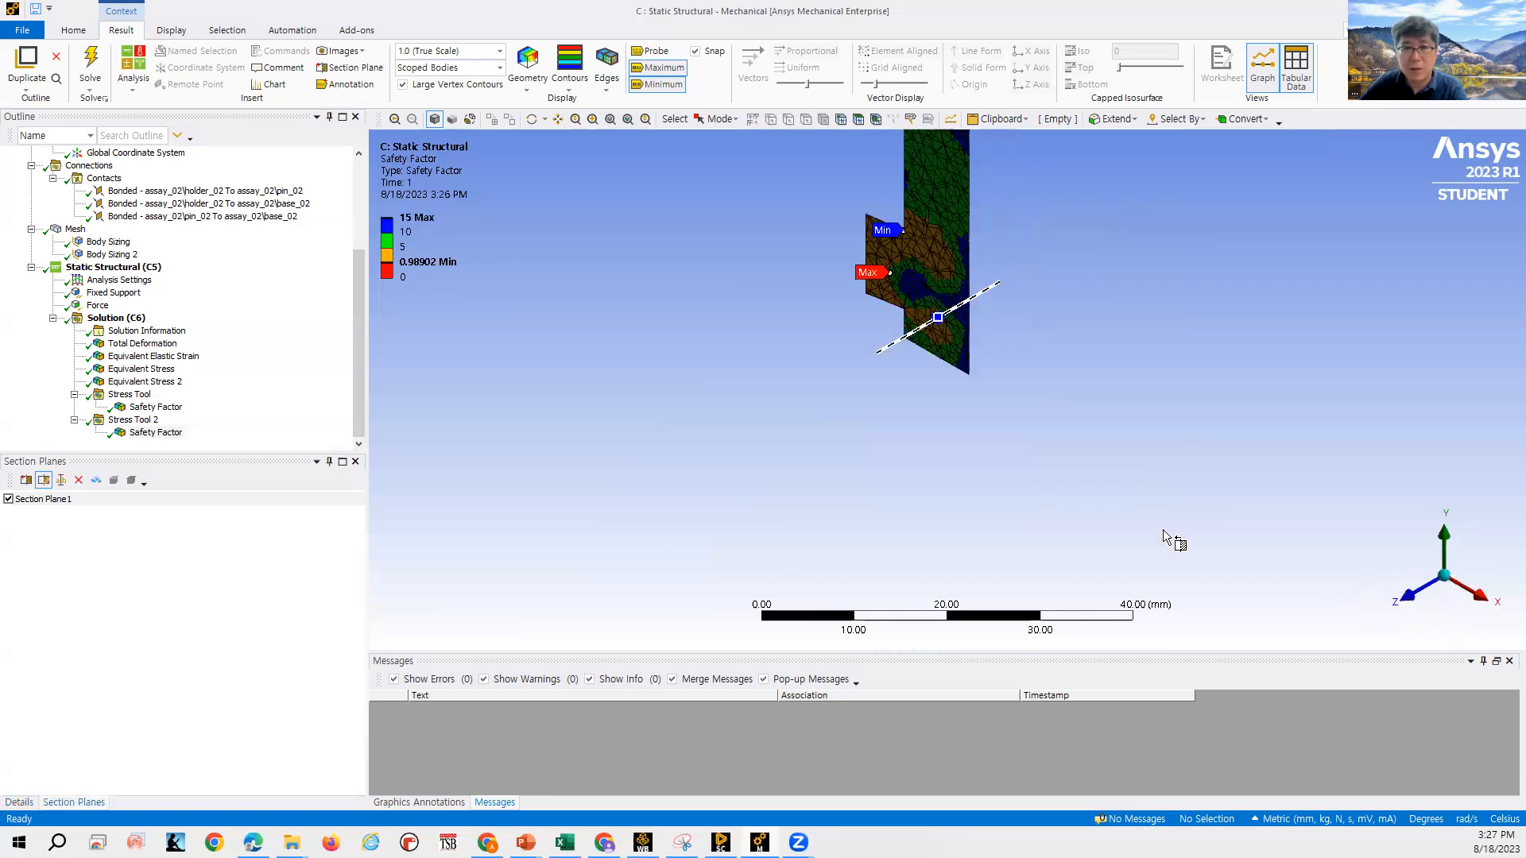
Examine the safety factor contours on the cut face around the minimum location, up close and from a further standard orientation.
scroll(850, 342, "up", 3)
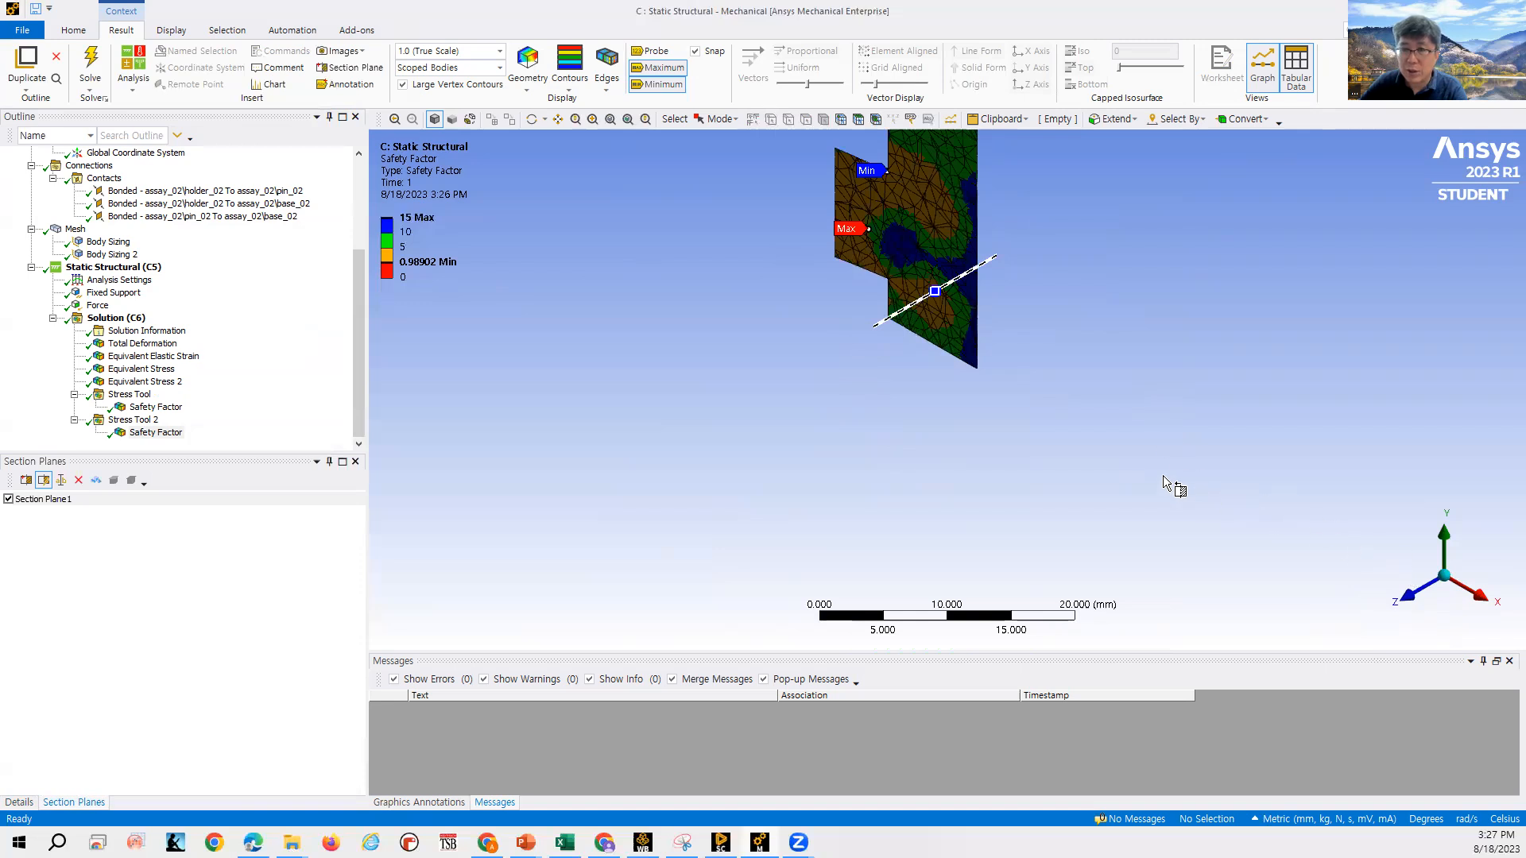
scroll(1145, 455, "down", 2)
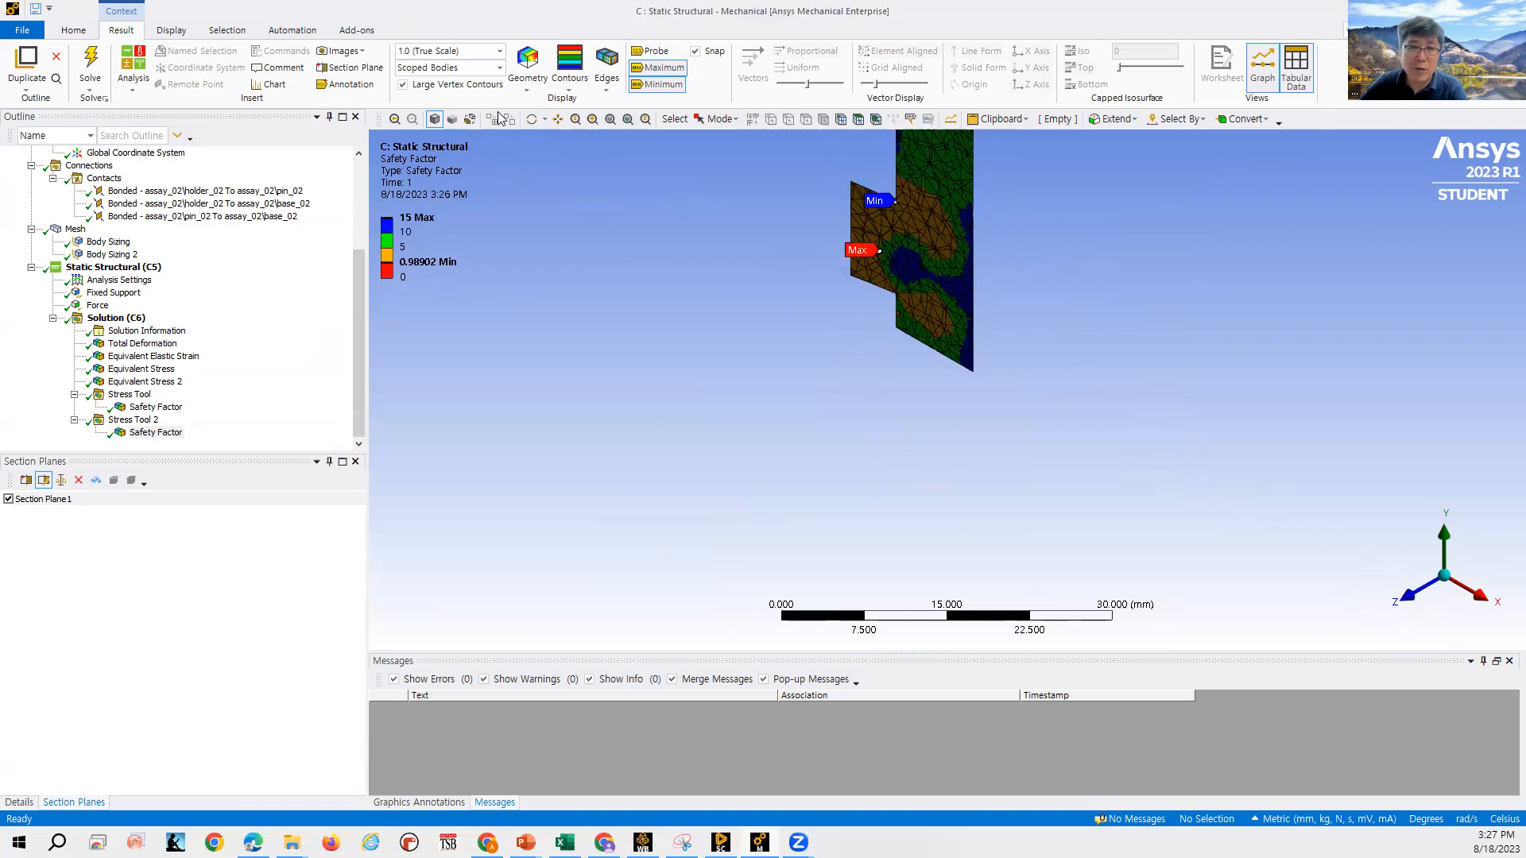
left_click(558, 118)
left_click_drag(949, 328, 1033, 472)
scroll(1033, 472, "up", 4)
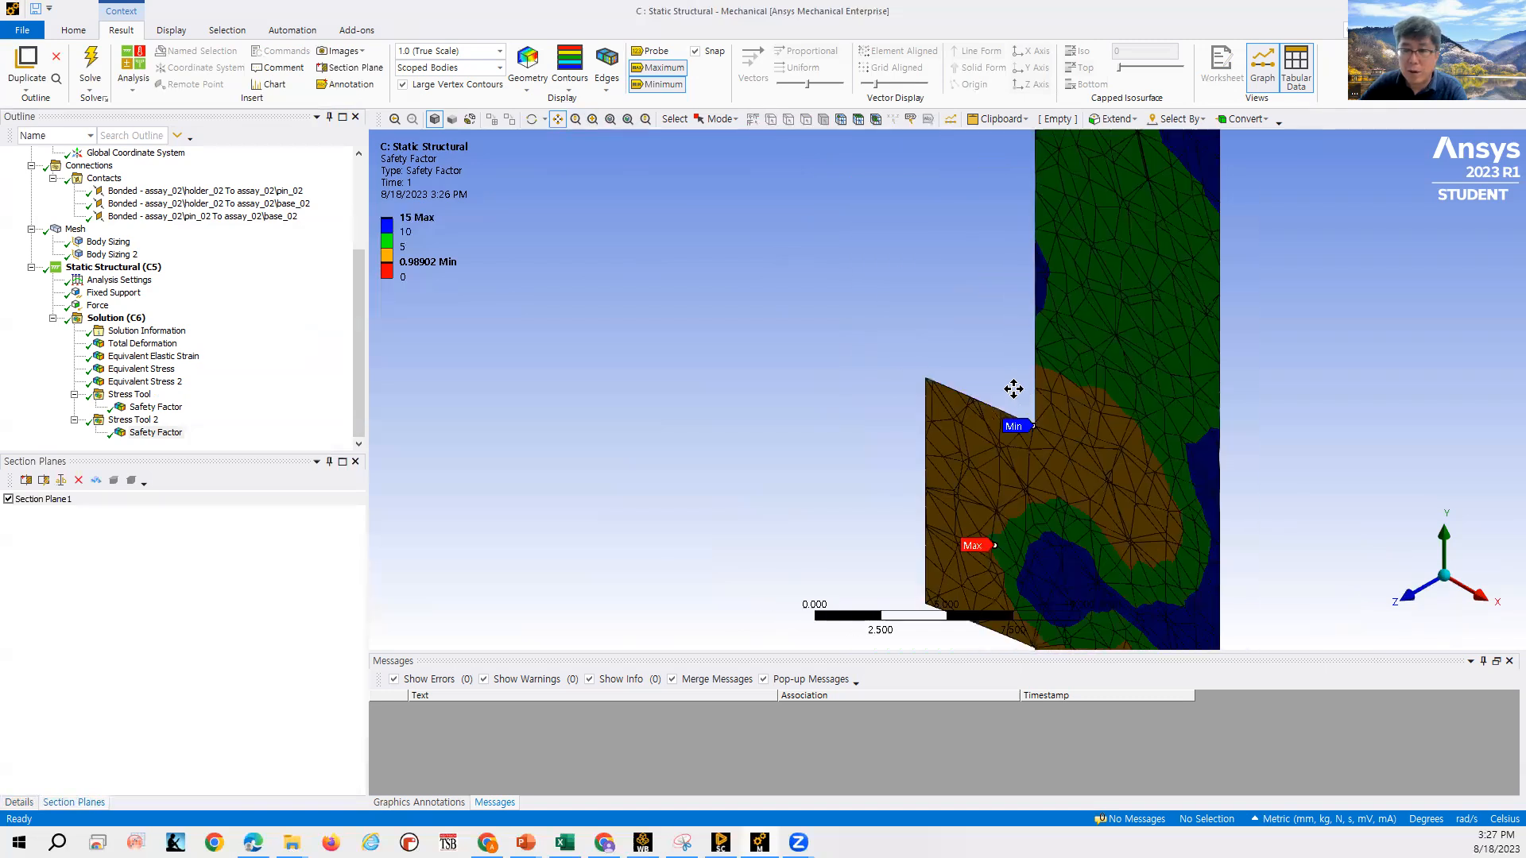
scroll(1057, 358, "up", 3)
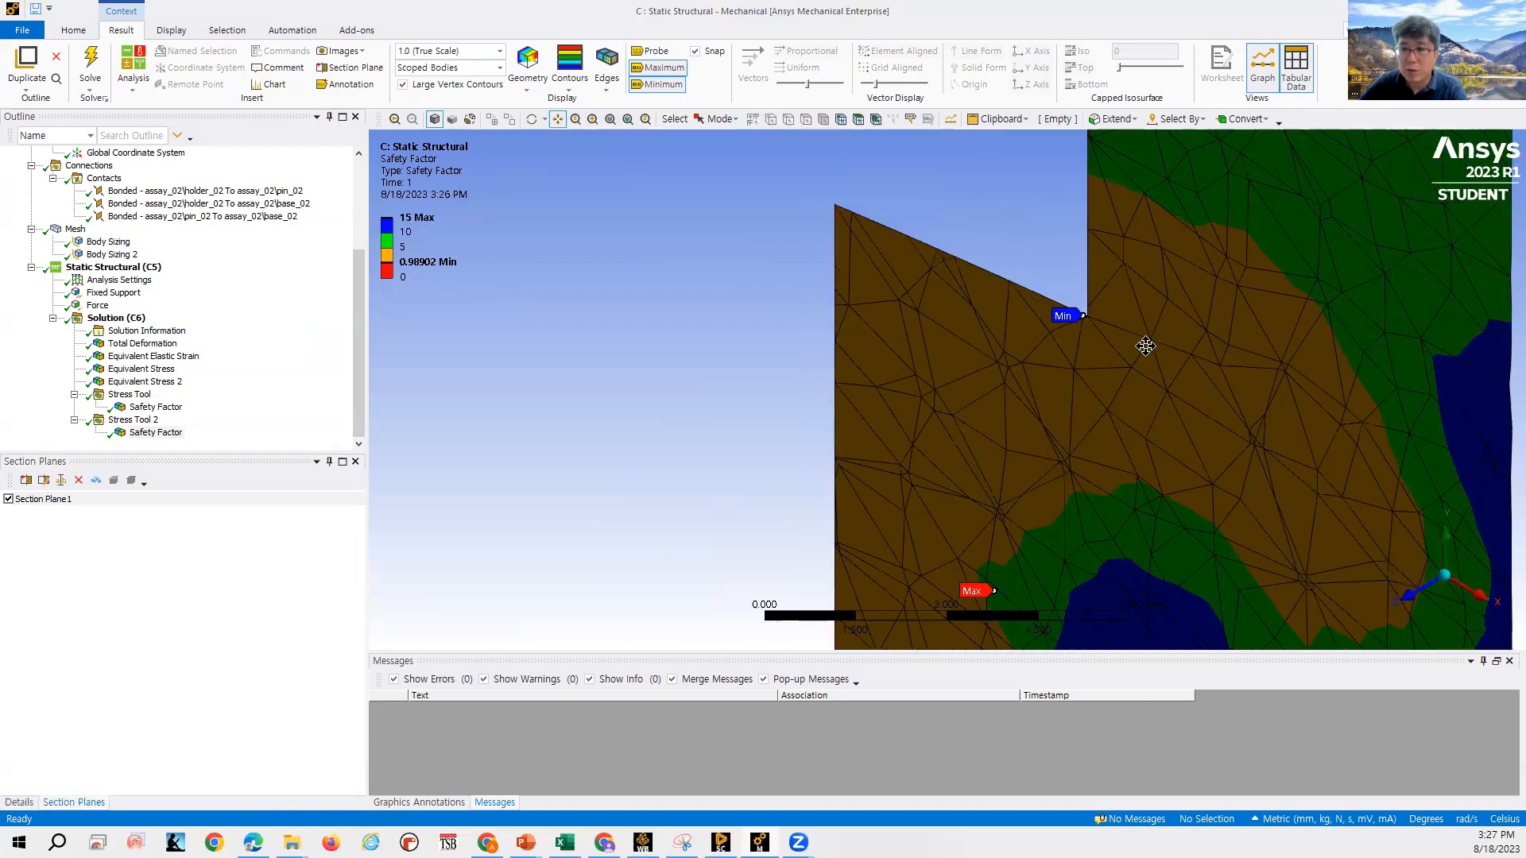
scroll(1106, 356, "down", 1)
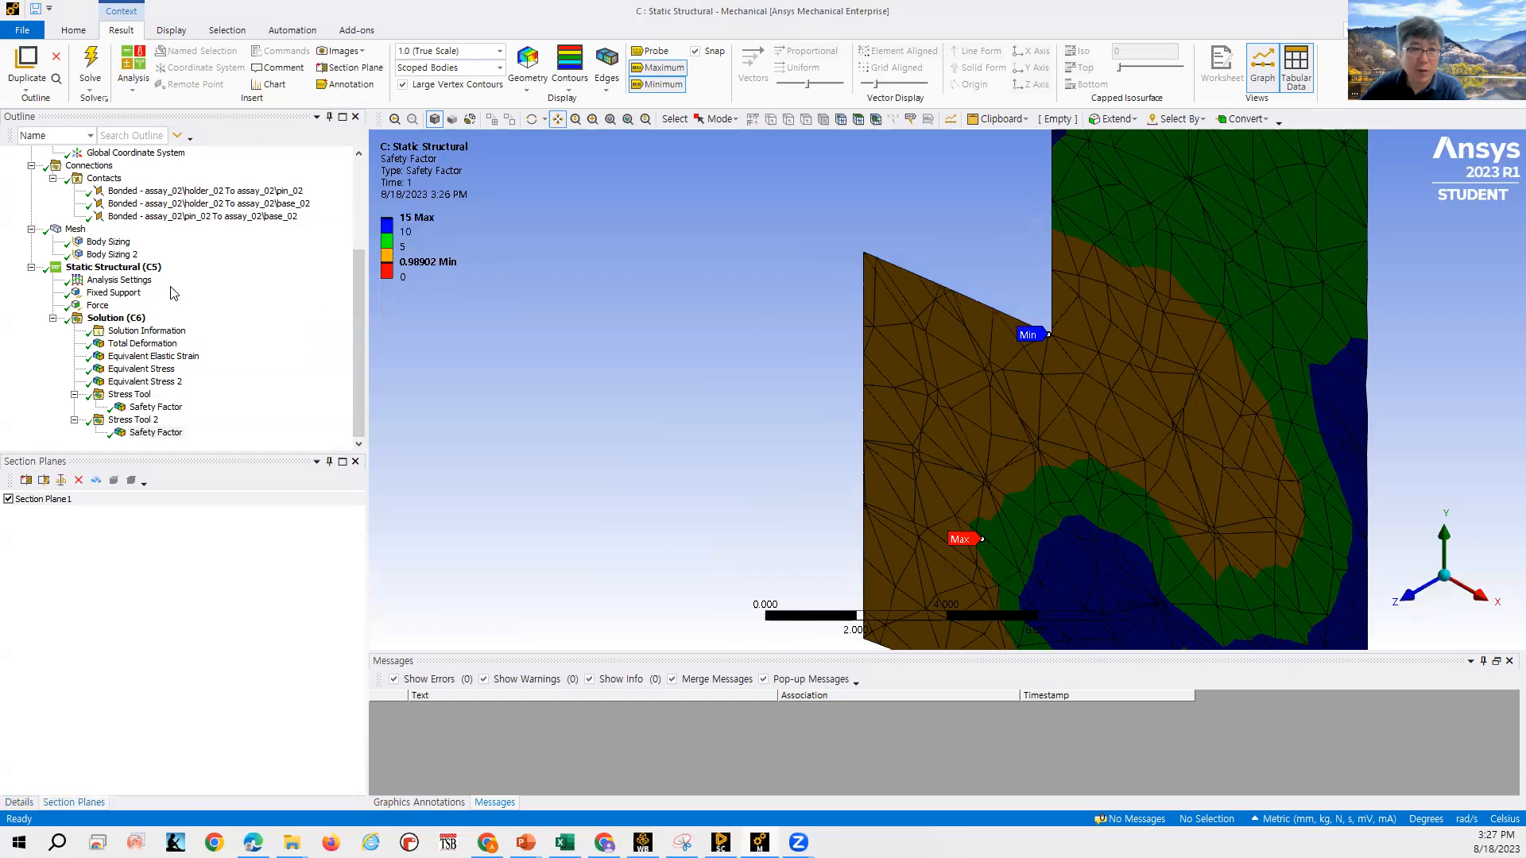
right_click(729, 224)
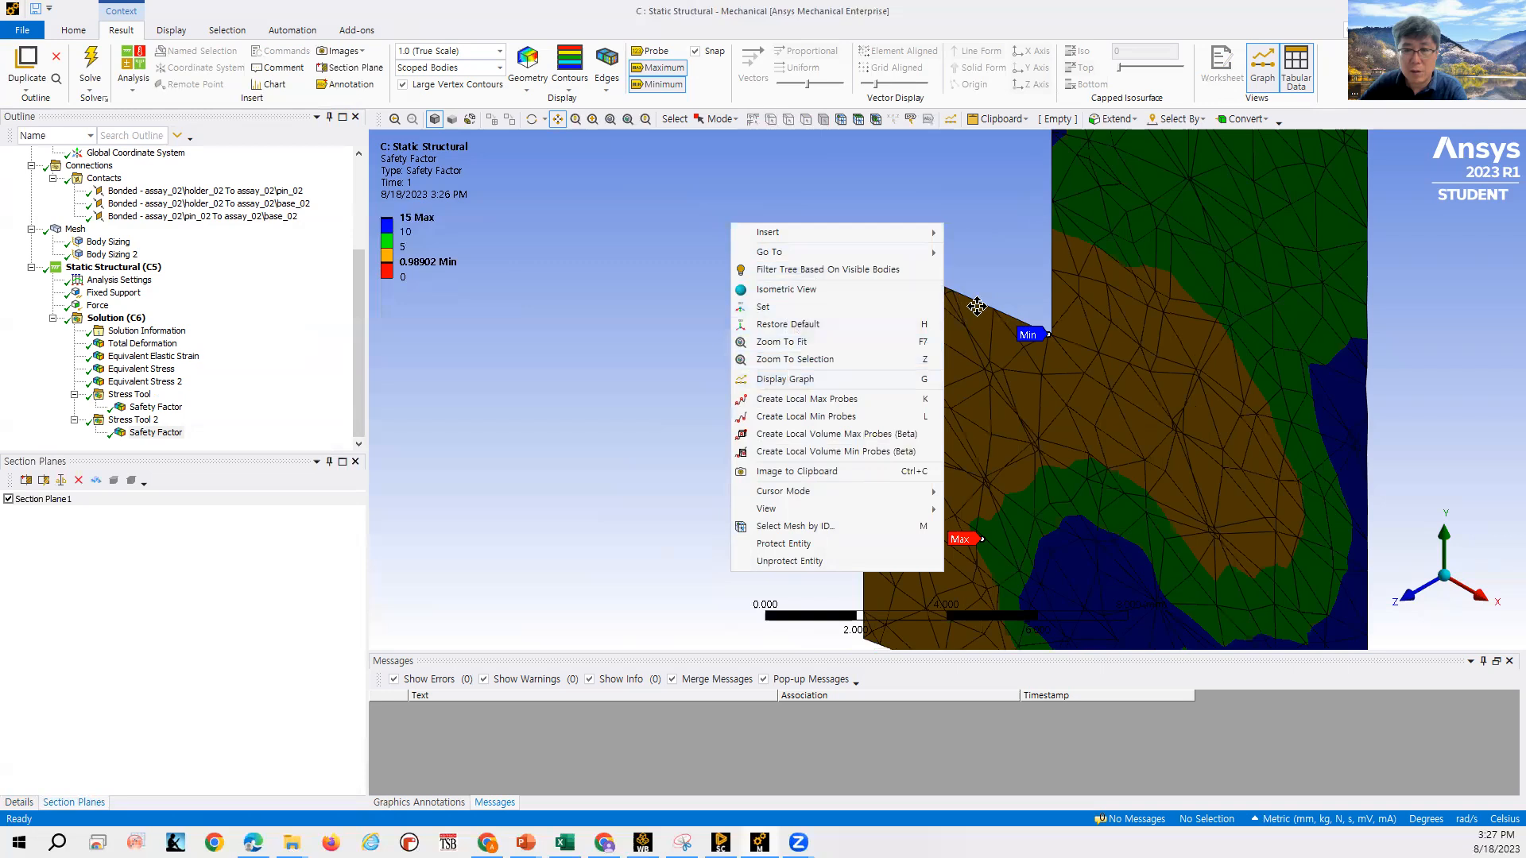
left_click(1022, 286)
scroll(1041, 302, "up", 1)
scroll(1042, 294, "down", 2)
scroll(1049, 284, "down", 3)
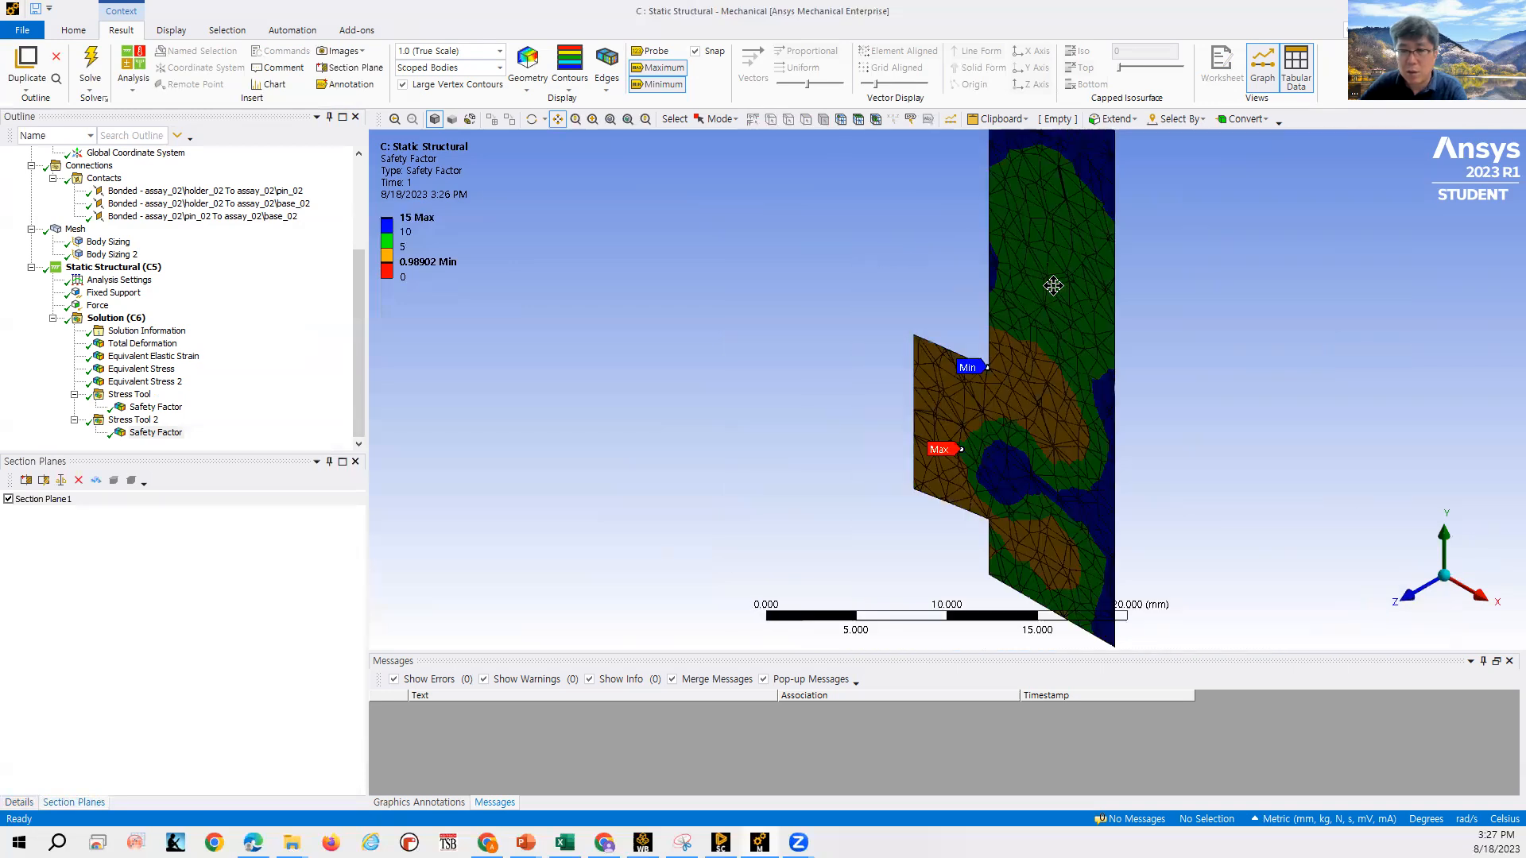
left_click(1471, 568)
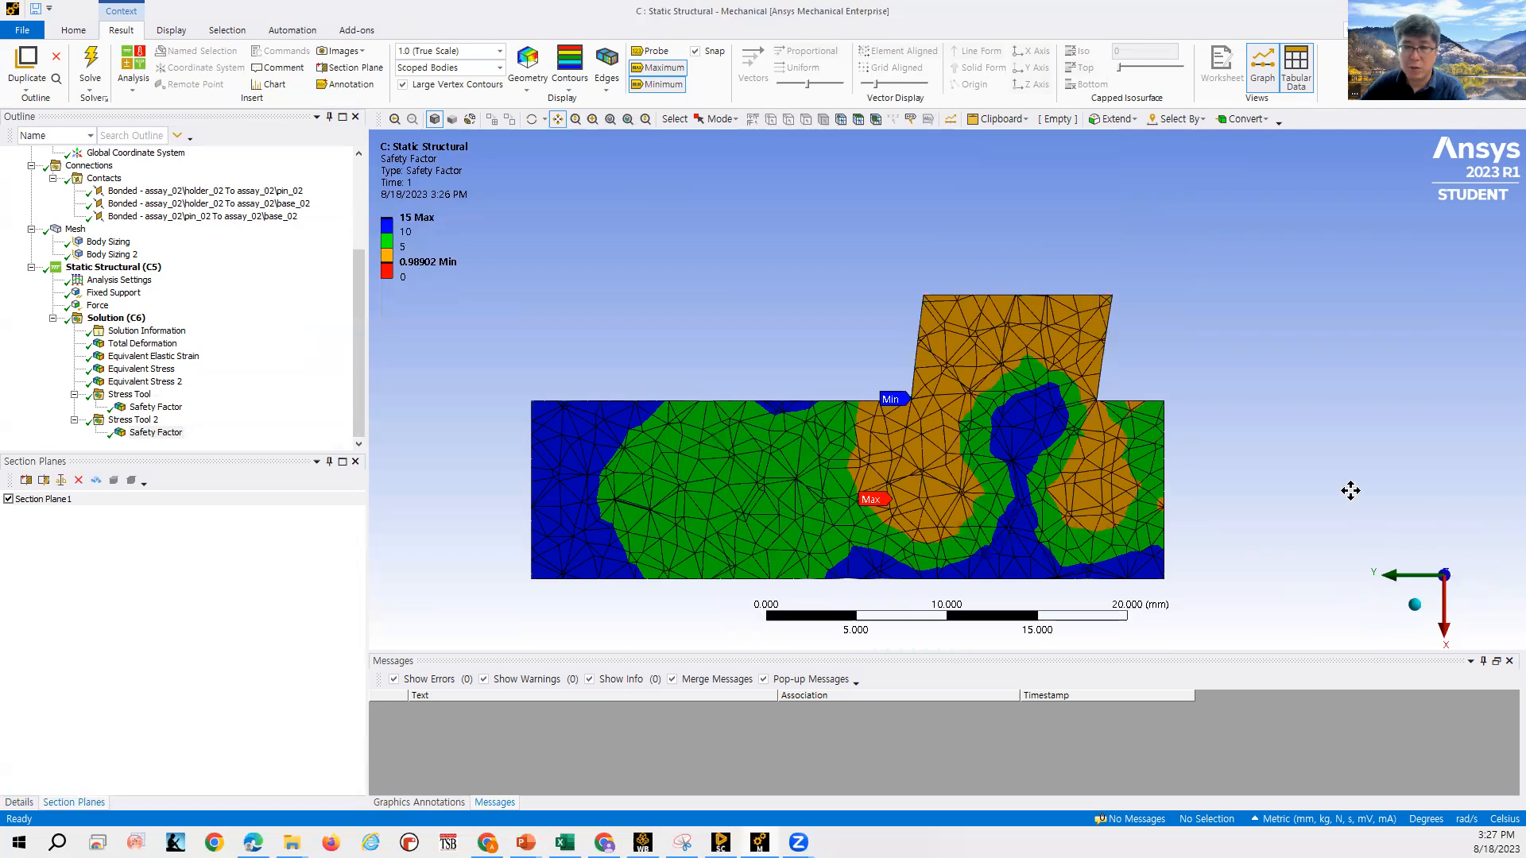
left_click_drag(517, 336, 404, 79)
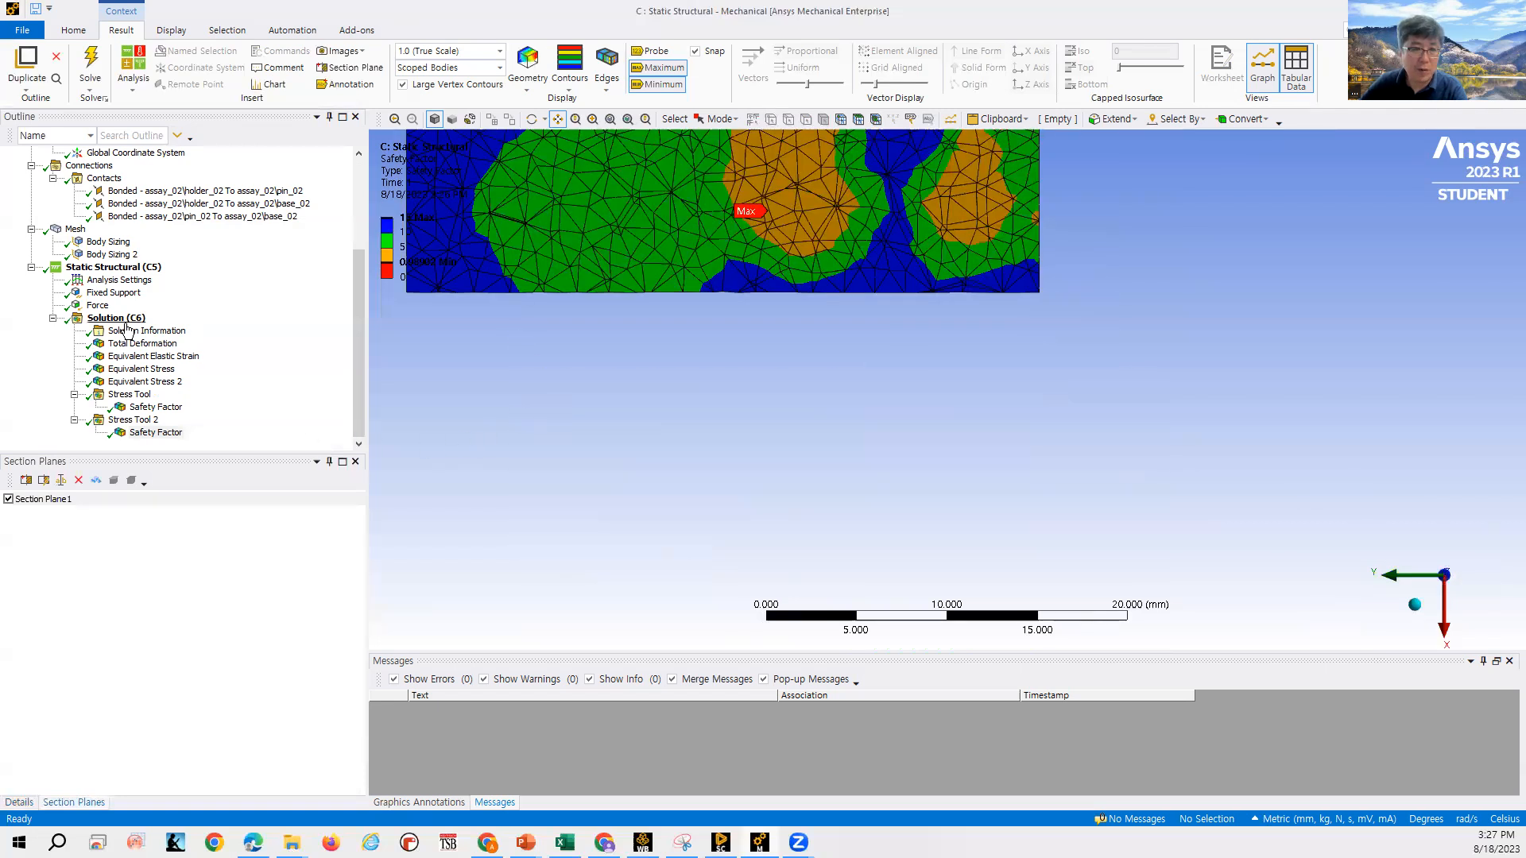
Switch off the section plane to view the minimum location on the uncut assembly from two orientations, and switch it back on.
left_click(32, 501)
left_click(8, 499)
left_click(1415, 607)
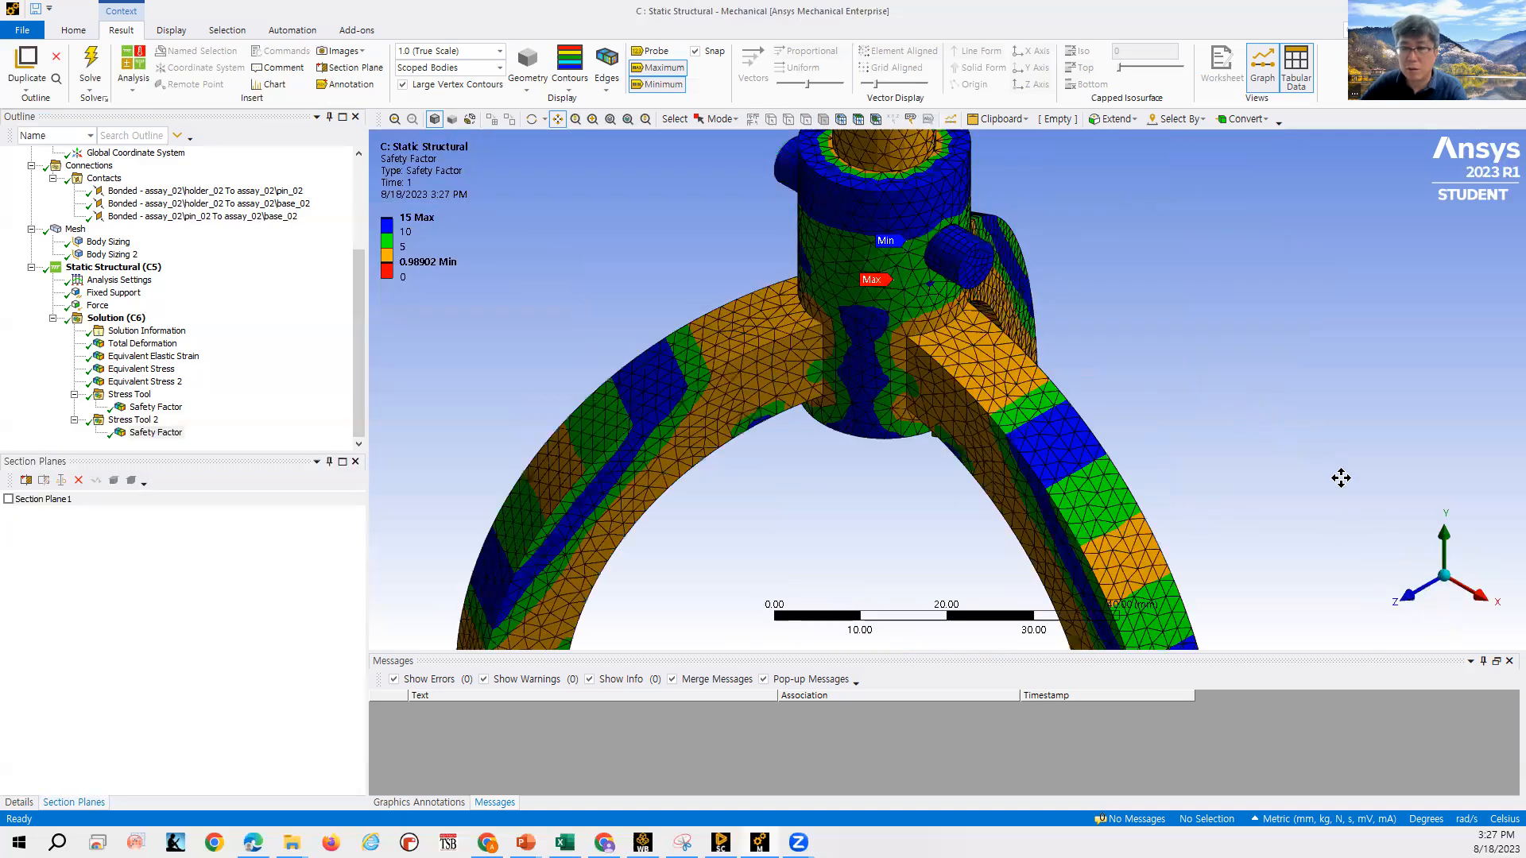
left_click(1471, 568)
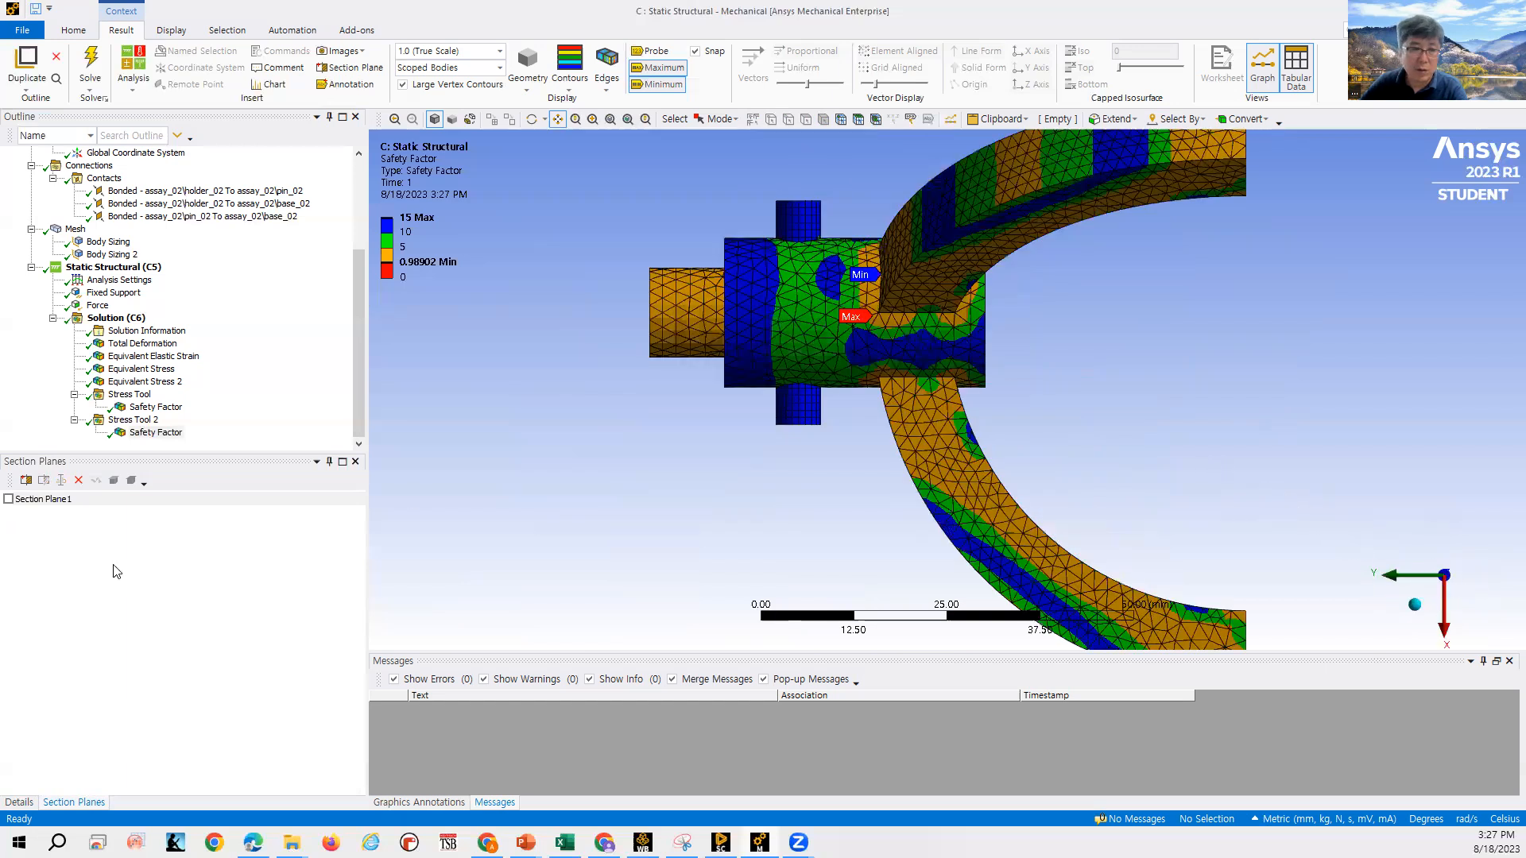
left_click(9, 500)
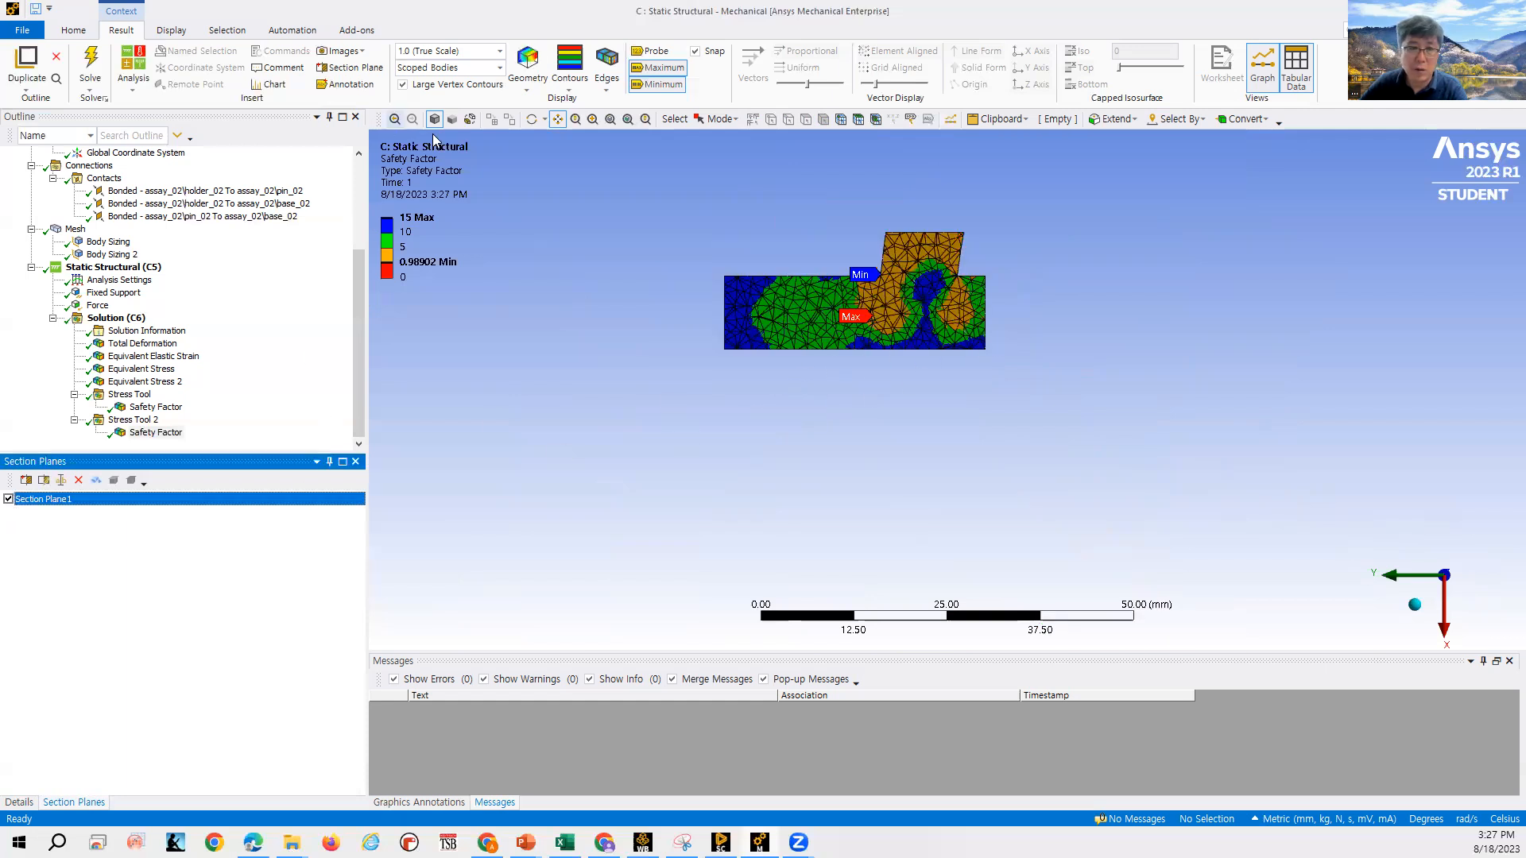
Edit the section plane to show the portion of the assembly on the side of the cut away from the pin.
left_click(44, 480)
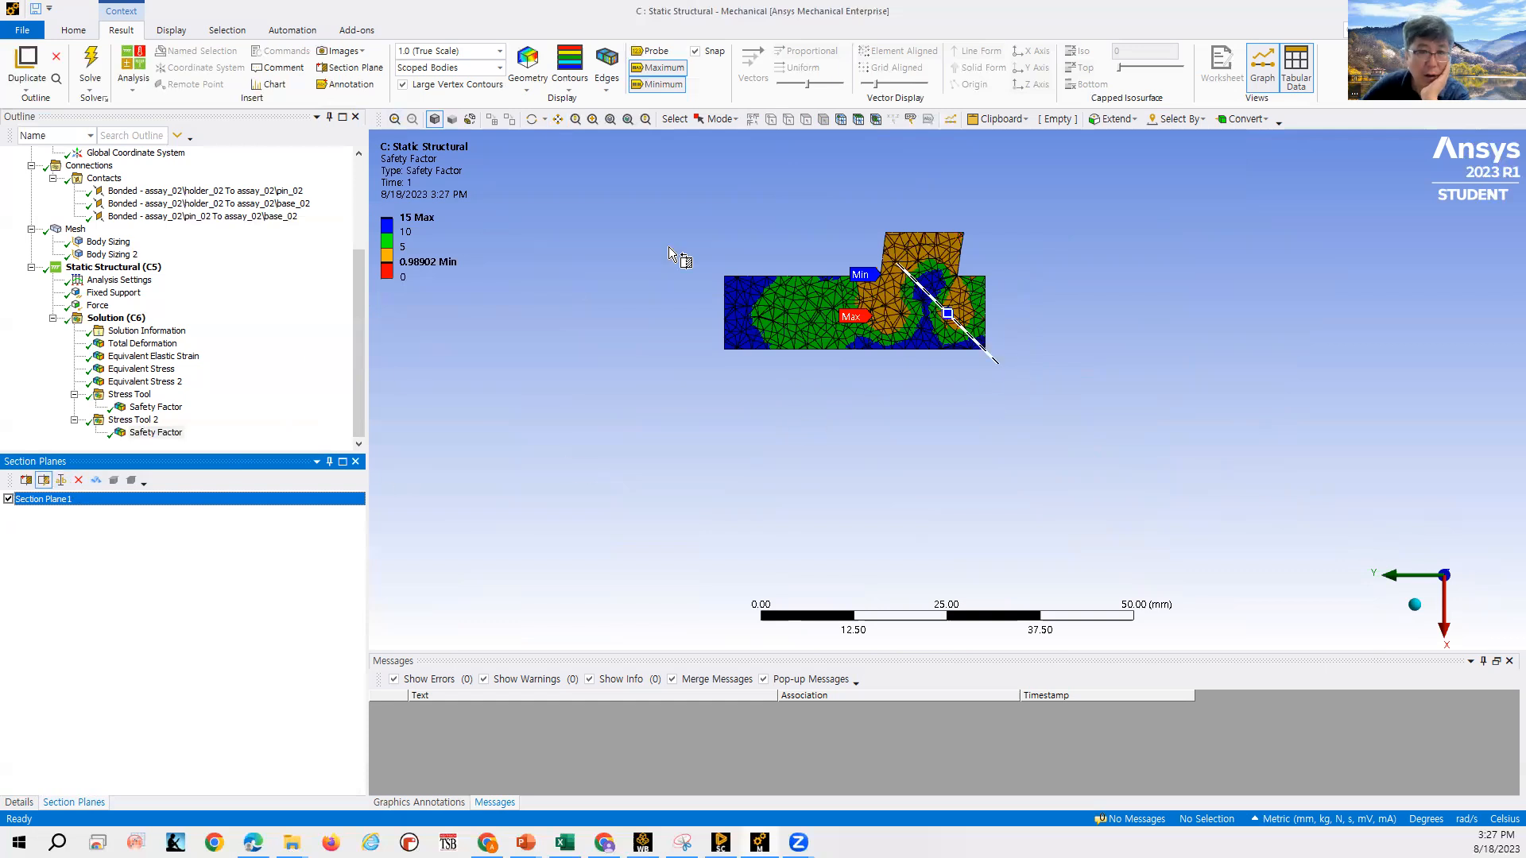
left_click(1401, 576)
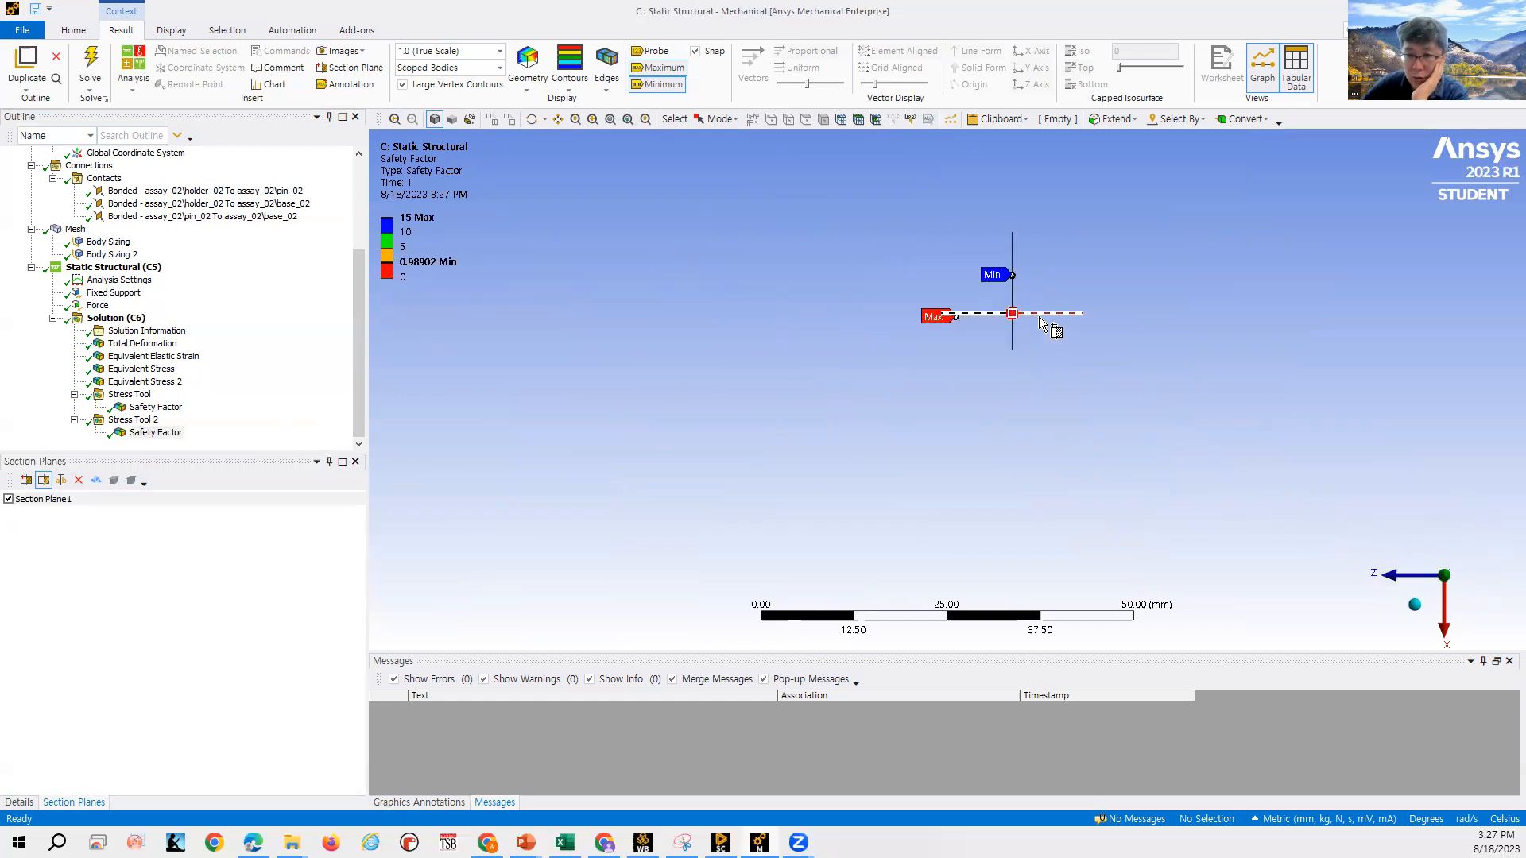
left_click(1038, 316)
scroll(1079, 362, "up", 3)
scroll(1082, 364, "up", 2)
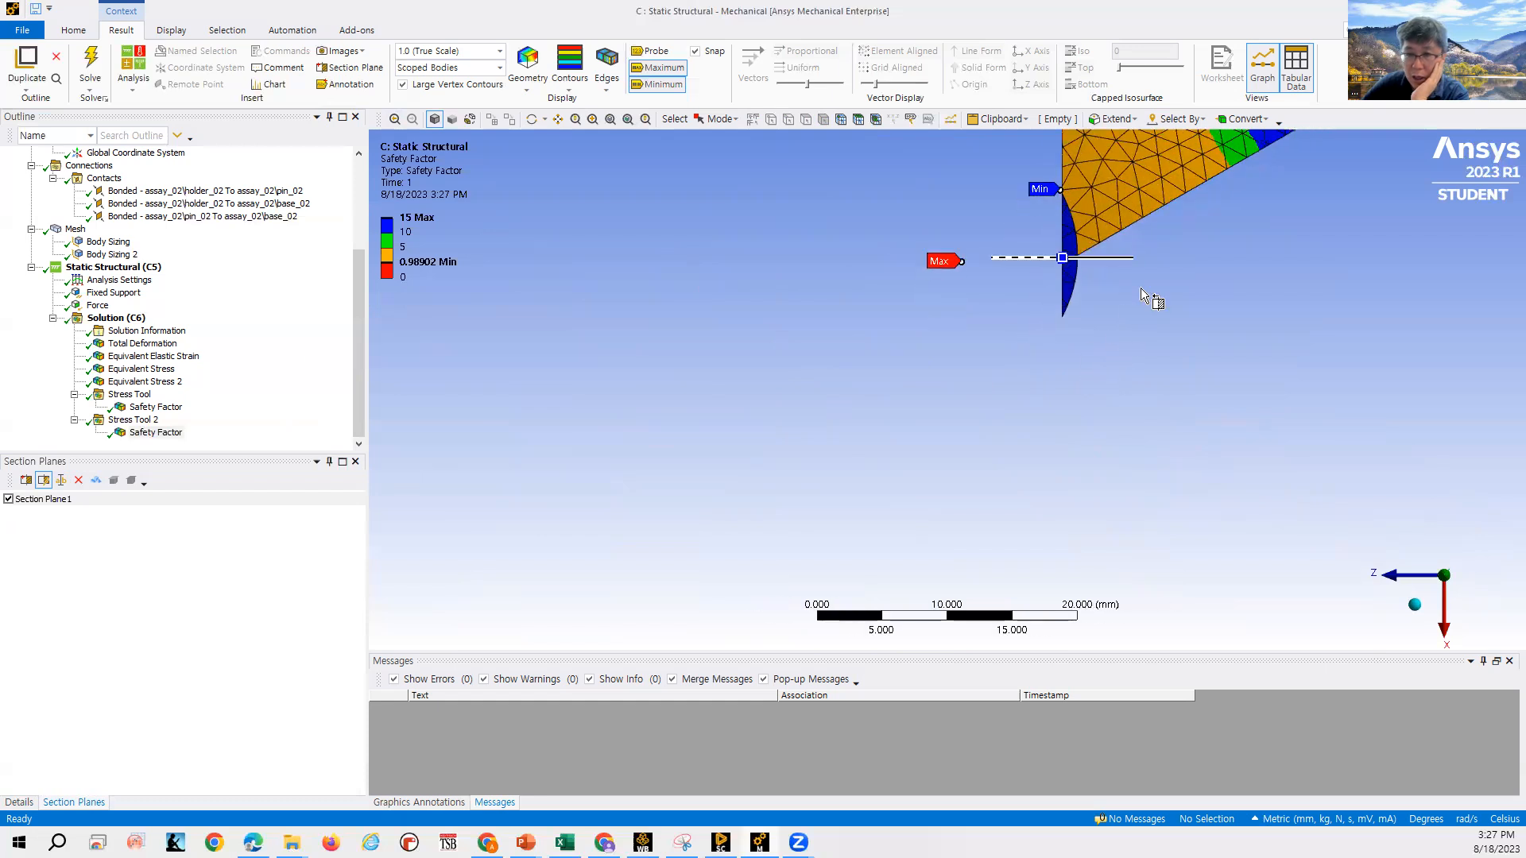
left_click(1414, 605)
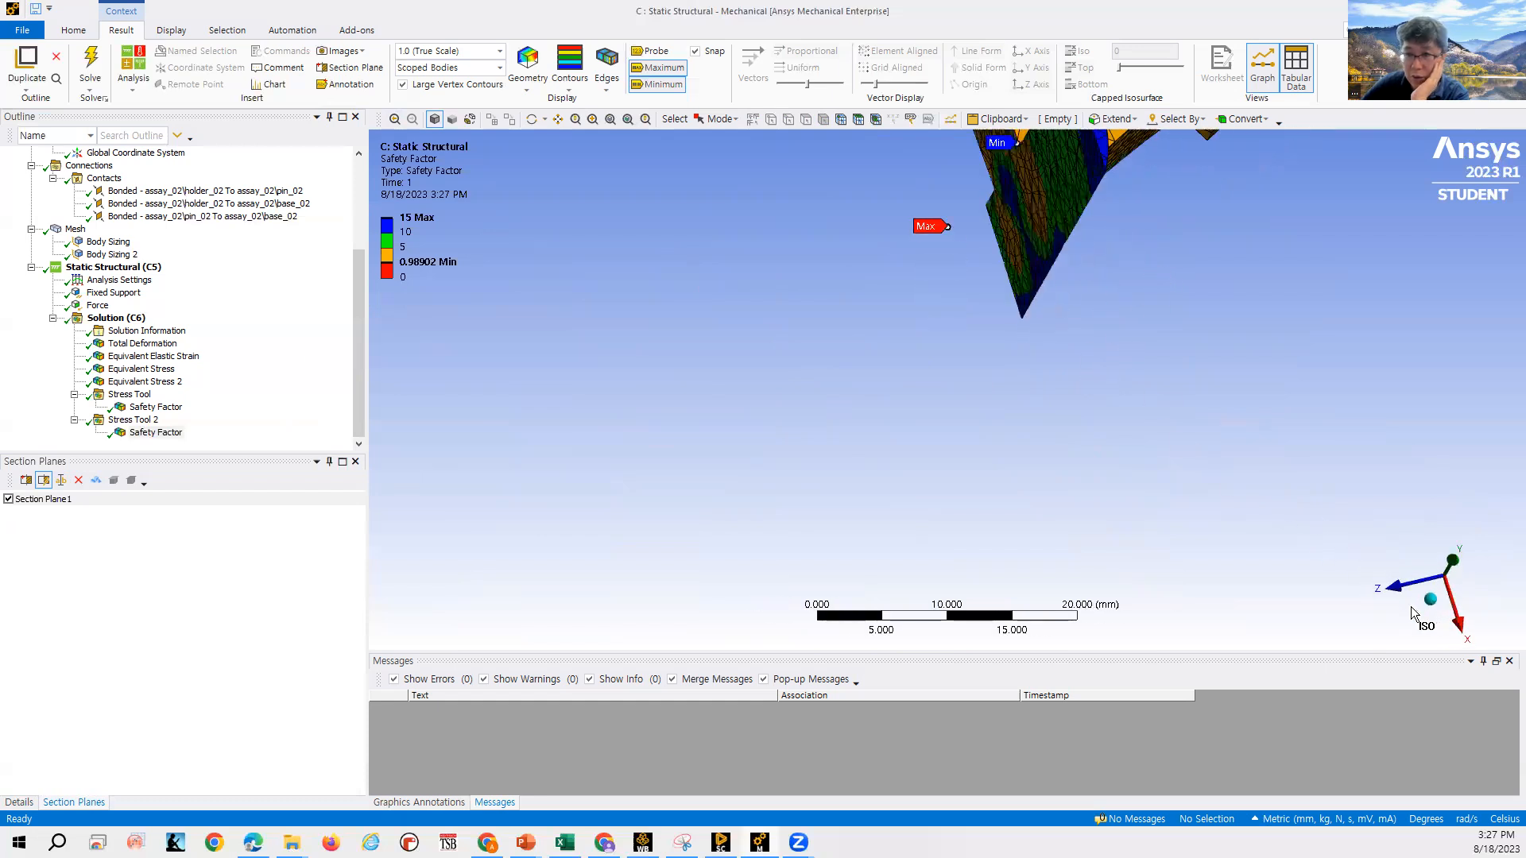
Examine the minimum safety factor location where the arm meets the central hub on the sectioned model.
scroll(999, 321, "down", 3)
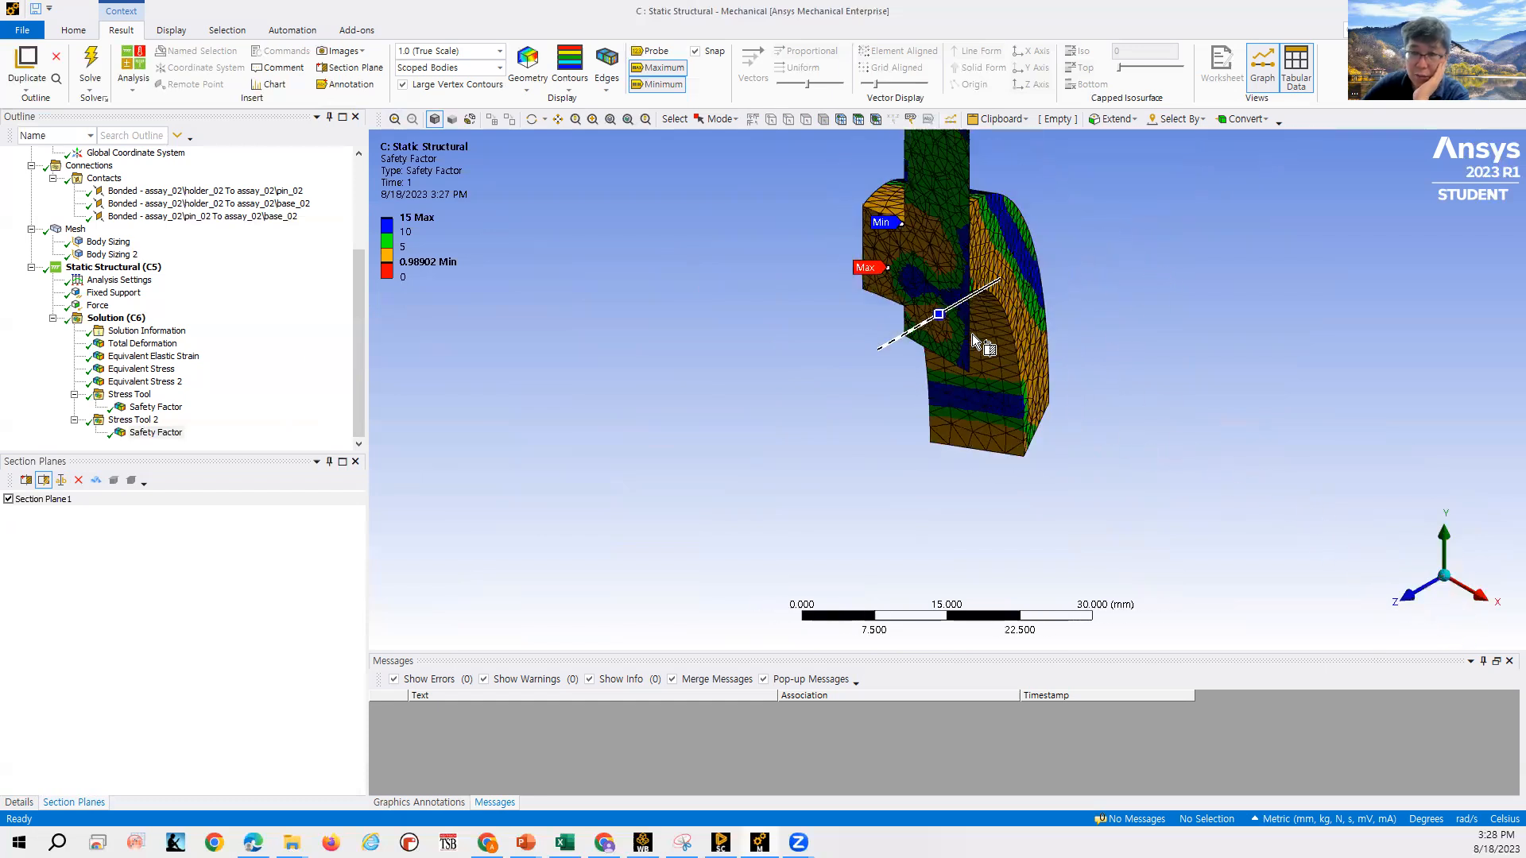
scroll(900, 252, "up", 2)
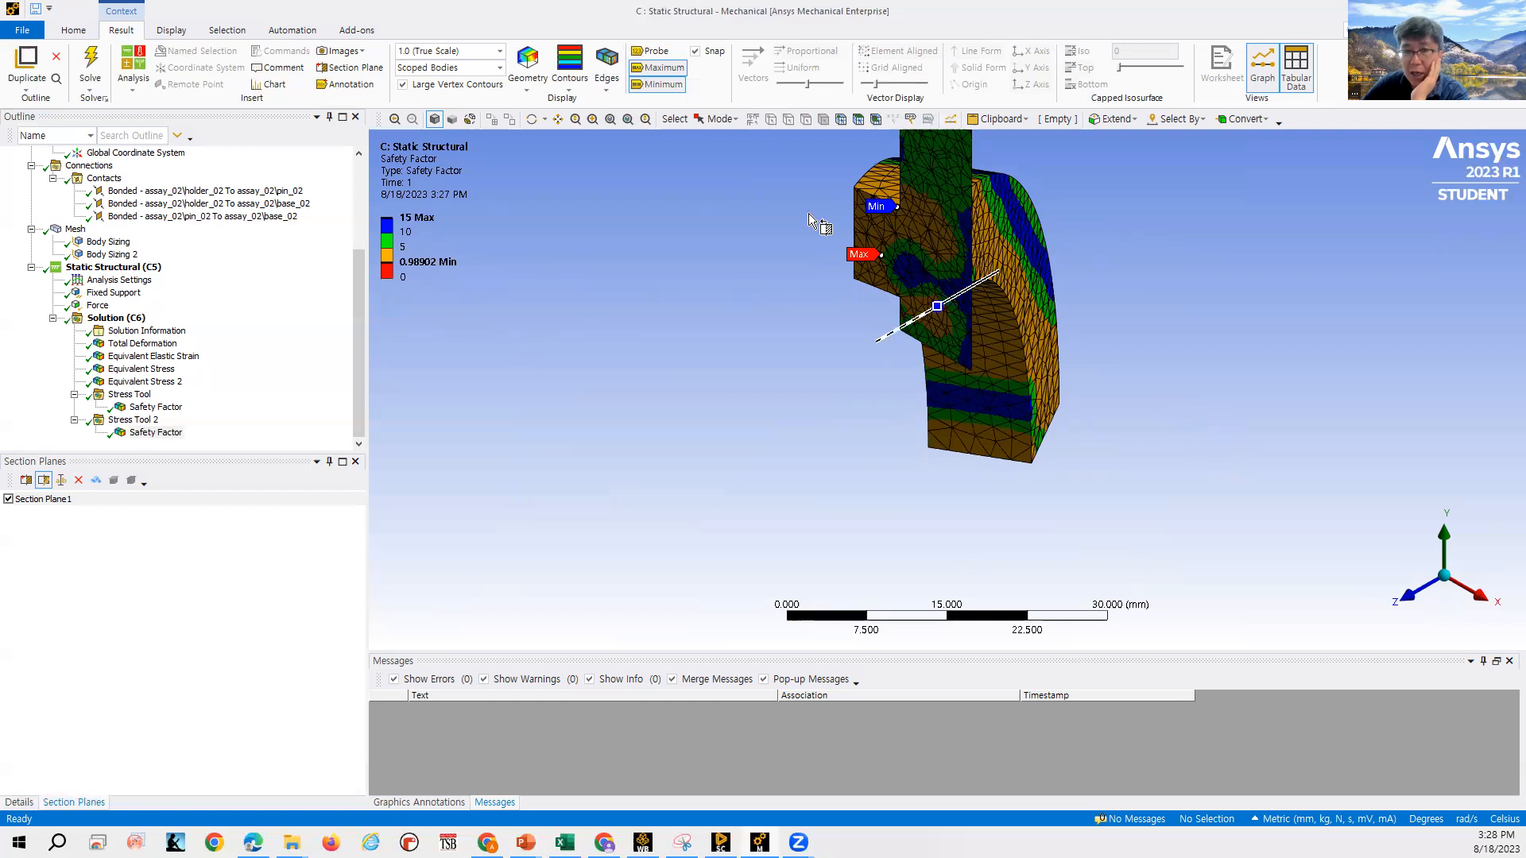
left_click(557, 119)
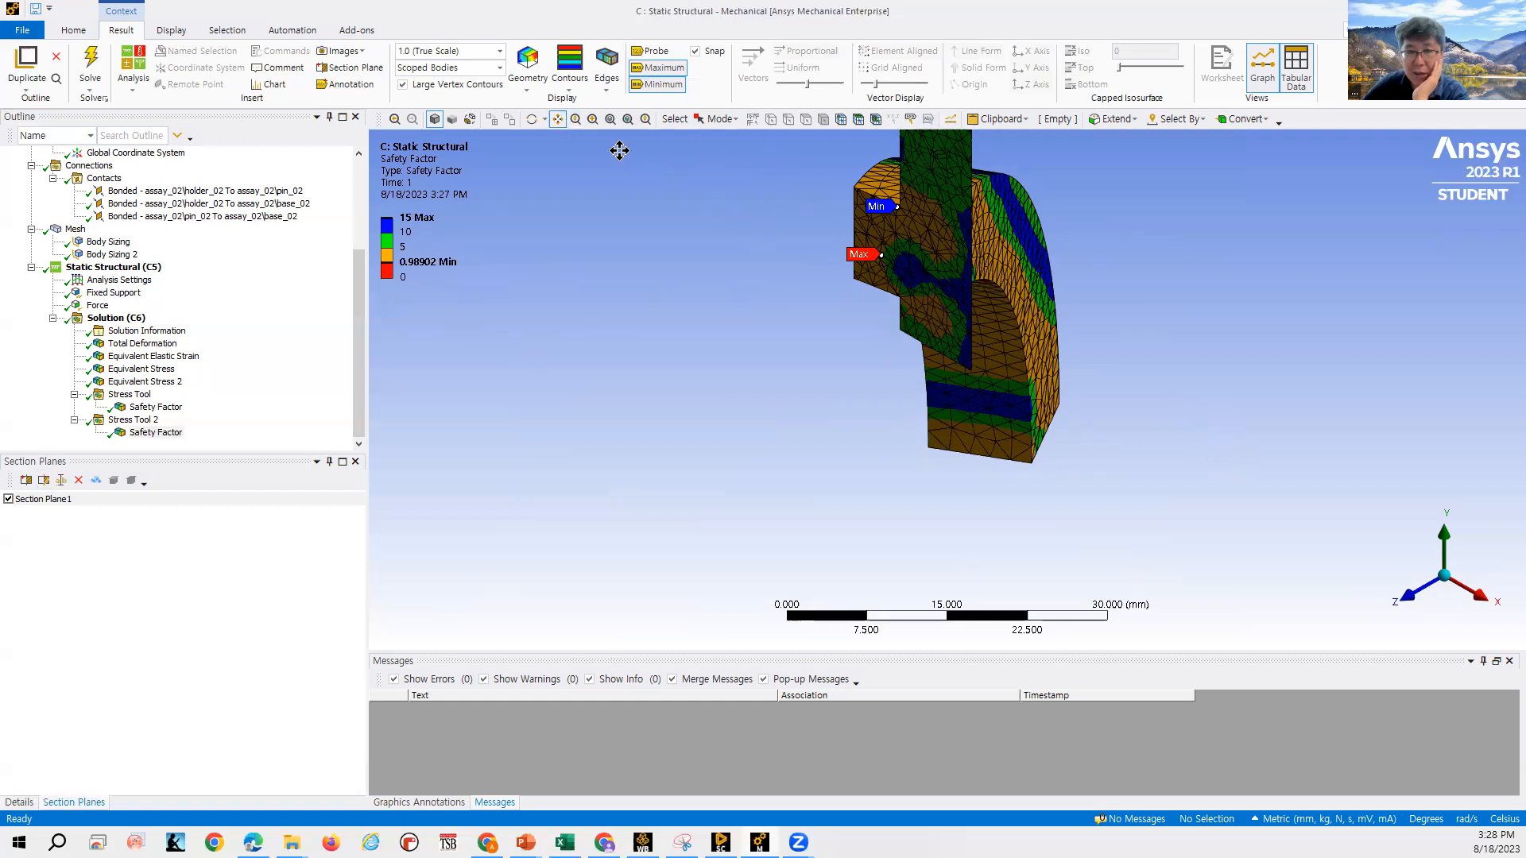
left_click_drag(1025, 449, 1065, 488)
scroll(1066, 488, "up", 6)
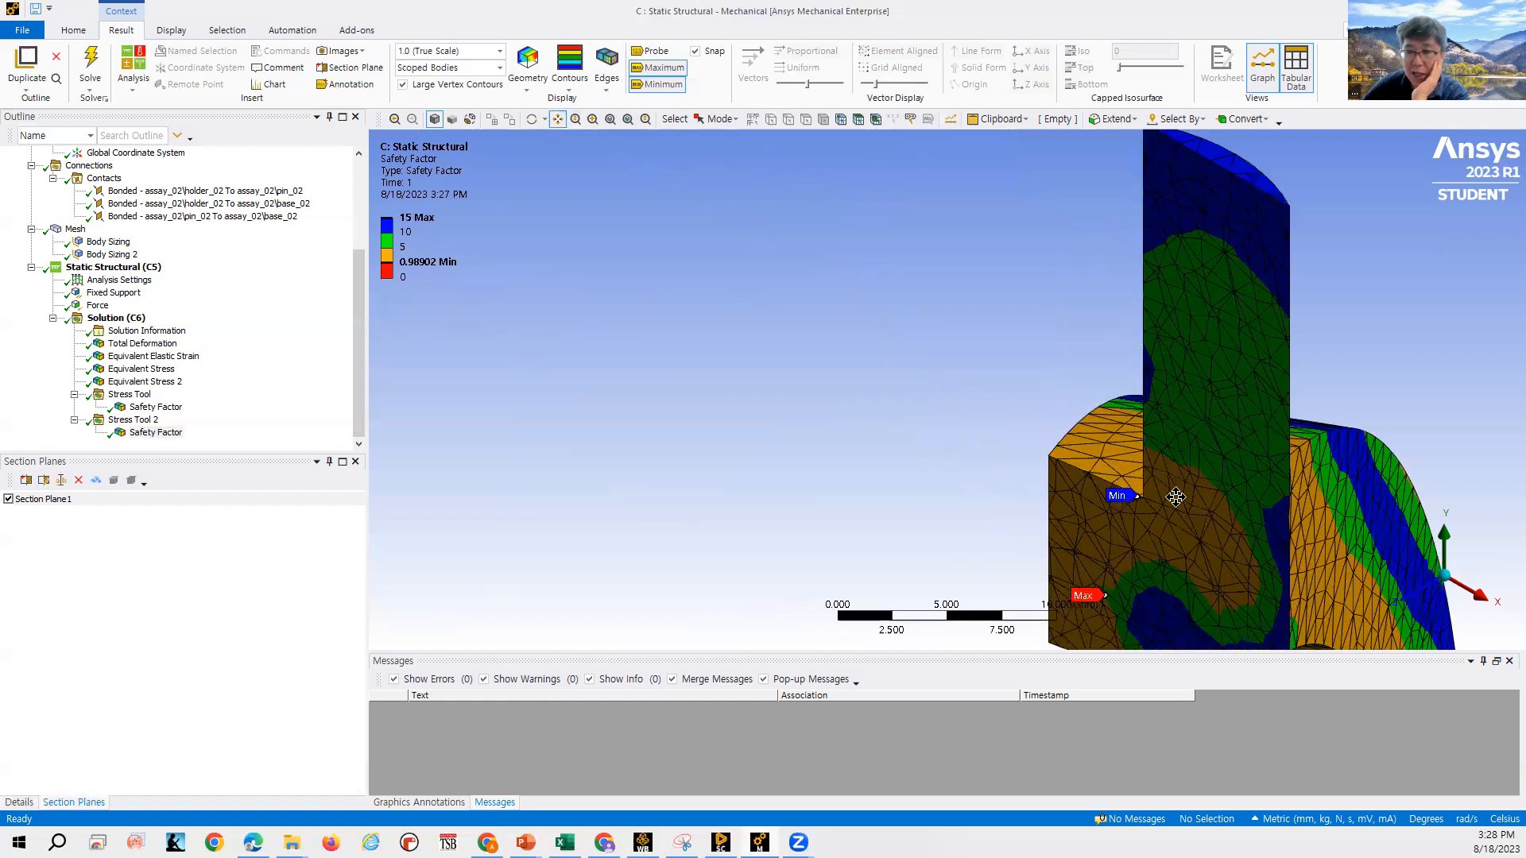
scroll(1208, 485, "up", 3)
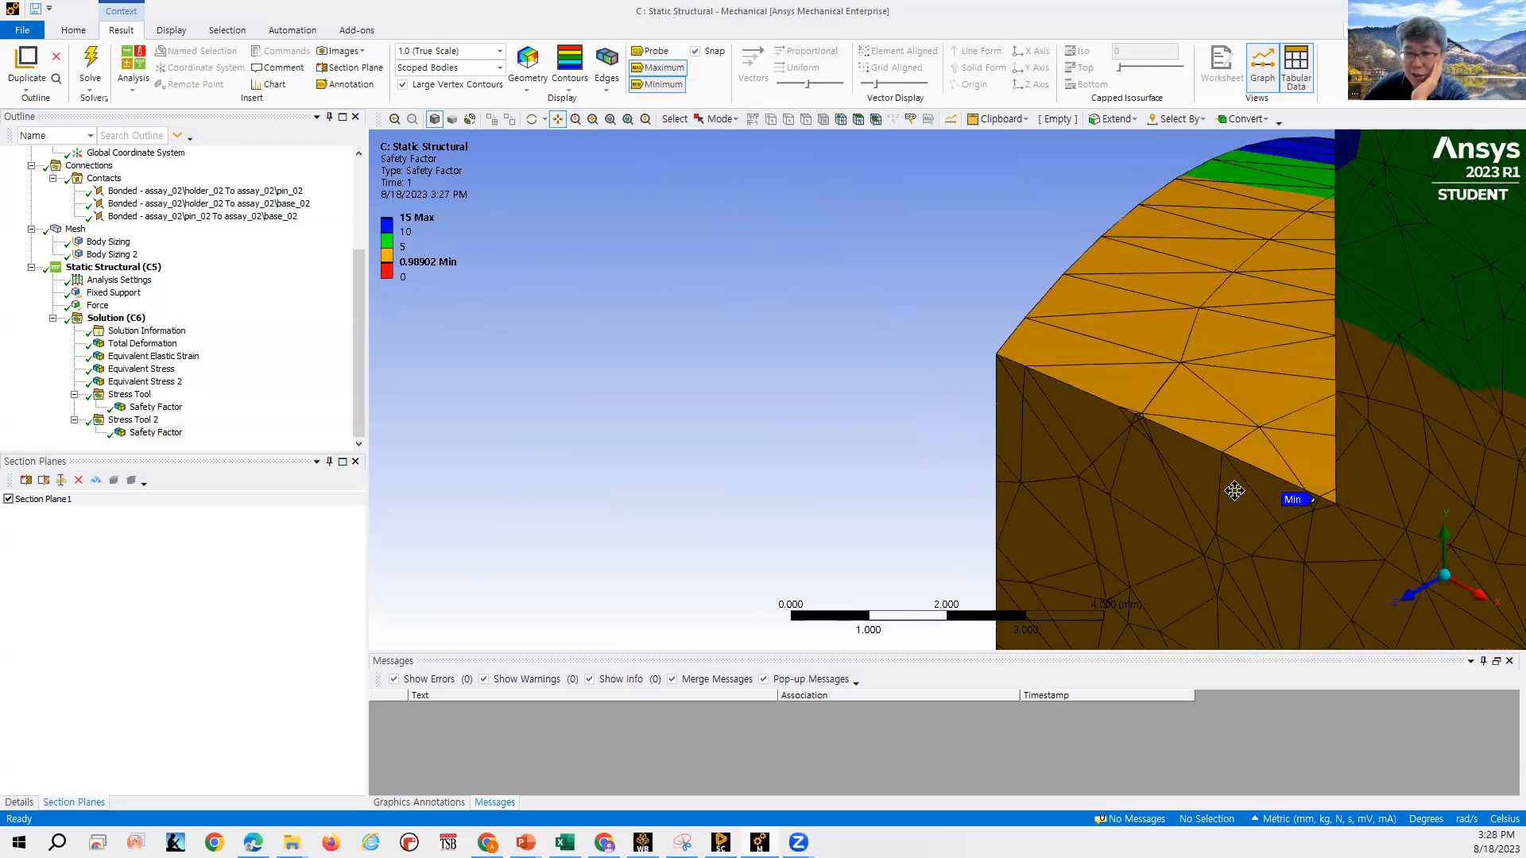
Probe the safety factor at three points on the sectioned arm around the minimum location.
scroll(1102, 439, "down", 3)
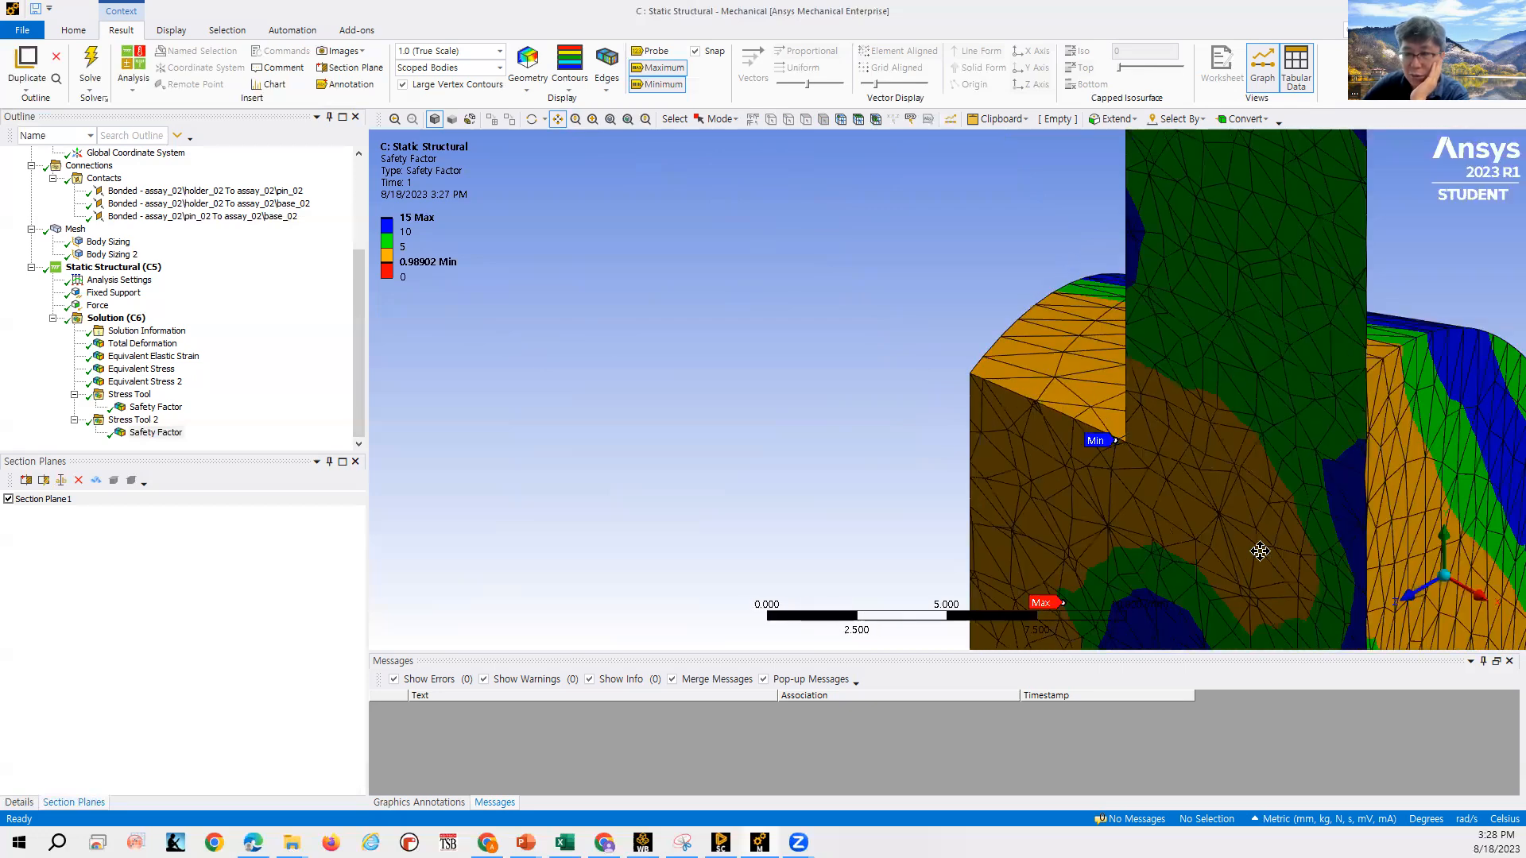
left_click_drag(1271, 530, 1161, 512)
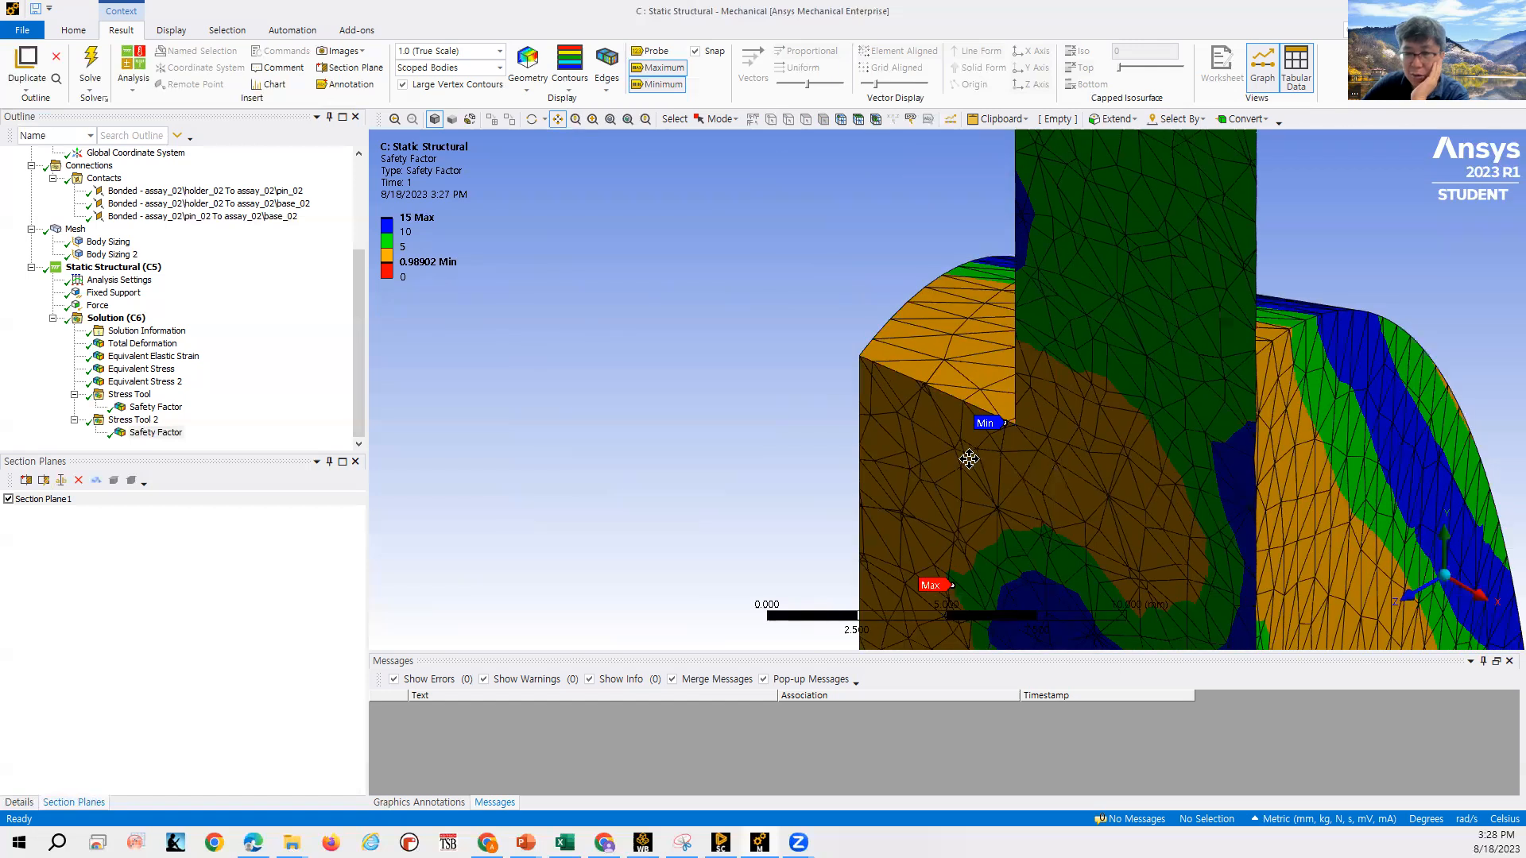
left_click_drag(571, 374, 425, 322)
left_click(657, 50)
left_click(755, 403)
left_click(781, 347)
left_click(819, 265)
Probe the safety factor at five points across the orange and blue contour bands of the arm behind the hub.
left_click(1182, 456)
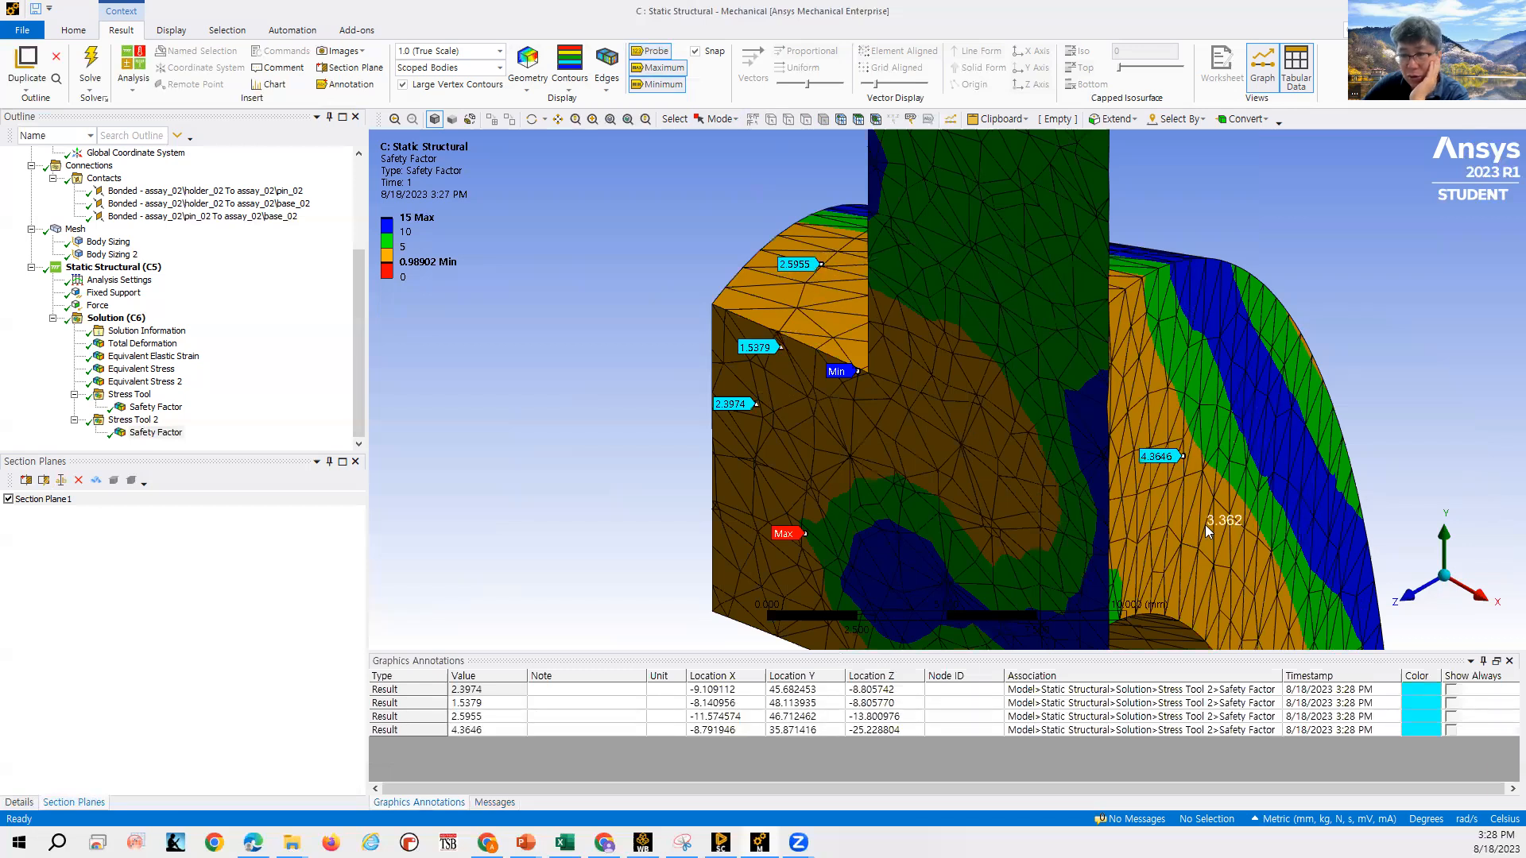
left_click(1204, 527)
left_click(1233, 374)
left_click(1296, 419)
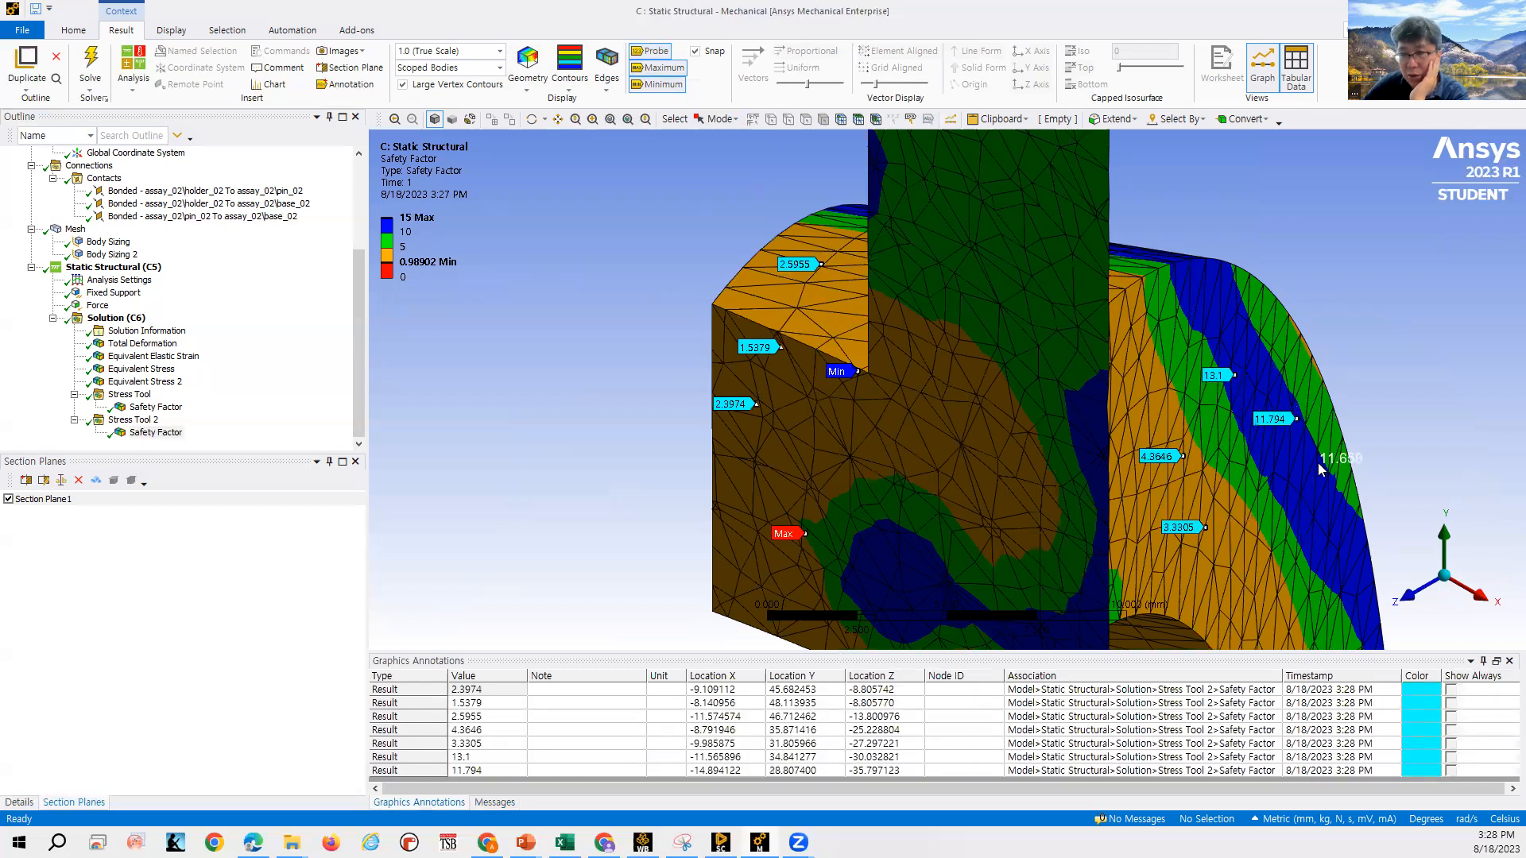
left_click(1319, 465)
key("Return")
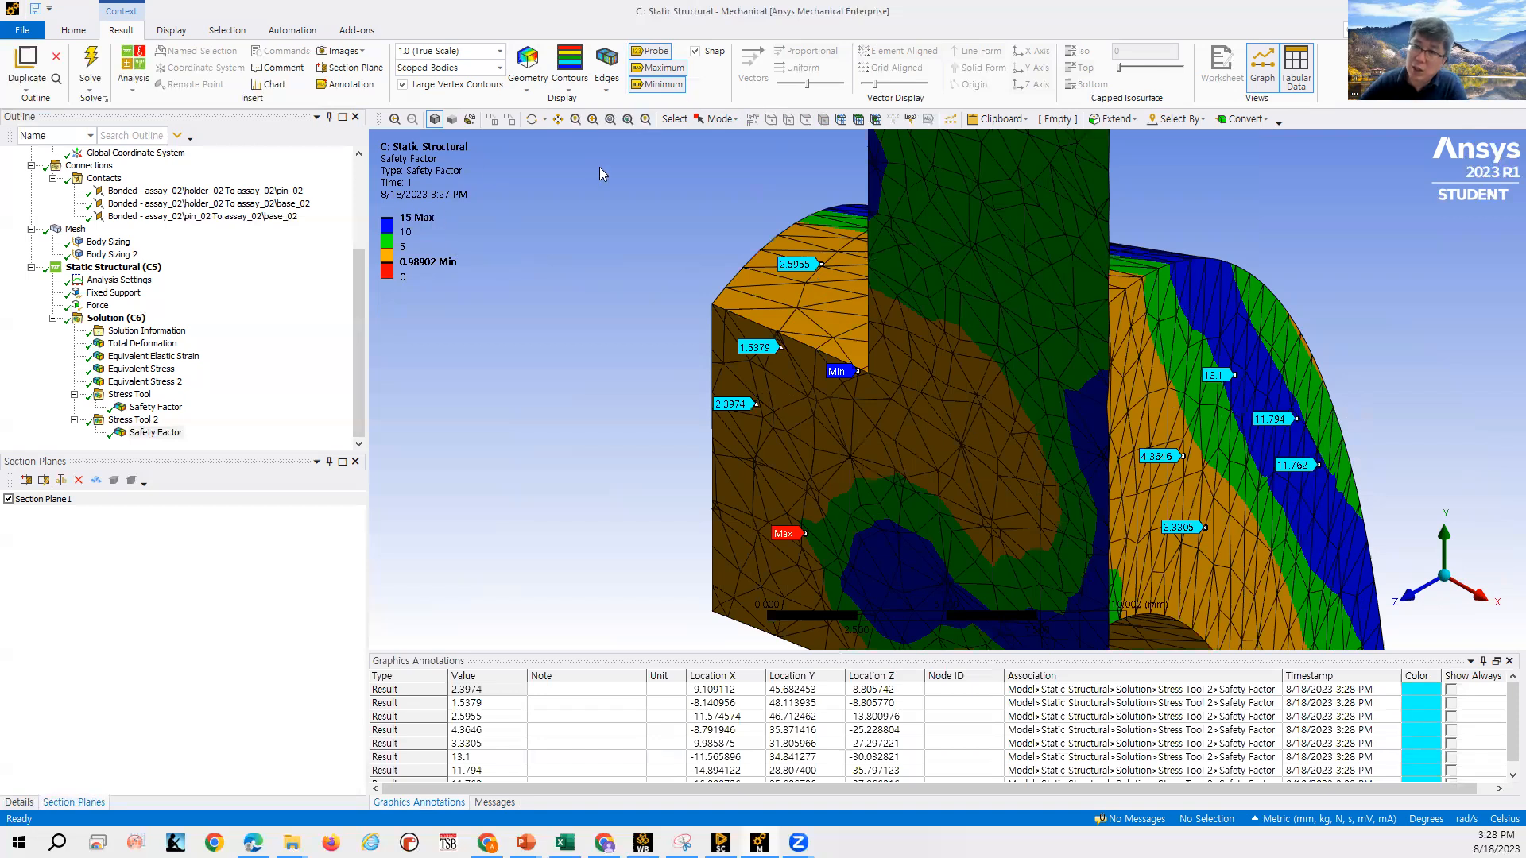
Delete Section Plane1 to show the whole assembly and close the section plane list.
scroll(913, 369, "down", 5)
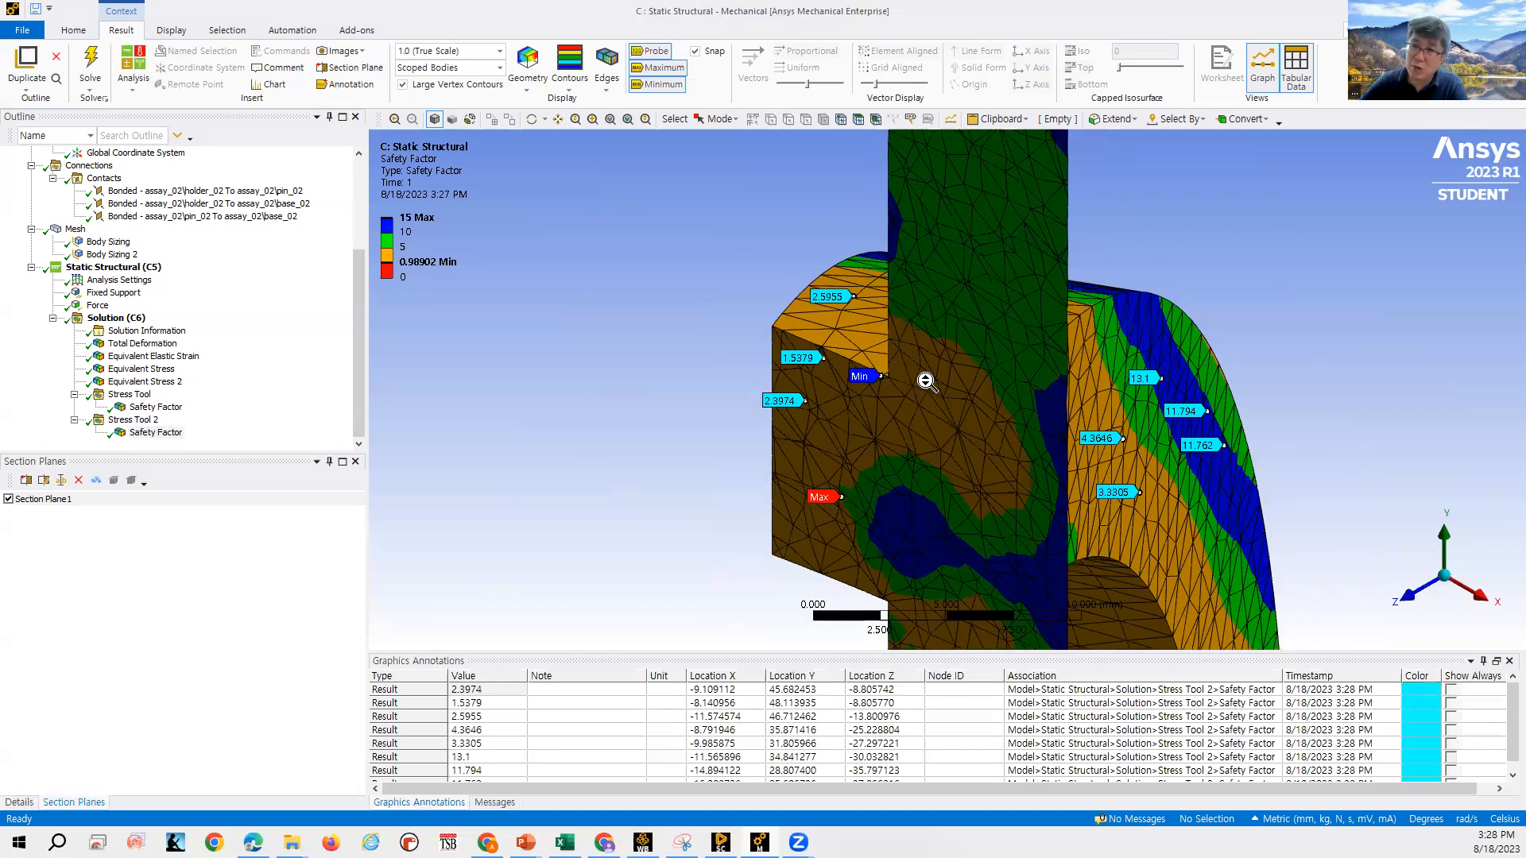
scroll(936, 396, "down", 3)
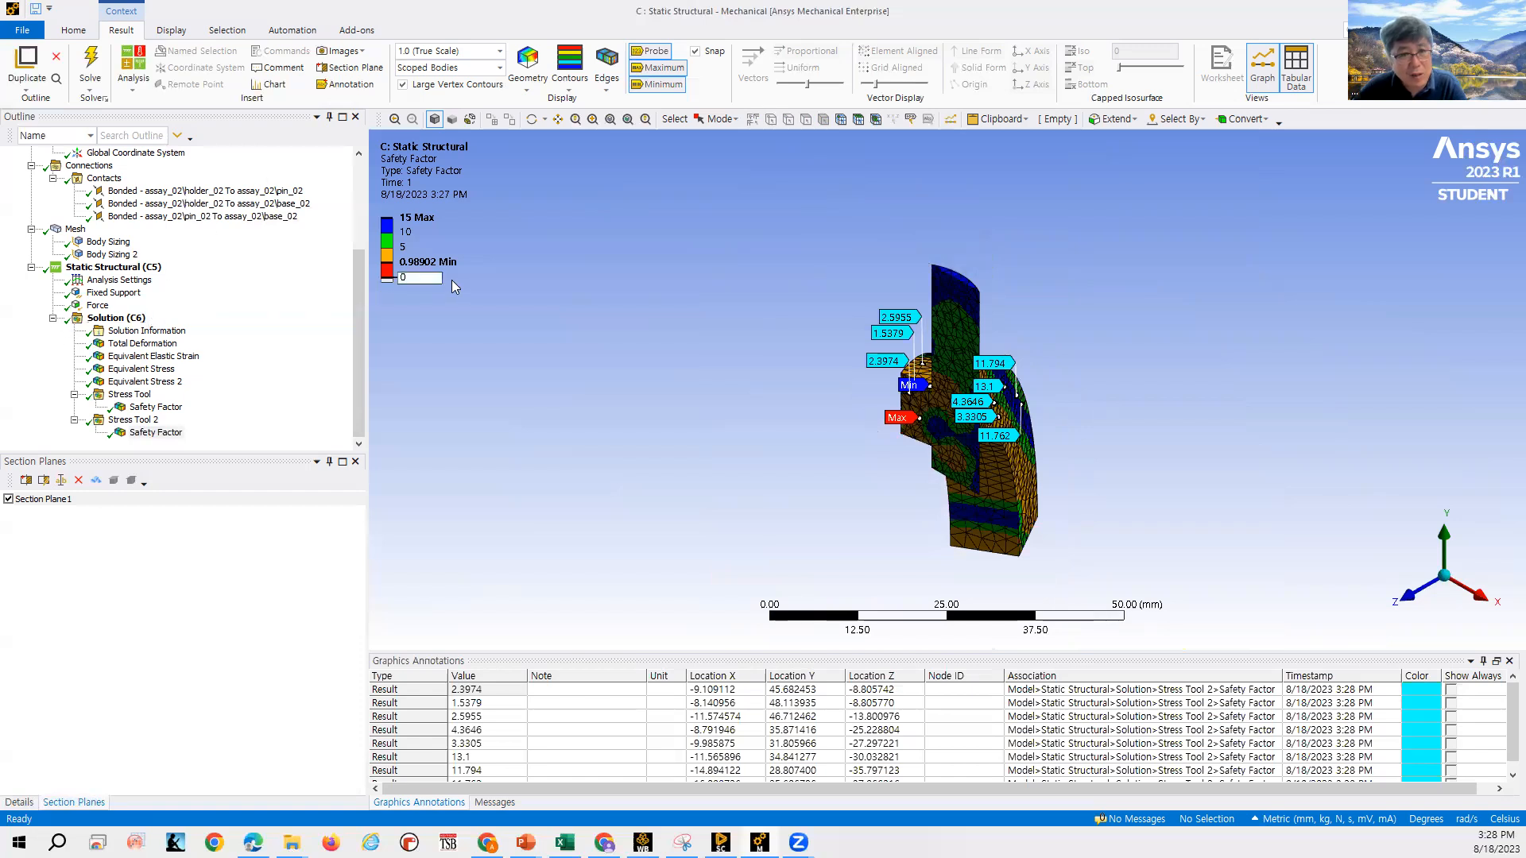
scroll(443, 289, "down", 1)
scroll(914, 387, "up", 5)
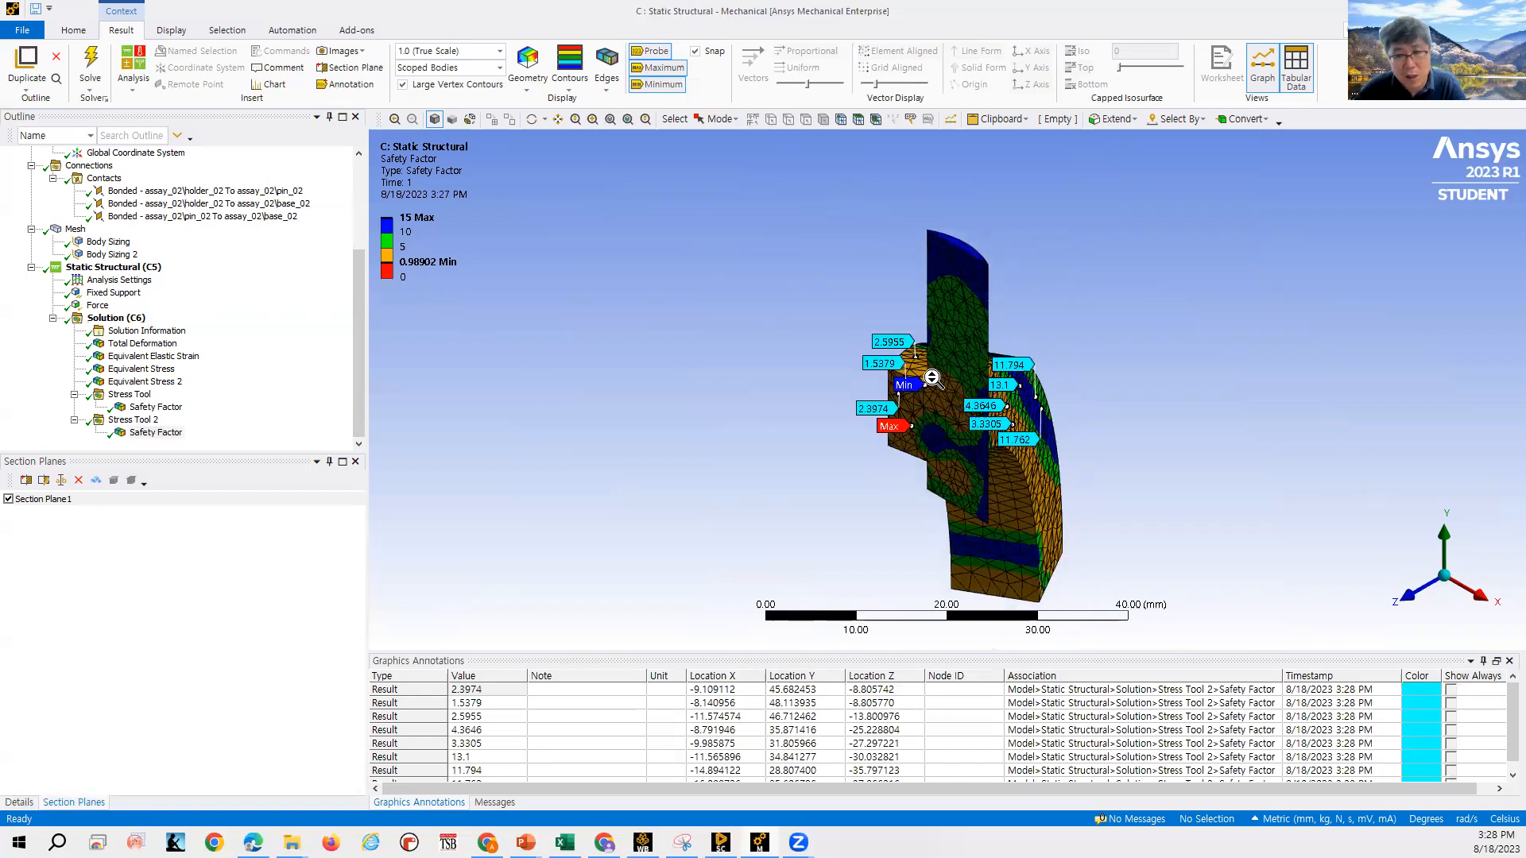
scroll(914, 387, "up", 2)
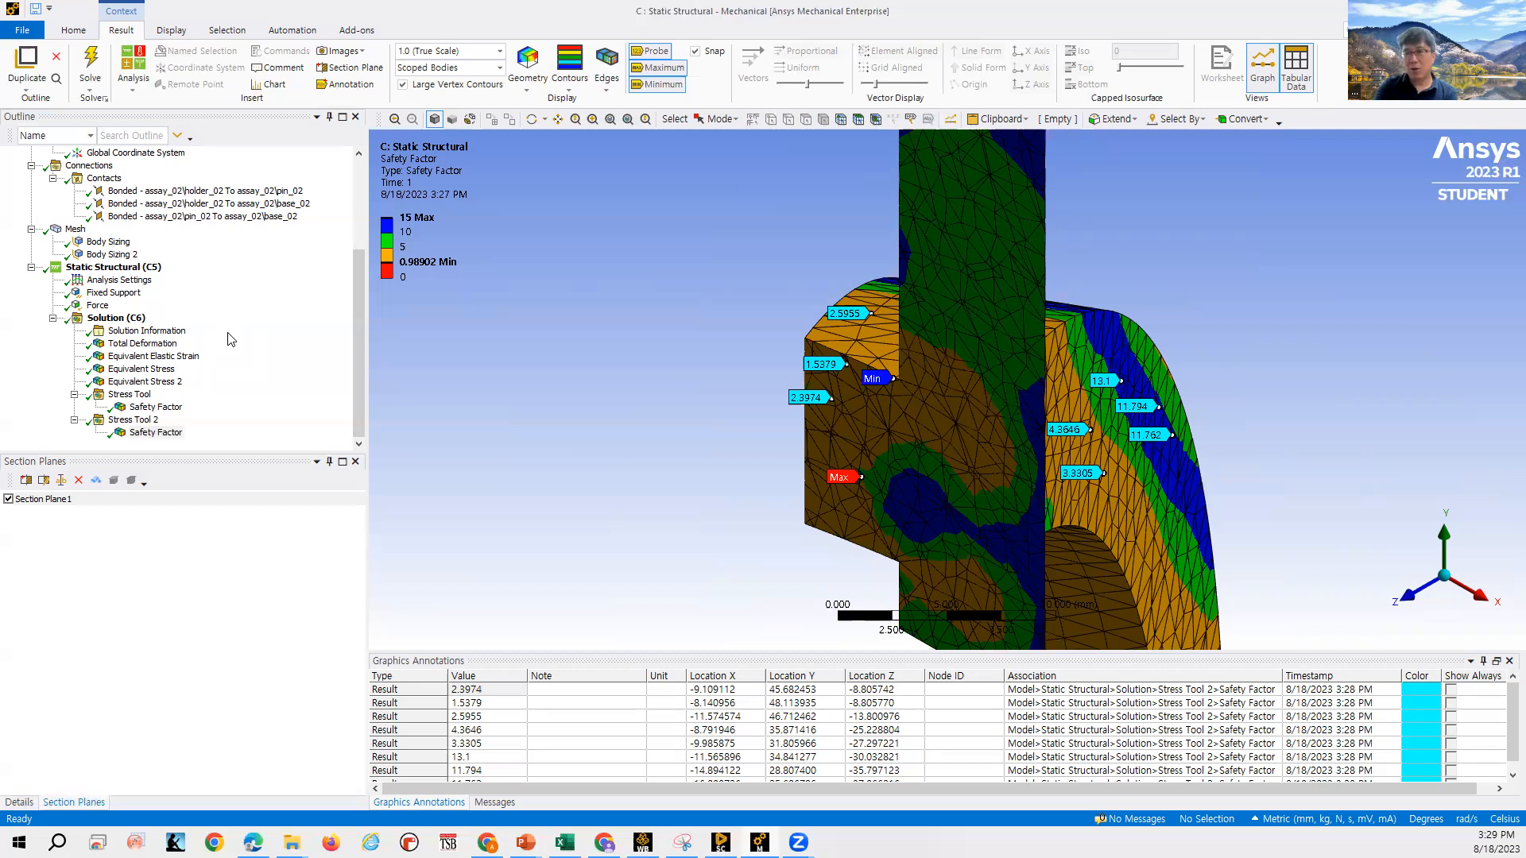
scroll(628, 369, "down", 3)
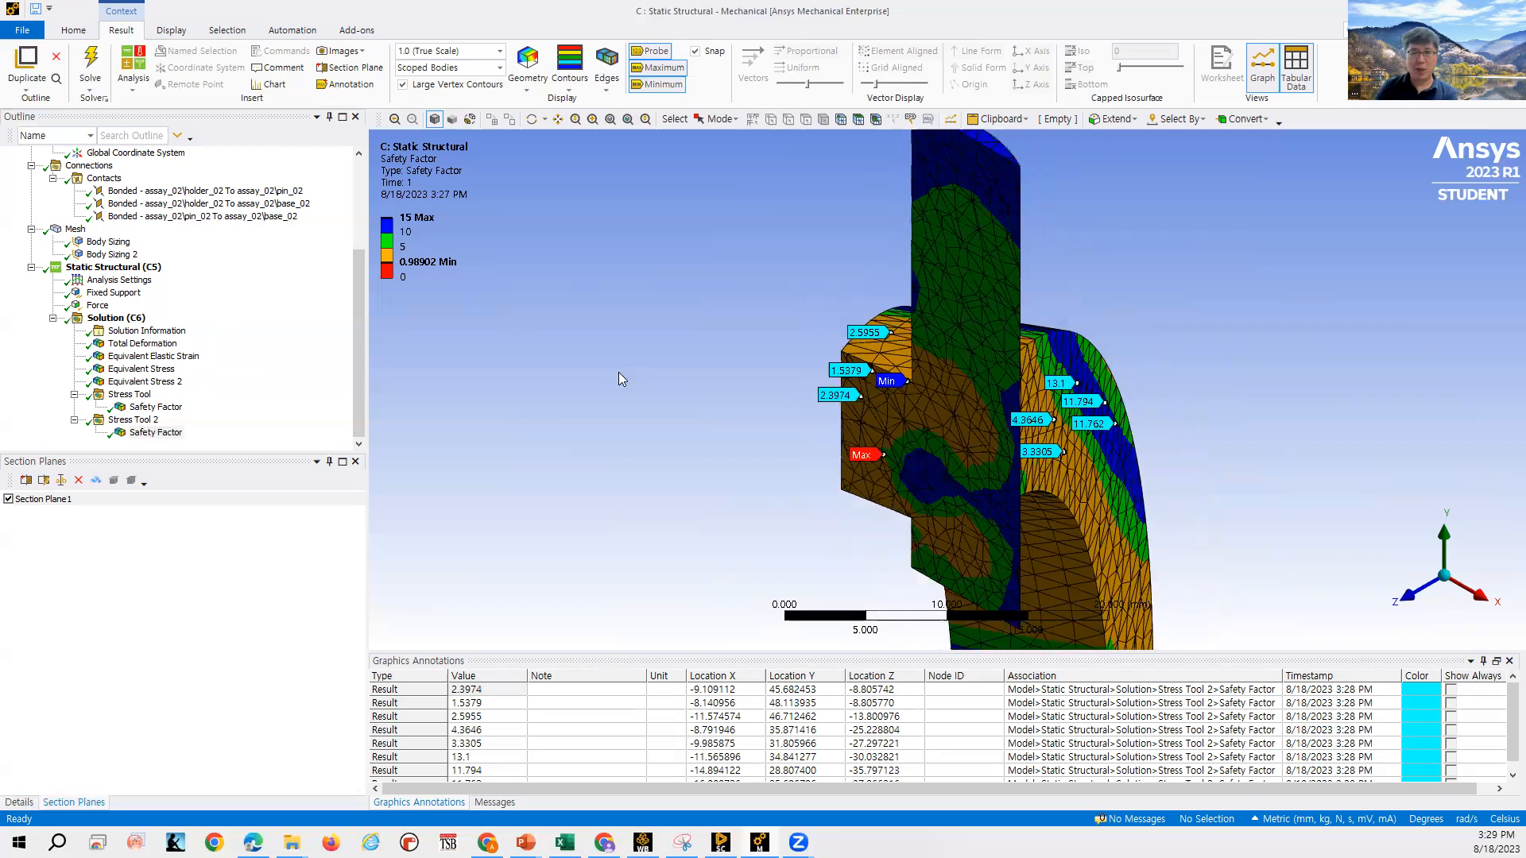
left_click(153, 499)
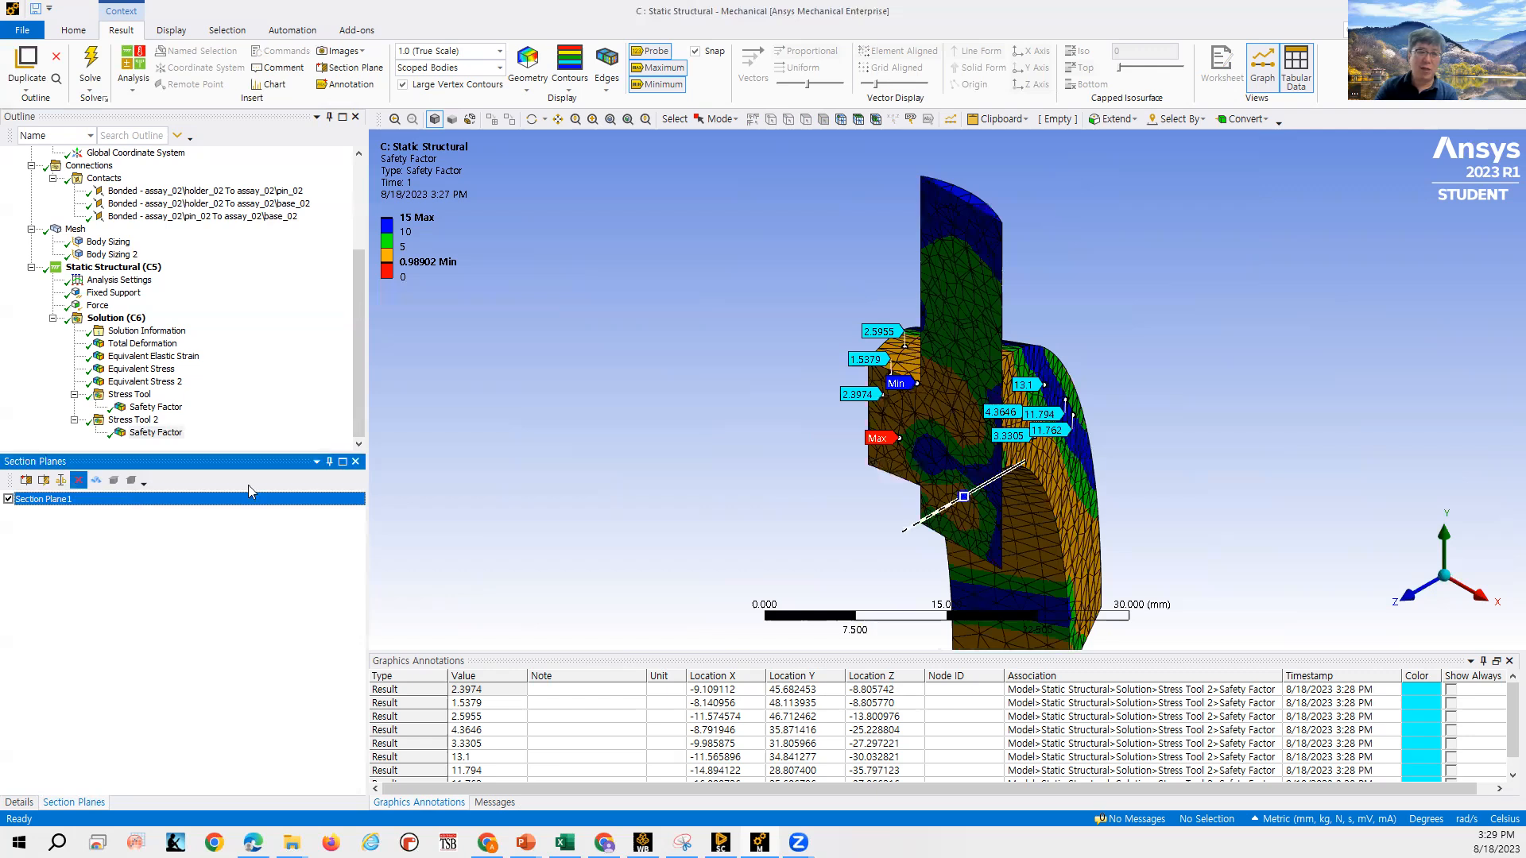
left_click(78, 480)
left_click(356, 461)
scroll(579, 477, "up", 1)
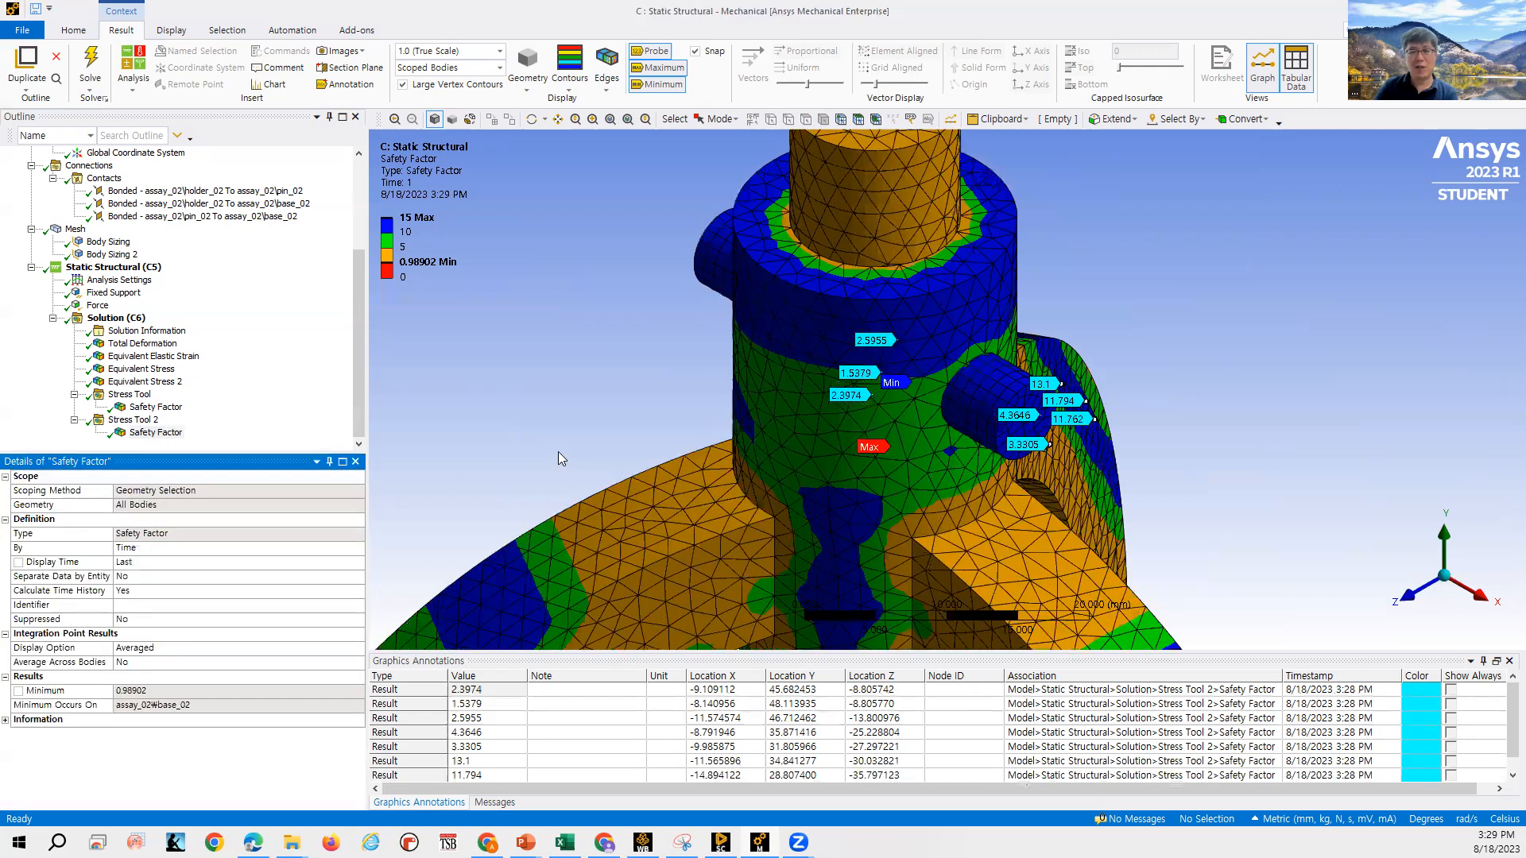
Delete all the probe annotations from the Safety Factor result.
scroll(601, 459, "down", 3)
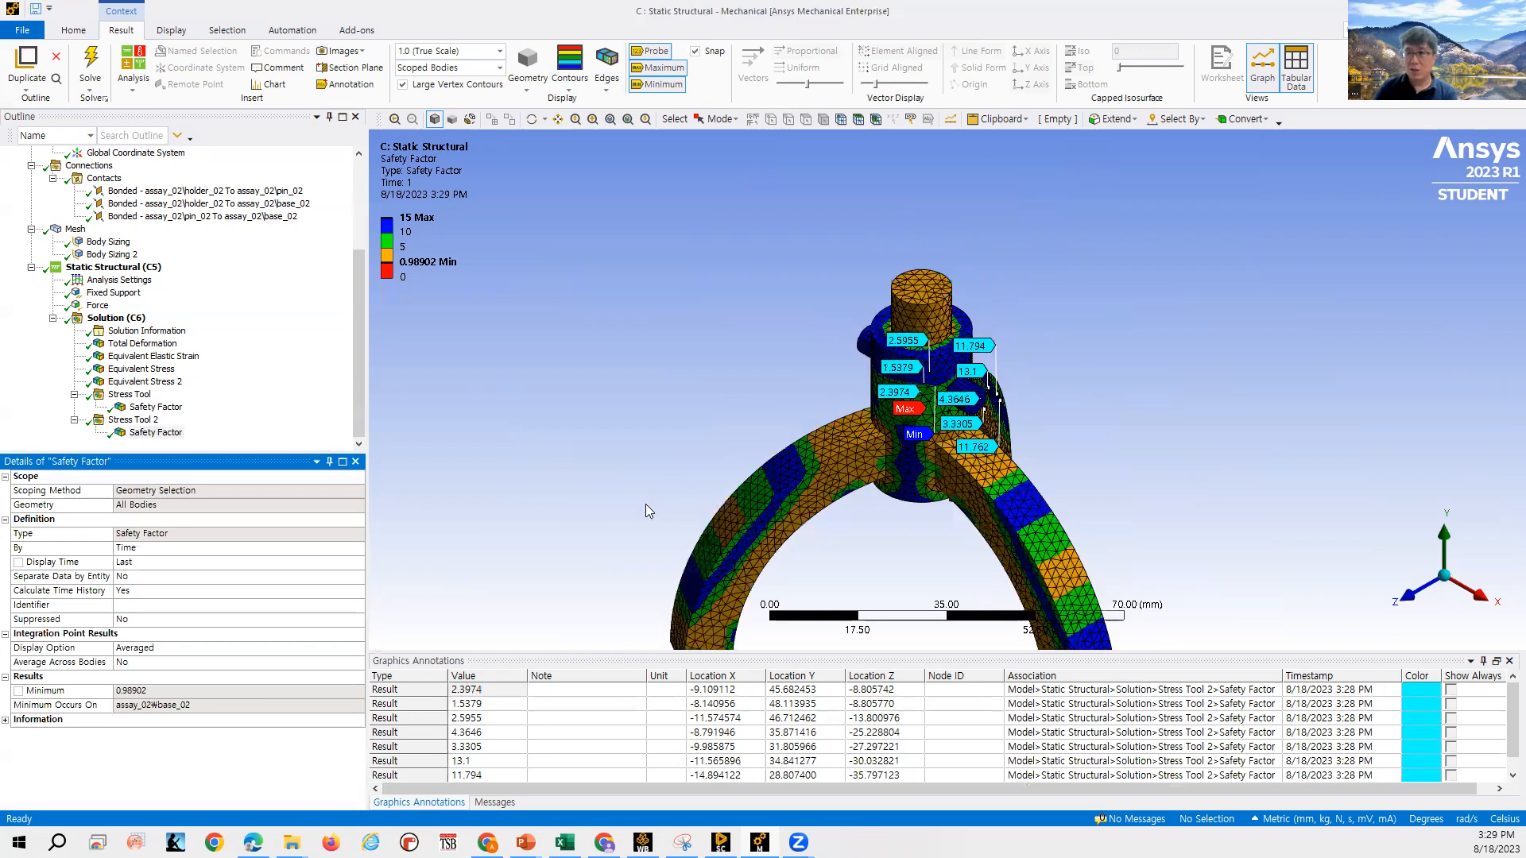
left_click_drag(645, 653, 645, 527)
left_click_drag(417, 564, 455, 682)
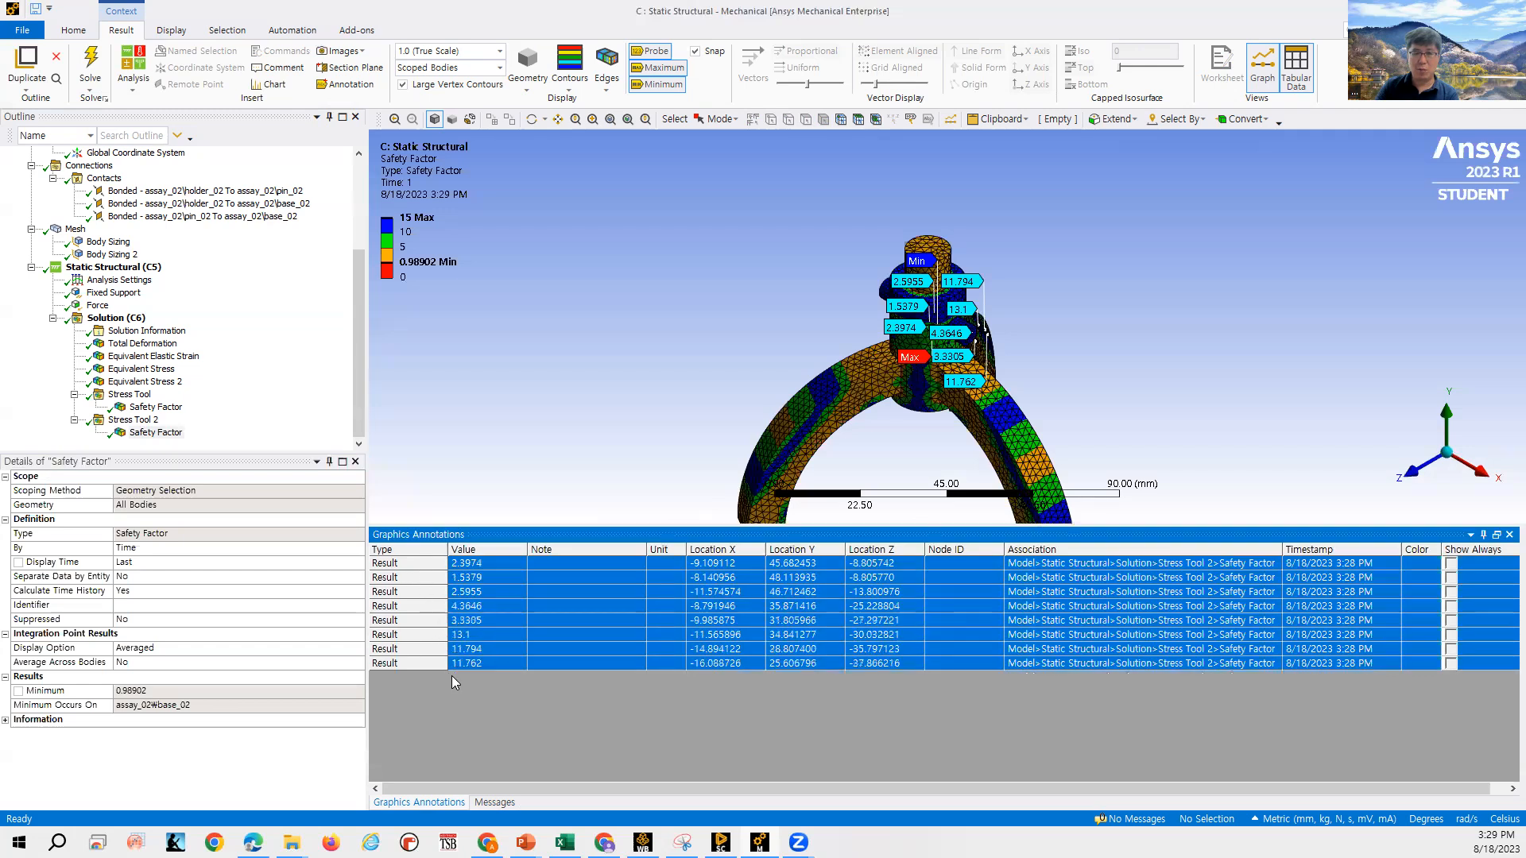
right_click(577, 619)
left_click(650, 627)
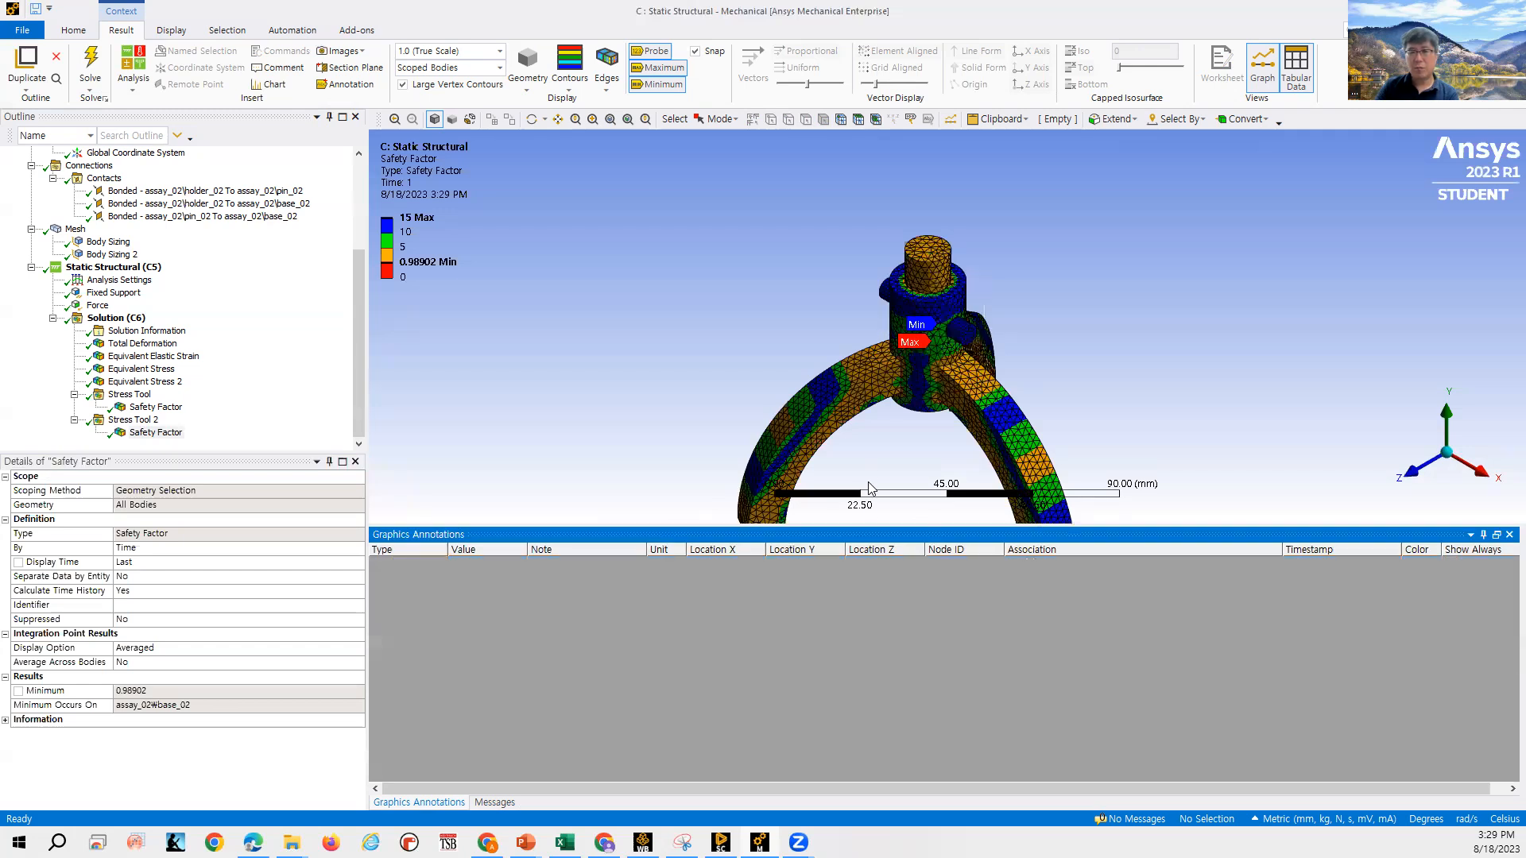
left_click(715, 407)
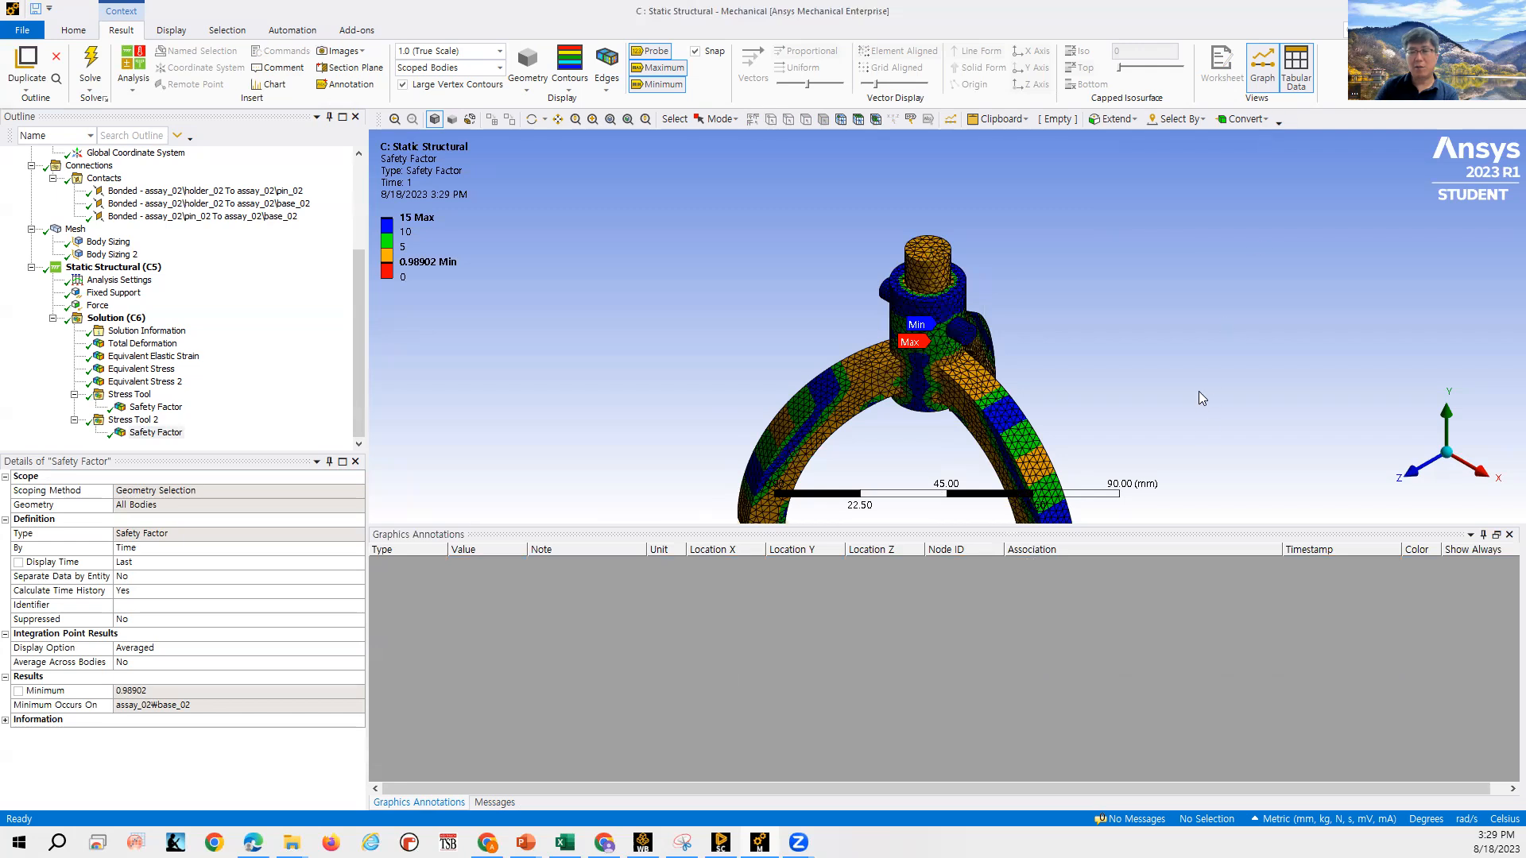
Review the bonded holder-to-pin contact, and view the Total Deformation and Equivalent Elastic Strain results.
scroll(1034, 352, "up", 3)
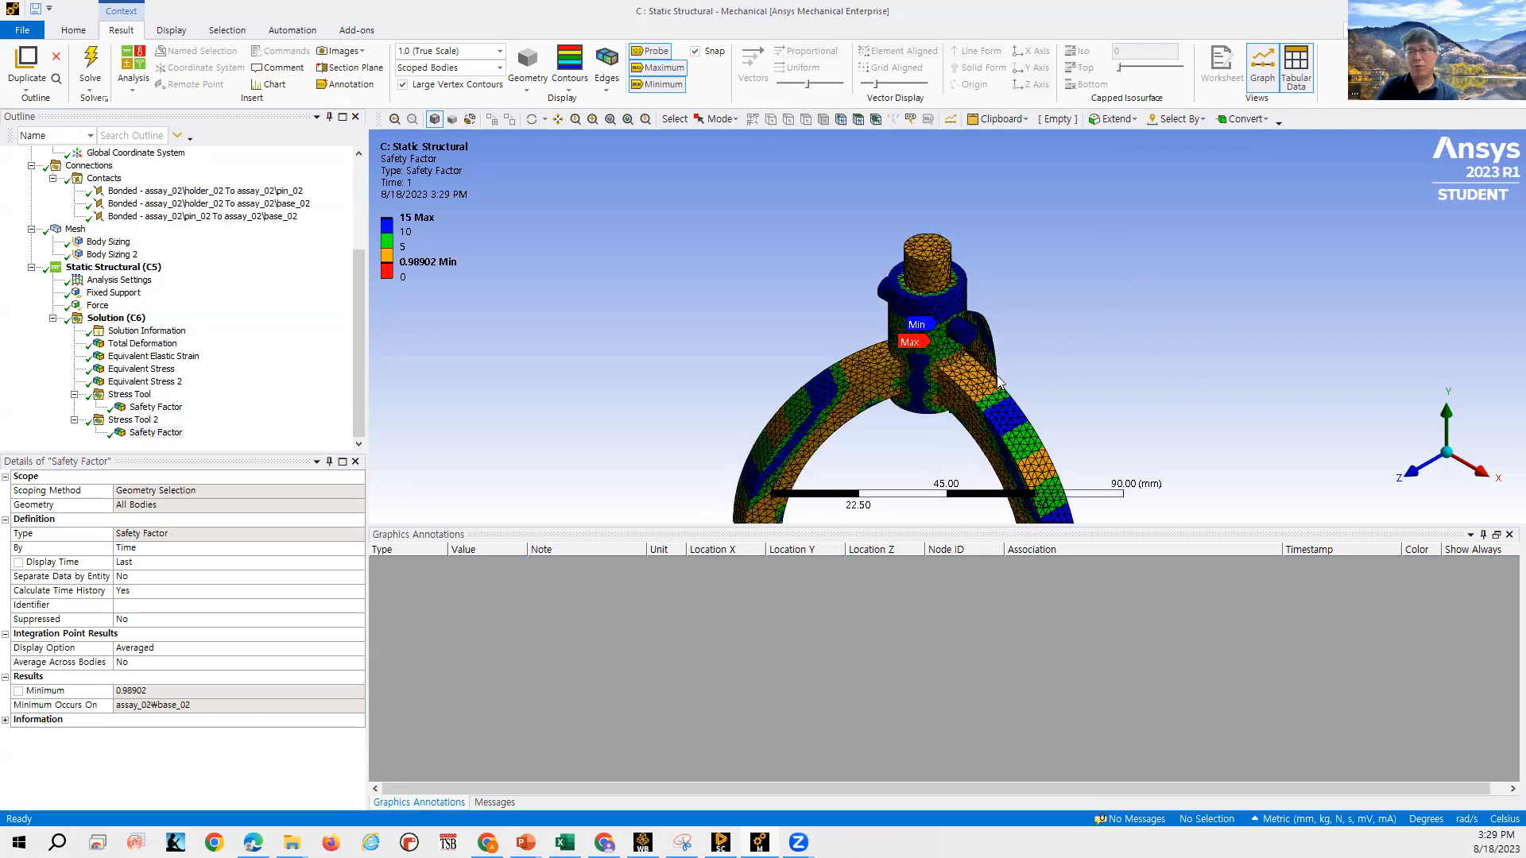
scroll(956, 353, "up", 2)
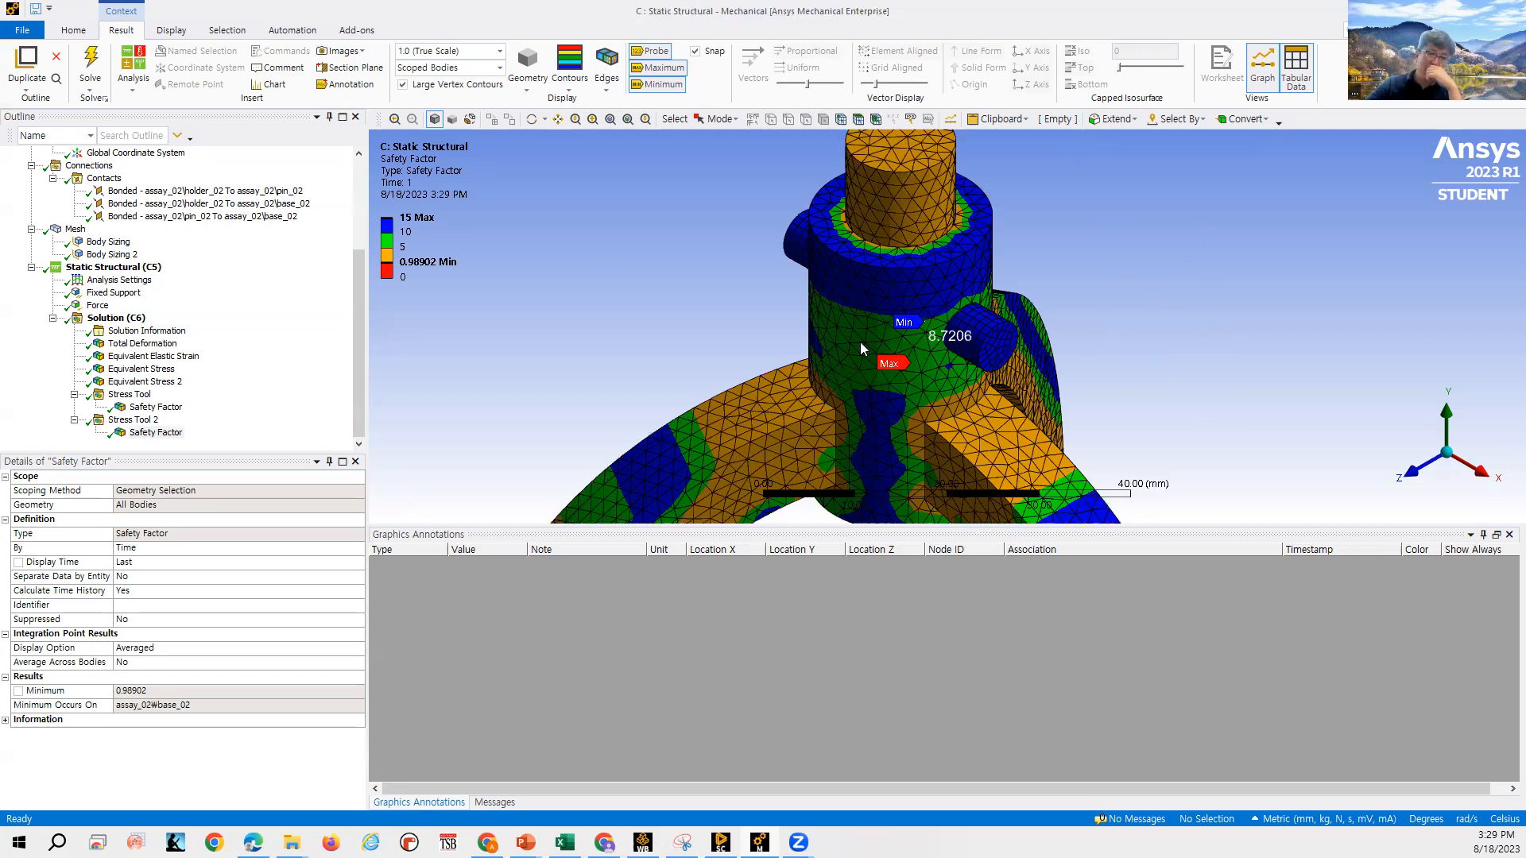
left_click(267, 192)
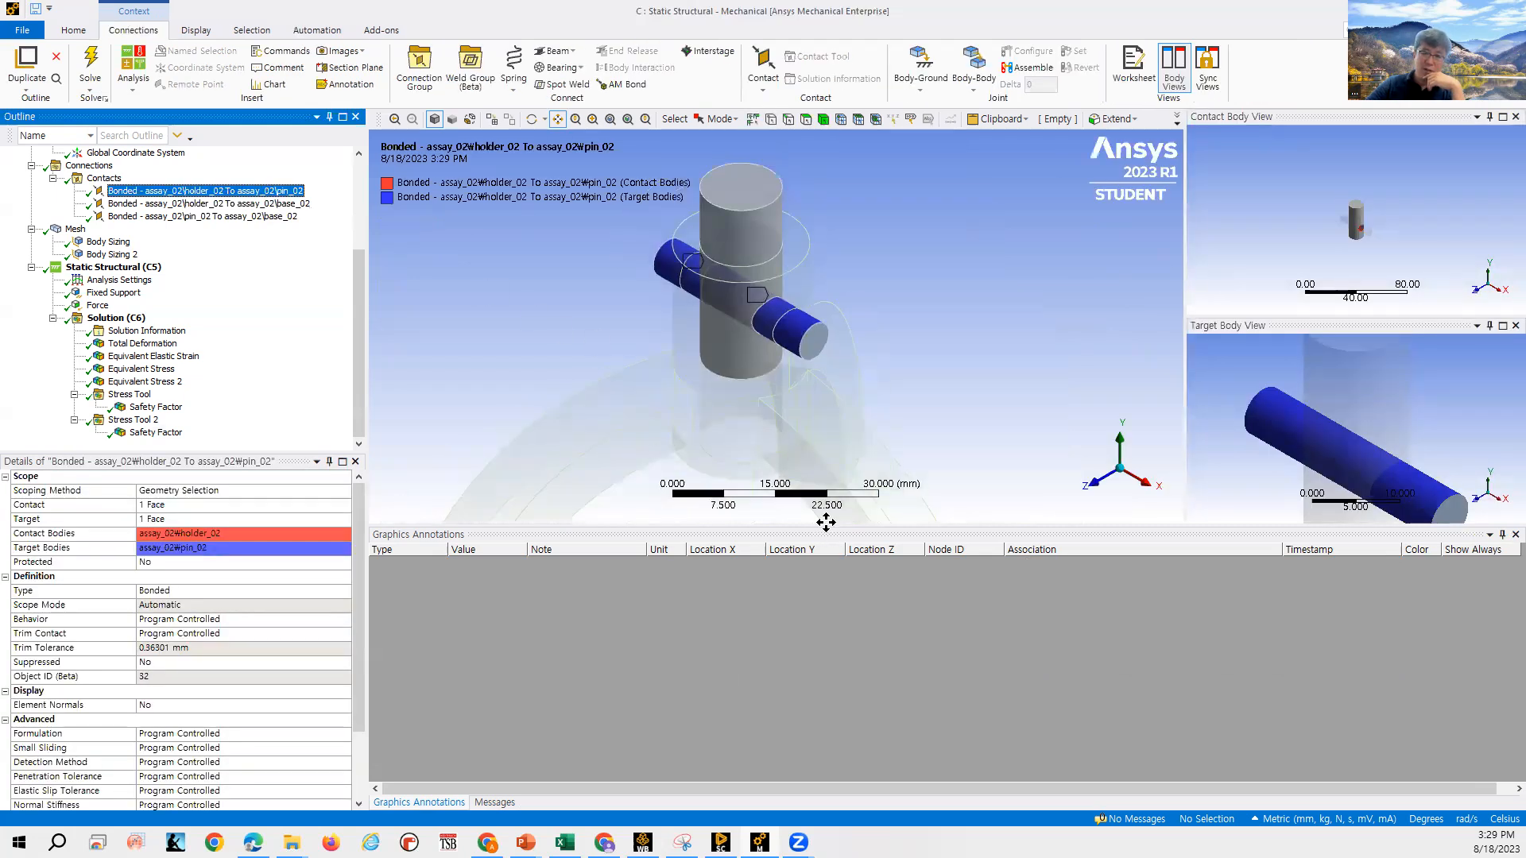
mouse_move(825, 523)
left_mouse_down()
mouse_move(827, 693)
mouse_move(826, 658)
left_mouse_up()
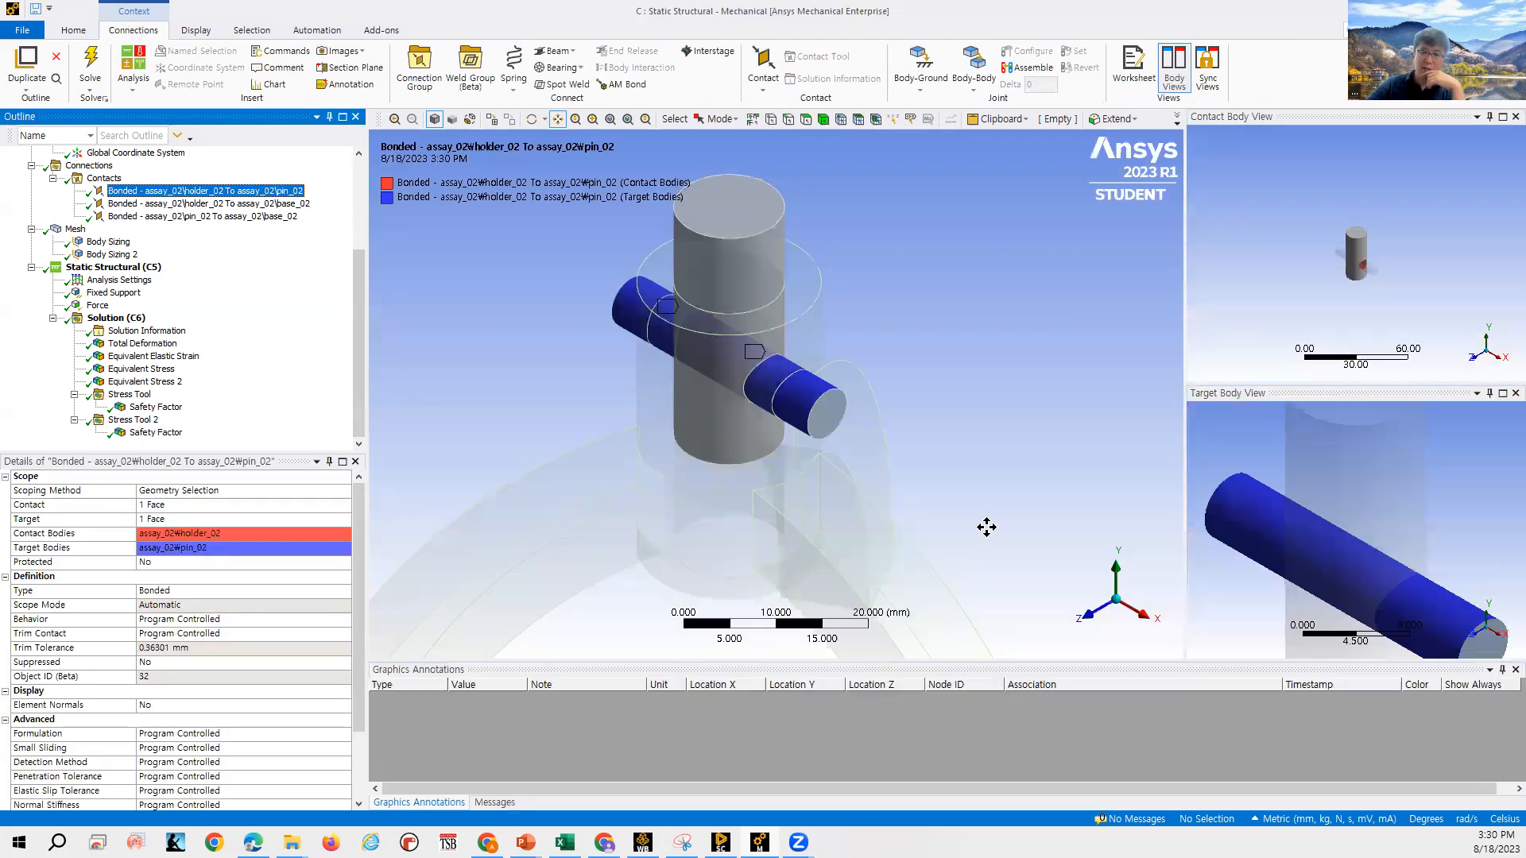
scroll(954, 504, "down", 2)
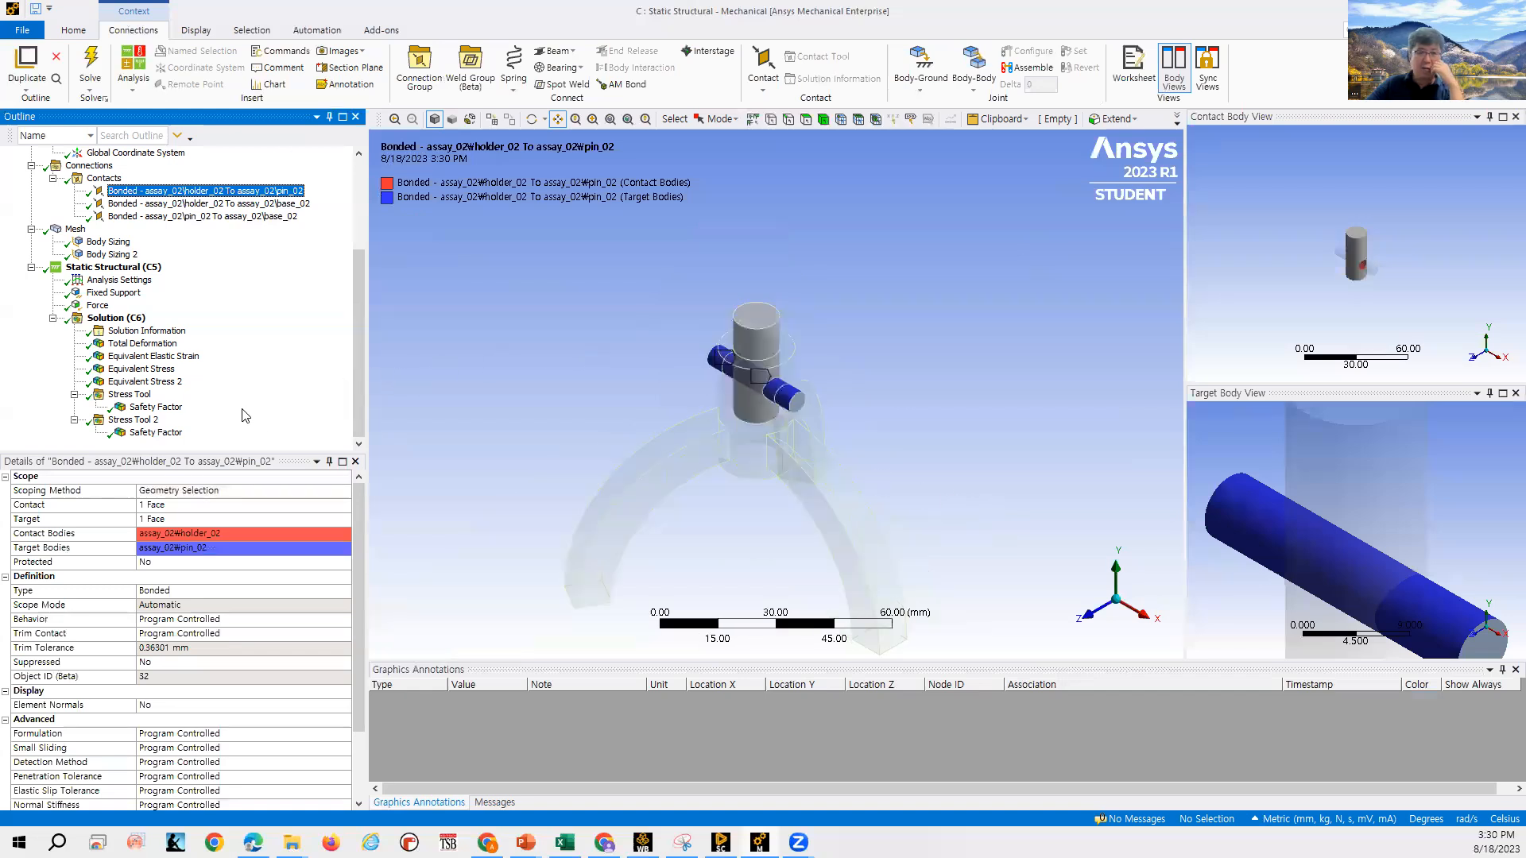
left_click(127, 343)
left_click(139, 356)
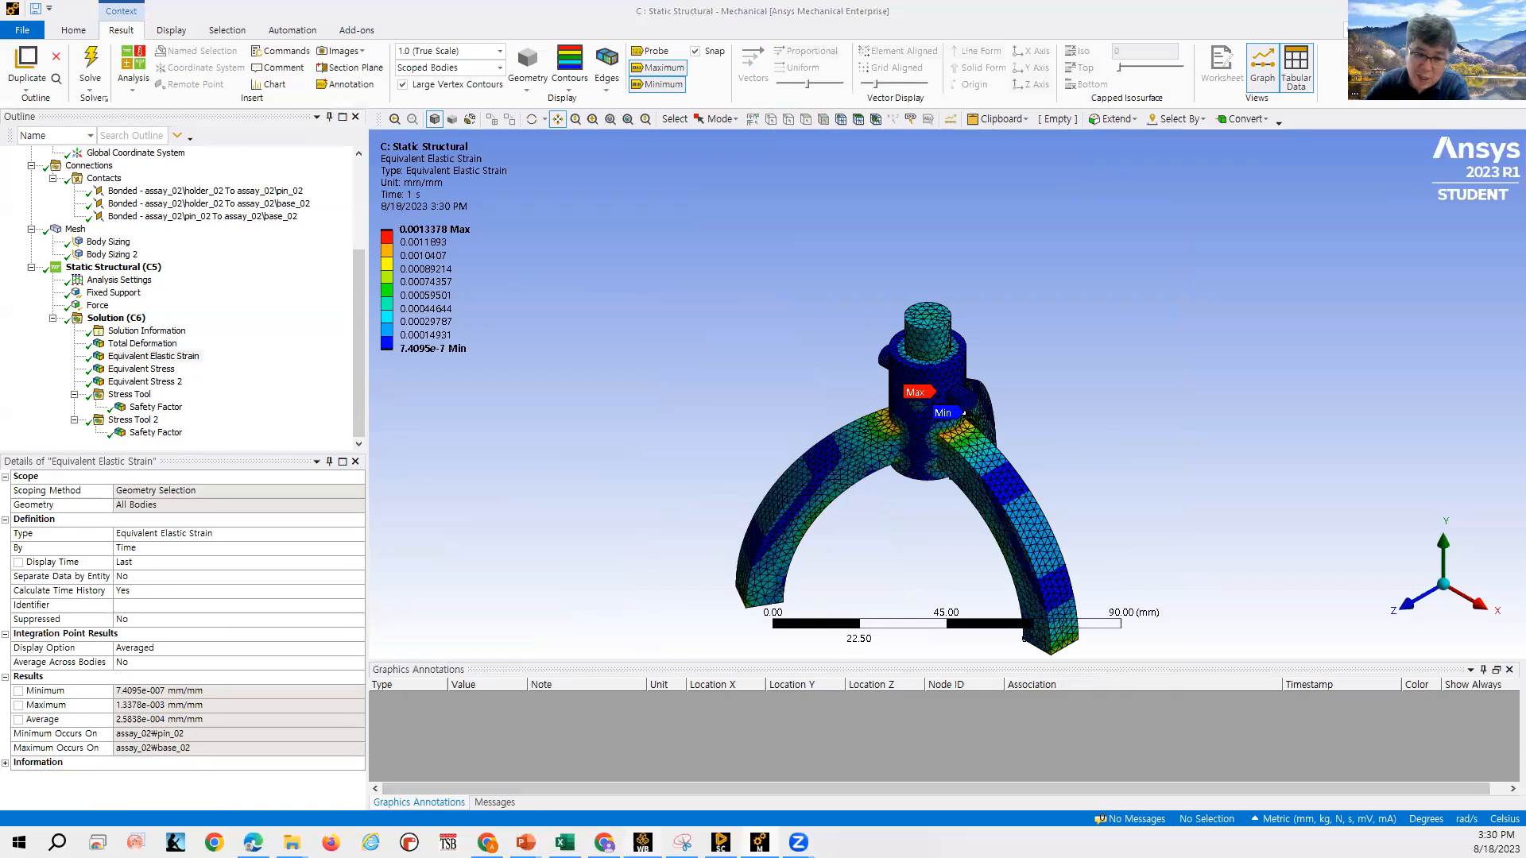
Switch to Workbench and save the 2023_02_Chair project.
left_click(642, 841)
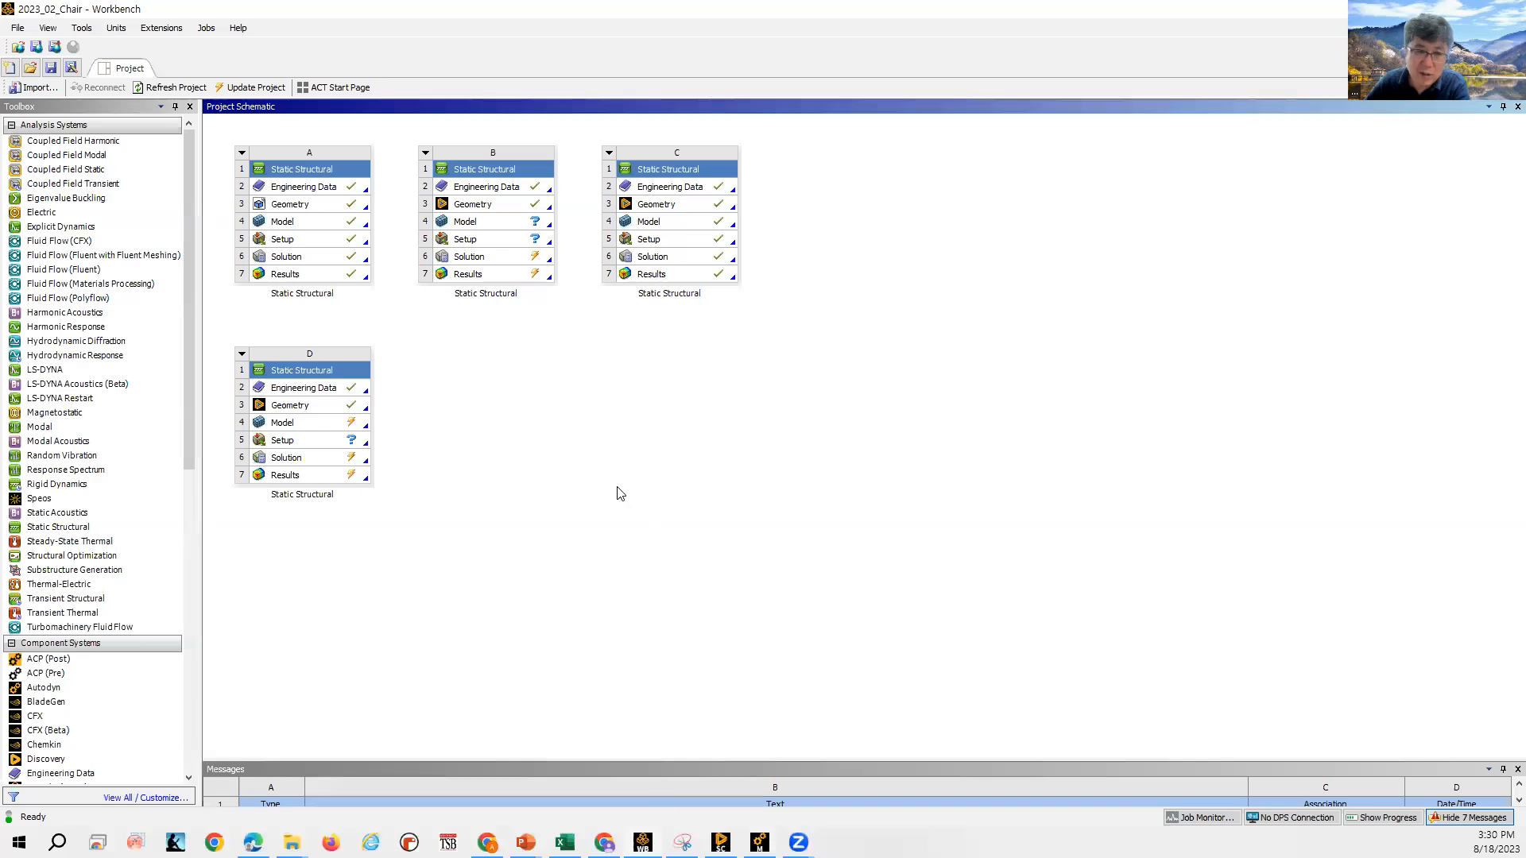
left_click(133, 256)
left_click(139, 271)
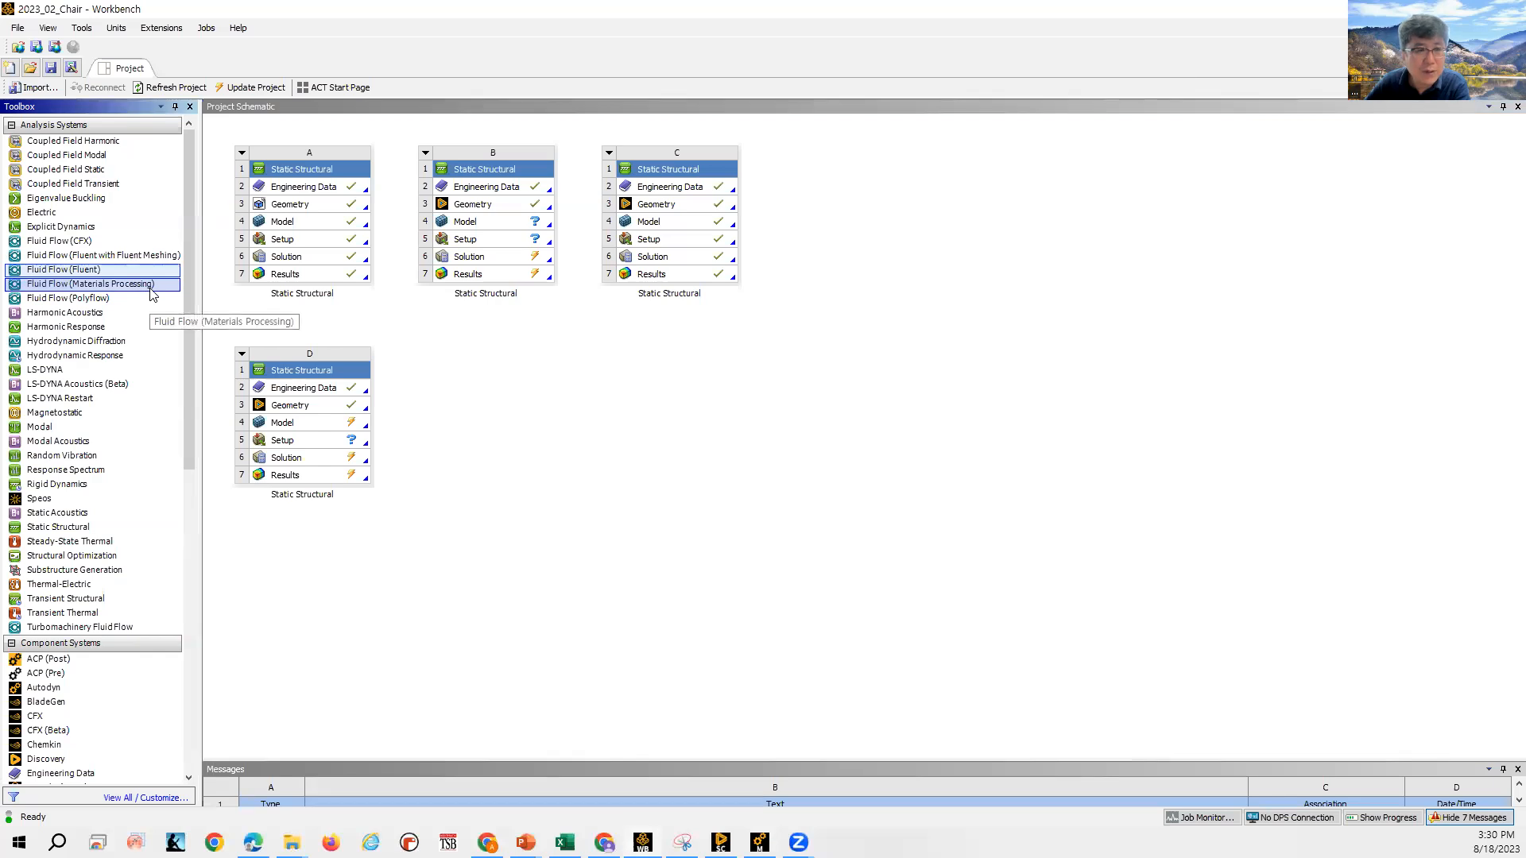
left_click(156, 299)
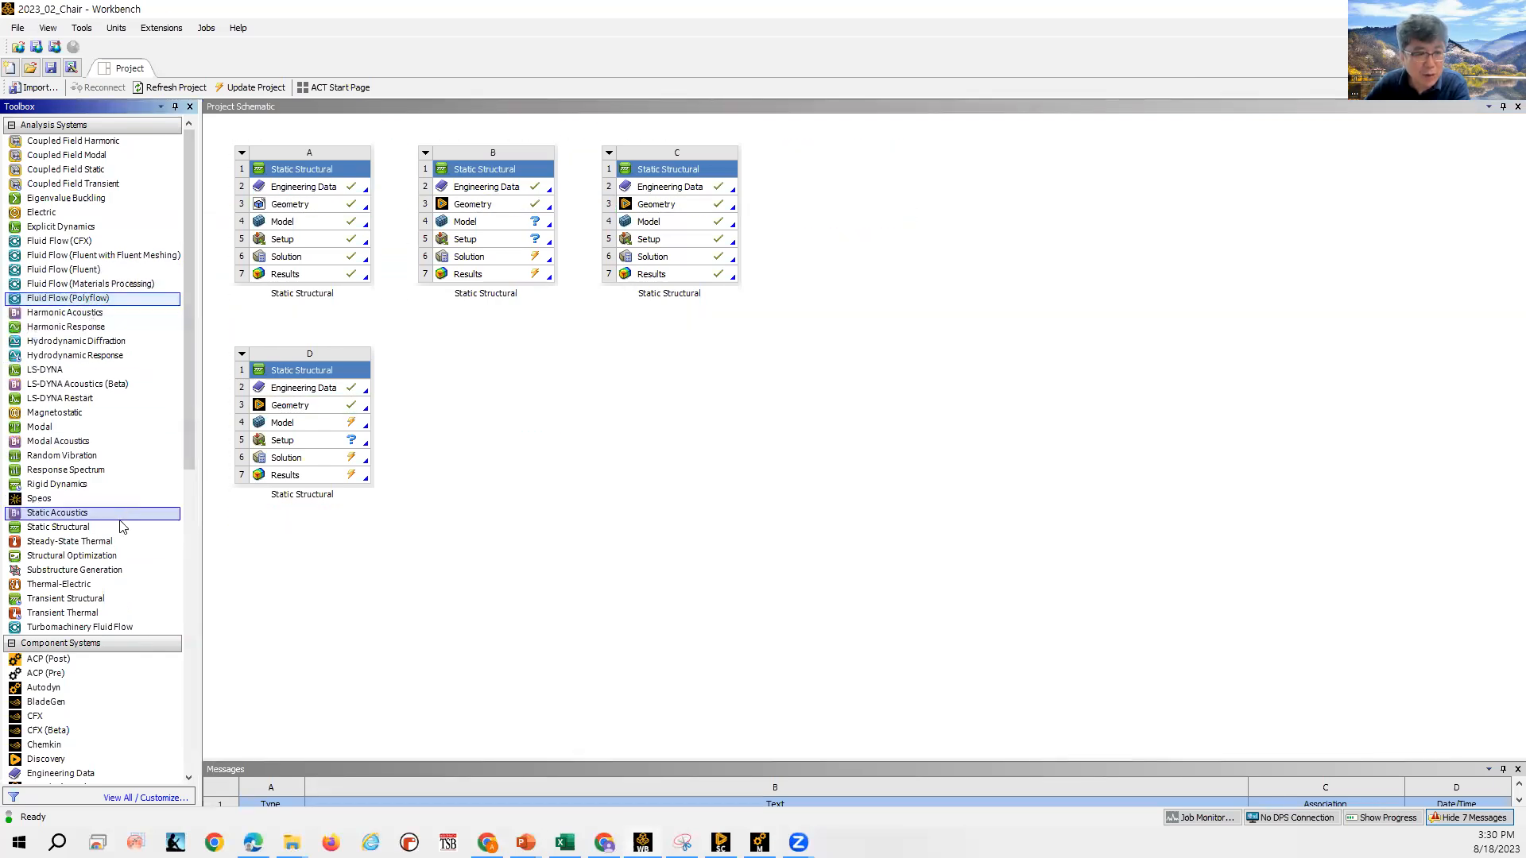
left_click(153, 499)
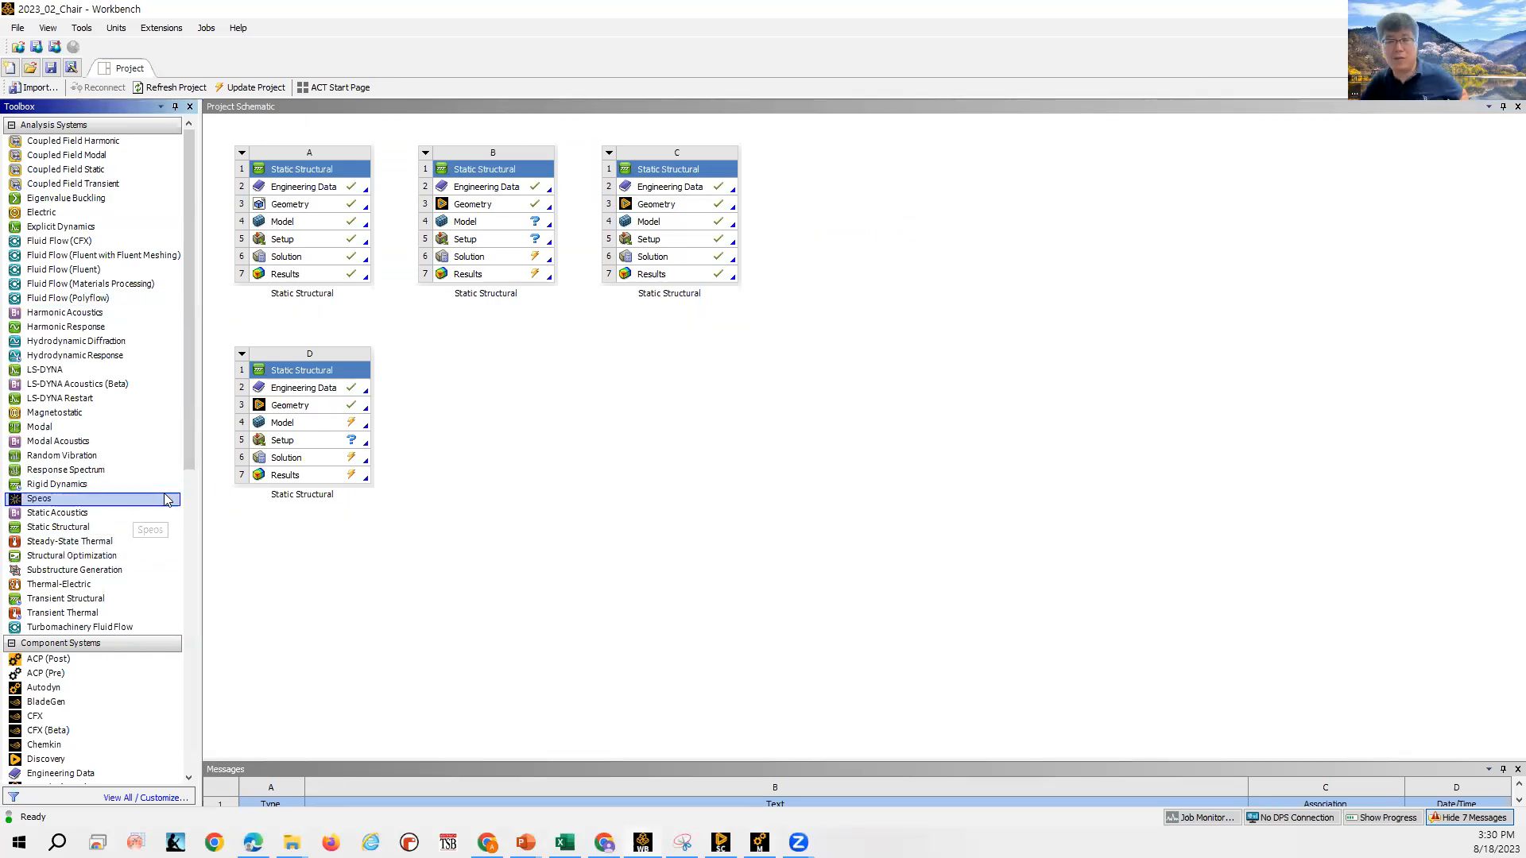
left_click(17, 27)
left_click(41, 78)
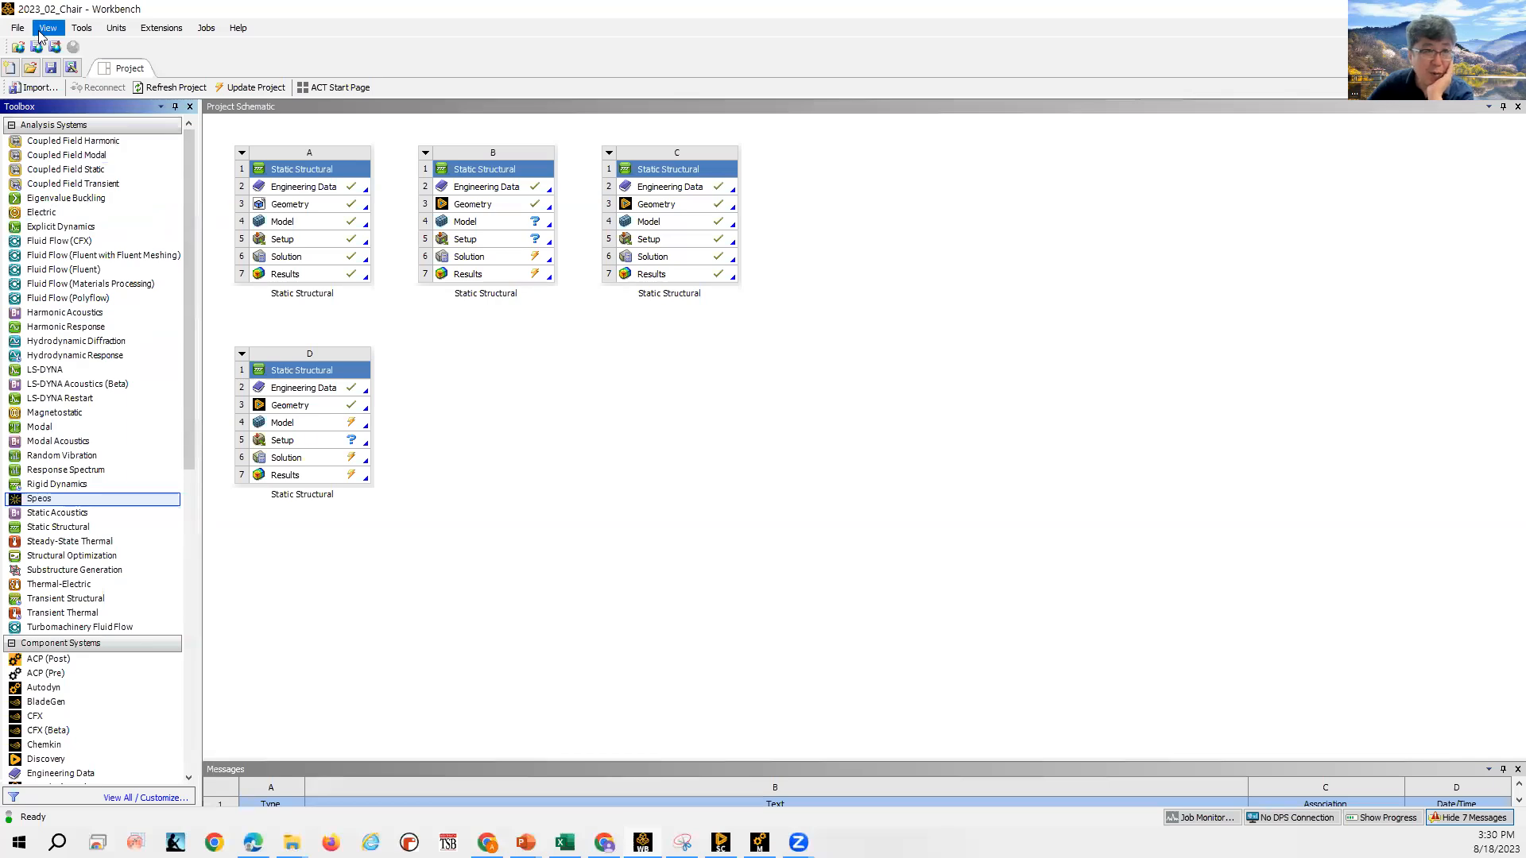
left_click(17, 28)
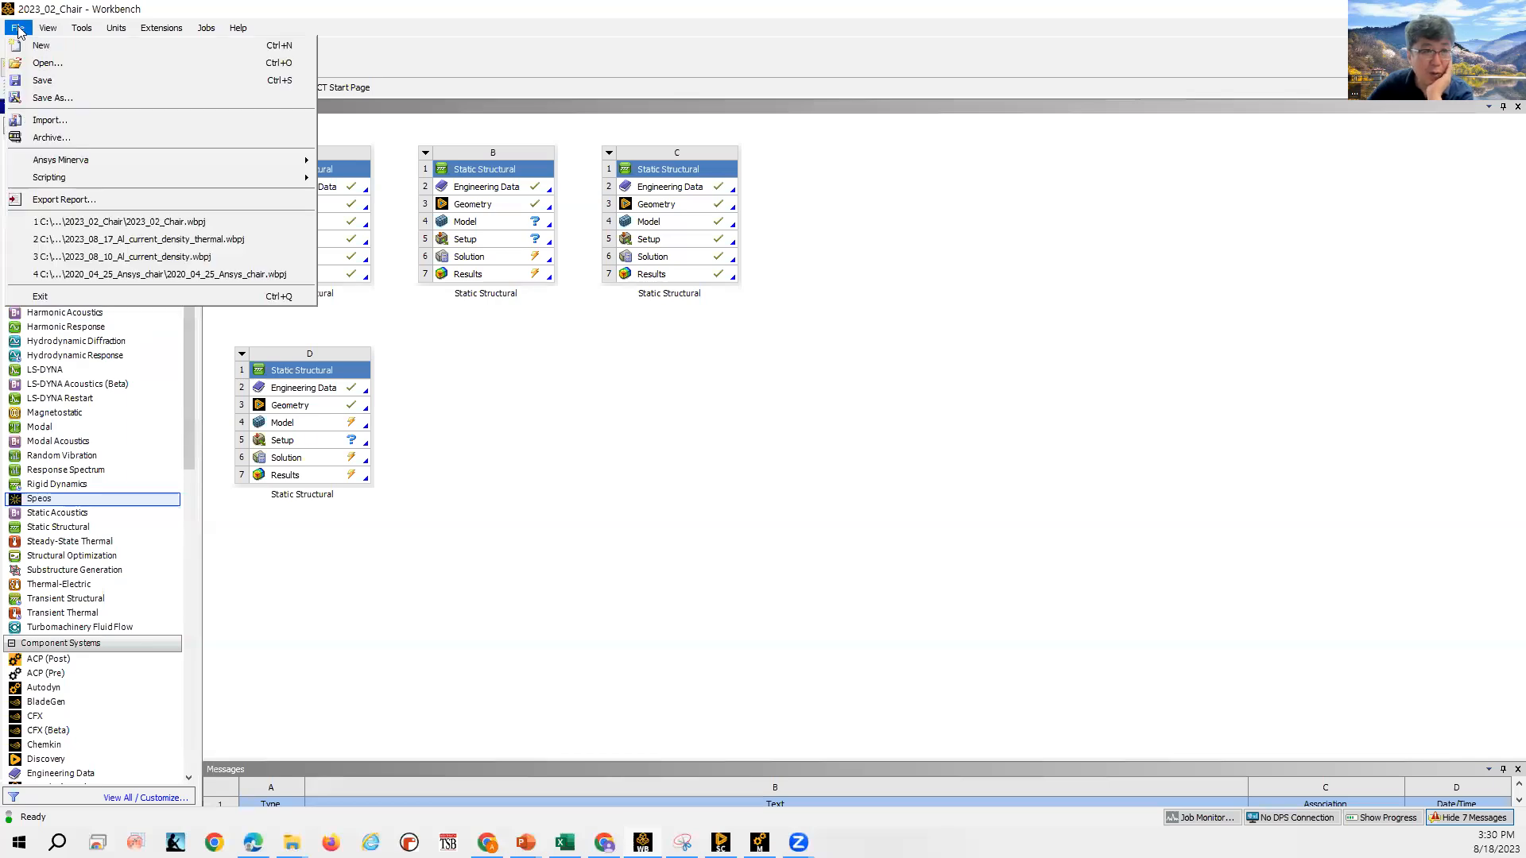
left_click(48, 100)
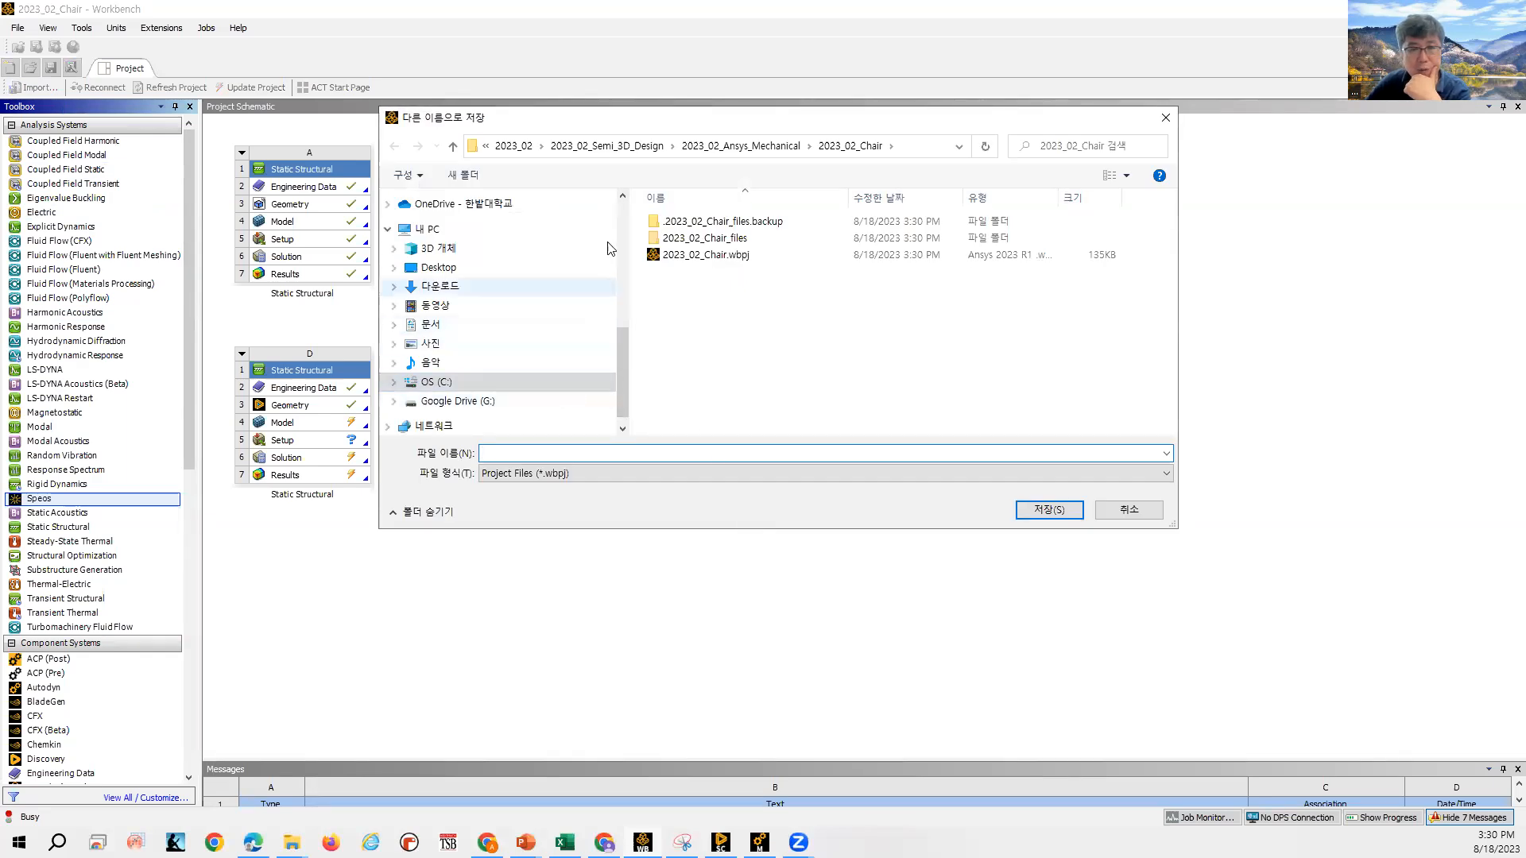
left_click(628, 147)
left_click(755, 223)
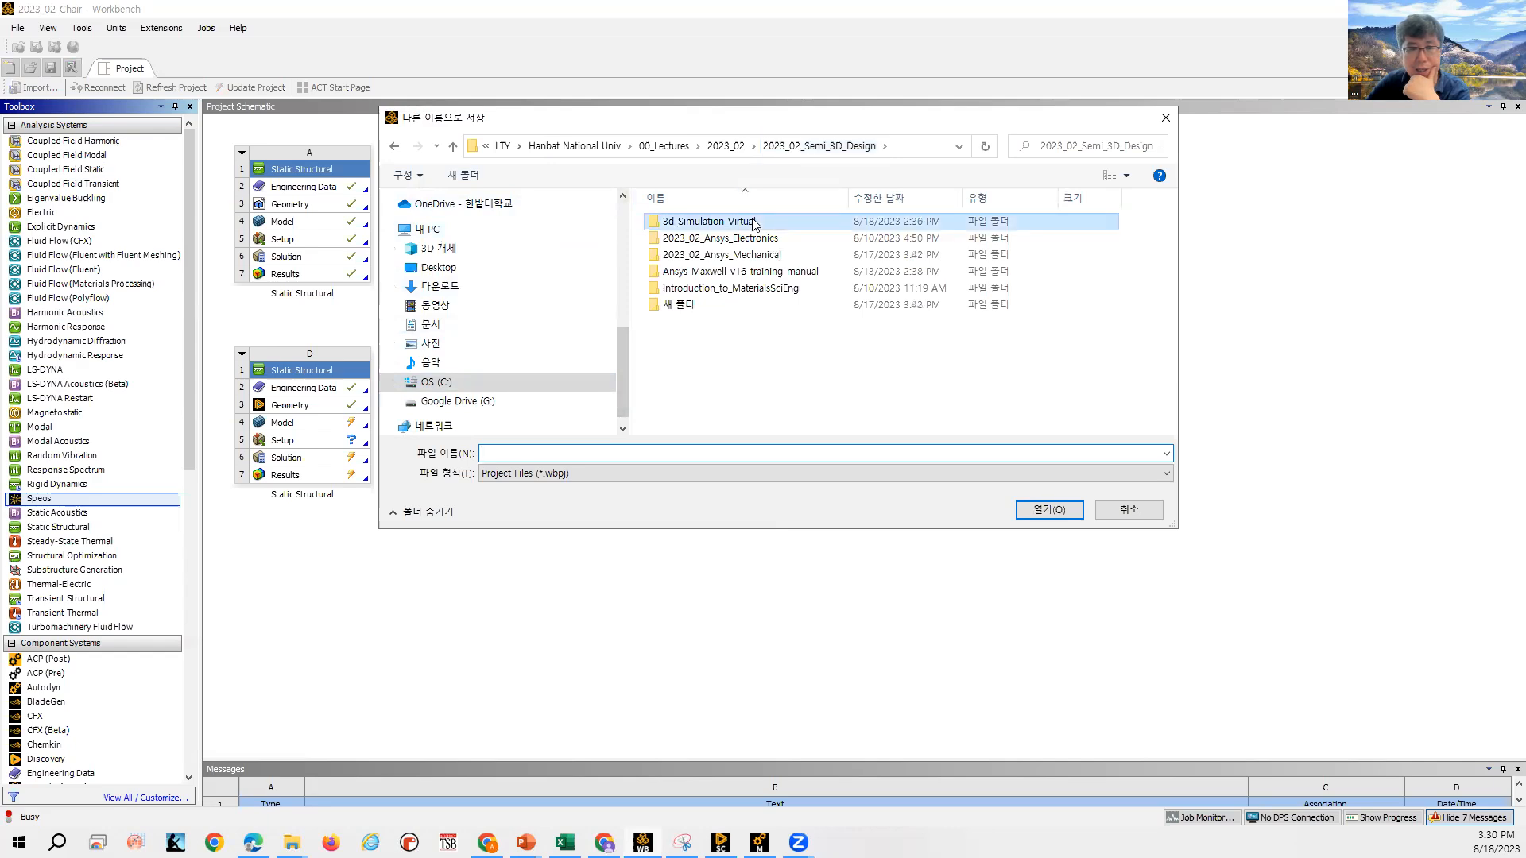
double_click(755, 223)
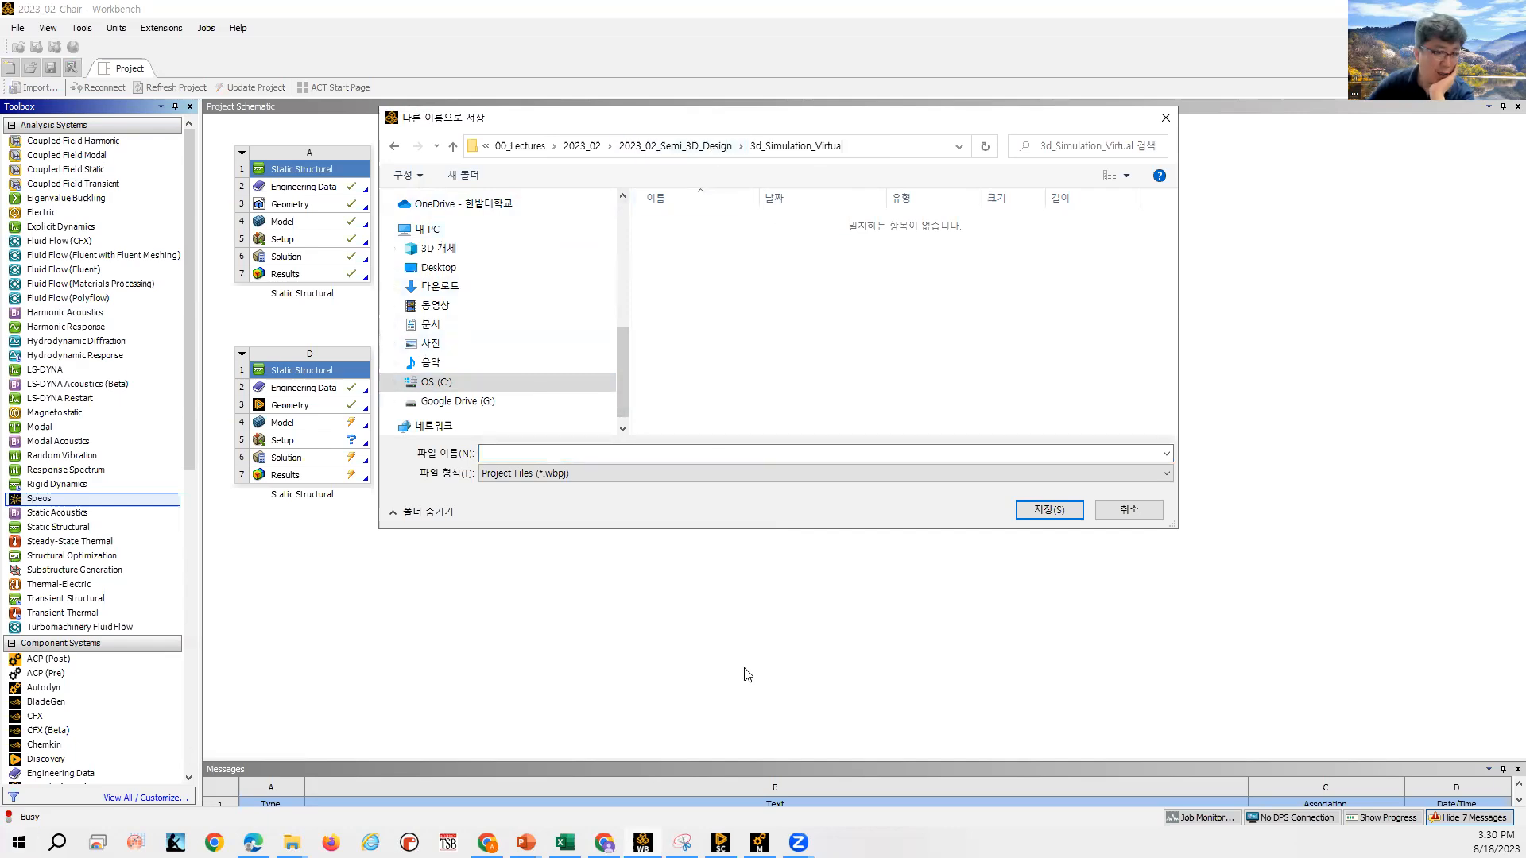
left_click(688, 474)
left_click(1092, 492)
left_click(1128, 509)
Archive the project as 2023_02_Chair.wbpz in the 3d_Simulation_Virtual folder, including result/solution files and imported external files.
left_click(17, 28)
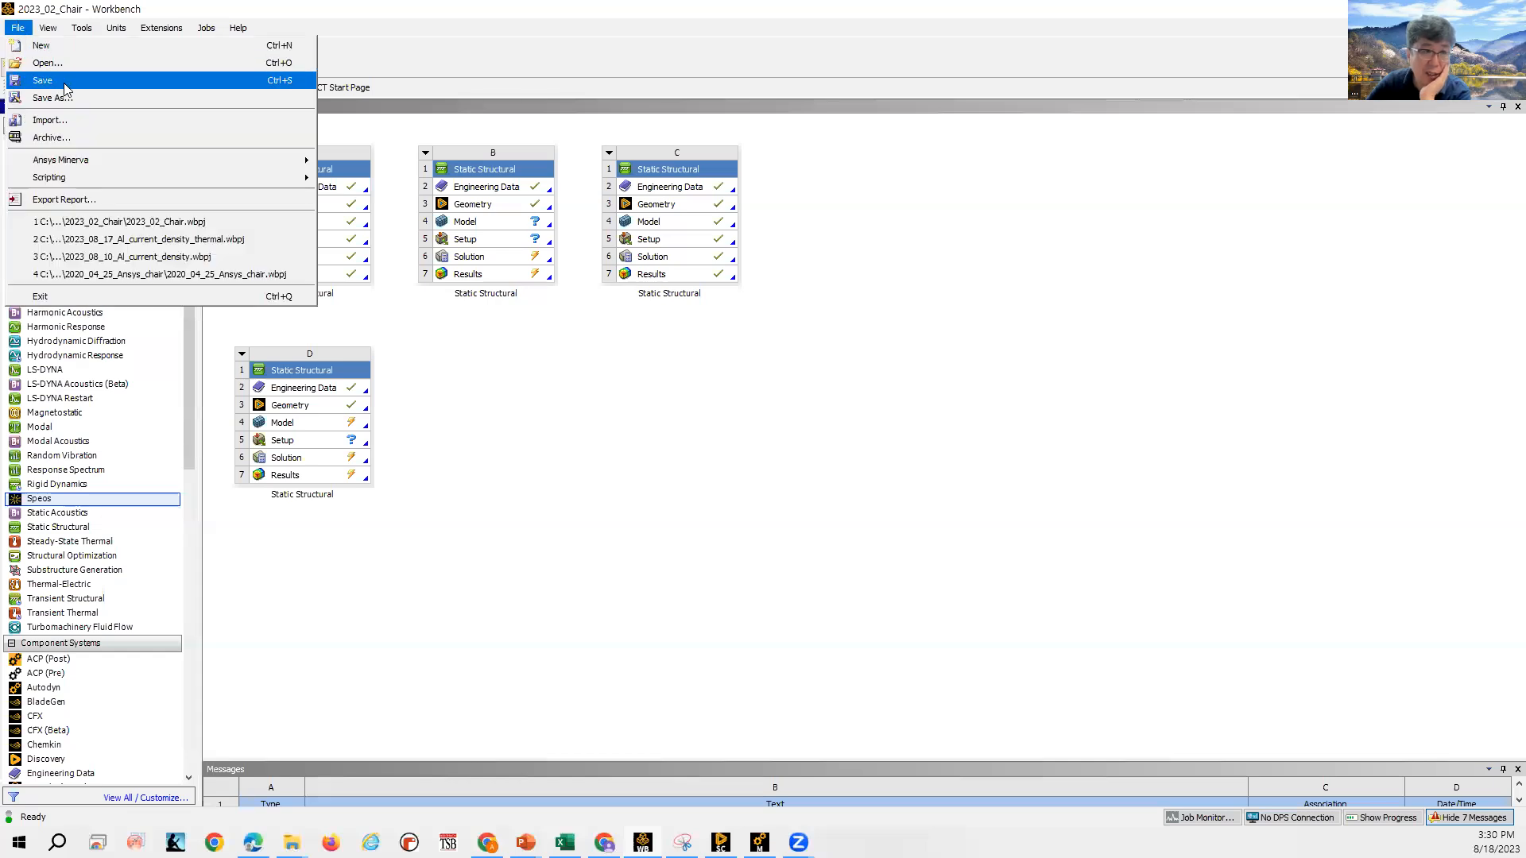
left_click(76, 138)
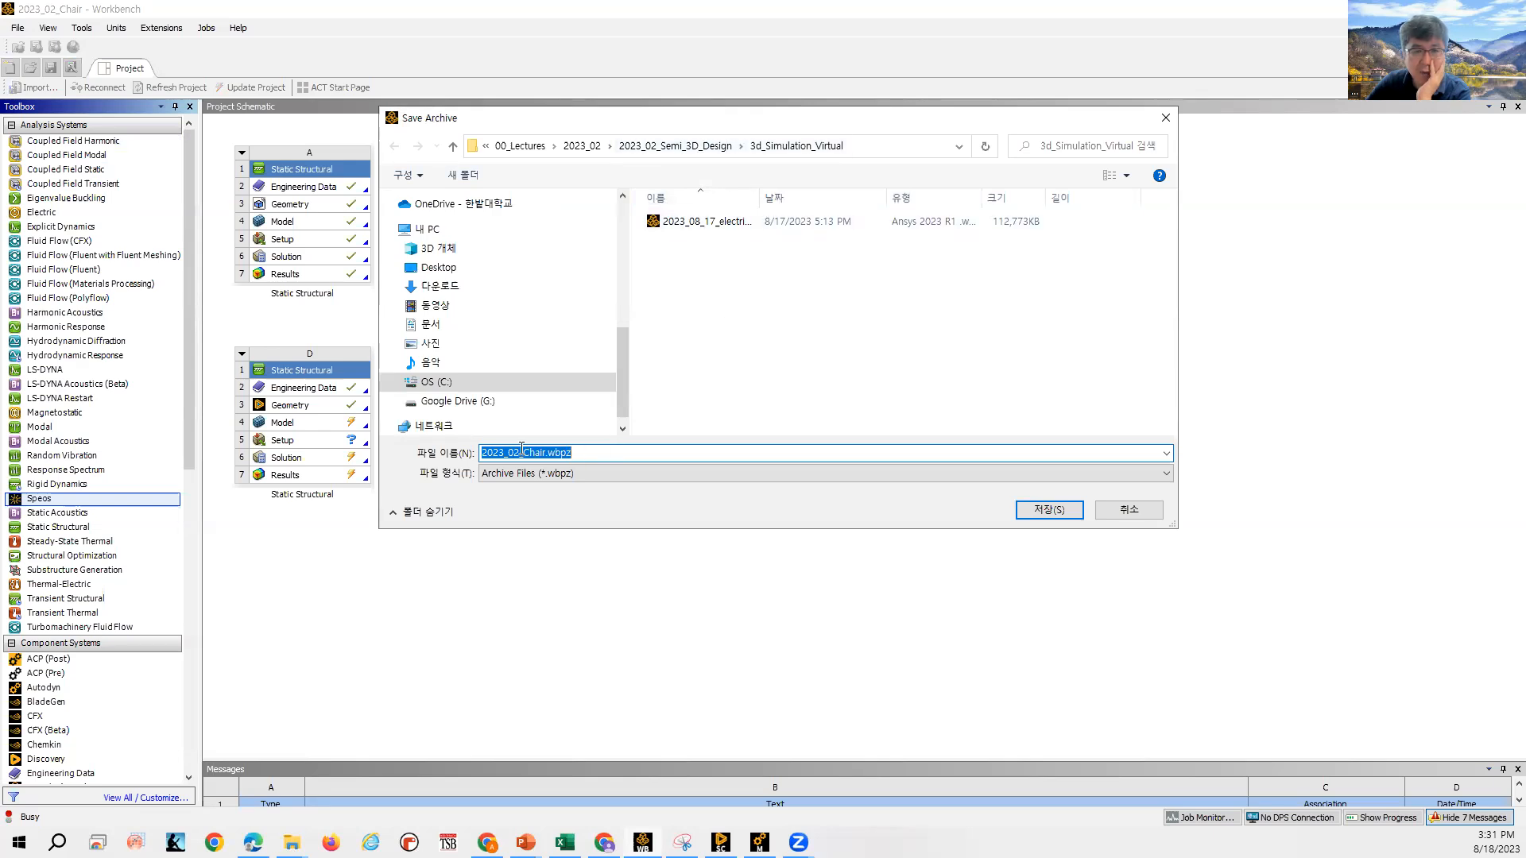
left_click(574, 453)
left_click(1048, 511)
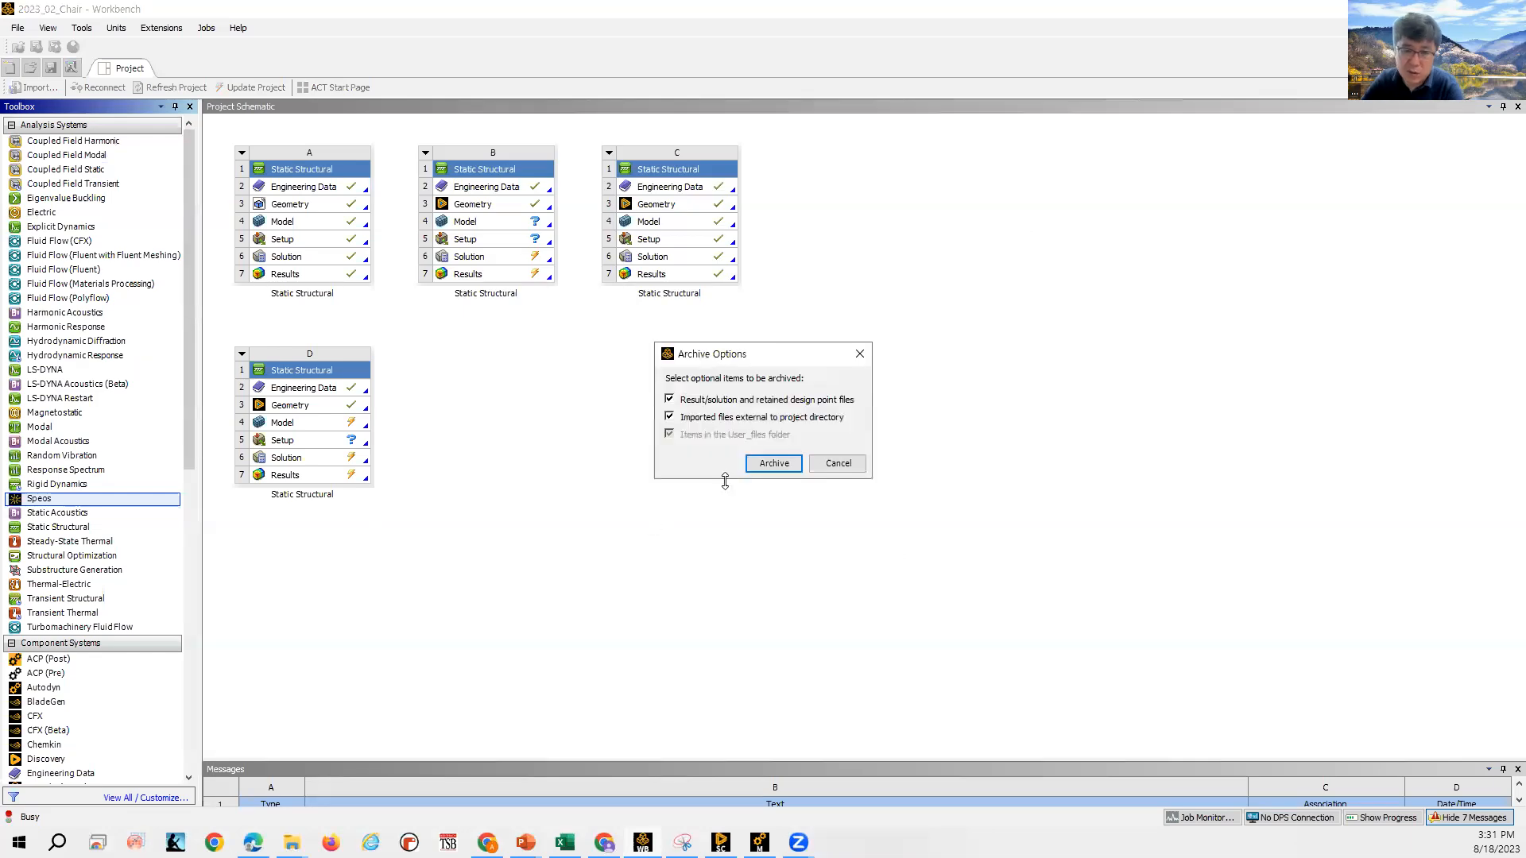
left_click(775, 462)
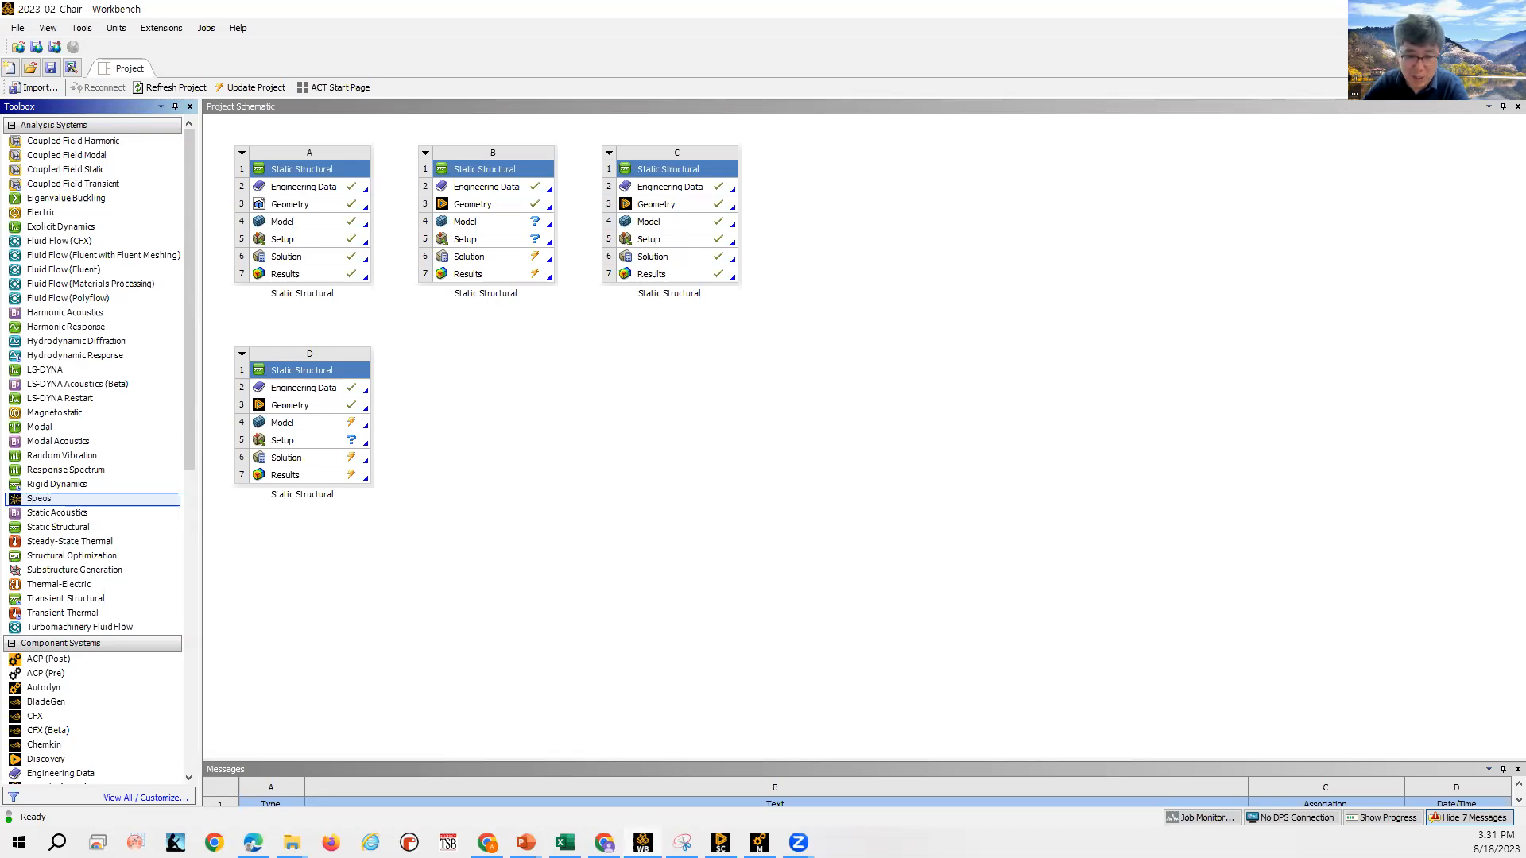
key("super")
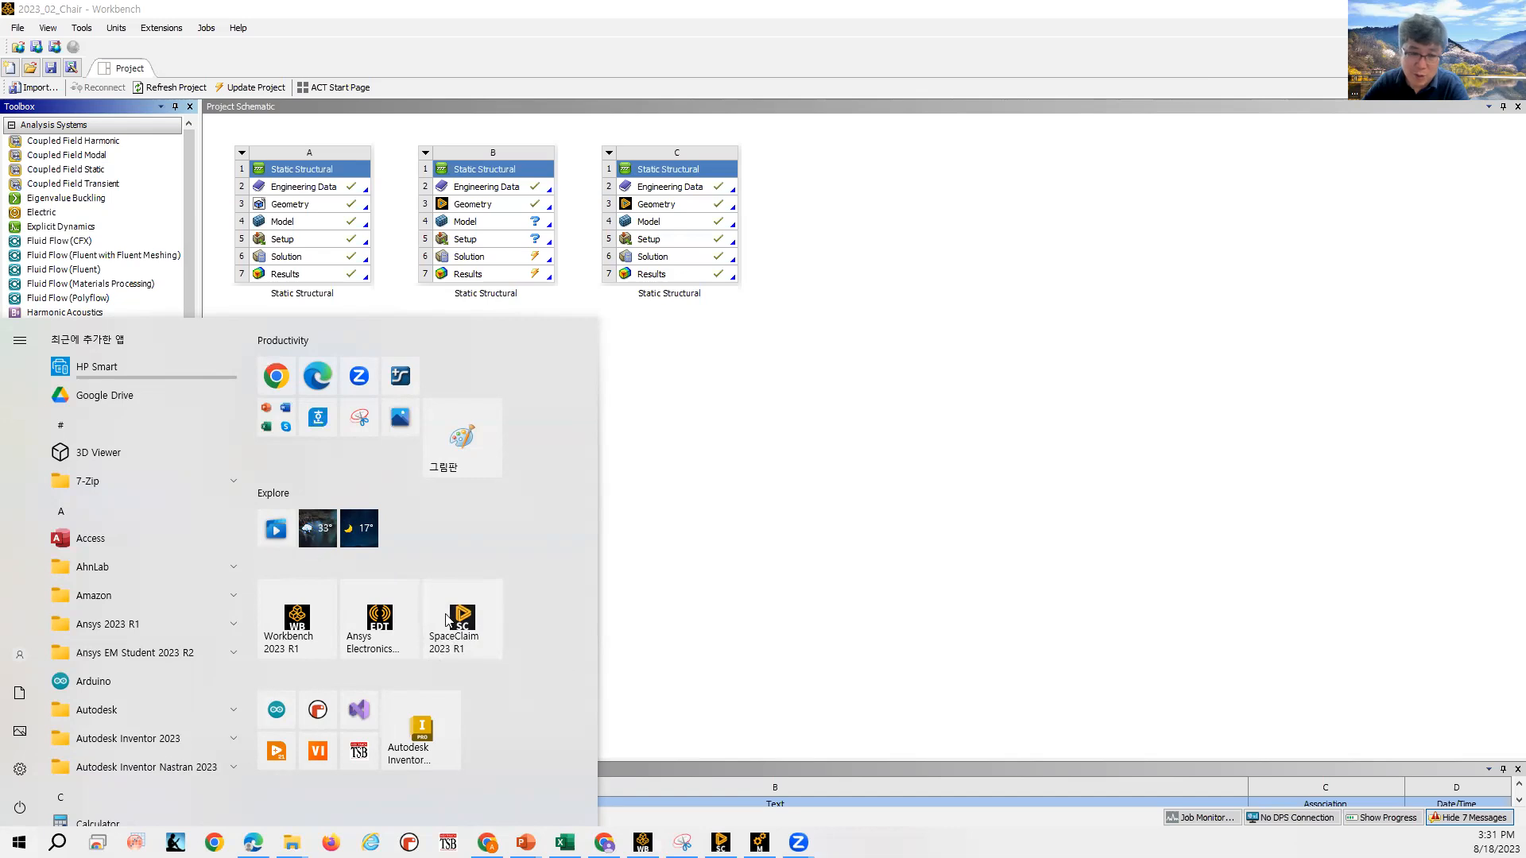
left_click(747, 573)
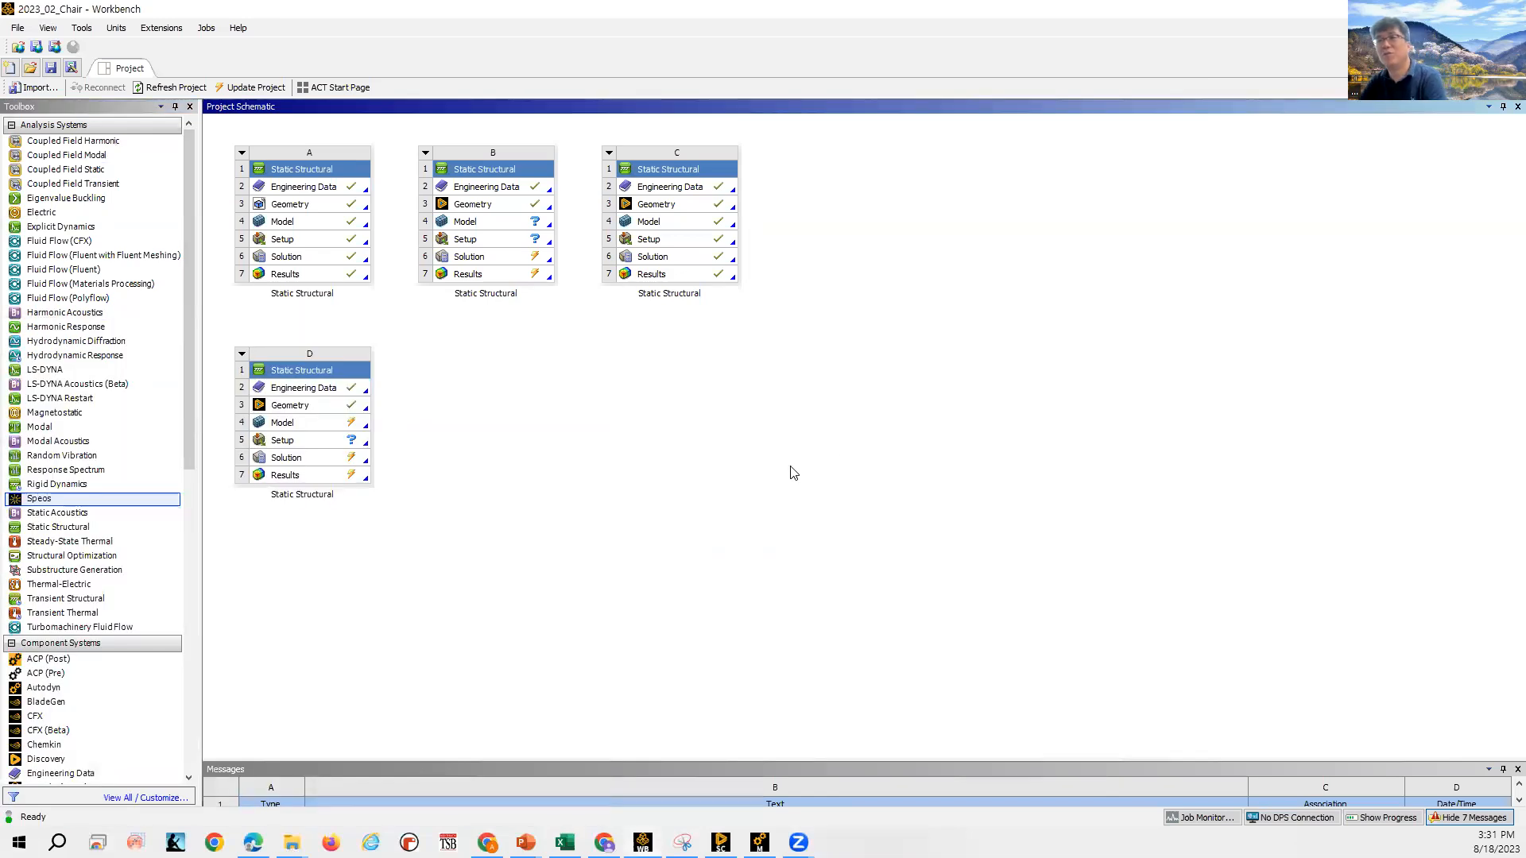